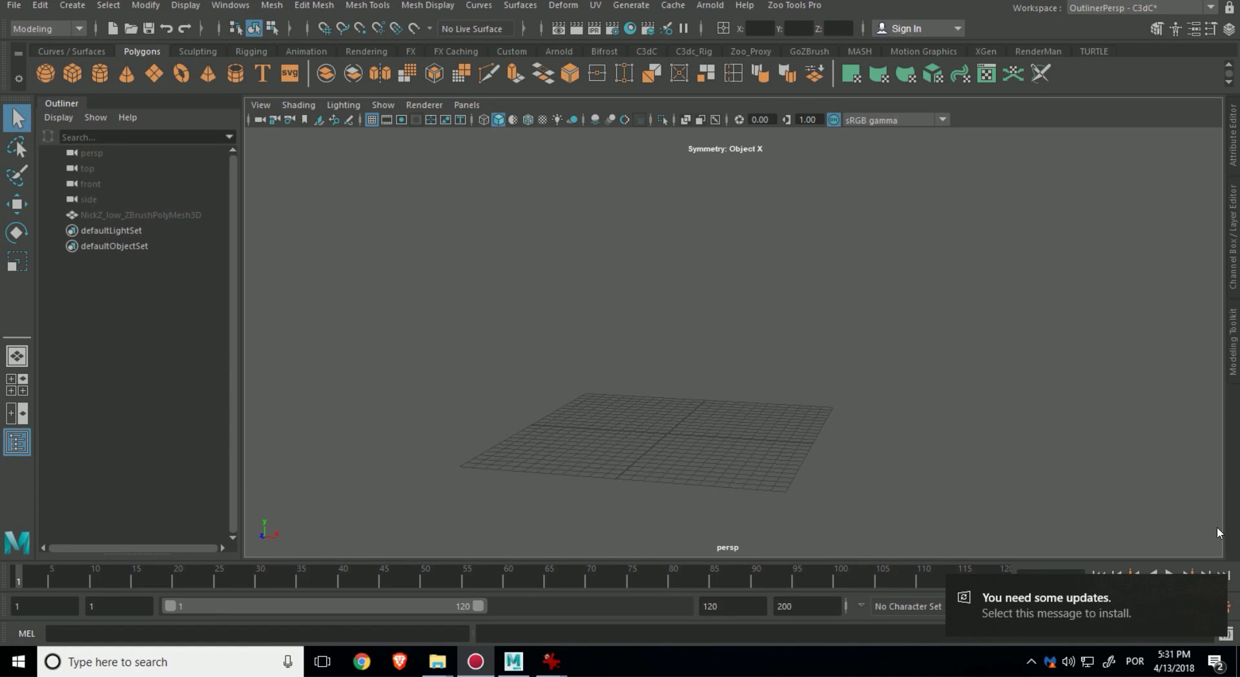
Dismiss the update notification and unhide the NickZ_low_ZBrushPolyMesh3D body mesh
{"action": "left_click", "coordinate": [1218, 589]}
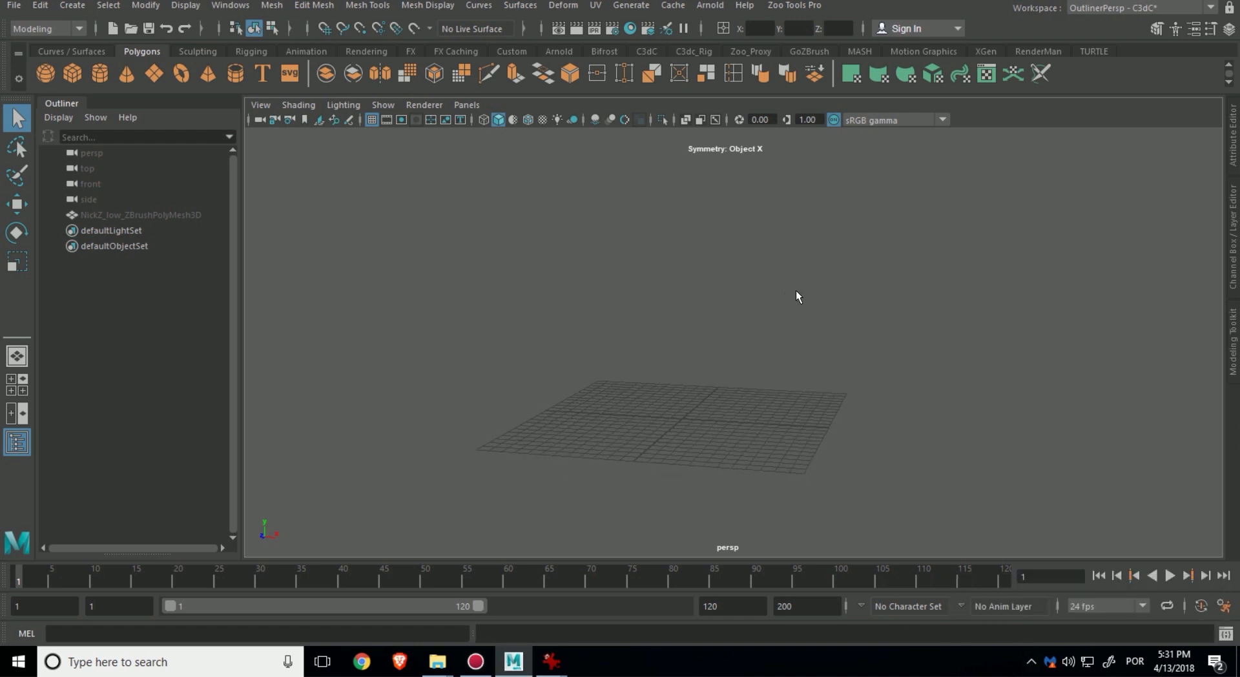
{"action": "mouse_move", "coordinate": [797, 296]}
{"action": "left_mouse_down", "text": "alt"}
{"action": "mouse_move", "coordinate": [817, 321]}
{"action": "mouse_move", "coordinate": [817, 297]}
{"action": "left_mouse_up", "text": "alt"}
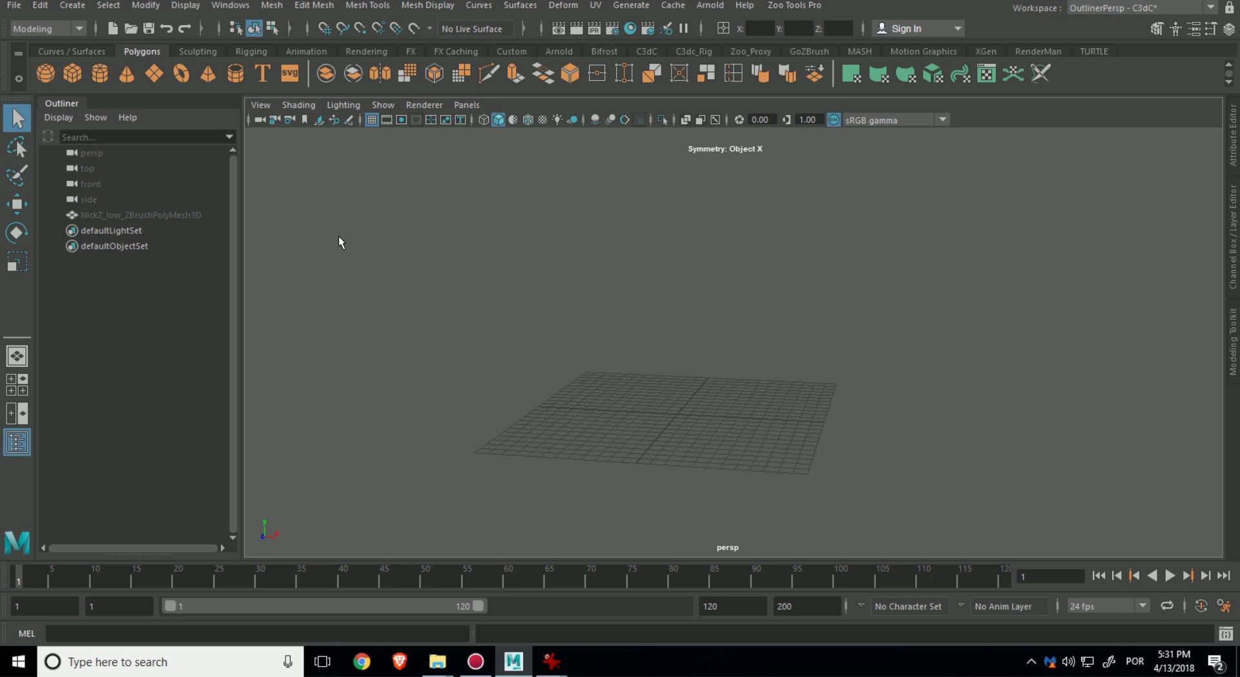
{"action": "left_click", "coordinate": [201, 215]}
{"action": "key", "text": "shift+h"}
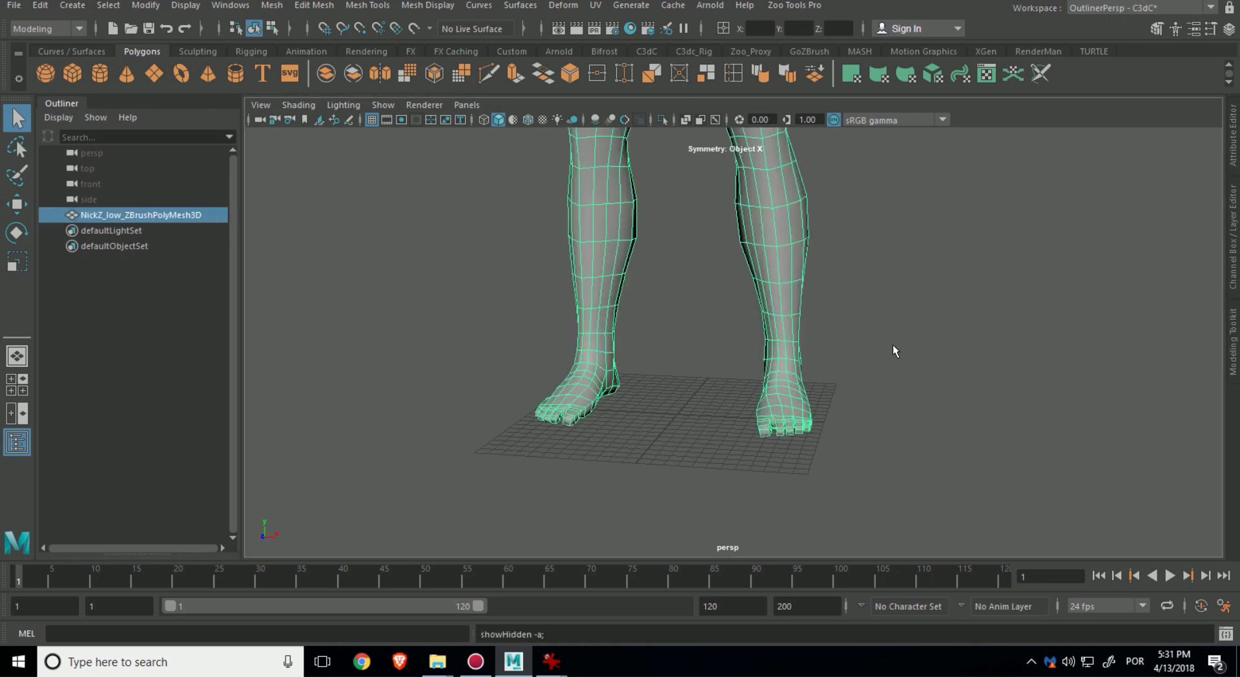
Examine the body mesh from the front, from the full upper body to a close view of head and chest
{"action": "left_click", "coordinate": [900, 259]}
{"action": "right_click_drag", "start_coordinate": [900, 258], "coordinate": [815, 274], "text": "alt"}
{"action": "middle_click_drag", "start_coordinate": [813, 278], "coordinate": [807, 445], "text": "alt"}
{"action": "left_click_drag", "start_coordinate": [807, 444], "coordinate": [840, 426], "text": "alt"}
{"action": "middle_click_drag", "start_coordinate": [810, 280], "coordinate": [815, 419], "text": "alt"}
{"action": "left_click_drag", "start_coordinate": [815, 420], "coordinate": [811, 370], "text": "alt"}
{"action": "left_click", "coordinate": [748, 346]}
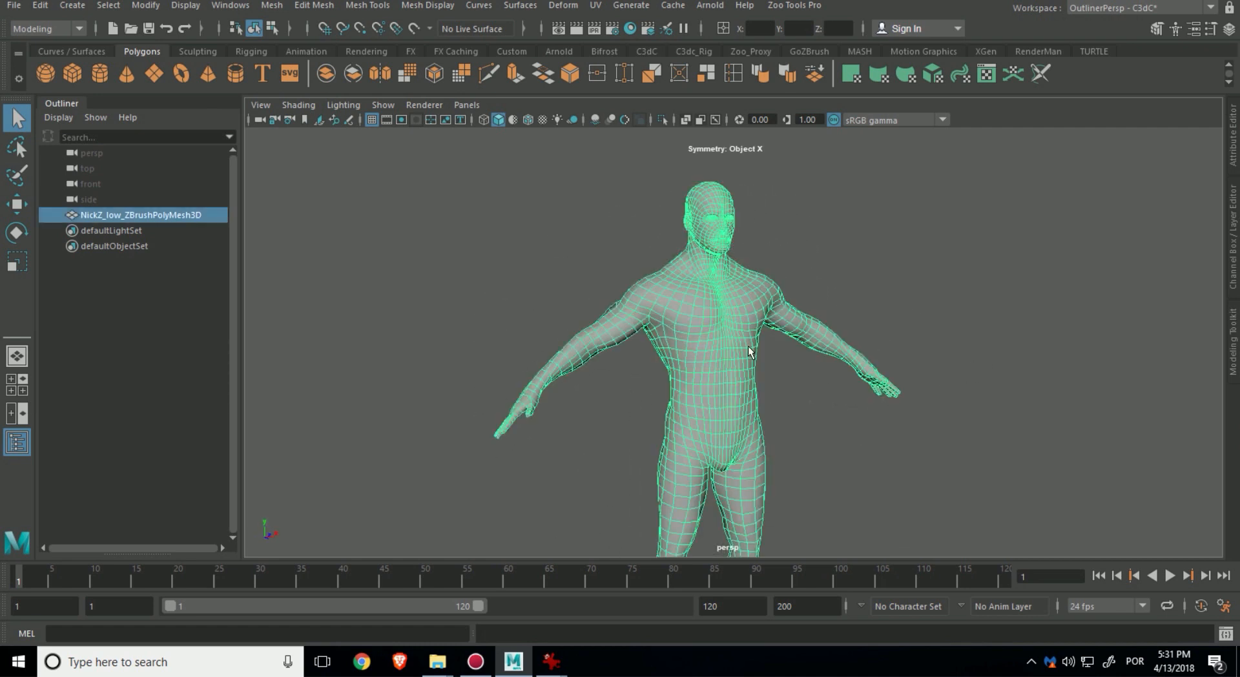
{"action": "left_click_drag", "start_coordinate": [748, 346], "coordinate": [744, 374], "text": "alt"}
{"action": "left_click", "coordinate": [844, 252]}
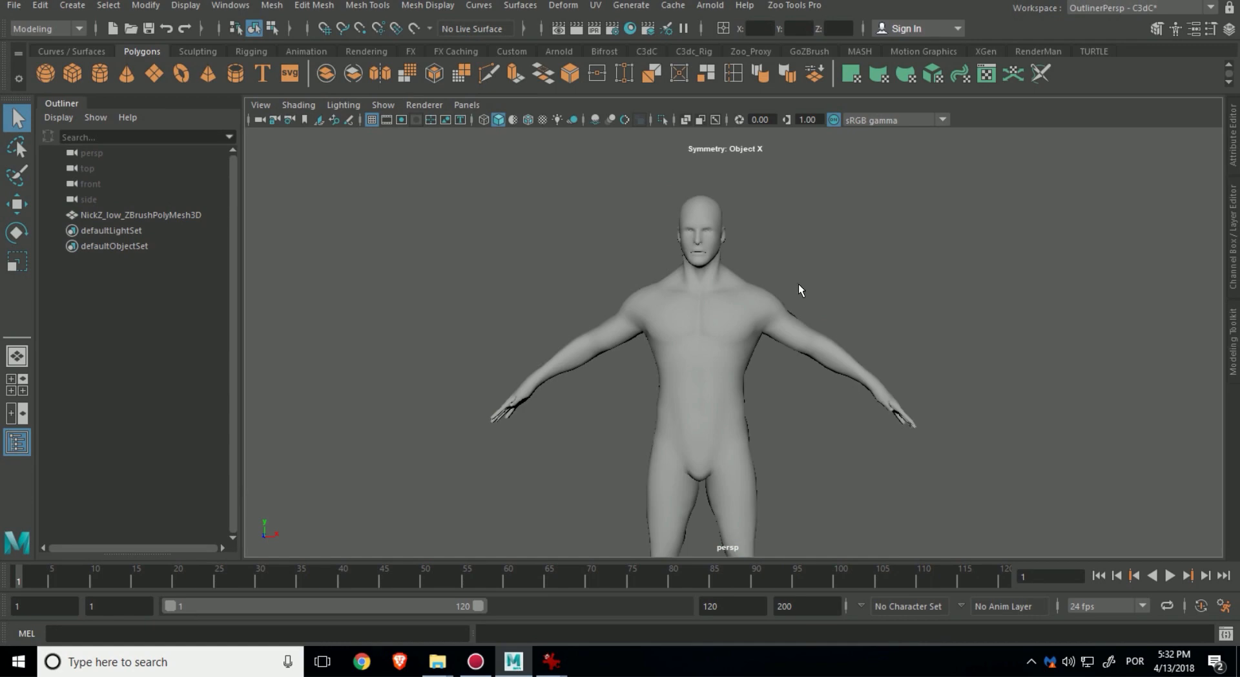
{"action": "scroll", "coordinate": [595, 268], "scroll_direction": "up", "scroll_amount": 4}
{"action": "scroll", "coordinate": [852, 326], "scroll_direction": "down", "scroll_amount": 2}
{"action": "scroll", "coordinate": [890, 474], "scroll_direction": "up", "scroll_amount": 2}
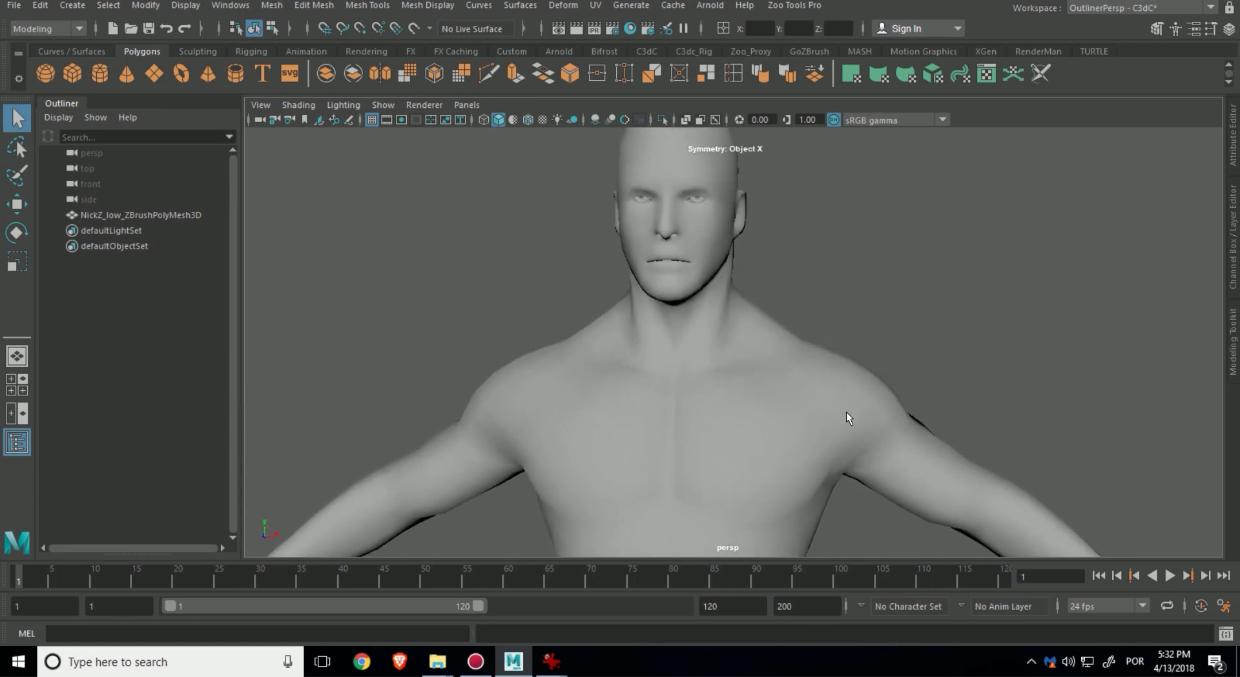
Try faceted, hard-edged shading on the body mesh and undo it
{"action": "left_click", "coordinate": [804, 394]}
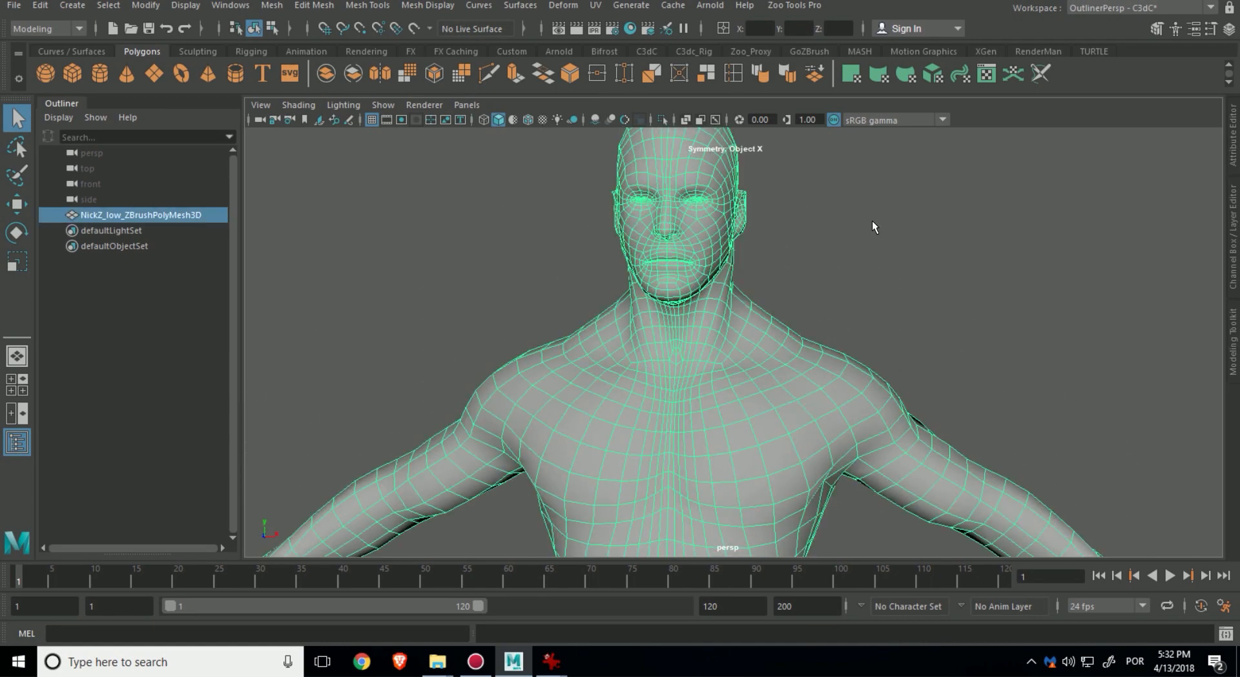
{"action": "left_click", "coordinate": [792, 75]}
{"action": "left_click", "coordinate": [862, 266]}
{"action": "key", "text": "ctrl+z"}
{"action": "key", "text": "ctrl+z"}
{"action": "key", "text": "ctrl+z"}
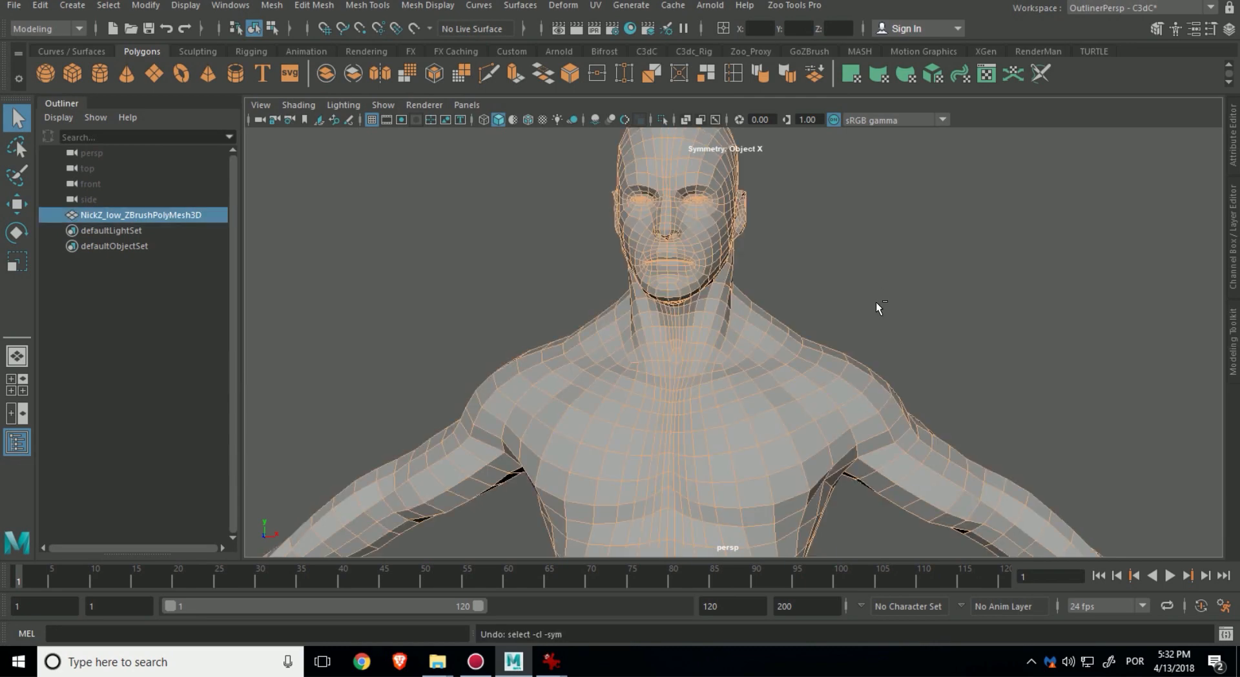
{"action": "scroll", "coordinate": [934, 317], "scroll_direction": "down", "scroll_amount": 2}
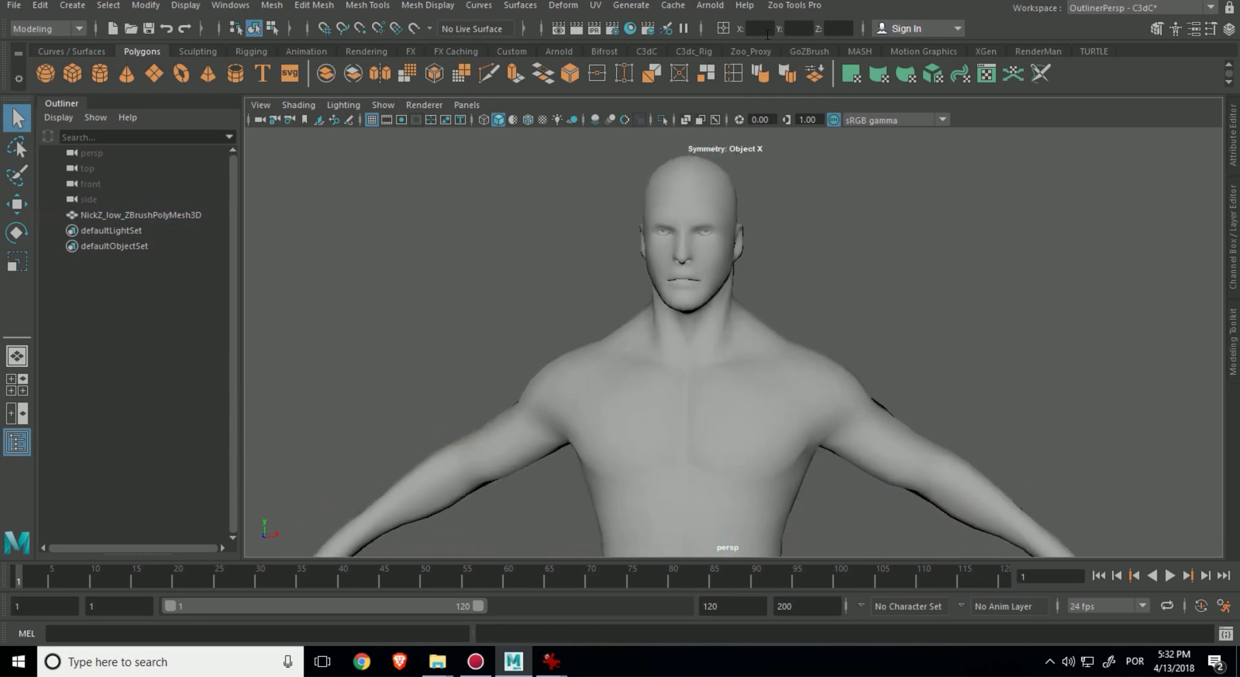
Soften all edges of the body mesh with Soften Edge and deselect it
{"action": "left_click", "coordinate": [738, 301]}
{"action": "left_click", "coordinate": [335, 7]}
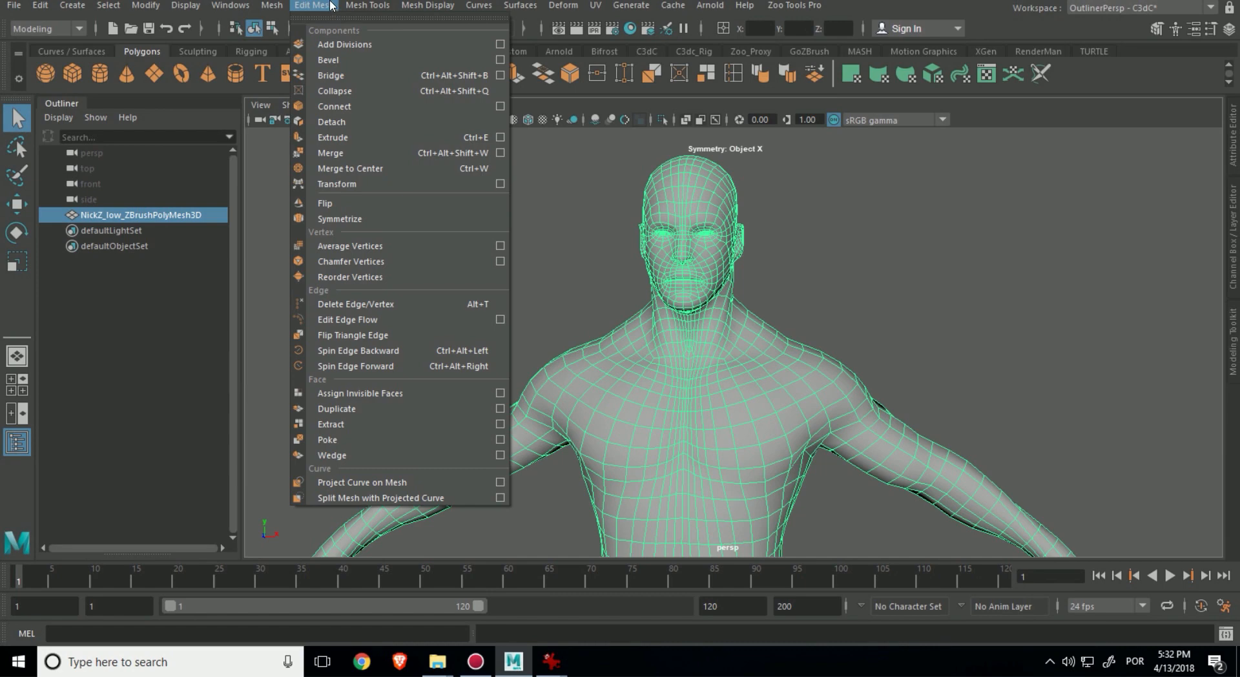
{"action": "mouse_move", "coordinate": [357, 7]}
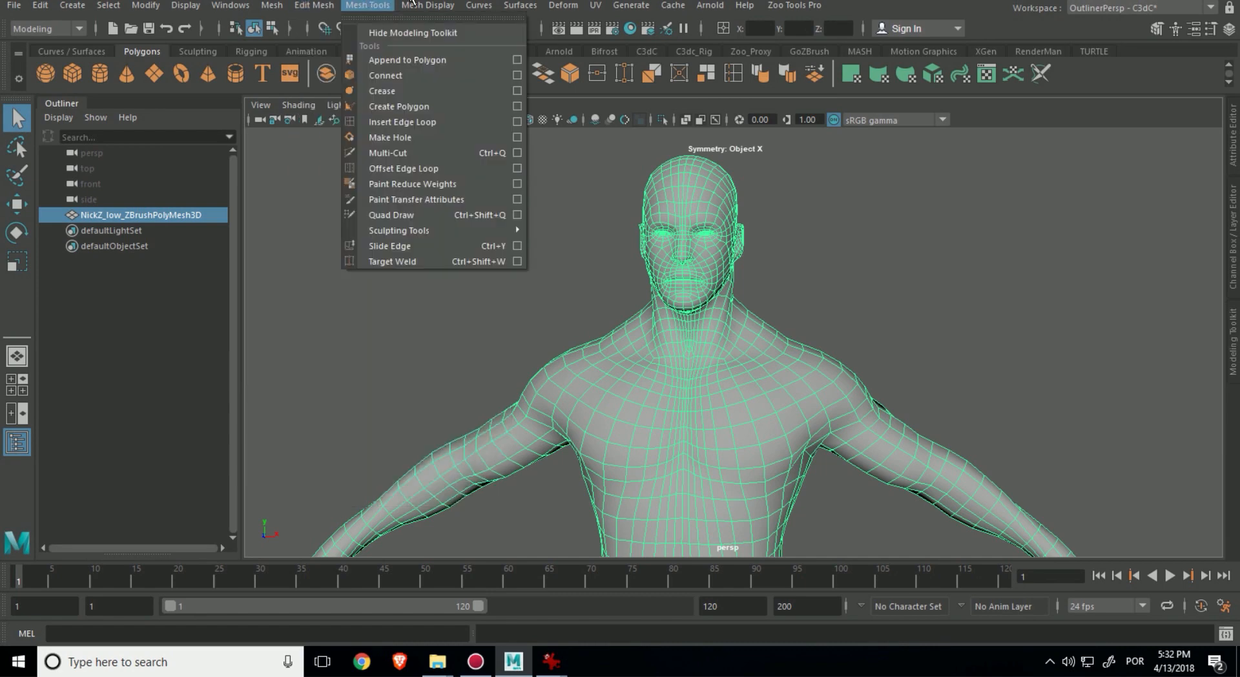
{"action": "mouse_move", "coordinate": [442, 7]}
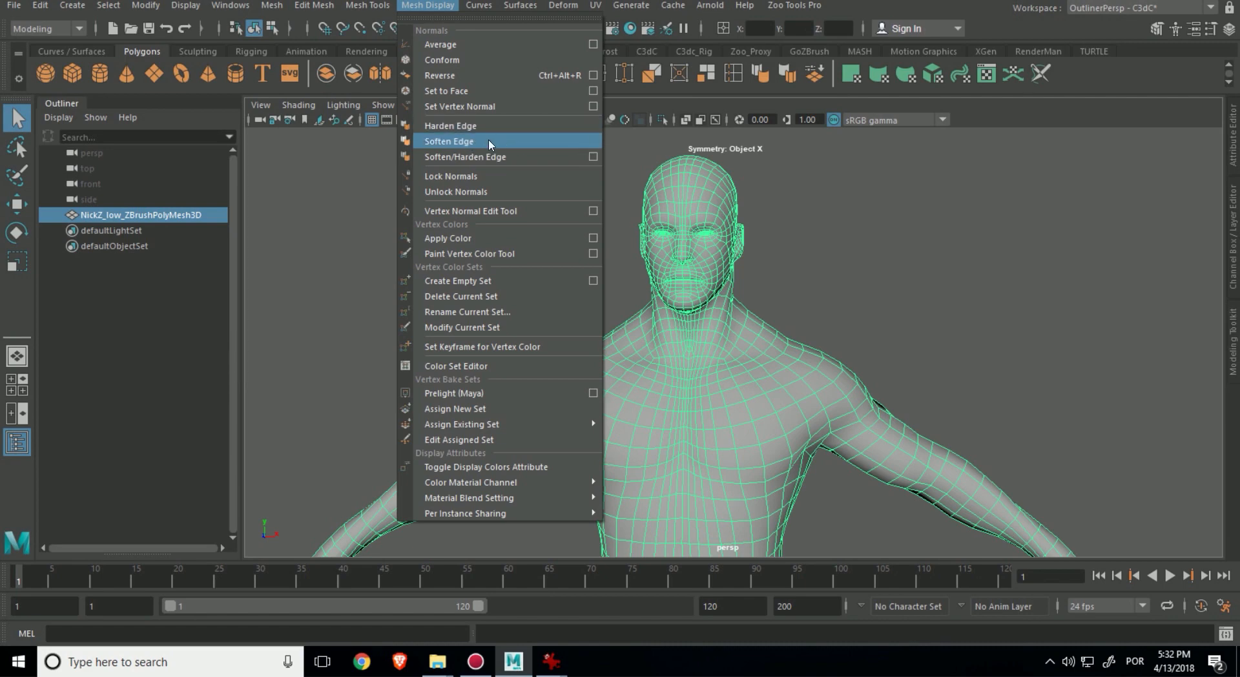
{"action": "left_click", "coordinate": [512, 144]}
{"action": "left_click", "coordinate": [933, 312]}
Inspect the smooth shading of the body mesh's head, shoulders and torso from several angles and distances
{"action": "left_click_drag", "start_coordinate": [932, 313], "coordinate": [660, 300], "text": "alt"}
{"action": "right_click_drag", "start_coordinate": [660, 300], "coordinate": [832, 399], "text": "alt"}
{"action": "left_click_drag", "start_coordinate": [832, 400], "coordinate": [764, 379], "text": "alt"}
{"action": "right_click_drag", "start_coordinate": [764, 379], "coordinate": [771, 324], "text": "alt"}
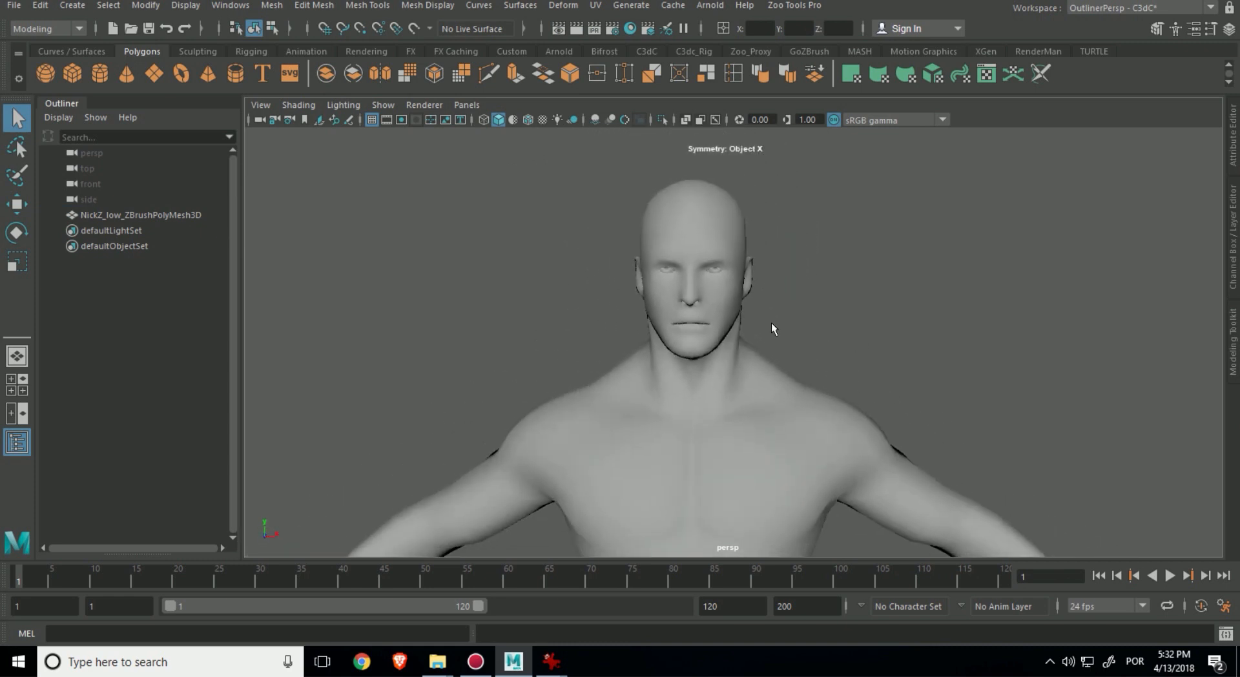
{"action": "middle_click_drag", "start_coordinate": [861, 370], "coordinate": [863, 339], "text": "alt"}
{"action": "right_click_drag", "start_coordinate": [863, 339], "coordinate": [749, 284], "text": "alt"}
{"action": "middle_click_drag", "start_coordinate": [819, 315], "coordinate": [821, 307], "text": "alt"}
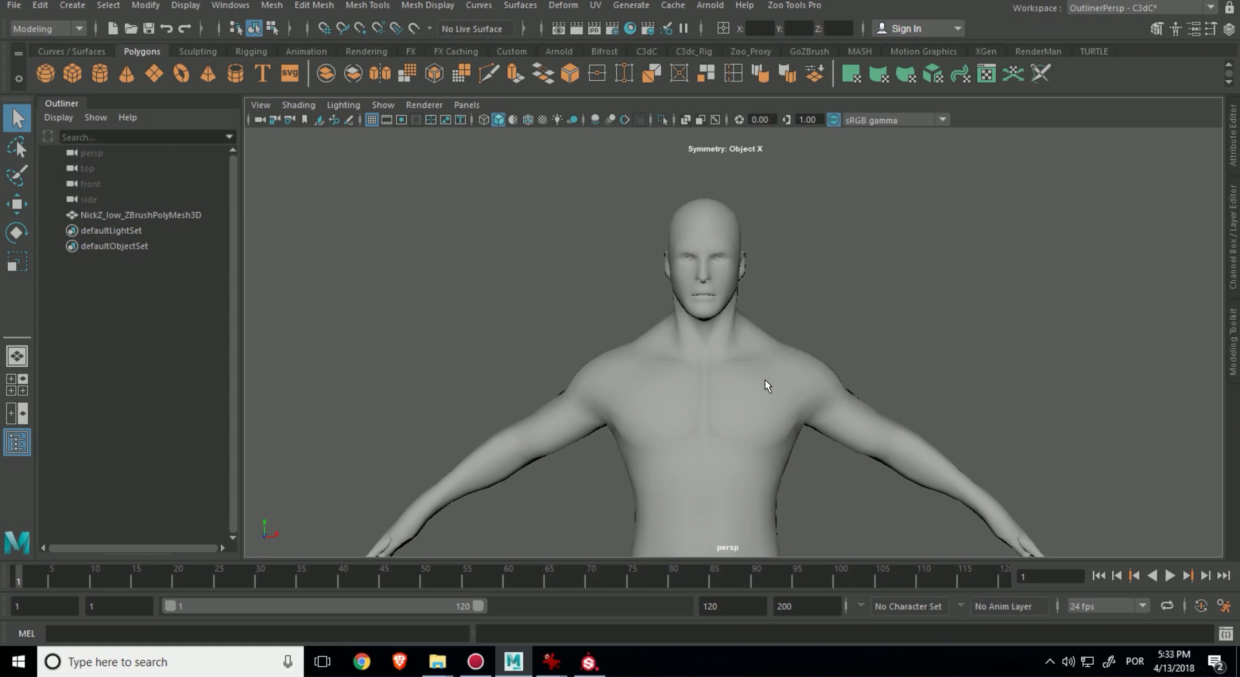
{"action": "middle_click_drag", "start_coordinate": [807, 383], "coordinate": [764, 316], "text": "alt"}
{"action": "right_click_drag", "start_coordinate": [756, 296], "coordinate": [671, 293], "text": "alt"}
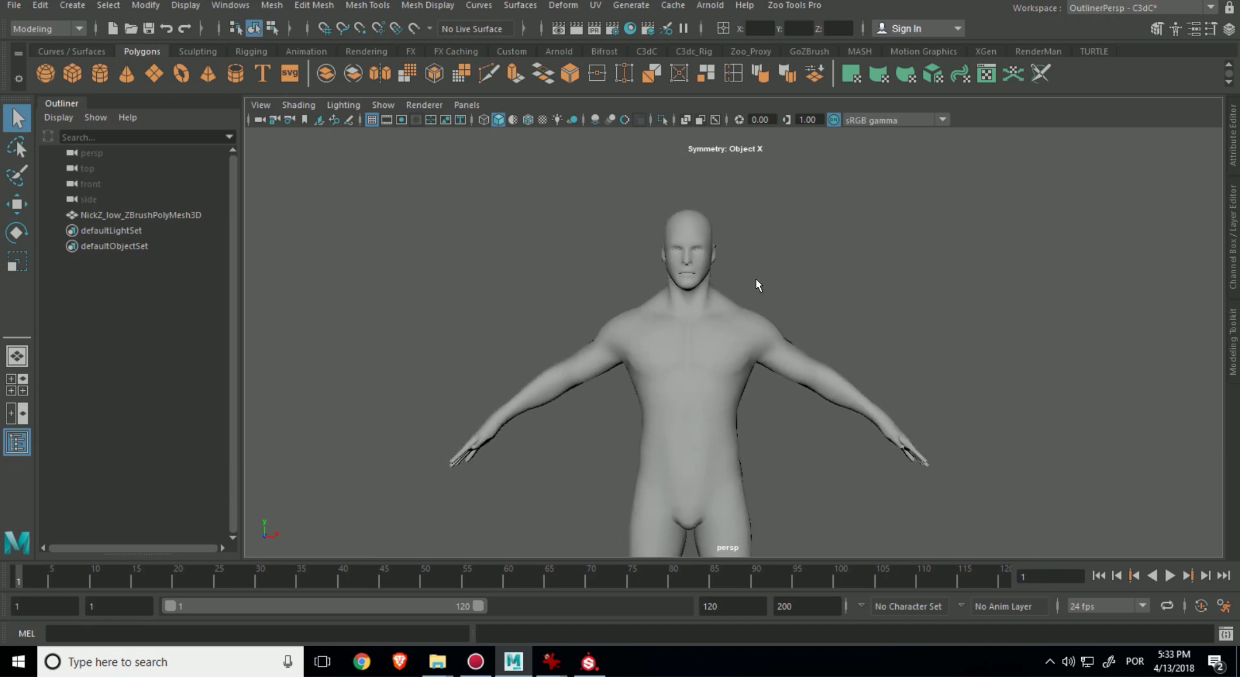
{"action": "mouse_move", "coordinate": [739, 265]}
{"action": "left_mouse_down", "text": "alt"}
{"action": "mouse_move", "coordinate": [770, 274]}
{"action": "mouse_move", "coordinate": [739, 262]}
{"action": "left_mouse_up", "text": "alt"}
Freeze the body mesh's translation, rotation and scale, and check its transform values
{"action": "left_click", "coordinate": [714, 323]}
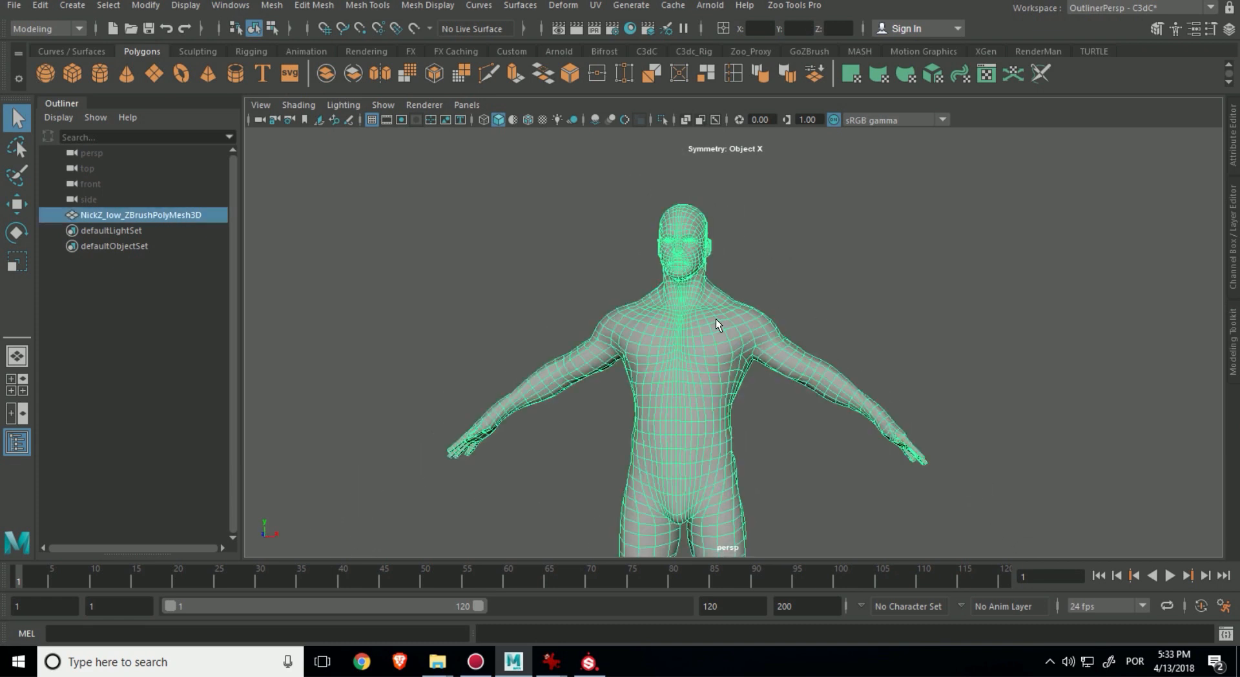
{"action": "left_click", "coordinate": [1232, 154]}
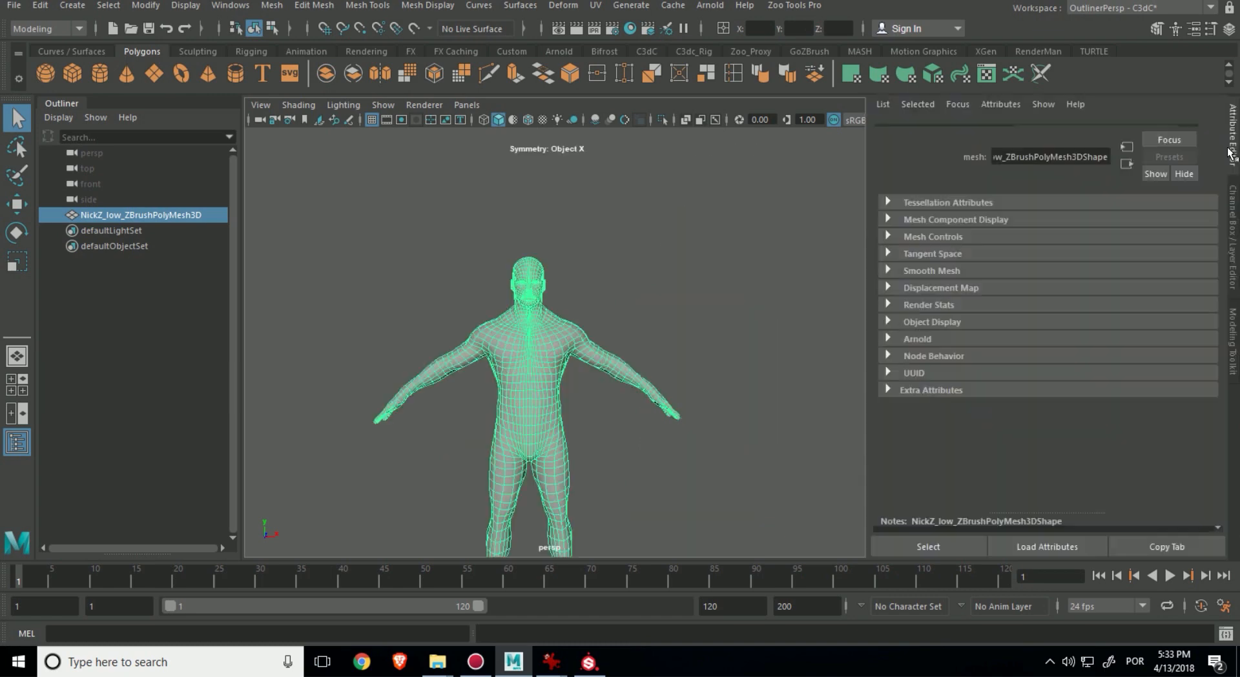
{"action": "left_click", "coordinate": [1227, 217]}
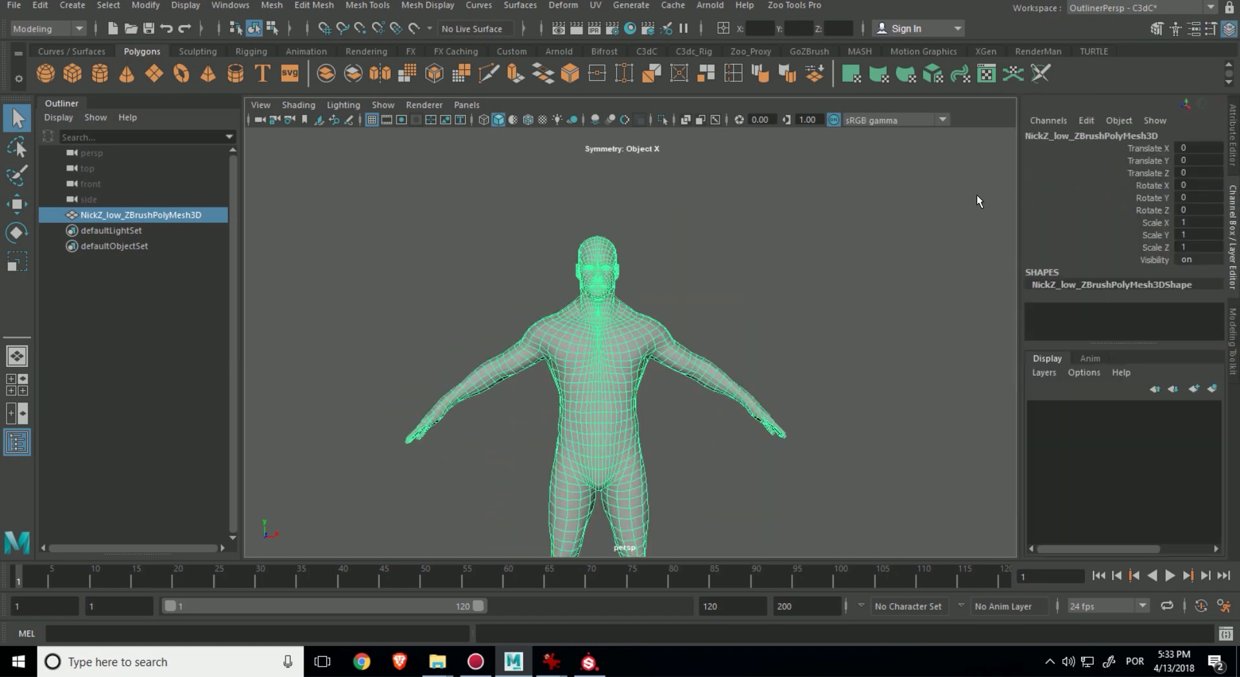
{"action": "key", "text": "g"}
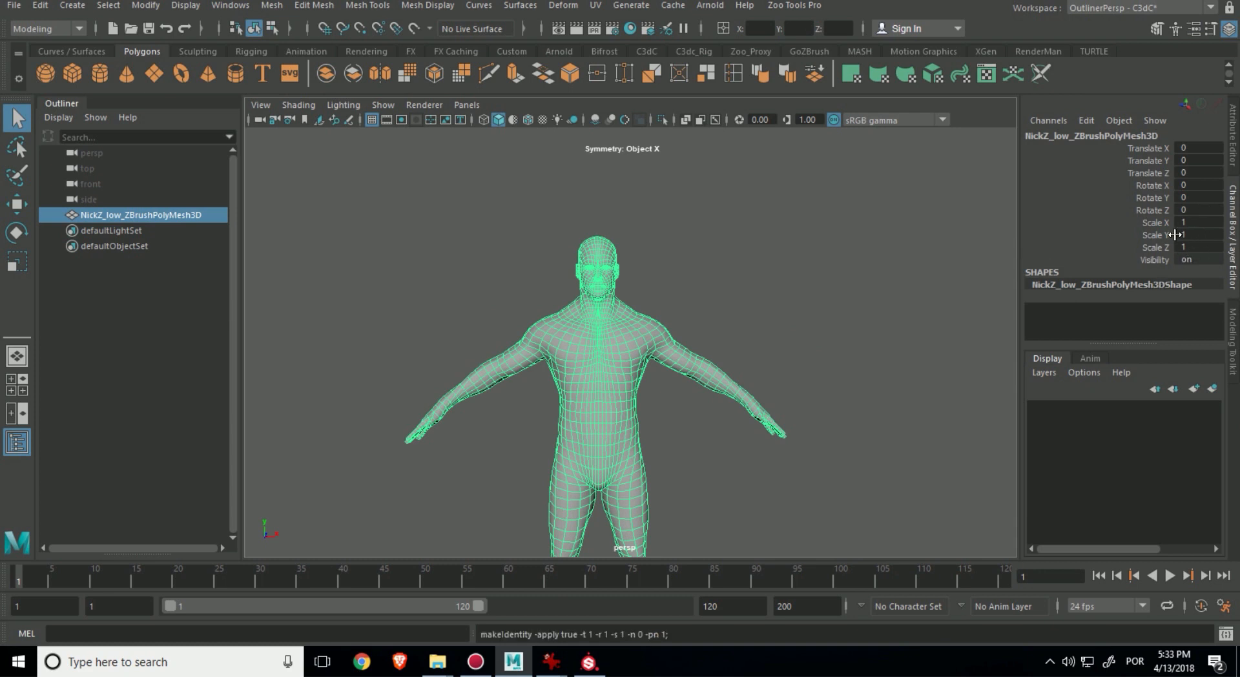
{"action": "middle_click_drag", "start_coordinate": [876, 358], "coordinate": [895, 319], "text": "alt"}
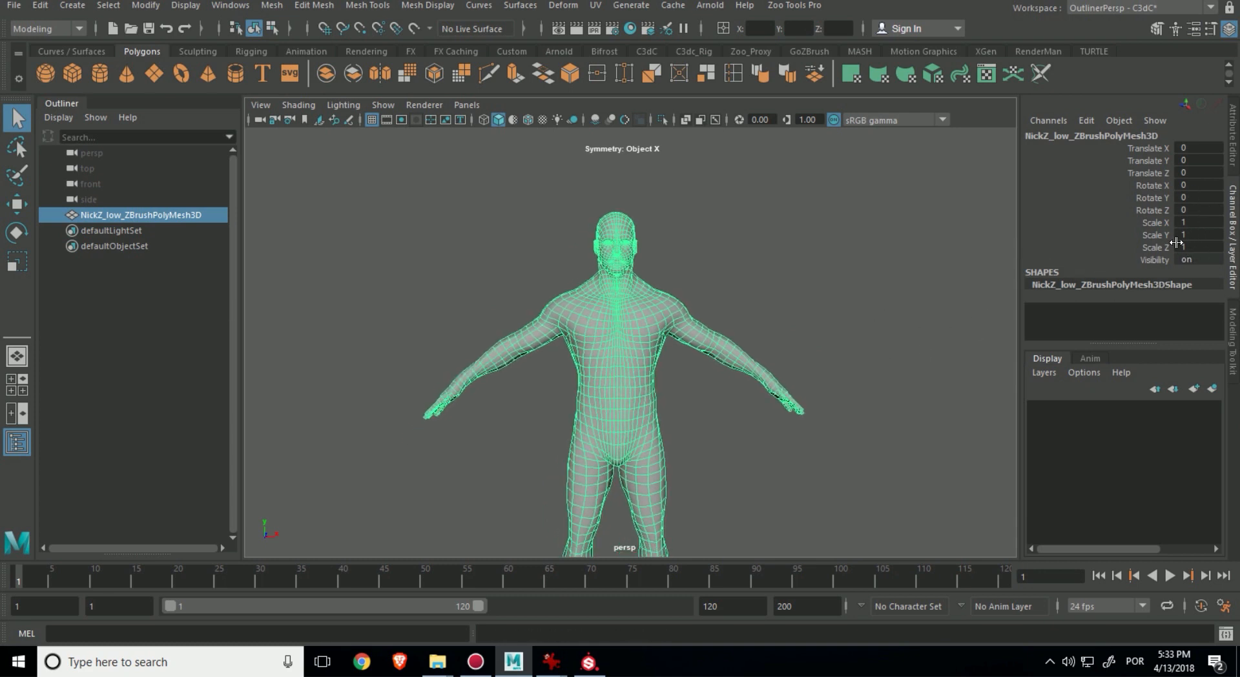
Check the body mesh's current lambert1 material and assign a new Lambert material to the mesh
{"action": "left_click", "coordinate": [1234, 160]}
{"action": "left_click", "coordinate": [1214, 133]}
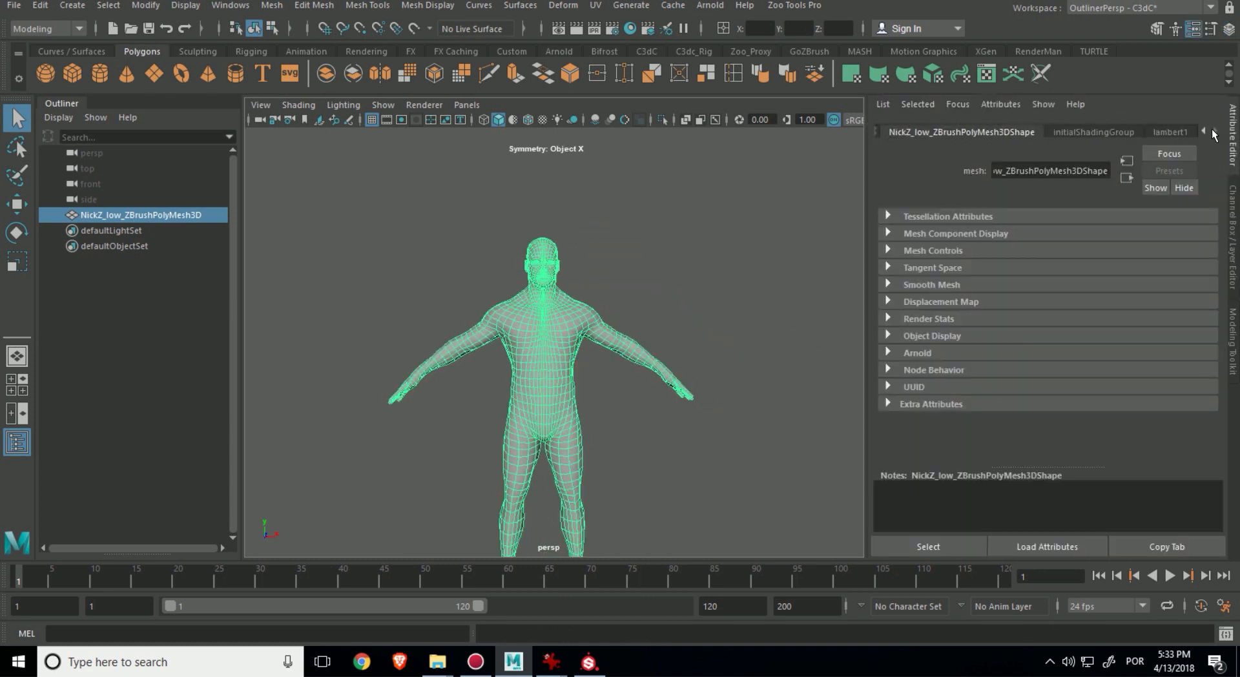
{"action": "left_click", "coordinate": [1168, 134]}
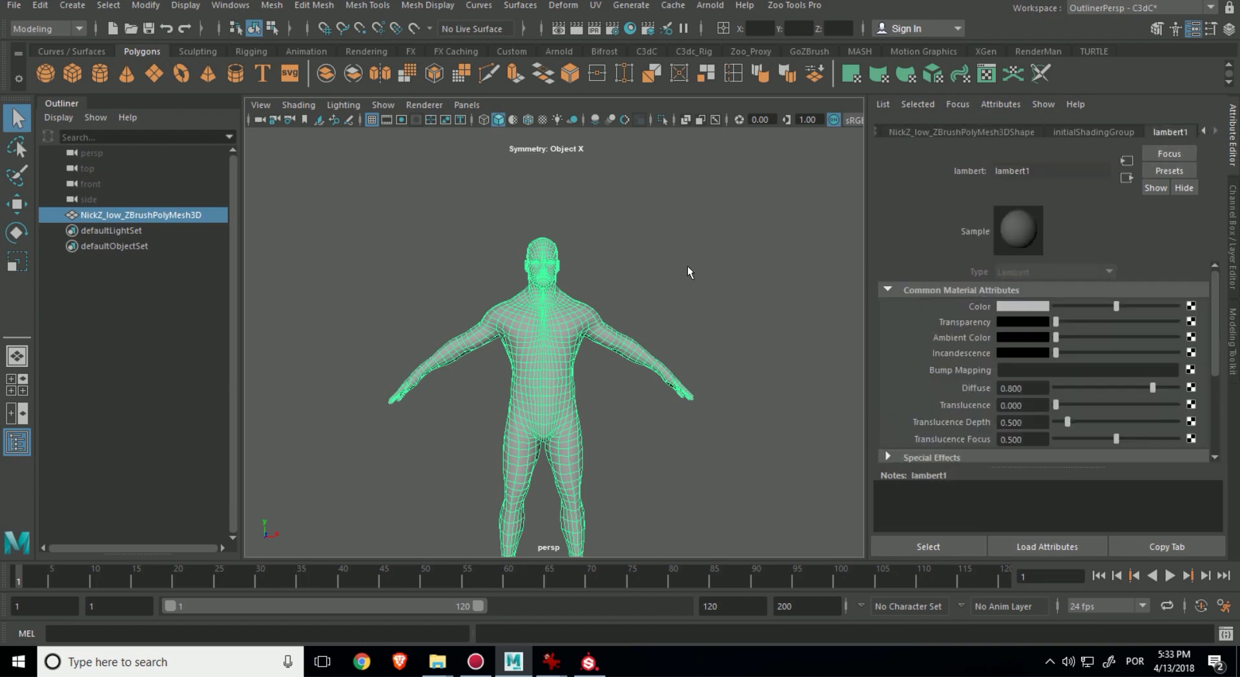
{"action": "right_click_drag", "start_coordinate": [627, 297], "coordinate": [544, 324], "text": "alt"}
{"action": "middle_click_drag", "start_coordinate": [545, 324], "coordinate": [563, 296], "text": "alt"}
{"action": "right_click_drag", "start_coordinate": [368, 259], "coordinate": [498, 354], "text": "alt"}
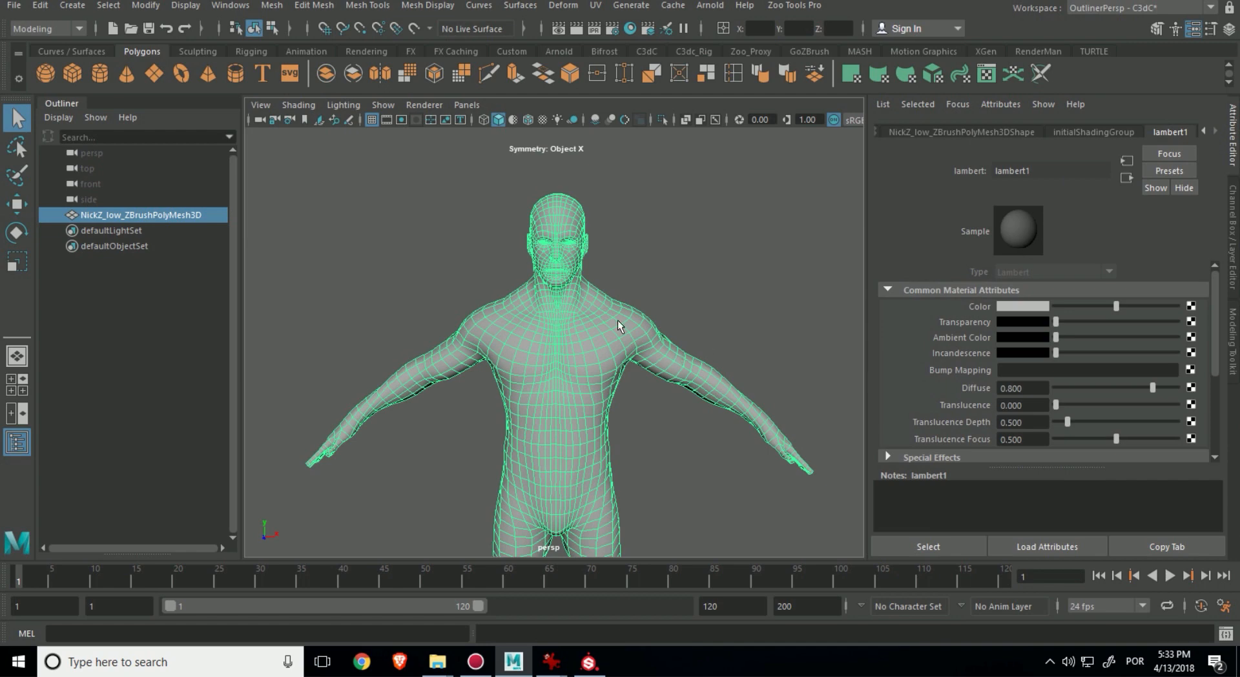
{"action": "right_click", "coordinate": [596, 311]}
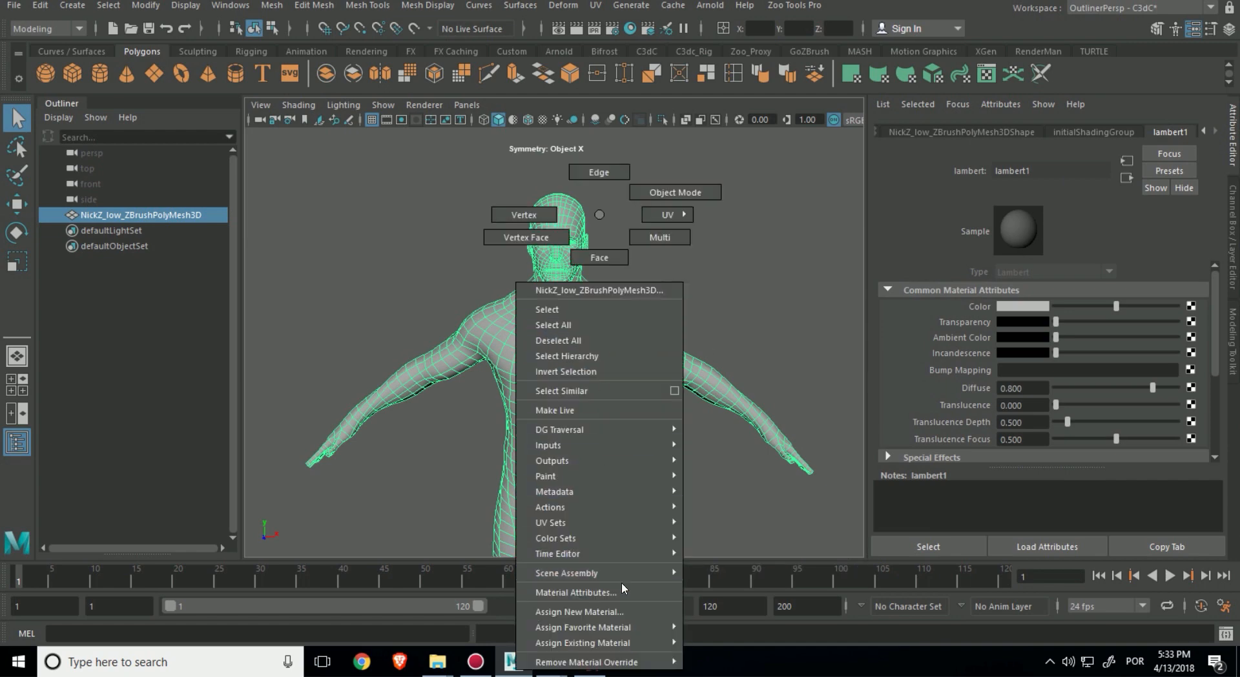
{"action": "left_click", "coordinate": [623, 614]}
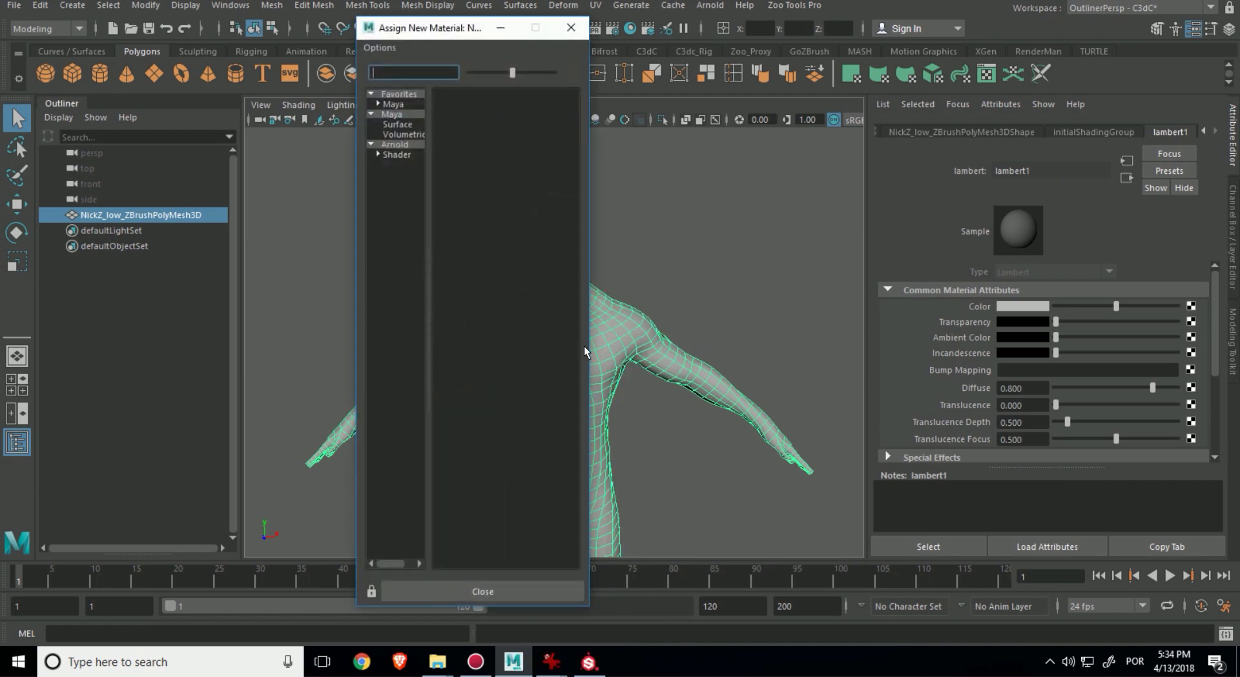
{"action": "left_click", "coordinate": [485, 283]}
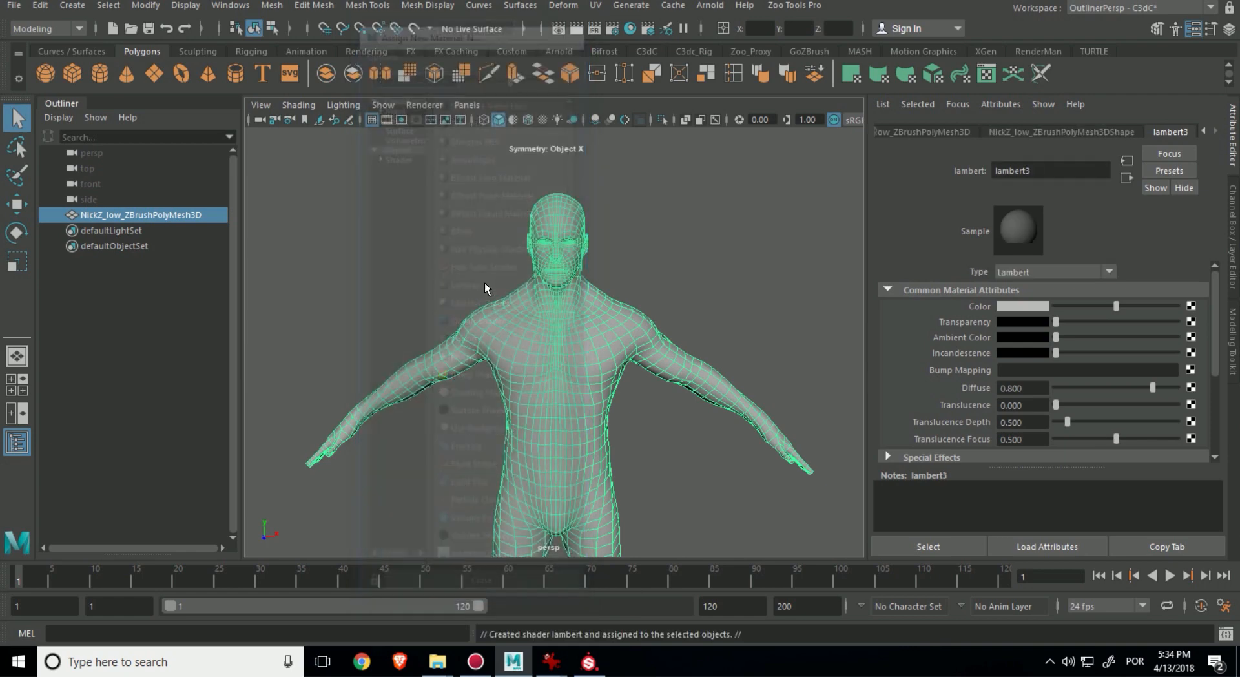
Rename the body mesh's new material to Full_Body
{"action": "left_click", "coordinate": [1058, 167]}
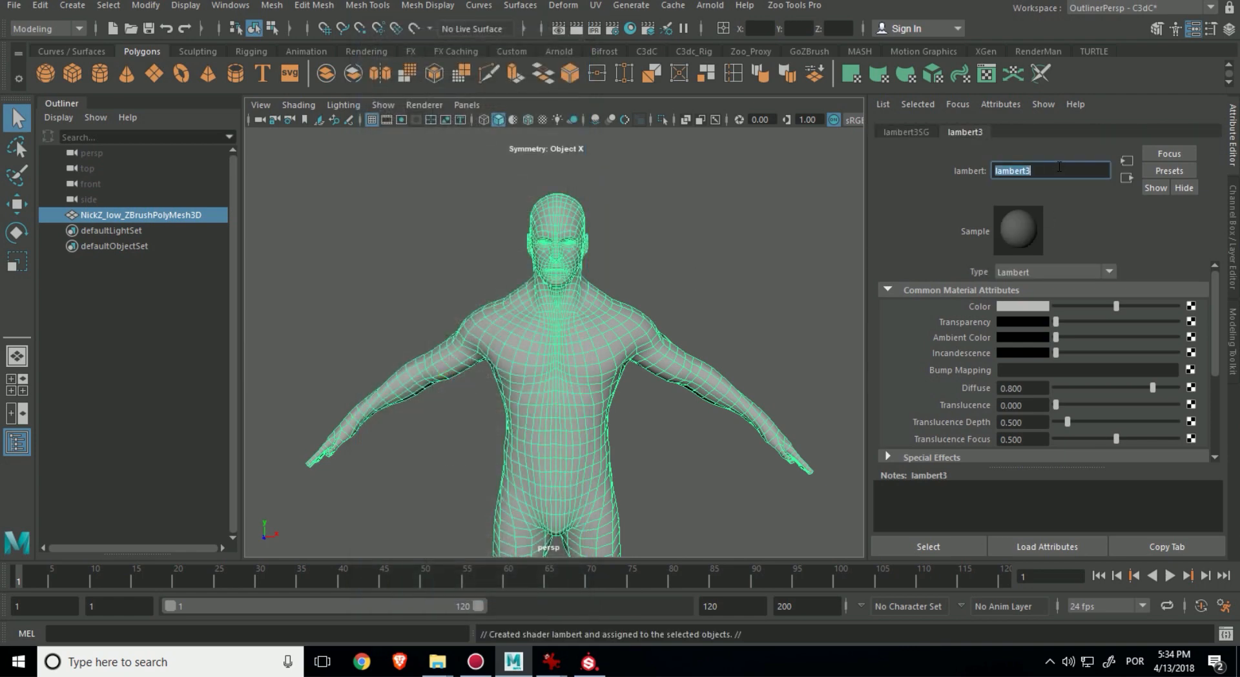
{"action": "type", "text": "Full_Body"}
{"action": "key", "text": "Return"}
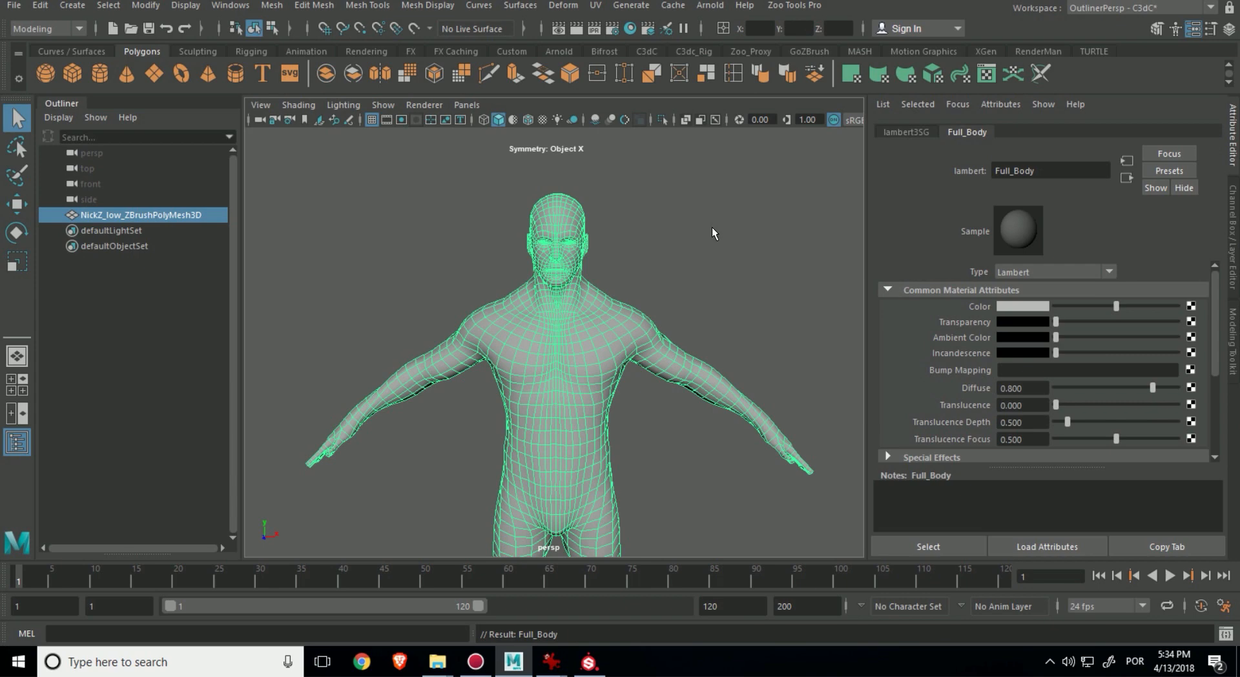
Export the selected body mesh to the F: drive as an FBX file named Render_Passes
{"action": "left_click", "coordinate": [15, 5]}
{"action": "left_click", "coordinate": [92, 205]}
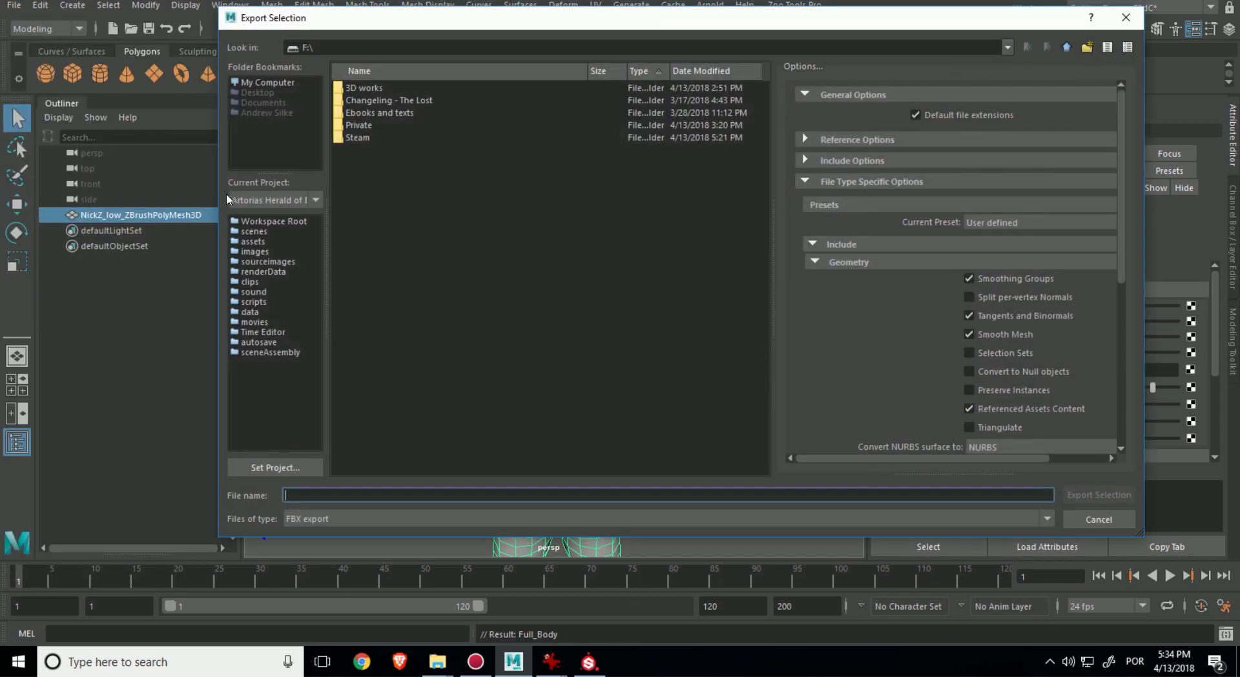
{"action": "left_click", "coordinate": [270, 84]}
{"action": "double_click", "coordinate": [362, 115]}
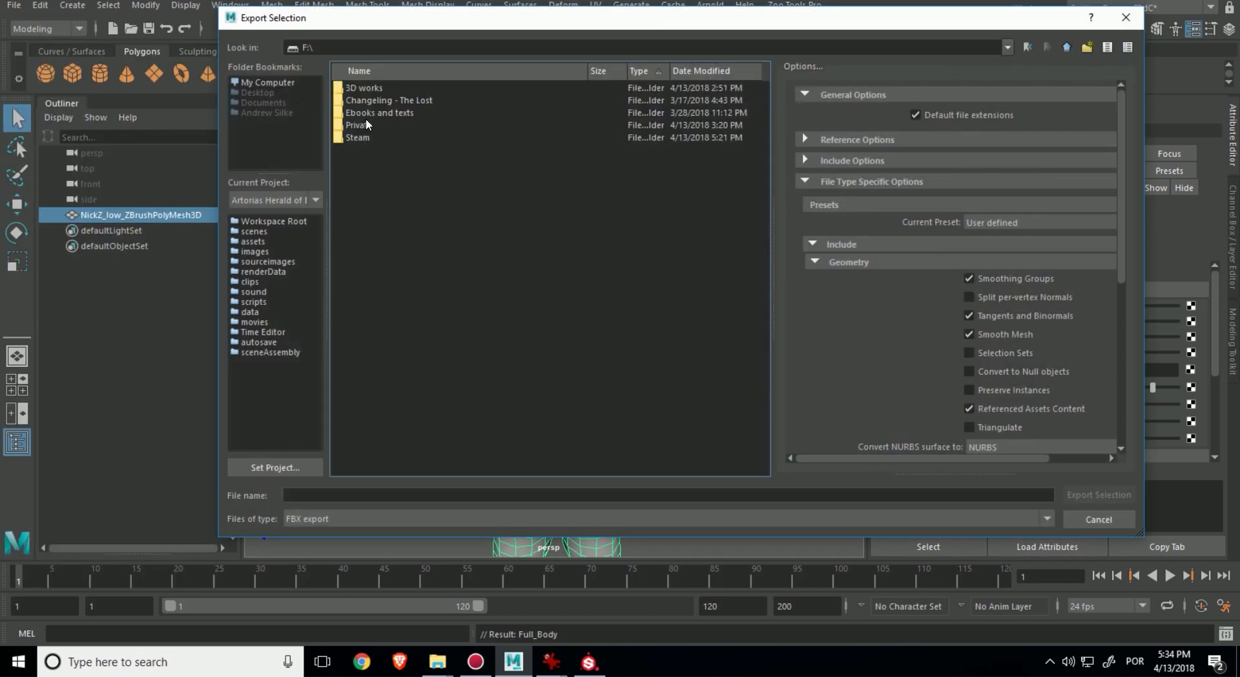
{"action": "left_click", "coordinate": [415, 495]}
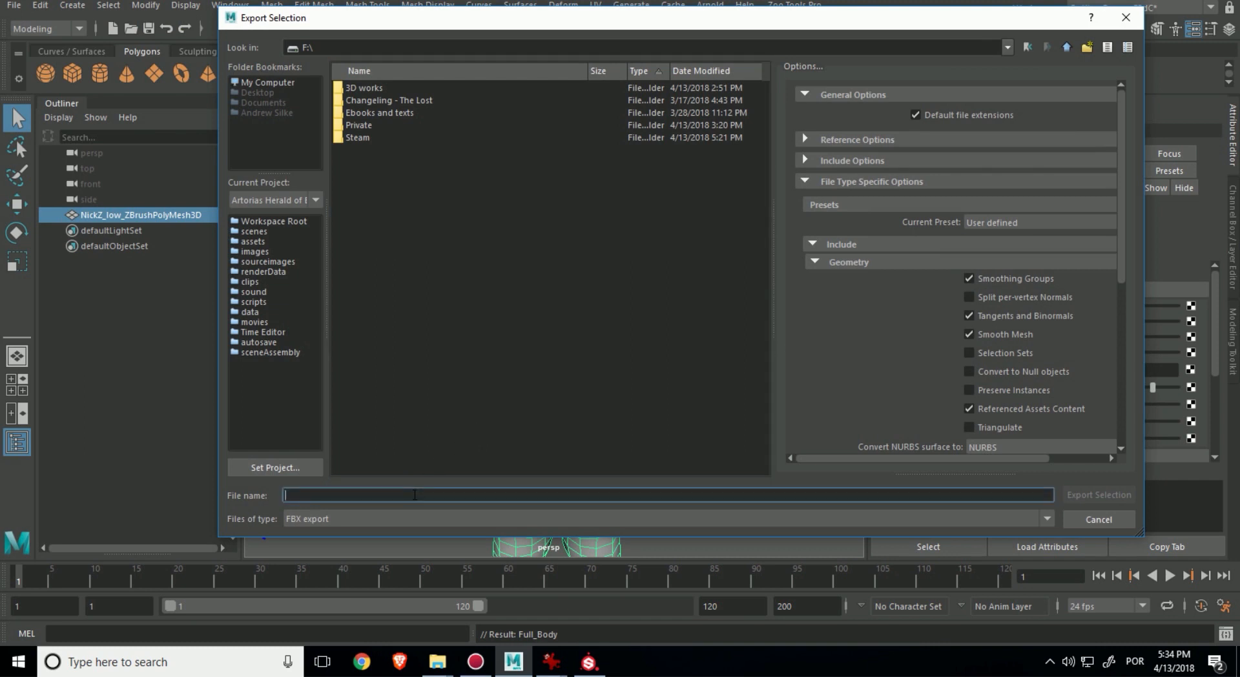
{"action": "type", "text": "Render_Passes"}
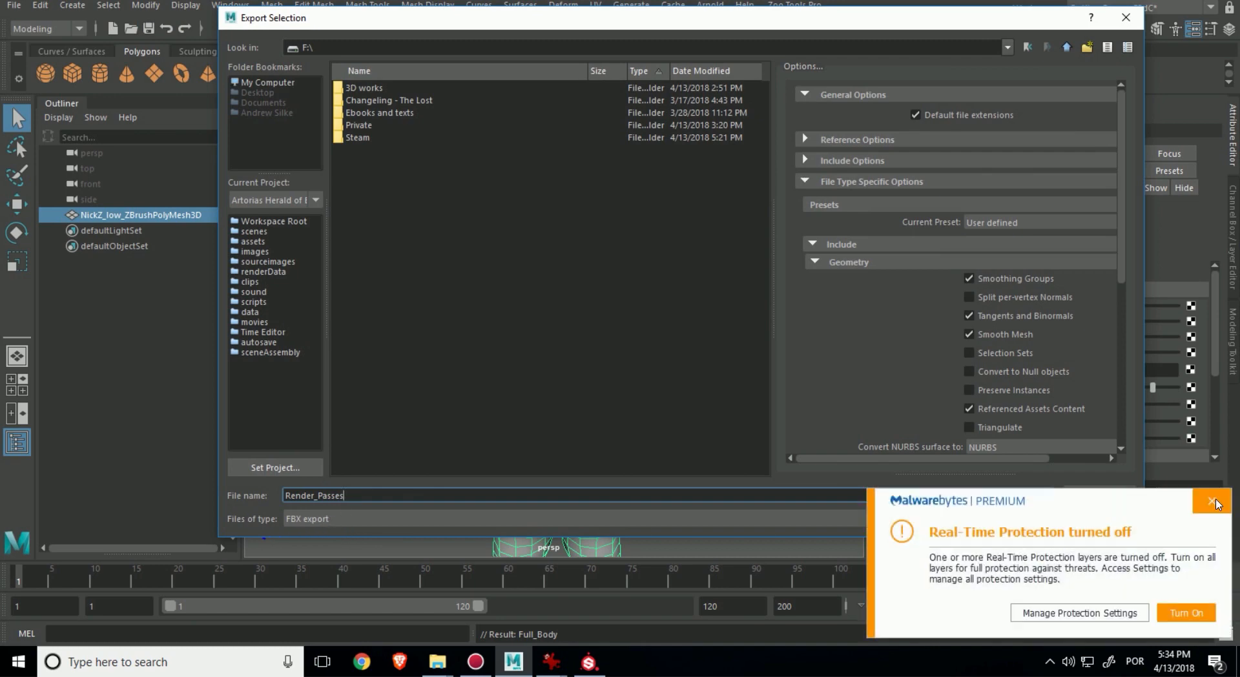
{"action": "left_click", "coordinate": [1213, 501]}
{"action": "left_click", "coordinate": [1089, 495]}
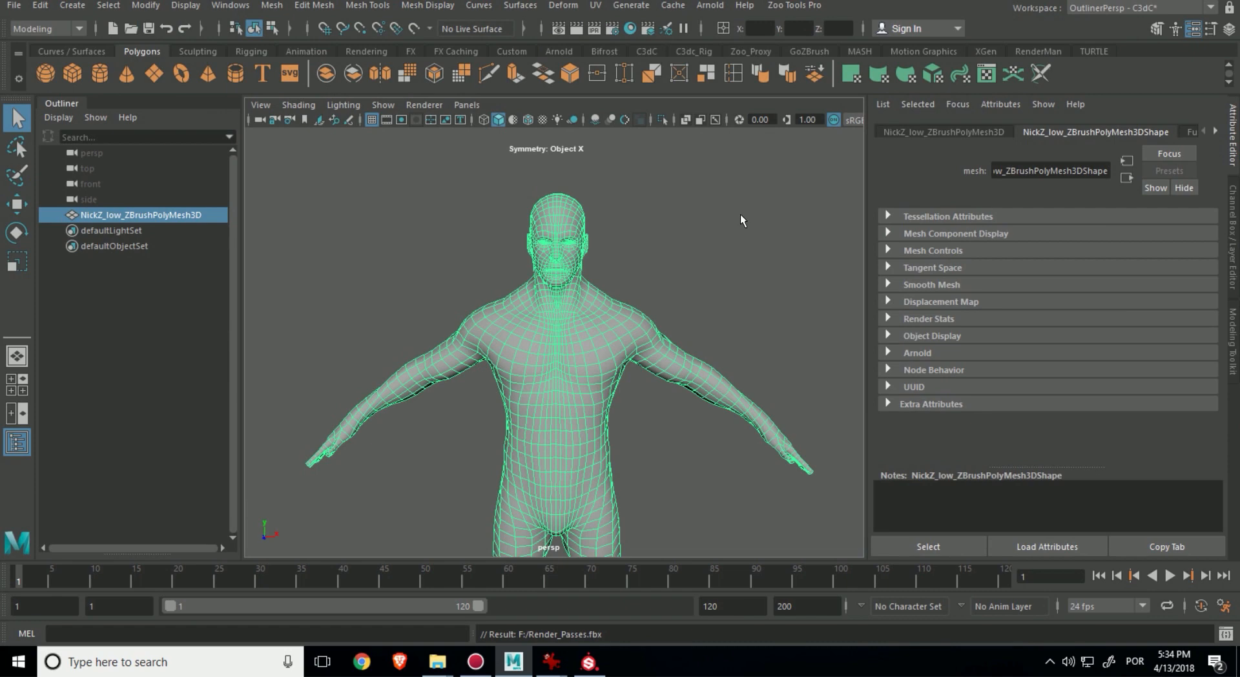
Deselect the body mesh and hide the attribute settings to enlarge the model view
{"action": "left_click_drag", "start_coordinate": [458, 243], "coordinate": [425, 262], "text": "alt"}
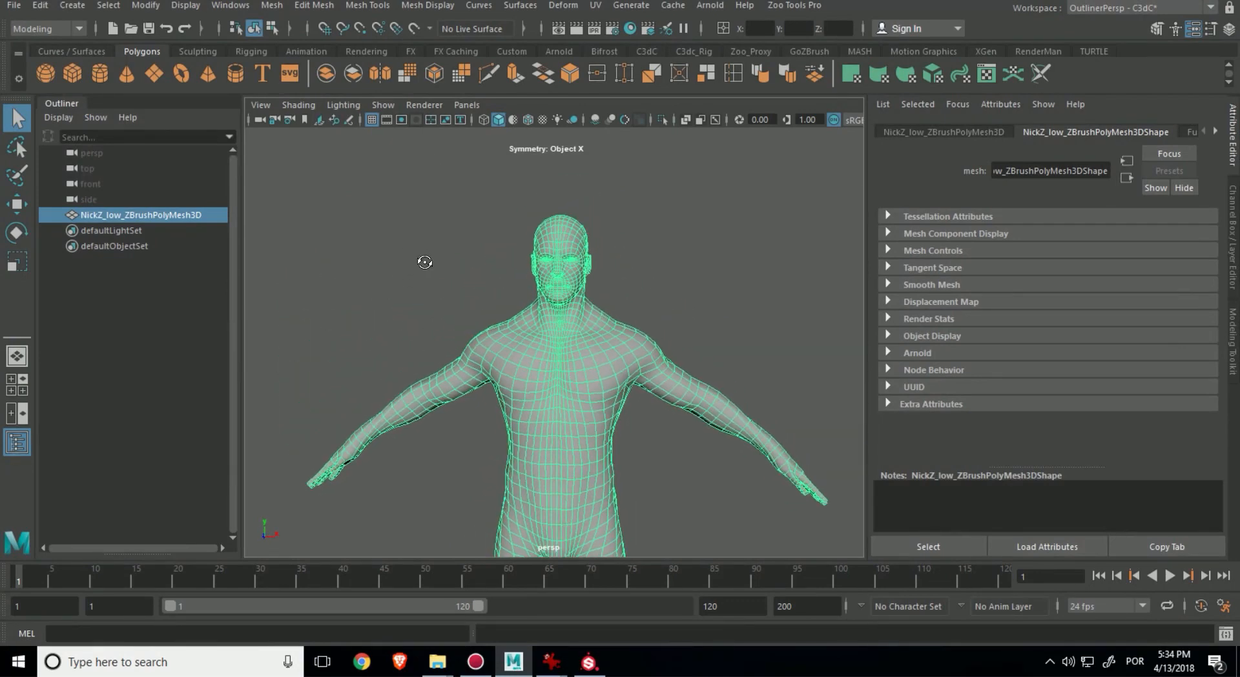
{"action": "left_click", "coordinate": [640, 257]}
{"action": "left_click", "coordinate": [1232, 124]}
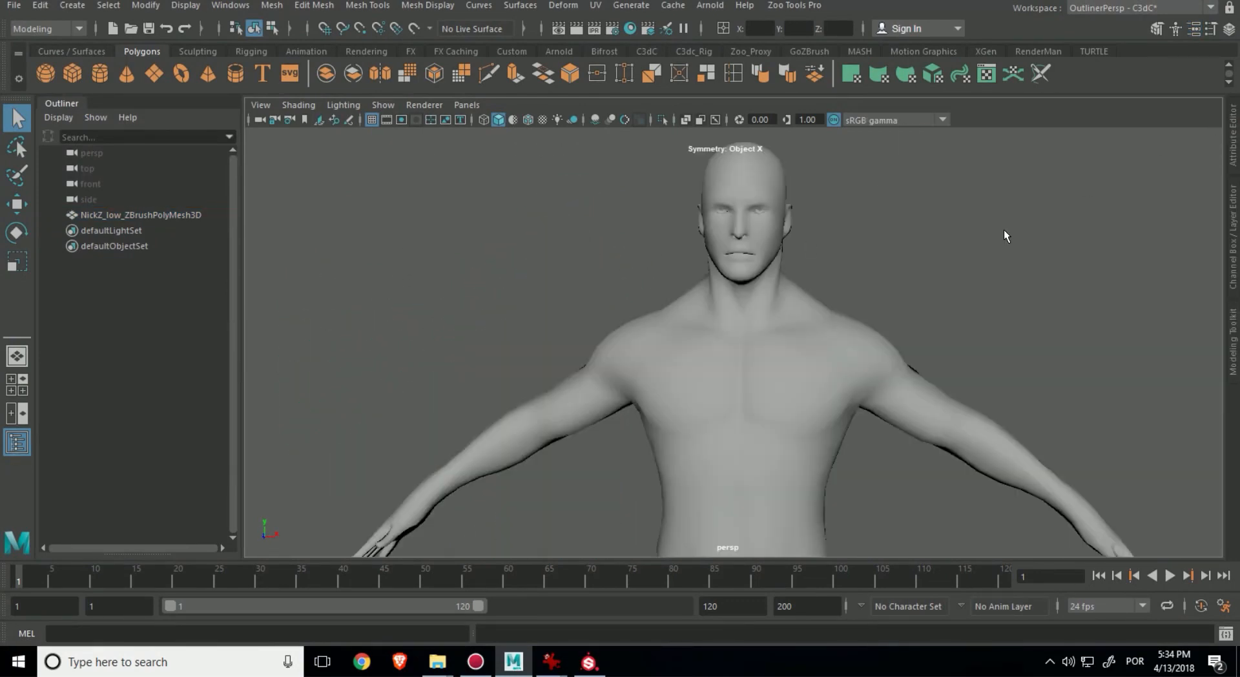
Switch to Substance Painter and create a new project with the Render_Passes mesh from the F: drive
{"action": "middle_click_drag", "start_coordinate": [1004, 231], "coordinate": [950, 236], "text": "alt"}
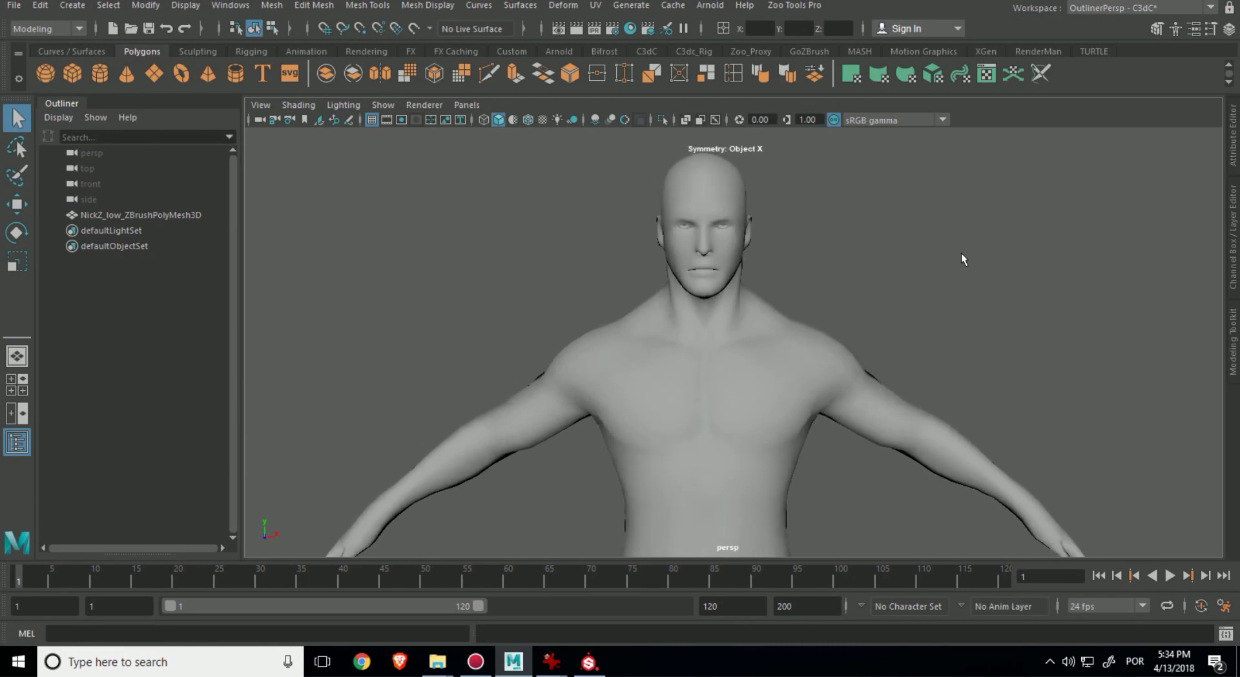
{"action": "left_click", "coordinate": [593, 662]}
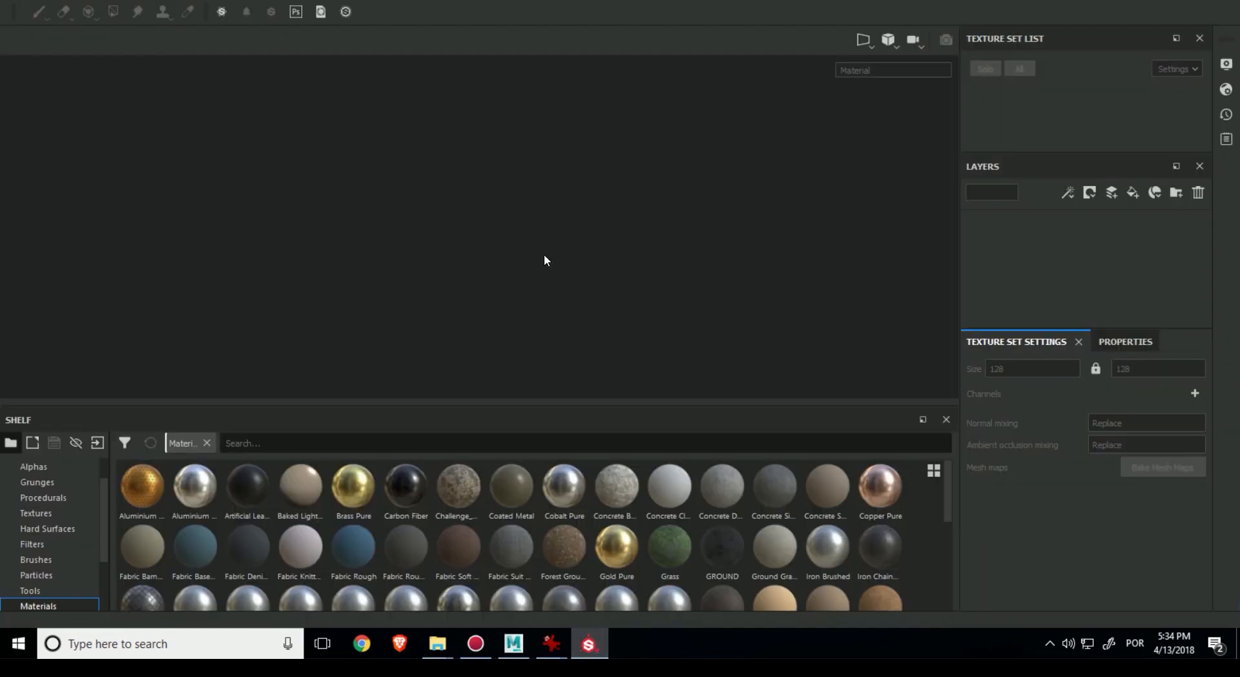
{"action": "left_click", "coordinate": [16, 5]}
{"action": "left_click", "coordinate": [31, 7]}
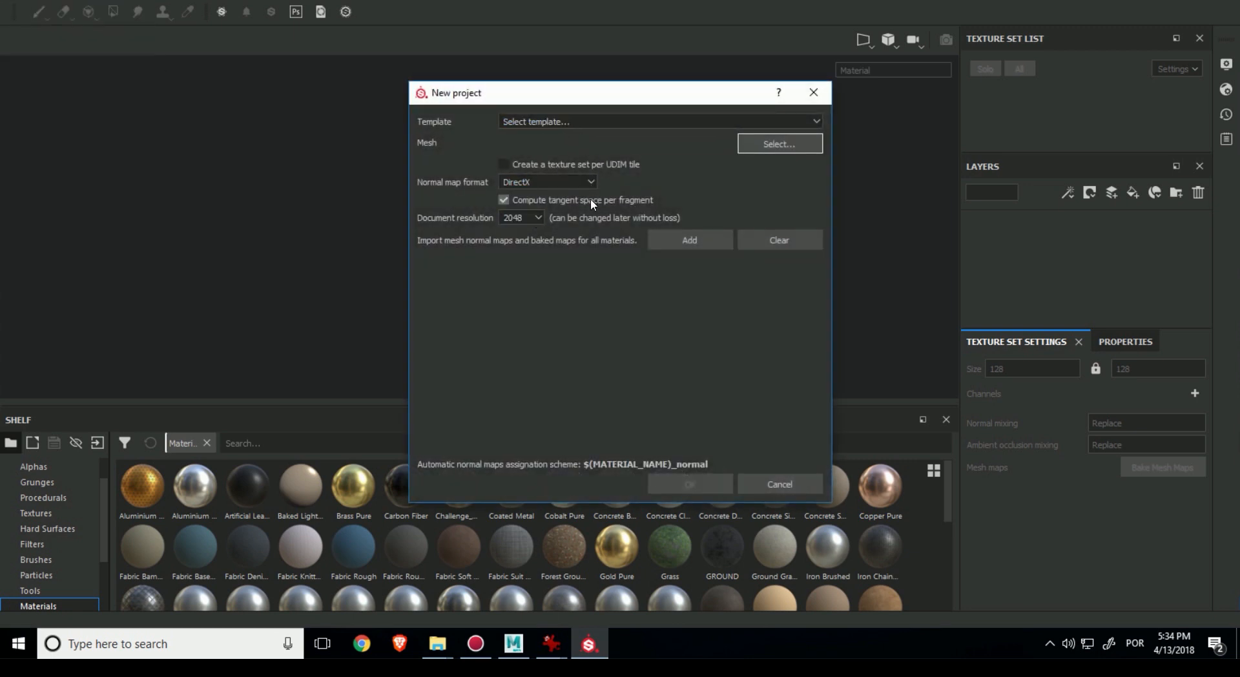
{"action": "left_click", "coordinate": [754, 149]}
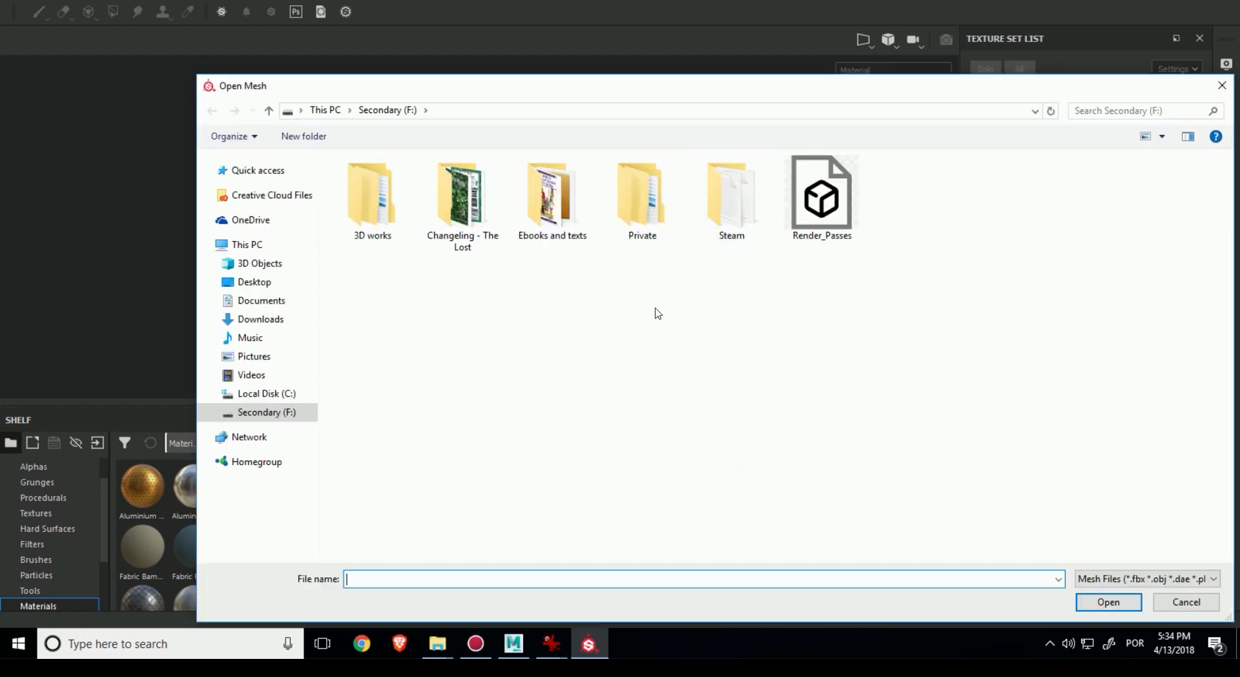
{"action": "double_click", "coordinate": [815, 210]}
{"action": "left_click", "coordinate": [690, 486]}
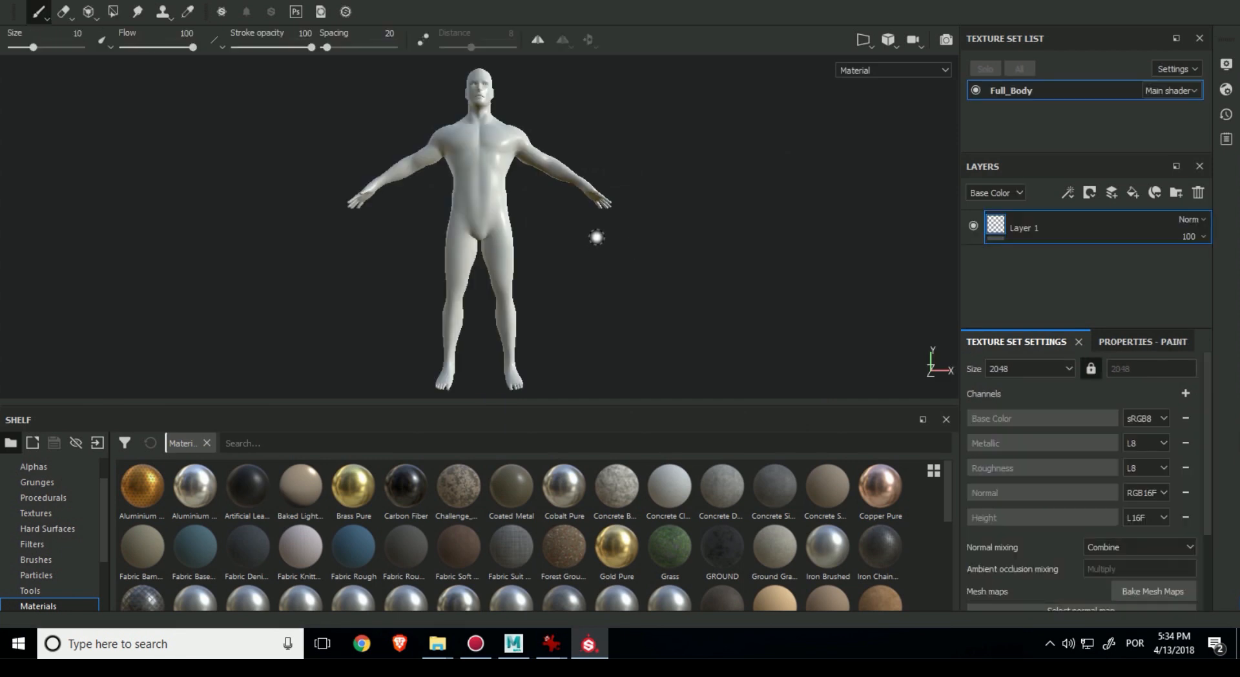
Examine the imported body mesh's torso, arms and whole figure from several distances and angles
{"action": "middle_click_drag", "start_coordinate": [481, 191], "coordinate": [532, 297], "text": "alt"}
{"action": "right_click_drag", "start_coordinate": [380, 235], "coordinate": [518, 282], "text": "alt"}
{"action": "middle_click_drag", "start_coordinate": [670, 270], "coordinate": [612, 343], "text": "alt"}
{"action": "right_click_drag", "start_coordinate": [659, 278], "coordinate": [869, 276], "text": "alt"}
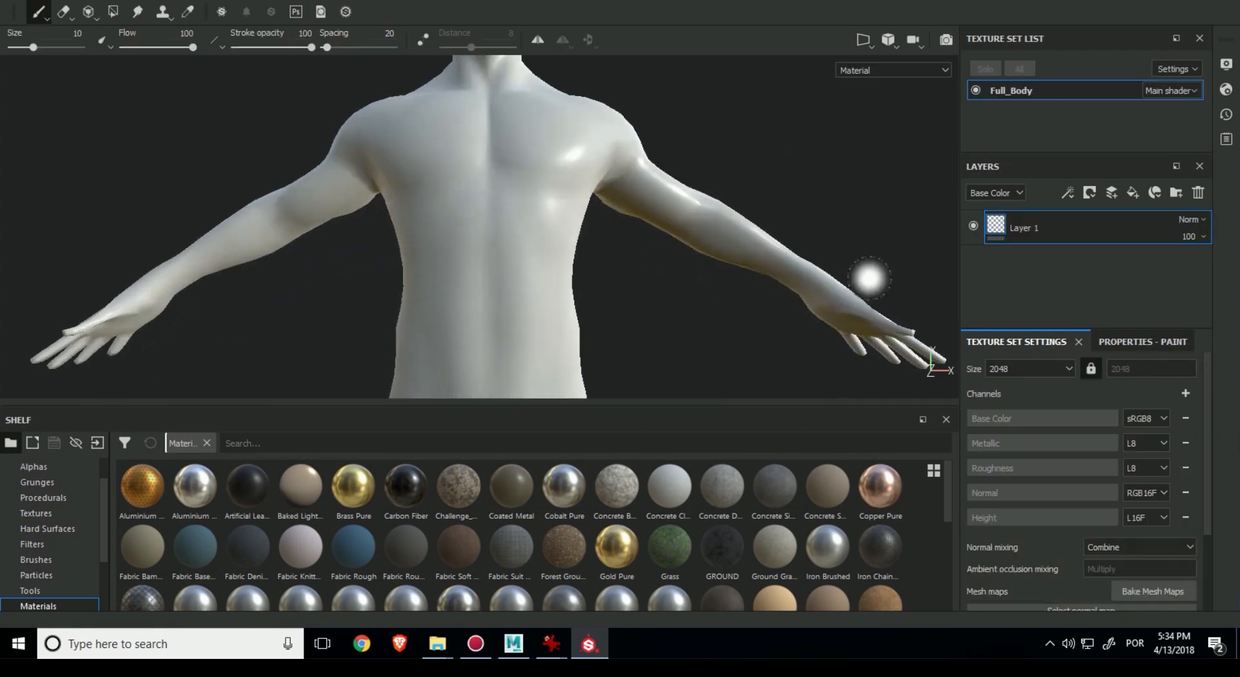
{"action": "middle_click_drag", "start_coordinate": [638, 130], "coordinate": [659, 304], "text": "alt"}
{"action": "mouse_move", "coordinate": [465, 239]}
{"action": "left_mouse_down", "text": "alt"}
{"action": "mouse_move", "coordinate": [660, 274]}
{"action": "mouse_move", "coordinate": [529, 209]}
{"action": "mouse_move", "coordinate": [416, 221]}
{"action": "mouse_move", "coordinate": [366, 249]}
{"action": "mouse_move", "coordinate": [479, 222]}
{"action": "left_mouse_up", "text": "alt"}
{"action": "right_click_drag", "start_coordinate": [721, 197], "coordinate": [650, 194], "text": "alt"}
{"action": "middle_click_drag", "start_coordinate": [718, 256], "coordinate": [656, 166], "text": "alt"}
{"action": "left_click_drag", "start_coordinate": [649, 173], "coordinate": [695, 217], "text": "alt"}
{"action": "right_click_drag", "start_coordinate": [687, 208], "coordinate": [507, 139], "text": "alt"}
{"action": "middle_click_drag", "start_coordinate": [720, 235], "coordinate": [743, 150], "text": "alt"}
{"action": "right_click_drag", "start_coordinate": [830, 254], "coordinate": [636, 281], "text": "alt"}
{"action": "middle_click_drag", "start_coordinate": [566, 214], "coordinate": [570, 180], "text": "alt"}
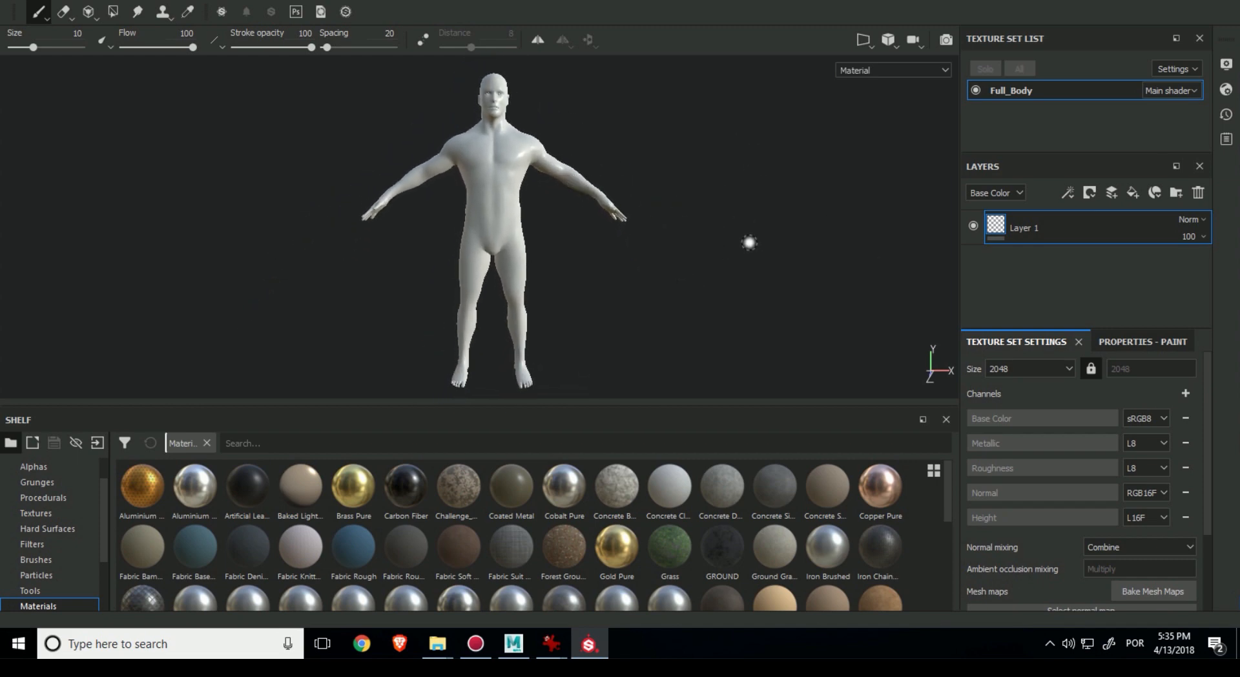
Open the mesh map baking settings and exclude the ID map from the bake
{"action": "left_click_drag", "start_coordinate": [1209, 397], "coordinate": [1174, 509]}
{"action": "left_click", "coordinate": [1163, 489]}
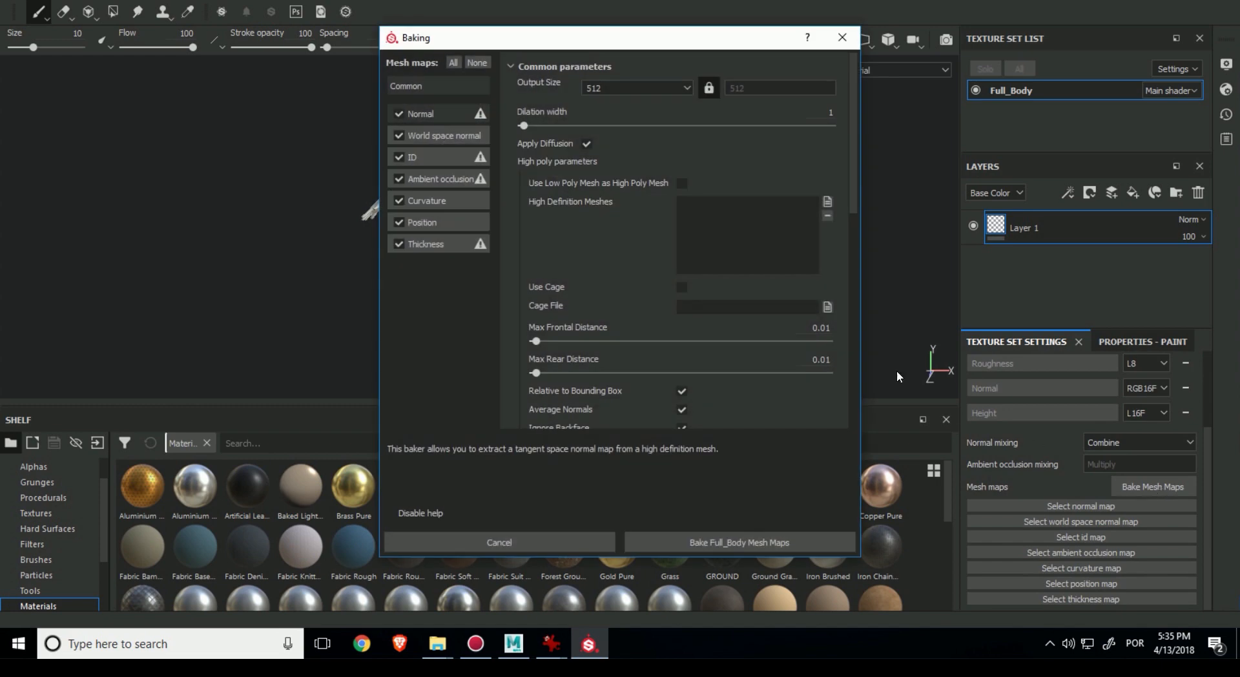
{"action": "left_click_drag", "start_coordinate": [640, 38], "coordinate": [937, 80]}
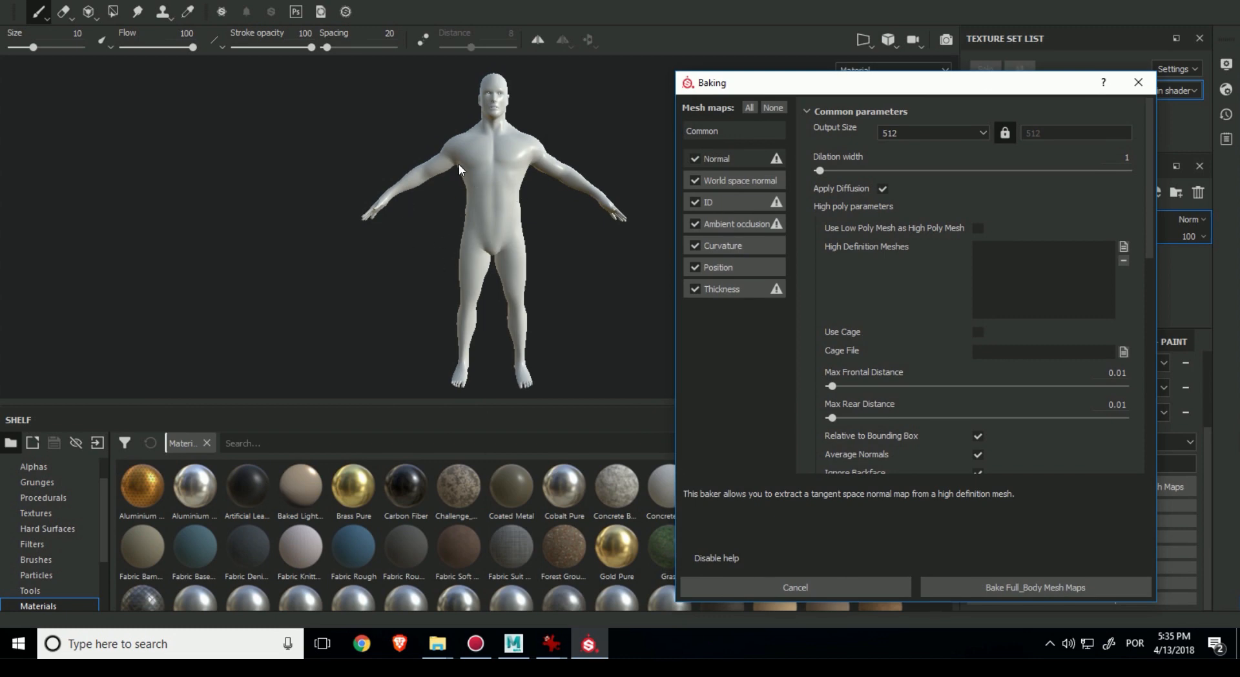
{"action": "left_click", "coordinate": [695, 201]}
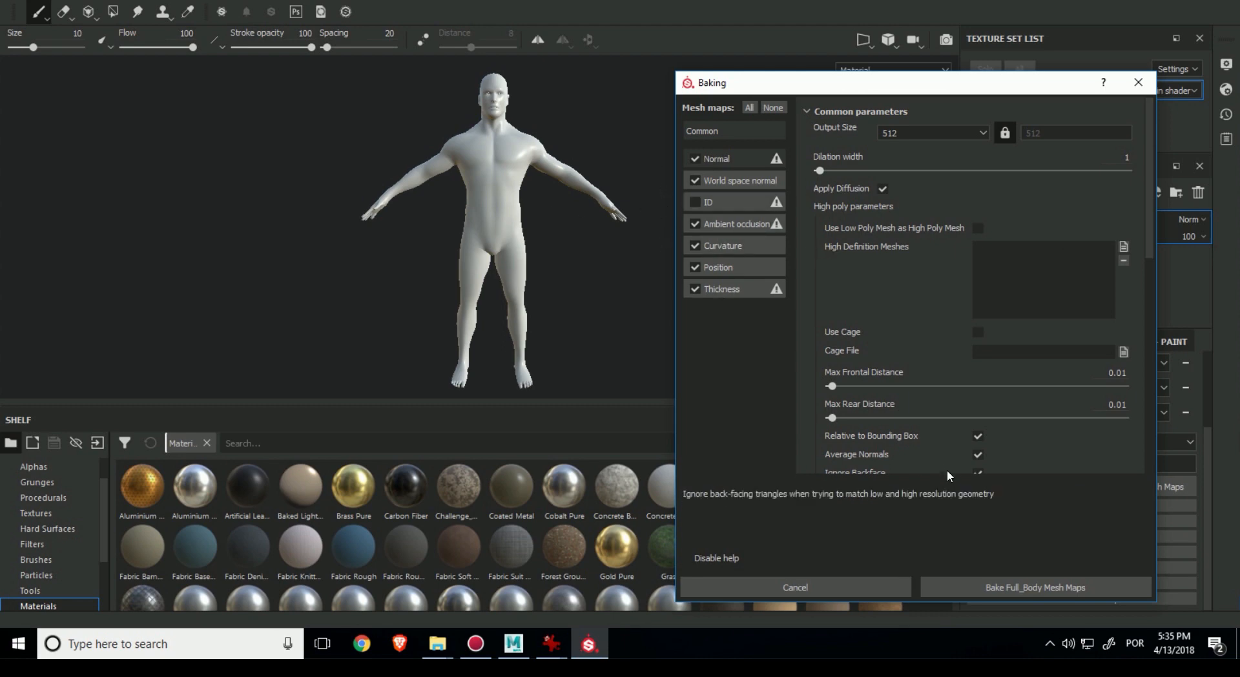
Load NickZ_high from F:/3D works/3D models as the high definition mesh for baking
{"action": "left_click", "coordinate": [1123, 247]}
{"action": "double_click", "coordinate": [392, 220]}
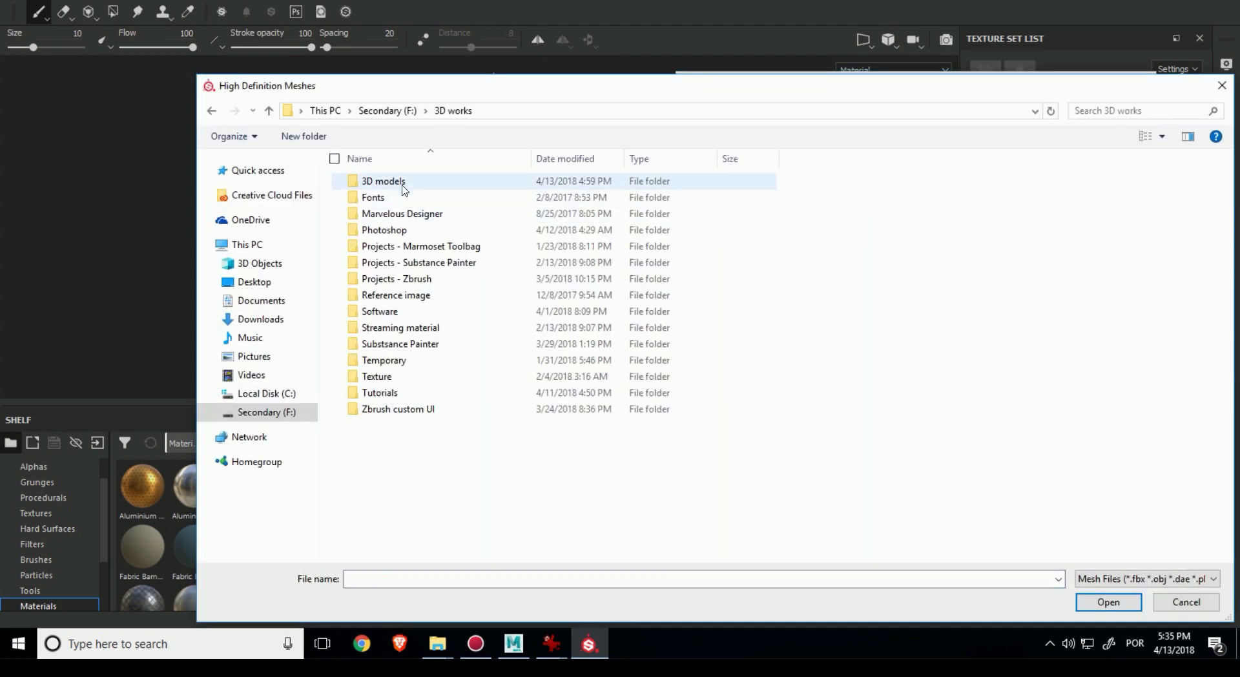
{"action": "double_click", "coordinate": [395, 180]}
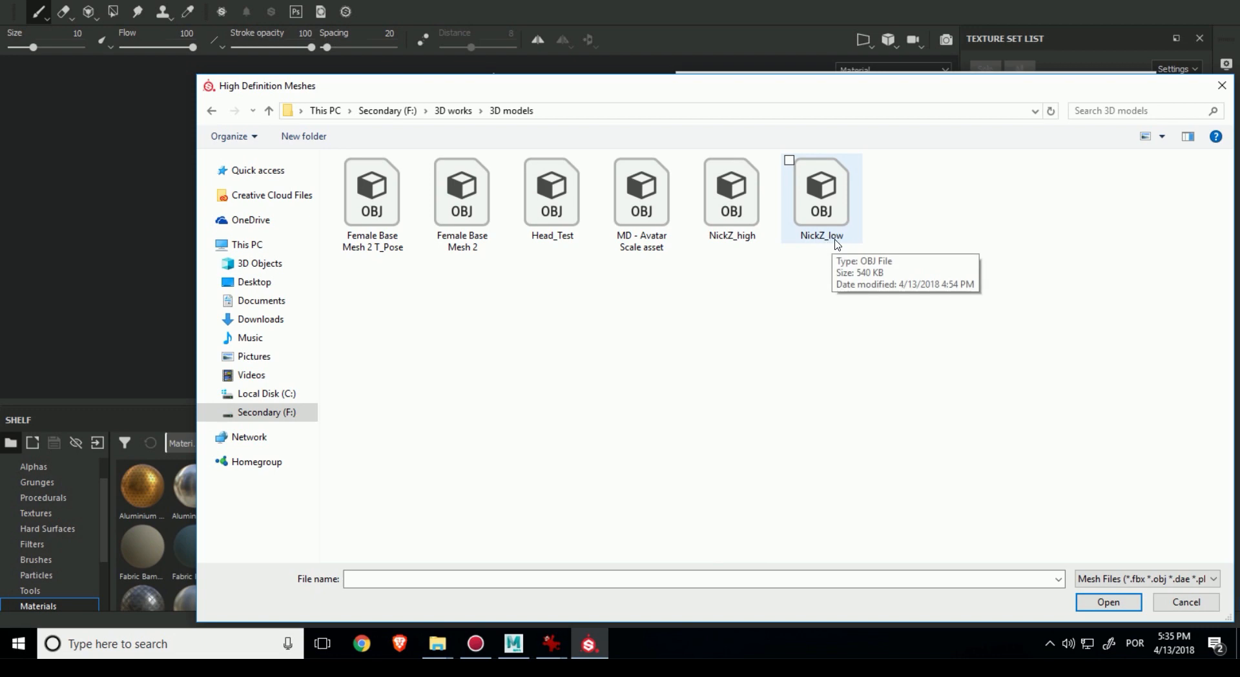
{"action": "left_click_drag", "start_coordinate": [789, 99], "coordinate": [776, 69]}
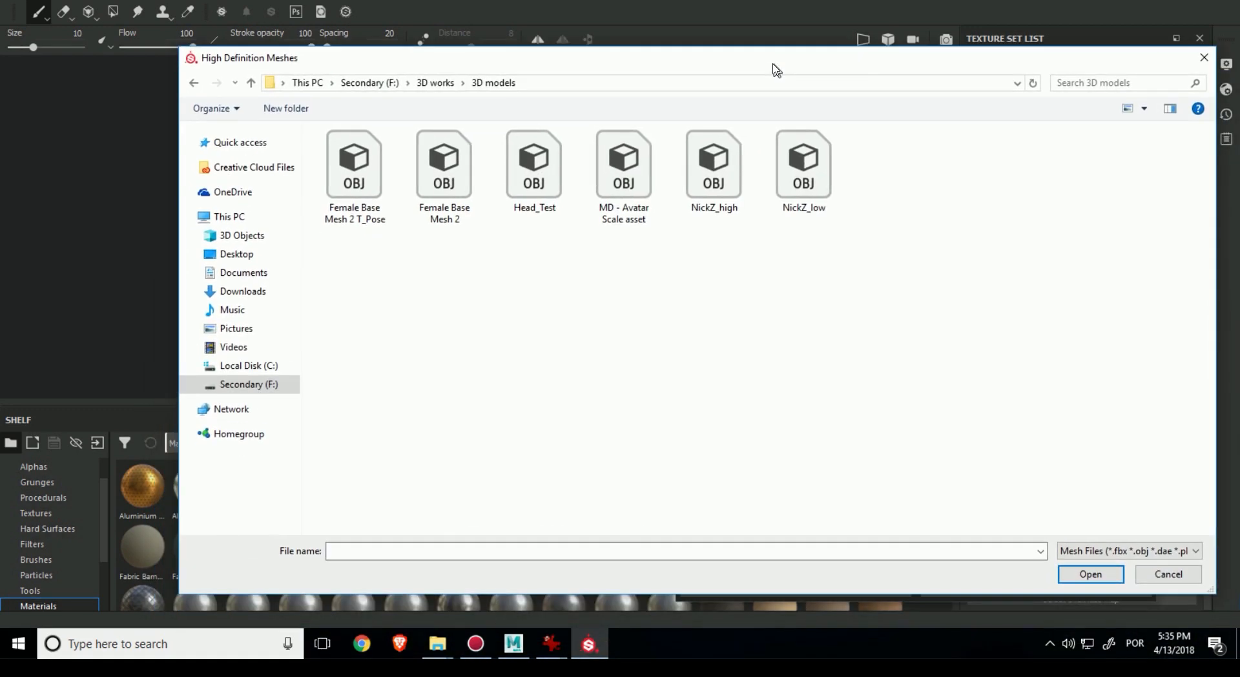
{"action": "left_click", "coordinate": [728, 182]}
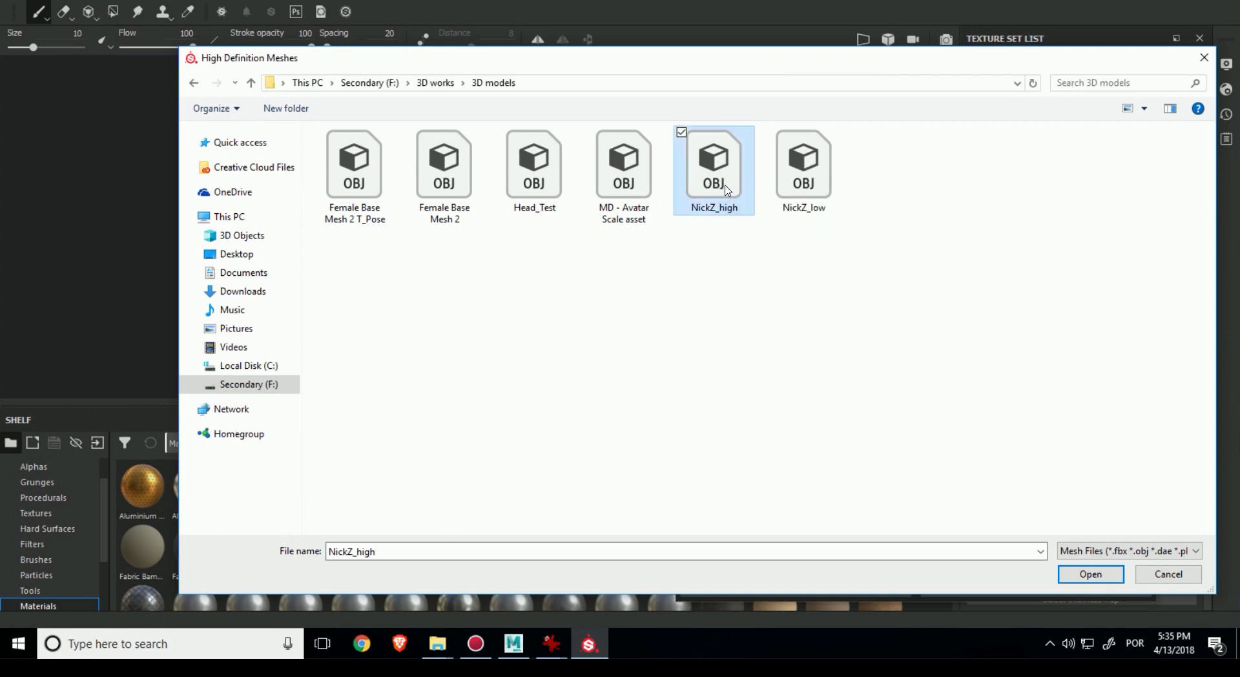
{"action": "double_click", "coordinate": [727, 188]}
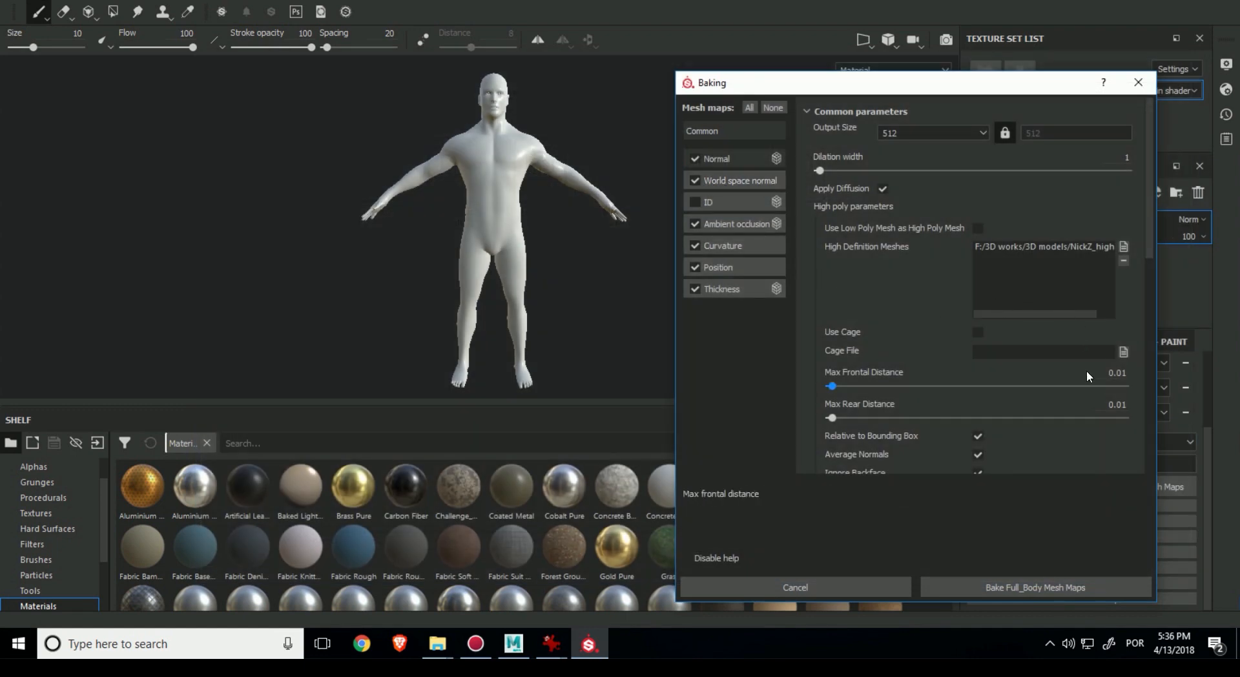
Set the output size of the baked maps to 2048 and look through the remaining baking parameters
{"action": "left_click", "coordinate": [952, 131]}
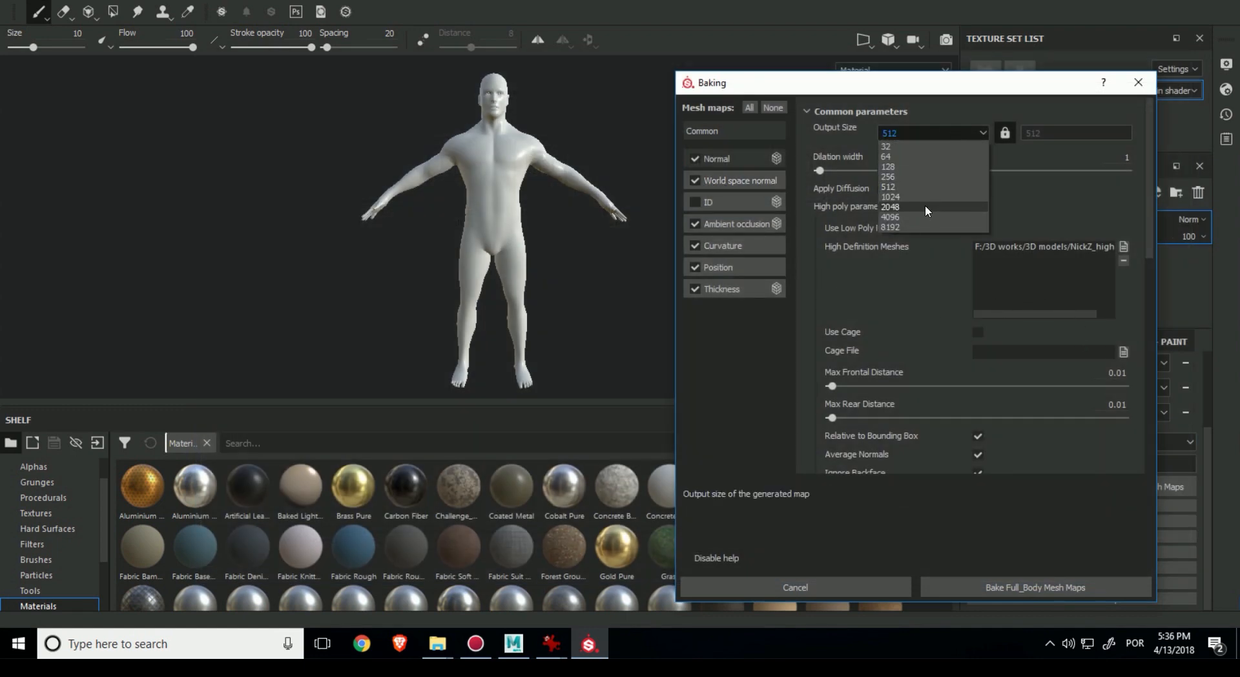
{"action": "left_click", "coordinate": [925, 204]}
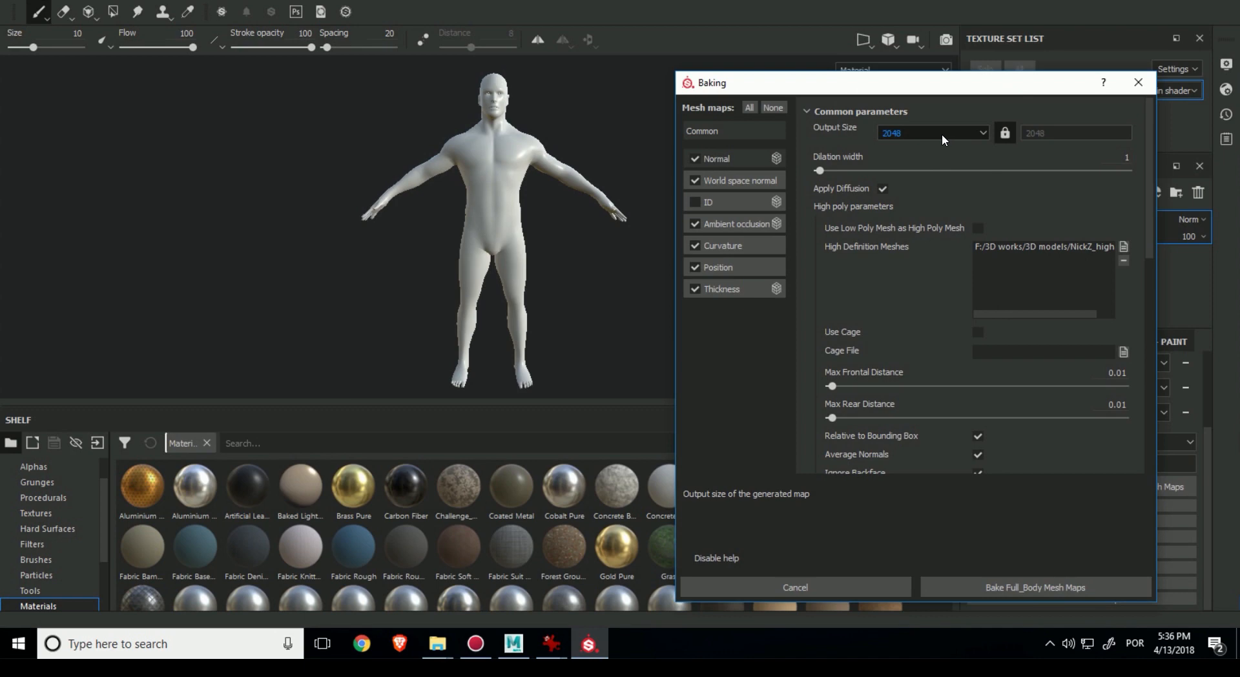
{"action": "left_click_drag", "start_coordinate": [977, 89], "coordinate": [920, 46]}
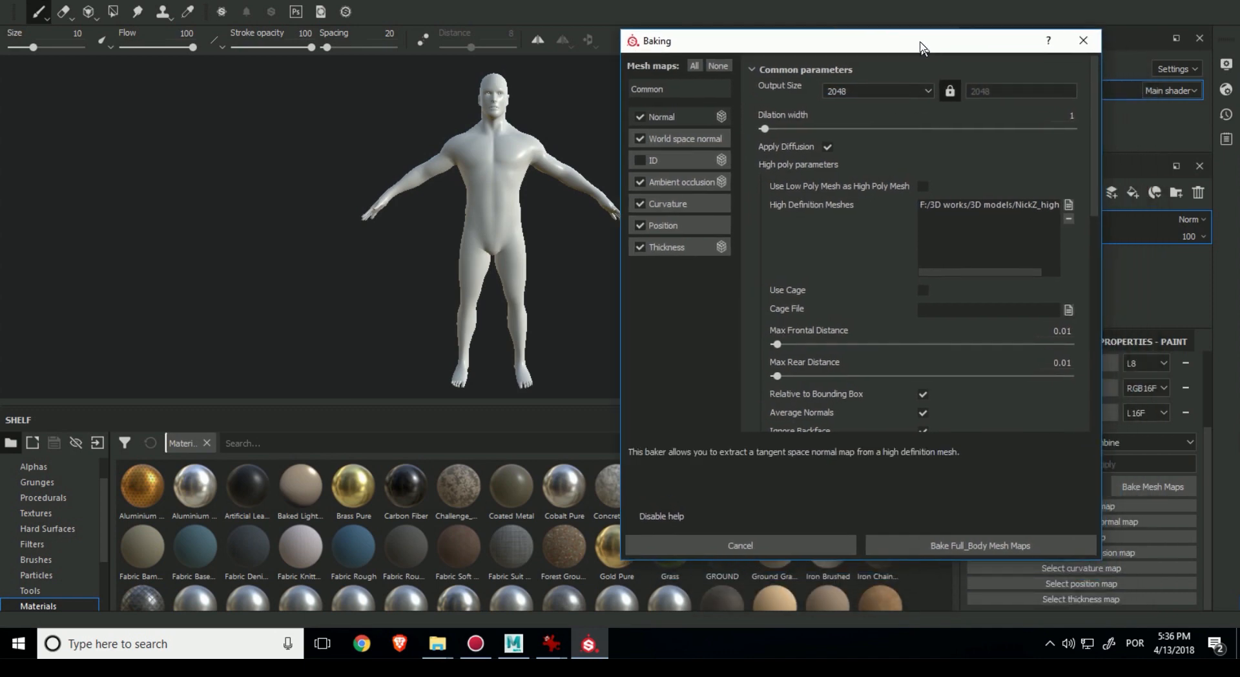
{"action": "scroll", "coordinate": [1032, 382], "scroll_direction": "down", "scroll_amount": 5}
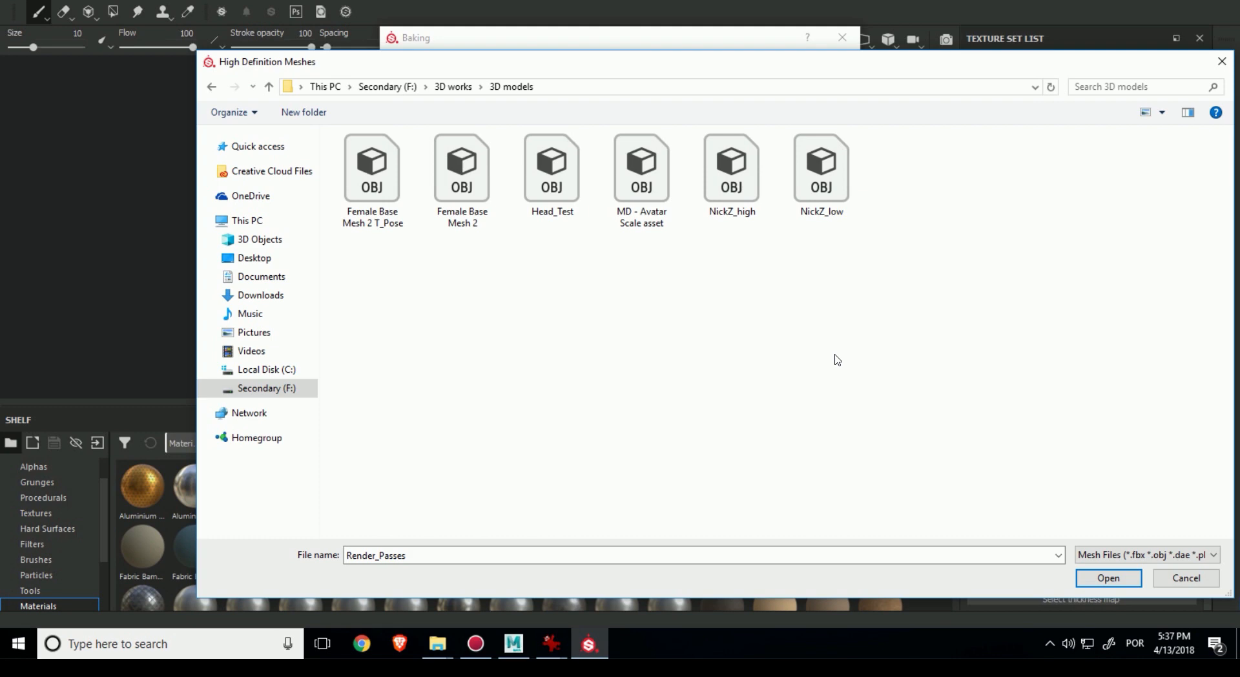
Check the exported meshes on the F: drive, and choose NickZ_high in the 3D models folder as the high definition mesh
{"action": "left_click", "coordinate": [211, 86]}
{"action": "left_click", "coordinate": [211, 87]}
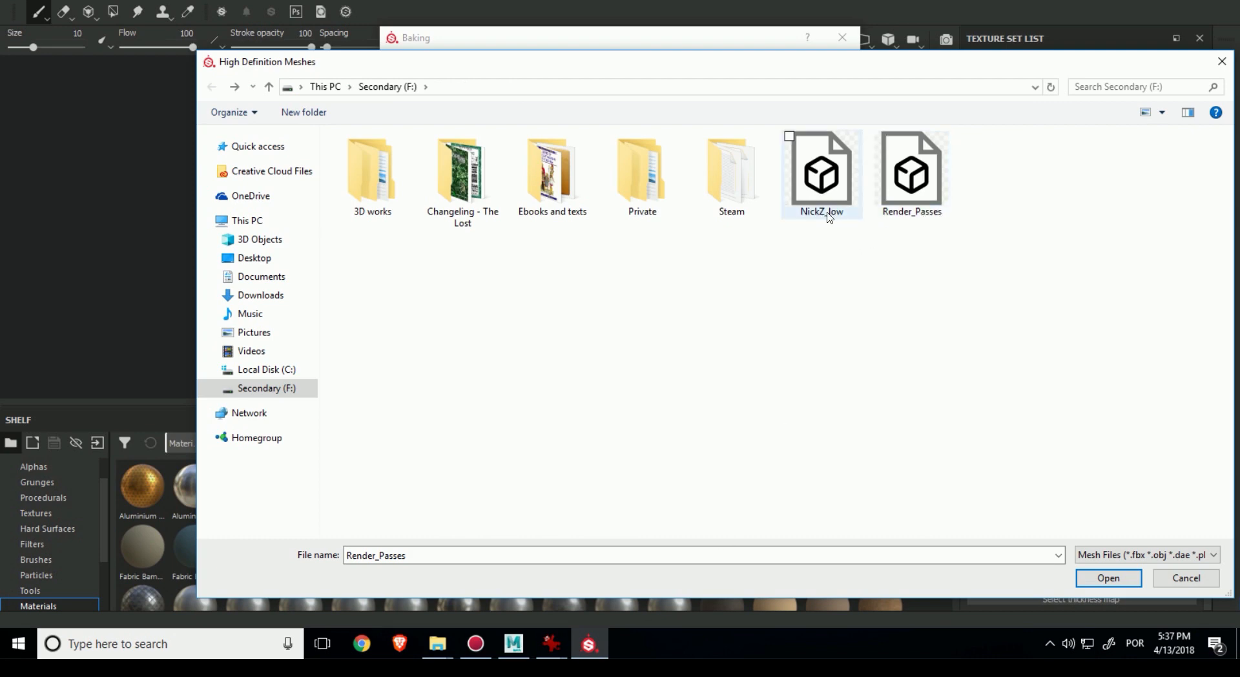
{"action": "left_click", "coordinate": [236, 88]}
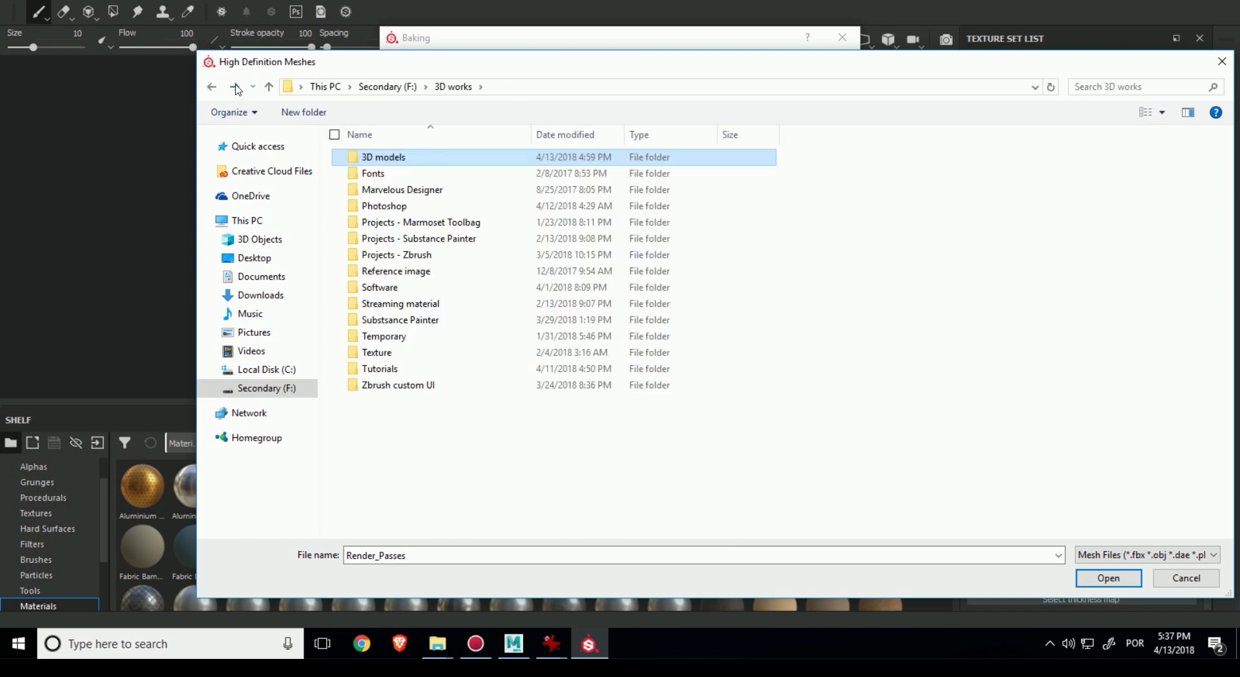
{"action": "left_click", "coordinate": [237, 88]}
{"action": "double_click", "coordinate": [731, 171]}
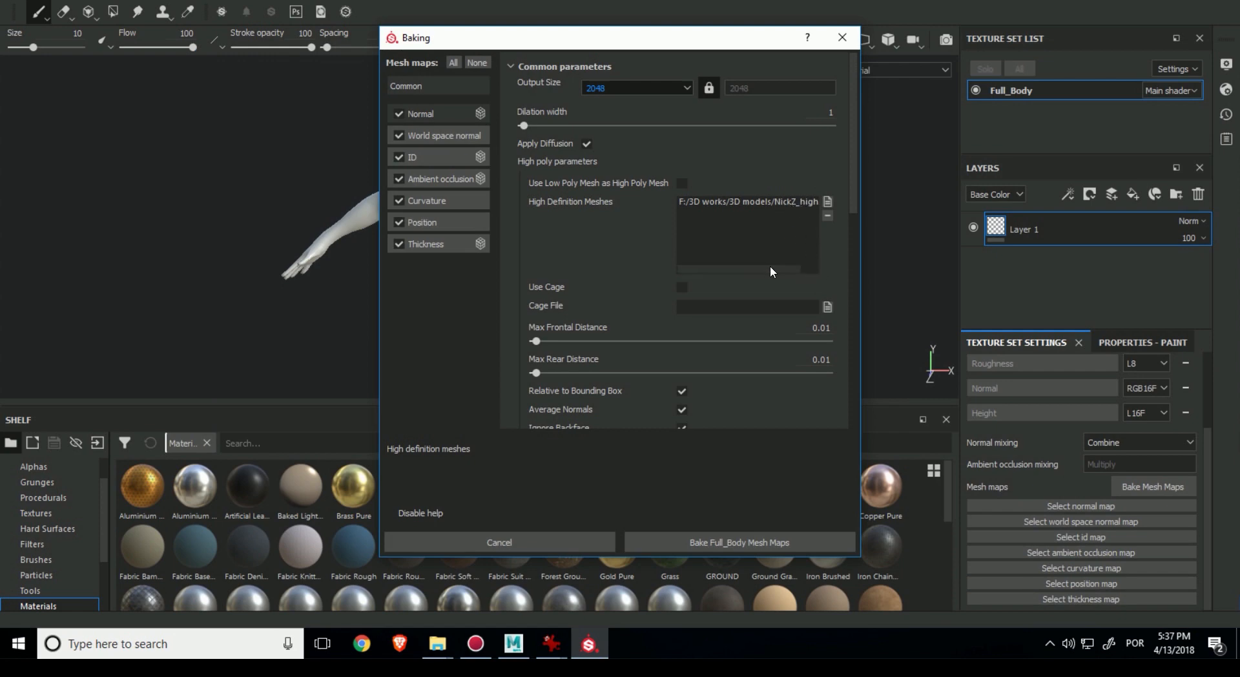
Exclude only the ID map from the mesh maps to bake, keeping the world space normal map enabled
{"action": "left_click", "coordinate": [399, 158]}
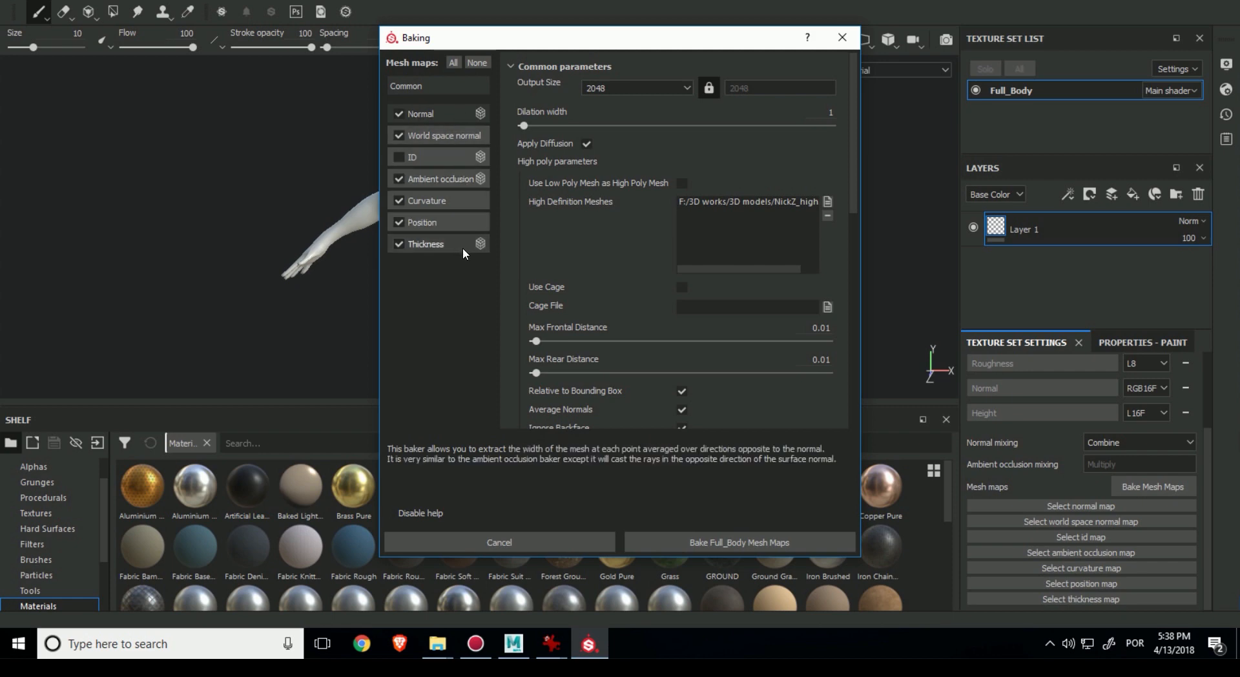
{"action": "left_click", "coordinate": [398, 136]}
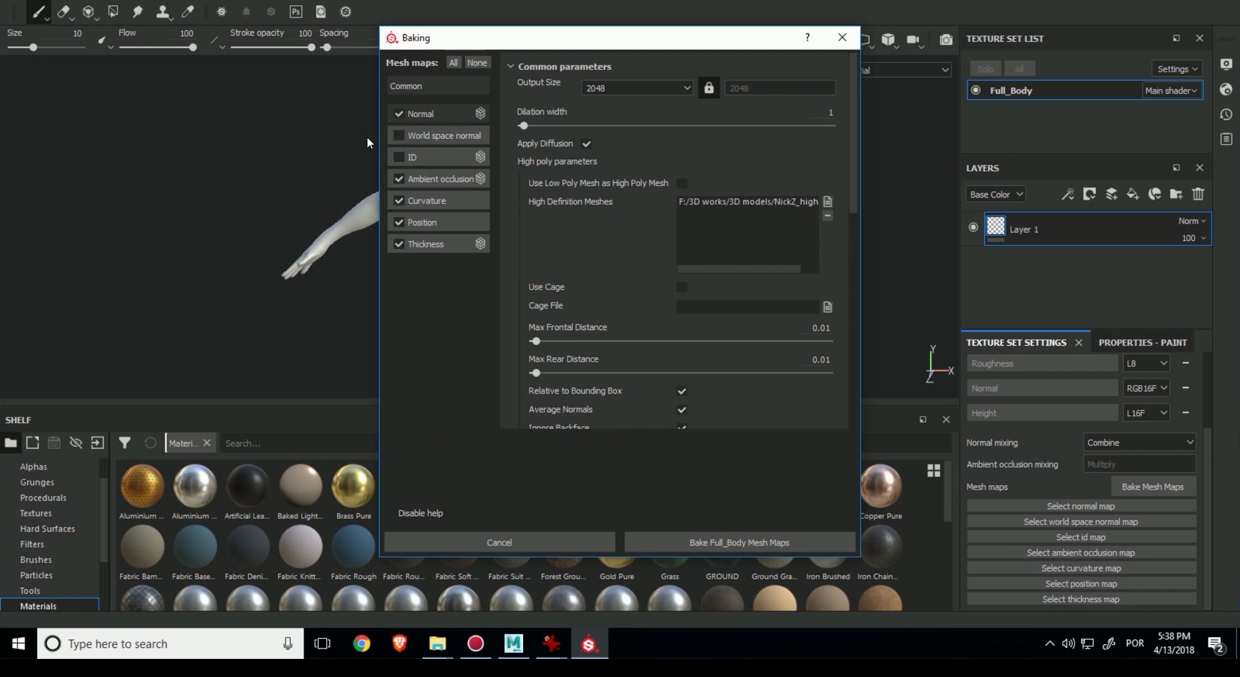
{"action": "left_click", "coordinate": [398, 135]}
Review the high poly matching settings and mesh suffixes, and bake the Full_Body mesh maps
{"action": "scroll", "coordinate": [820, 375], "scroll_direction": "down", "scroll_amount": 3}
{"action": "scroll", "coordinate": [818, 375], "scroll_direction": "up", "scroll_amount": 3}
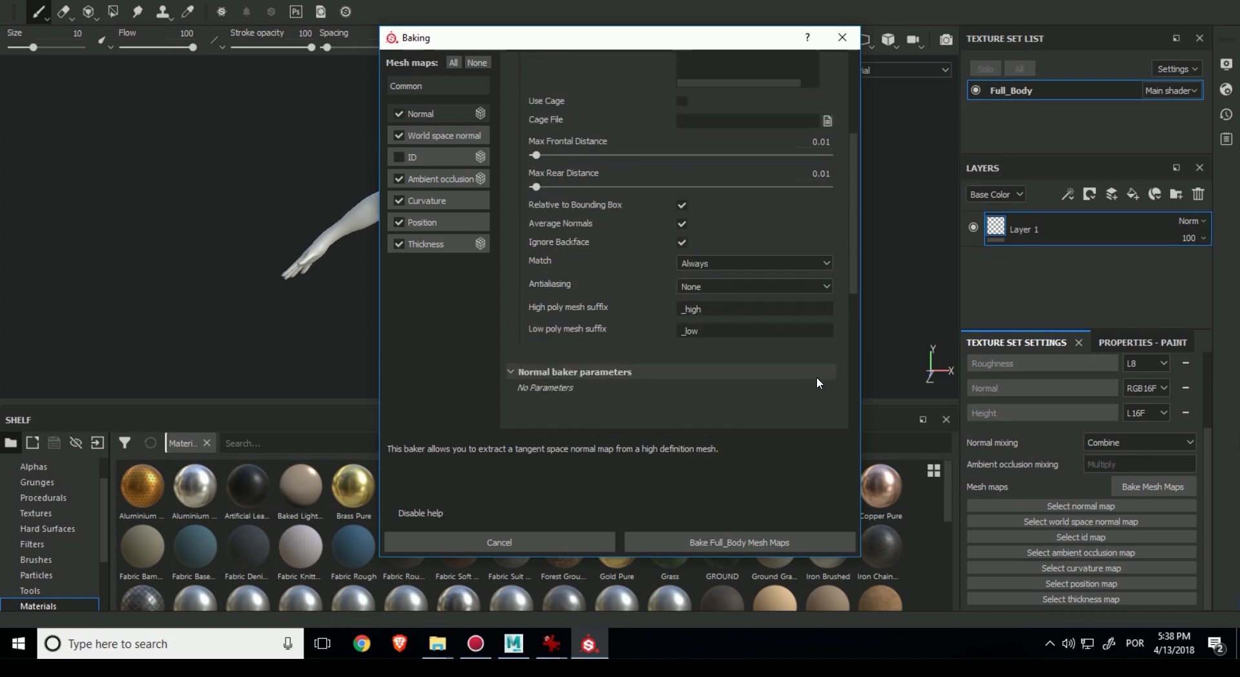
{"action": "scroll", "coordinate": [711, 311], "scroll_direction": "down", "scroll_amount": 4}
{"action": "scroll", "coordinate": [717, 327], "scroll_direction": "up", "scroll_amount": 4}
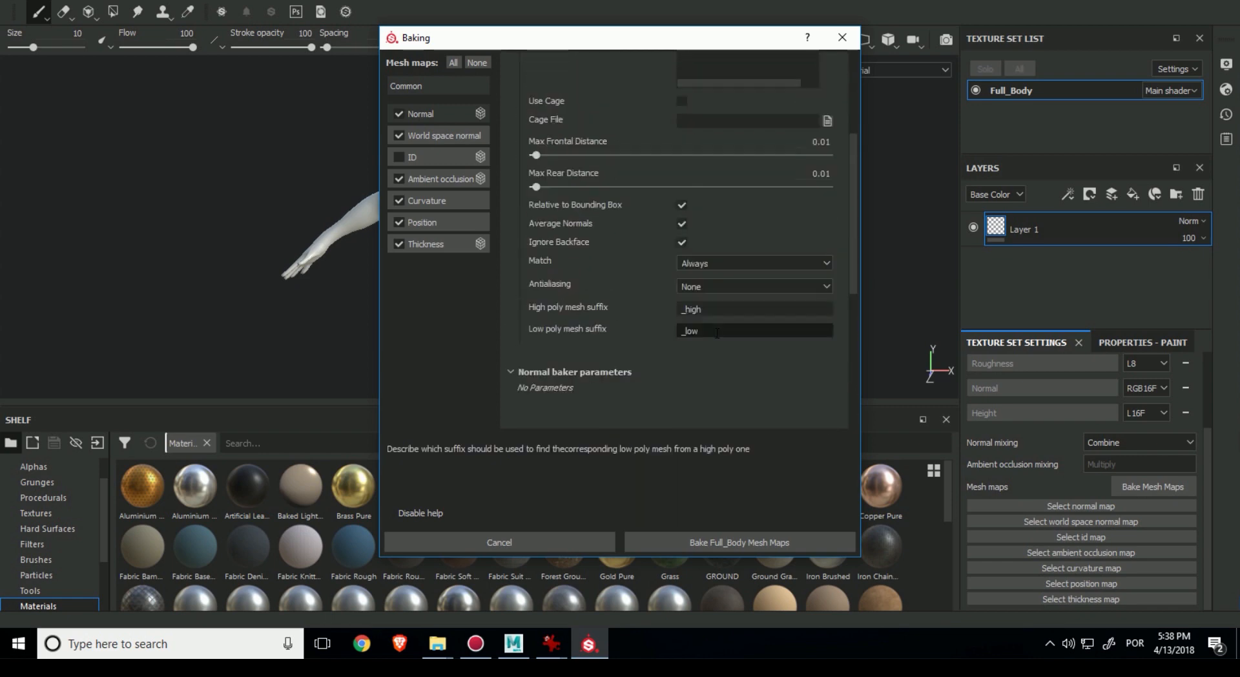
{"action": "left_click_drag", "start_coordinate": [854, 154], "coordinate": [856, 102]}
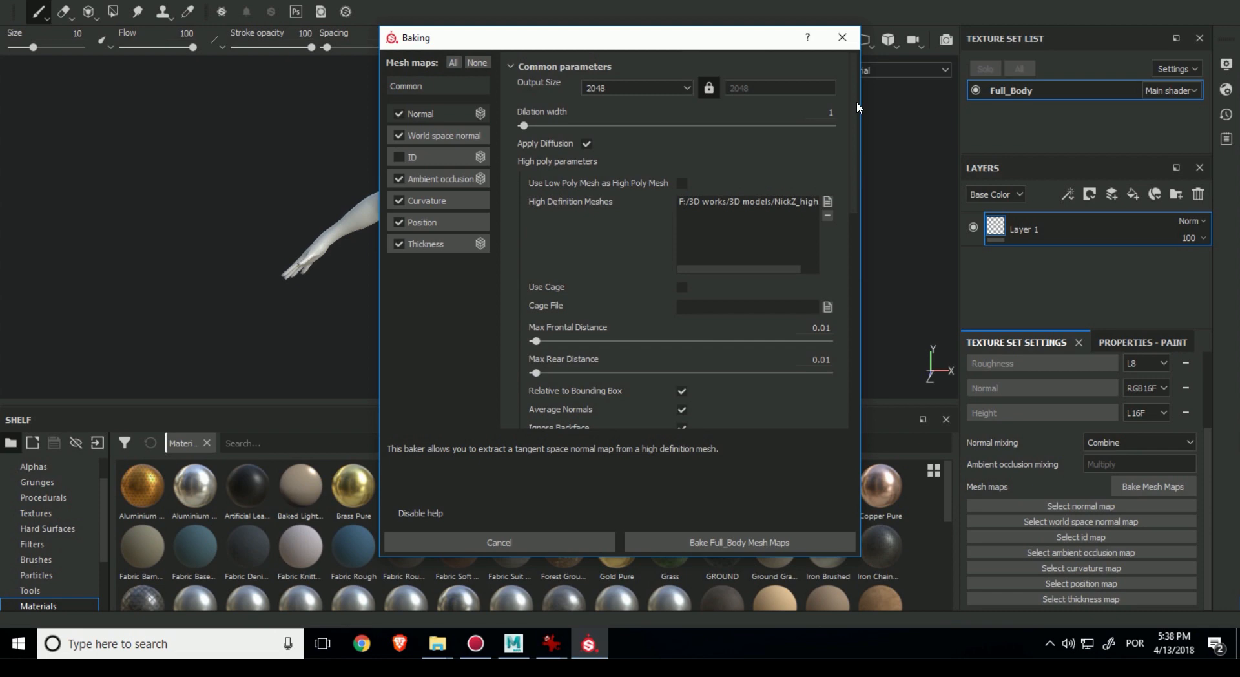
{"action": "left_click", "coordinate": [753, 541]}
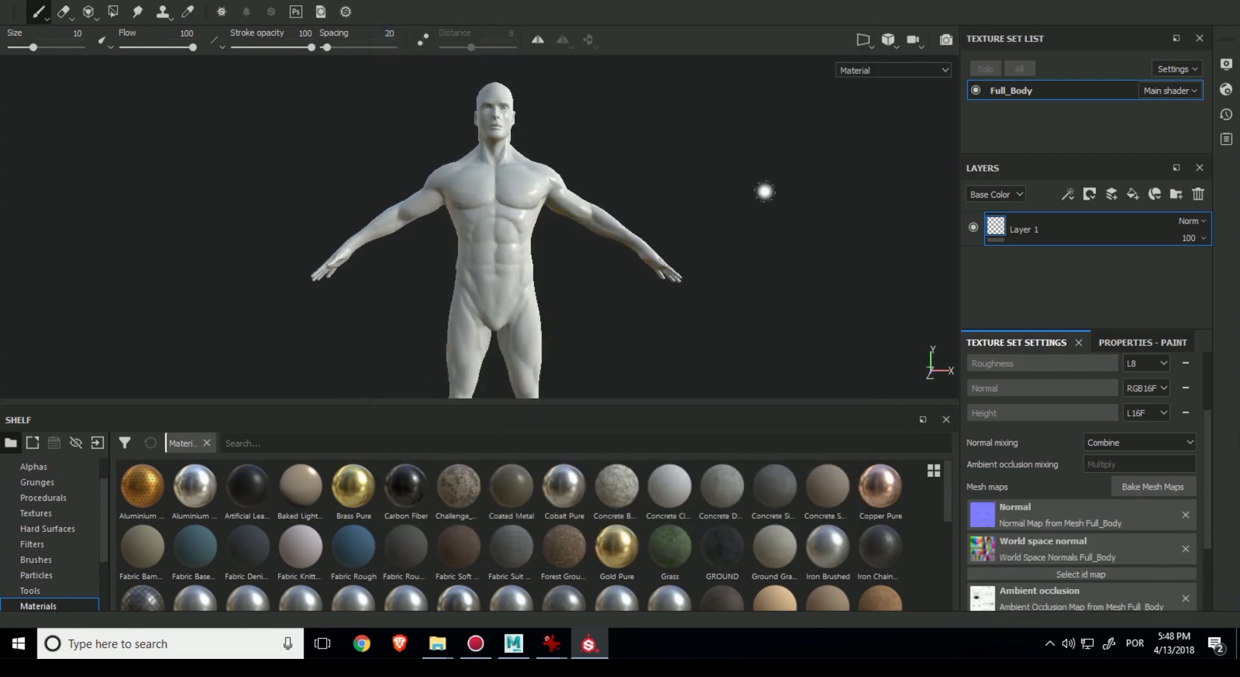
Examine the baked detail on the chest and abdomen and the list of baked mesh maps
{"action": "mouse_move", "coordinate": [614, 259]}
{"action": "middle_mouse_down"}
{"action": "mouse_move", "coordinate": [672, 213]}
{"action": "mouse_move", "coordinate": [616, 252]}
{"action": "middle_mouse_up"}
{"action": "right_click_drag", "start_coordinate": [616, 252], "coordinate": [784, 252], "text": "alt"}
{"action": "middle_click_drag", "start_coordinate": [744, 210], "coordinate": [755, 357], "text": "alt"}
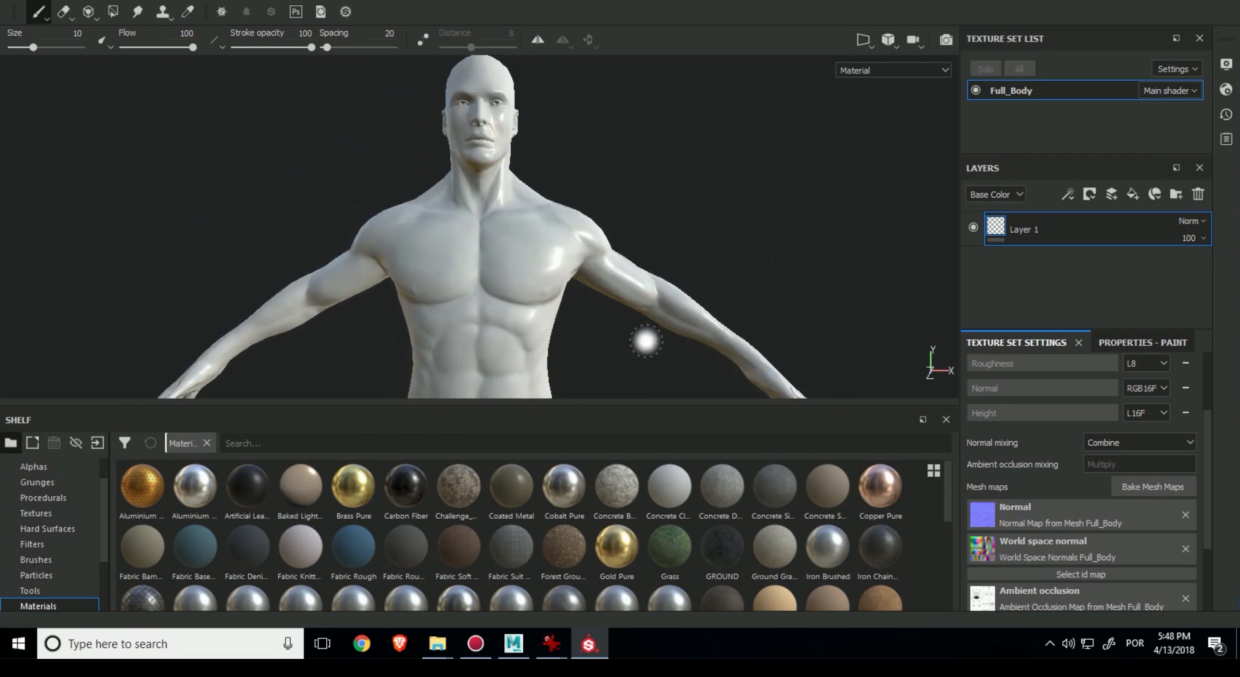
{"action": "middle_click_drag", "start_coordinate": [644, 343], "coordinate": [695, 266], "text": "alt"}
{"action": "scroll", "coordinate": [1097, 554], "scroll_direction": "down", "scroll_amount": 3}
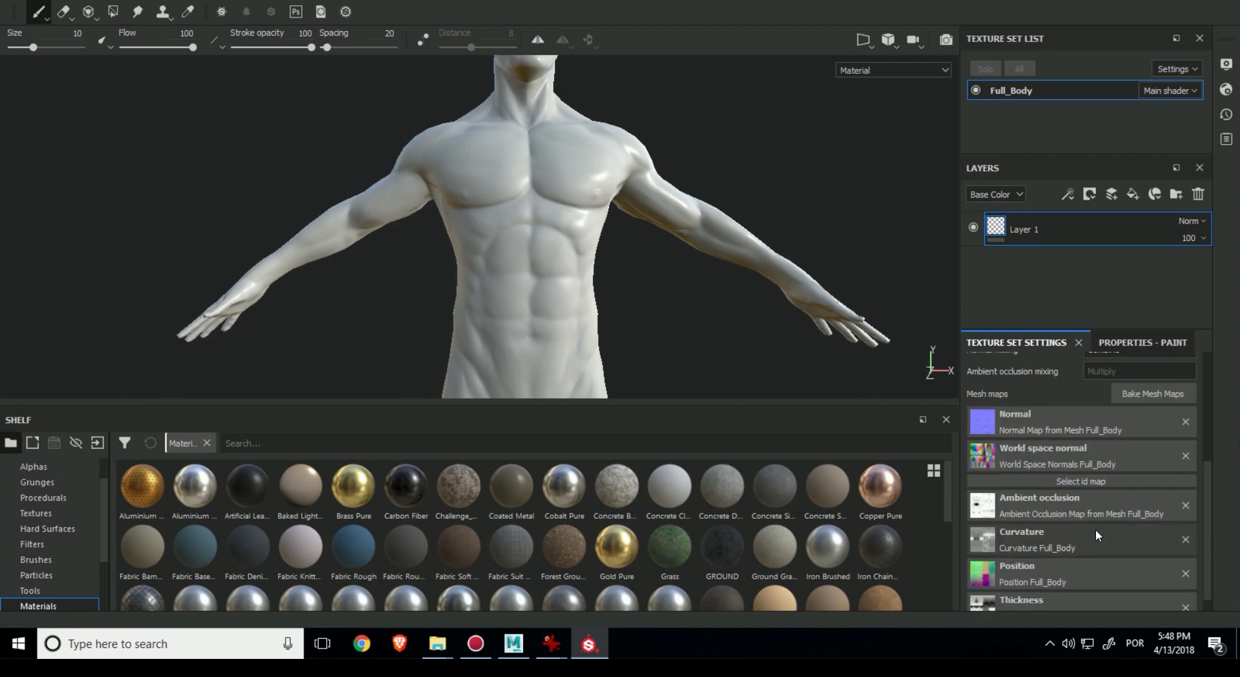
Remove the ambient occlusion mesh map to compare the shading on the head, and undo the removal
{"action": "middle_click_drag", "start_coordinate": [801, 232], "coordinate": [743, 267], "text": "alt"}
{"action": "right_click_drag", "start_coordinate": [743, 267], "coordinate": [930, 278], "text": "alt"}
{"action": "middle_click_drag", "start_coordinate": [701, 172], "coordinate": [701, 414], "text": "alt"}
{"action": "left_click_drag", "start_coordinate": [686, 180], "coordinate": [218, 197], "text": "alt"}
{"action": "right_click_drag", "start_coordinate": [219, 197], "coordinate": [873, 267], "text": "alt"}
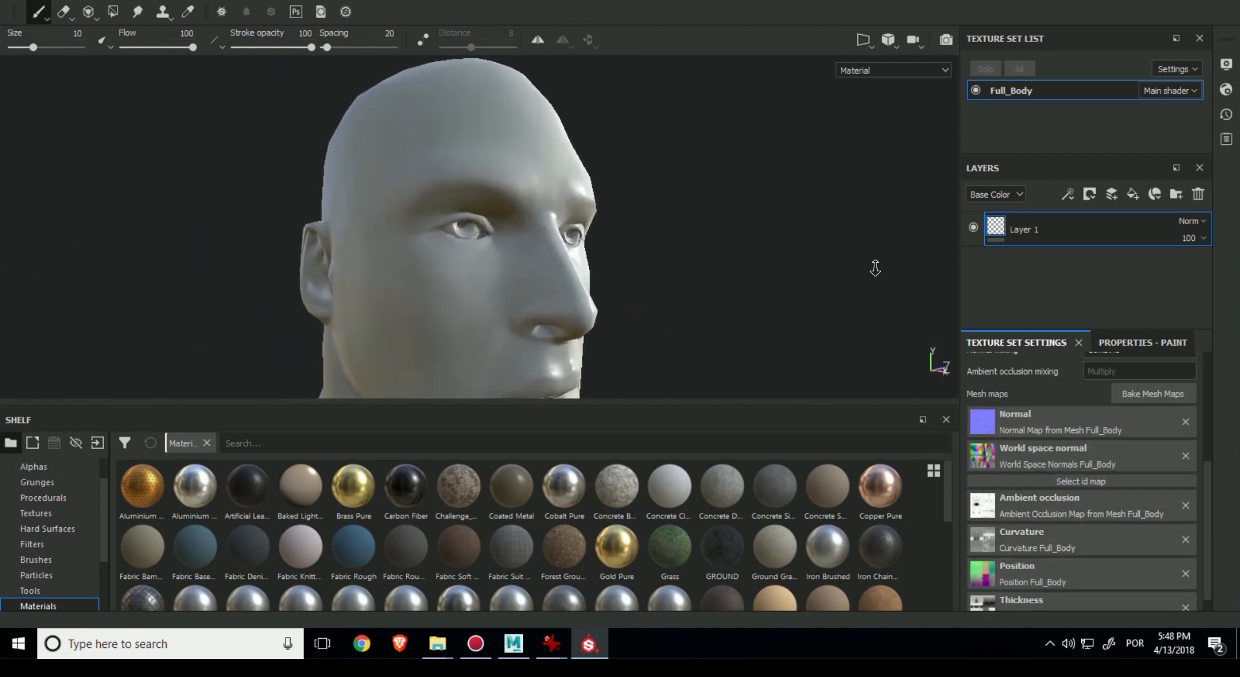
{"action": "left_click", "coordinate": [1190, 506]}
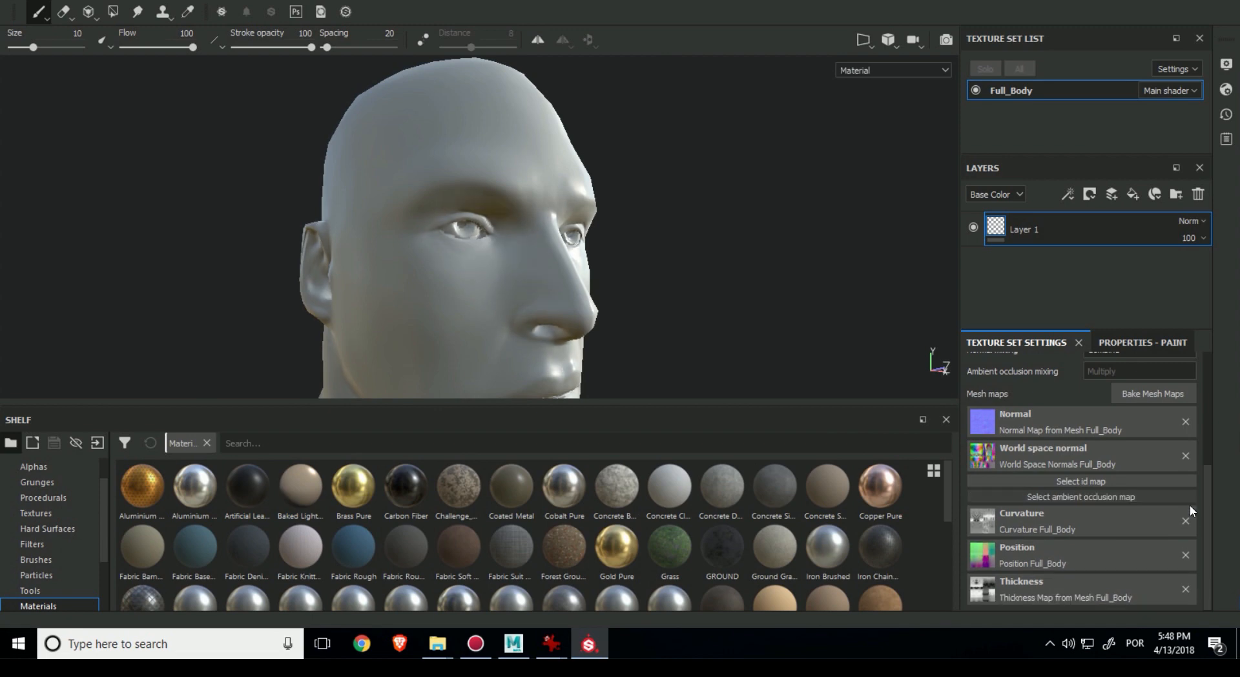
{"action": "key", "text": "ctrl+z"}
Examine the baked body from different angles and distances, including the neck and shoulders
{"action": "mouse_move", "coordinate": [789, 248]}
{"action": "left_mouse_down", "text": "alt"}
{"action": "mouse_move", "coordinate": [418, 237]}
{"action": "mouse_move", "coordinate": [382, 197]}
{"action": "mouse_move", "coordinate": [468, 193]}
{"action": "mouse_move", "coordinate": [661, 221]}
{"action": "mouse_move", "coordinate": [747, 283]}
{"action": "mouse_move", "coordinate": [672, 330]}
{"action": "mouse_move", "coordinate": [704, 229]}
{"action": "mouse_move", "coordinate": [564, 220]}
{"action": "mouse_move", "coordinate": [357, 251]}
{"action": "mouse_move", "coordinate": [490, 193]}
{"action": "mouse_move", "coordinate": [580, 215]}
{"action": "left_mouse_up", "text": "alt"}
{"action": "right_click_drag", "start_coordinate": [580, 215], "coordinate": [238, 186], "text": "alt"}
{"action": "left_click_drag", "start_coordinate": [238, 186], "coordinate": [585, 269], "text": "alt"}
{"action": "right_click_drag", "start_coordinate": [585, 269], "coordinate": [525, 228], "text": "alt"}
{"action": "middle_click_drag", "start_coordinate": [653, 260], "coordinate": [609, 180], "text": "alt"}
{"action": "left_click_drag", "start_coordinate": [609, 180], "coordinate": [598, 226], "text": "alt"}
{"action": "middle_click_drag", "start_coordinate": [587, 153], "coordinate": [625, 274], "text": "alt"}
{"action": "left_click_drag", "start_coordinate": [625, 274], "coordinate": [621, 249], "text": "alt"}
{"action": "right_click_drag", "start_coordinate": [295, 137], "coordinate": [588, 180], "text": "alt"}
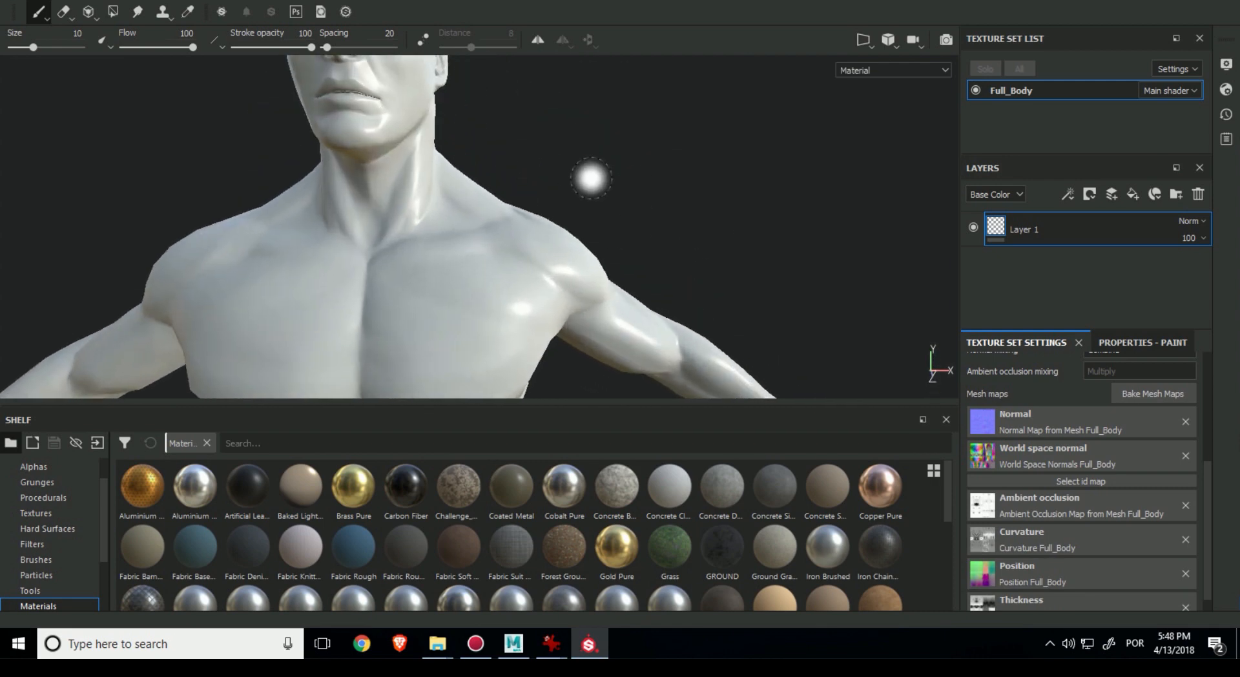
Inspect the face and shoulders up close and reduce the paint brush size to 2.7
{"action": "middle_click_drag", "start_coordinate": [588, 179], "coordinate": [795, 362], "text": "alt"}
{"action": "left_click_drag", "start_coordinate": [335, 238], "coordinate": [415, 203], "text": "alt"}
{"action": "right_click_drag", "start_coordinate": [414, 204], "coordinate": [691, 302], "text": "alt"}
{"action": "middle_click_drag", "start_coordinate": [310, 71], "coordinate": [553, 237], "text": "alt"}
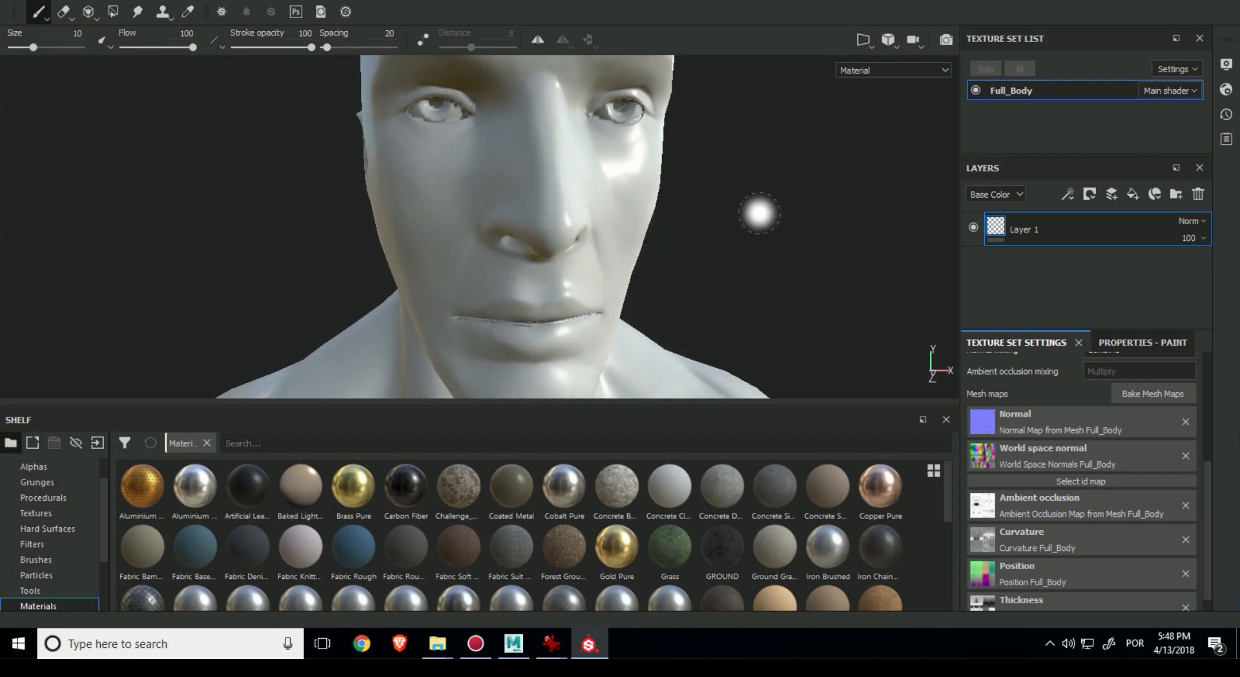
{"action": "mouse_move", "coordinate": [751, 213]}
{"action": "right_mouse_down", "text": "ctrl"}
{"action": "mouse_move", "coordinate": [678, 195]}
{"action": "mouse_move", "coordinate": [639, 200]}
{"action": "right_mouse_up", "text": "ctrl"}
{"action": "left_click_drag", "start_coordinate": [639, 200], "coordinate": [614, 205], "text": "alt"}
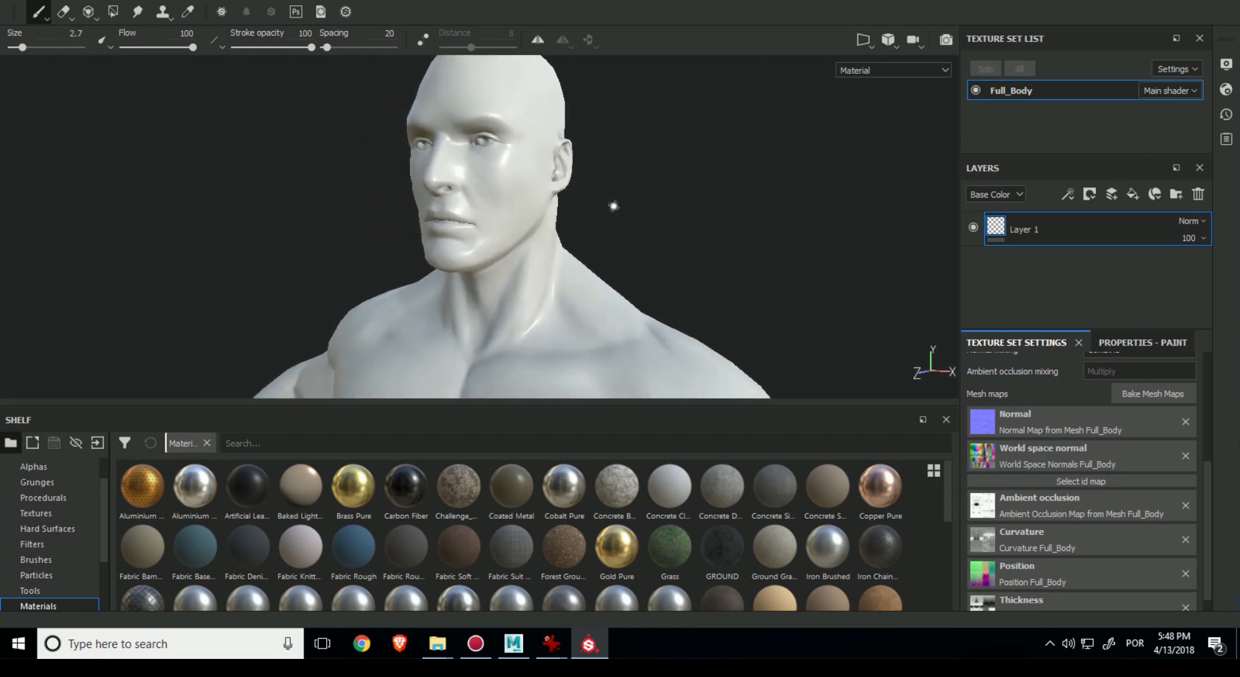
Examine the baked upper body from the front, from the head down to the abdomen and hands
{"action": "middle_click_drag", "start_coordinate": [381, 123], "coordinate": [400, 16], "text": "alt"}
{"action": "middle_click_drag", "start_coordinate": [602, 382], "coordinate": [614, 119], "text": "alt"}
{"action": "left_click_drag", "start_coordinate": [615, 119], "coordinate": [581, 194], "text": "alt"}
{"action": "right_click_drag", "start_coordinate": [452, 175], "coordinate": [394, 166], "text": "alt"}
{"action": "middle_click_drag", "start_coordinate": [393, 166], "coordinate": [493, 274], "text": "alt"}
{"action": "left_click_drag", "start_coordinate": [493, 274], "coordinate": [449, 281], "text": "alt"}
{"action": "right_click_drag", "start_coordinate": [449, 280], "coordinate": [483, 173], "text": "alt"}
{"action": "middle_click_drag", "start_coordinate": [483, 173], "coordinate": [460, 275], "text": "alt"}
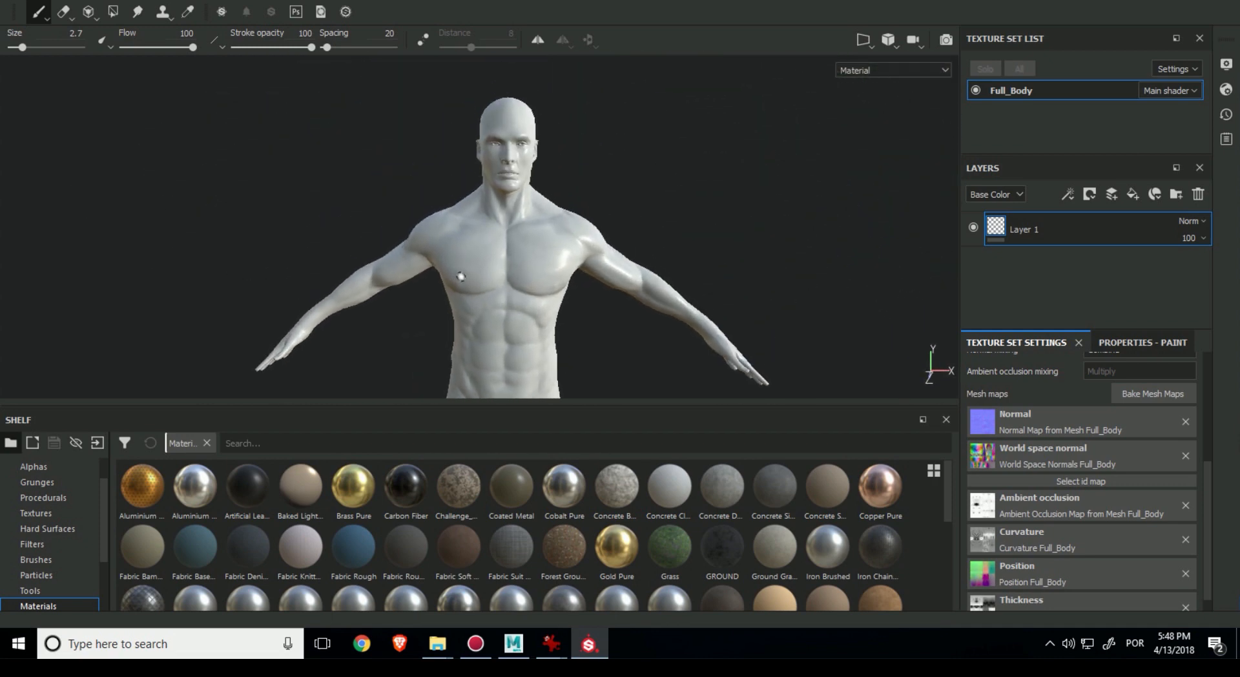
Search the shelf's smart materials for "skin"
{"action": "scroll", "coordinate": [103, 538], "scroll_direction": "down", "scroll_amount": 3}
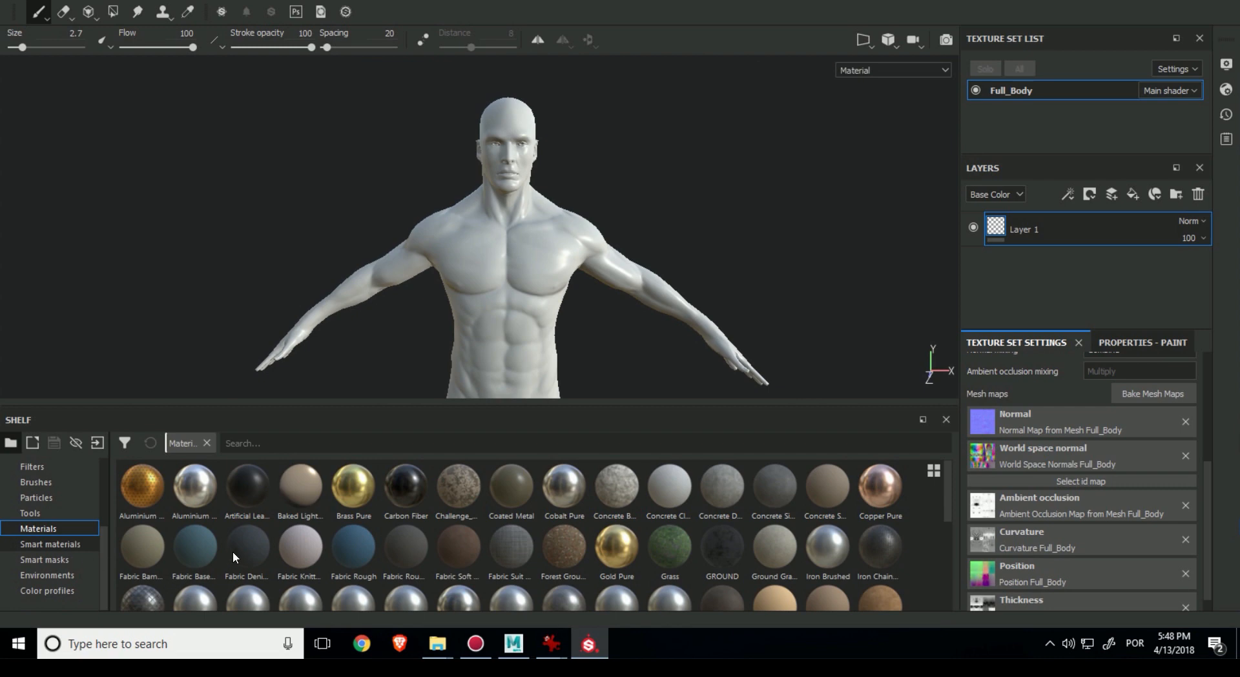
{"action": "left_click", "coordinate": [76, 544]}
{"action": "left_click", "coordinate": [333, 444]}
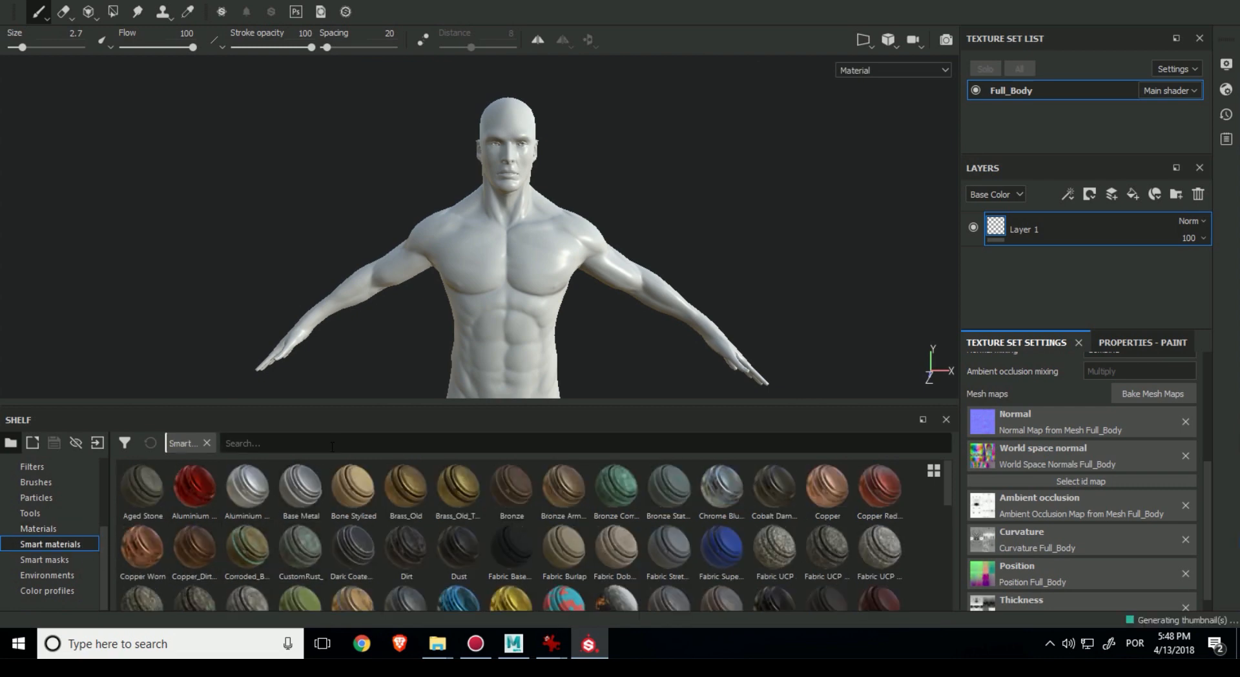
{"action": "type", "text": "skin"}
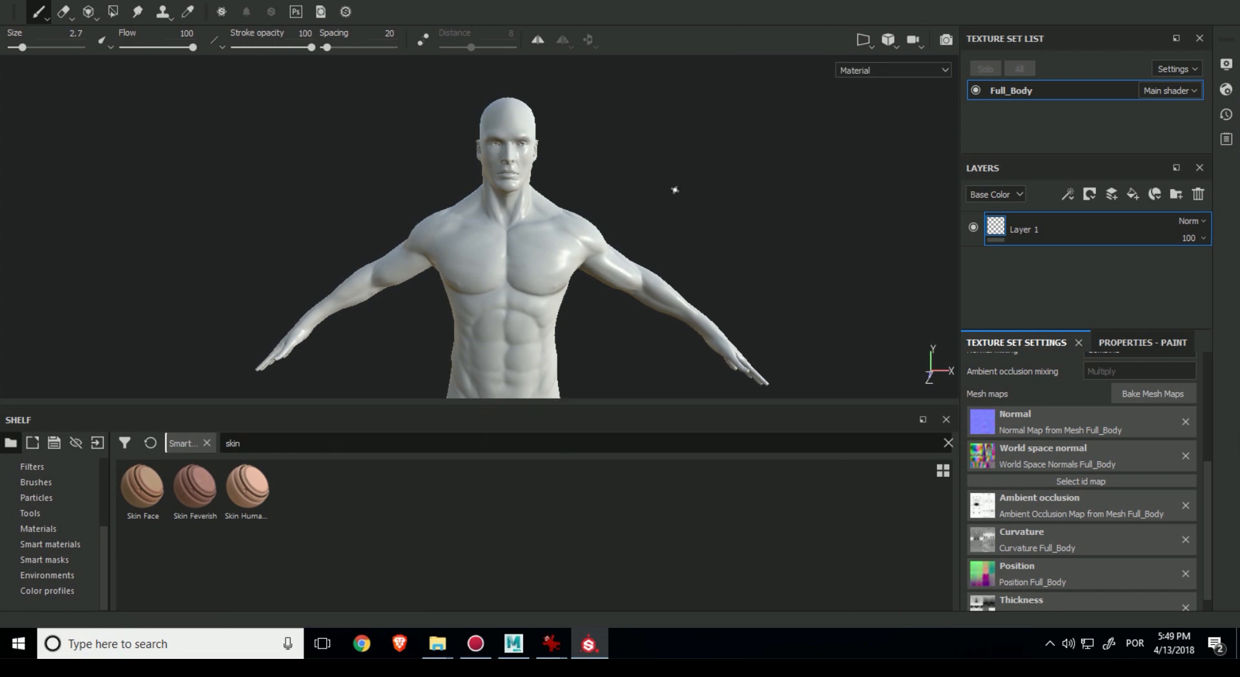
{"action": "middle_click_drag", "start_coordinate": [675, 190], "coordinate": [694, 235], "text": "alt"}
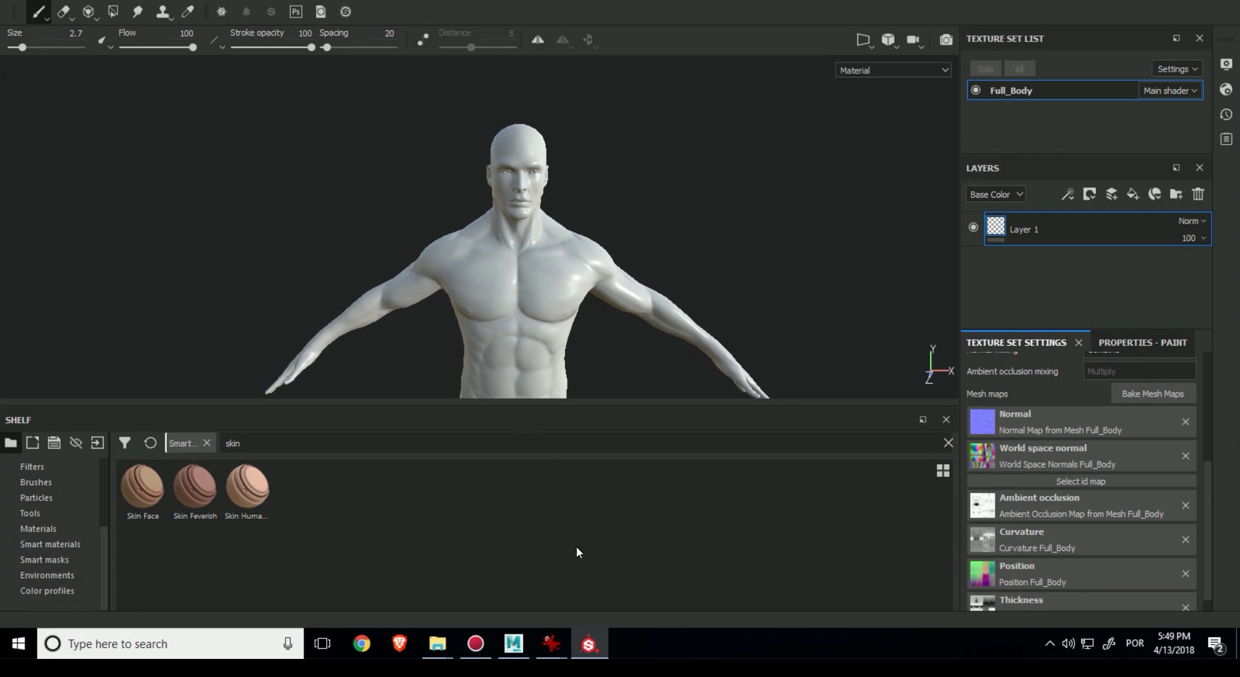
{"action": "mouse_move", "coordinate": [557, 224]}
{"action": "middle_mouse_down", "text": "alt"}
{"action": "mouse_move", "coordinate": [576, 152]}
{"action": "mouse_move", "coordinate": [568, 236]}
{"action": "middle_mouse_up", "text": "alt"}
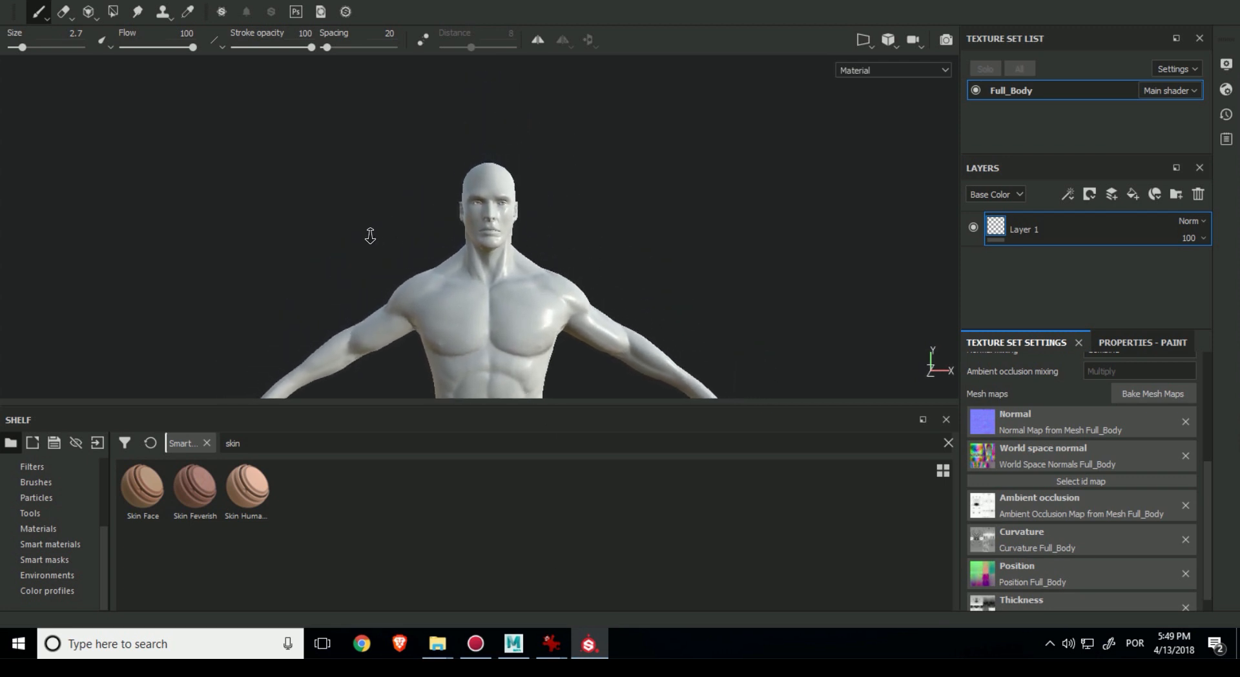
{"action": "right_click_drag", "start_coordinate": [371, 235], "coordinate": [556, 235], "text": "alt"}
{"action": "middle_click_drag", "start_coordinate": [574, 276], "coordinate": [628, 319], "text": "alt"}
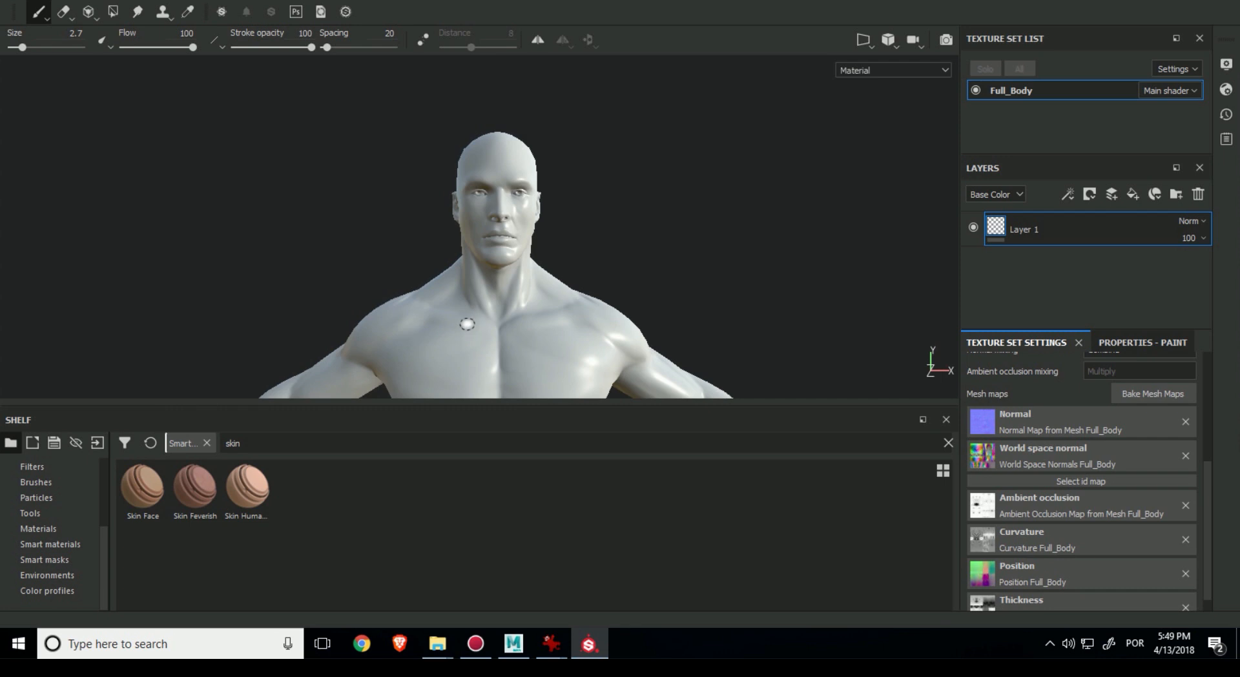
{"action": "mouse_move", "coordinate": [437, 643]}
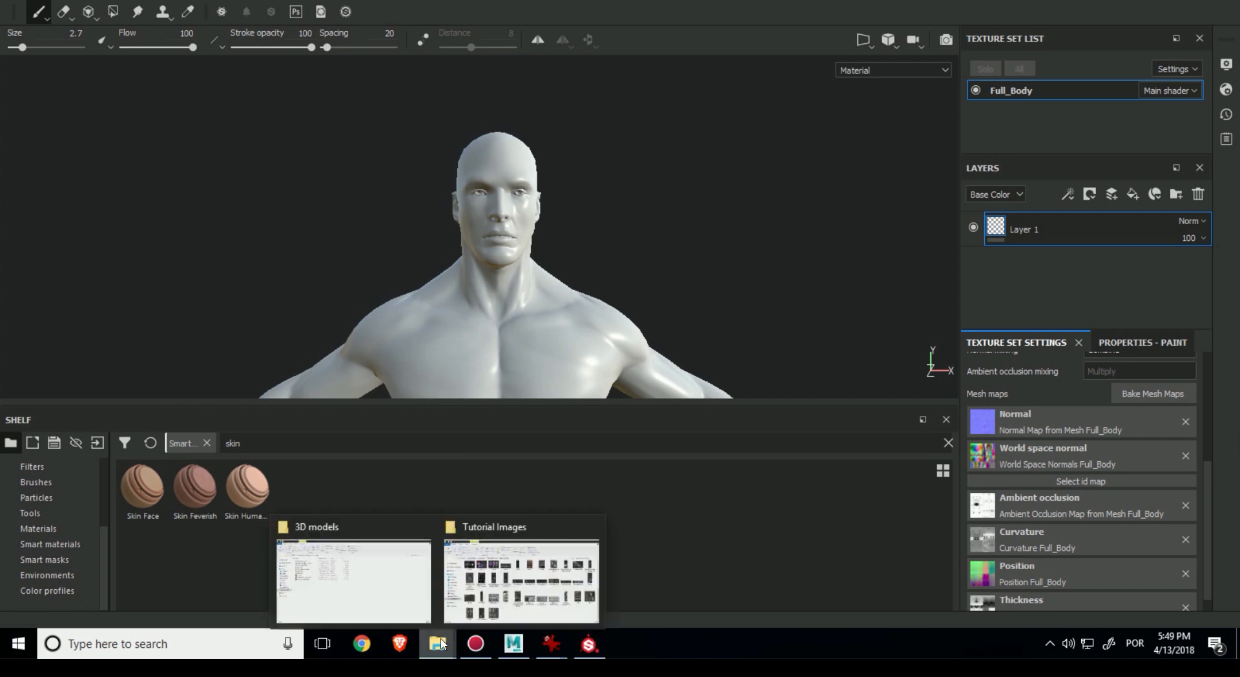
{"action": "left_click", "coordinate": [413, 590]}
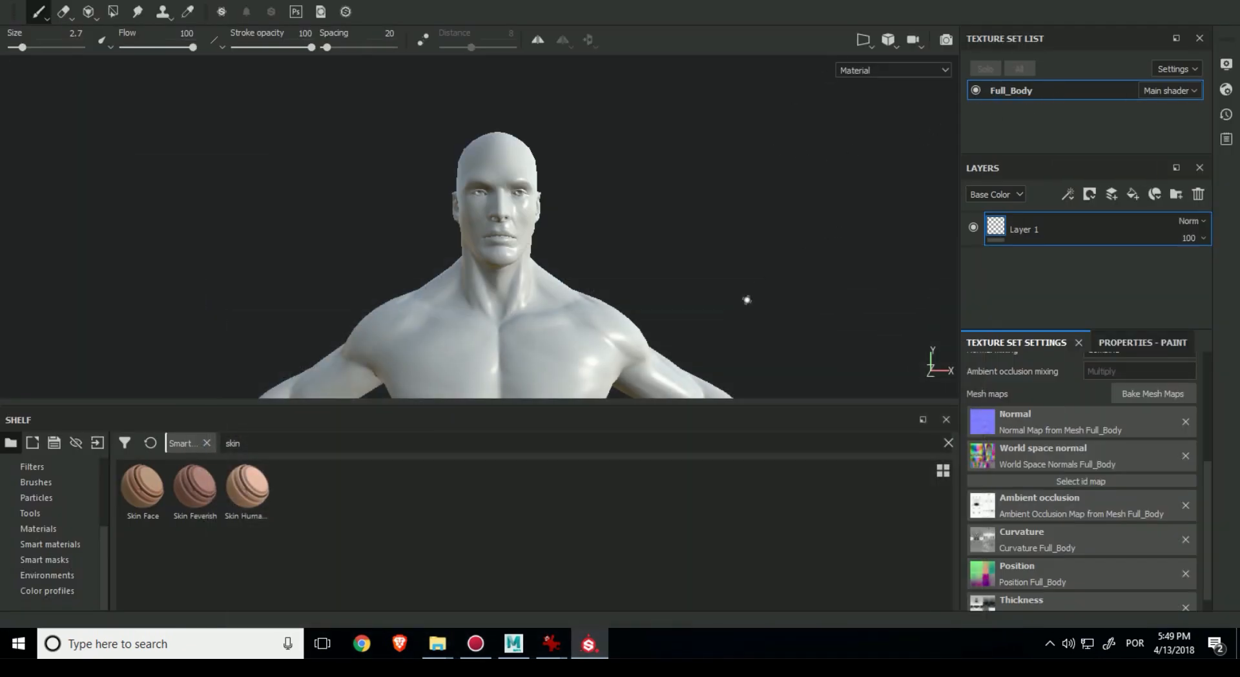
{"action": "middle_click_drag", "start_coordinate": [736, 289], "coordinate": [708, 257], "text": "alt"}
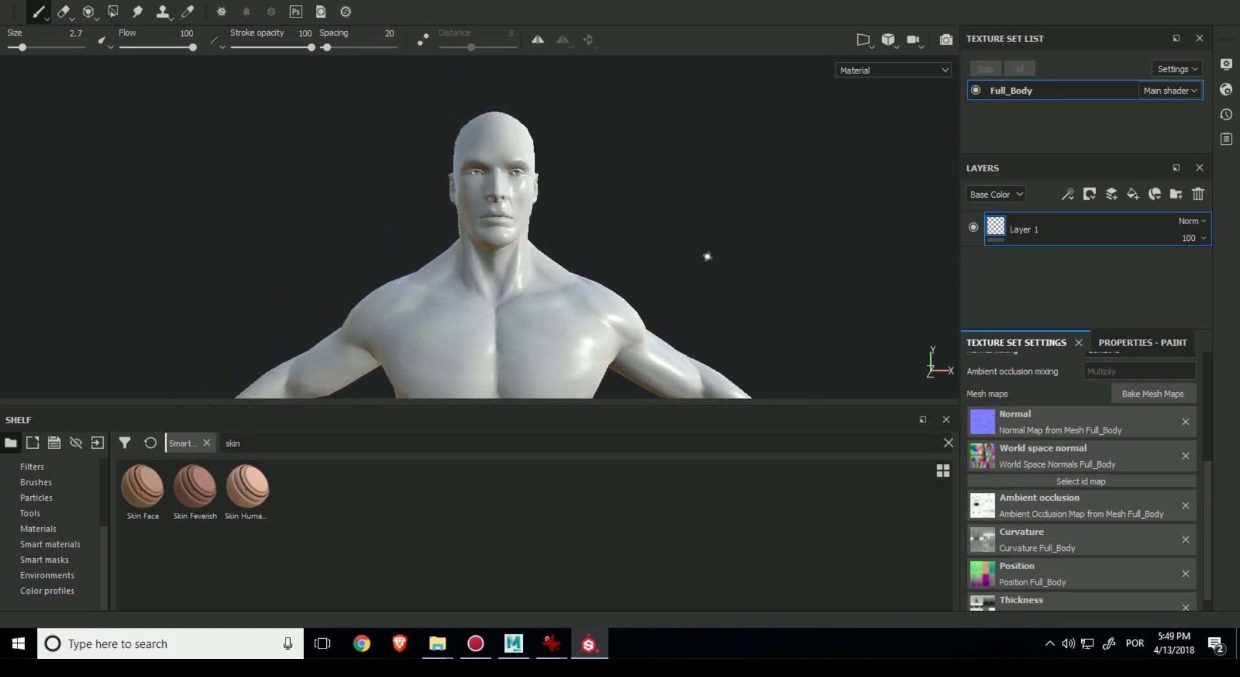
Add the Skin Human Simple smart material to the layer stack above Layer 1
{"action": "mouse_move", "coordinate": [267, 489]}
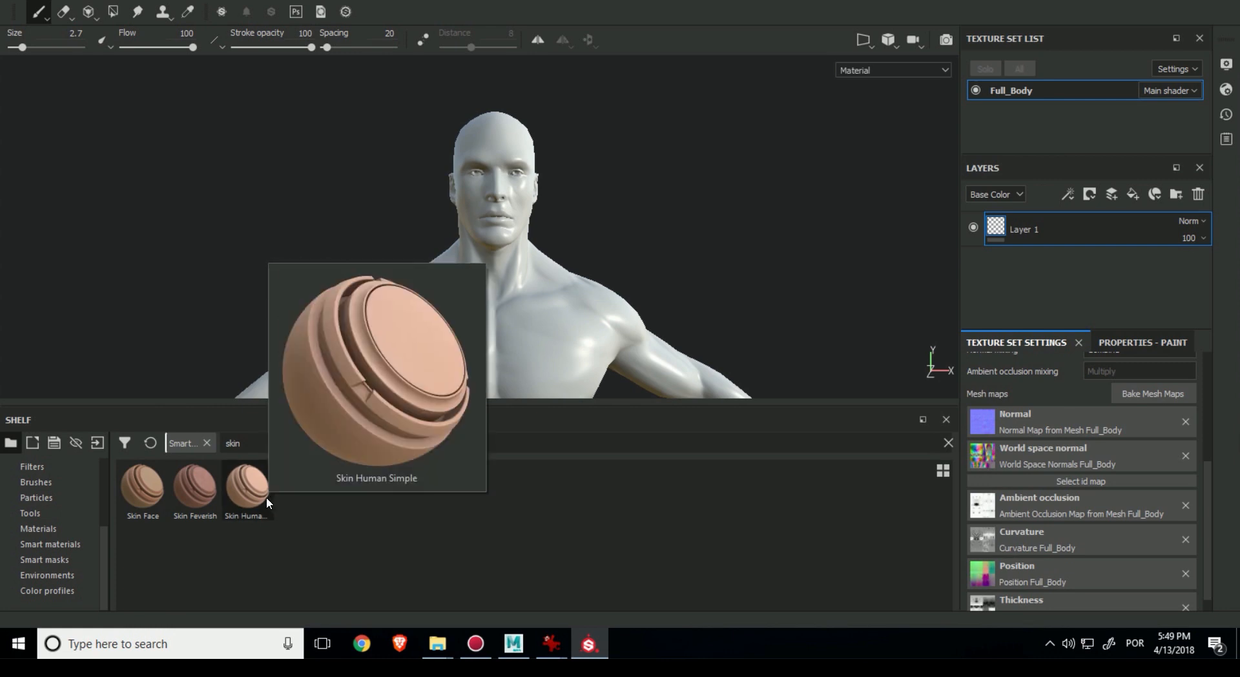
{"action": "middle_click_drag", "start_coordinate": [629, 219], "coordinate": [617, 268], "text": "alt"}
{"action": "right_click_drag", "start_coordinate": [584, 270], "coordinate": [481, 276], "text": "alt"}
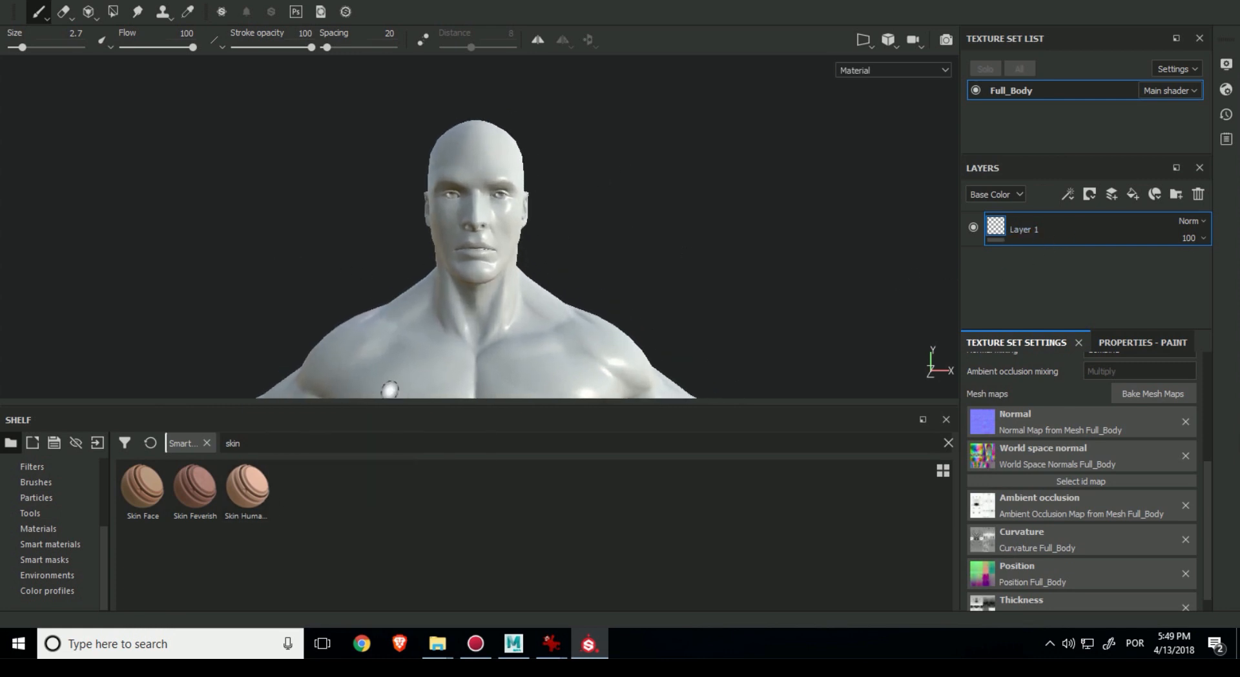
{"action": "left_click_drag", "start_coordinate": [247, 489], "coordinate": [1130, 215]}
Examine the skin material on the chest, arms, shoulders and face from different distances and angles
{"action": "middle_click_drag", "start_coordinate": [730, 275], "coordinate": [757, 97], "text": "alt"}
{"action": "right_click_drag", "start_coordinate": [728, 294], "coordinate": [597, 297], "text": "alt"}
{"action": "middle_click_drag", "start_coordinate": [594, 301], "coordinate": [537, 85], "text": "alt"}
{"action": "middle_click_drag", "start_coordinate": [568, 145], "coordinate": [606, 378], "text": "alt"}
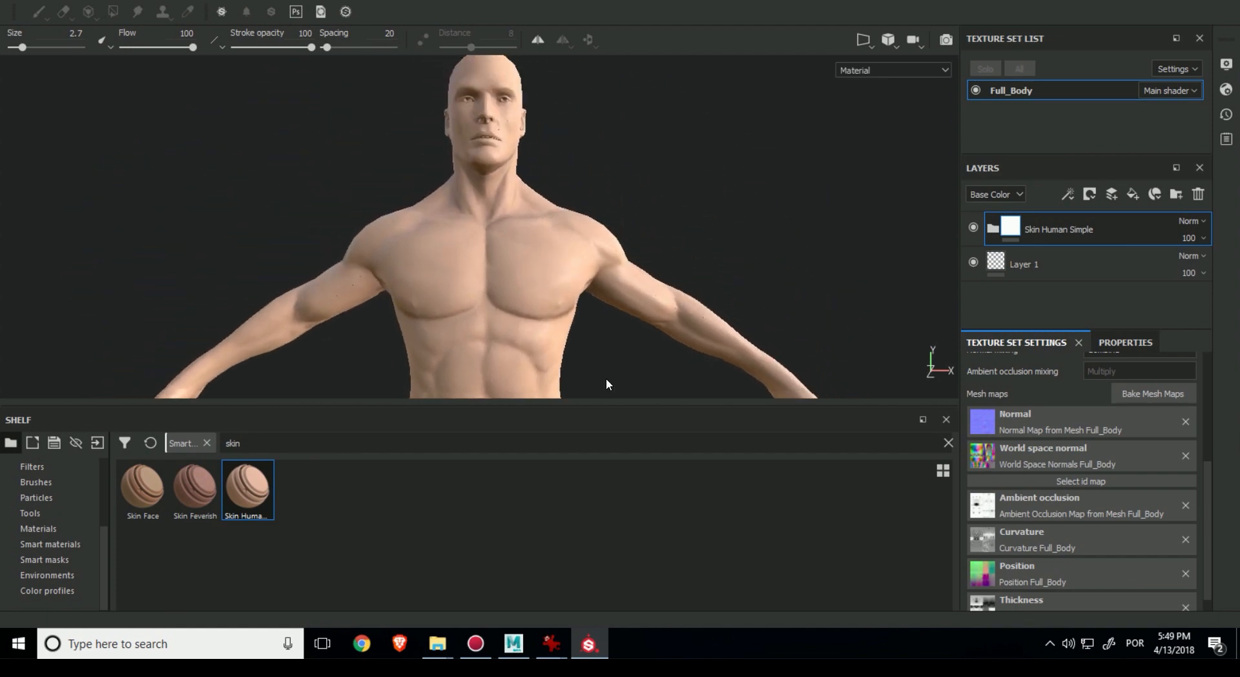
{"action": "right_click_drag", "start_coordinate": [646, 219], "coordinate": [759, 182], "text": "alt"}
{"action": "middle_click_drag", "start_coordinate": [545, 97], "coordinate": [712, 234], "text": "alt"}
{"action": "middle_click_drag", "start_coordinate": [764, 143], "coordinate": [756, 260], "text": "alt"}
{"action": "left_click_drag", "start_coordinate": [733, 184], "coordinate": [649, 216], "text": "alt"}
{"action": "middle_click_drag", "start_coordinate": [636, 212], "coordinate": [611, 115], "text": "alt"}
{"action": "middle_click_drag", "start_coordinate": [665, 159], "coordinate": [716, 234], "text": "alt"}
Add an Emissive channel to the Full_Body texture set
{"action": "scroll", "coordinate": [1154, 420], "scroll_direction": "up", "scroll_amount": 5}
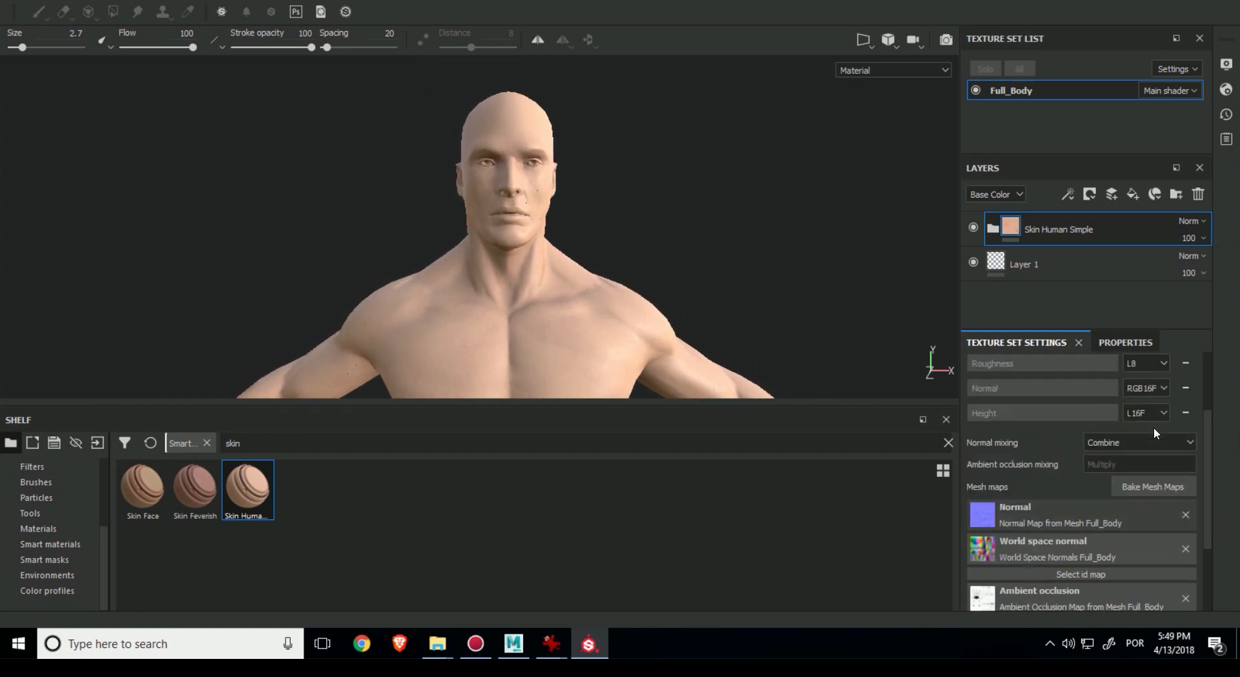
{"action": "left_click", "coordinate": [1184, 392]}
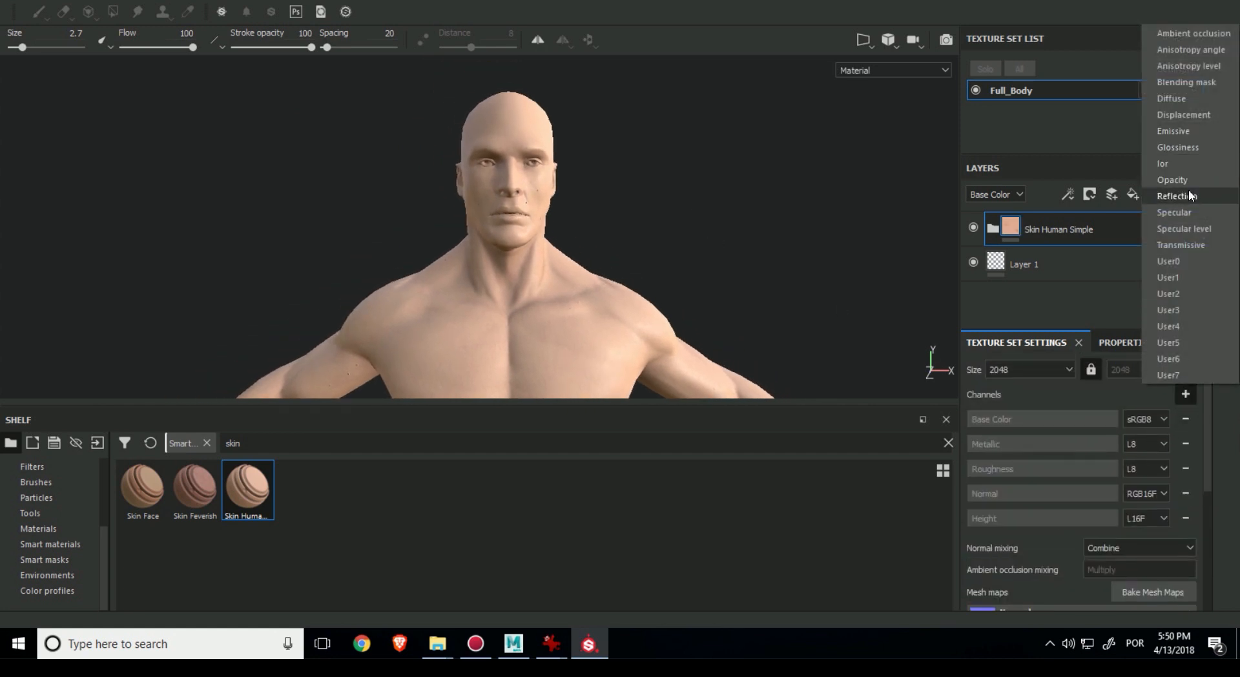
{"action": "left_click", "coordinate": [1185, 130]}
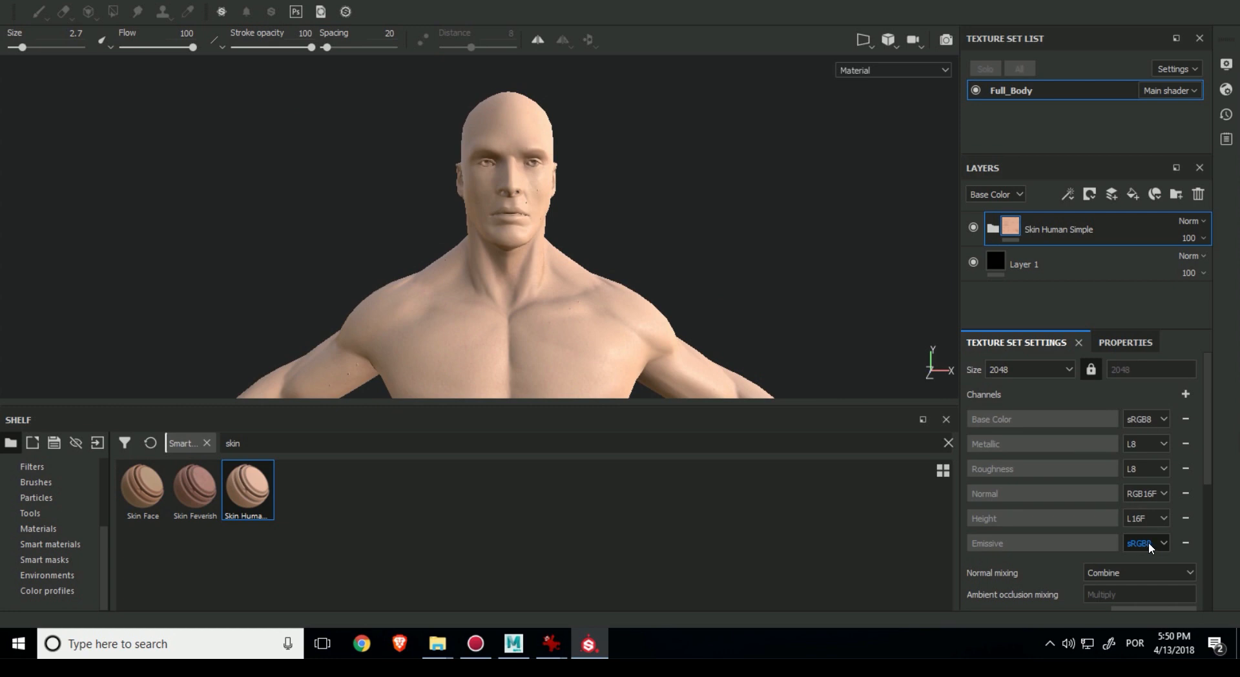
Cycle the viewport through the baked mesh maps and return to the material display
{"action": "mouse_move", "coordinate": [1211, 409]}
{"action": "left_mouse_down"}
{"action": "mouse_move", "coordinate": [1203, 522]}
{"action": "mouse_move", "coordinate": [1208, 397]}
{"action": "left_mouse_up"}
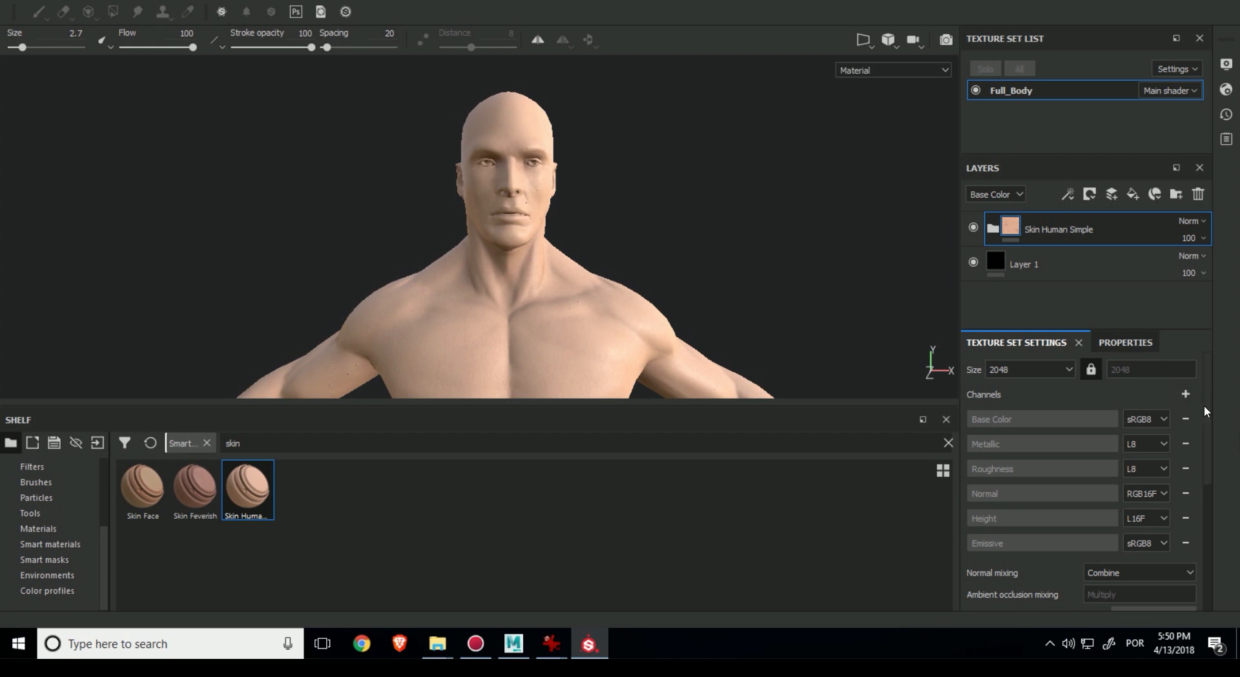
{"action": "mouse_move", "coordinate": [1205, 409]}
{"action": "left_mouse_down"}
{"action": "mouse_move", "coordinate": [1204, 505]}
{"action": "mouse_move", "coordinate": [1205, 409]}
{"action": "left_mouse_up"}
{"action": "scroll", "coordinate": [48, 518], "scroll_direction": "up", "scroll_amount": 3}
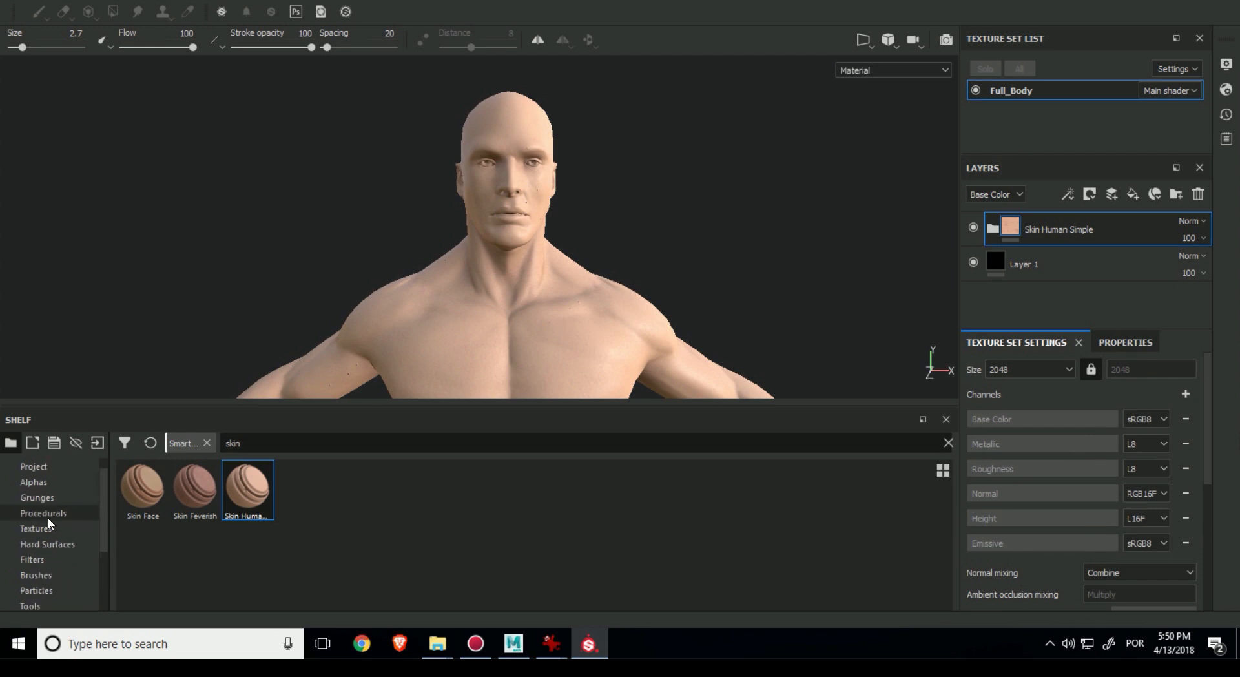
{"action": "key", "text": "b"}
{"action": "key", "text": "b"}
{"action": "key", "text": "m"}
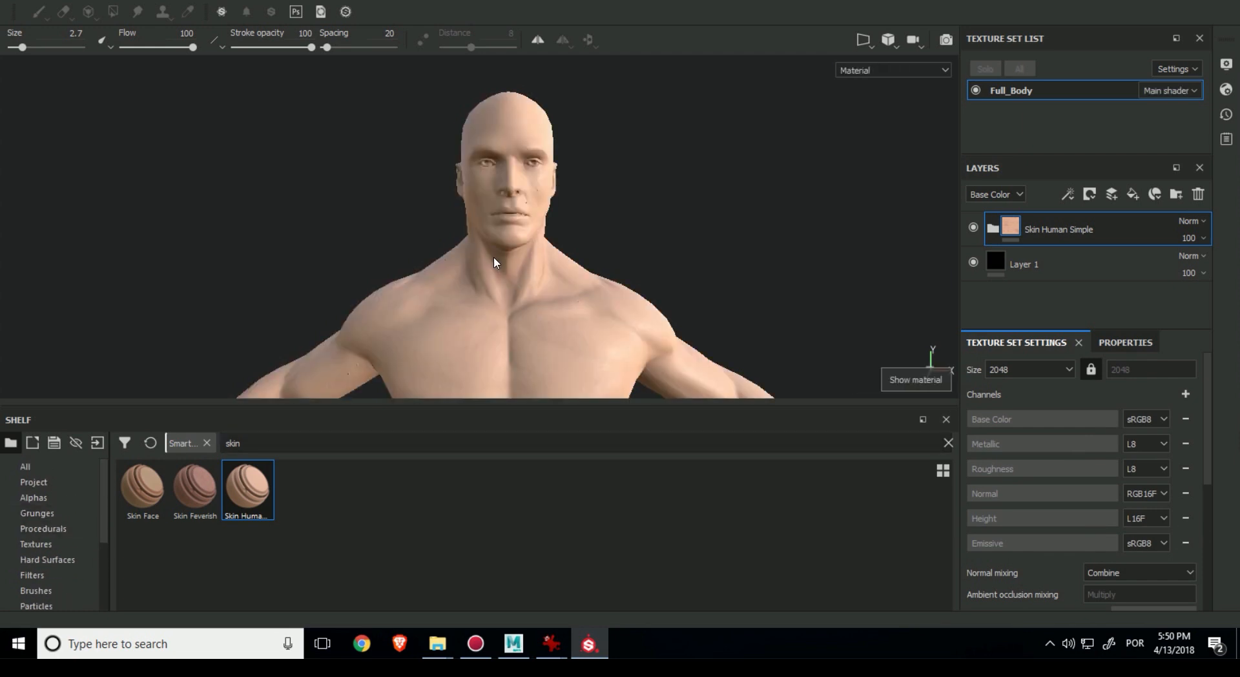
Add a fill layer above Skin Human Simple and disable its color, metal, rough, nrm and height channels, keeping only emissive
{"action": "left_click_drag", "start_coordinate": [739, 195], "coordinate": [582, 258], "text": "alt"}
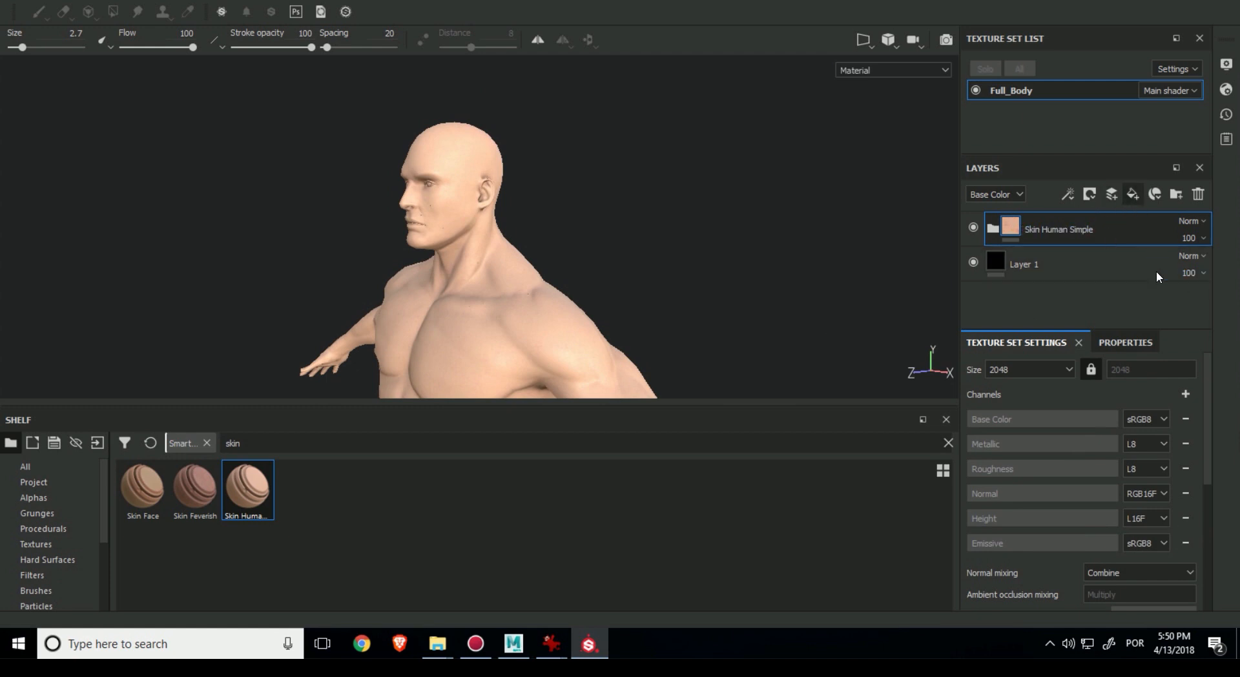
{"action": "left_click", "coordinate": [1158, 346]}
{"action": "left_click_drag", "start_coordinate": [1205, 405], "coordinate": [1203, 450]}
{"action": "left_click", "coordinate": [1145, 479]}
{"action": "left_click", "coordinate": [1103, 484]}
{"action": "left_click", "coordinate": [1064, 483]}
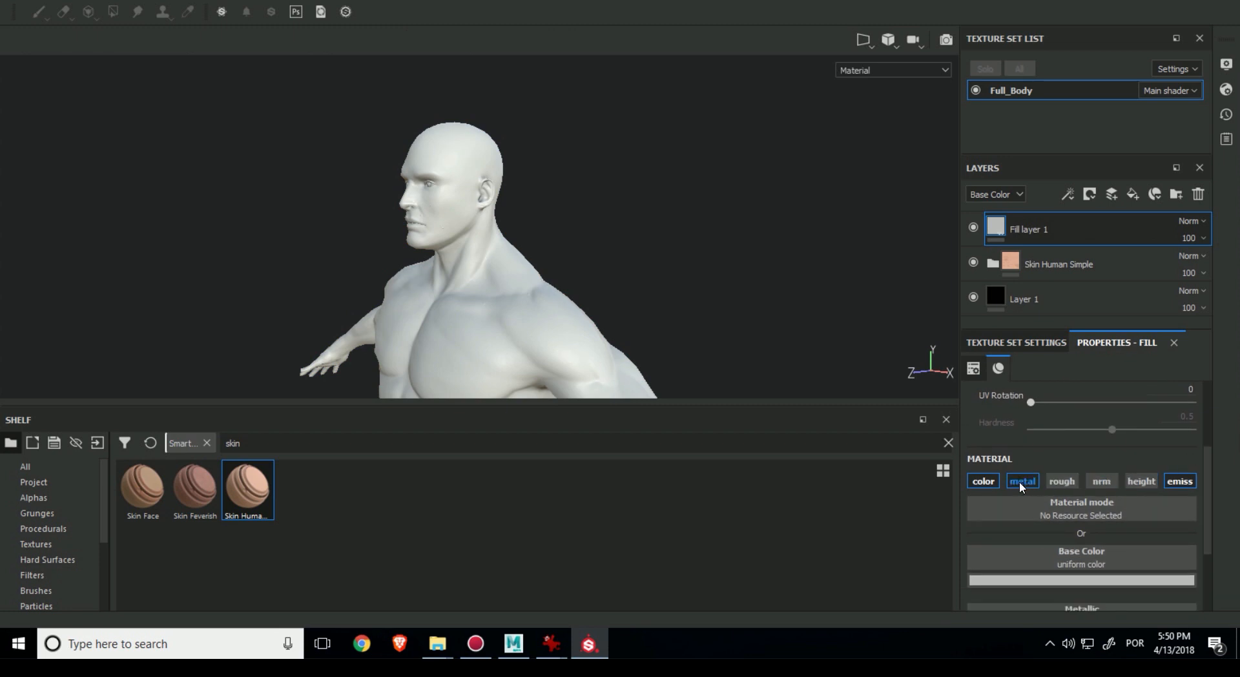
{"action": "left_click", "coordinate": [1019, 482]}
{"action": "left_click", "coordinate": [972, 481]}
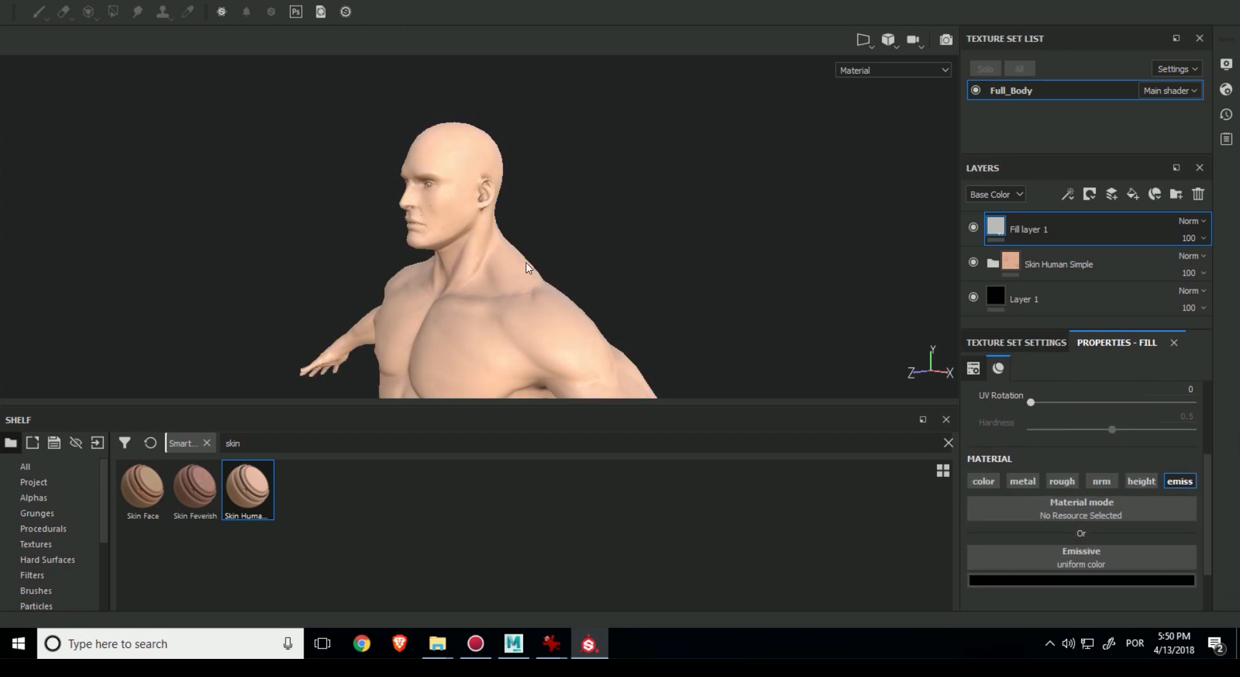
Review the fill layer's emissive settings and show the Alphas category in the shelf
{"action": "middle_click_drag", "start_coordinate": [579, 237], "coordinate": [621, 258], "text": "alt"}
{"action": "right_click_drag", "start_coordinate": [622, 259], "coordinate": [631, 210], "text": "alt"}
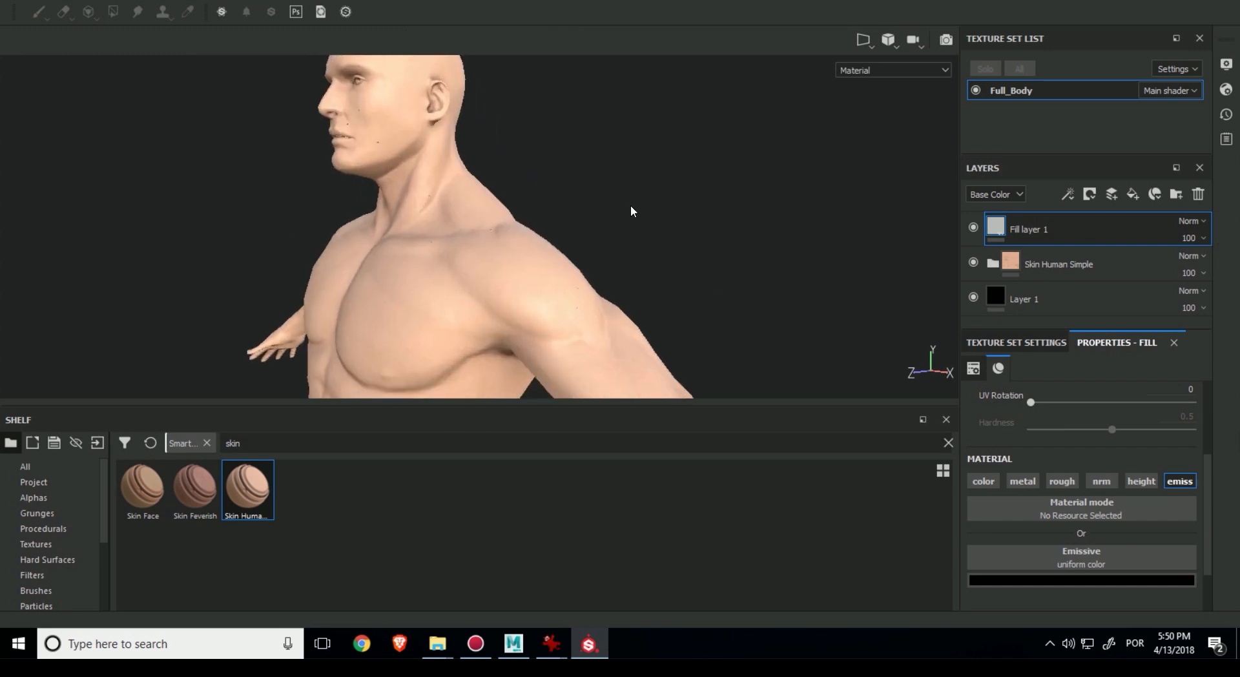
{"action": "middle_click_drag", "start_coordinate": [631, 211], "coordinate": [728, 336], "text": "alt"}
{"action": "scroll", "coordinate": [1135, 530], "scroll_direction": "down", "scroll_amount": 2}
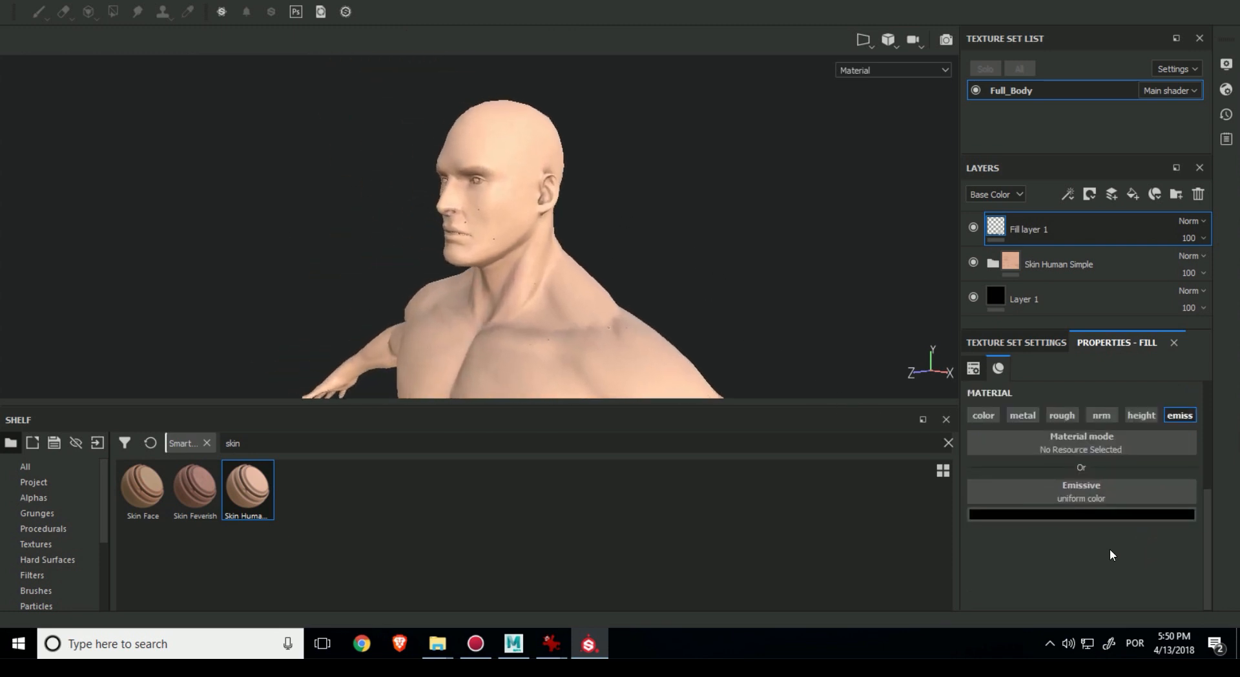
{"action": "scroll", "coordinate": [1110, 555], "scroll_direction": "up", "scroll_amount": 3}
{"action": "scroll", "coordinate": [1110, 555], "scroll_direction": "down", "scroll_amount": 3}
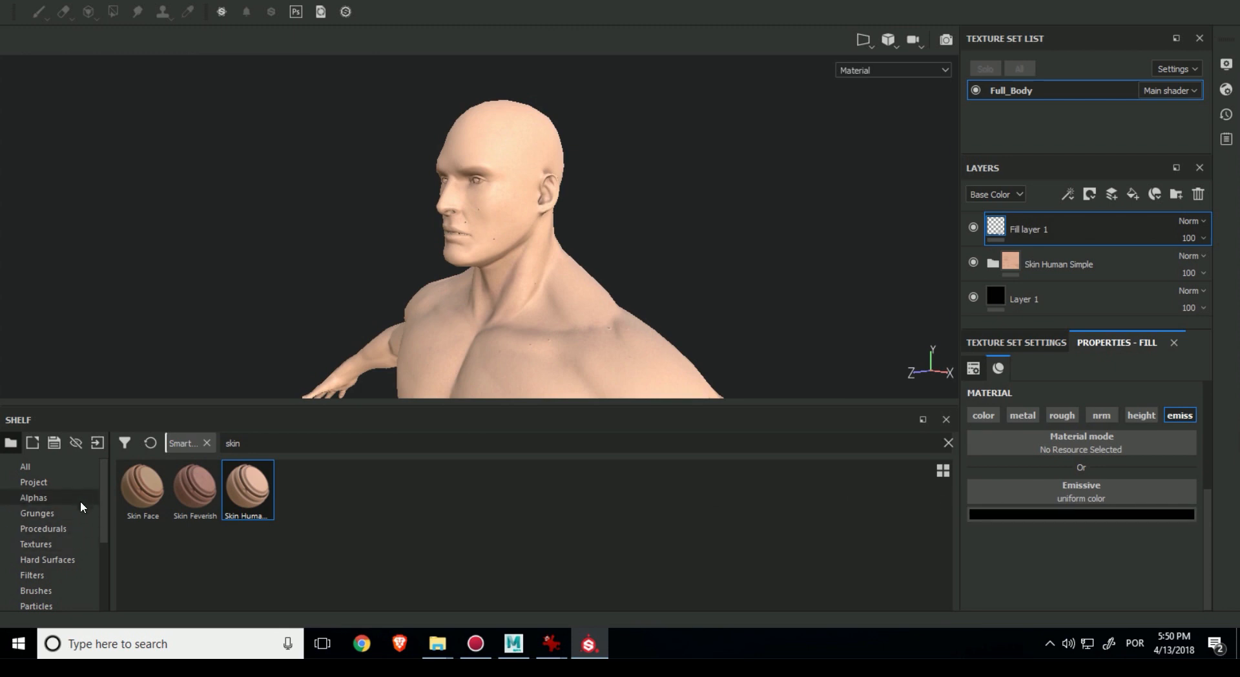
{"action": "left_click", "coordinate": [53, 496]}
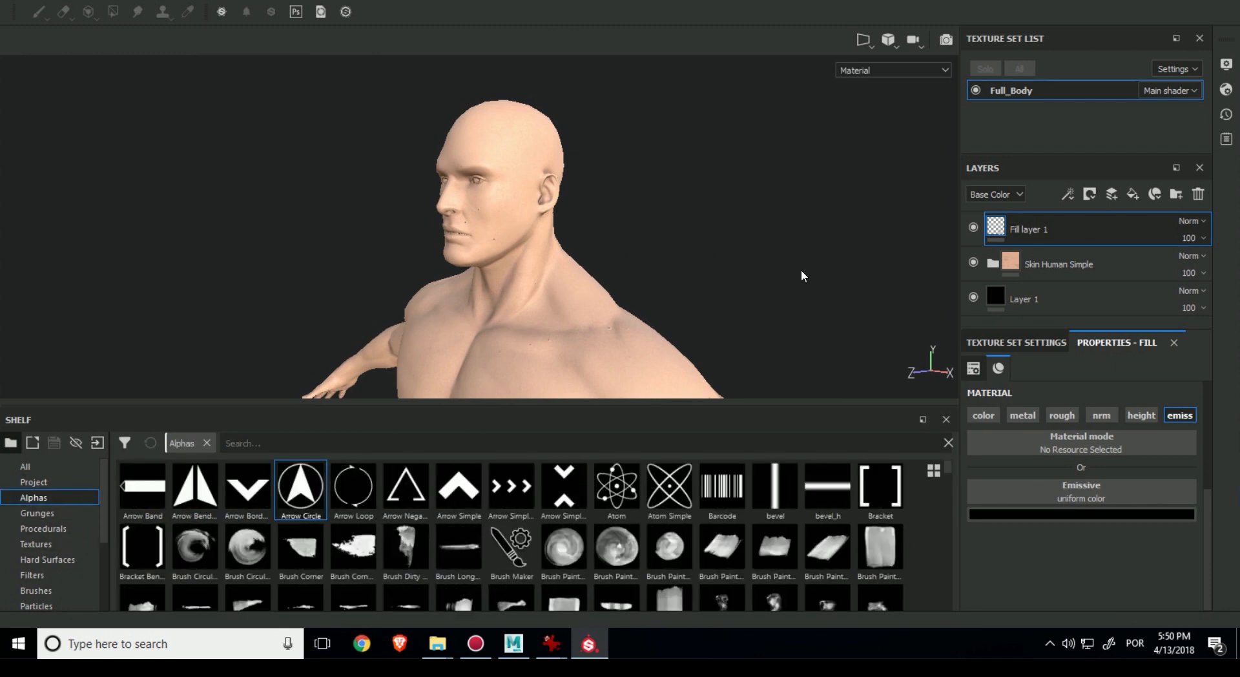
Add a paint effect to Fill layer 1 and bring the side of the head into view for painting
{"action": "scroll", "coordinate": [1112, 406], "scroll_direction": "up", "scroll_amount": 5}
{"action": "scroll", "coordinate": [1114, 429], "scroll_direction": "down", "scroll_amount": 3}
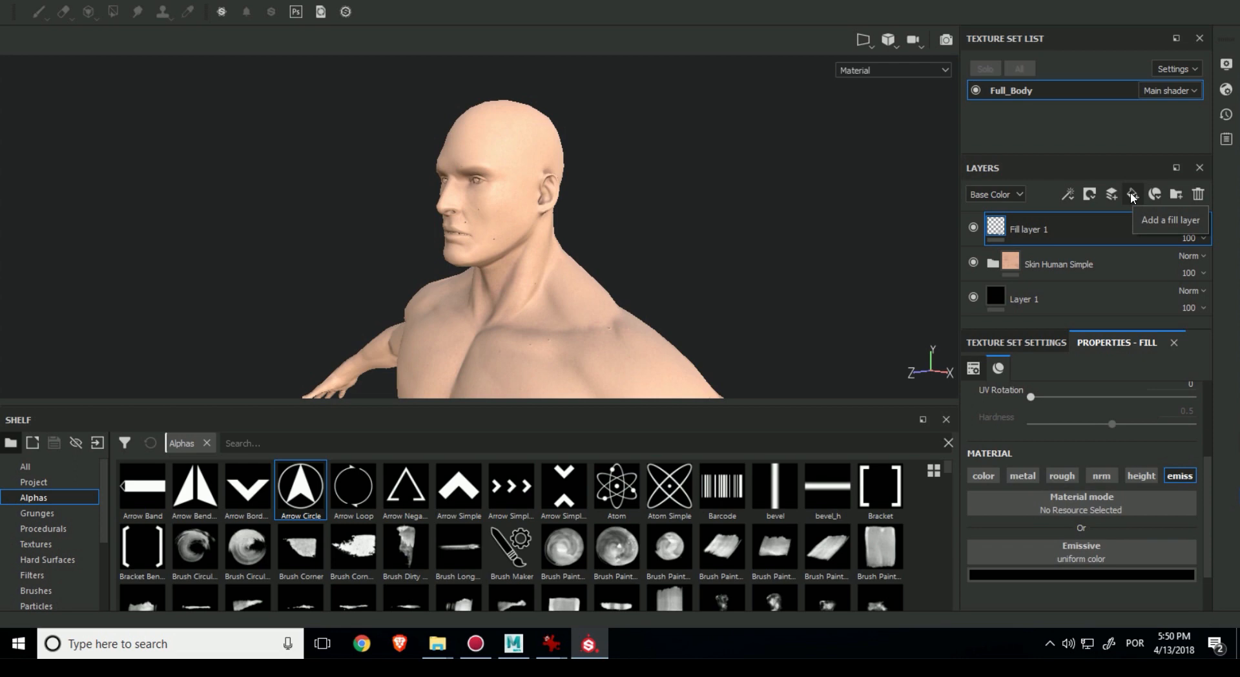
{"action": "right_click", "coordinate": [997, 234]}
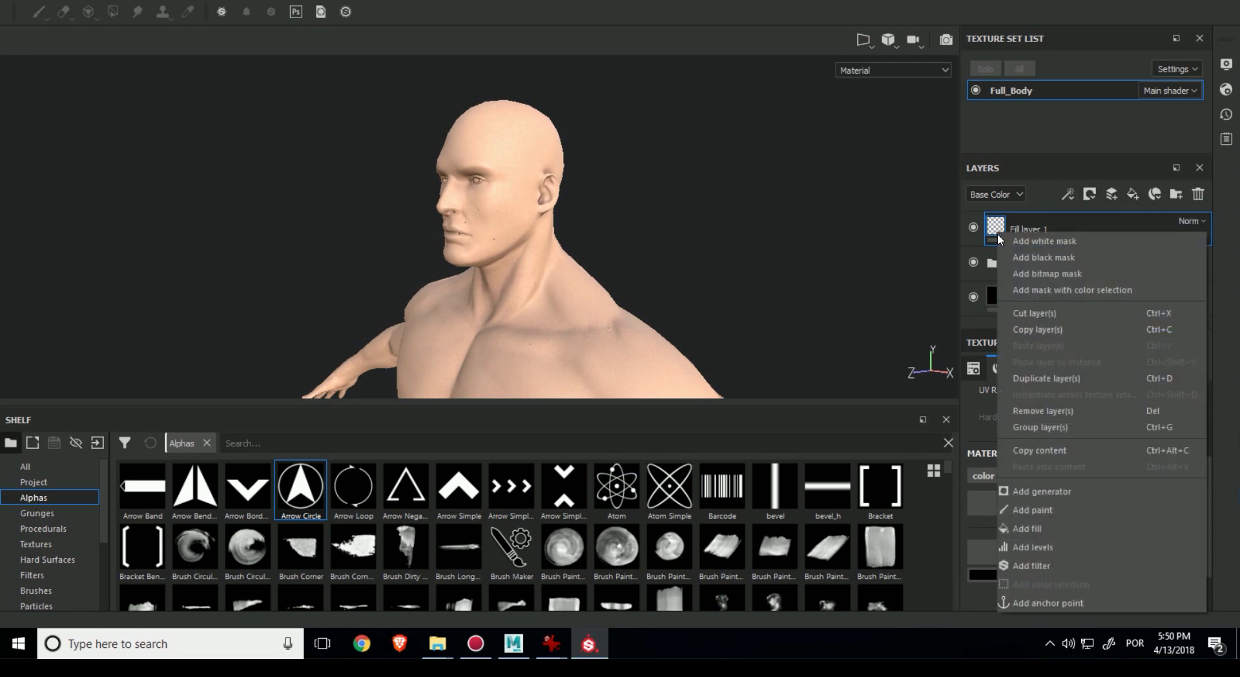
{"action": "left_click", "coordinate": [1052, 507]}
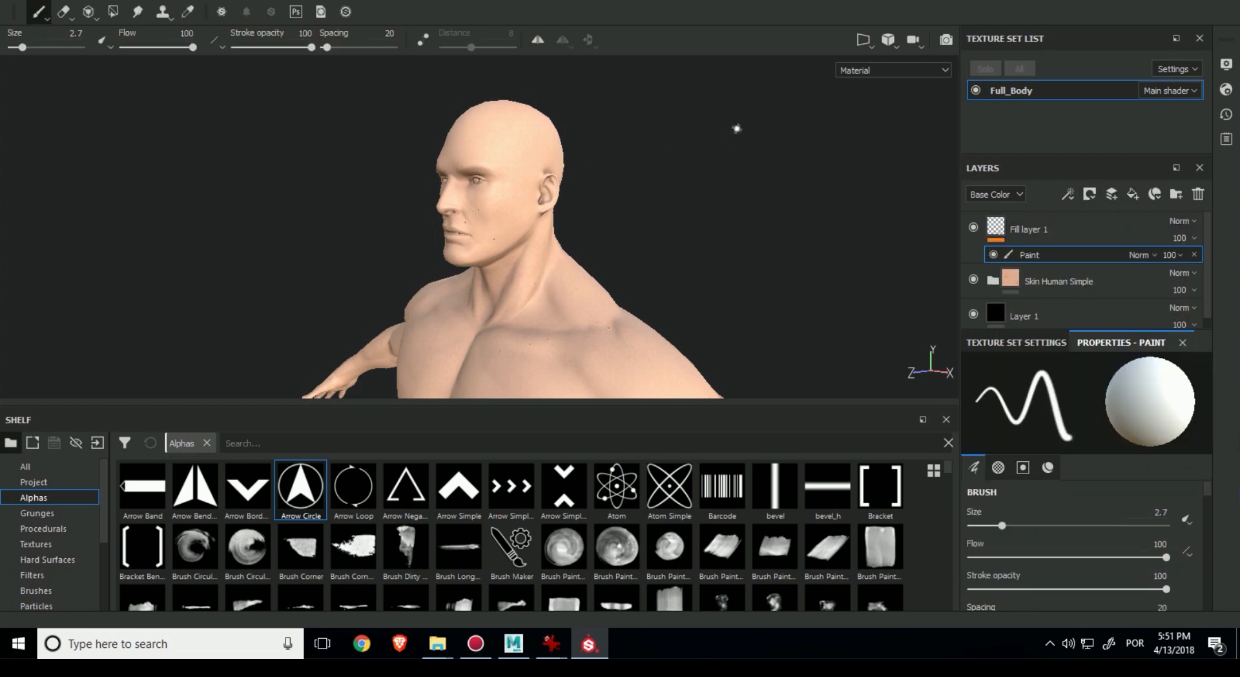
{"action": "mouse_move", "coordinate": [737, 128]}
{"action": "left_mouse_down", "text": "alt"}
{"action": "mouse_move", "coordinate": [653, 280]}
{"action": "mouse_move", "coordinate": [454, 281]}
{"action": "left_mouse_up", "text": "alt"}
{"action": "right_click_drag", "start_coordinate": [454, 281], "coordinate": [575, 144], "text": "alt"}
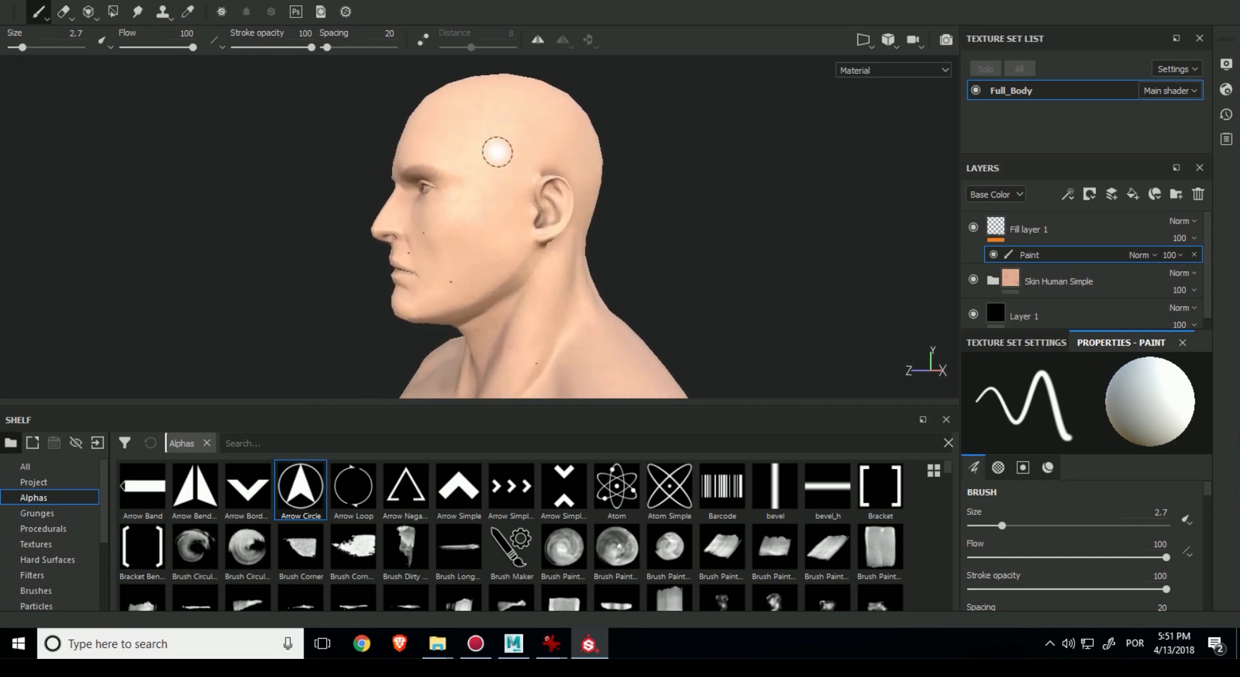
Load the split arrow "Arrow Bend" alpha, set the brush size to 8.82, try a stamp above the ear and undo it
{"action": "left_click", "coordinate": [196, 488]}
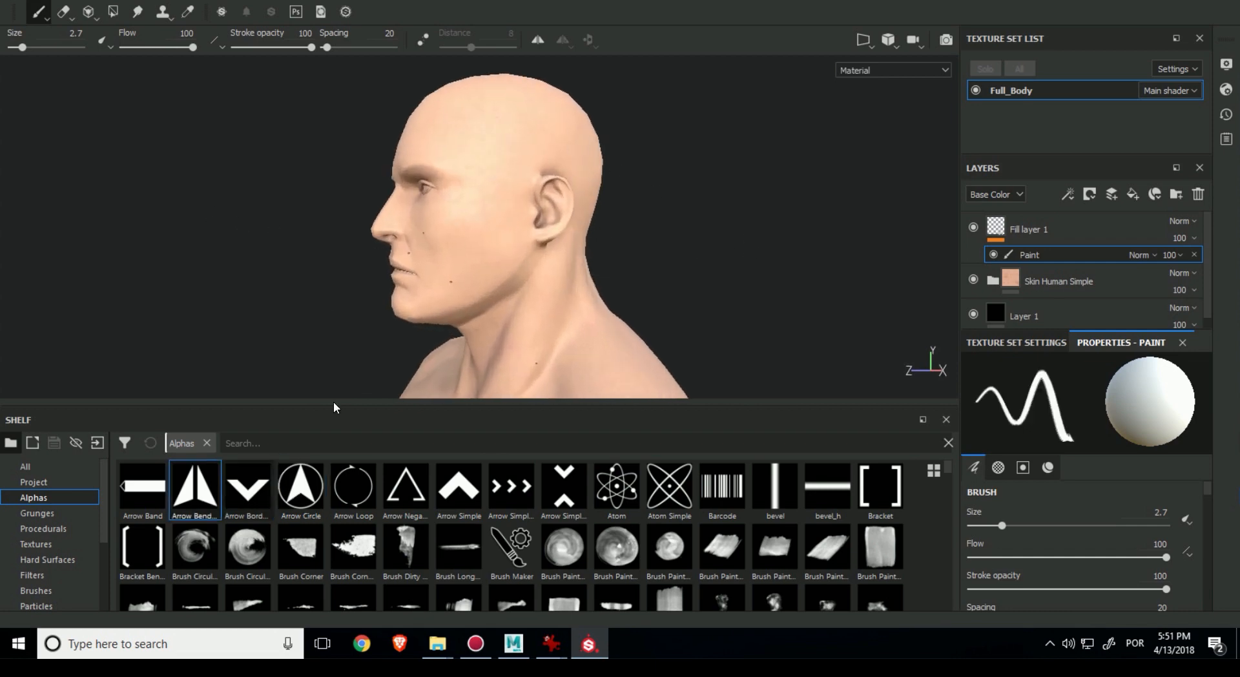
{"action": "right_click_drag", "start_coordinate": [498, 157], "coordinate": [485, 139], "text": "ctrl"}
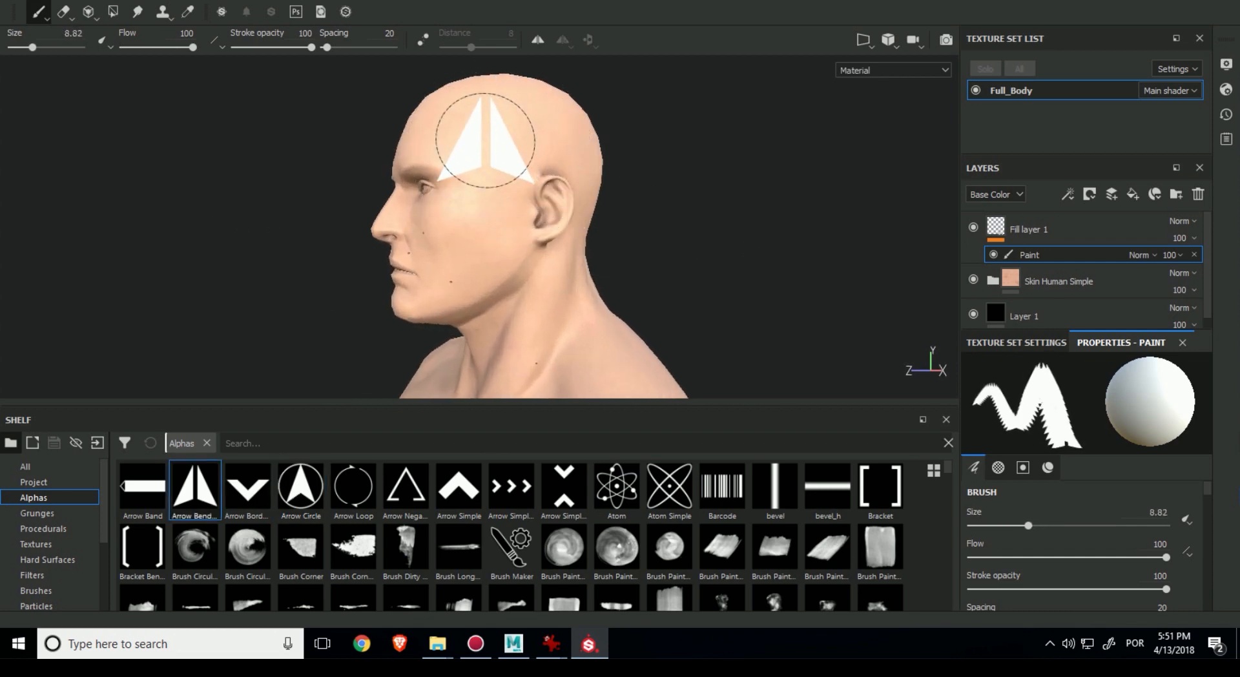
{"action": "left_click", "coordinate": [485, 140]}
{"action": "key", "text": "ctrl+z"}
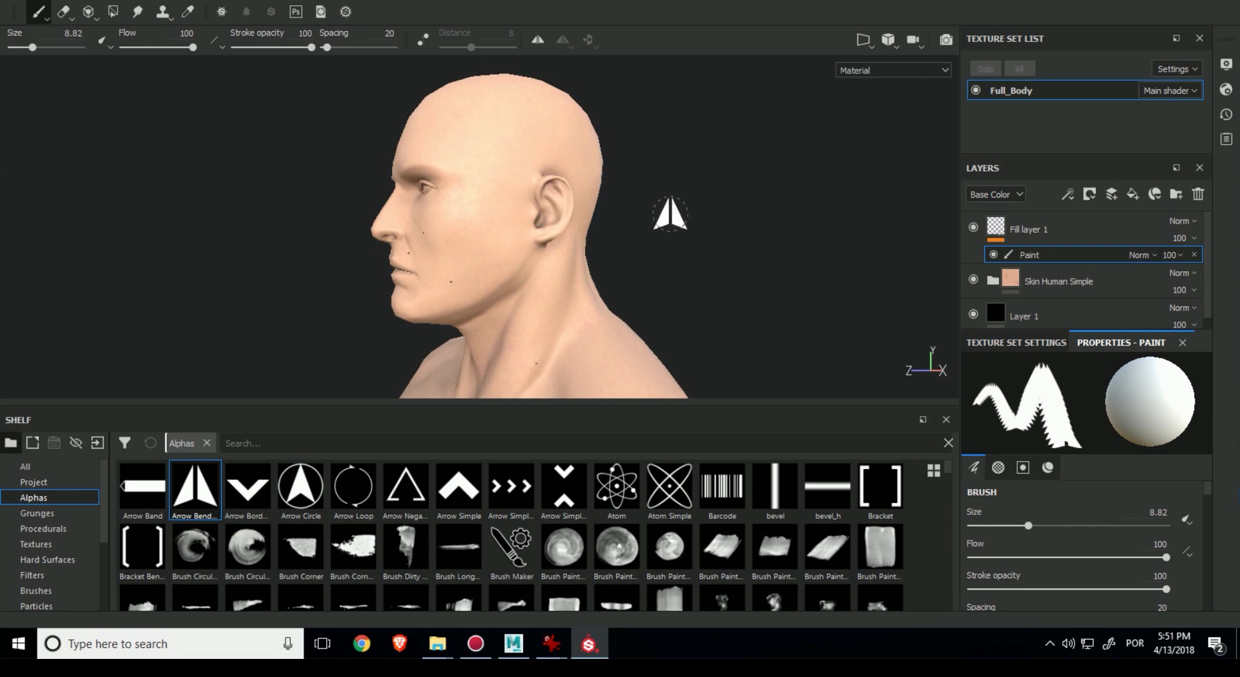
Disable the paint material's color, metal, rough, nrm and height channels so the brush paints only emissive
{"action": "scroll", "coordinate": [1131, 282], "scroll_direction": "down", "scroll_amount": 1}
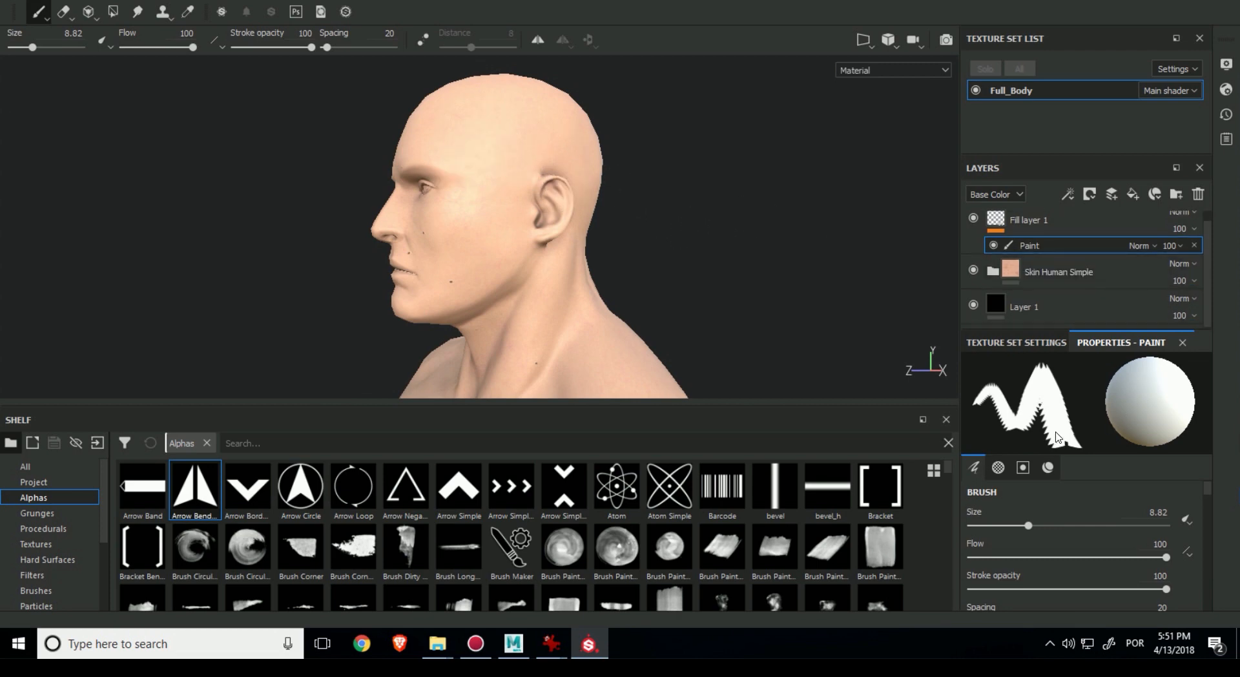
{"action": "mouse_move", "coordinate": [1200, 482]}
{"action": "left_mouse_down"}
{"action": "mouse_move", "coordinate": [1207, 594]}
{"action": "mouse_move", "coordinate": [1211, 559]}
{"action": "left_mouse_up"}
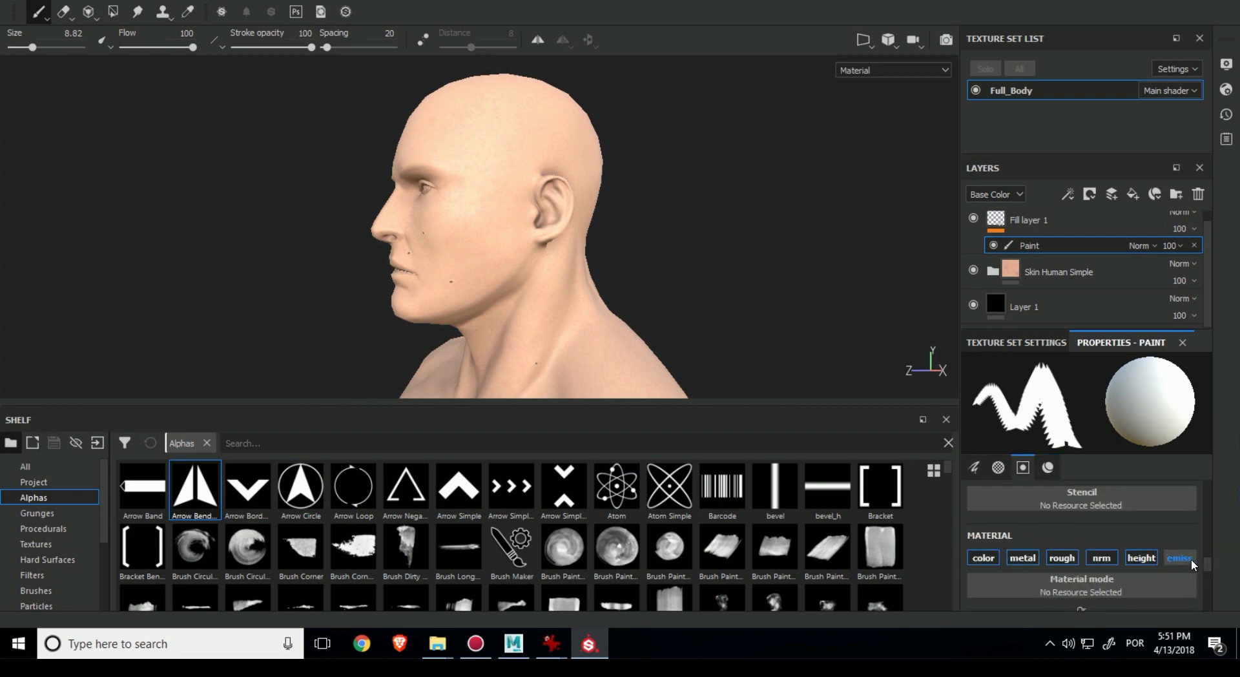
{"action": "left_click", "coordinate": [1016, 558]}
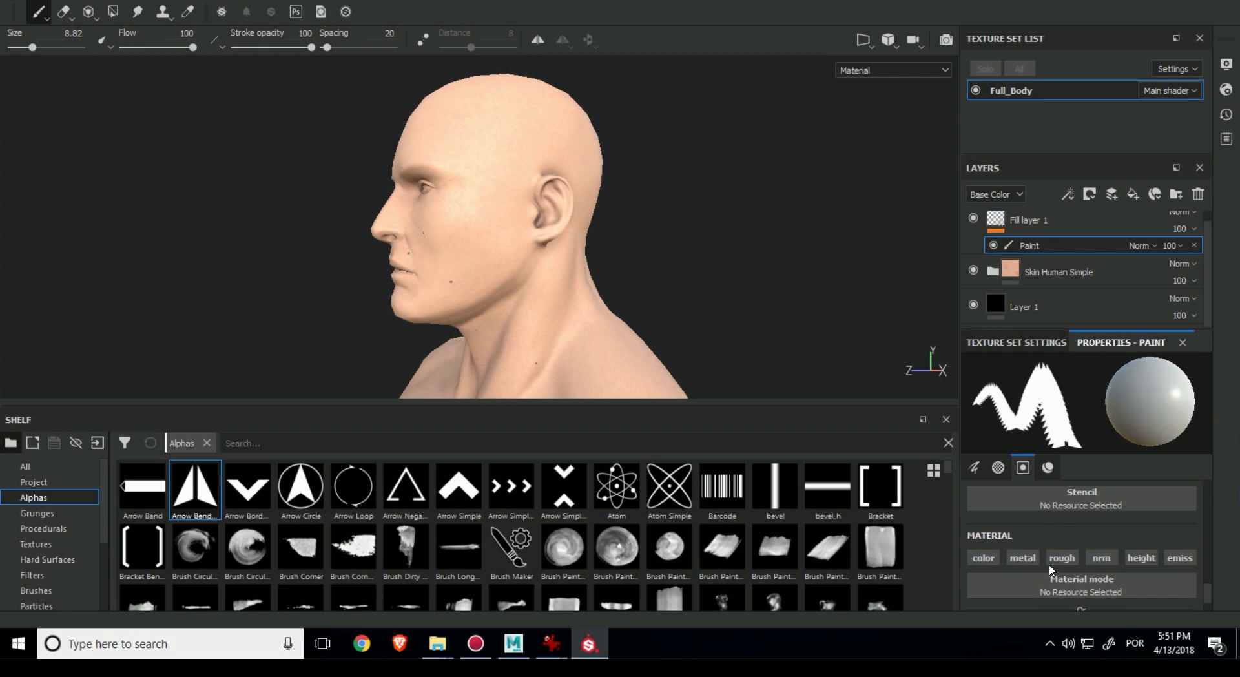
{"action": "left_click", "coordinate": [1177, 558]}
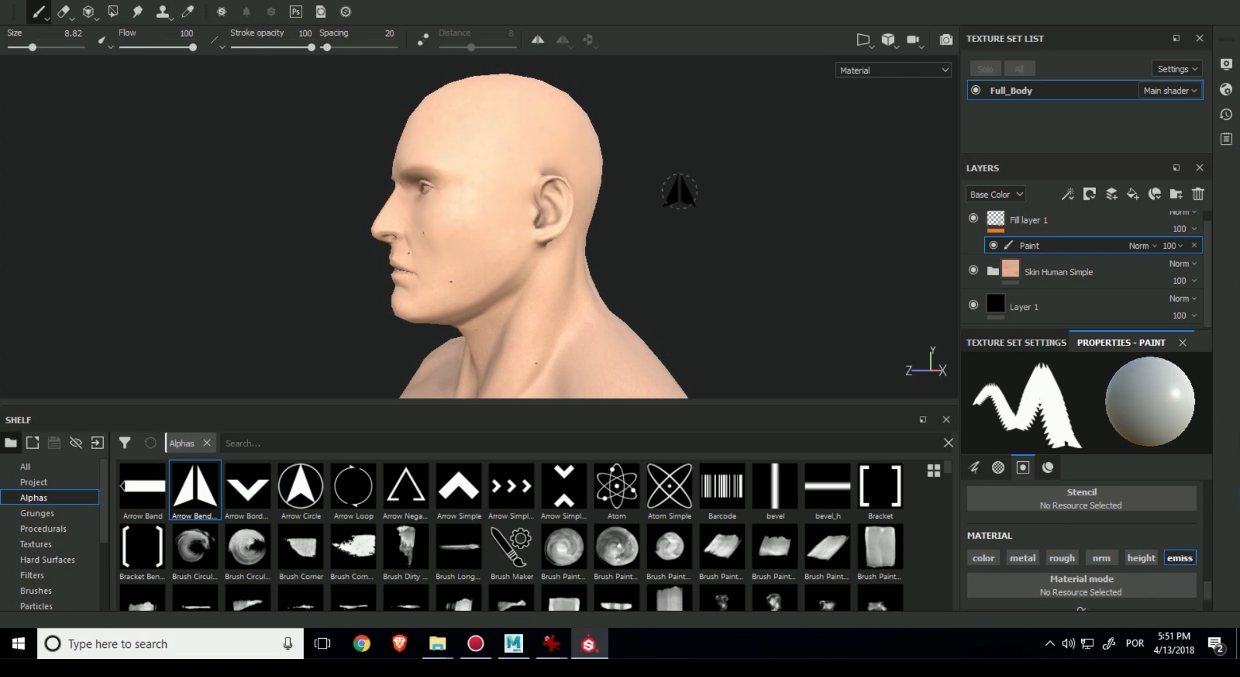
Test the brush on the side of the head and set its emissive color to bright cyan
{"action": "left_click_drag", "start_coordinate": [733, 182], "coordinate": [747, 223], "text": "alt"}
{"action": "middle_click_drag", "start_coordinate": [748, 223], "coordinate": [759, 304], "text": "alt"}
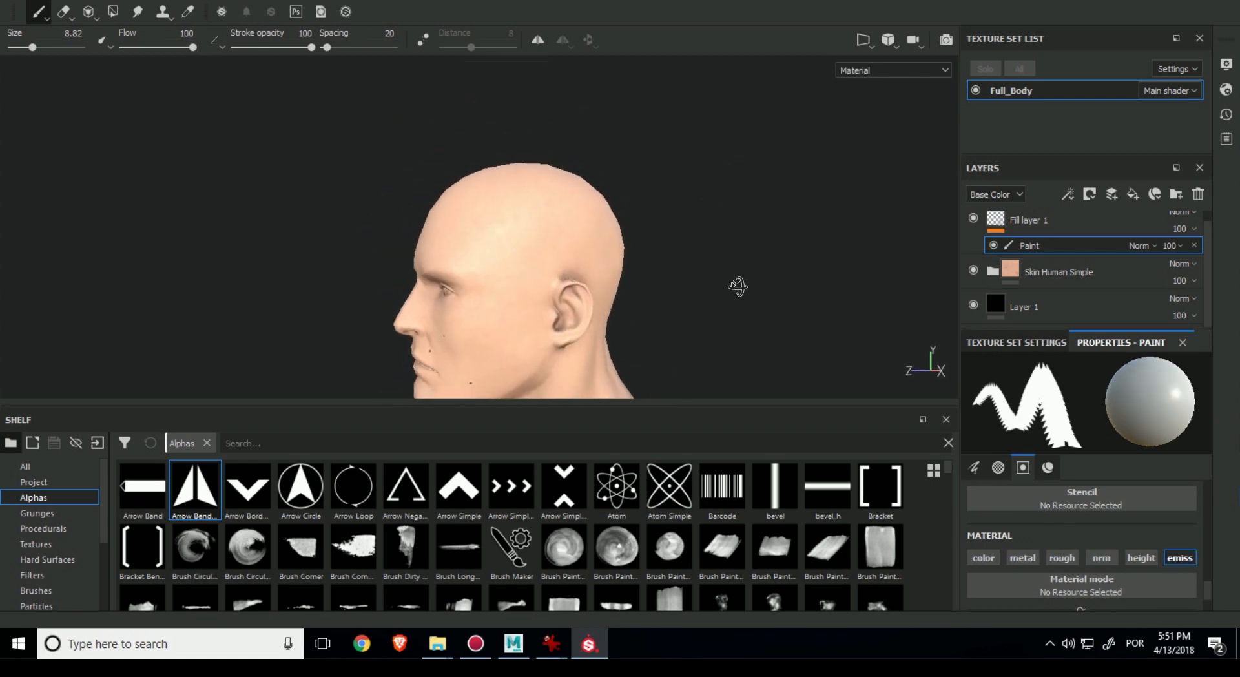
{"action": "right_click_drag", "start_coordinate": [725, 287], "coordinate": [903, 328], "text": "alt"}
{"action": "middle_click_drag", "start_coordinate": [680, 228], "coordinate": [693, 197], "text": "alt"}
{"action": "left_click_drag", "start_coordinate": [515, 167], "coordinate": [513, 173]}
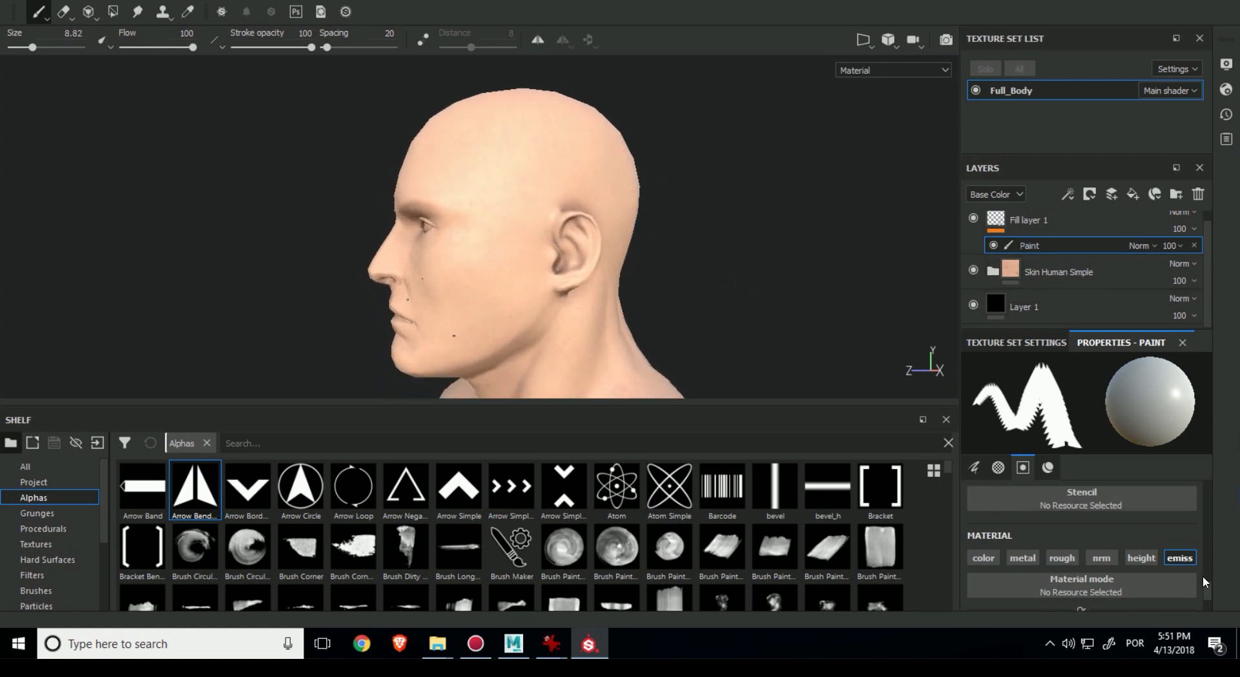
{"action": "left_click_drag", "start_coordinate": [1202, 576], "coordinate": [1205, 595]}
{"action": "left_click", "coordinate": [1091, 595]}
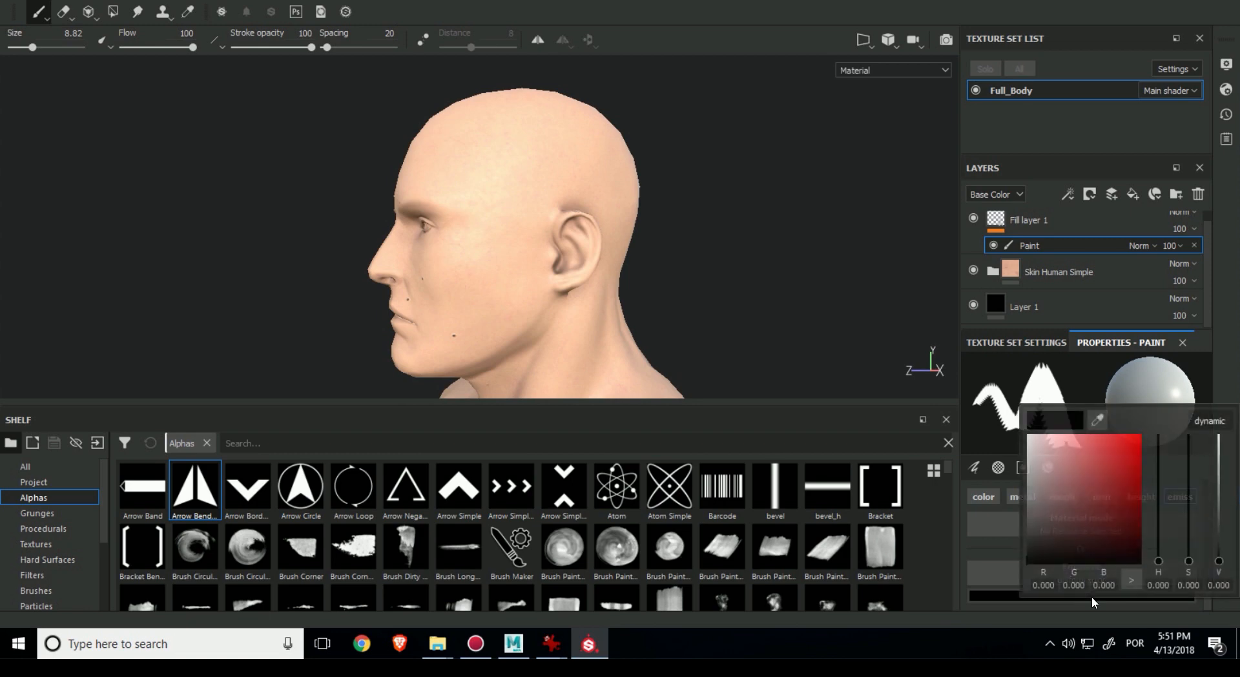
{"action": "left_click", "coordinate": [1125, 467]}
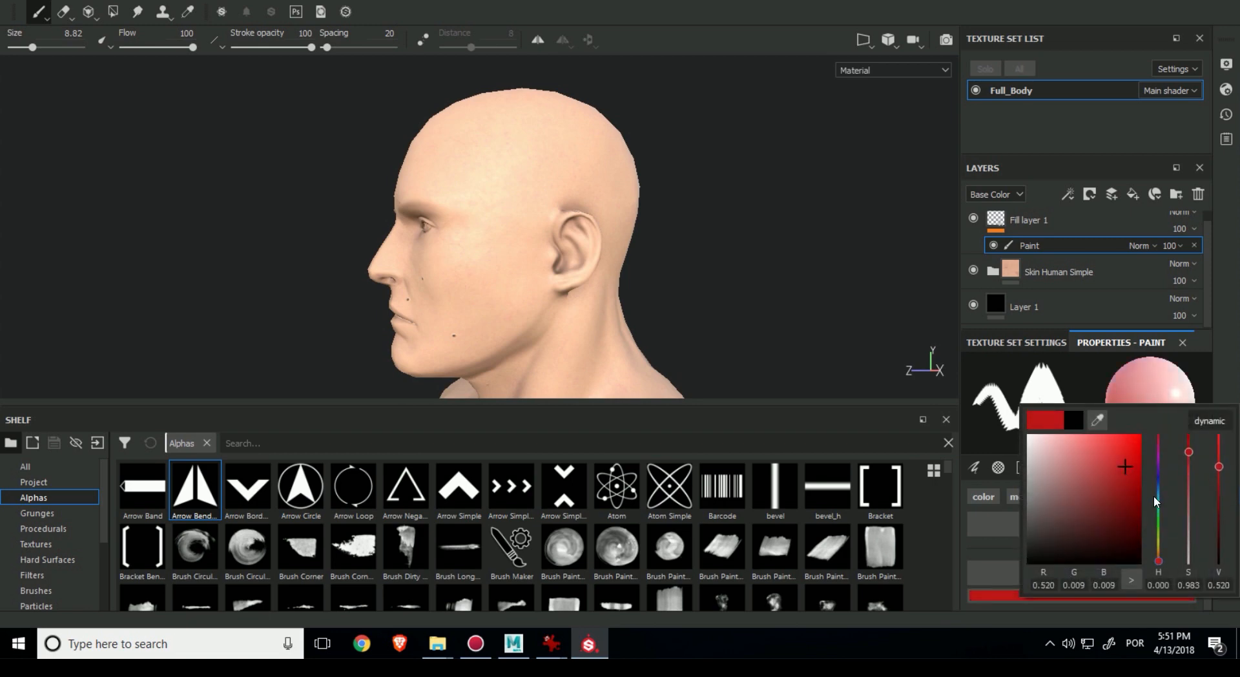
{"action": "left_click_drag", "start_coordinate": [1158, 507], "coordinate": [1139, 436]}
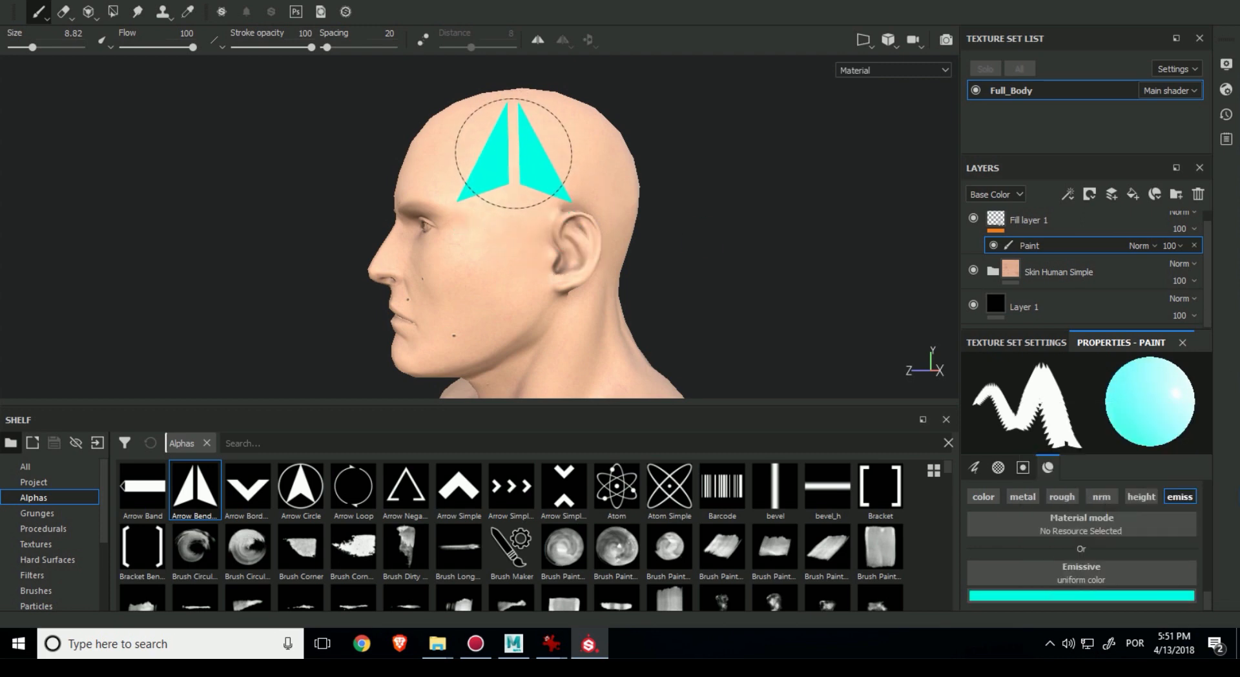
Reduce the brush size to 6.21 and stamp the split arrow above the ear in Fill layer 1's paint effect
{"action": "right_click_drag", "start_coordinate": [513, 154], "coordinate": [492, 154], "text": "ctrl"}
{"action": "left_click", "coordinate": [512, 159]}
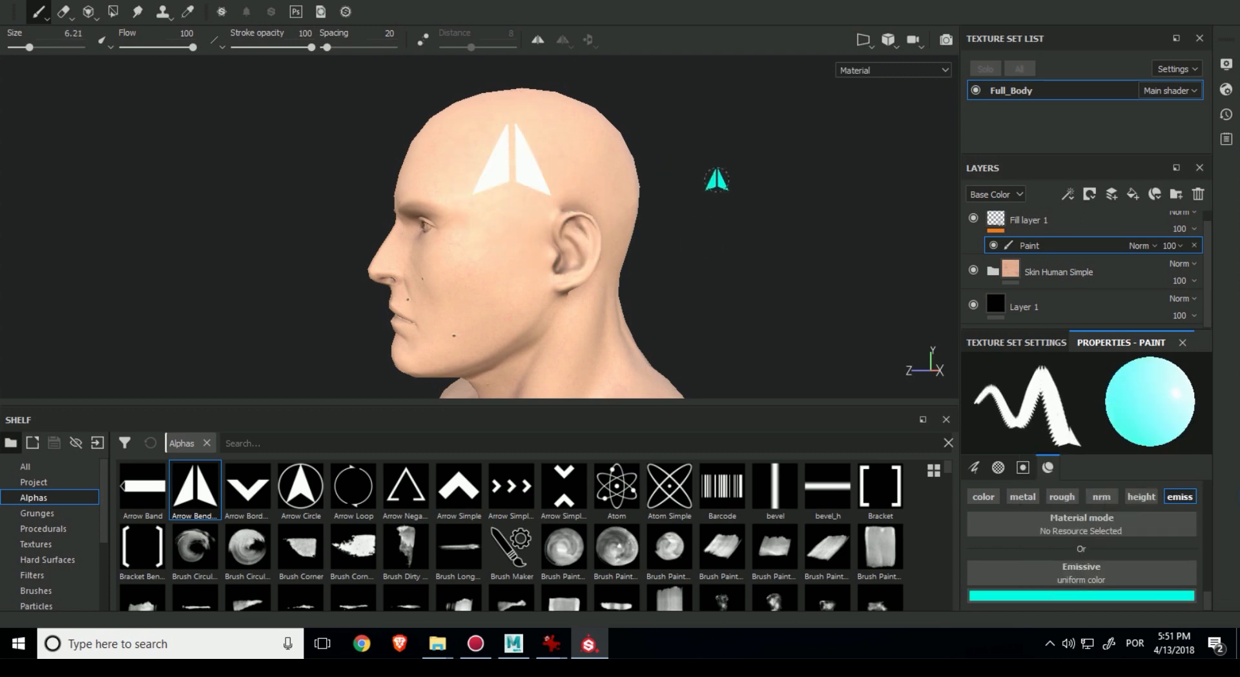
{"action": "left_click_drag", "start_coordinate": [697, 186], "coordinate": [844, 199], "text": "alt"}
{"action": "scroll", "coordinate": [1163, 555], "scroll_direction": "up", "scroll_amount": 5}
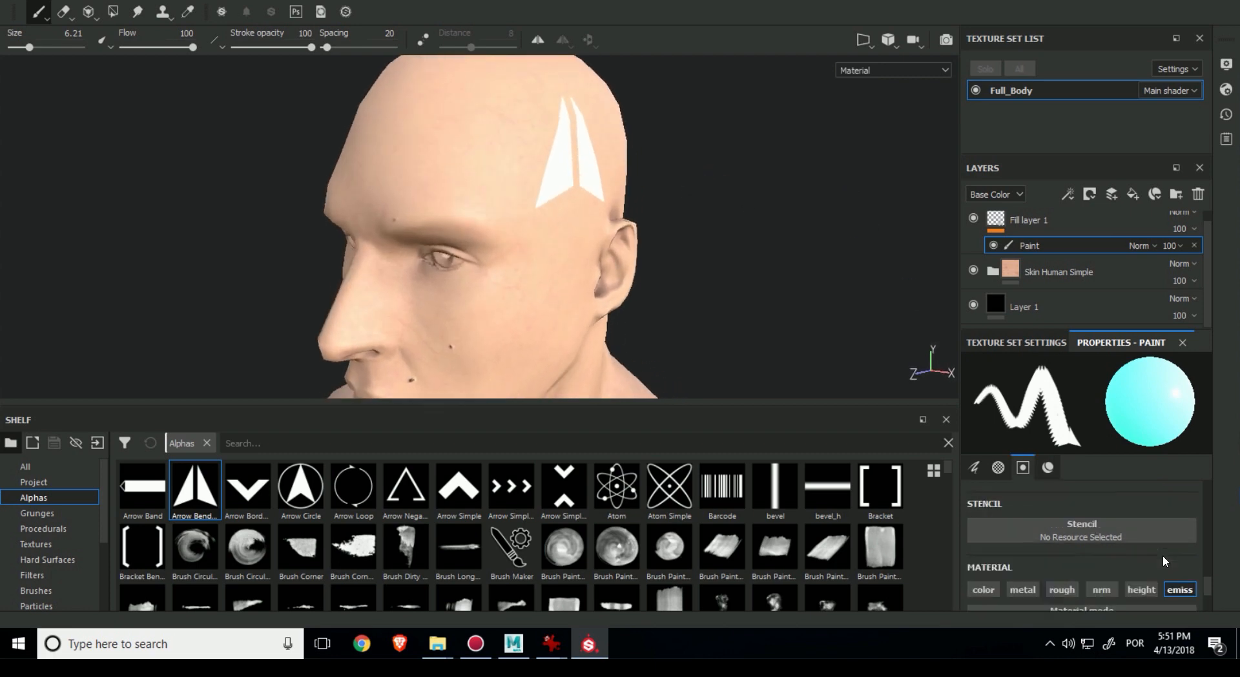
Try a slightly brighter emissive color on Fill layer 1 and return it to black
{"action": "scroll", "coordinate": [1163, 556], "scroll_direction": "down", "scroll_amount": 5}
{"action": "left_click", "coordinate": [998, 221]}
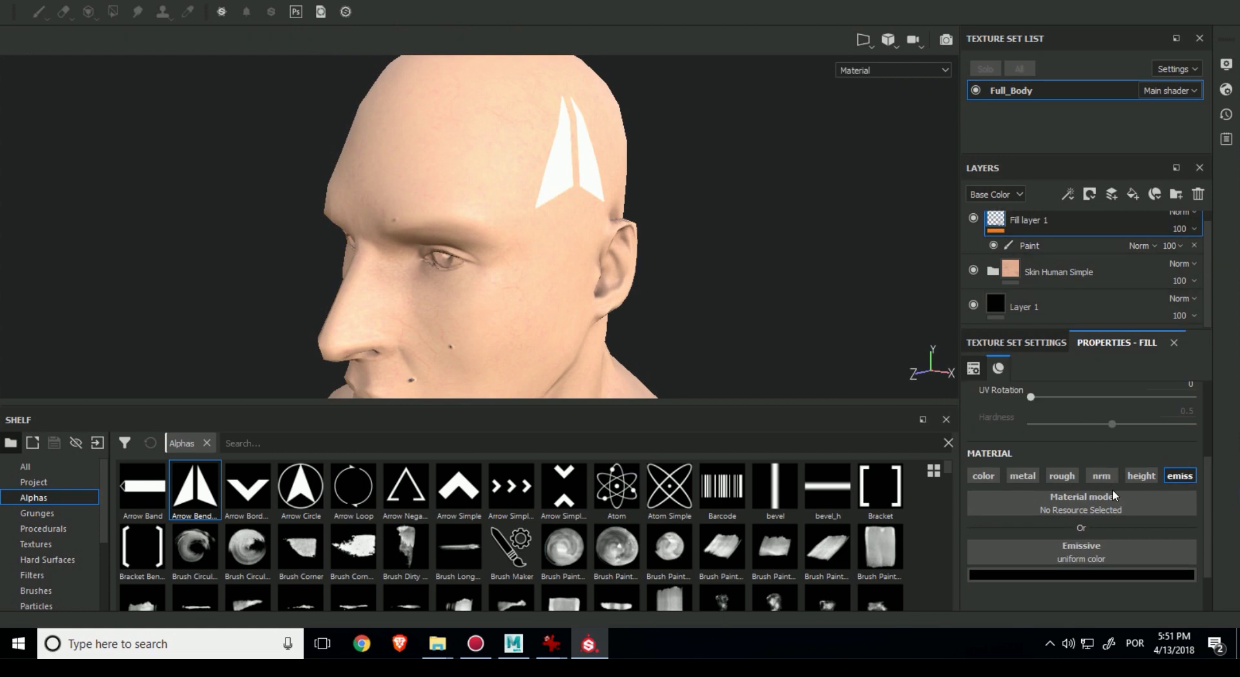
{"action": "left_click", "coordinate": [1126, 572]}
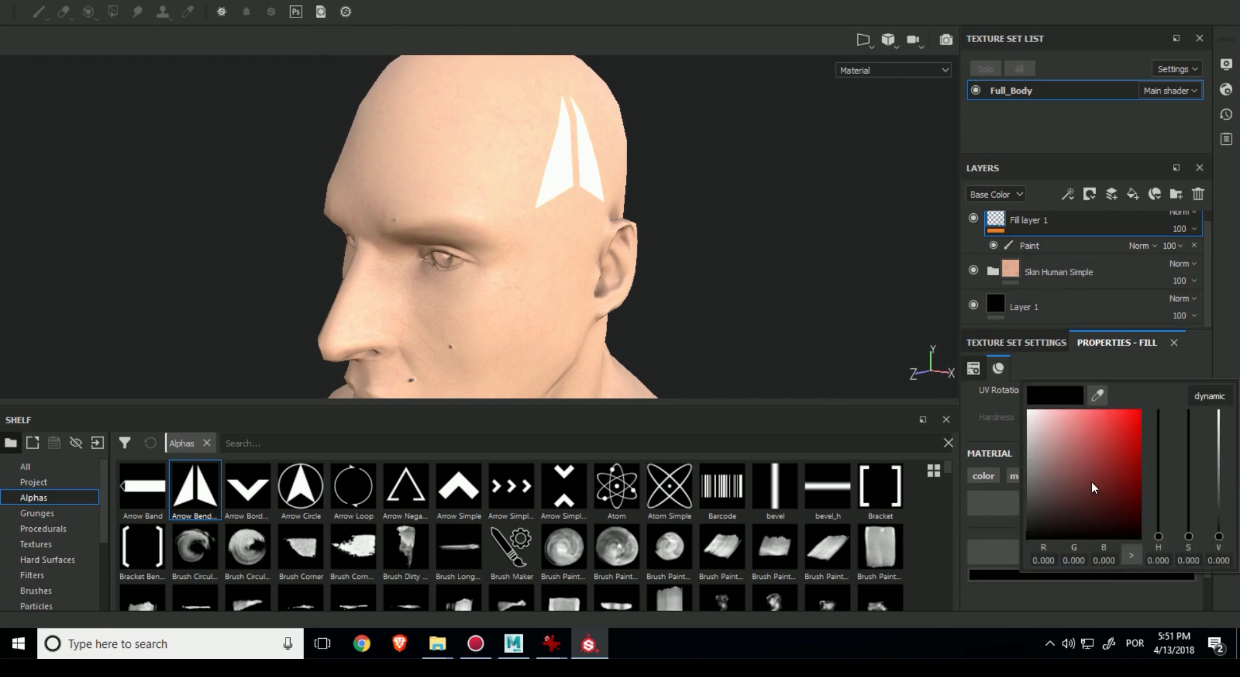
{"action": "mouse_move", "coordinate": [1219, 536]}
{"action": "left_mouse_down"}
{"action": "mouse_move", "coordinate": [1219, 443]}
{"action": "mouse_move", "coordinate": [1213, 540]}
{"action": "left_mouse_up"}
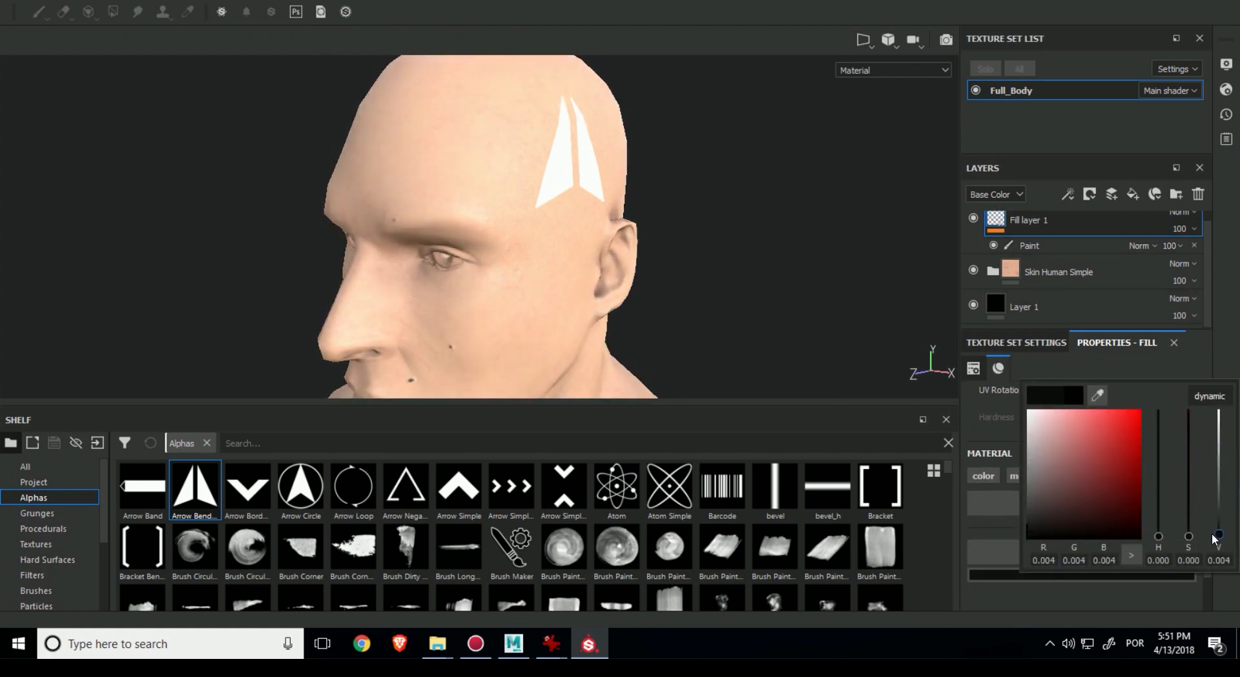
{"action": "left_click_drag", "start_coordinate": [1029, 446], "coordinate": [1032, 540]}
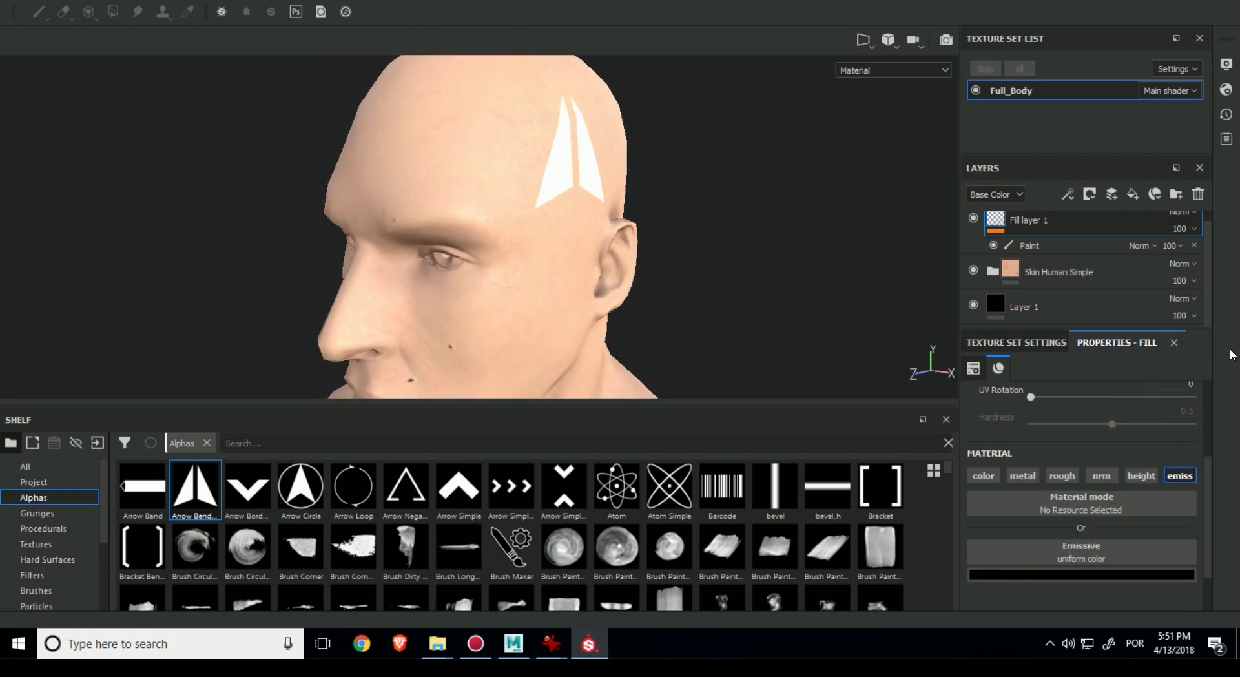
{"action": "scroll", "coordinate": [1210, 285], "scroll_direction": "up", "scroll_amount": 1}
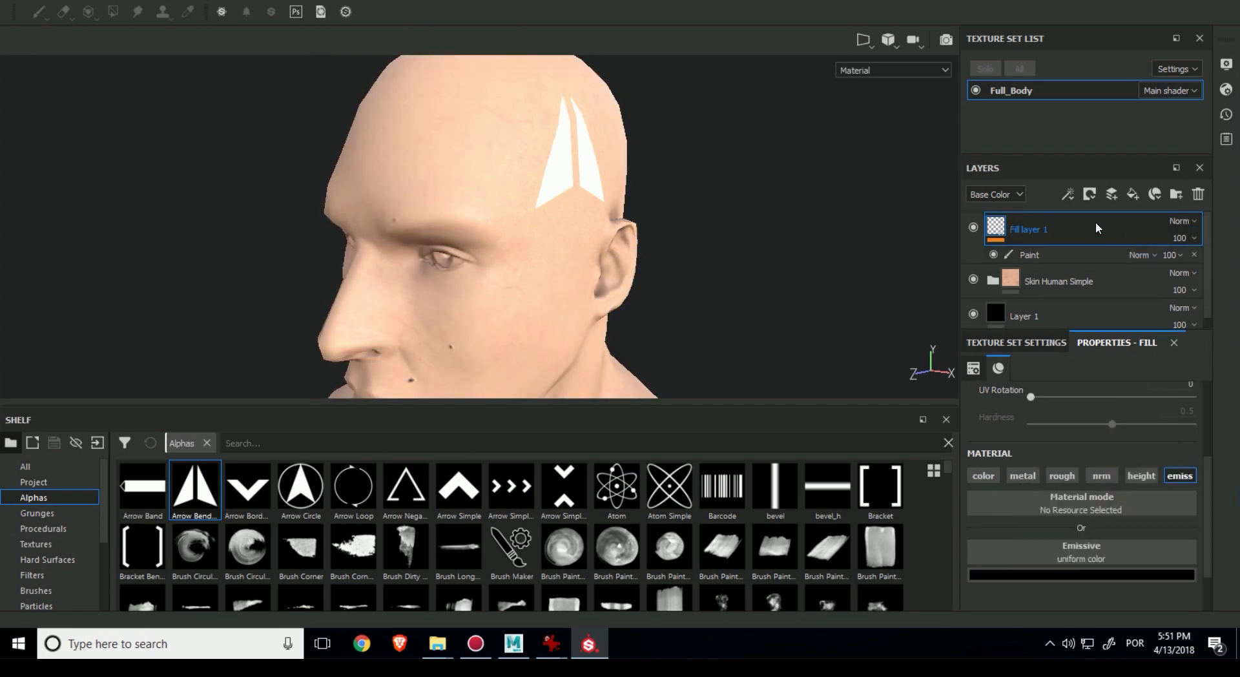
Delete Fill layer 1 and add a new paint layer above Skin Human Simple
{"action": "left_click", "coordinate": [1189, 197]}
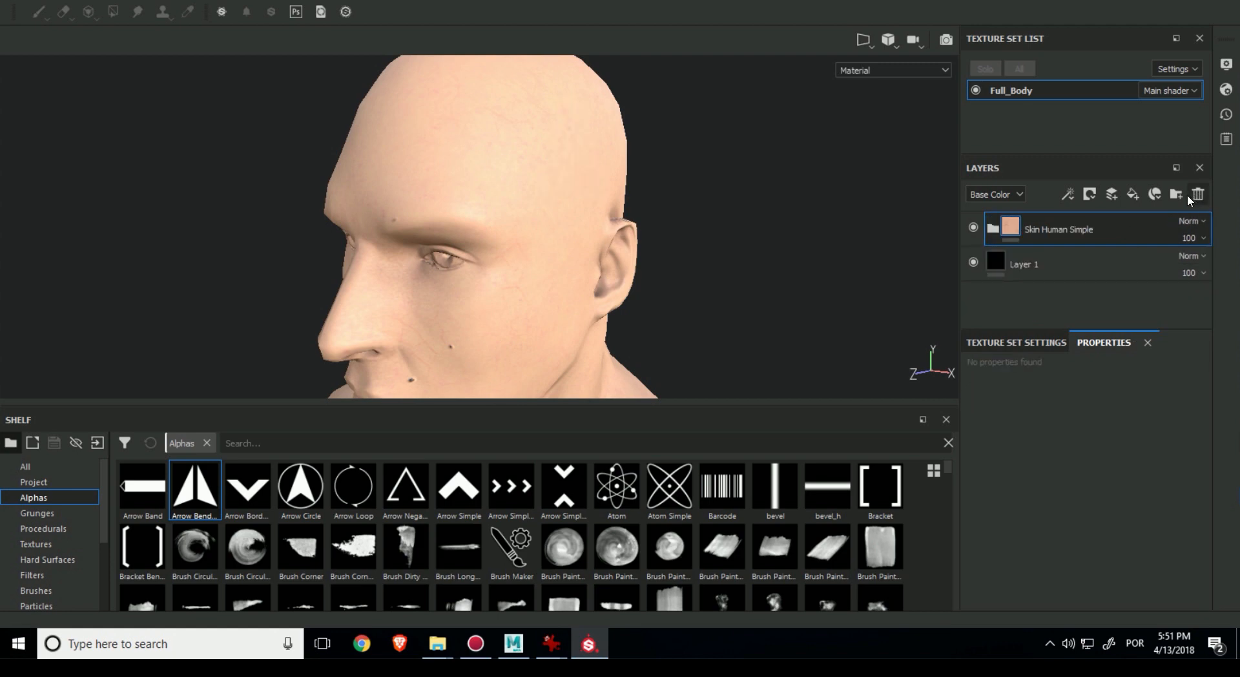
{"action": "left_click", "coordinate": [1111, 195]}
{"action": "mouse_move", "coordinate": [512, 193]}
{"action": "left_mouse_down", "text": "alt"}
{"action": "mouse_move", "coordinate": [656, 203]}
{"action": "mouse_move", "coordinate": [671, 227]}
{"action": "left_mouse_up", "text": "alt"}
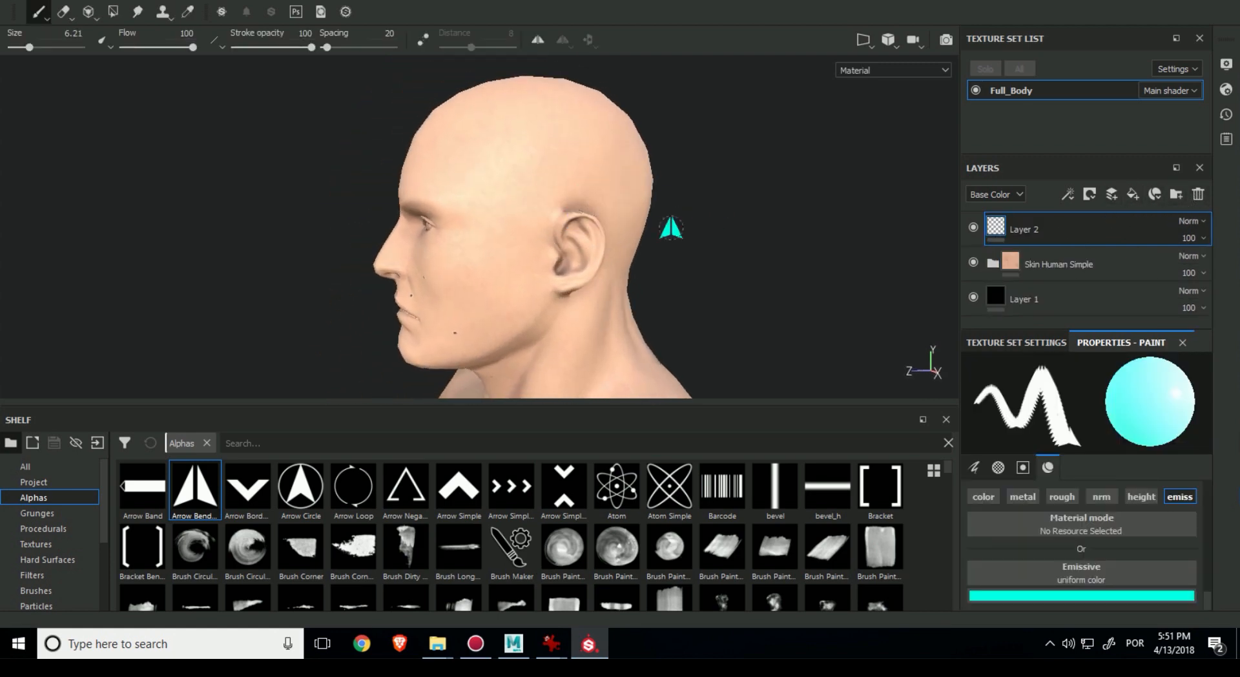
Try stamping the split arrow above the ear on Layer 2, inspect it from other angles and undo the strokes
{"action": "left_click", "coordinate": [521, 160]}
{"action": "left_click_drag", "start_coordinate": [716, 209], "coordinate": [821, 205], "text": "alt"}
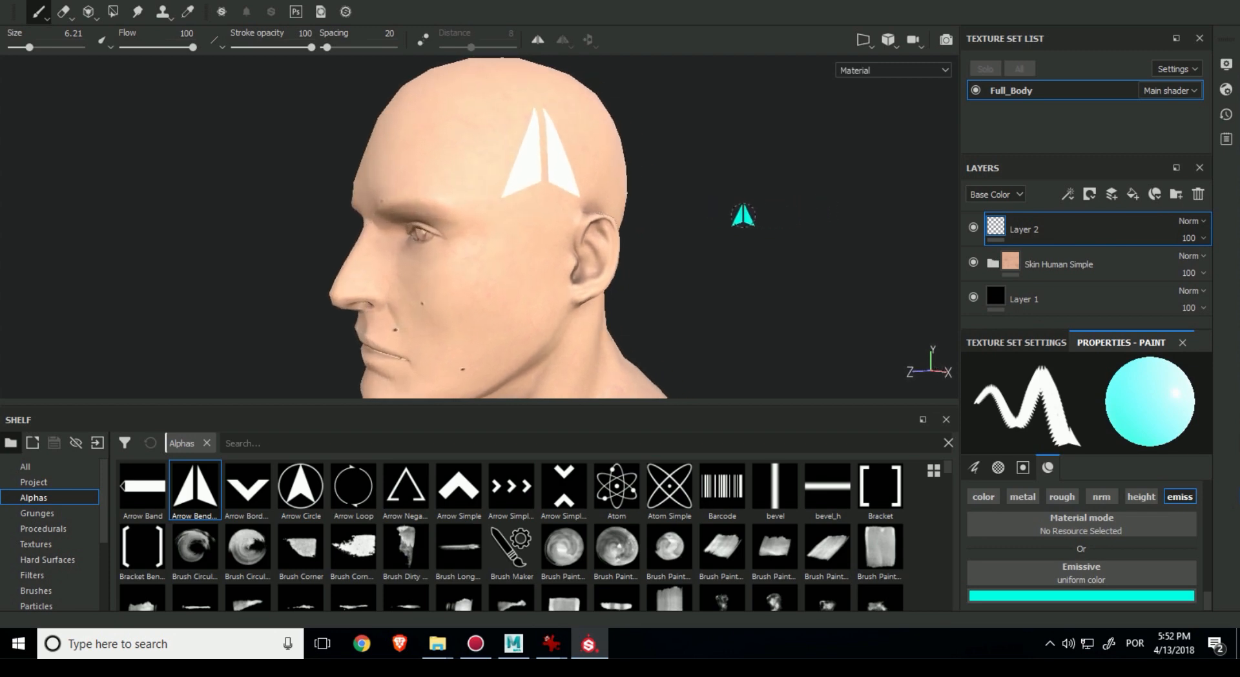
{"action": "left_click_drag", "start_coordinate": [732, 214], "coordinate": [754, 220], "text": "alt"}
{"action": "scroll", "coordinate": [745, 222], "scroll_direction": "down", "scroll_amount": 2}
{"action": "mouse_move", "coordinate": [746, 222]}
{"action": "middle_mouse_down", "text": "alt"}
{"action": "mouse_move", "coordinate": [747, 235]}
{"action": "mouse_move", "coordinate": [739, 228]}
{"action": "middle_mouse_up", "text": "alt"}
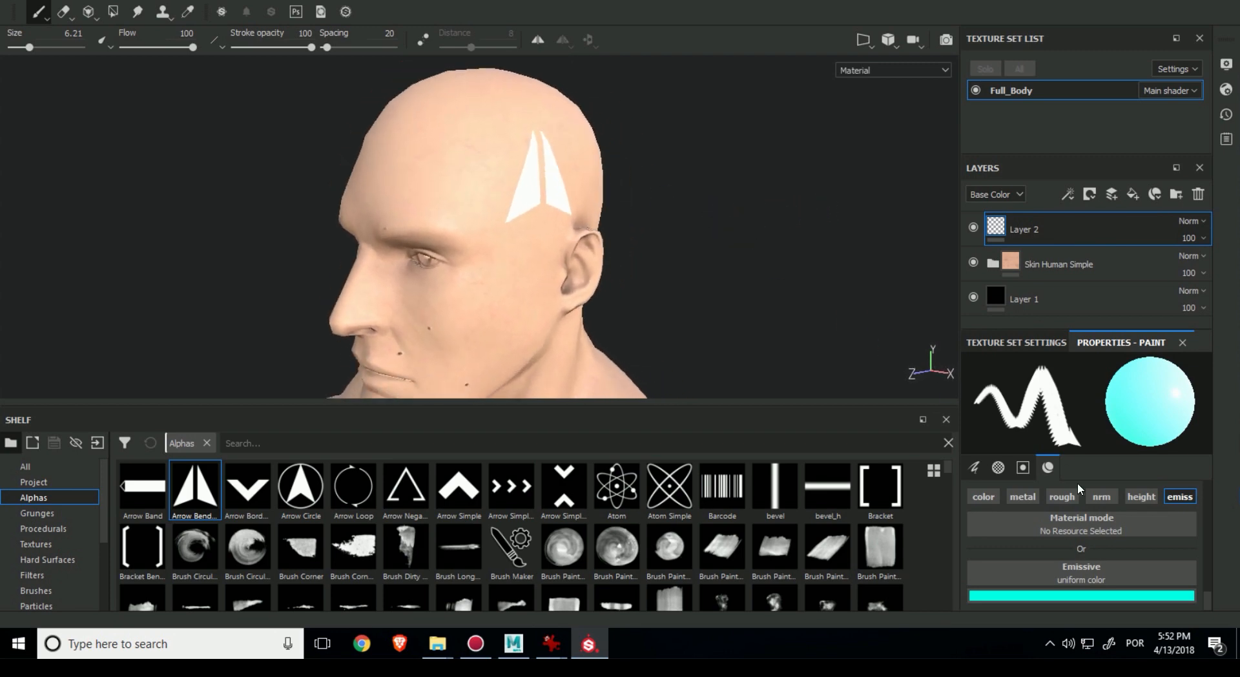
{"action": "scroll", "coordinate": [1130, 559], "scroll_direction": "up", "scroll_amount": 3}
{"action": "scroll", "coordinate": [1130, 555], "scroll_direction": "up", "scroll_amount": 5}
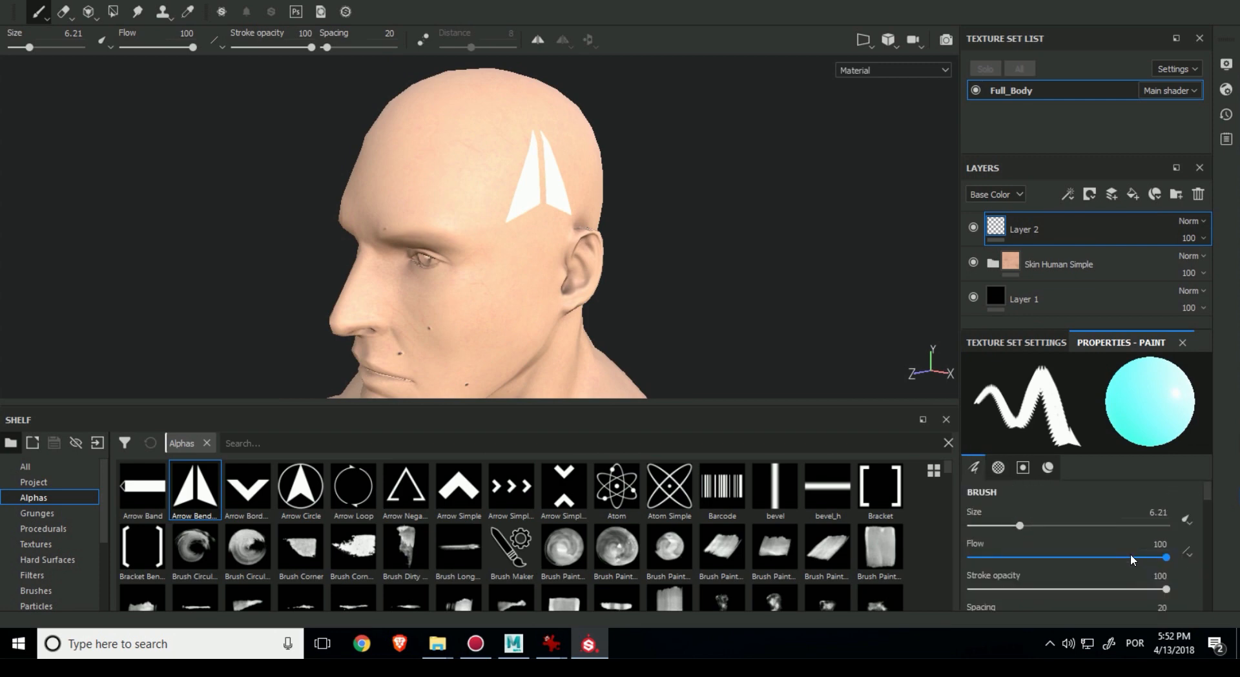
{"action": "left_click_drag", "start_coordinate": [721, 213], "coordinate": [678, 210], "text": "alt"}
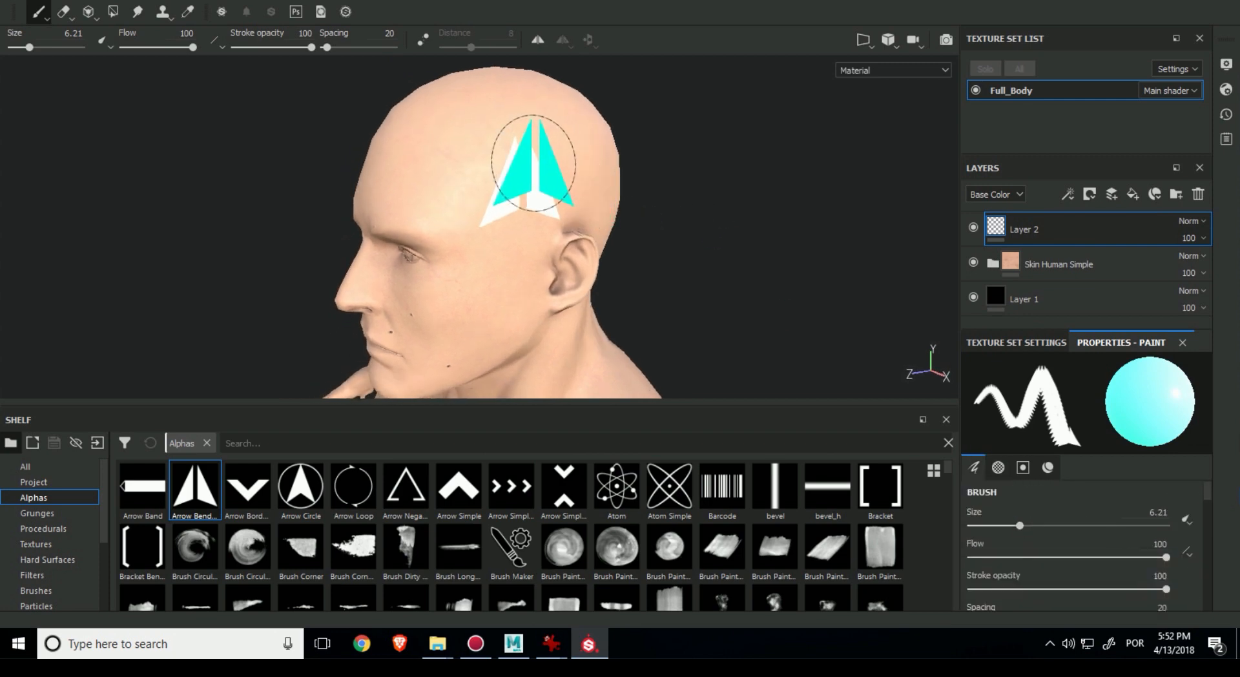
{"action": "key", "text": "ctrl+z"}
{"action": "left_click_drag", "start_coordinate": [489, 155], "coordinate": [561, 146]}
{"action": "key", "text": "ctrl+z"}
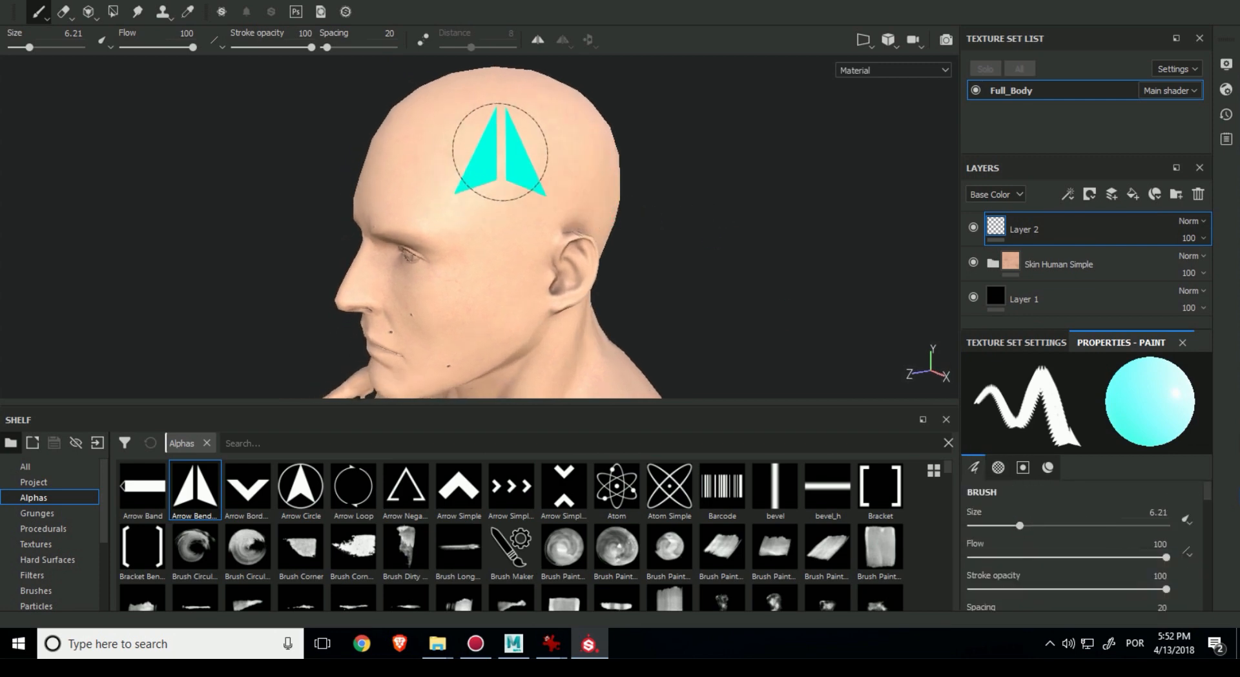
Stamp the cyan split arrow above the ear on Layer 2 and rotate the environment lighting to darken the head
{"action": "left_click", "coordinate": [509, 150]}
{"action": "mouse_move", "coordinate": [718, 208]}
{"action": "left_mouse_down", "text": "alt"}
{"action": "mouse_move", "coordinate": [671, 208]}
{"action": "mouse_move", "coordinate": [671, 249]}
{"action": "mouse_move", "coordinate": [647, 227]}
{"action": "left_mouse_up", "text": "alt"}
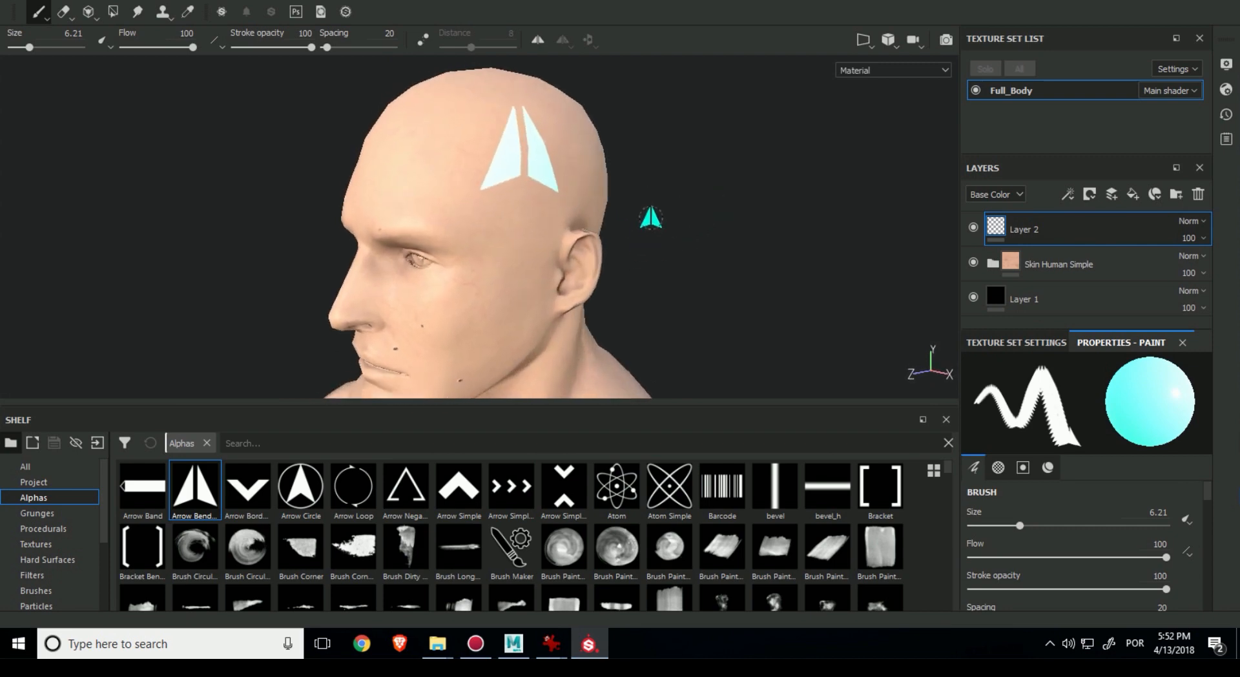
{"action": "right_click_drag", "start_coordinate": [654, 215], "coordinate": [730, 213], "text": "shift"}
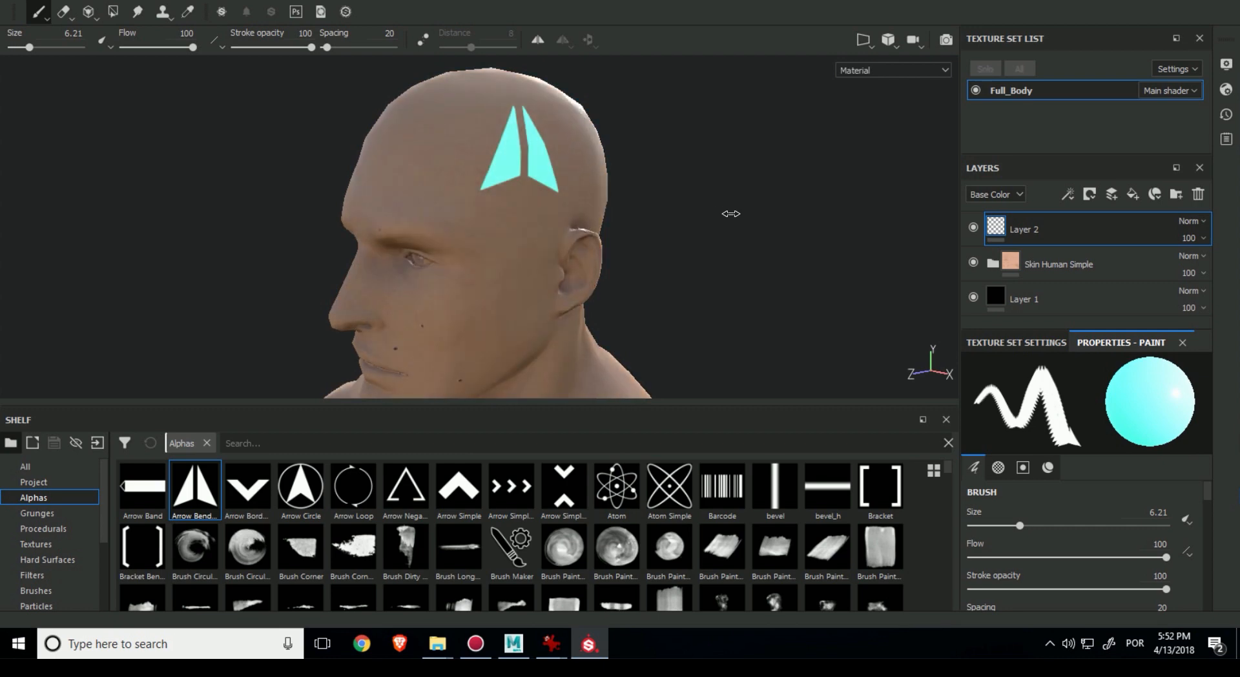
Set the brush's emissive color to a dark yellow, R 0.331, G 0.240, B 0.009
{"action": "left_click_drag", "start_coordinate": [737, 223], "coordinate": [665, 258], "text": "alt"}
{"action": "scroll", "coordinate": [1162, 560], "scroll_direction": "down", "scroll_amount": 5}
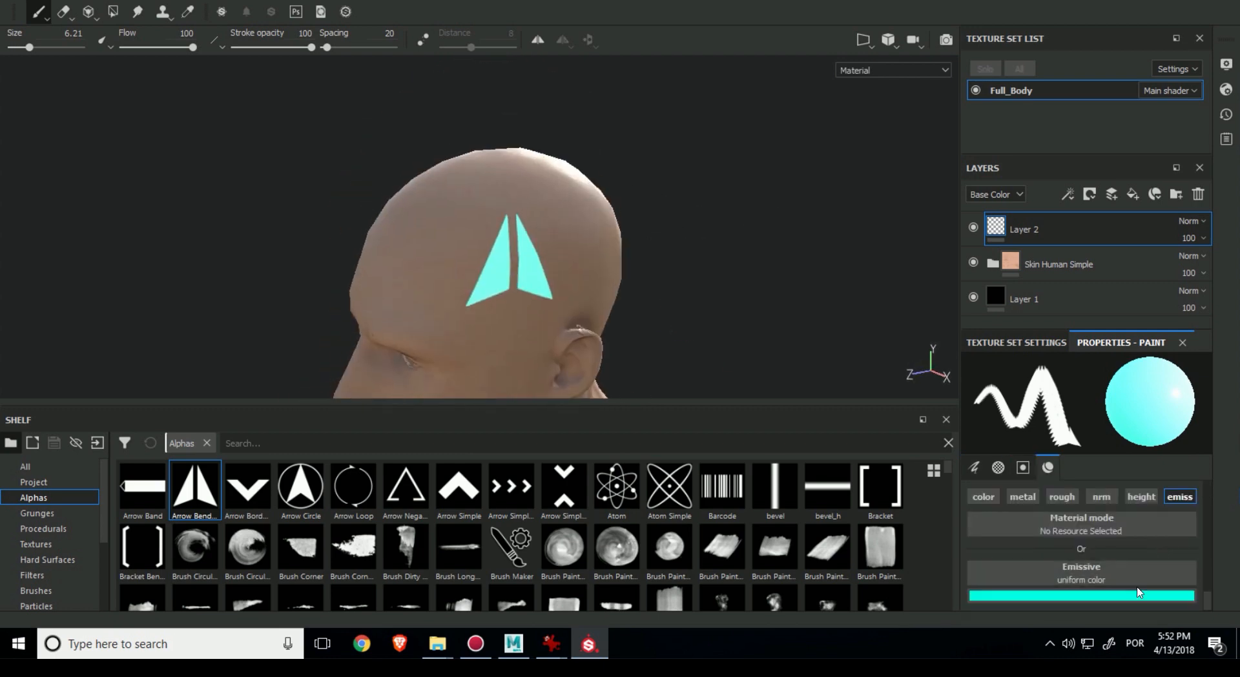
{"action": "left_click", "coordinate": [1140, 595]}
{"action": "left_click_drag", "start_coordinate": [1159, 542], "coordinate": [1159, 549]}
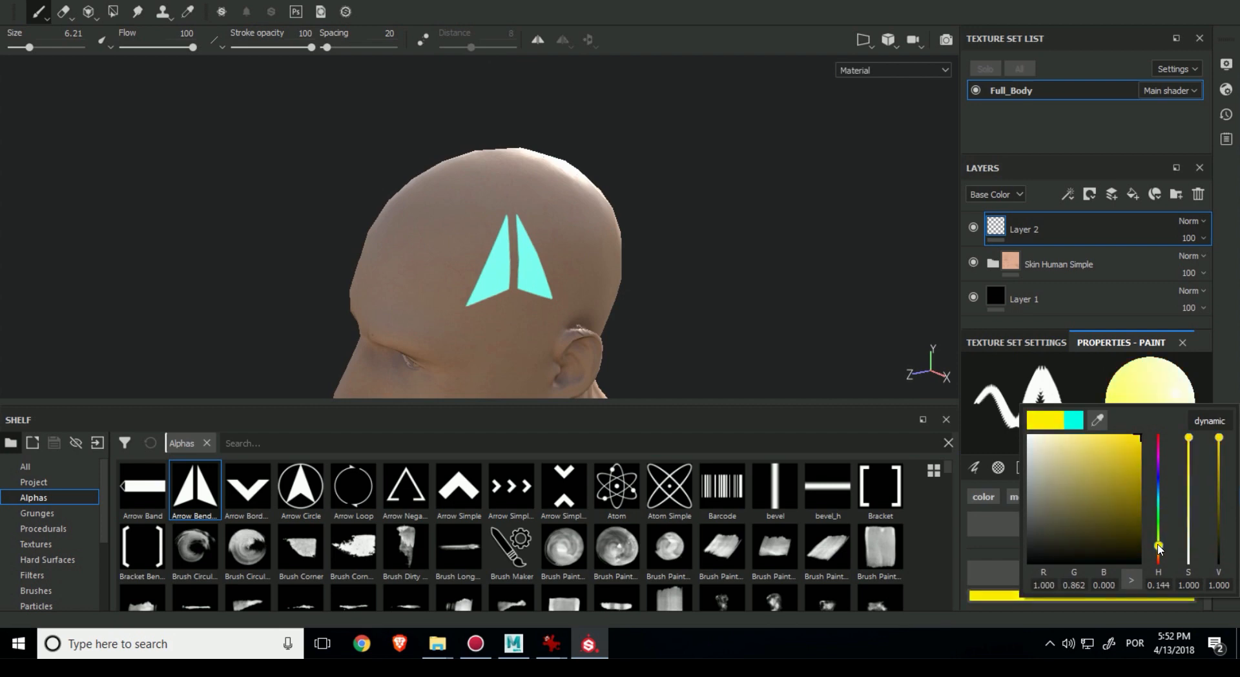
{"action": "left_click", "coordinate": [1138, 533]}
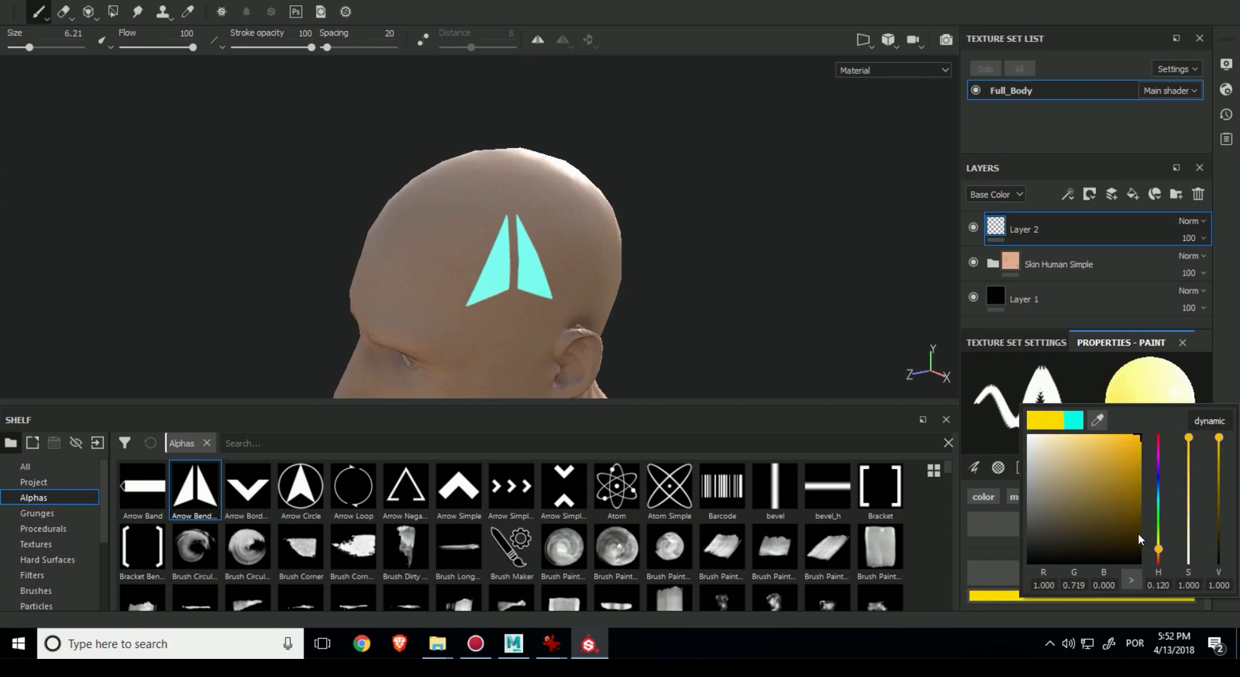
{"action": "left_click", "coordinate": [719, 290]}
{"action": "left_click_drag", "start_coordinate": [720, 290], "coordinate": [753, 239], "text": "alt"}
Toggle Layer 2's visibility to compare the head with and without the stamp, keeping the viewport in Material display
{"action": "left_click", "coordinate": [973, 227]}
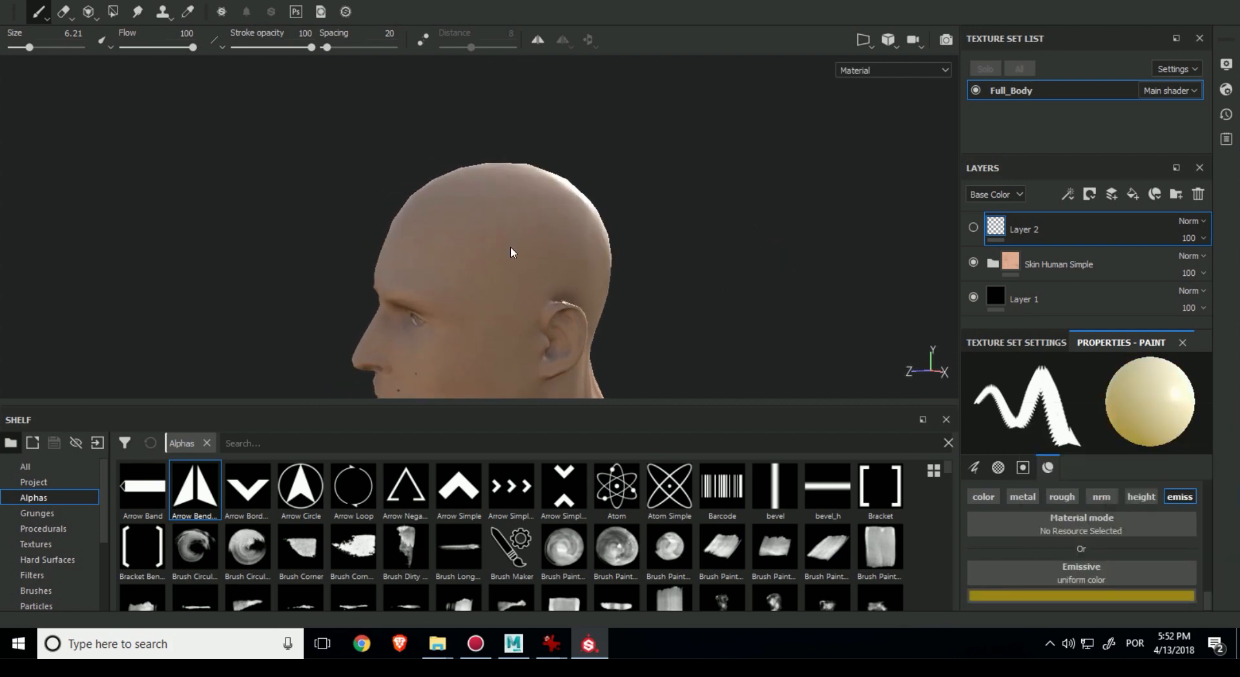
{"action": "key", "text": "b"}
{"action": "key", "text": "b"}
{"action": "key", "text": "m"}
{"action": "left_click", "coordinate": [500, 232]}
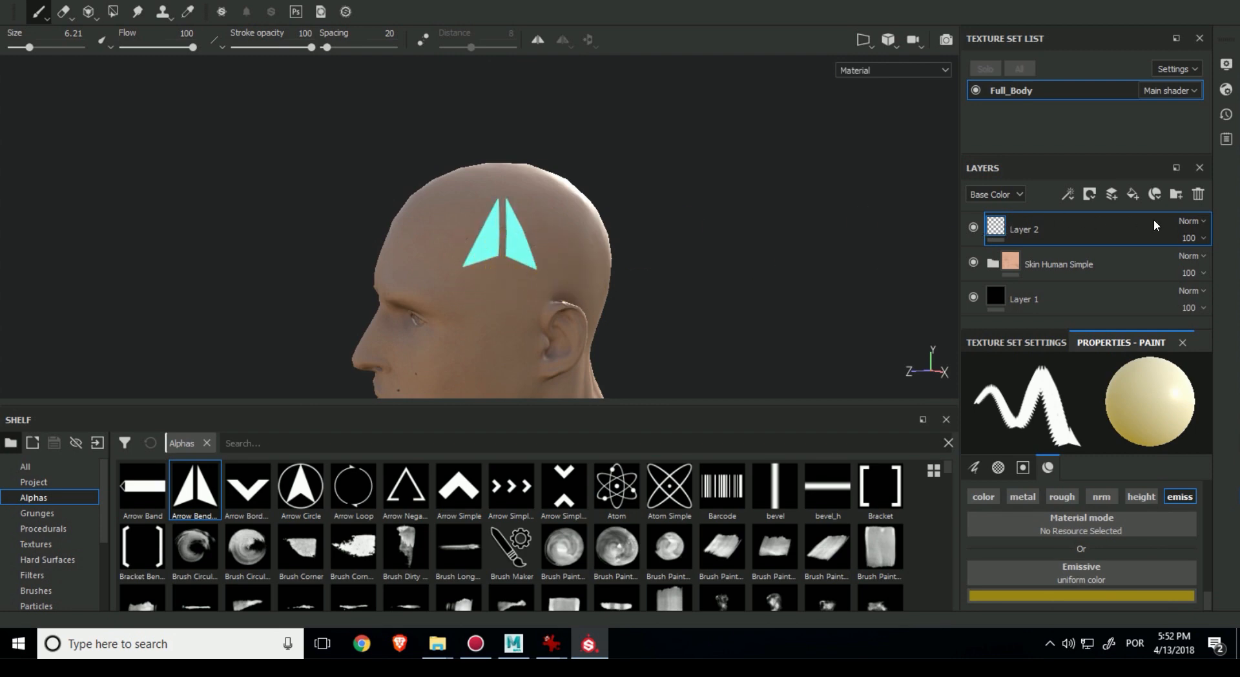
Replace Layer 2 with a new paint layer and stamp a yellow split arrow above the ear
{"action": "right_click", "coordinate": [1004, 232]}
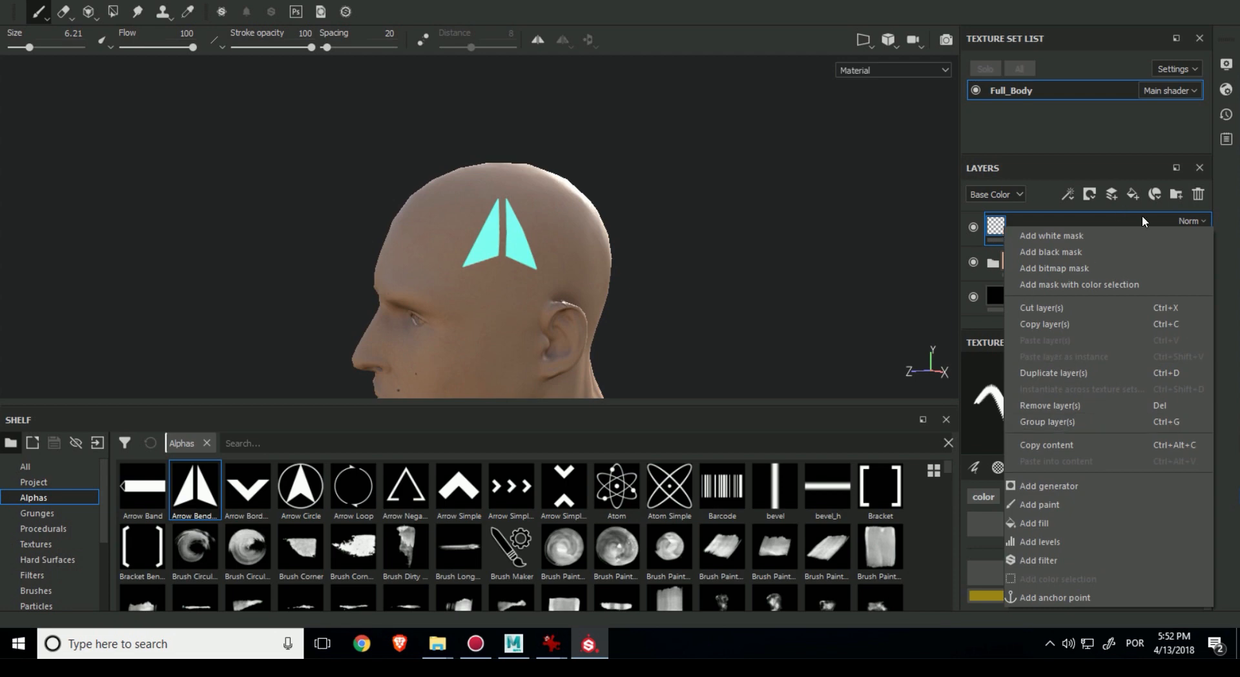
{"action": "left_click", "coordinate": [1199, 194]}
{"action": "left_click", "coordinate": [1114, 192]}
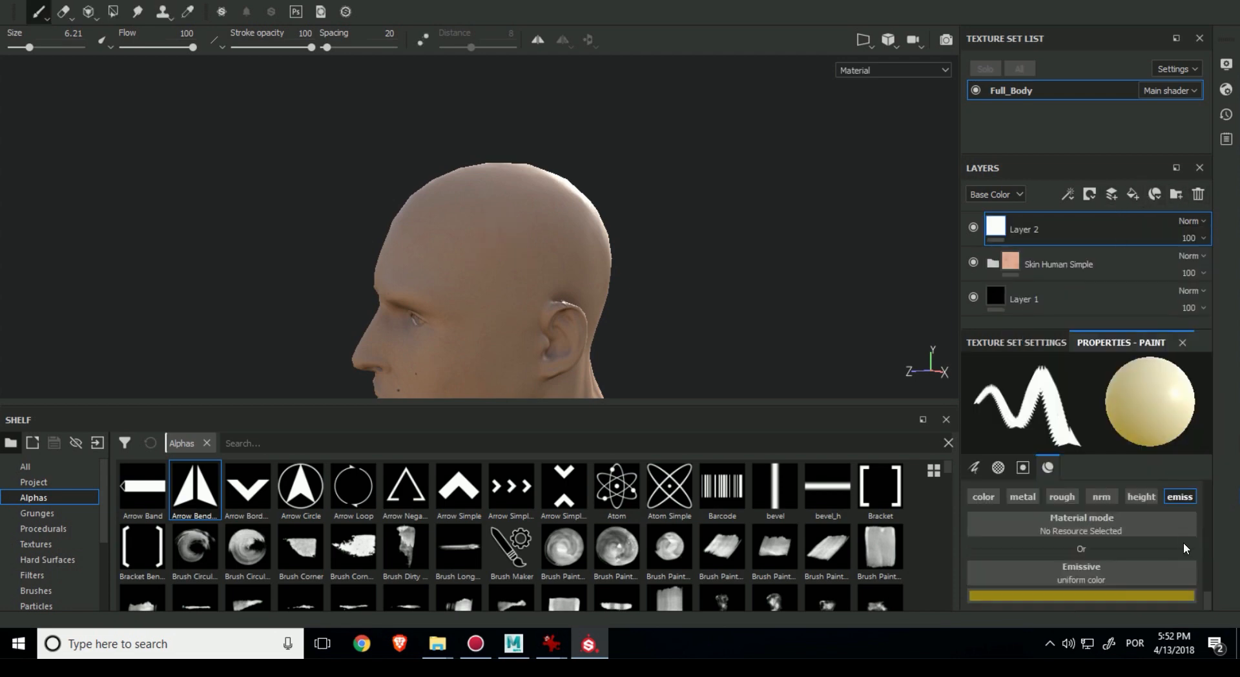
{"action": "left_click", "coordinate": [494, 243]}
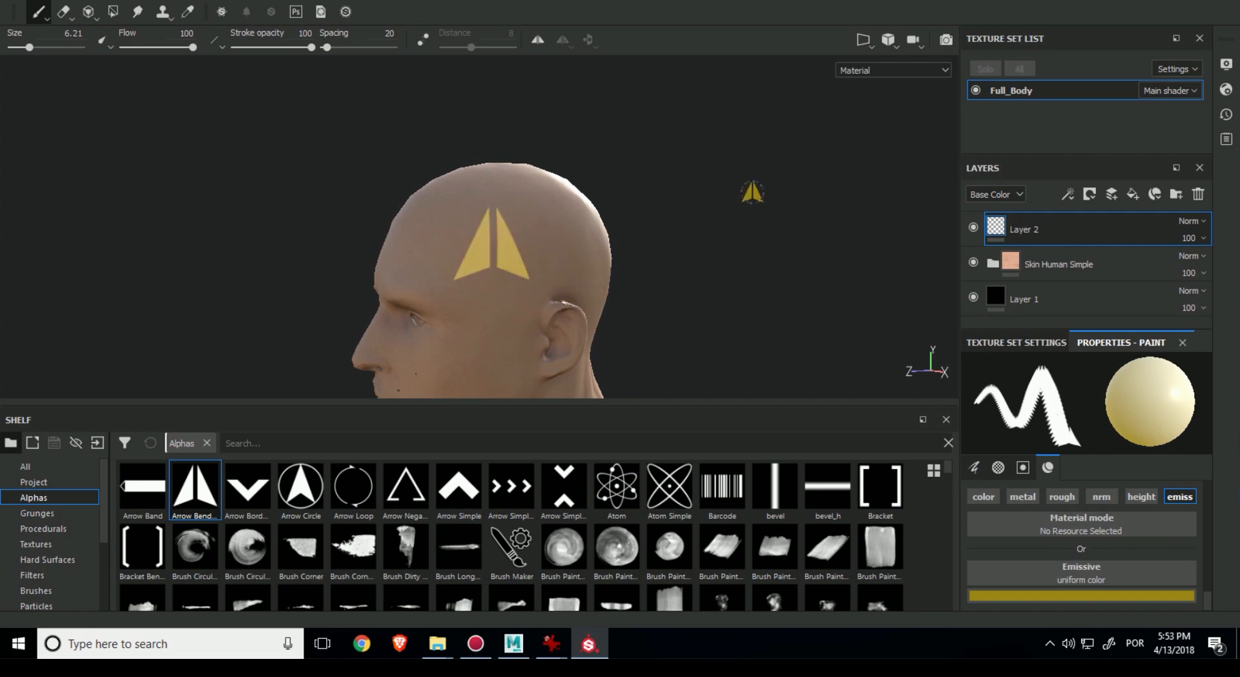
{"action": "left_click_drag", "start_coordinate": [750, 194], "coordinate": [713, 238], "text": "alt"}
Change the brush's emissive color to bright blue and stamp a second split arrow behind the yellow one
{"action": "left_click", "coordinate": [1104, 595]}
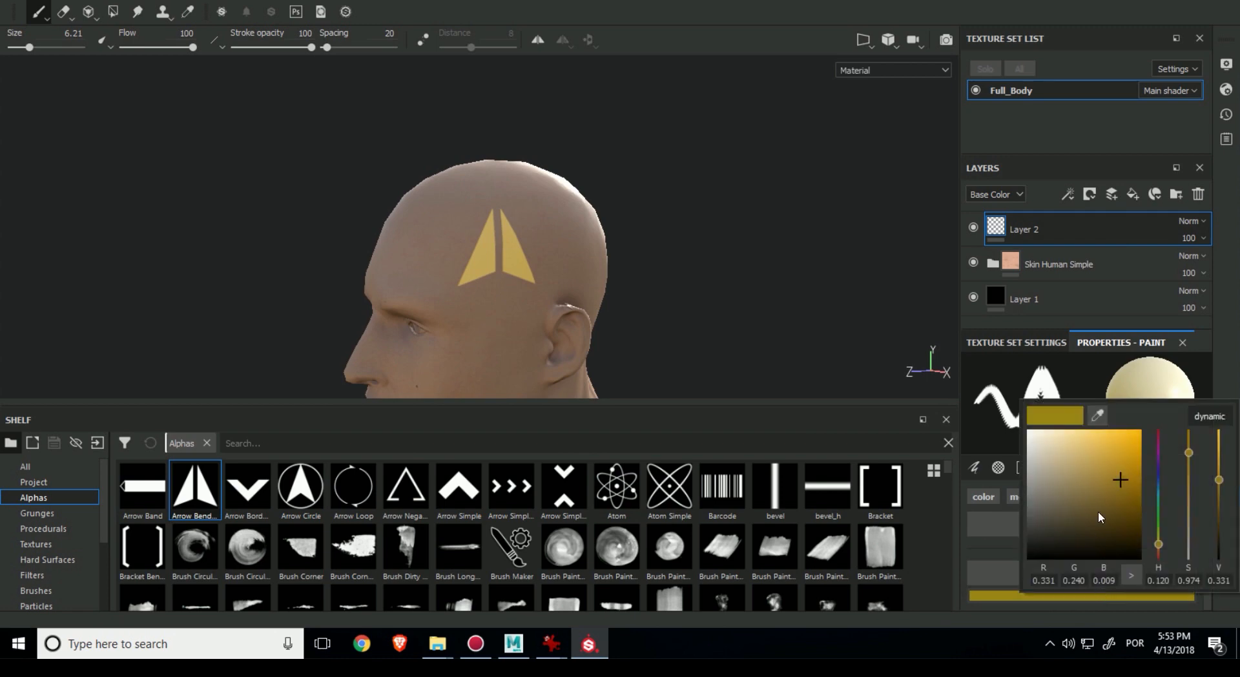
{"action": "left_click", "coordinate": [1109, 515]}
{"action": "left_click", "coordinate": [1158, 473]}
{"action": "left_click_drag", "start_coordinate": [1128, 457], "coordinate": [1142, 427]}
{"action": "left_click", "coordinate": [862, 234]}
{"action": "left_click_drag", "start_coordinate": [830, 221], "coordinate": [779, 220], "text": "alt"}
{"action": "left_click", "coordinate": [584, 234]}
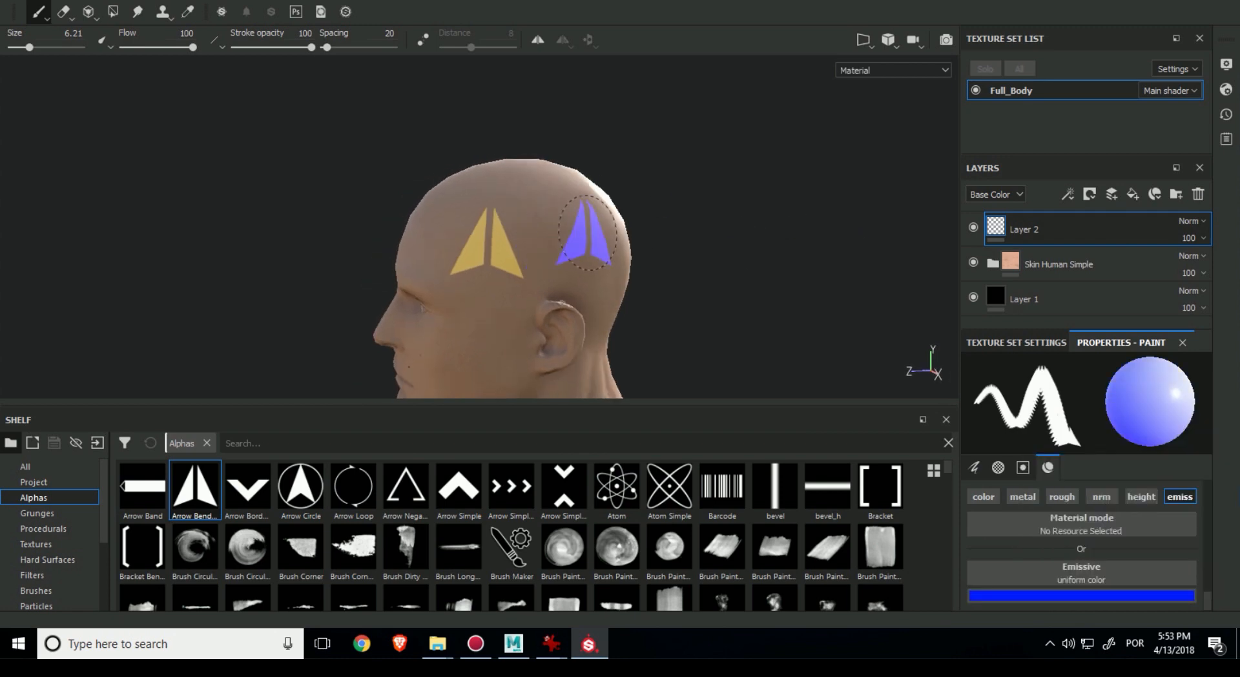
Raise the main shader's emissive intensity to 4.14 so the head stamps glow more strongly
{"action": "mouse_move", "coordinate": [679, 248]}
{"action": "left_mouse_down", "text": "alt"}
{"action": "mouse_move", "coordinate": [583, 271]}
{"action": "mouse_move", "coordinate": [679, 292]}
{"action": "mouse_move", "coordinate": [744, 252]}
{"action": "mouse_move", "coordinate": [773, 274]}
{"action": "mouse_move", "coordinate": [703, 252]}
{"action": "mouse_move", "coordinate": [822, 274]}
{"action": "mouse_move", "coordinate": [682, 233]}
{"action": "left_mouse_up", "text": "alt"}
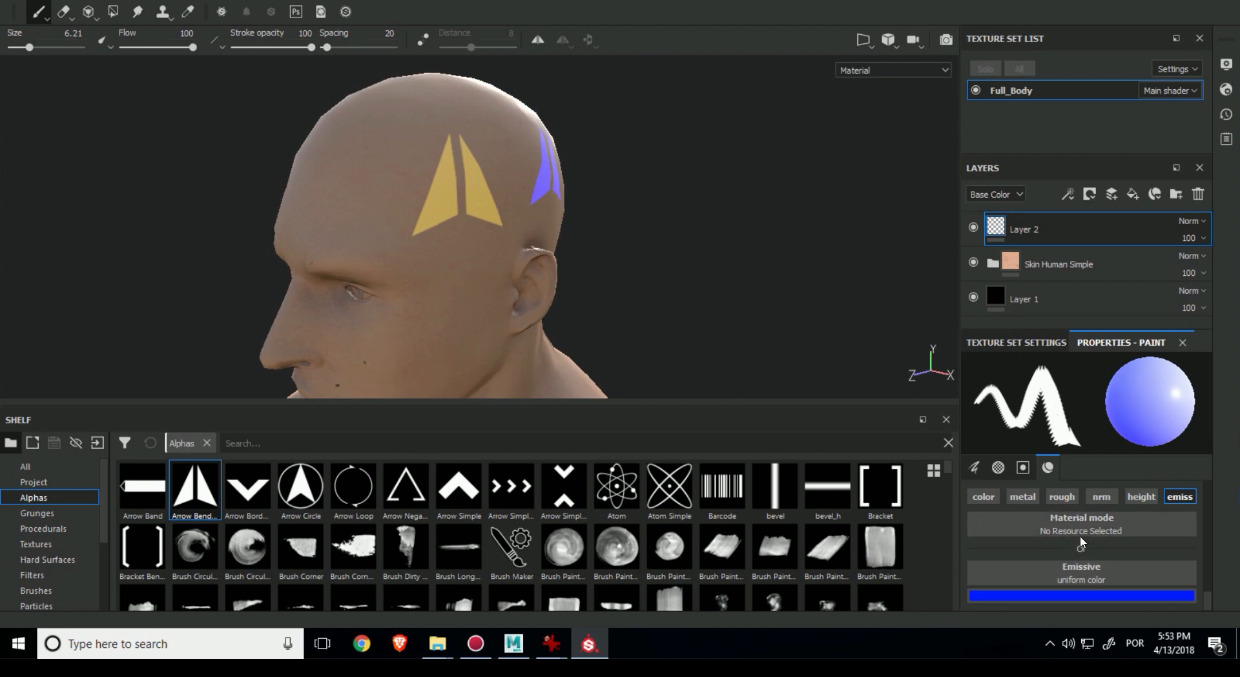
{"action": "scroll", "coordinate": [1099, 522], "scroll_direction": "up", "scroll_amount": 5}
{"action": "scroll", "coordinate": [1101, 524], "scroll_direction": "down", "scroll_amount": 2}
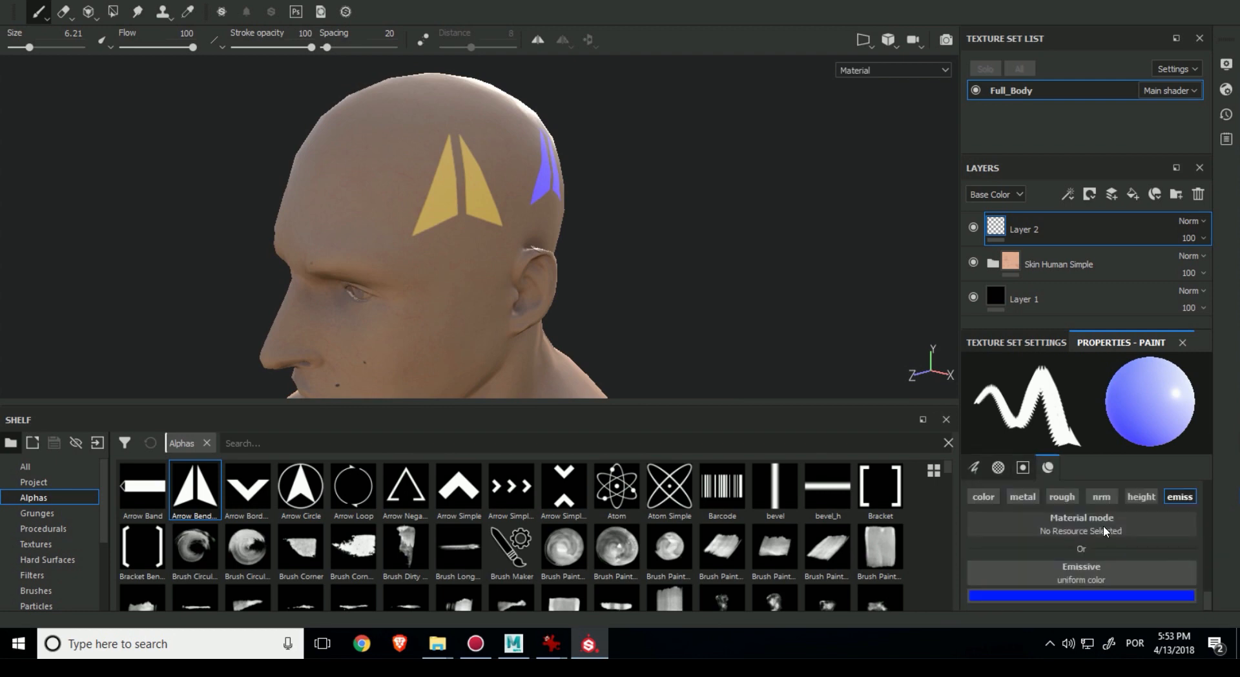
{"action": "left_click", "coordinate": [1226, 89]}
{"action": "mouse_move", "coordinate": [941, 301]}
{"action": "left_mouse_down"}
{"action": "mouse_move", "coordinate": [1124, 299]}
{"action": "mouse_move", "coordinate": [920, 294]}
{"action": "mouse_move", "coordinate": [967, 302]}
{"action": "mouse_move", "coordinate": [928, 300]}
{"action": "mouse_move", "coordinate": [949, 300]}
{"action": "left_mouse_up"}
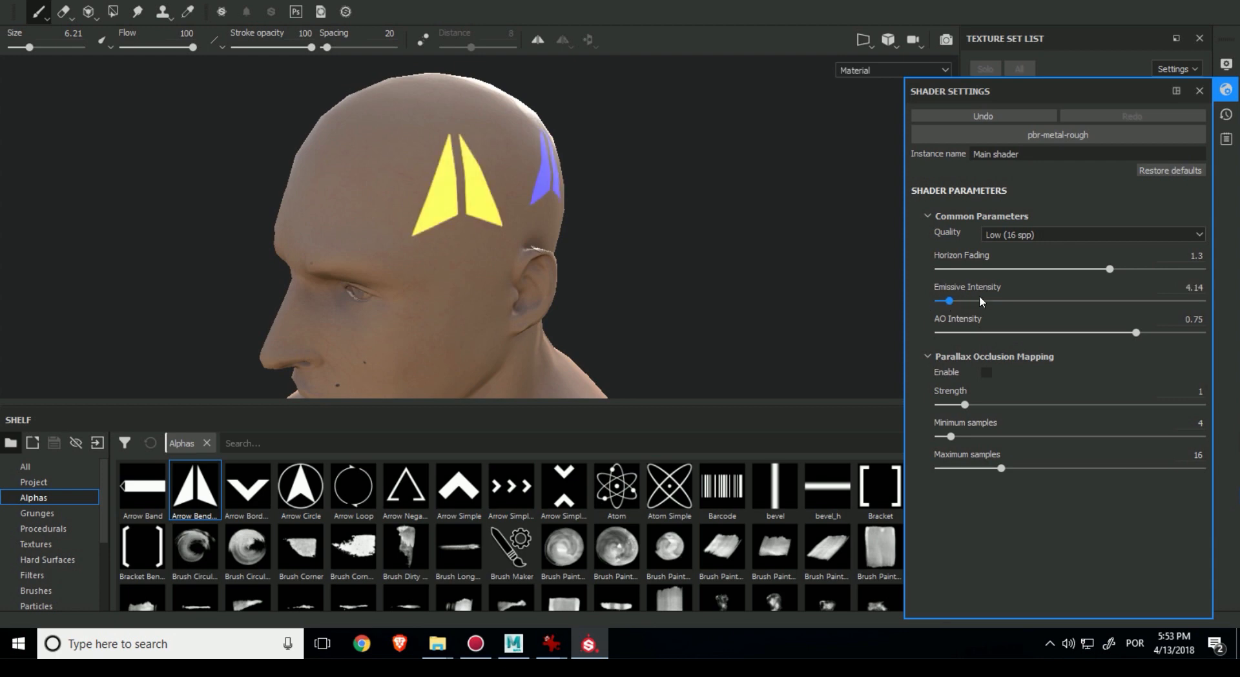
Lower the environment exposure in the display settings to -0.52 EV
{"action": "left_click", "coordinate": [1225, 115]}
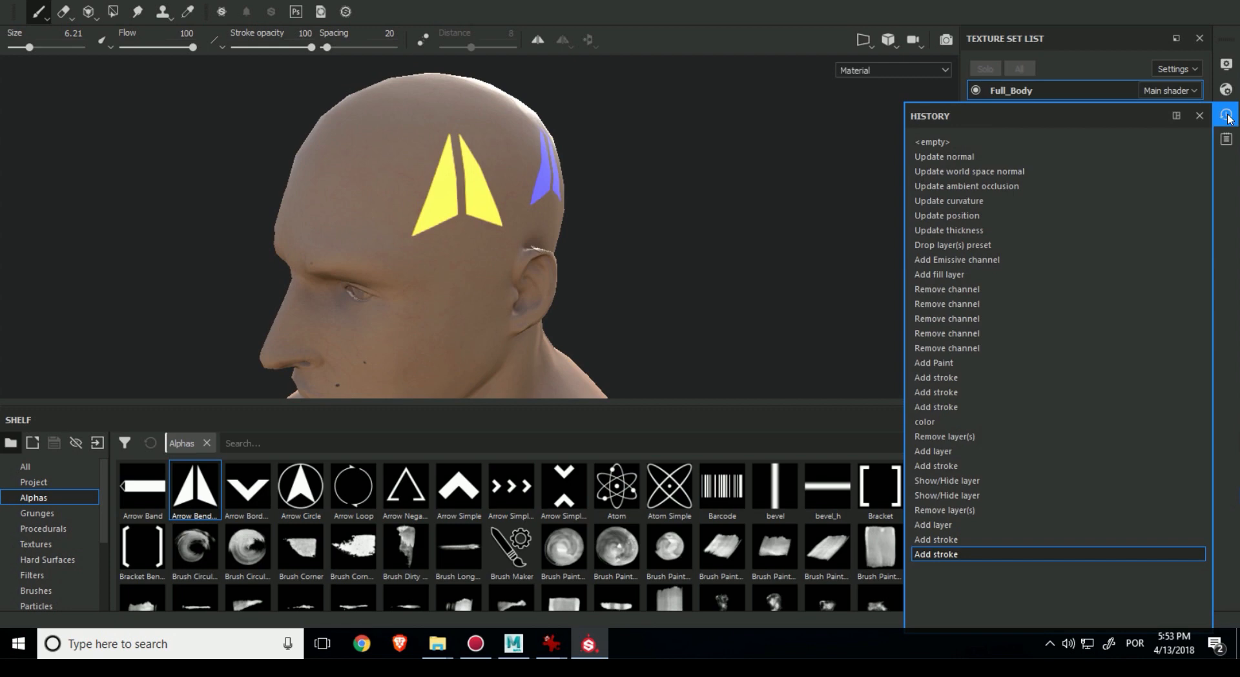
{"action": "left_click", "coordinate": [1224, 71]}
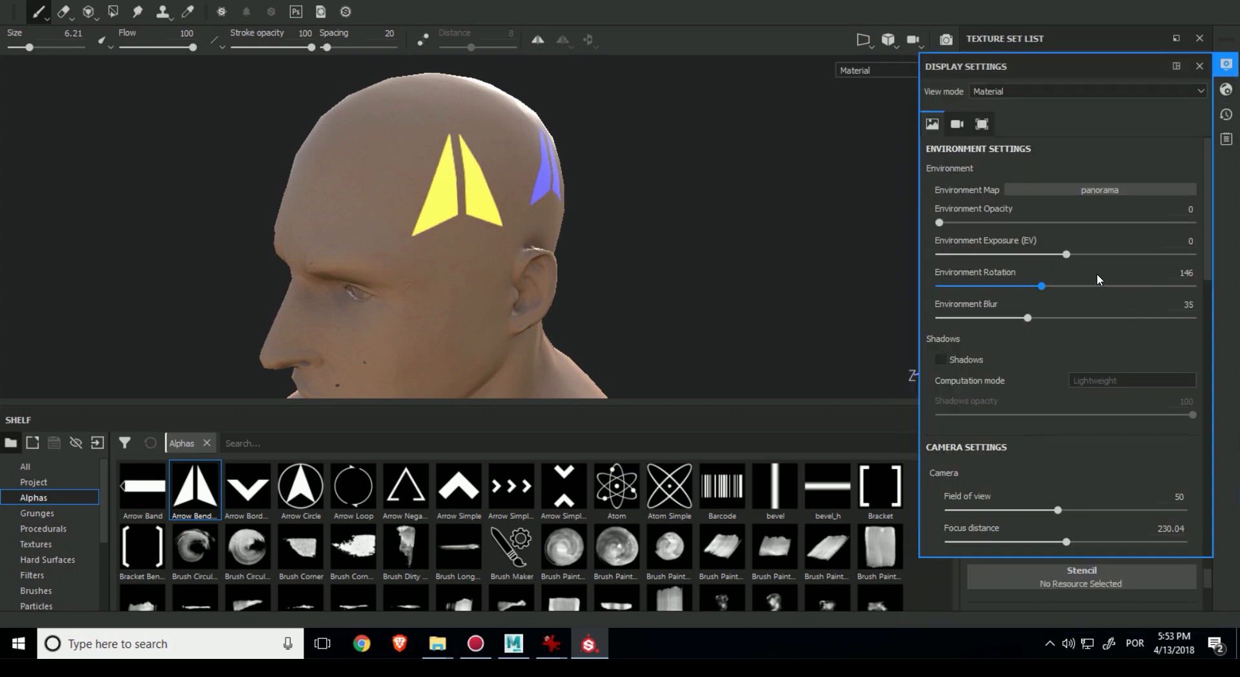
{"action": "mouse_move", "coordinate": [1073, 253]}
{"action": "left_mouse_down"}
{"action": "mouse_move", "coordinate": [940, 254]}
{"action": "mouse_move", "coordinate": [1059, 253]}
{"action": "left_mouse_up"}
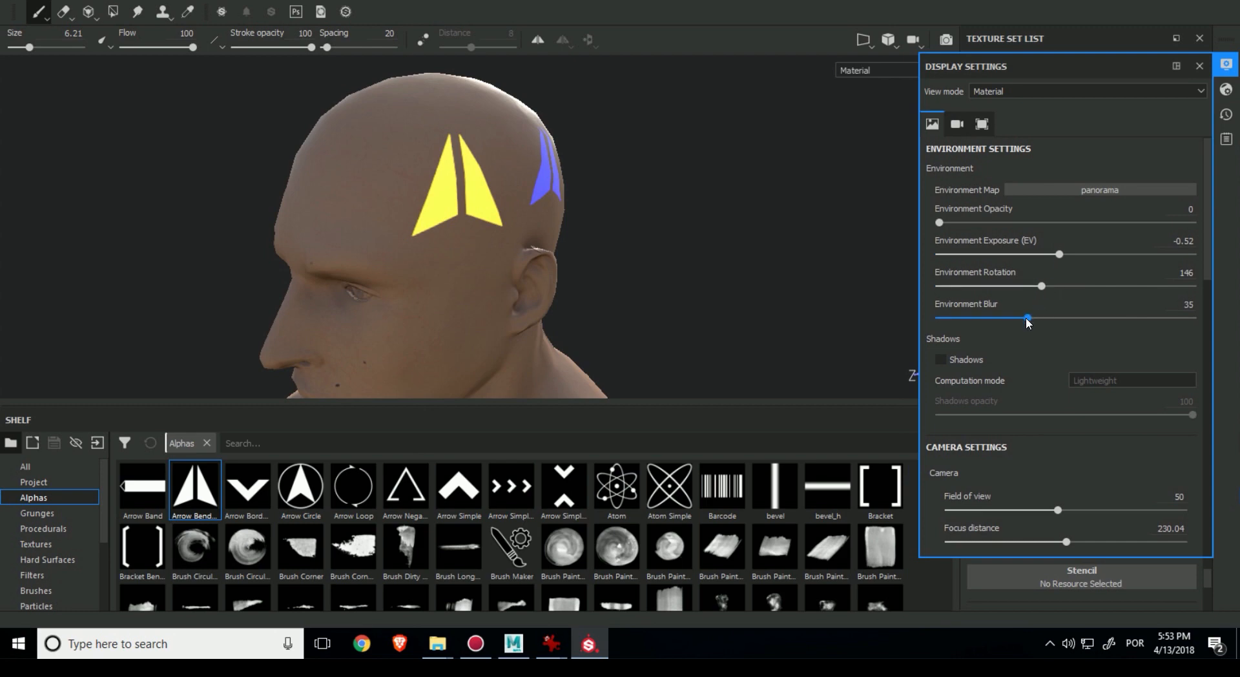
Activate the camera's post effects and enable Glare for the emissive stamps
{"action": "scroll", "coordinate": [1096, 428], "scroll_direction": "down", "scroll_amount": 3}
{"action": "scroll", "coordinate": [1095, 428], "scroll_direction": "down", "scroll_amount": 5}
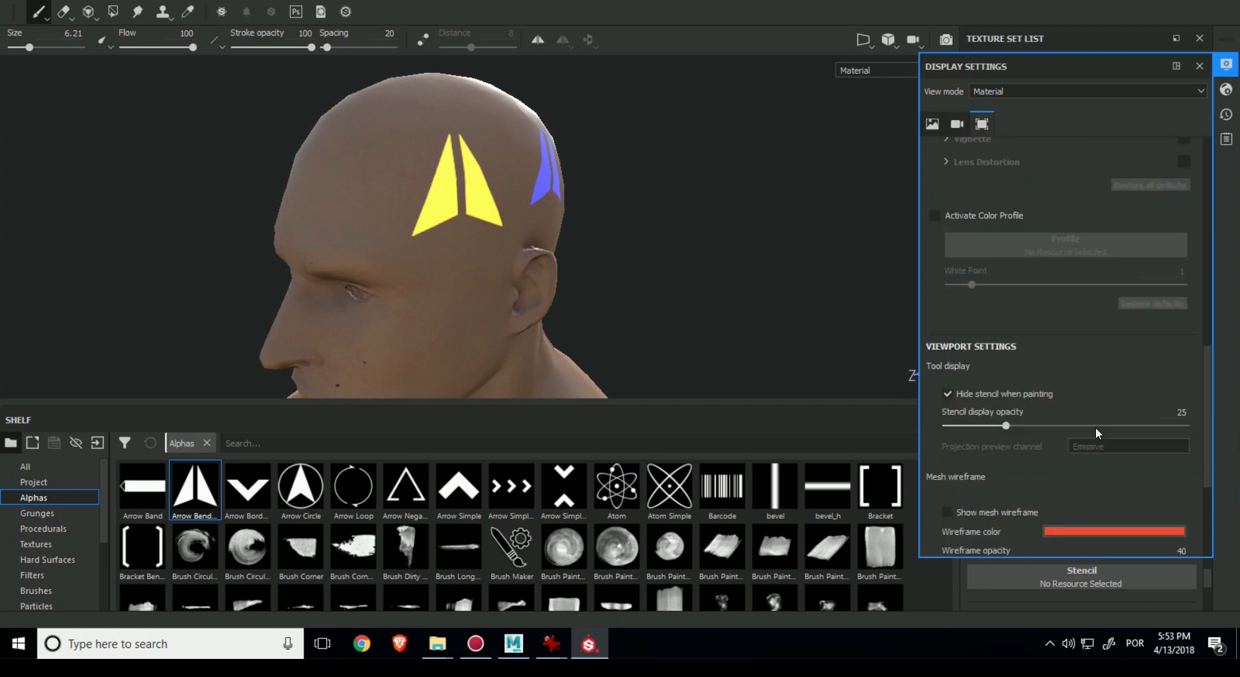
{"action": "scroll", "coordinate": [1058, 413], "scroll_direction": "up", "scroll_amount": 6}
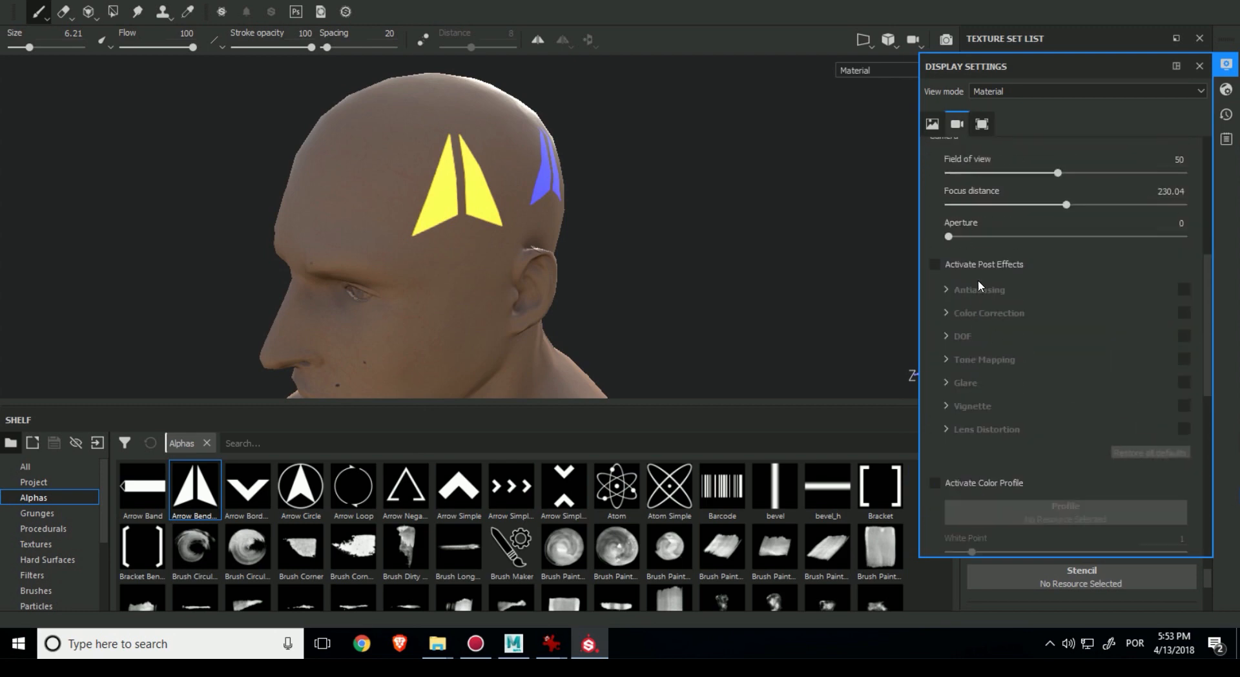
{"action": "left_click", "coordinate": [938, 263]}
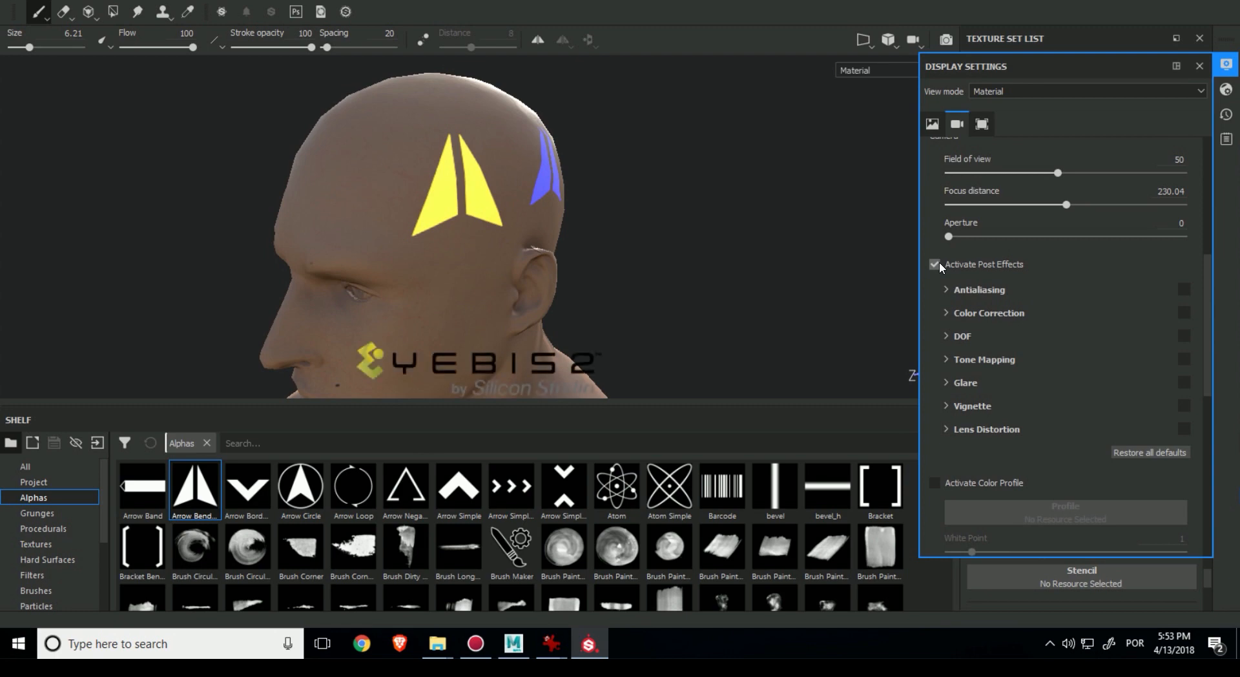
{"action": "left_click", "coordinate": [1184, 382]}
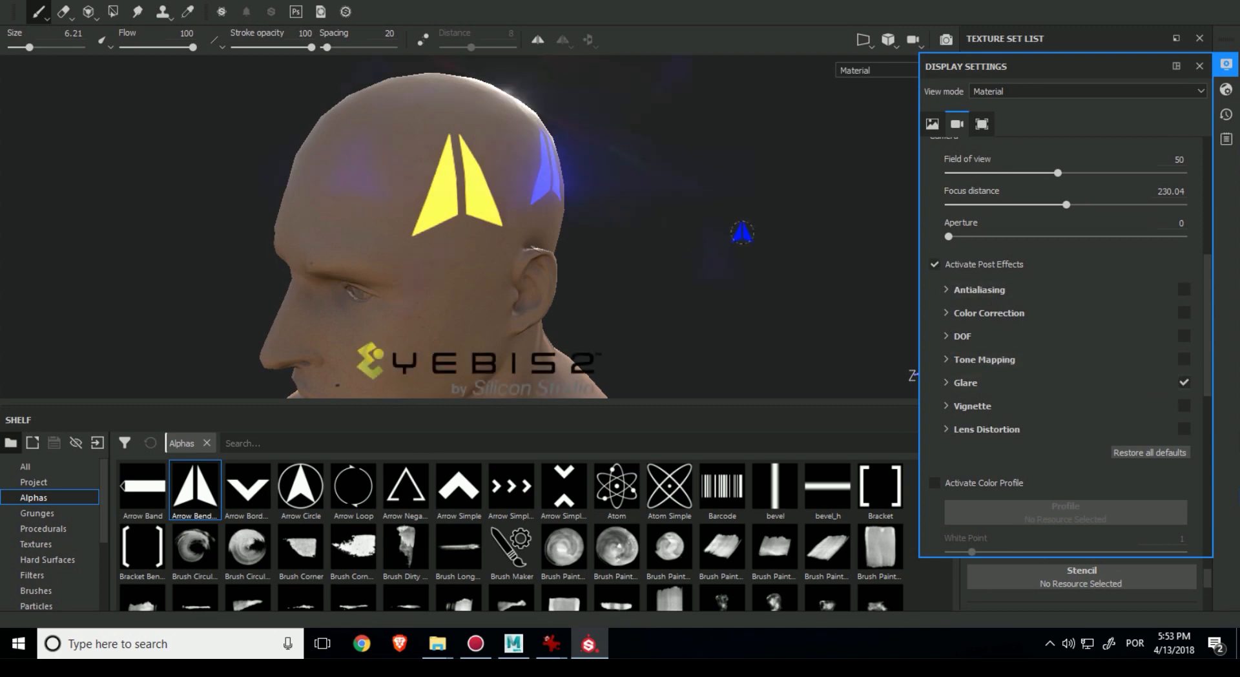
{"action": "left_click_drag", "start_coordinate": [742, 233], "coordinate": [595, 210], "text": "alt"}
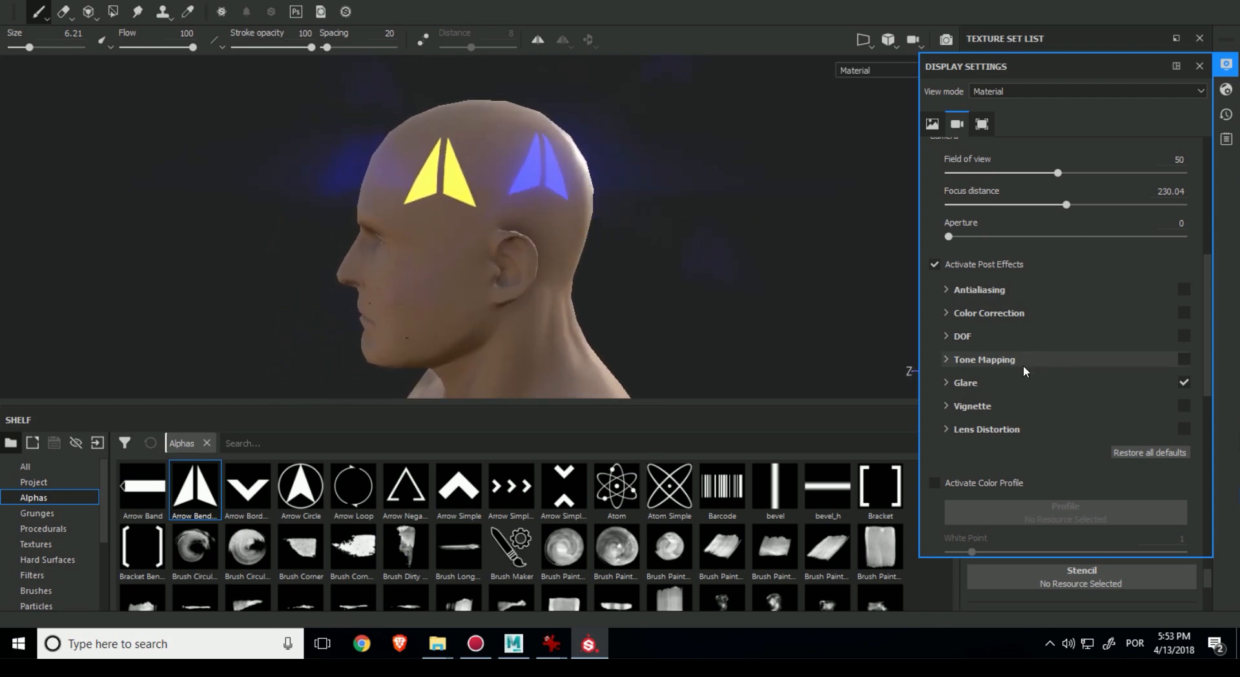
Set the glare's luminance to 2.71, threshold to 0.67 and remap factor to 2.53
{"action": "left_click", "coordinate": [945, 380]}
{"action": "scroll", "coordinate": [968, 371], "scroll_direction": "down", "scroll_amount": 2}
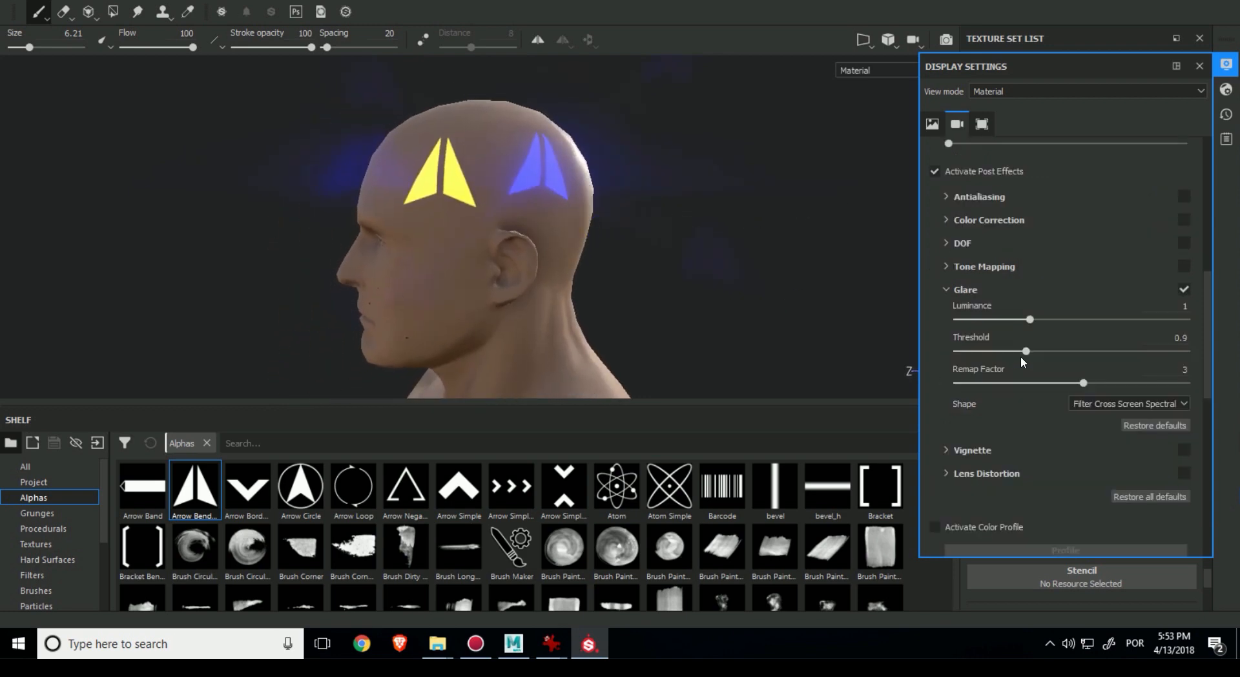
{"action": "left_click_drag", "start_coordinate": [1024, 352], "coordinate": [1075, 316]}
{"action": "mouse_move", "coordinate": [1084, 382]}
{"action": "left_mouse_down"}
{"action": "mouse_move", "coordinate": [966, 382]}
{"action": "mouse_move", "coordinate": [1072, 383]}
{"action": "left_mouse_up"}
{"action": "mouse_move", "coordinate": [704, 288]}
{"action": "left_mouse_down", "text": "alt"}
{"action": "mouse_move", "coordinate": [678, 292]}
{"action": "mouse_move", "coordinate": [762, 296]}
{"action": "mouse_move", "coordinate": [742, 277]}
{"action": "mouse_move", "coordinate": [380, 290]}
{"action": "mouse_move", "coordinate": [651, 362]}
{"action": "mouse_move", "coordinate": [728, 291]}
{"action": "mouse_move", "coordinate": [710, 304]}
{"action": "mouse_move", "coordinate": [706, 293]}
{"action": "left_mouse_up", "text": "alt"}
{"action": "right_click_drag", "start_coordinate": [702, 293], "coordinate": [685, 285], "text": "shift"}
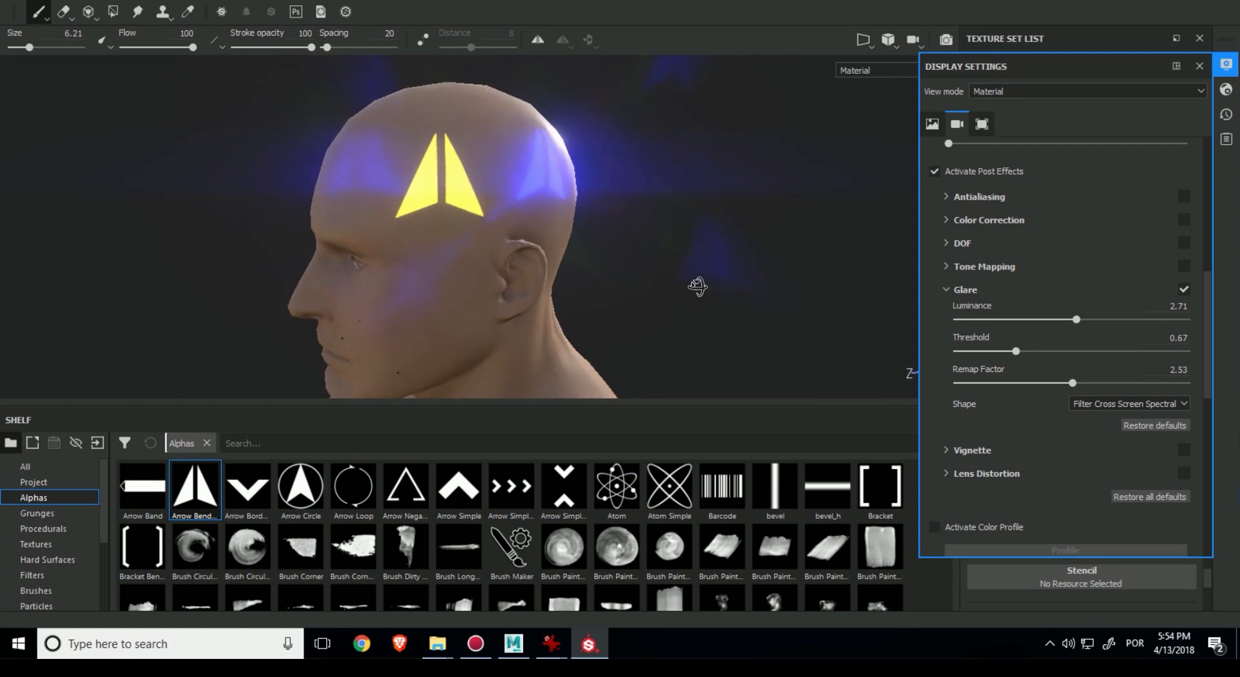
{"action": "left_click_drag", "start_coordinate": [697, 286], "coordinate": [667, 282], "text": "alt"}
{"action": "mouse_move", "coordinate": [668, 281]}
{"action": "right_mouse_down", "text": "shift"}
{"action": "mouse_move", "coordinate": [647, 271]}
{"action": "mouse_move", "coordinate": [689, 268]}
{"action": "mouse_move", "coordinate": [661, 263]}
{"action": "mouse_move", "coordinate": [672, 262]}
{"action": "right_mouse_up", "text": "shift"}
{"action": "mouse_move", "coordinate": [673, 263]}
{"action": "left_mouse_down", "text": "alt"}
{"action": "mouse_move", "coordinate": [783, 257]}
{"action": "mouse_move", "coordinate": [750, 287]}
{"action": "mouse_move", "coordinate": [640, 287]}
{"action": "mouse_move", "coordinate": [699, 308]}
{"action": "left_mouse_up", "text": "alt"}
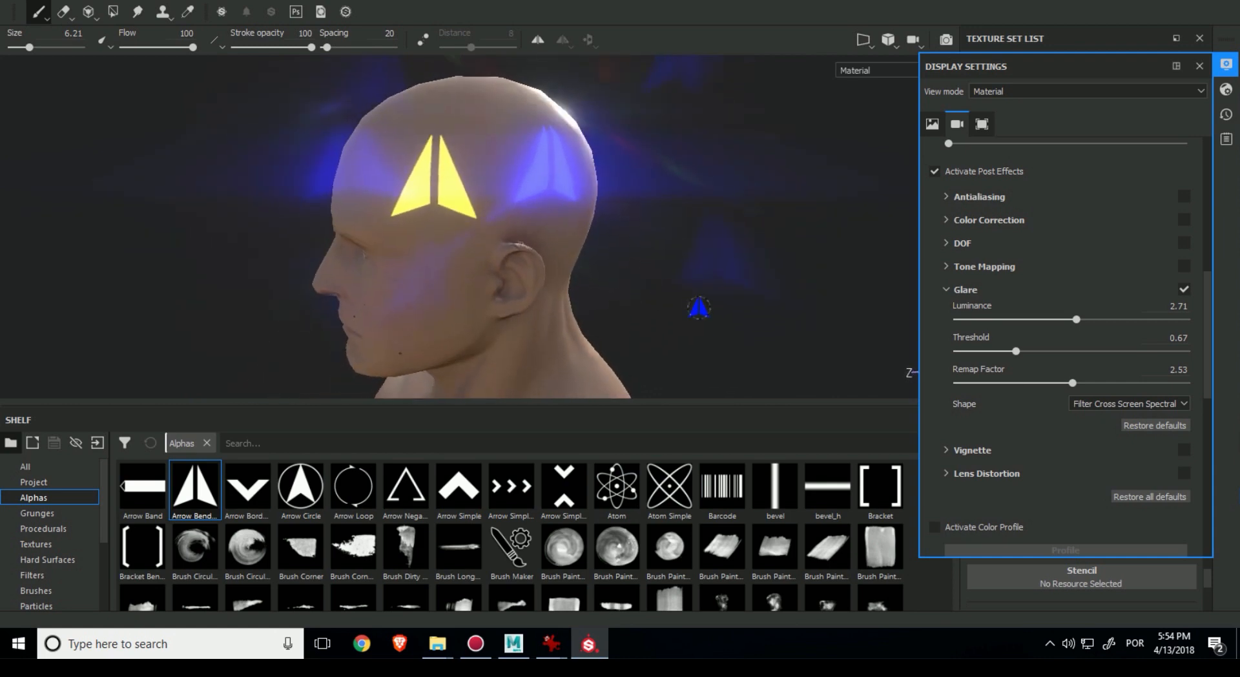
Try the Bloom, Lens Flare, Standard, After Image and Vertical Streak glare shapes on the head
{"action": "left_click", "coordinate": [1134, 402]}
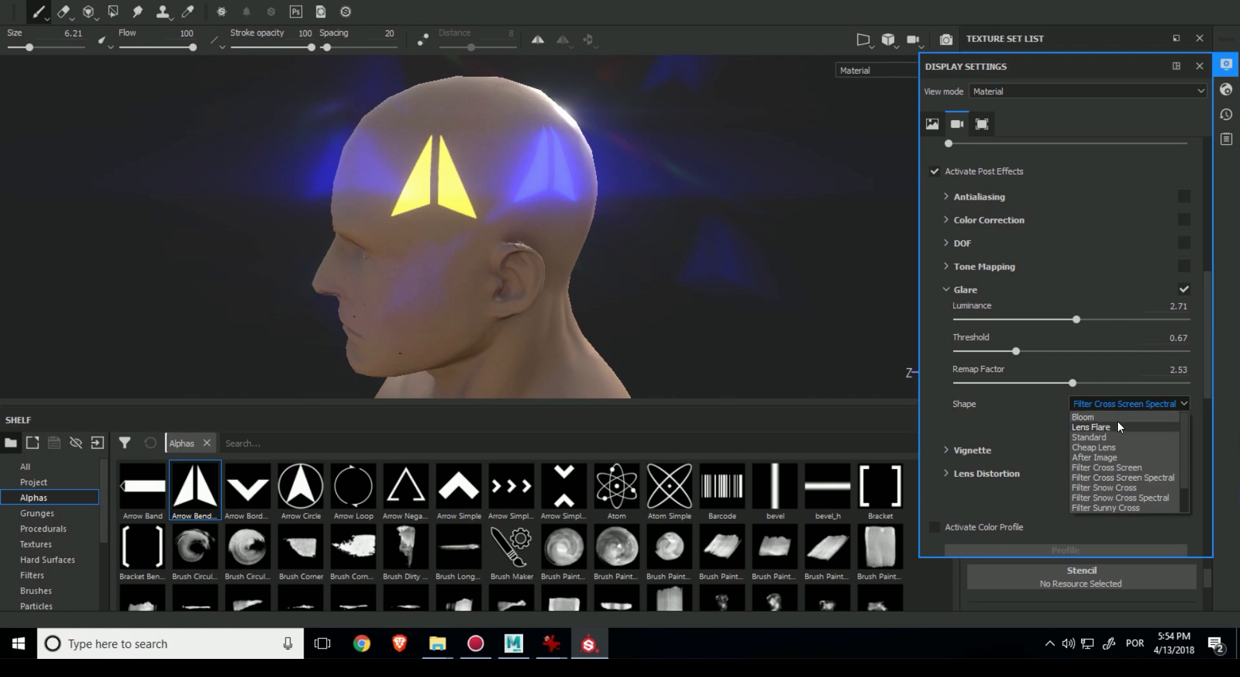
{"action": "left_click", "coordinate": [1117, 417]}
{"action": "left_click_drag", "start_coordinate": [785, 305], "coordinate": [842, 302], "text": "alt"}
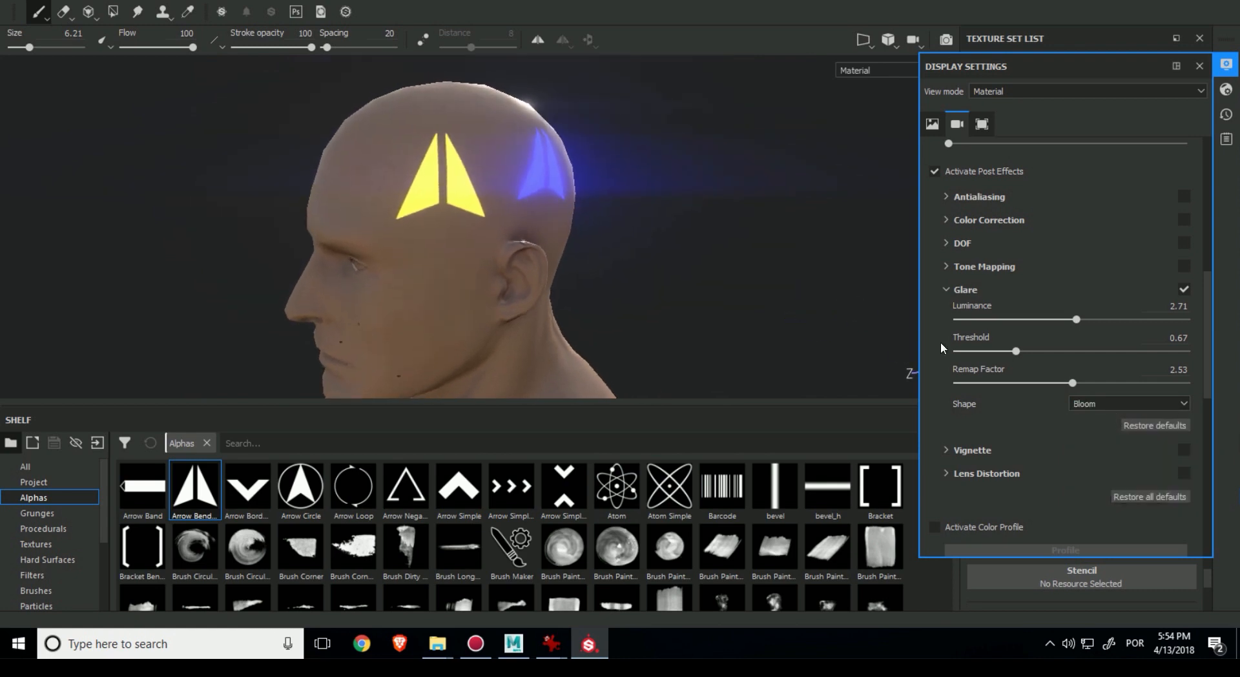
{"action": "left_click", "coordinate": [1149, 398]}
{"action": "left_click", "coordinate": [1129, 425]}
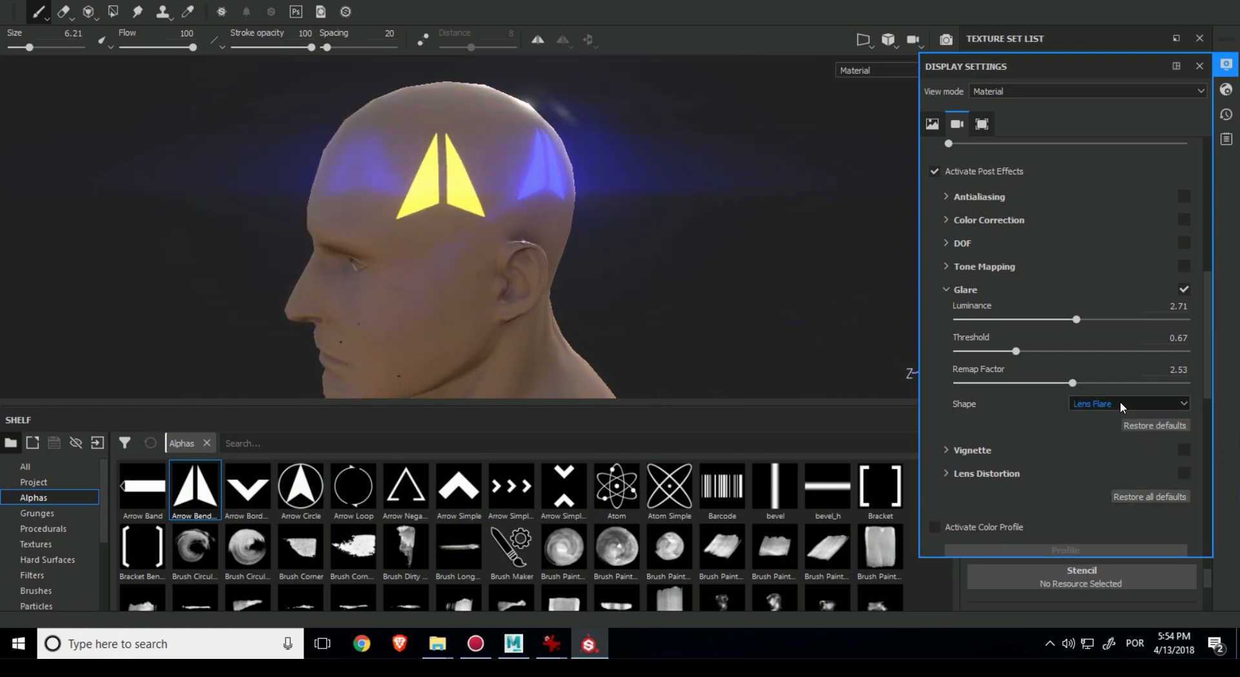
{"action": "left_click", "coordinate": [1120, 401]}
{"action": "left_click", "coordinate": [1116, 434]}
{"action": "left_click", "coordinate": [1121, 404]}
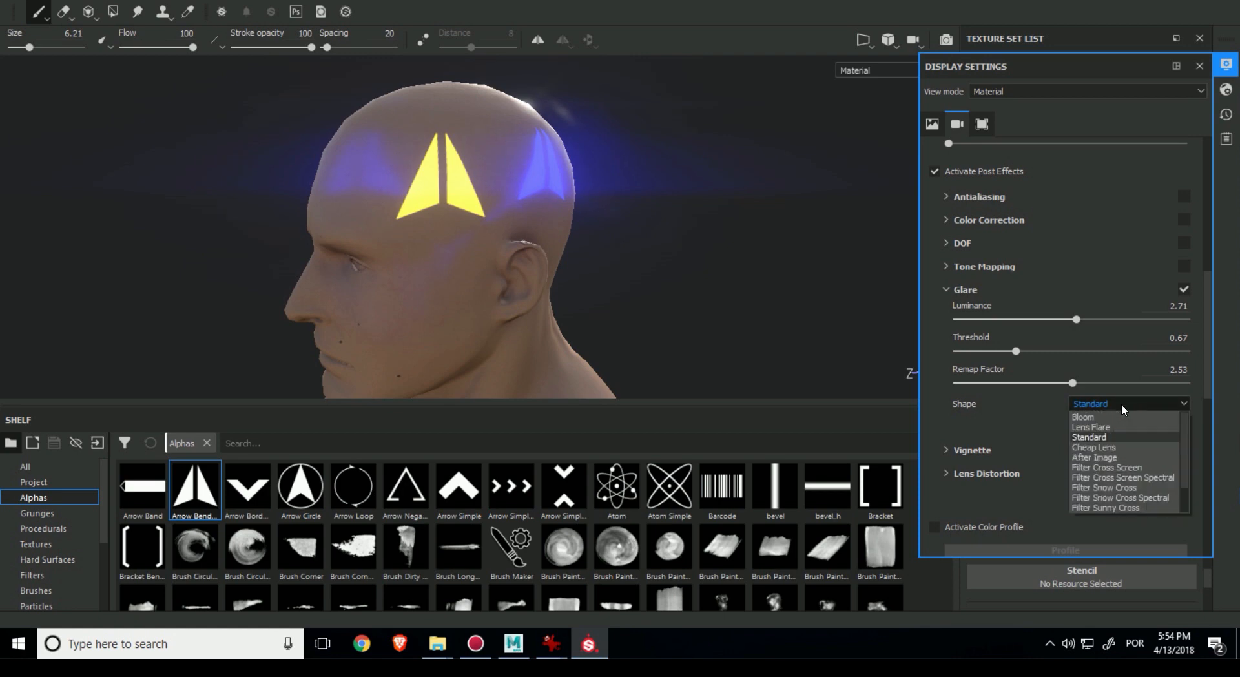
{"action": "left_click", "coordinate": [1113, 455]}
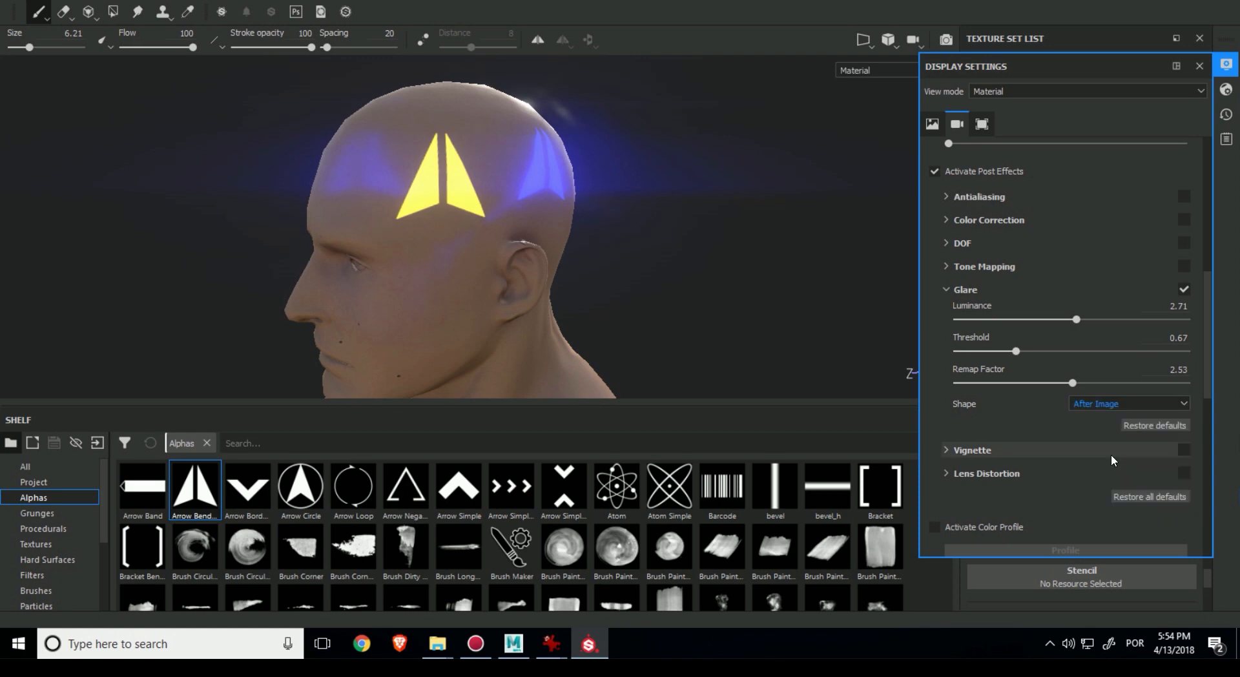
{"action": "left_click", "coordinate": [1117, 402]}
{"action": "scroll", "coordinate": [1118, 494], "scroll_direction": "down", "scroll_amount": 2}
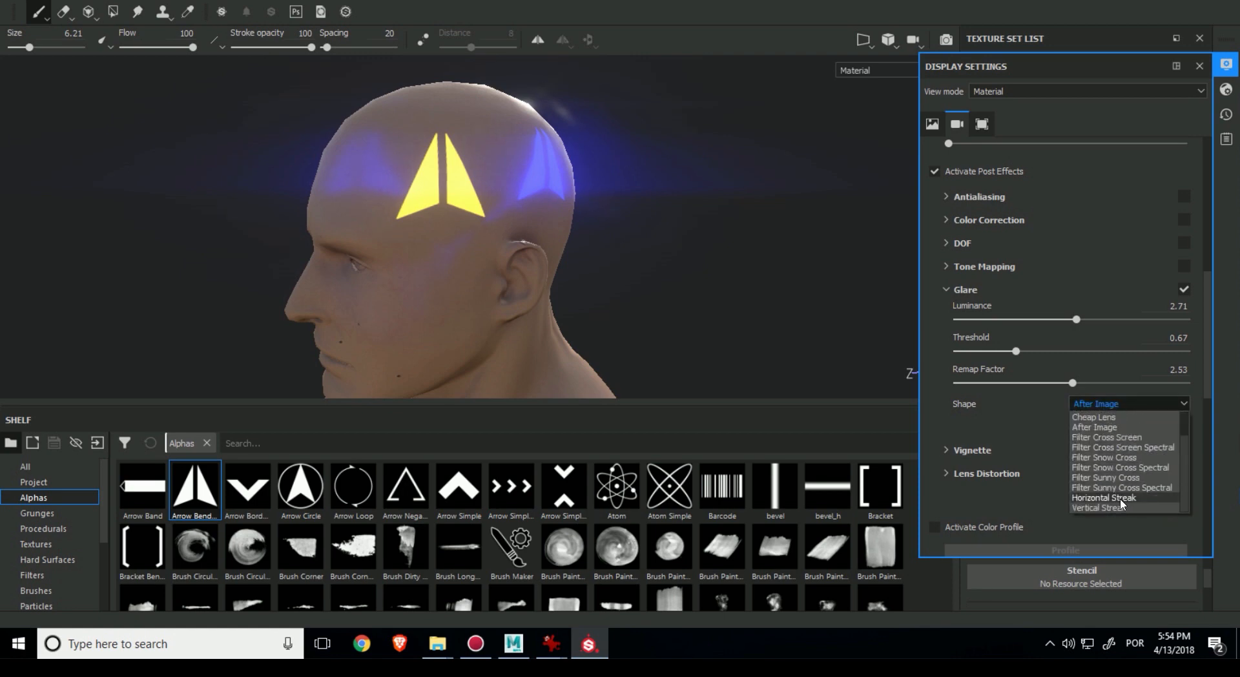
{"action": "left_click", "coordinate": [1113, 502]}
{"action": "mouse_move", "coordinate": [678, 291]}
{"action": "left_mouse_down", "text": "alt"}
{"action": "mouse_move", "coordinate": [595, 274]}
{"action": "mouse_move", "coordinate": [581, 288]}
{"action": "mouse_move", "coordinate": [628, 301]}
{"action": "mouse_move", "coordinate": [659, 289]}
{"action": "left_mouse_up", "text": "alt"}
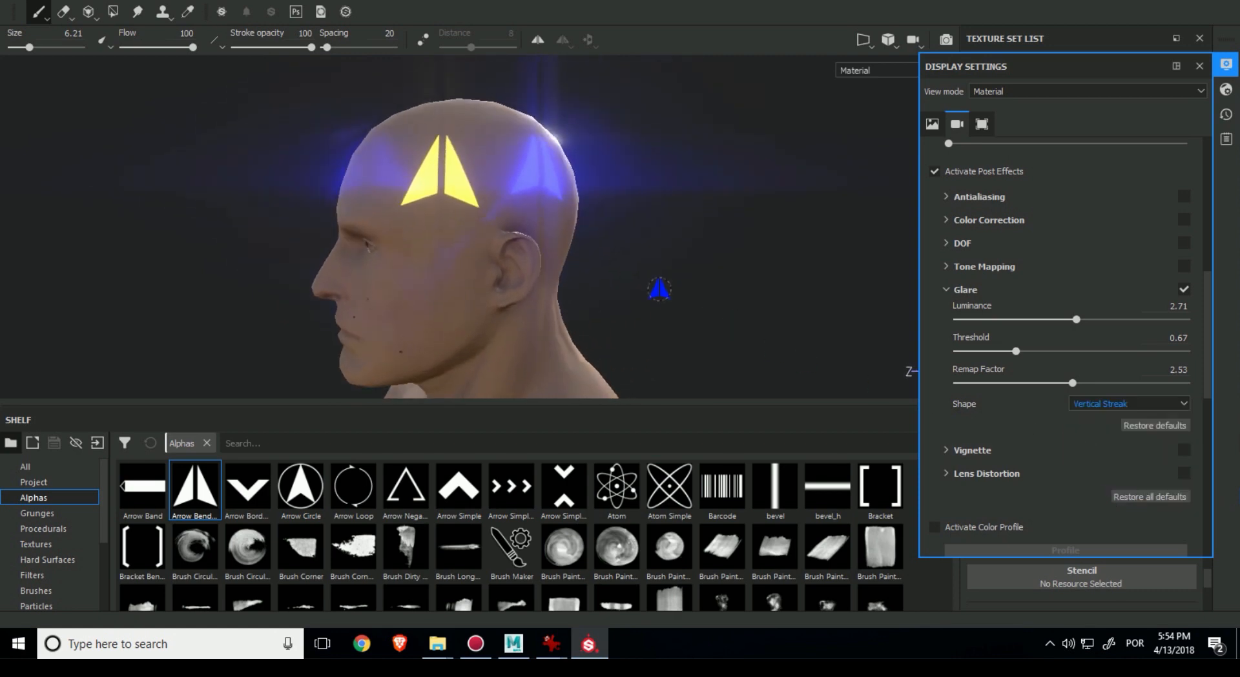
Set the glare shape to Bloom, then deactivate the post effects and close the display settings
{"action": "left_click", "coordinate": [1138, 404]}
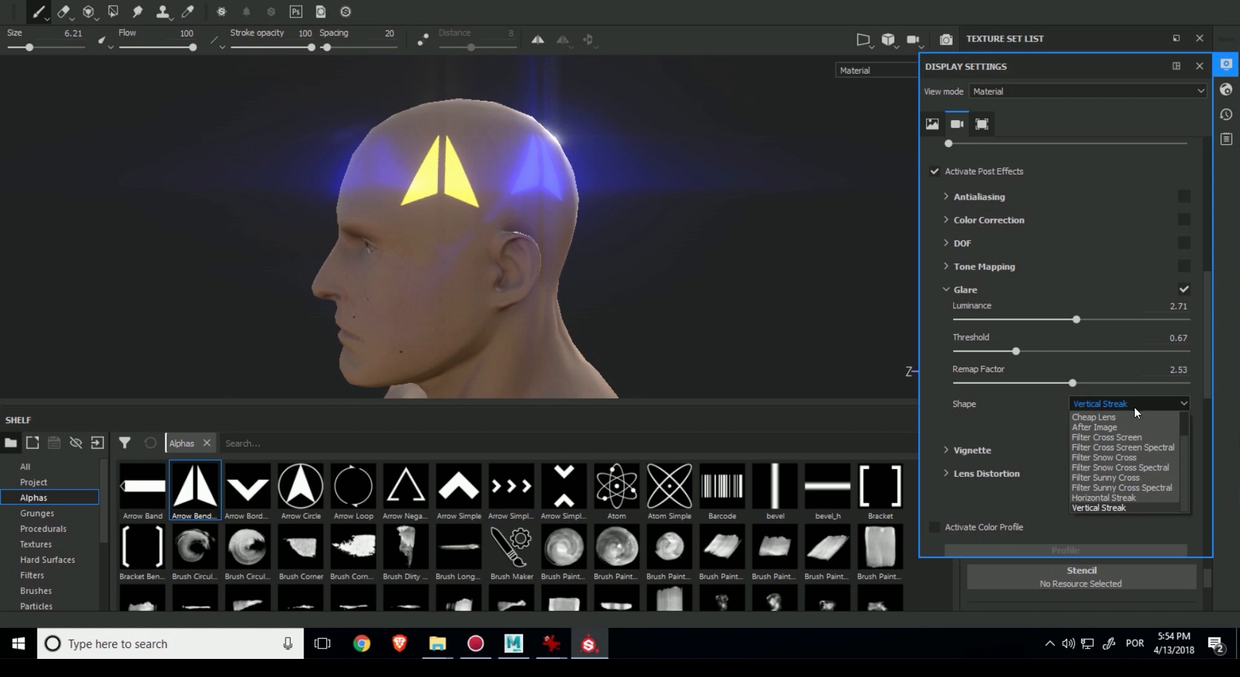
{"action": "scroll", "coordinate": [1134, 416], "scroll_direction": "up", "scroll_amount": 5}
{"action": "left_click", "coordinate": [1107, 418]}
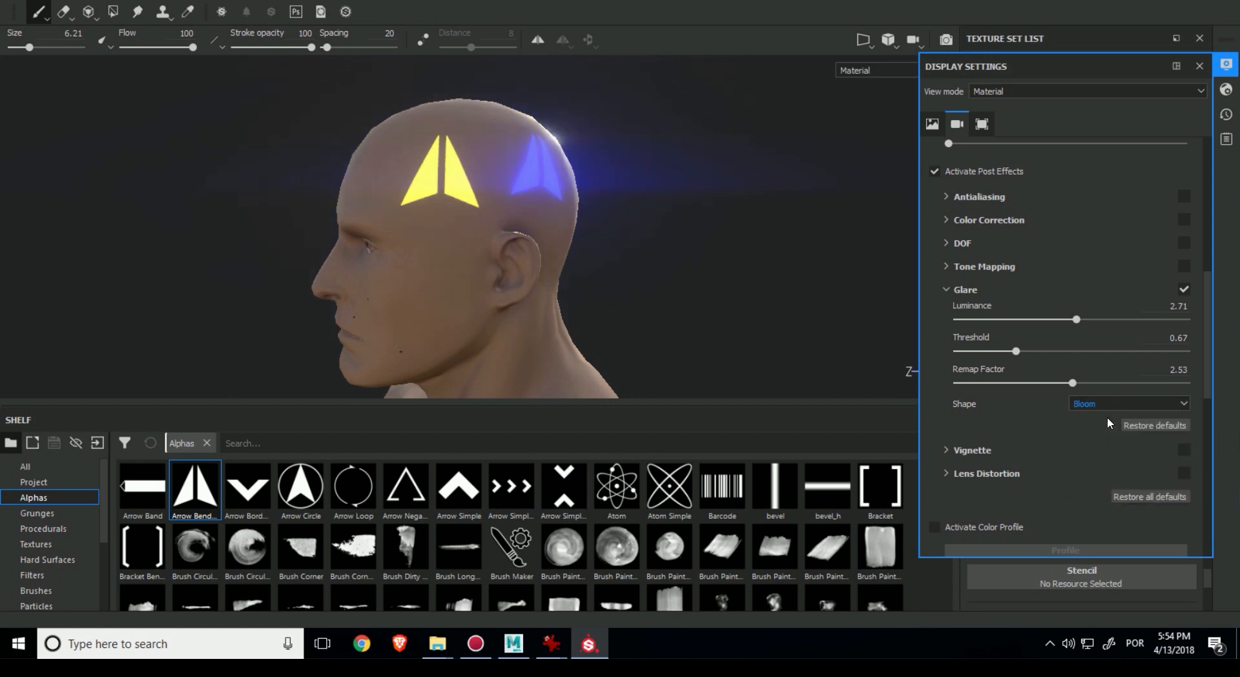
{"action": "mouse_move", "coordinate": [718, 244]}
{"action": "left_mouse_down", "text": "alt"}
{"action": "mouse_move", "coordinate": [637, 297]}
{"action": "mouse_move", "coordinate": [665, 257]}
{"action": "mouse_move", "coordinate": [680, 264]}
{"action": "mouse_move", "coordinate": [689, 179]}
{"action": "left_mouse_up", "text": "alt"}
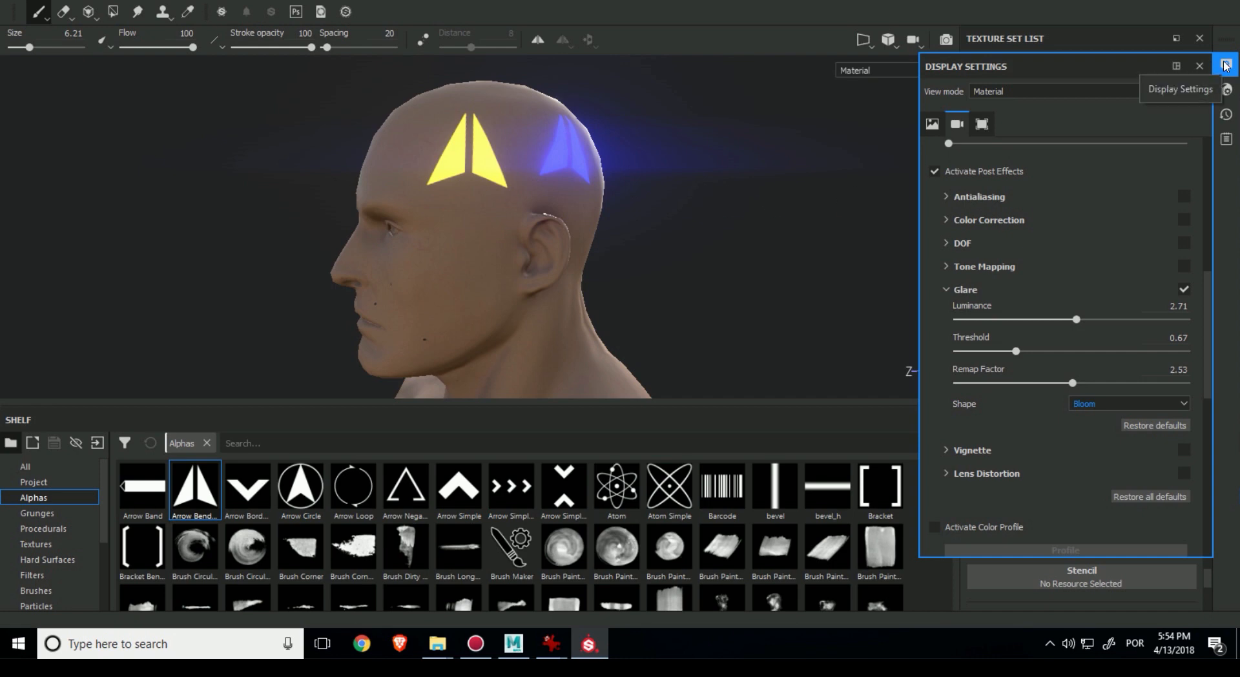
{"action": "left_click", "coordinate": [934, 171]}
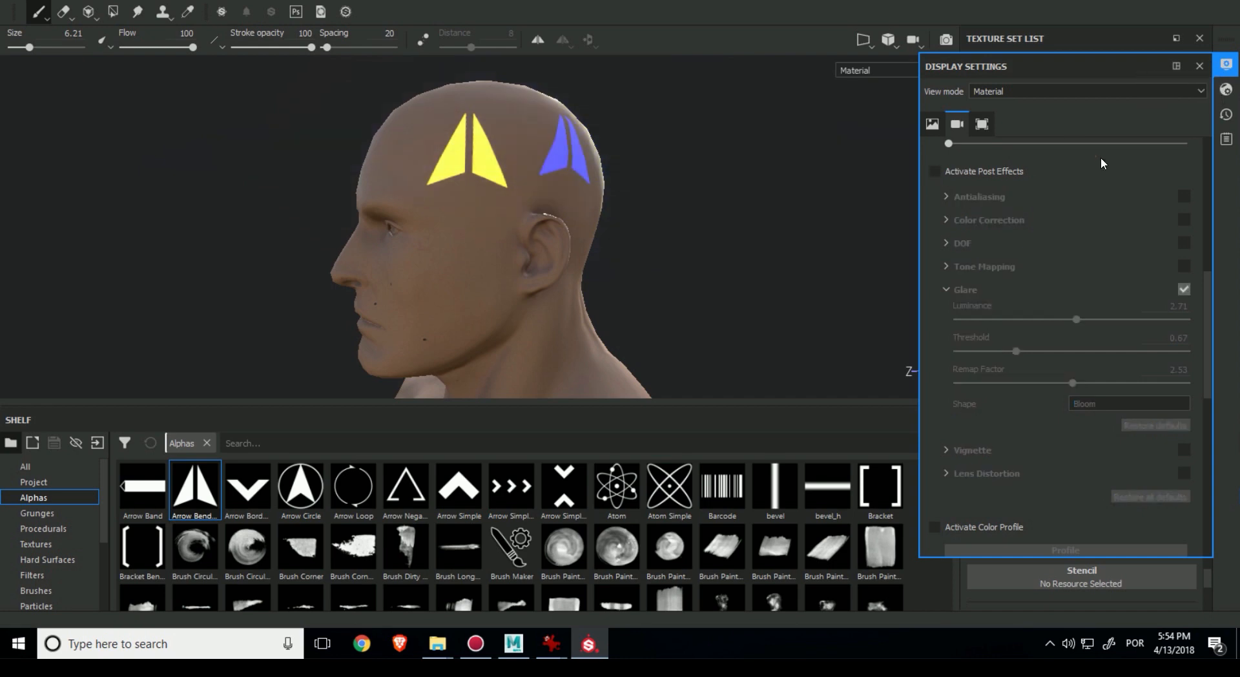
{"action": "left_click", "coordinate": [1227, 64]}
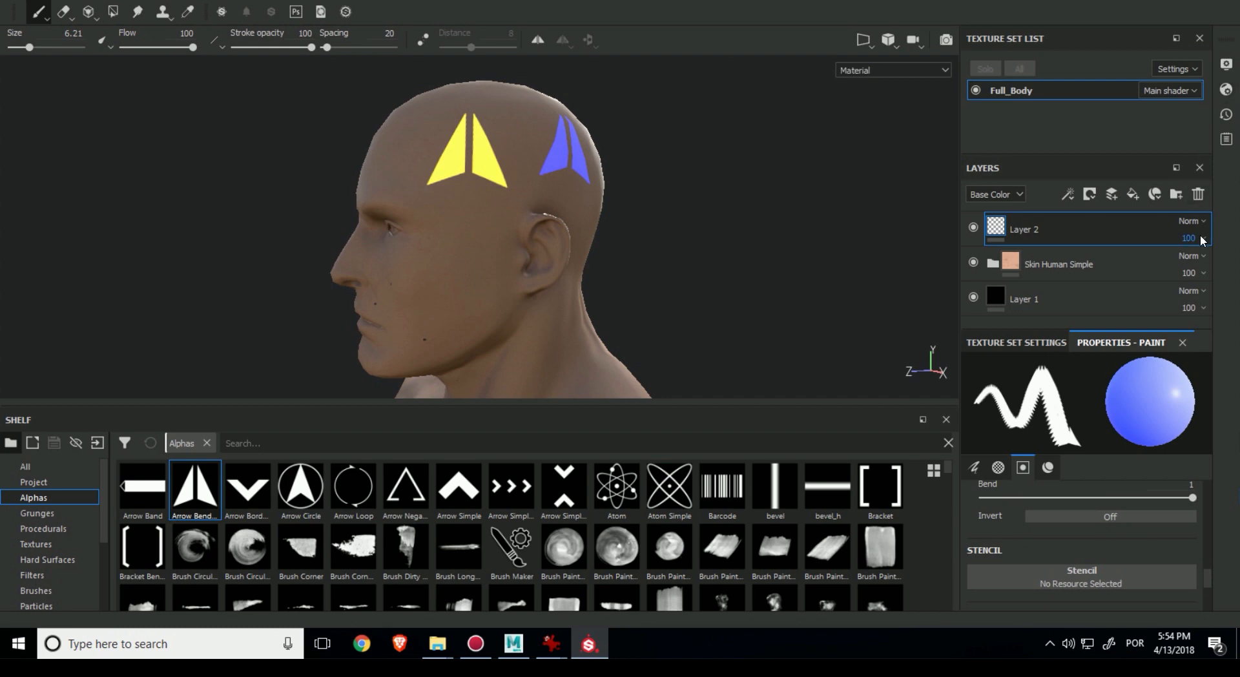
Examine the character from the front and review the texture set's channels and baked mesh maps
{"action": "left_click_drag", "start_coordinate": [666, 282], "coordinate": [833, 282], "text": "alt"}
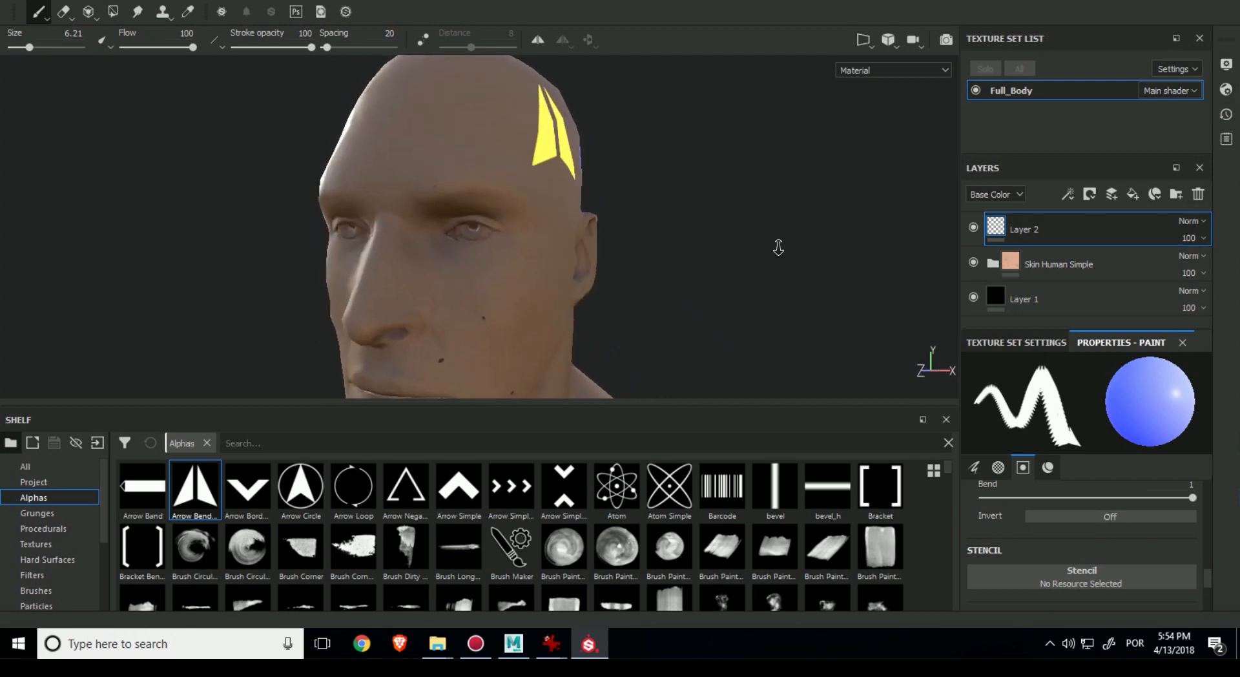
{"action": "right_click_drag", "start_coordinate": [777, 246], "coordinate": [725, 297], "text": "alt"}
{"action": "middle_click_drag", "start_coordinate": [724, 306], "coordinate": [704, 188], "text": "alt"}
{"action": "left_click_drag", "start_coordinate": [707, 197], "coordinate": [736, 209], "text": "alt"}
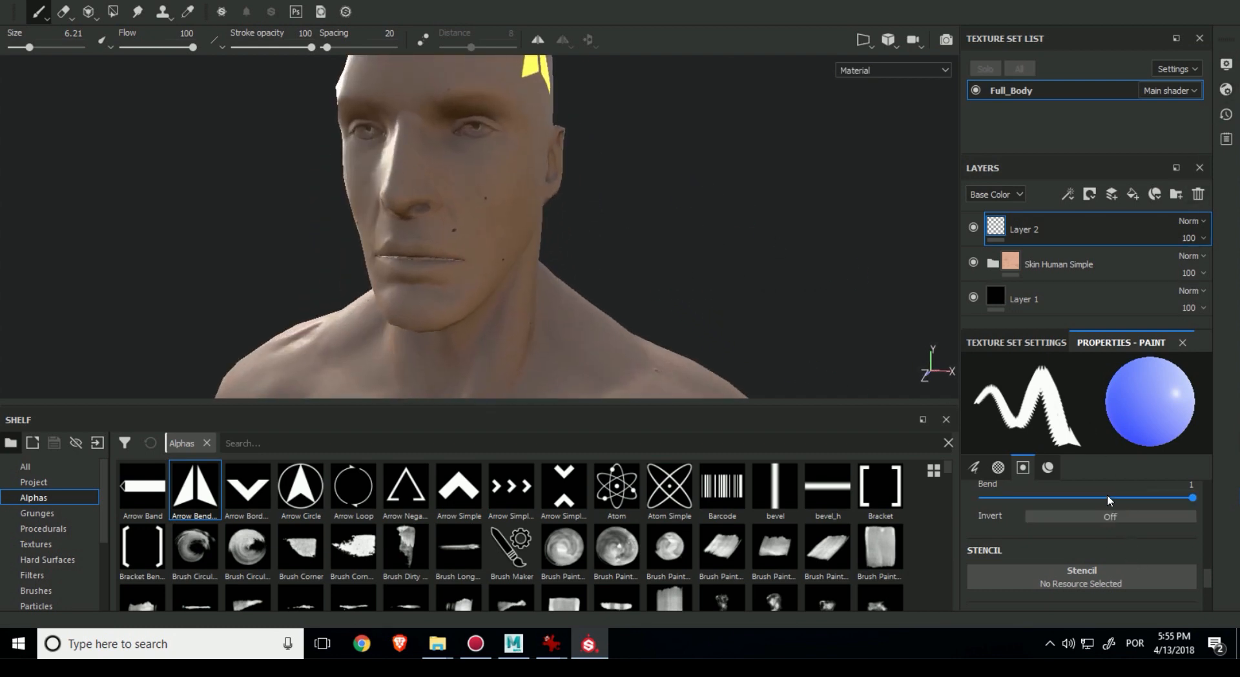
{"action": "left_click", "coordinate": [1023, 344]}
{"action": "scroll", "coordinate": [1124, 464], "scroll_direction": "down", "scroll_amount": 5}
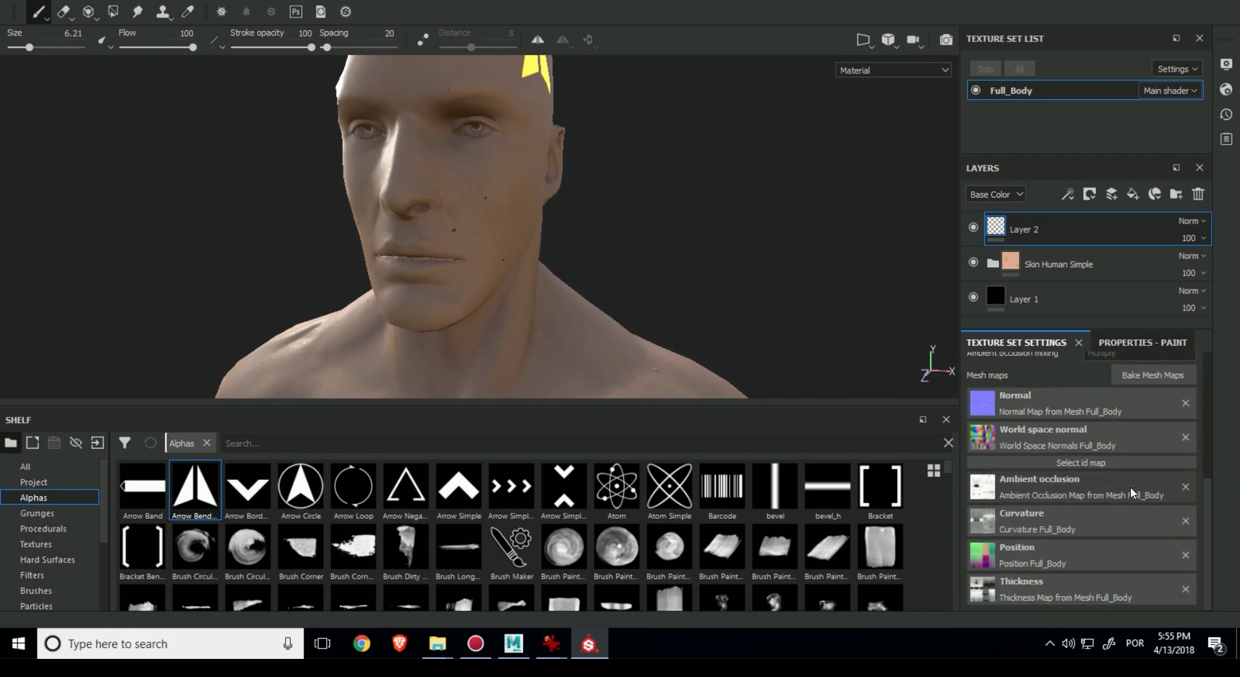
{"action": "scroll", "coordinate": [1114, 506], "scroll_direction": "up", "scroll_amount": 5}
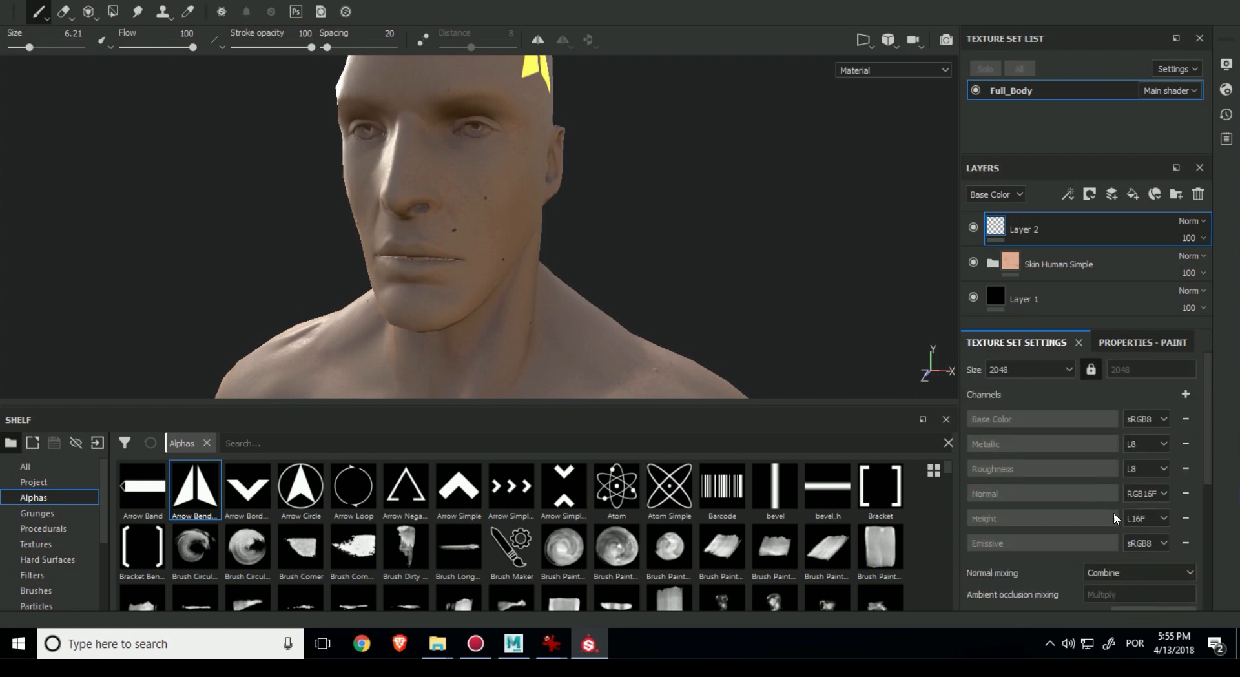
{"action": "right_click_drag", "start_coordinate": [824, 290], "coordinate": [653, 218], "text": "alt"}
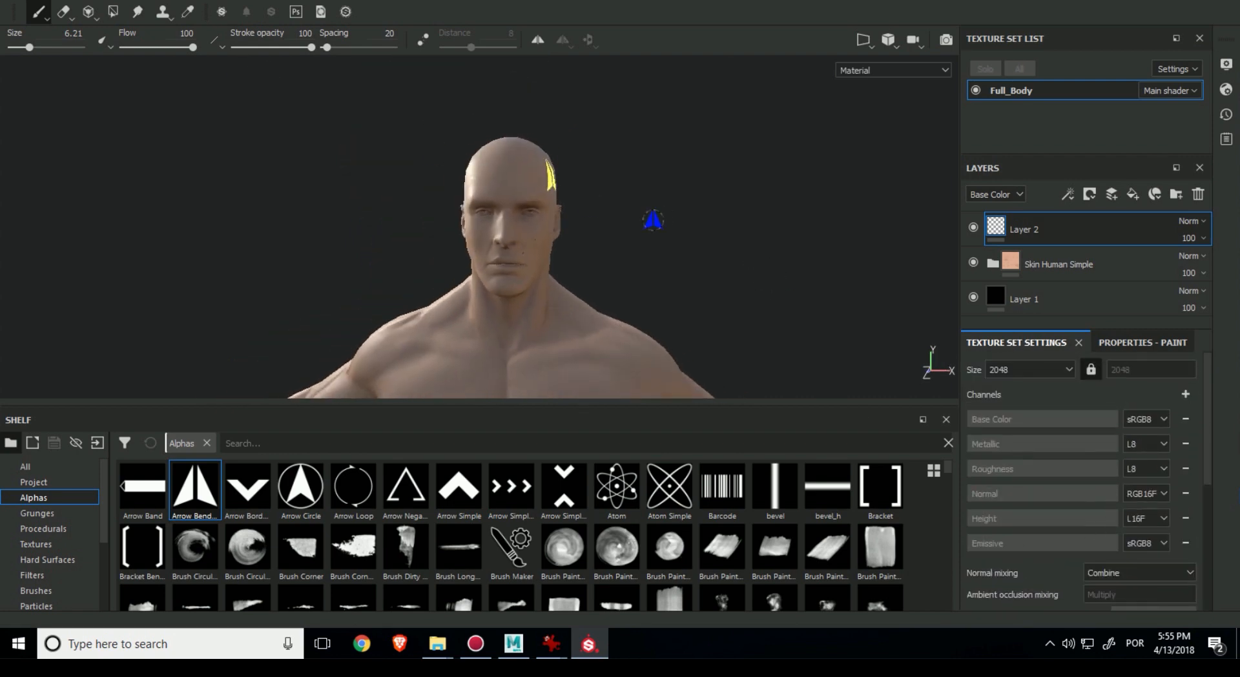
{"action": "left_click_drag", "start_coordinate": [653, 218], "coordinate": [634, 240], "text": "alt"}
{"action": "mouse_move", "coordinate": [634, 241]}
{"action": "middle_mouse_down", "text": "alt"}
{"action": "mouse_move", "coordinate": [624, 197]}
{"action": "mouse_move", "coordinate": [671, 291]}
{"action": "mouse_move", "coordinate": [642, 245]}
{"action": "middle_mouse_up", "text": "alt"}
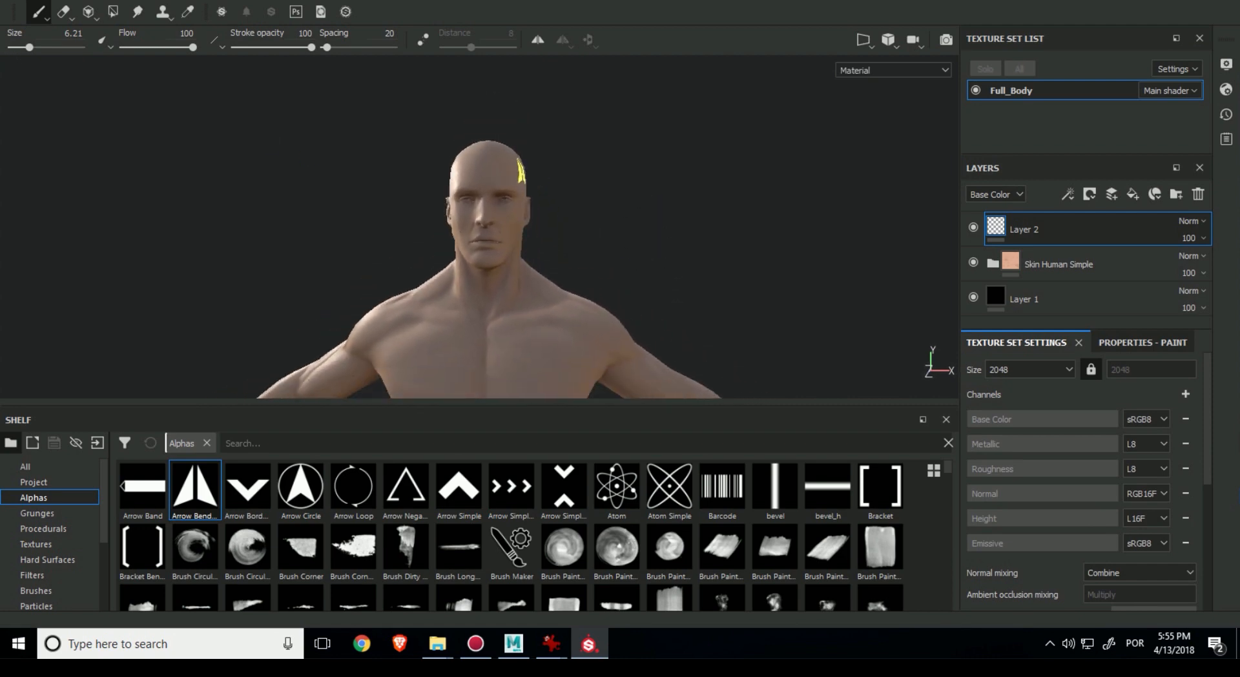
Open the texture export dialog and choose the Marmoset Toolbag 3 export config
{"action": "left_click", "coordinate": [9, 1]}
{"action": "left_click", "coordinate": [48, 246]}
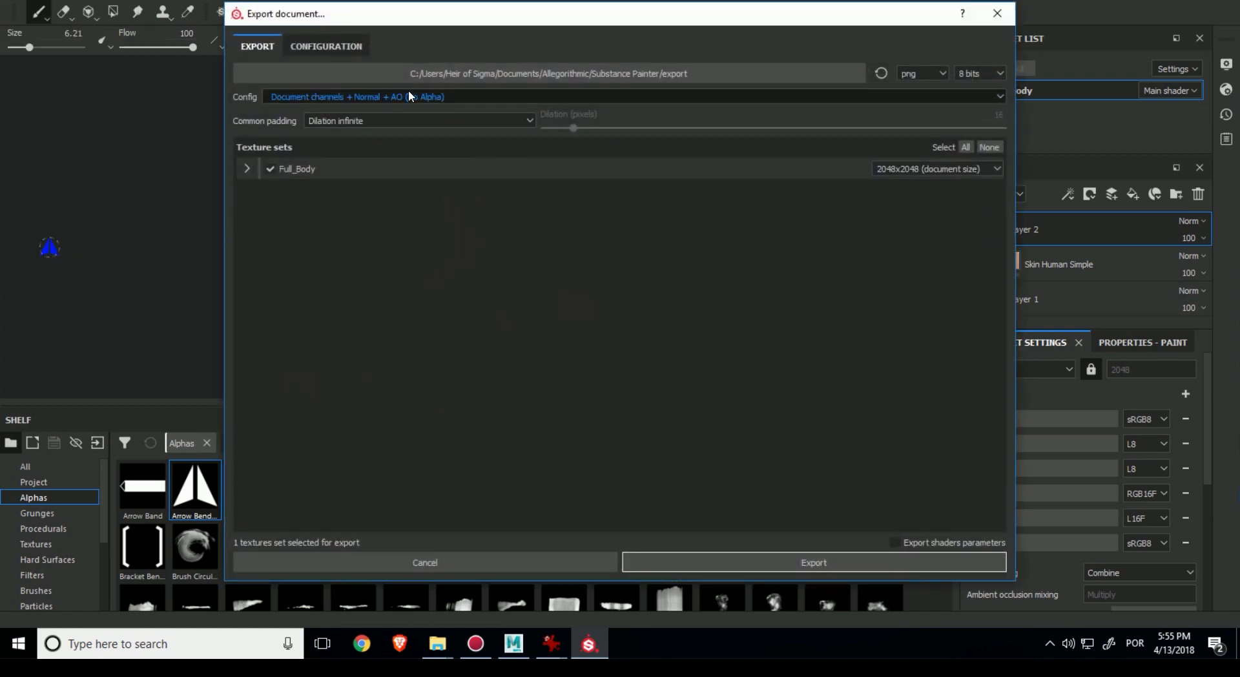
{"action": "left_click", "coordinate": [367, 98]}
{"action": "left_click", "coordinate": [372, 170]}
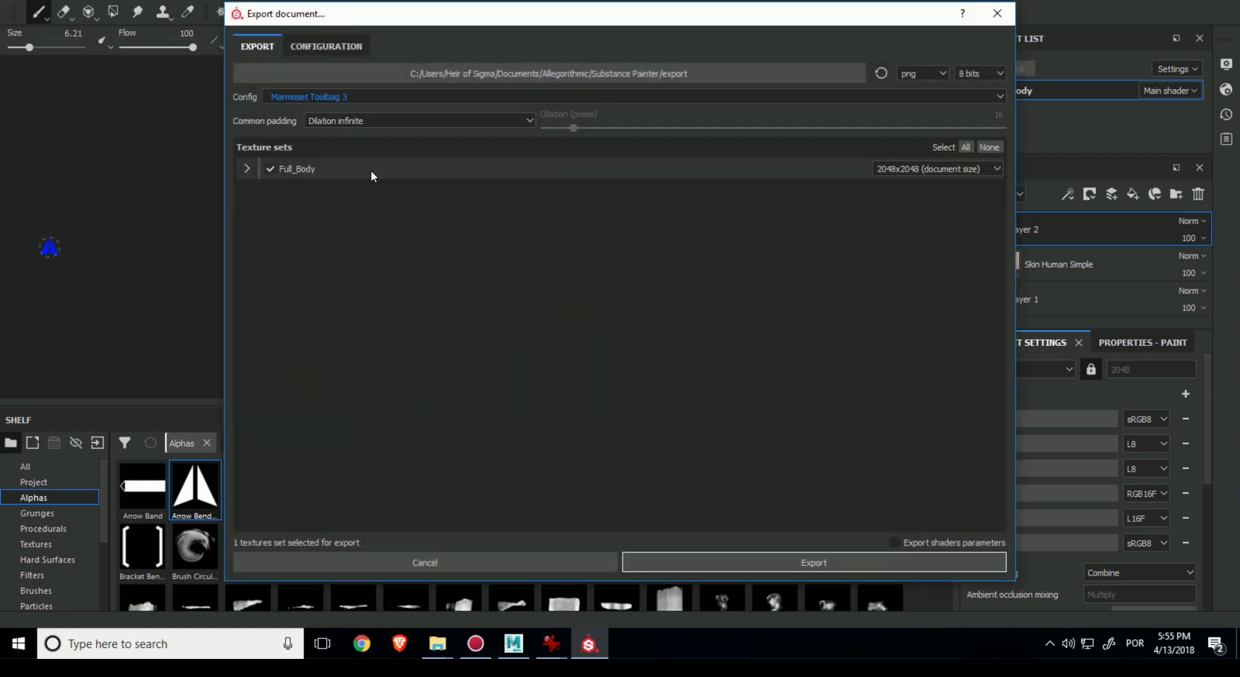
Review the output maps defined in the Marmoset Toolbag 3 export preset, then return to the export settings
{"action": "left_click", "coordinate": [326, 46]}
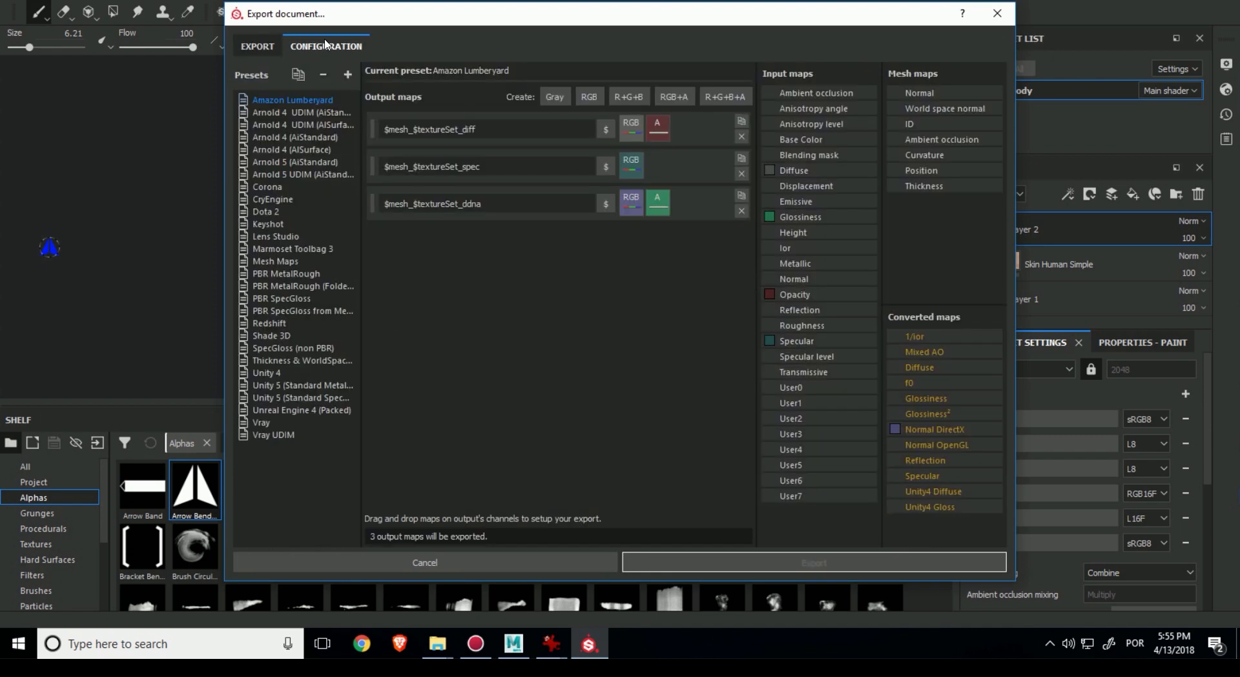
{"action": "left_click", "coordinate": [305, 248]}
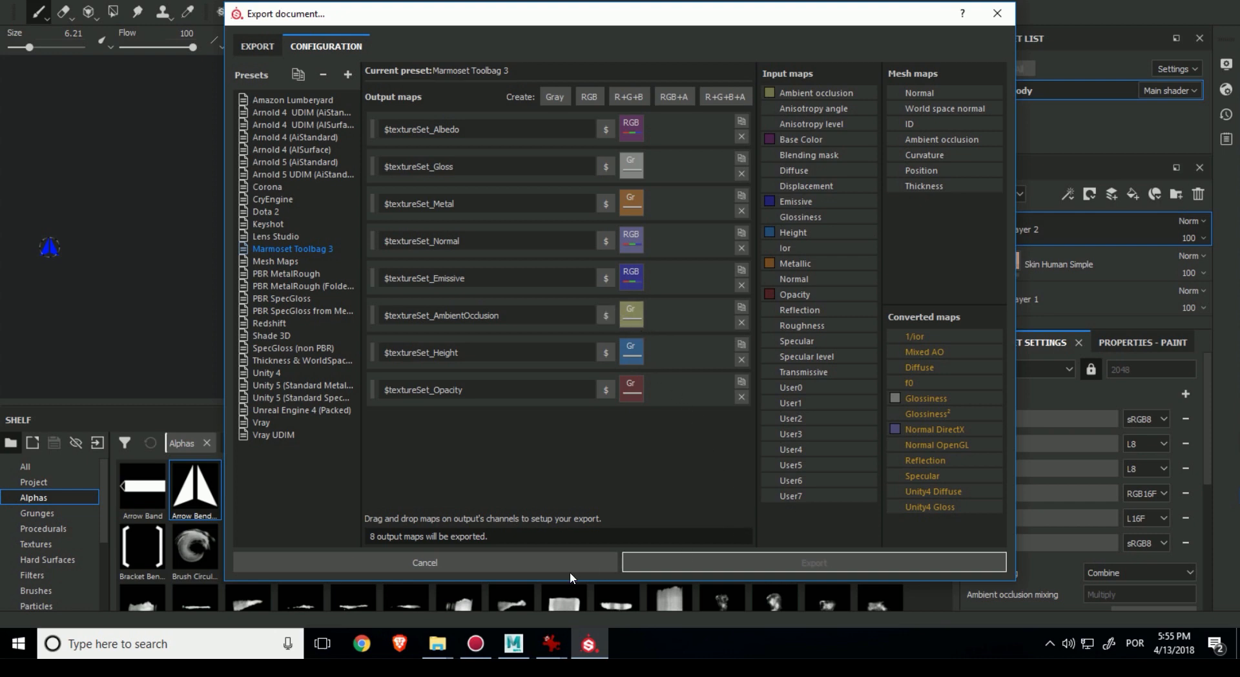
{"action": "left_click", "coordinate": [258, 48]}
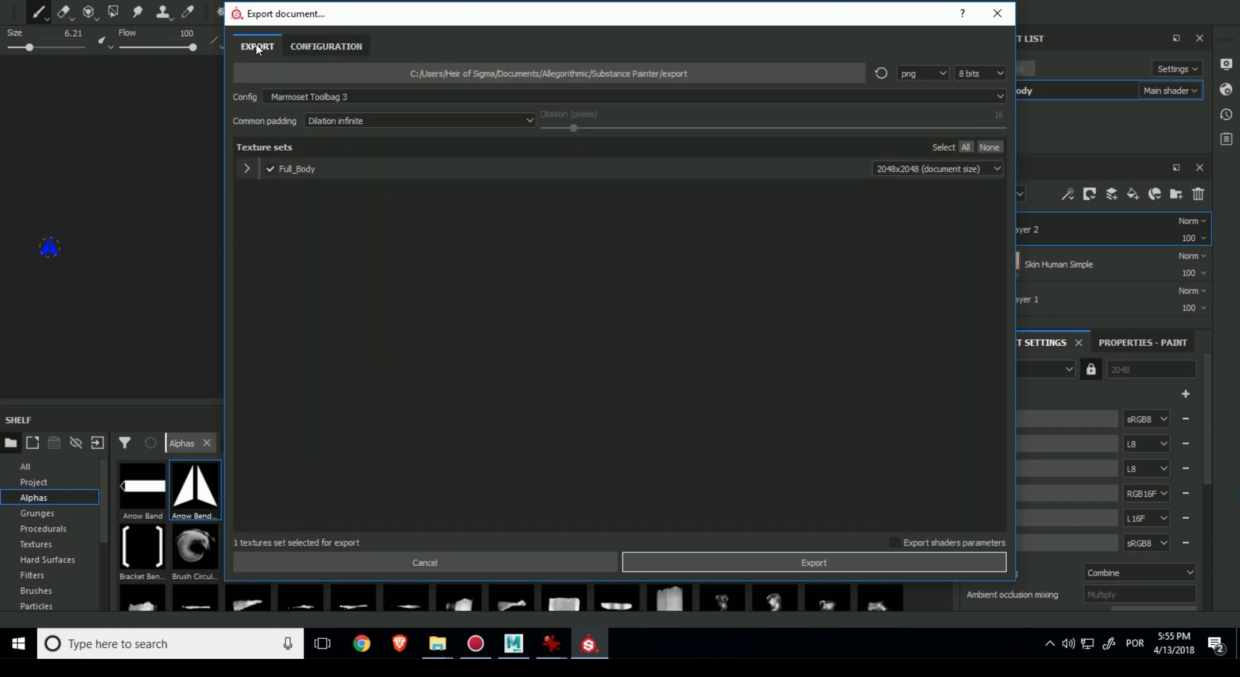
Set the texture export folder to the root of the Secondary (F:) drive
{"action": "left_click", "coordinate": [660, 72]}
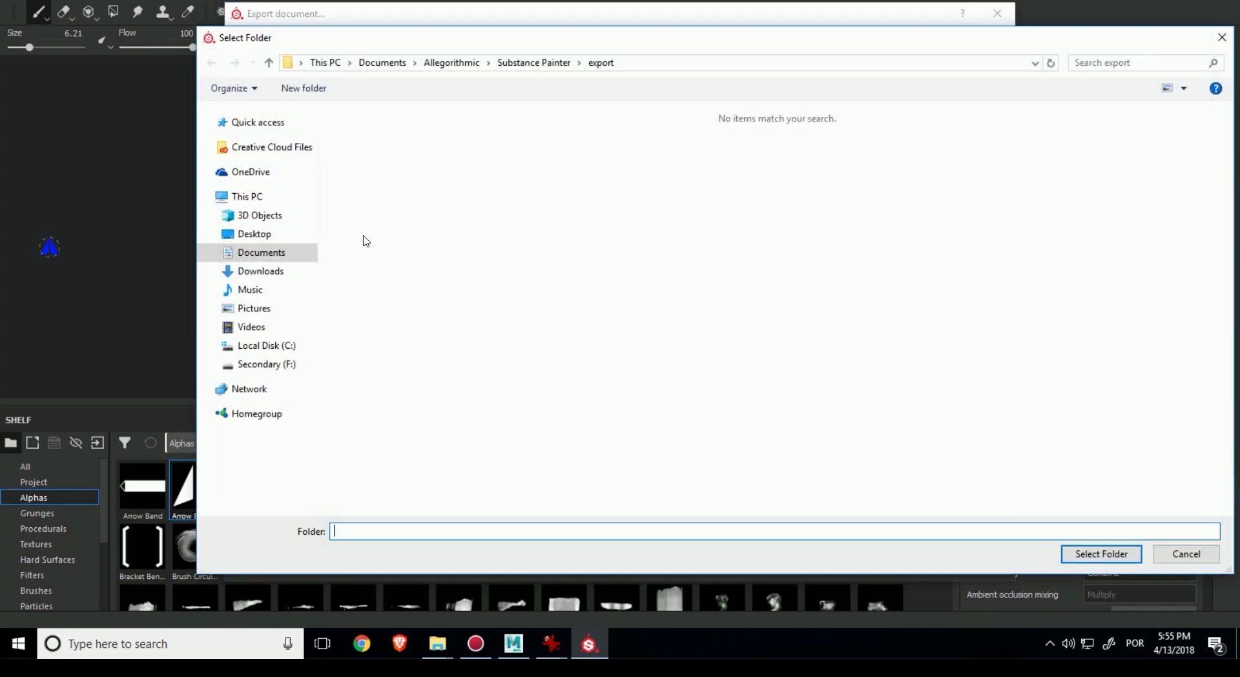
{"action": "left_click", "coordinate": [277, 366]}
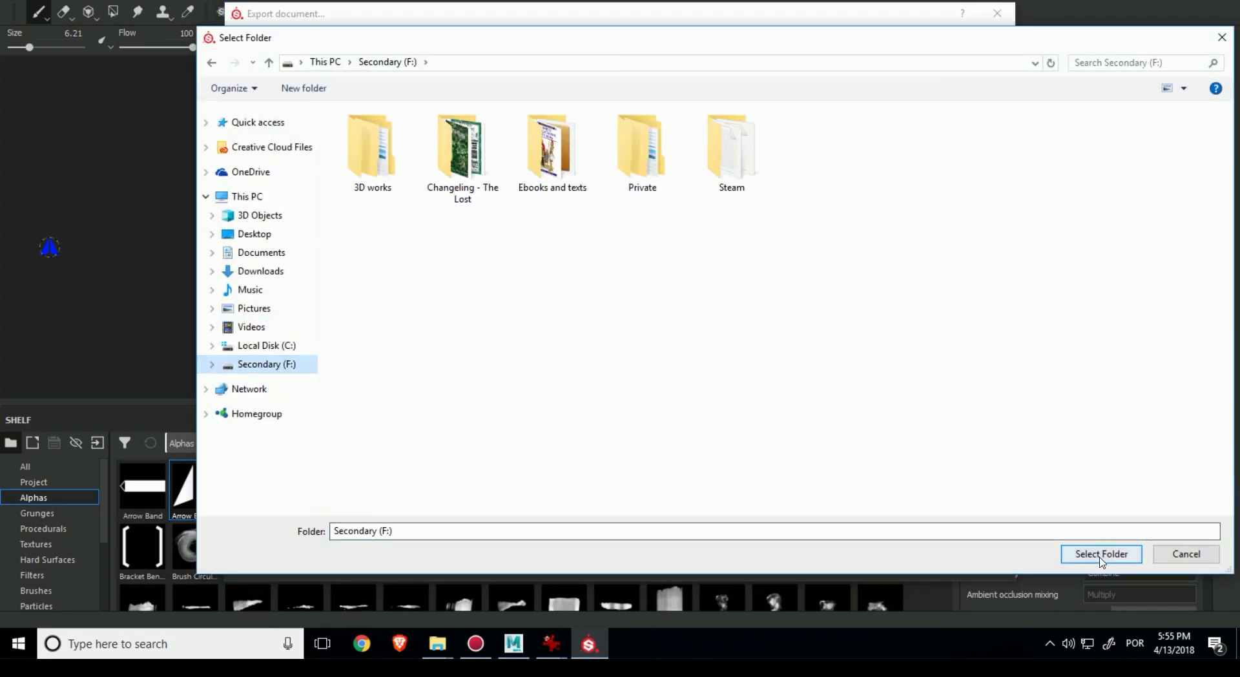
{"action": "left_click", "coordinate": [1101, 557]}
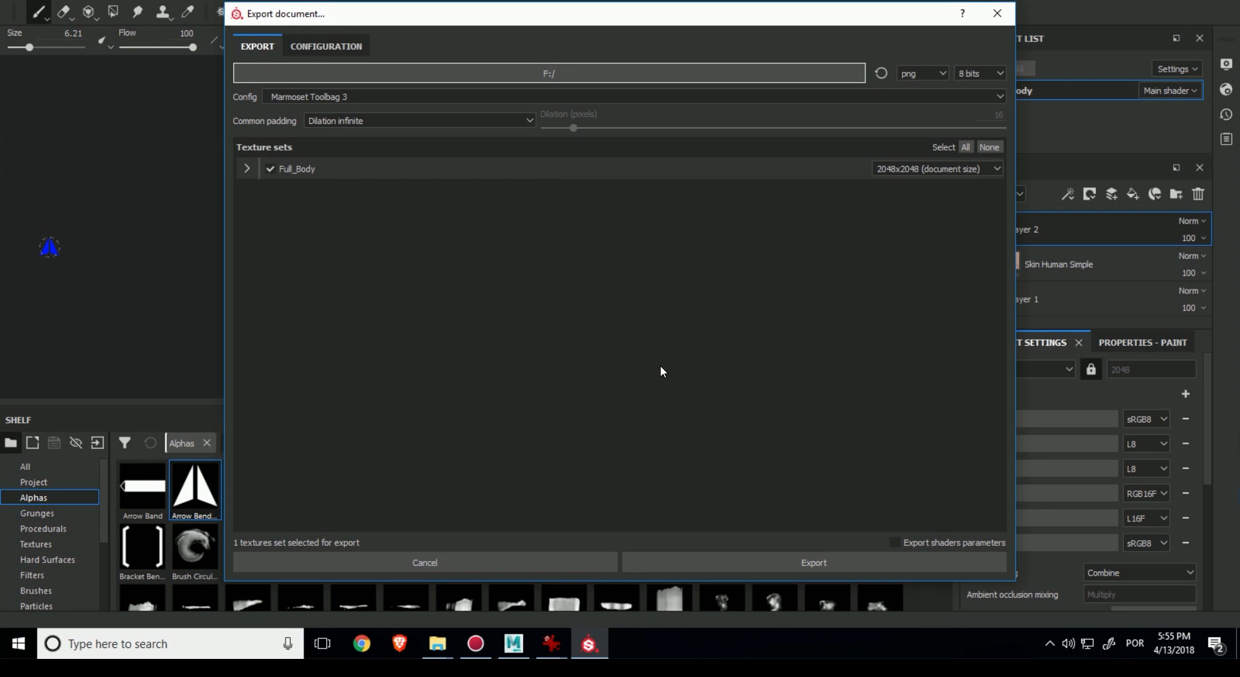
Try 16-bit png and then targa as the export file format
{"action": "left_click", "coordinate": [936, 69]}
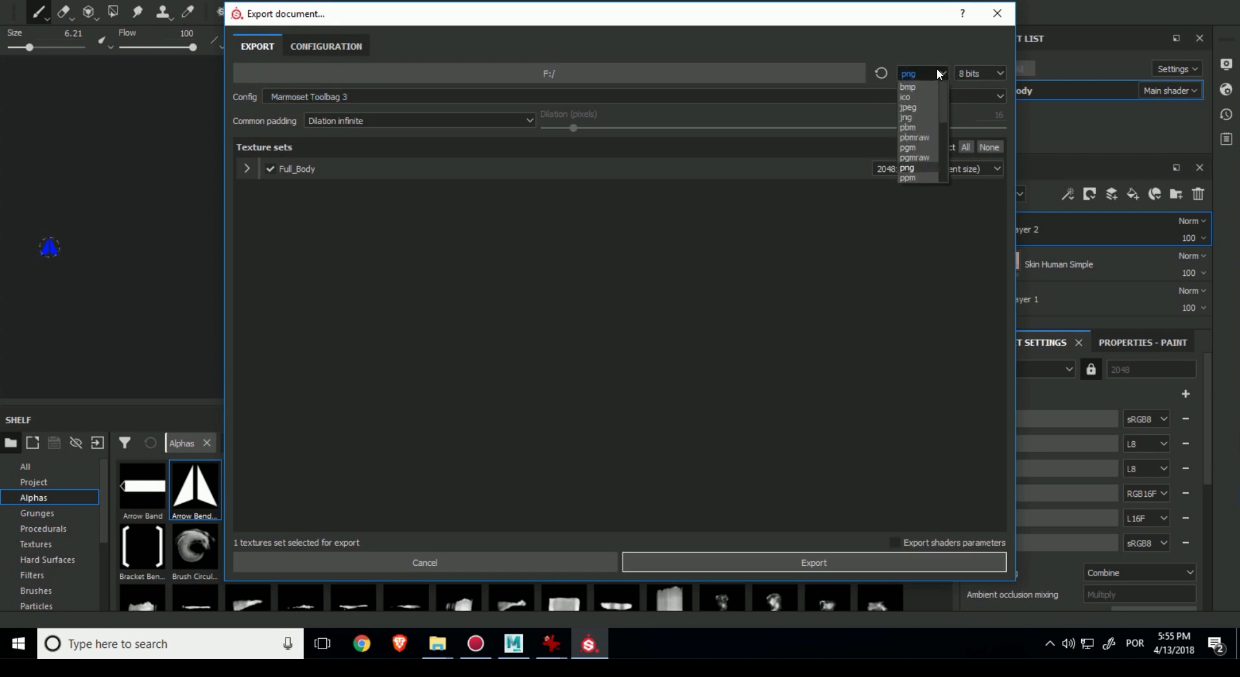
{"action": "left_click", "coordinate": [979, 72]}
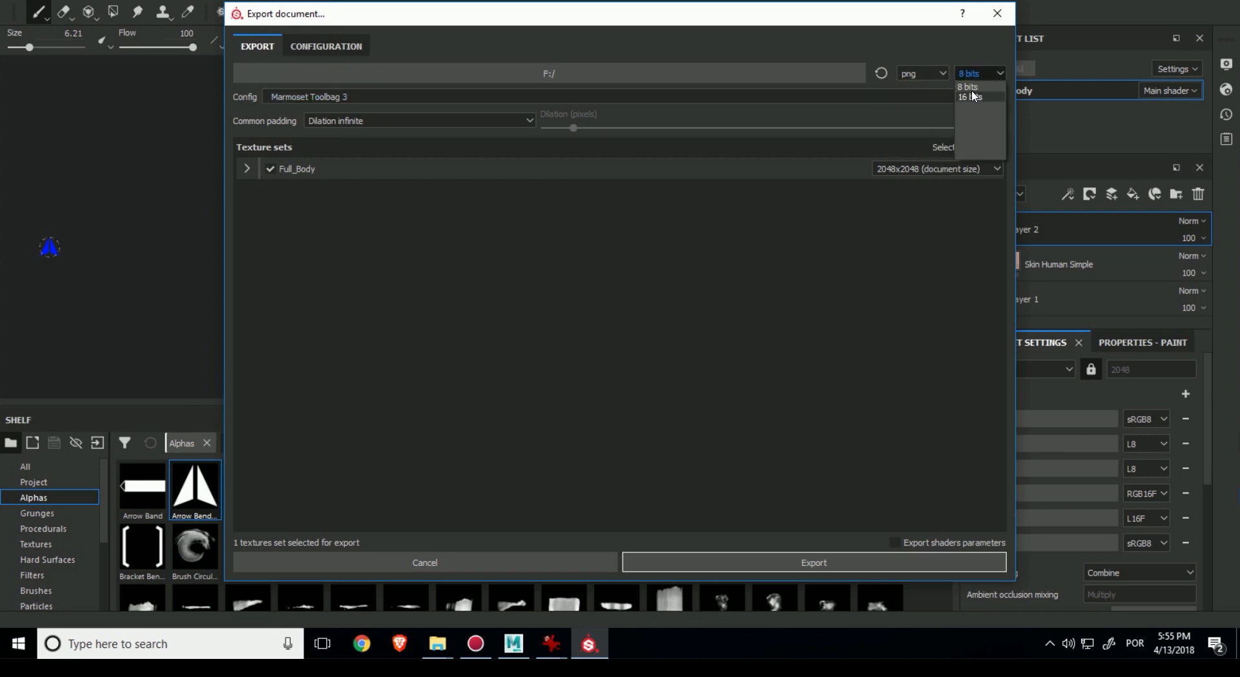
{"action": "left_click", "coordinate": [971, 91]}
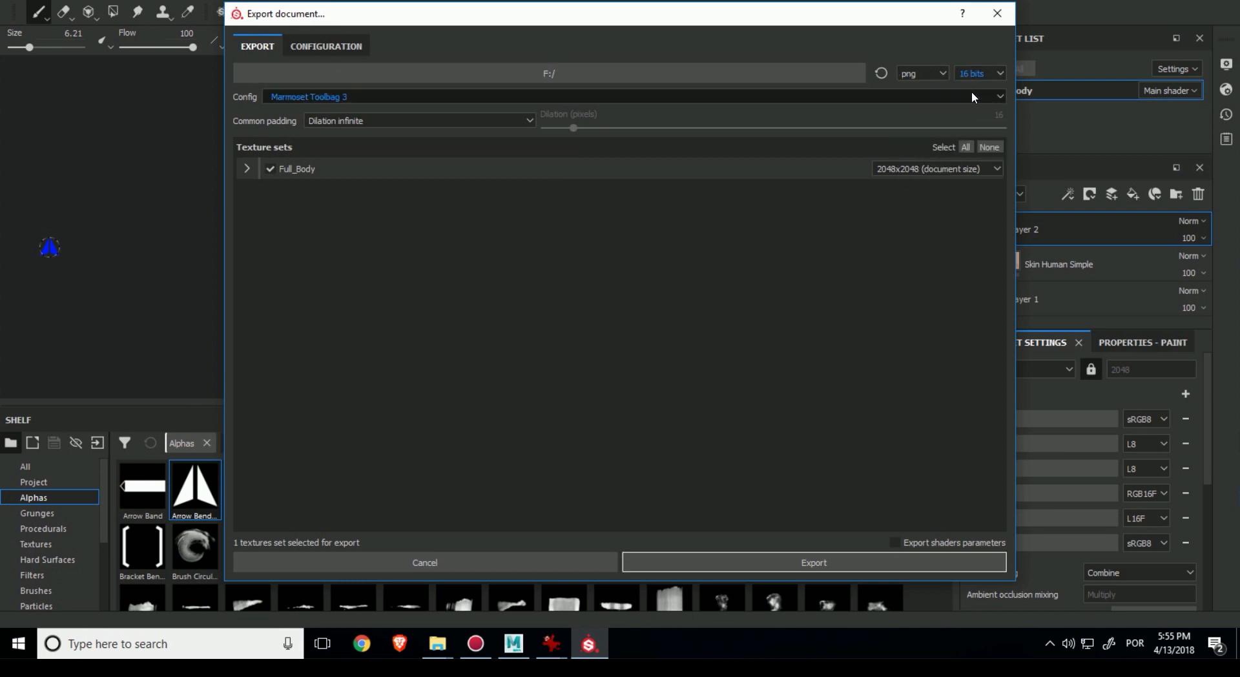
{"action": "left_click", "coordinate": [936, 75]}
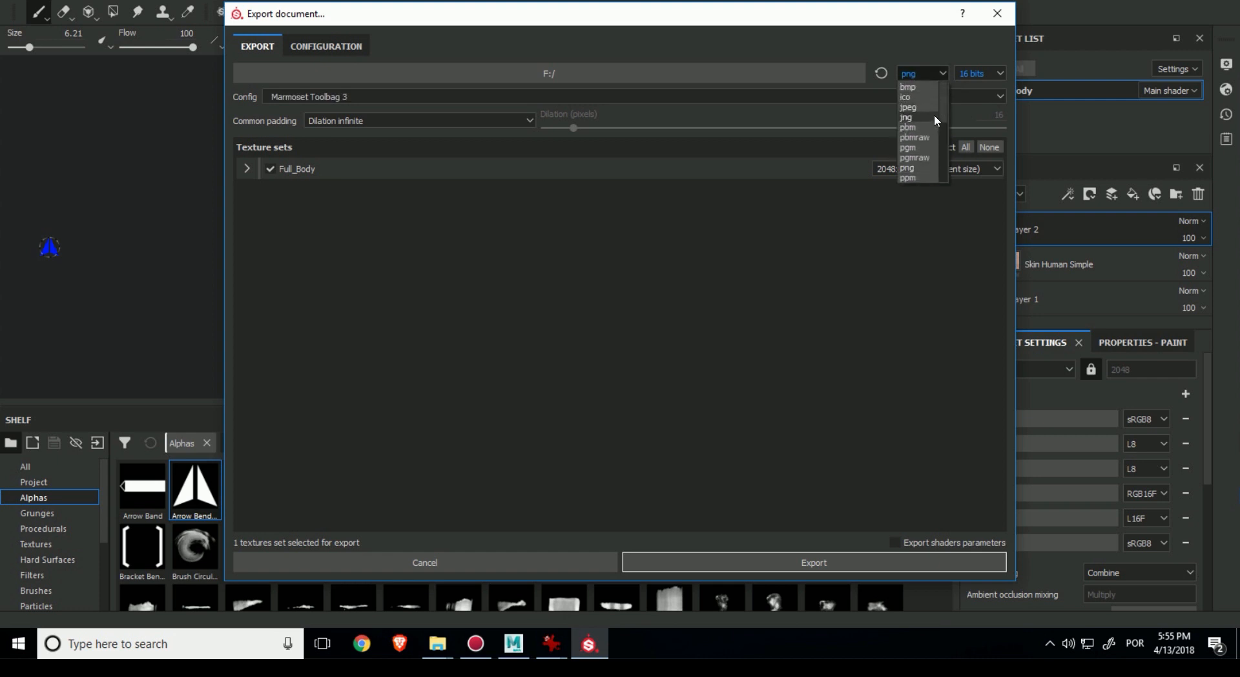
{"action": "left_click_drag", "start_coordinate": [944, 107], "coordinate": [944, 134]}
{"action": "left_click", "coordinate": [935, 136]}
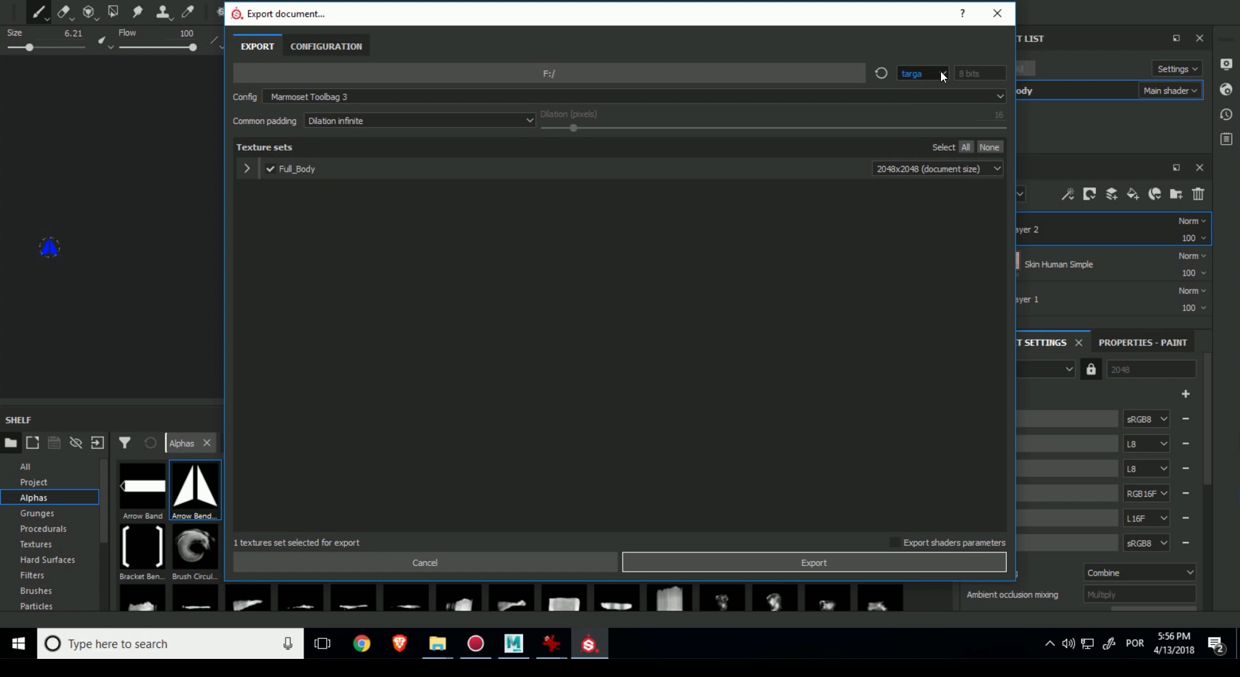
Set the export format to png with 16 bits and export the Full_Body texture set
{"action": "left_click", "coordinate": [941, 76]}
{"action": "left_click", "coordinate": [919, 107]}
{"action": "left_click", "coordinate": [994, 73]}
{"action": "left_click", "coordinate": [974, 98]}
{"action": "left_click", "coordinate": [814, 562]}
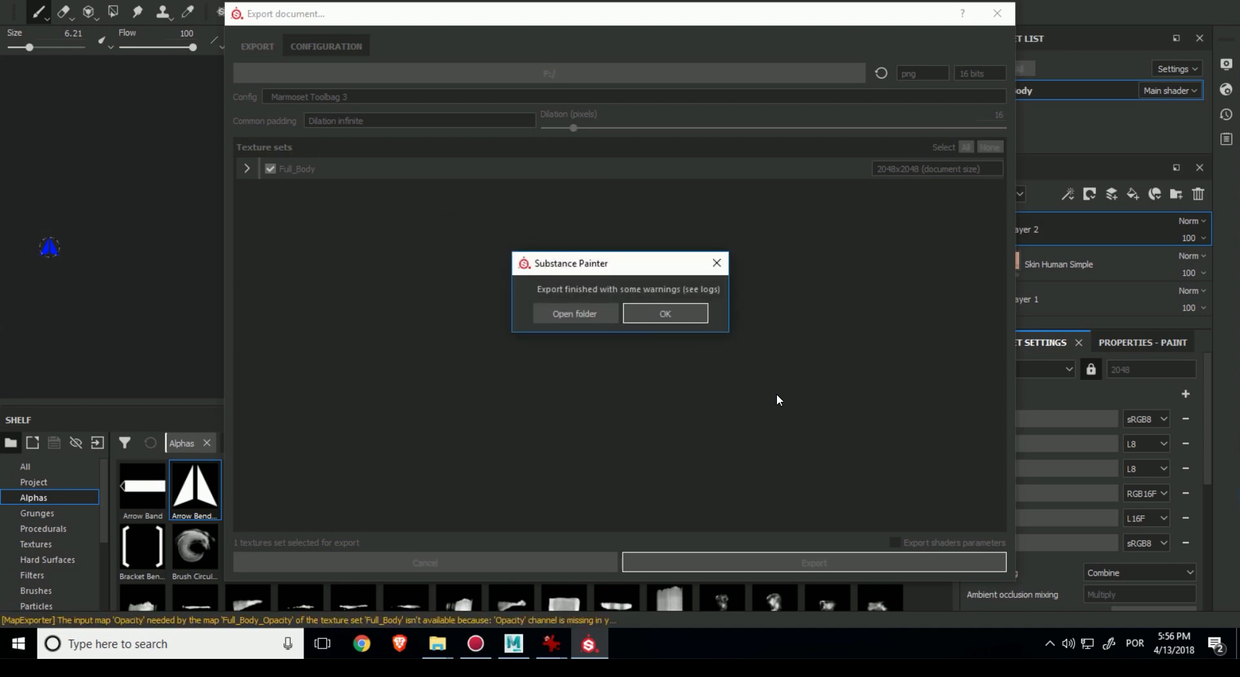
{"action": "left_click", "coordinate": [666, 313]}
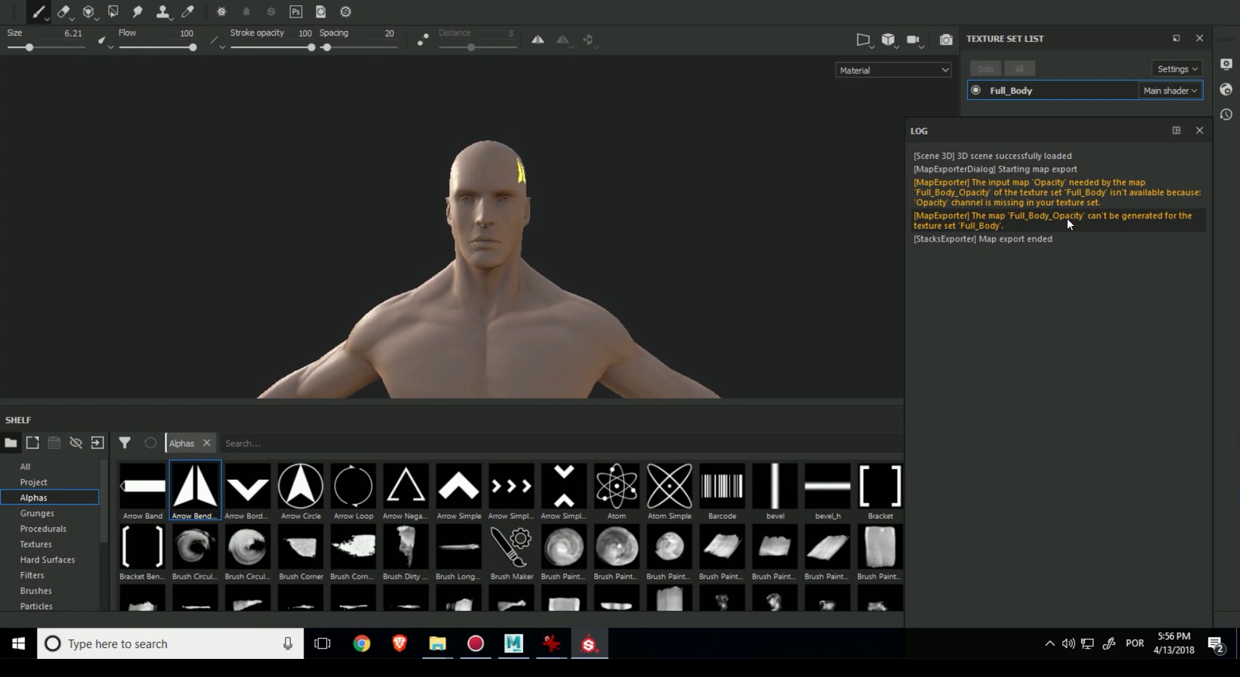
Clear the export messages from the log and close it
{"action": "right_click", "coordinate": [1075, 210]}
{"action": "left_click", "coordinate": [1085, 243]}
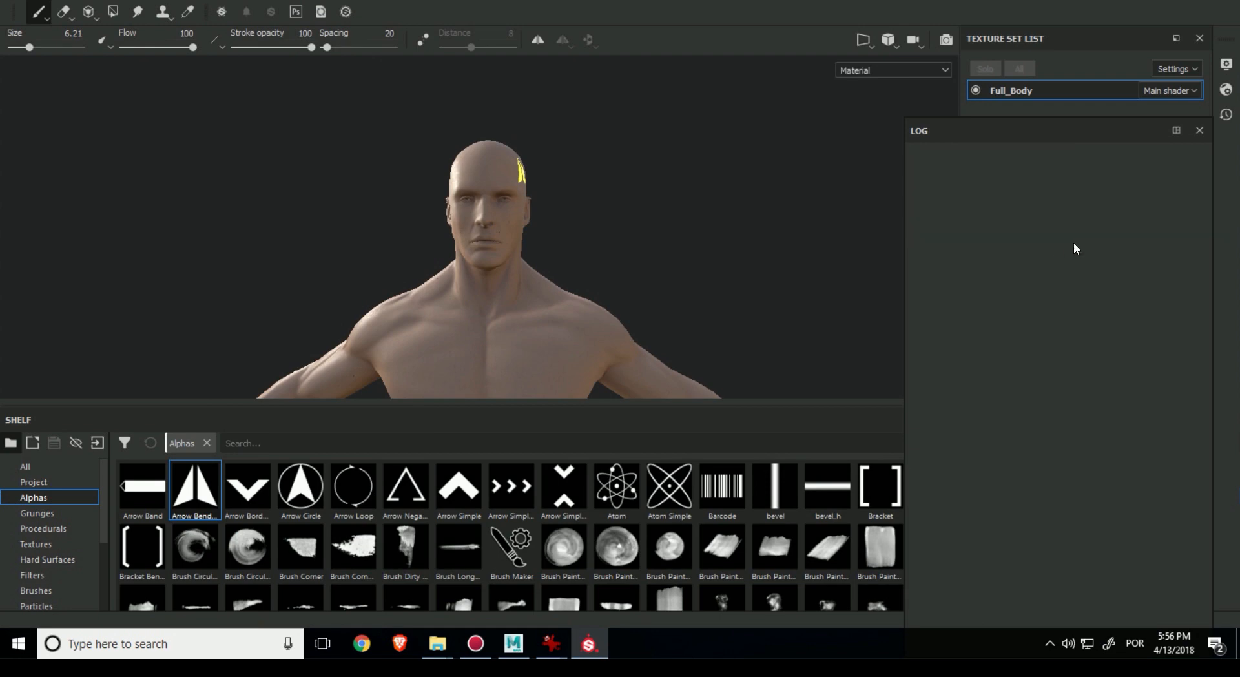
{"action": "left_click", "coordinate": [1199, 132]}
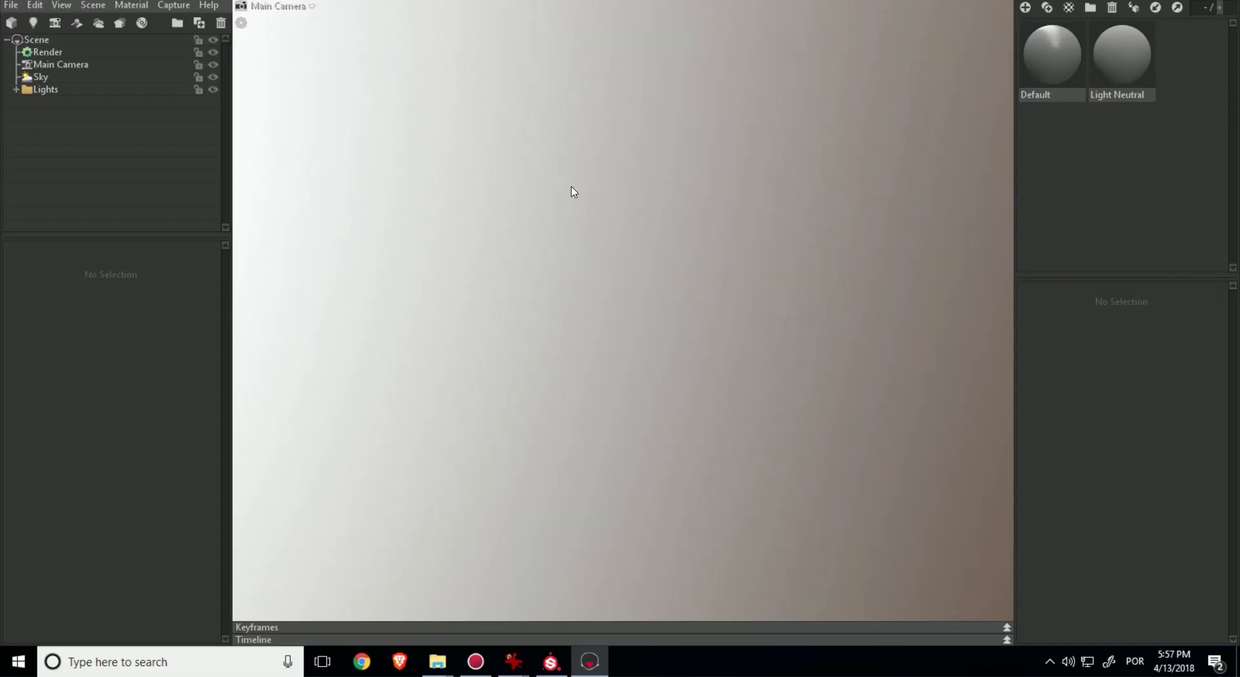
In Marmoset Toolbag, import the NickZ_low model from the Secondary (F:) drive and frame the whole body
{"action": "left_click", "coordinate": [10, 4]}
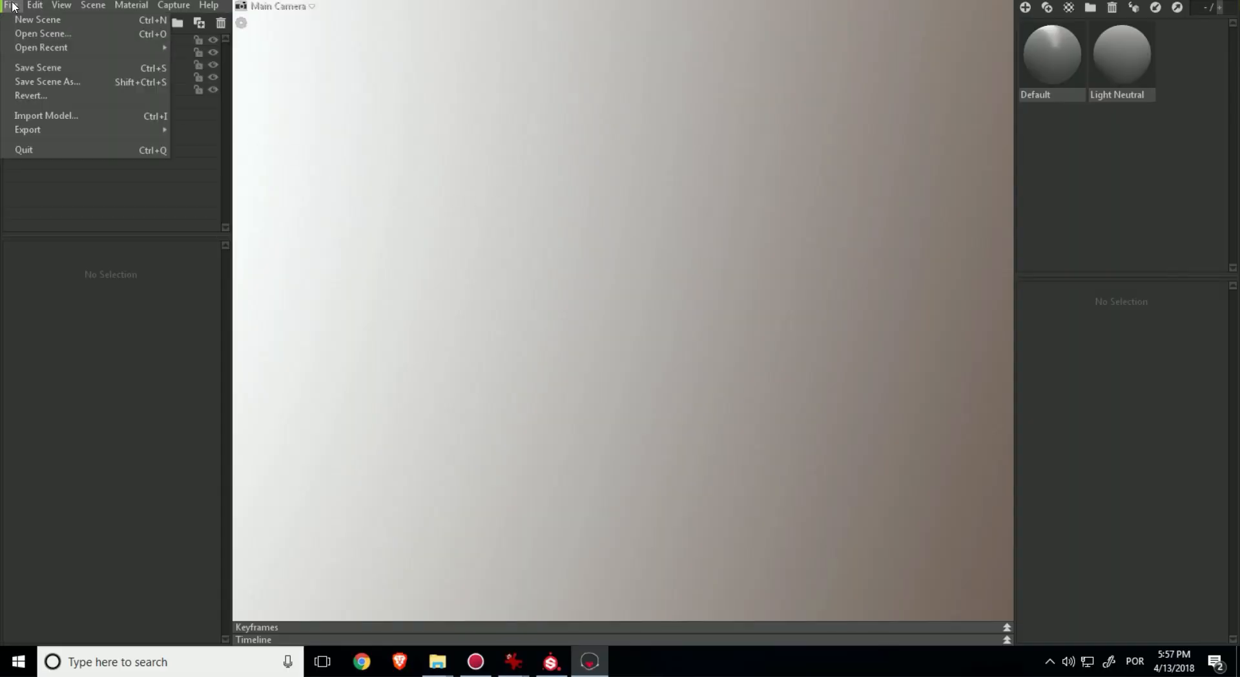
{"action": "left_click", "coordinate": [47, 117]}
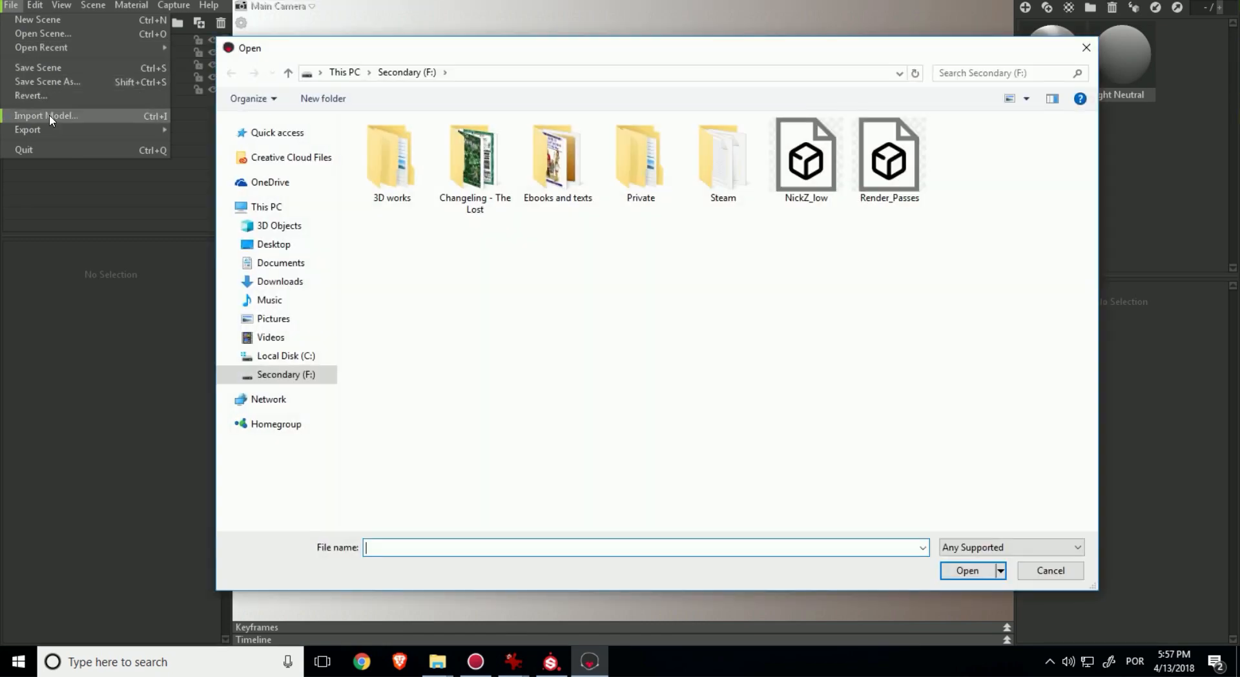
{"action": "double_click", "coordinate": [813, 166]}
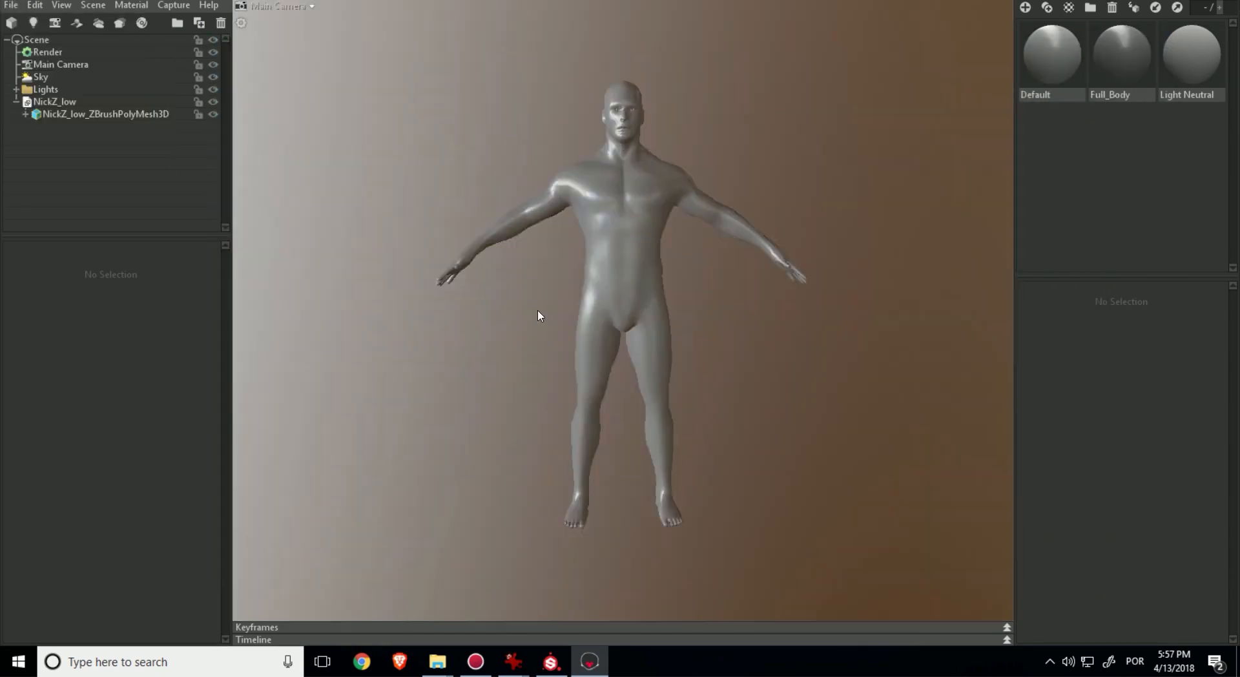
{"action": "left_click_drag", "start_coordinate": [538, 310], "coordinate": [685, 226], "text": "alt"}
{"action": "middle_click_drag", "start_coordinate": [684, 226], "coordinate": [696, 342], "text": "alt"}
{"action": "left_click_drag", "start_coordinate": [696, 343], "coordinate": [703, 242], "text": "alt"}
{"action": "middle_click_drag", "start_coordinate": [703, 242], "coordinate": [695, 196], "text": "alt"}
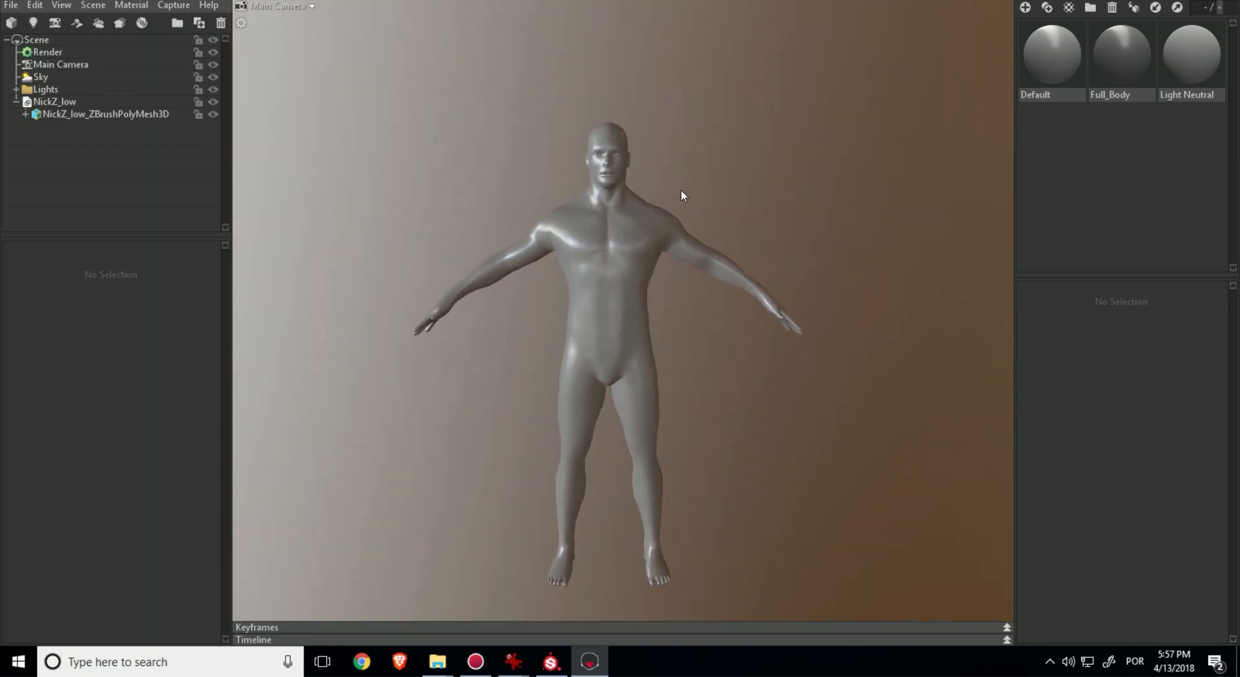
Delete the imported Full_Body material and add a new material from the Substance Painter preset
{"action": "left_click", "coordinate": [1125, 64]}
{"action": "key", "text": "Delete"}
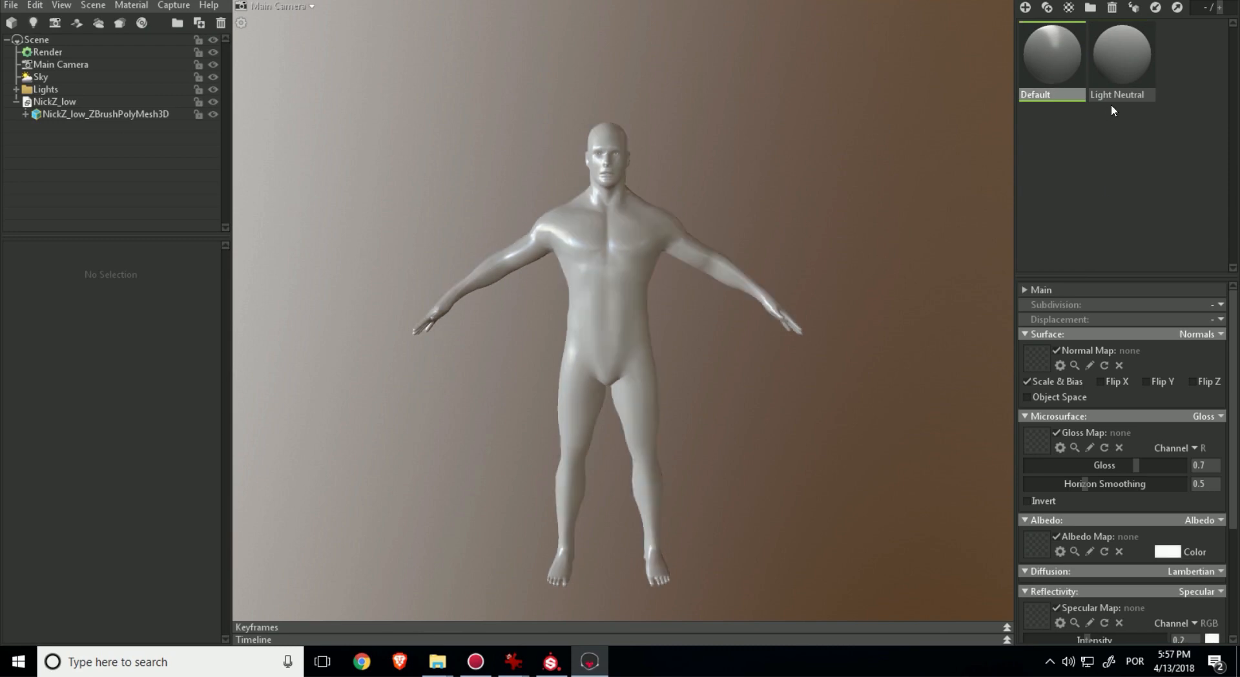
{"action": "left_click", "coordinate": [1070, 8]}
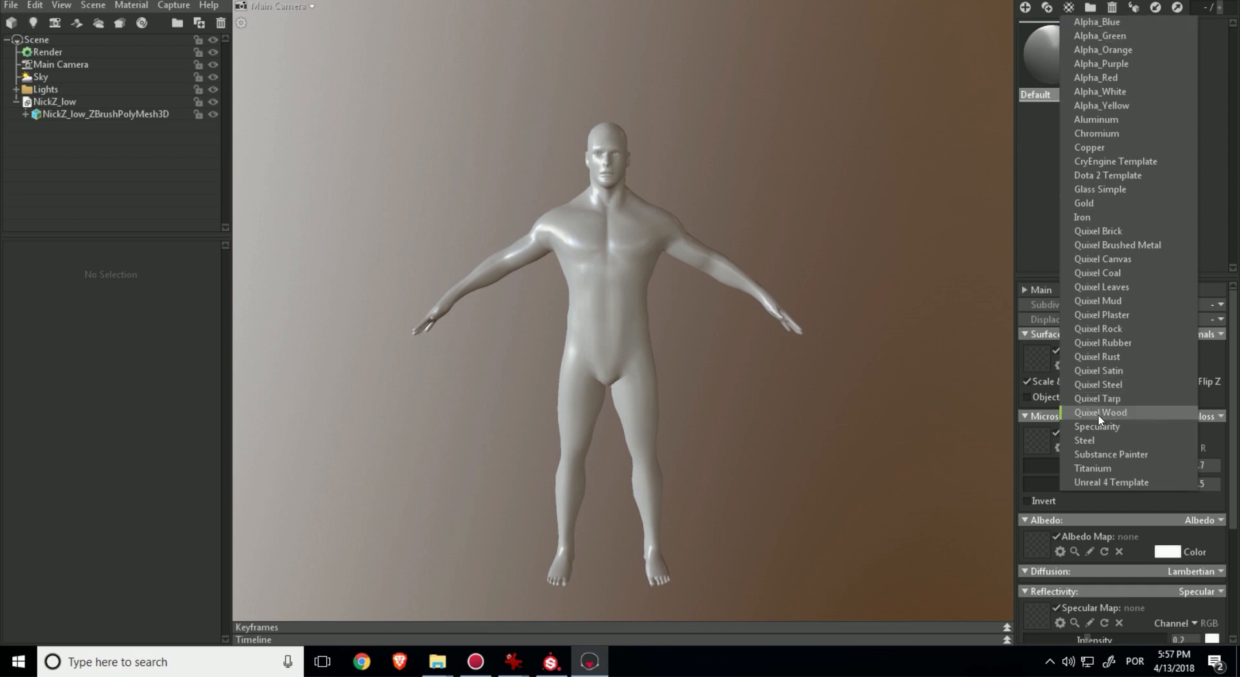
{"action": "left_click", "coordinate": [1104, 454]}
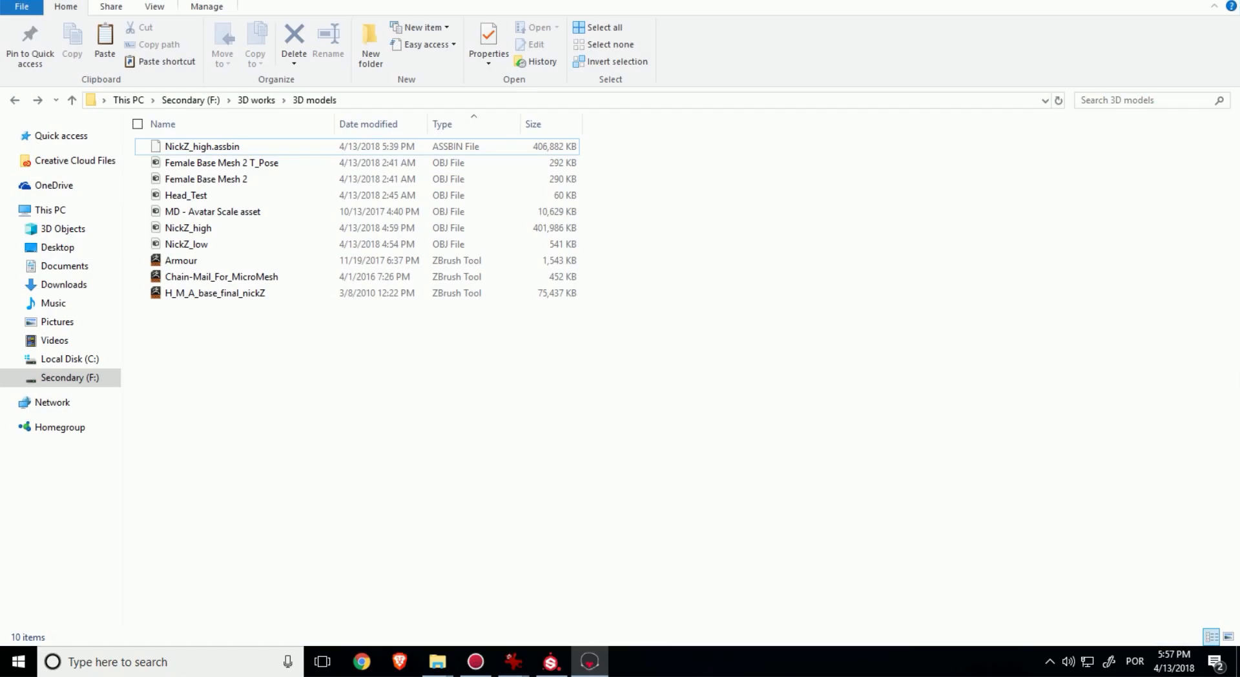
Switch to File Explorer and review the exported Full_Body texture maps on the Secondary (F:) drive
{"action": "key", "text": "alt+Tab"}
{"action": "left_click_drag", "start_coordinate": [684, 2], "coordinate": [1239, 103]}
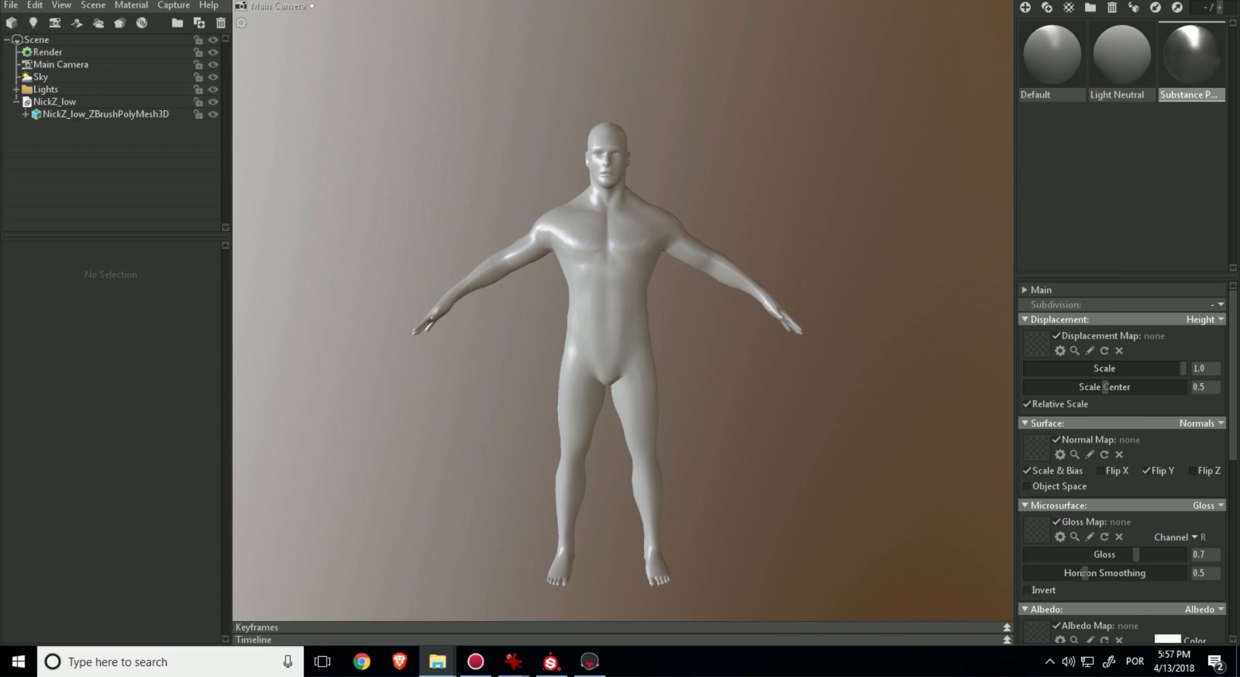
{"action": "left_click_drag", "start_coordinate": [1239, 33], "coordinate": [721, 25]}
{"action": "double_click", "coordinate": [721, 25]}
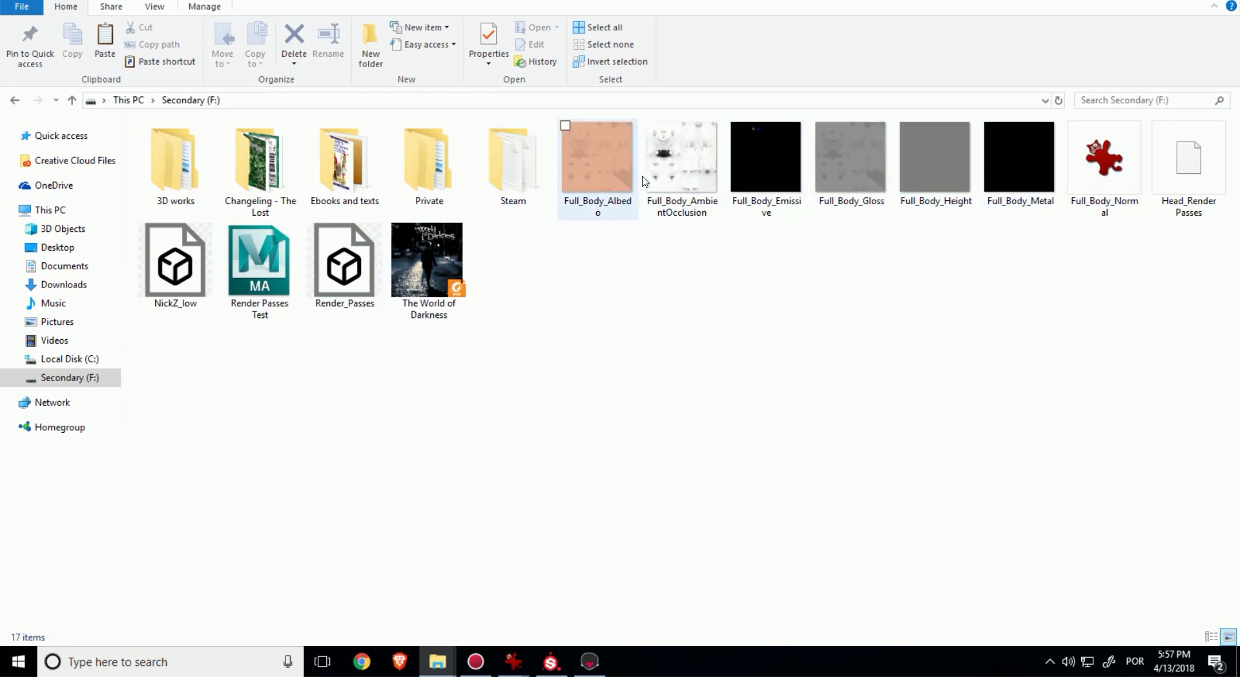
{"action": "left_click_drag", "start_coordinate": [837, 1], "coordinate": [1239, 112]}
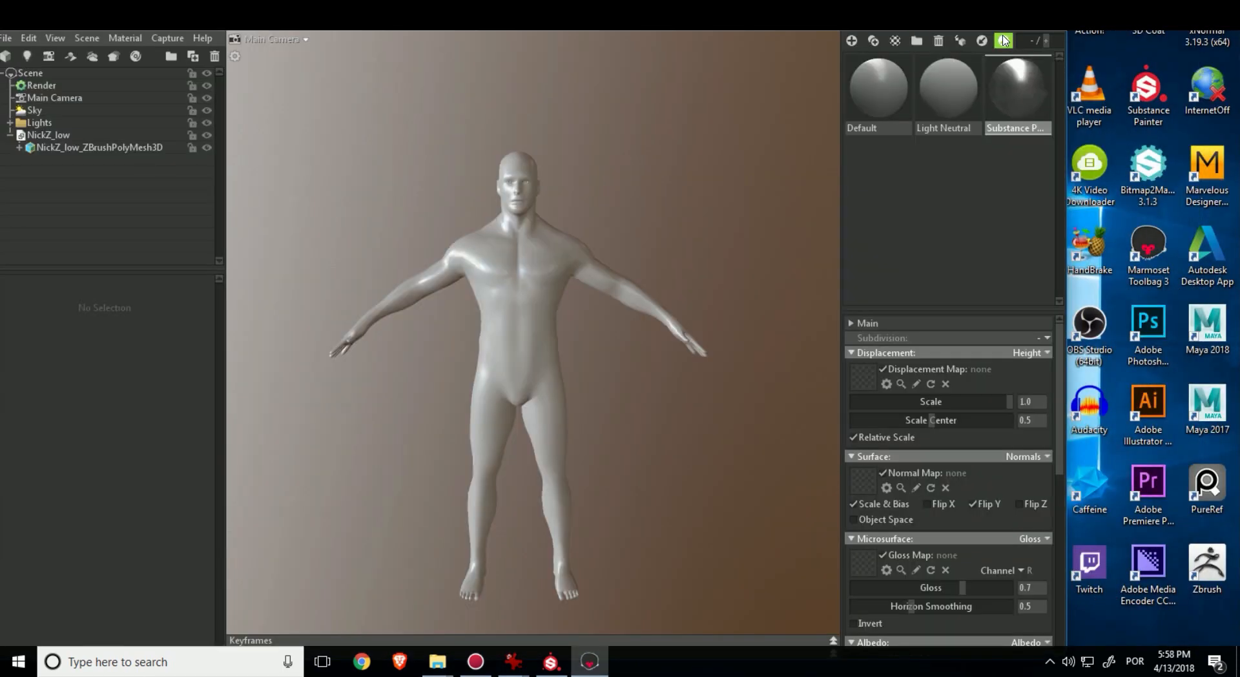
Start exporting the Light Neutral material and browse to Program Files\Marmoset\Toolbag 3\data\mat on the C: drive
{"action": "left_click", "coordinate": [955, 102]}
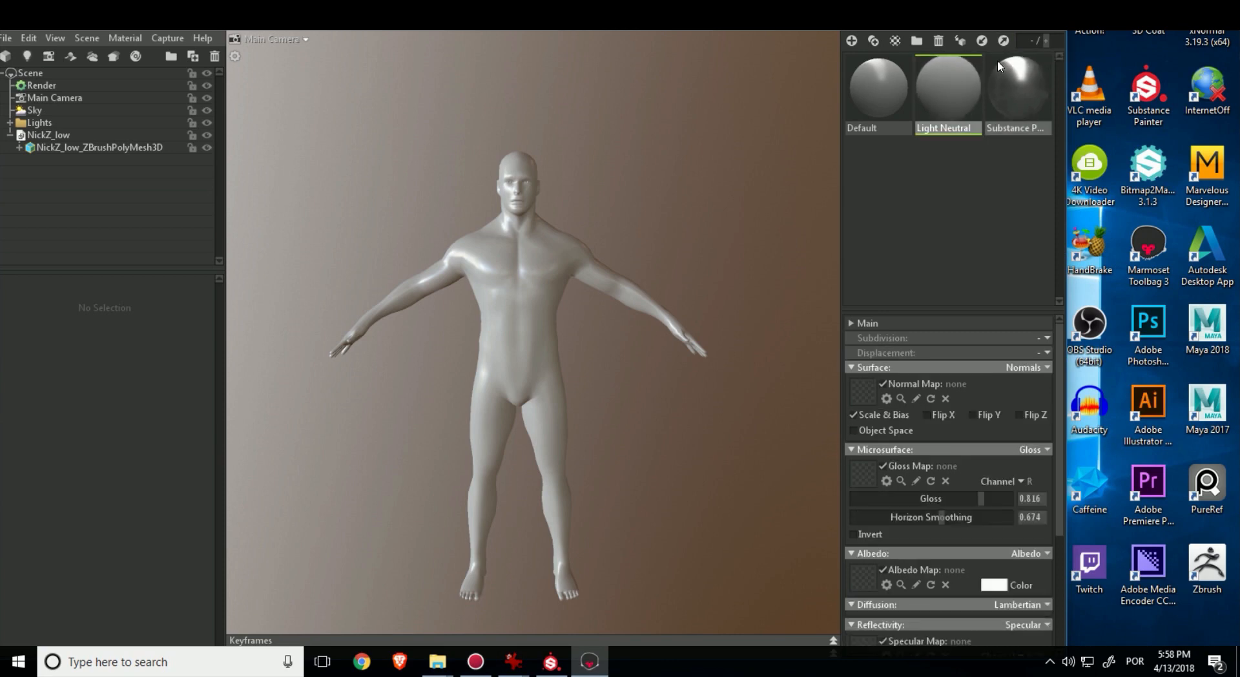
{"action": "left_click", "coordinate": [1004, 41]}
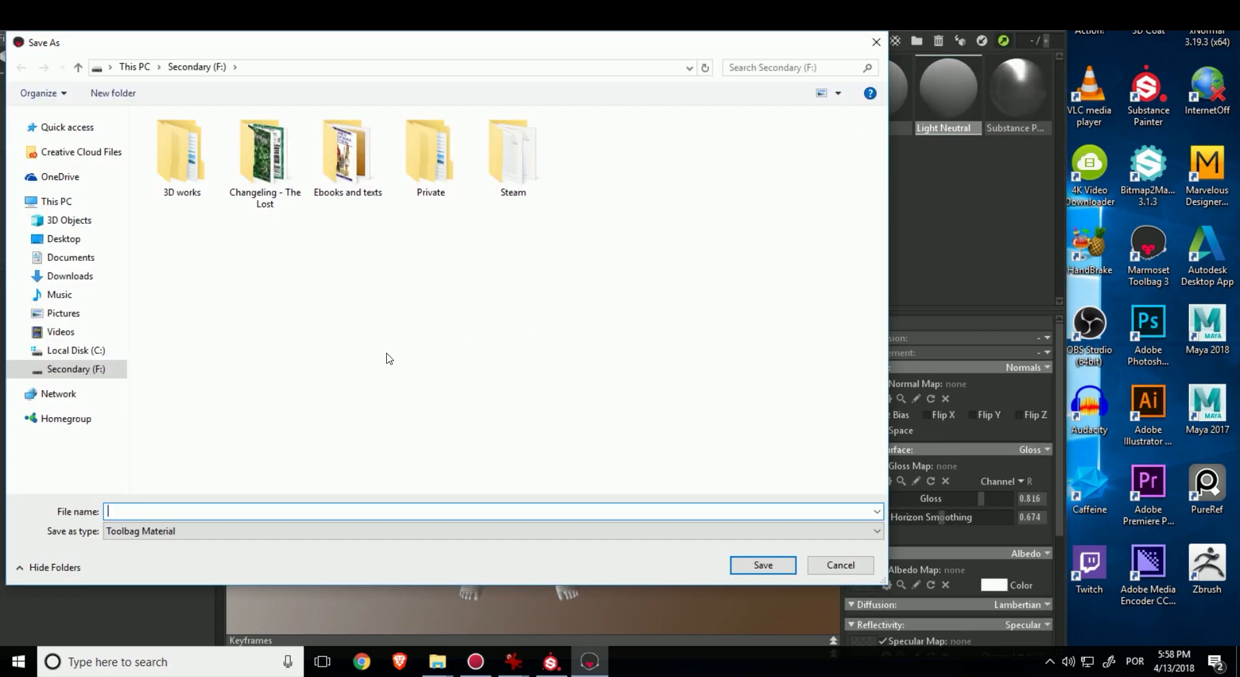
{"action": "left_click", "coordinate": [96, 355]}
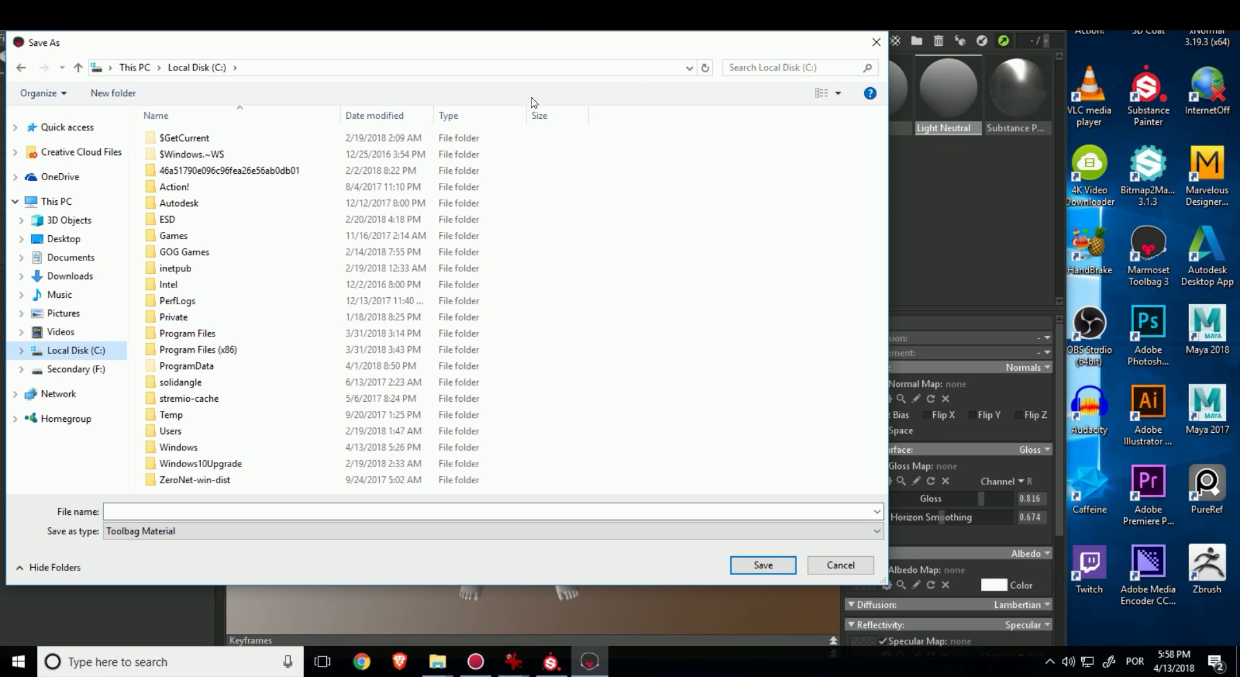
{"action": "double_click", "coordinate": [227, 336]}
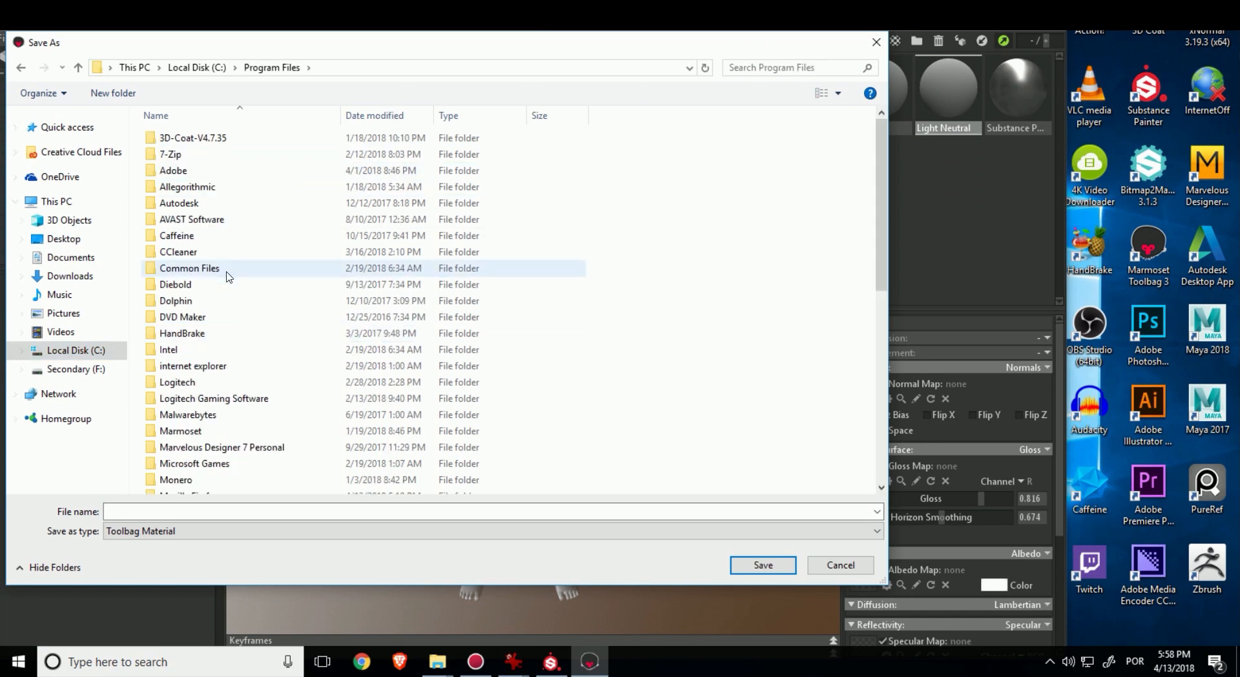
{"action": "double_click", "coordinate": [194, 431]}
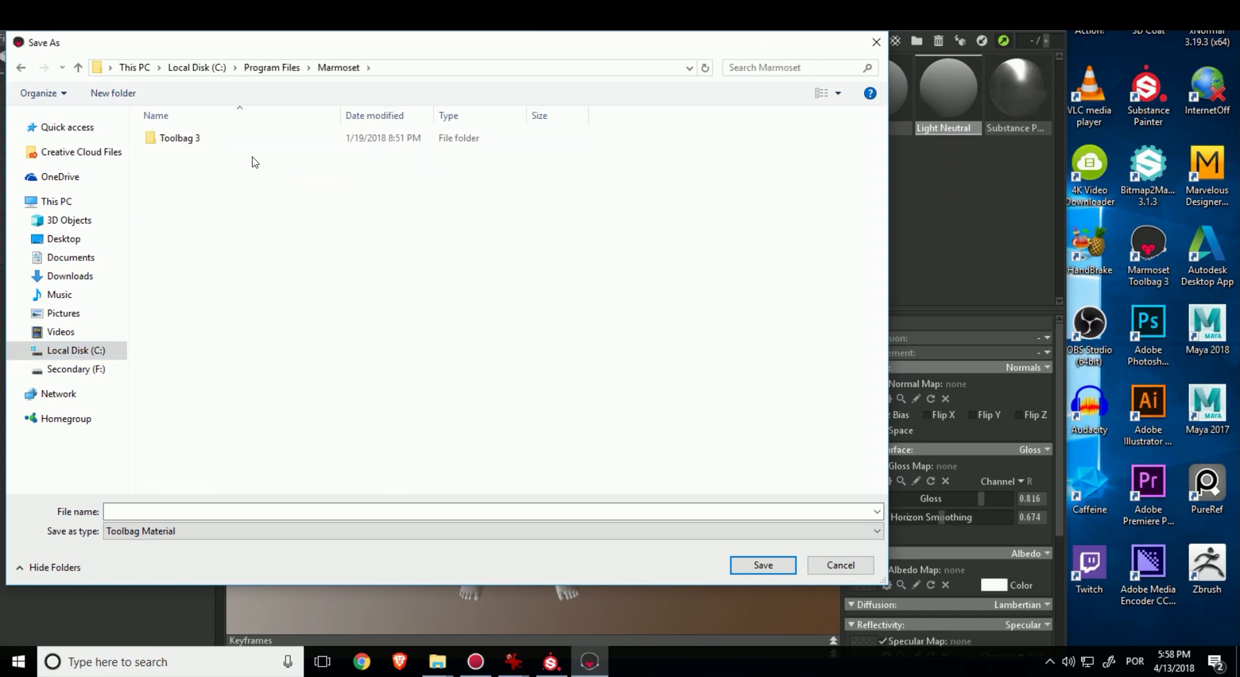
{"action": "double_click", "coordinate": [208, 139]}
{"action": "double_click", "coordinate": [208, 139]}
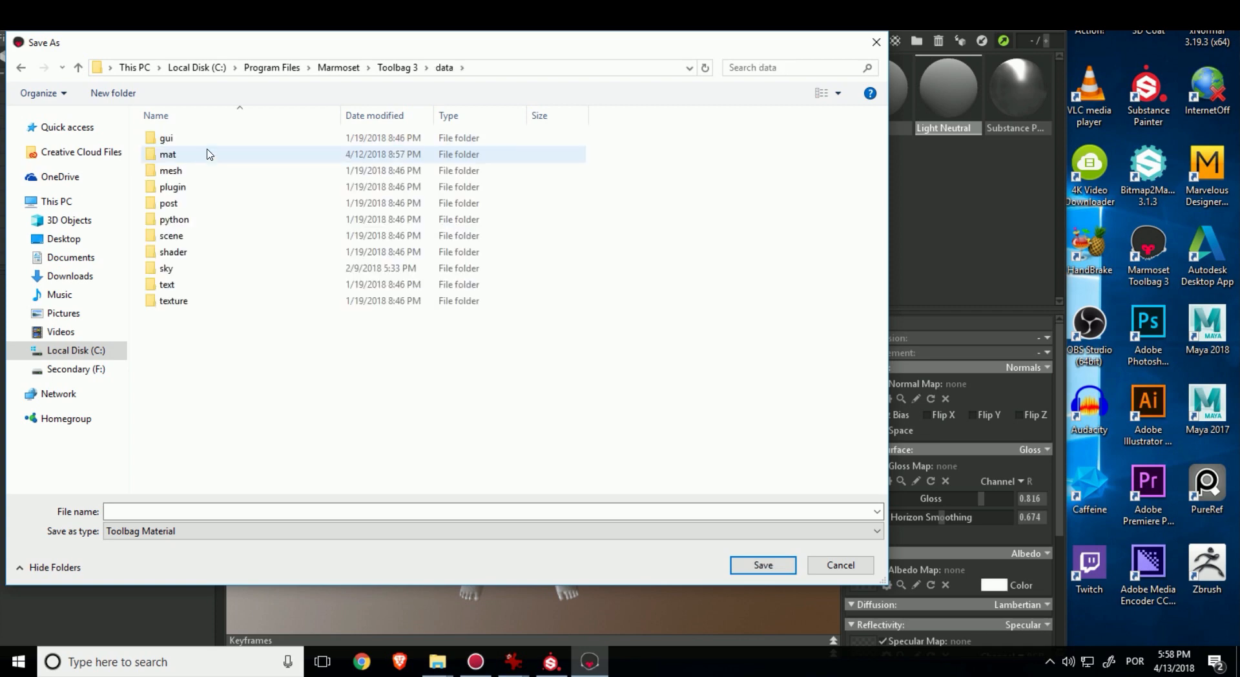
{"action": "double_click", "coordinate": [207, 154]}
Try to save the material in the mat folder under the name Light Neutral
{"action": "left_click_drag", "start_coordinate": [883, 190], "coordinate": [295, 547]}
{"action": "left_click", "coordinate": [221, 507]}
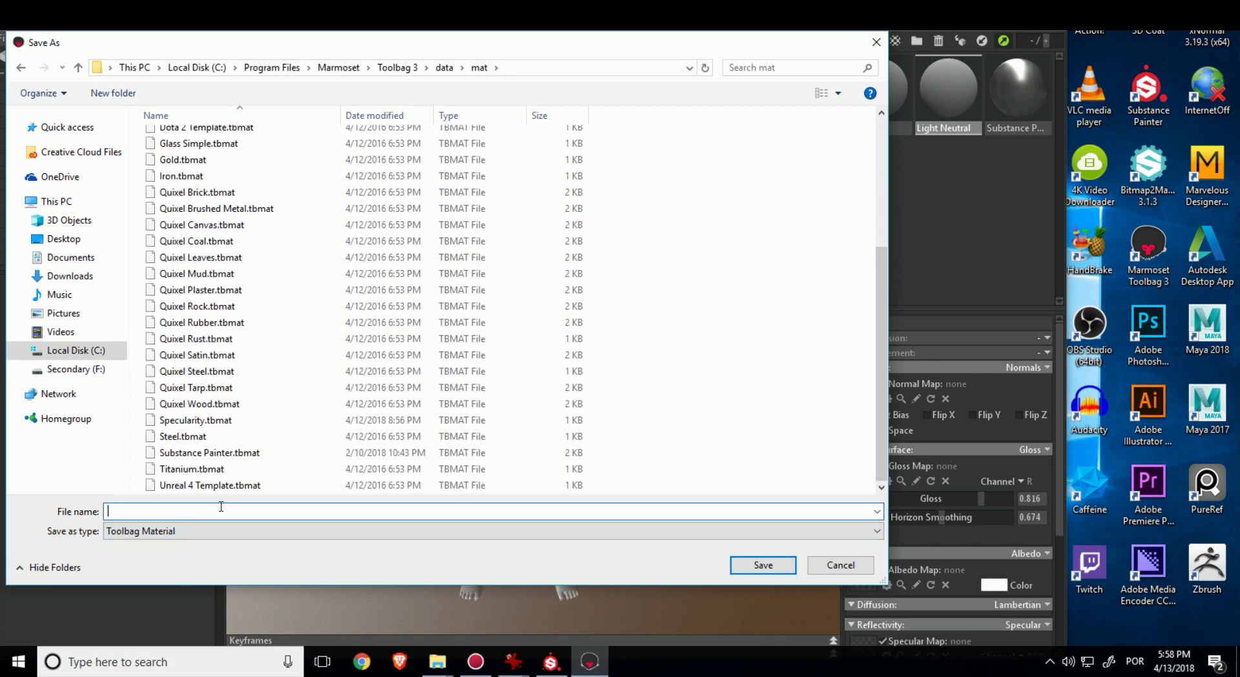
{"action": "type", "text": "Light Neutral"}
{"action": "key", "text": "Return"}
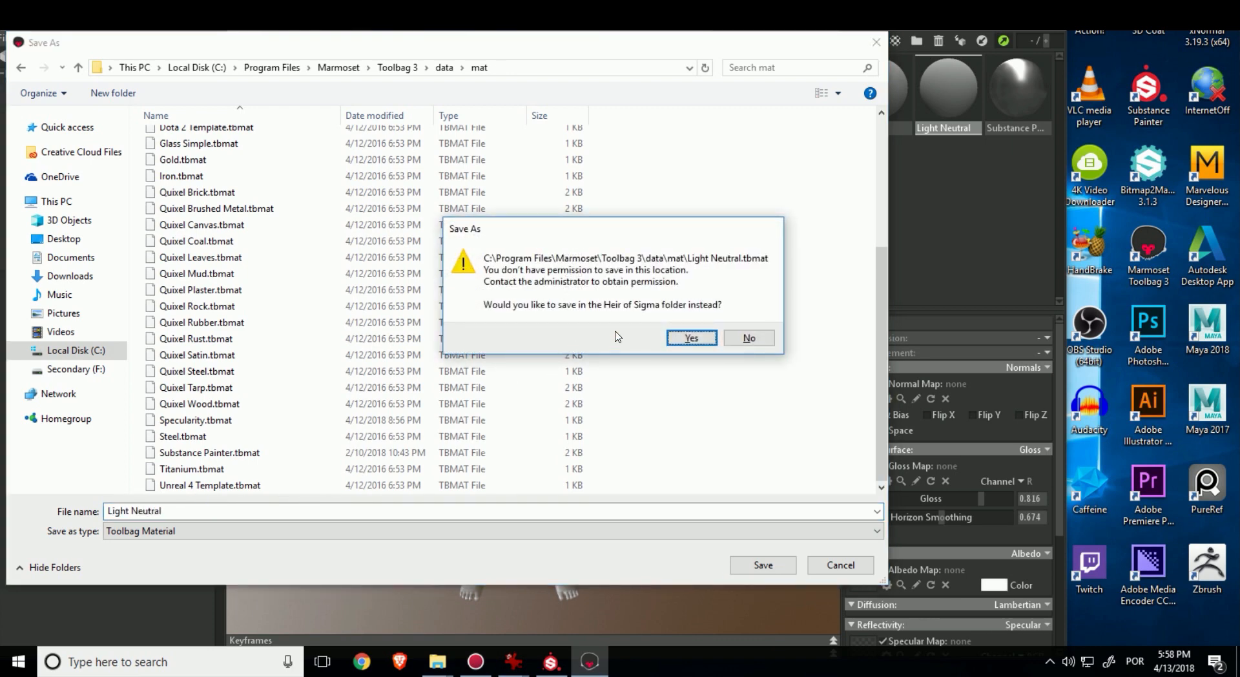
Save the Light Neutral material to the Secondary (F:) drive instead of the protected mat folder
{"action": "left_click", "coordinate": [689, 339]}
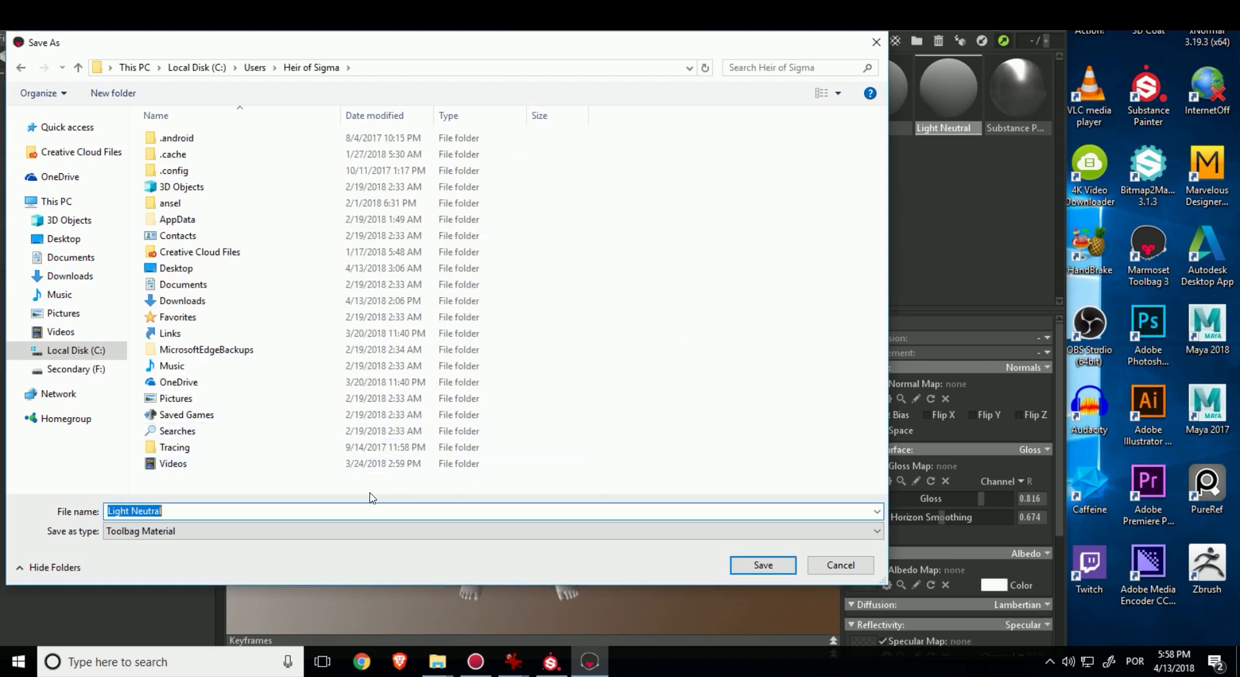
{"action": "left_click", "coordinate": [92, 369]}
{"action": "left_click", "coordinate": [279, 508]}
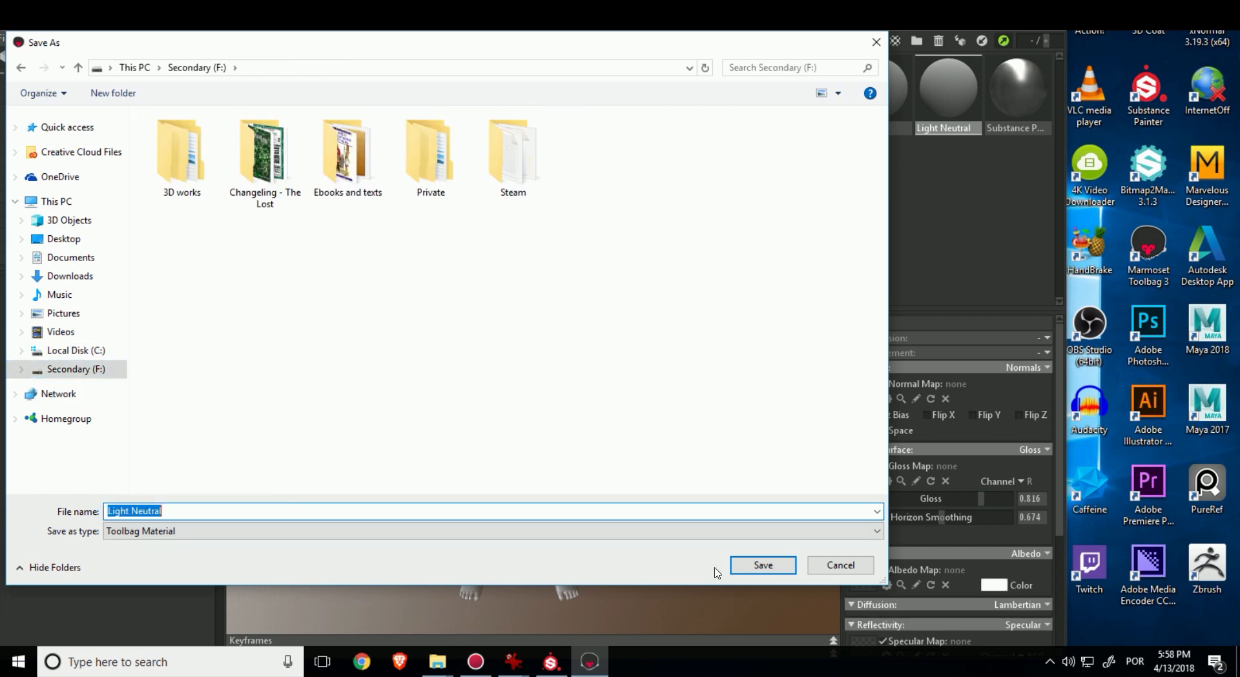
{"action": "left_click", "coordinate": [762, 565]}
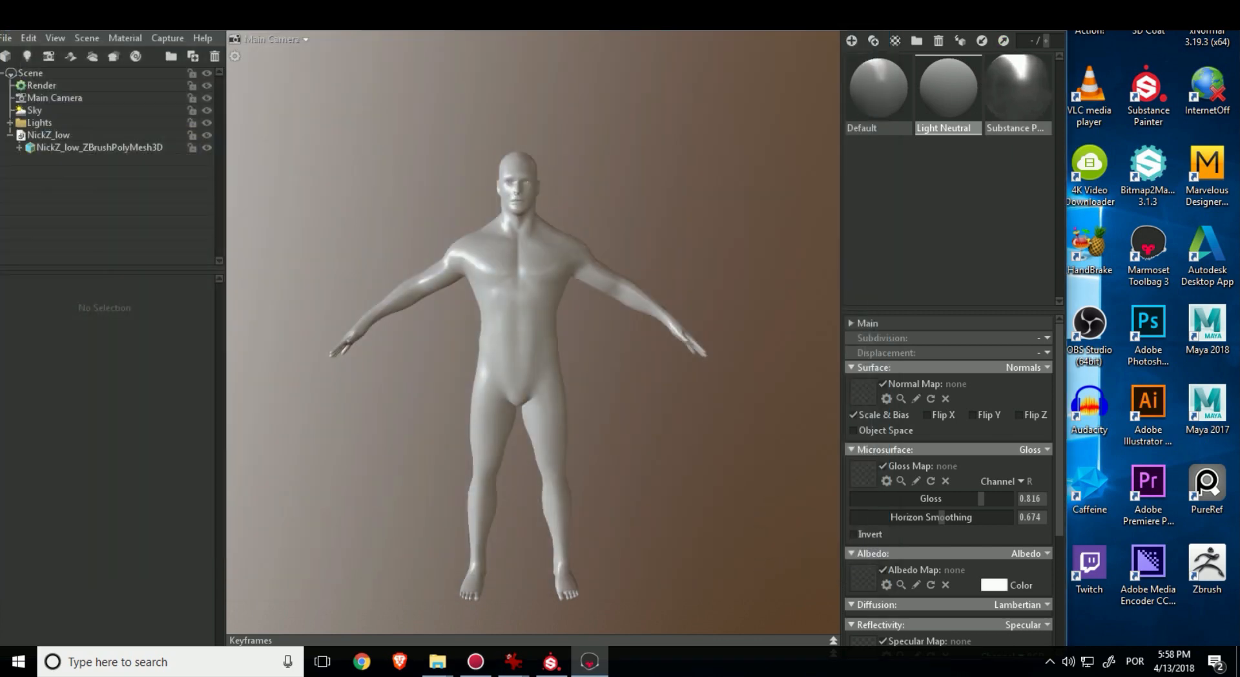
{"action": "left_click", "coordinate": [1022, 21]}
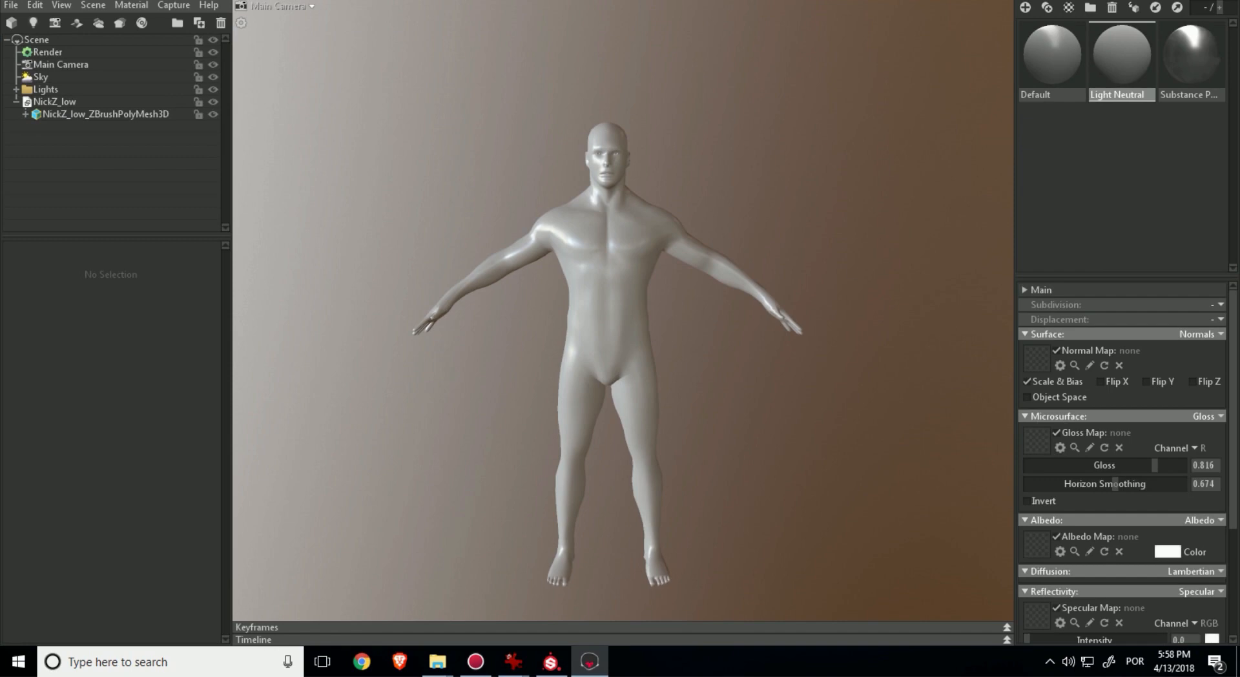
In File Explorer, move Light Neutral.tbmat into the Toolbag 3 mat folder with administrator permission and return to Marmoset Toolbag
{"action": "key", "text": "alt+Tab"}
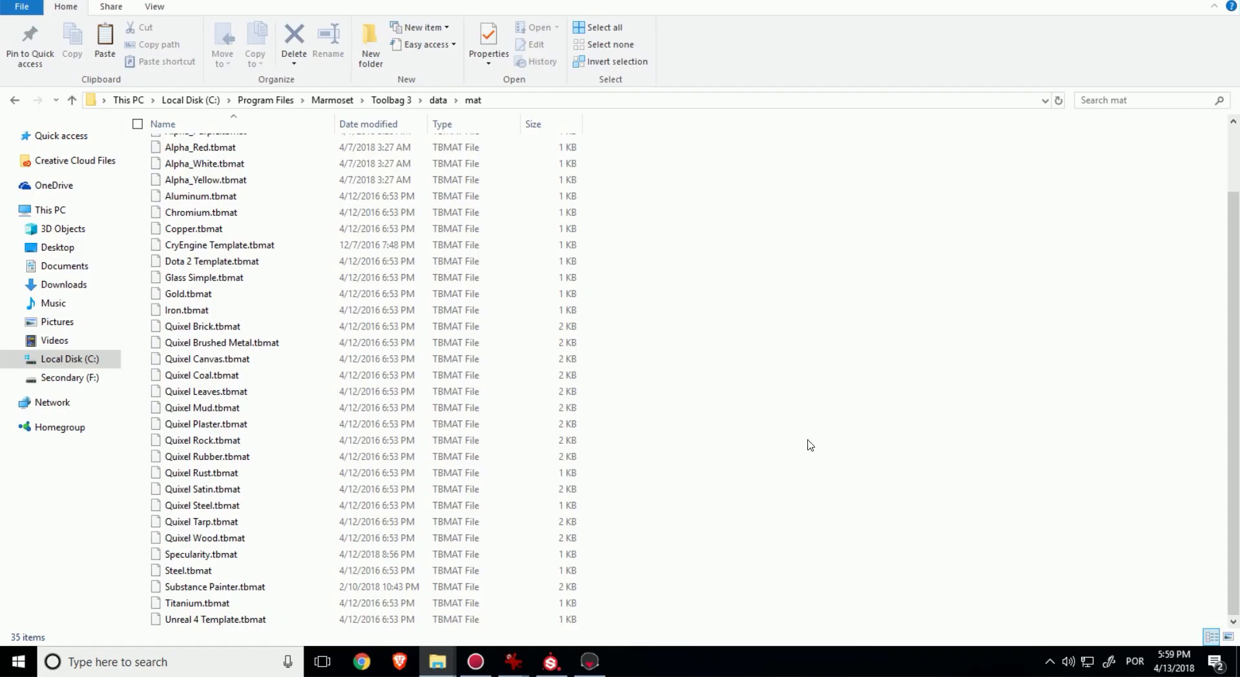
{"action": "right_click", "coordinate": [744, 383]}
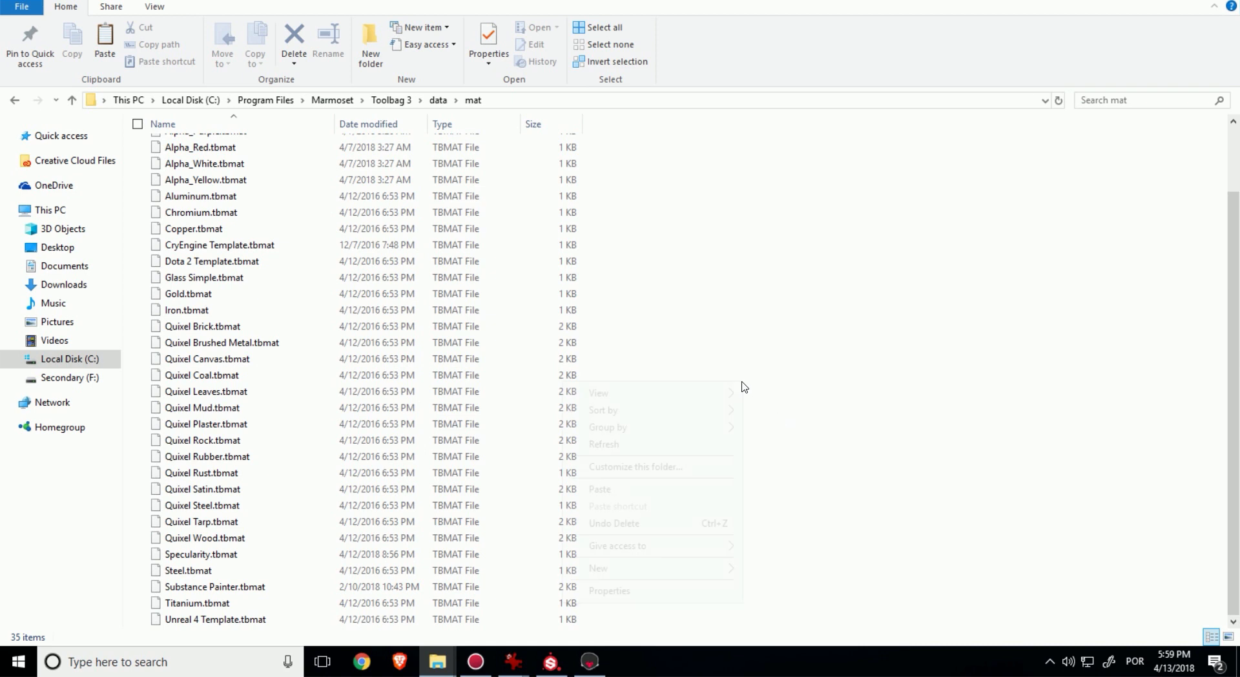
{"action": "left_click", "coordinate": [672, 489]}
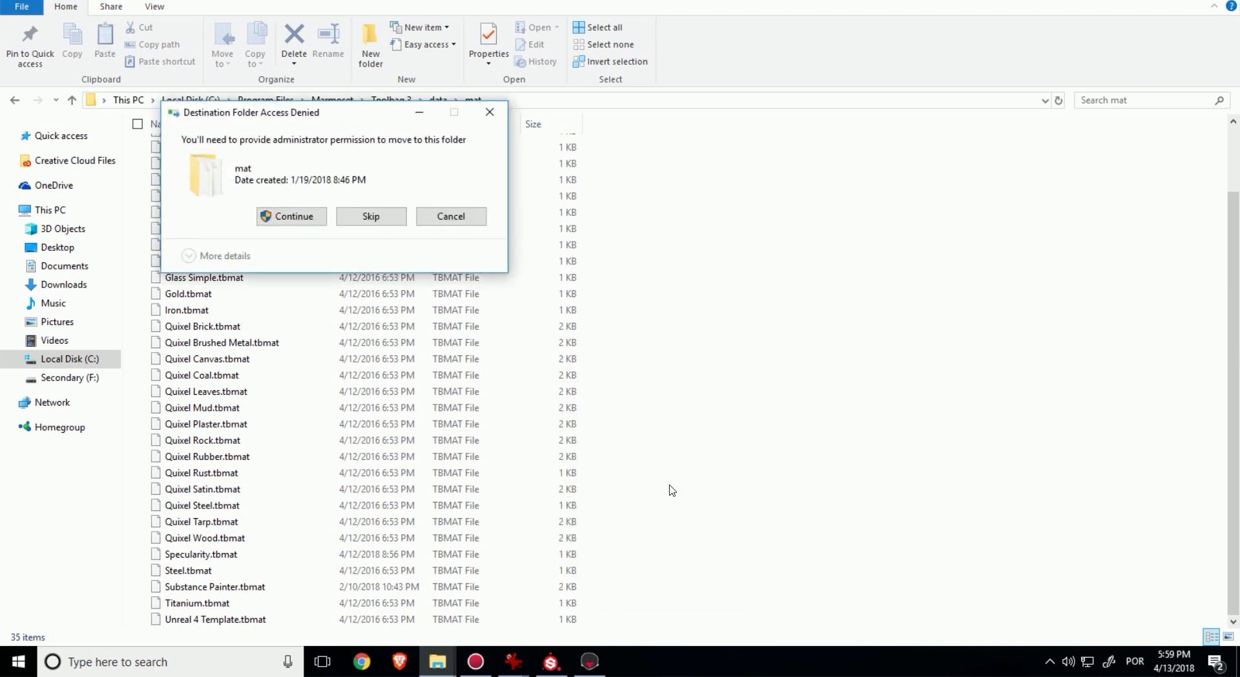
{"action": "left_click", "coordinate": [291, 216]}
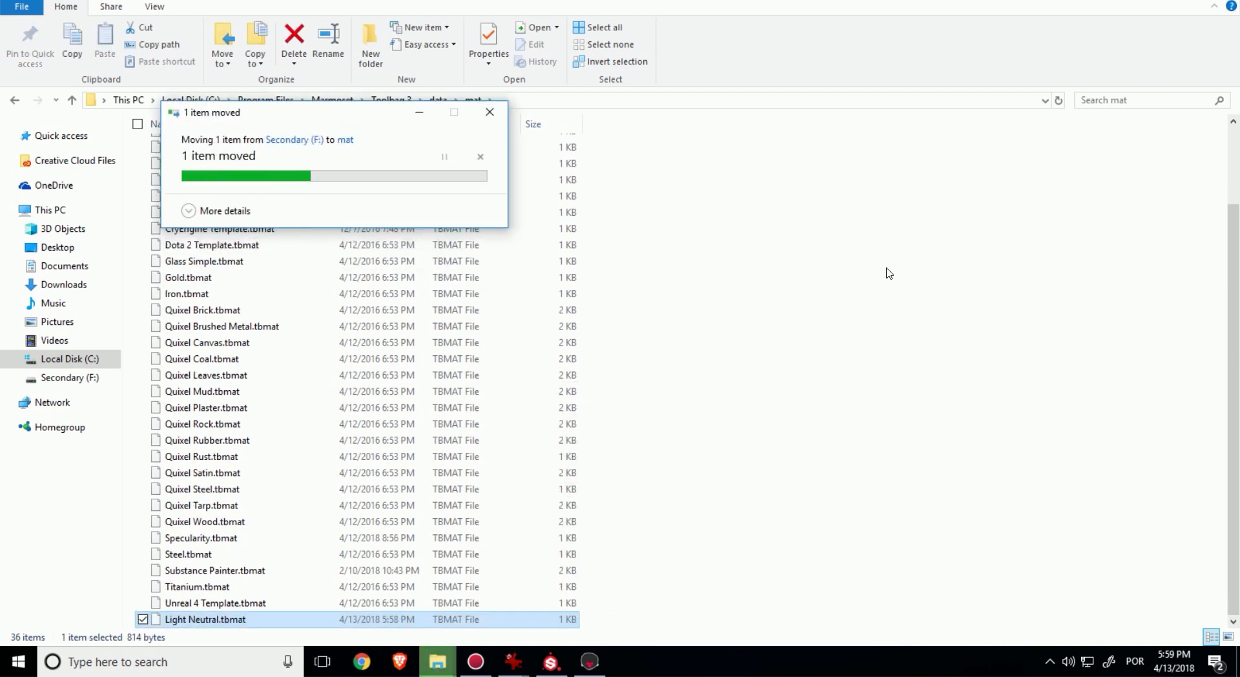
{"action": "left_click", "coordinate": [785, 432]}
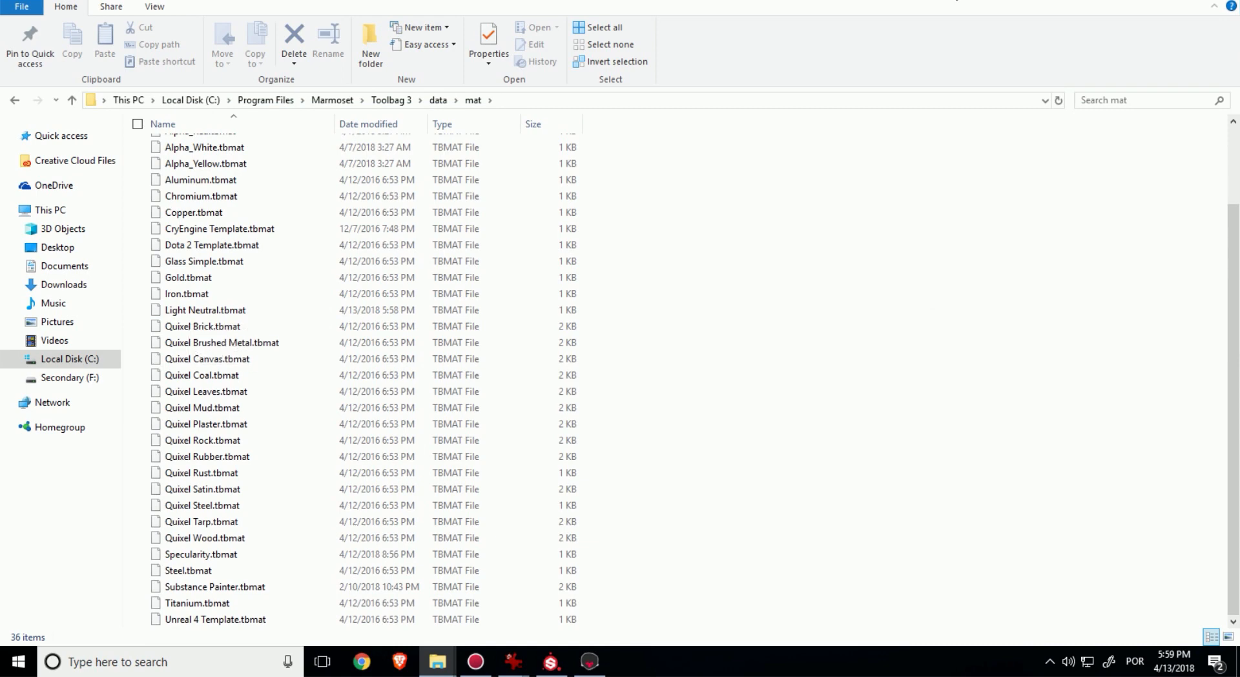
{"action": "left_click_drag", "start_coordinate": [956, 0], "coordinate": [1239, 66]}
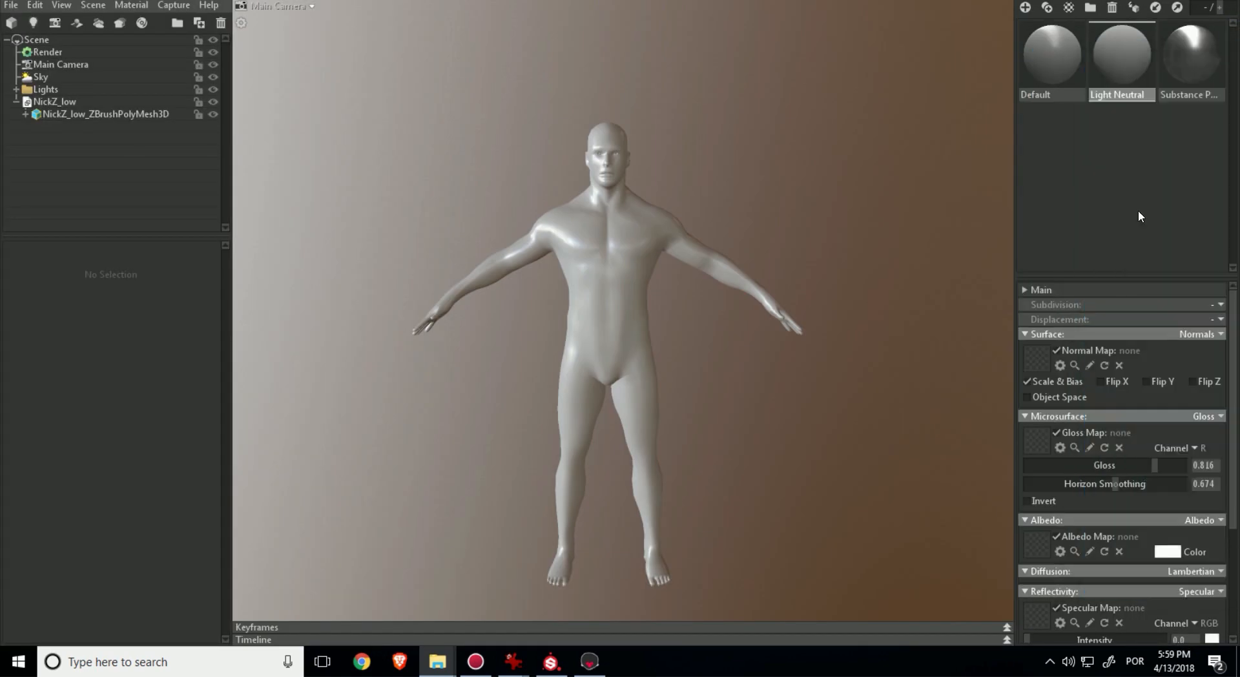
Select the Substance Painter material and review its channels and reflectivity options, keeping Metalness as the reflectivity type
{"action": "left_click", "coordinate": [1183, 94]}
{"action": "left_click_drag", "start_coordinate": [1235, 336], "coordinate": [1220, 464]}
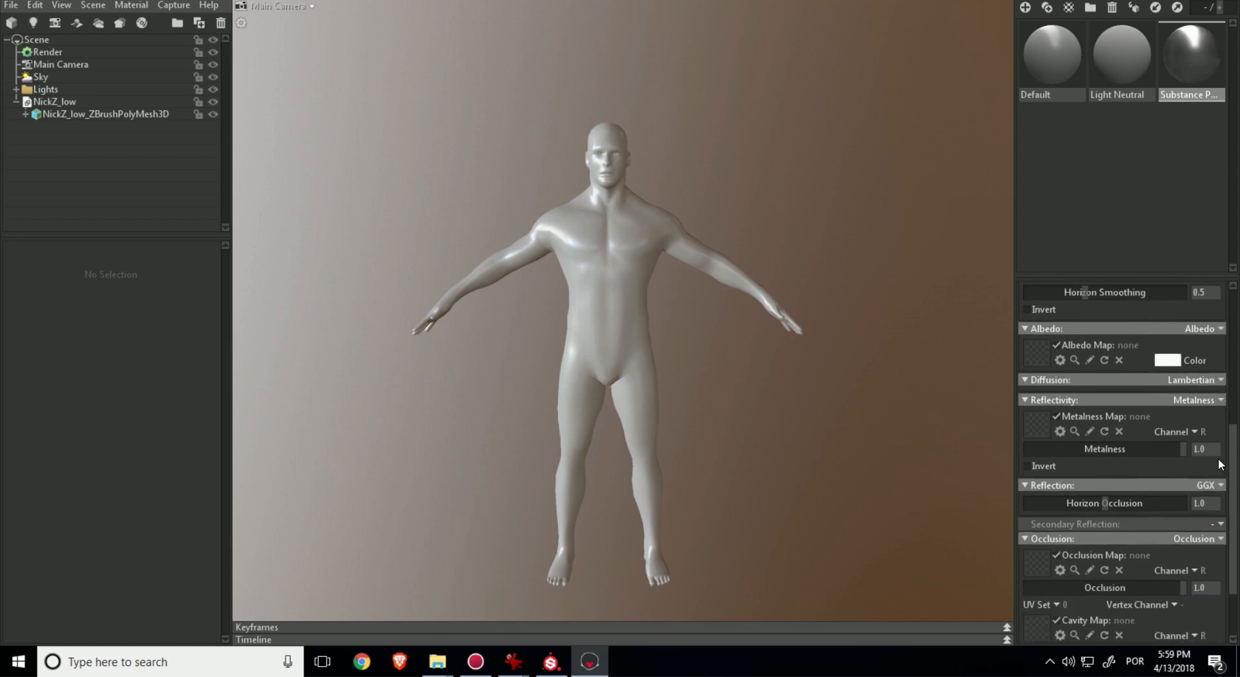
{"action": "left_click", "coordinate": [1195, 401]}
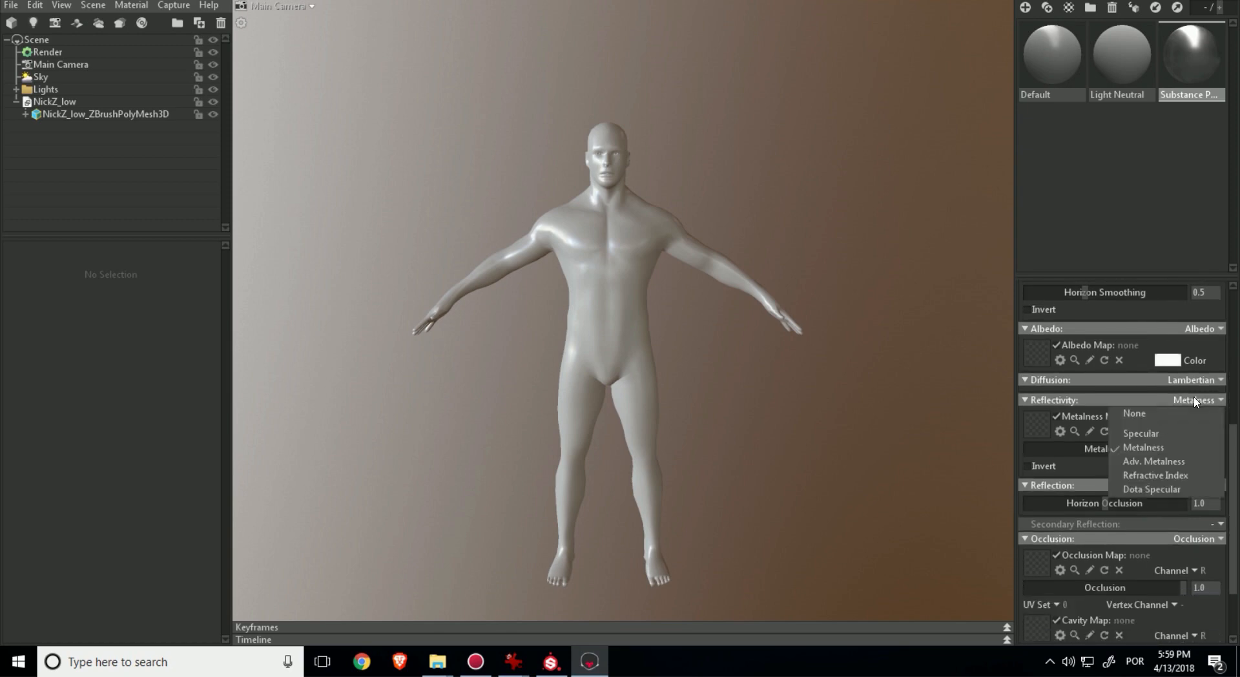
{"action": "left_click", "coordinate": [1179, 443]}
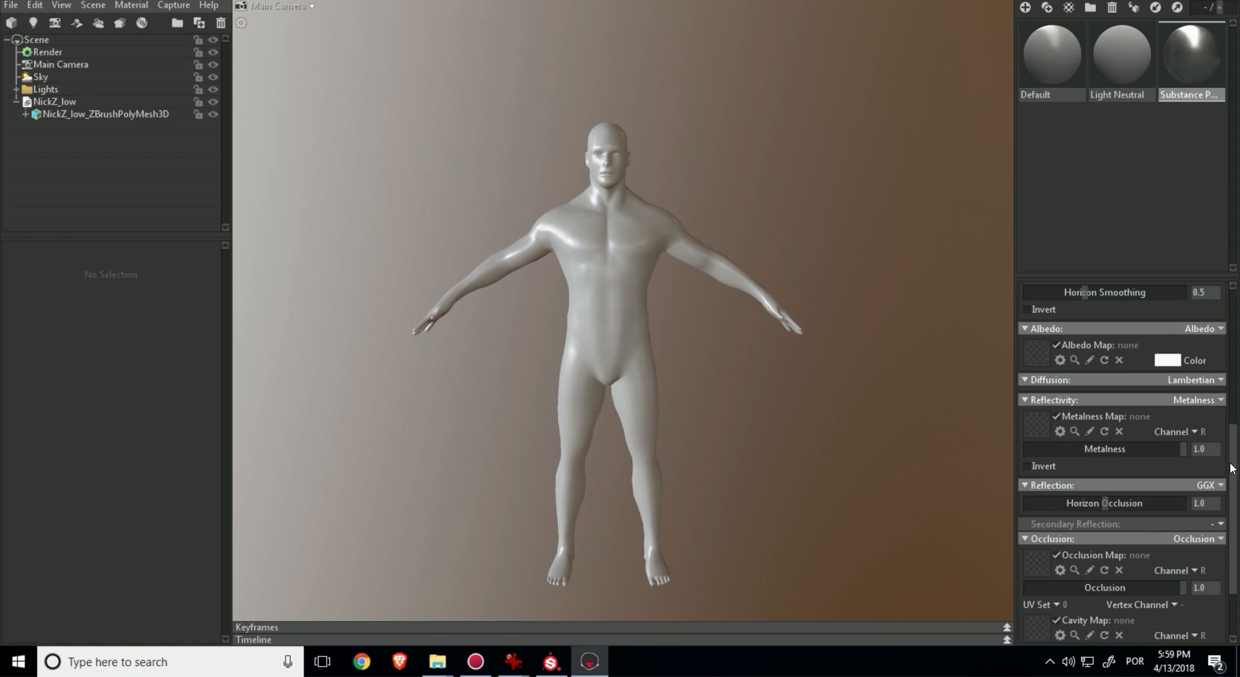
{"action": "left_click_drag", "start_coordinate": [1233, 472], "coordinate": [1231, 528]}
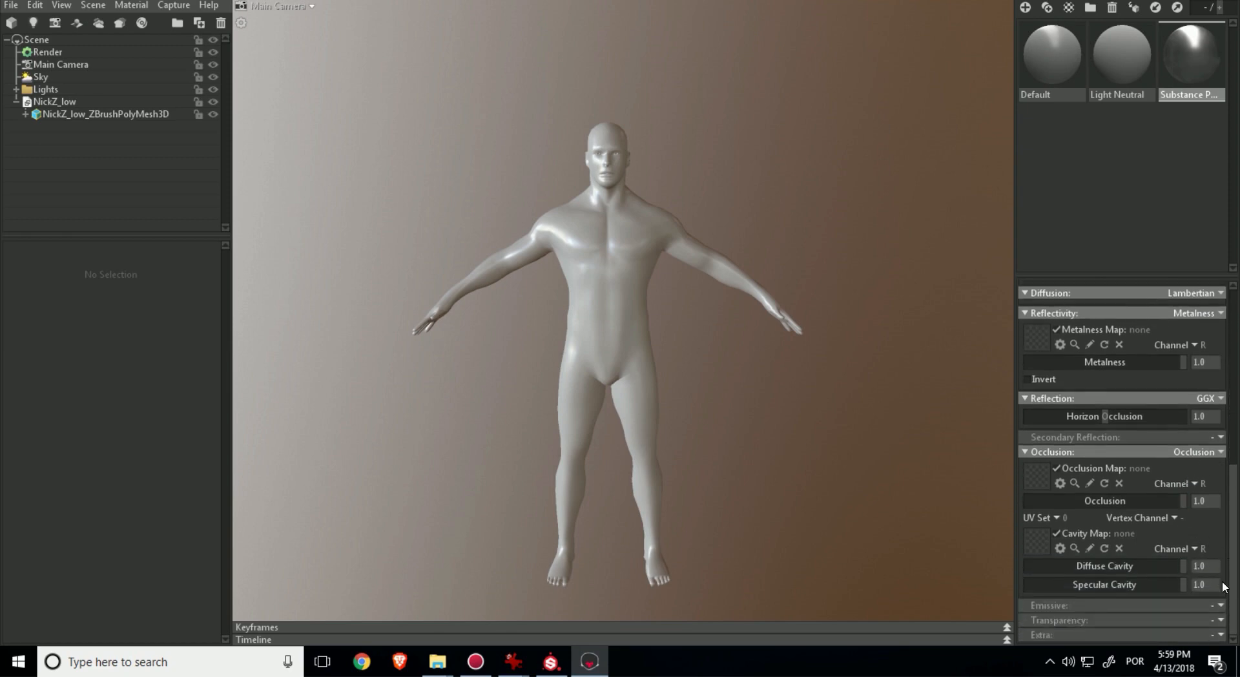
{"action": "left_click_drag", "start_coordinate": [1234, 572], "coordinate": [1222, 374]}
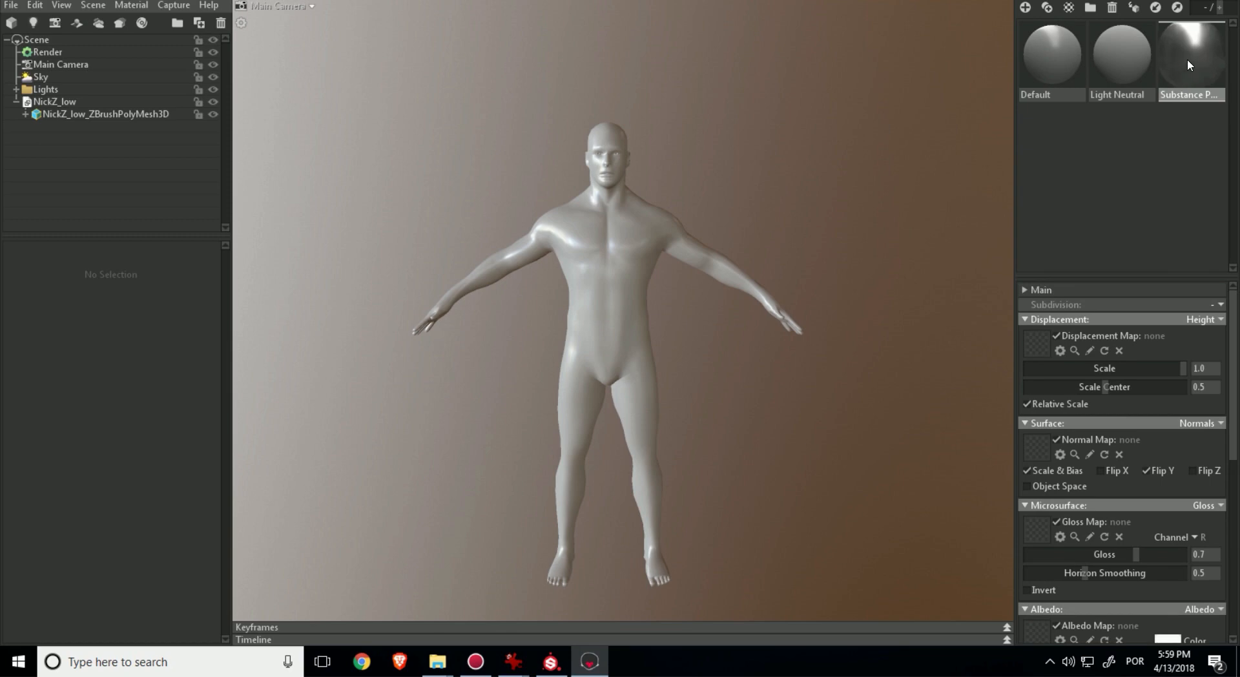
Assign the Substance Painter material to the NickZ_low model and load Full_Body_Albedo.png as its albedo map
{"action": "left_click_drag", "start_coordinate": [1187, 59], "coordinate": [83, 100]}
{"action": "left_click", "coordinate": [796, 173]}
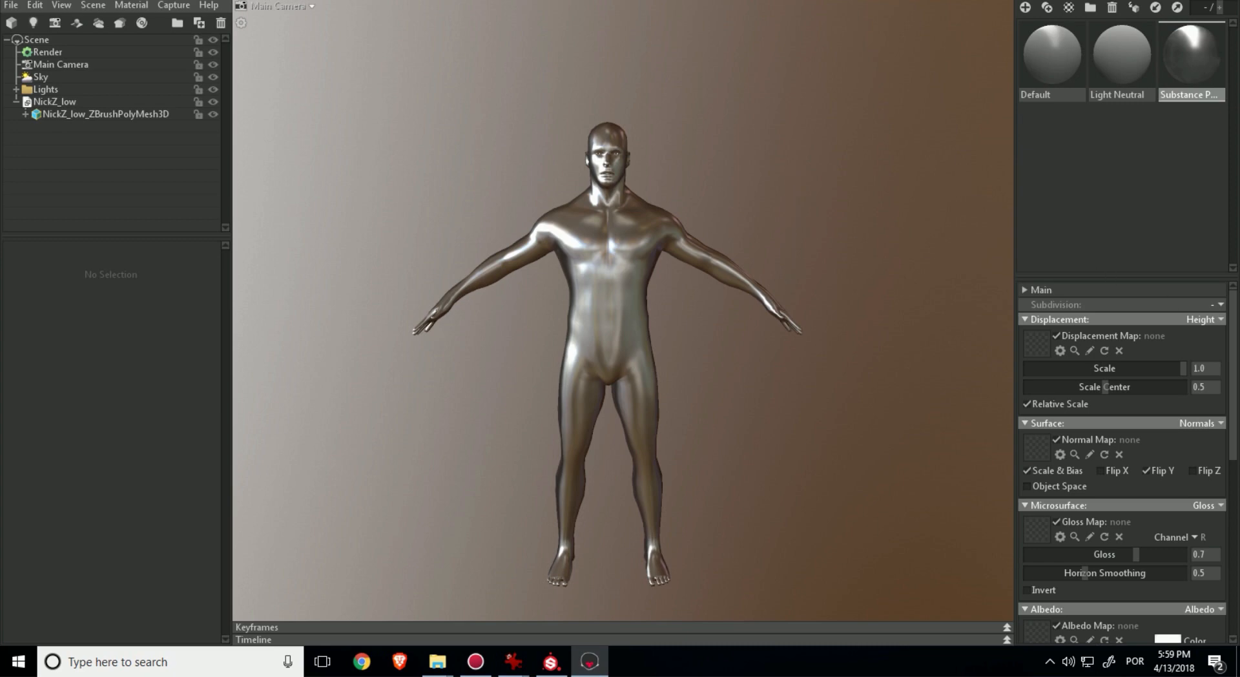
{"action": "key", "text": "super+d"}
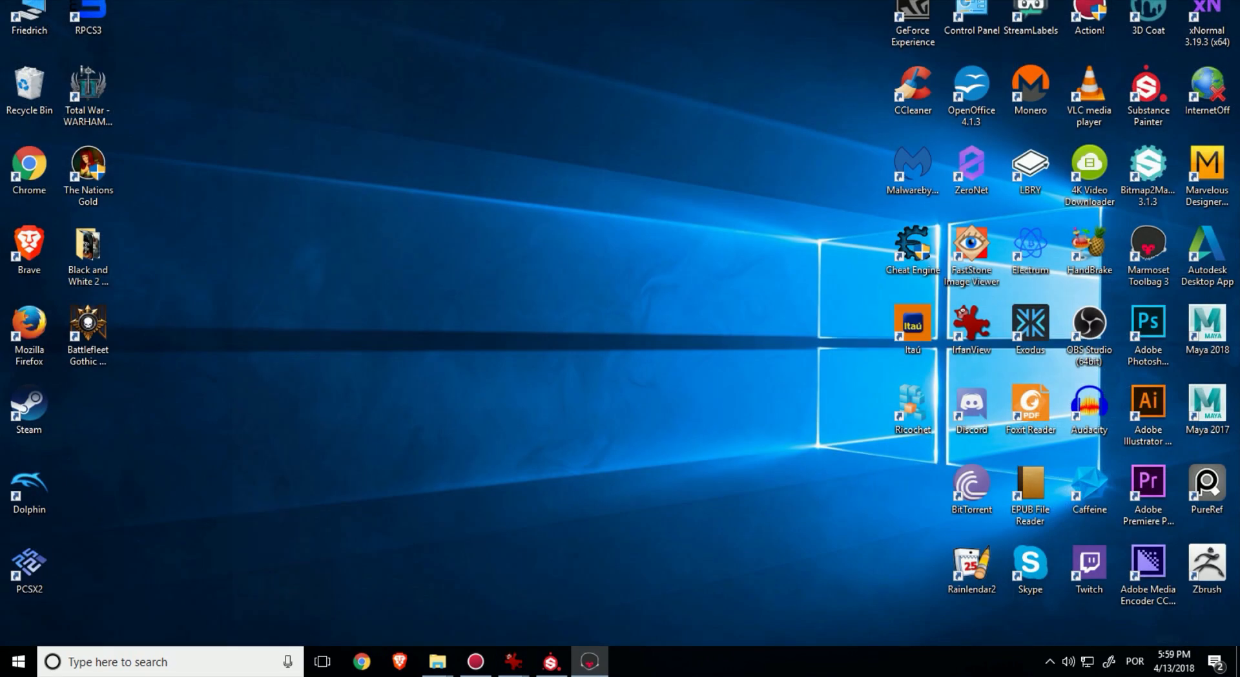
{"action": "key", "text": "super+d"}
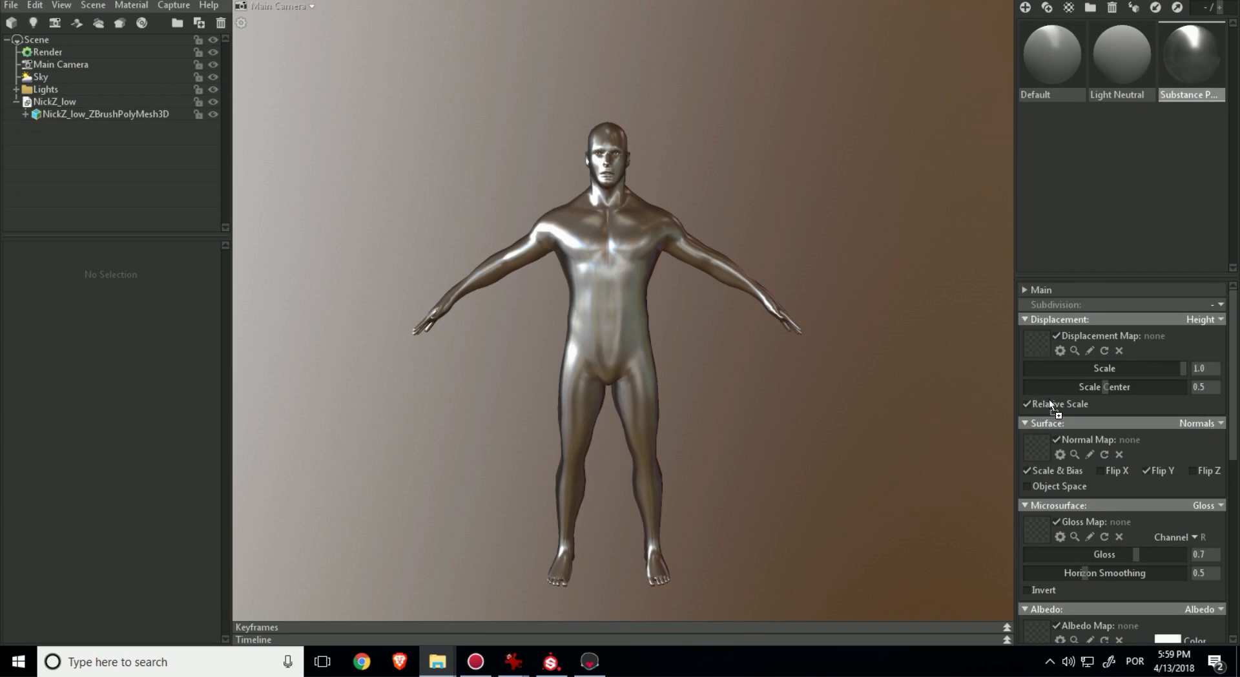
{"action": "left_click_drag", "start_coordinate": [1037, 548], "coordinate": [1038, 620]}
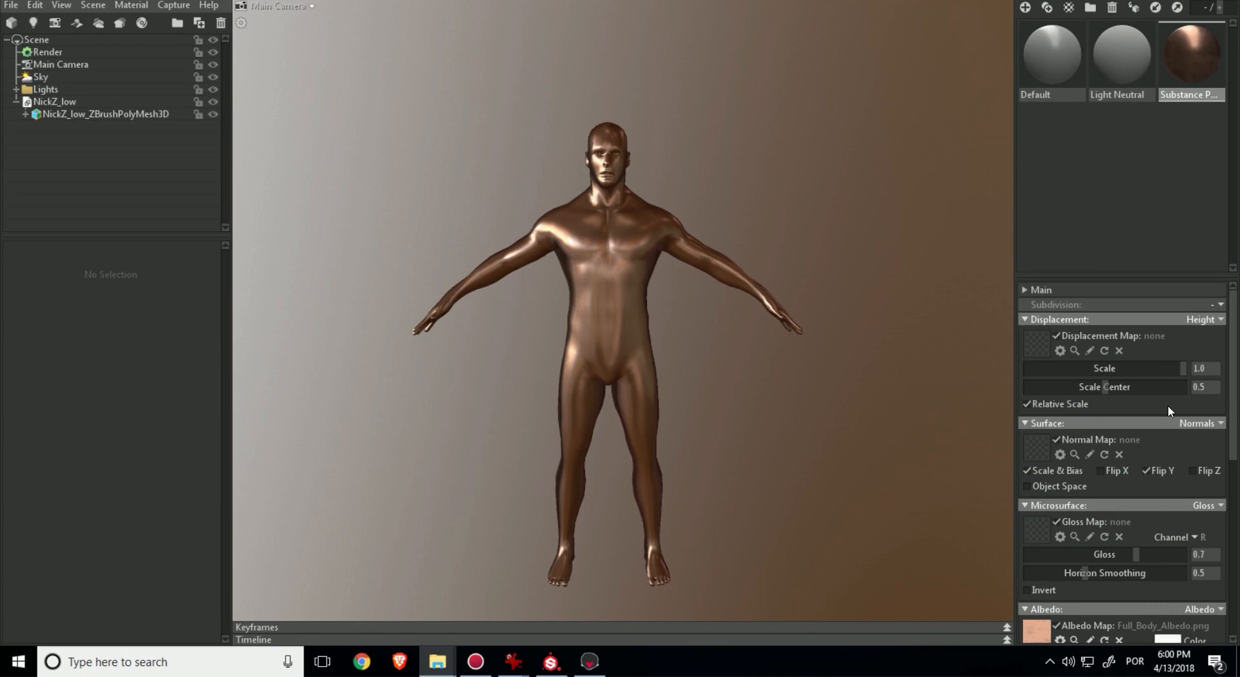
Enable the Emissive channel on the Substance Painter material and load Full_Body_Emissive.png as its emissive map
{"action": "left_click_drag", "start_coordinate": [1235, 387], "coordinate": [1232, 616]}
{"action": "left_click", "coordinate": [1221, 611]}
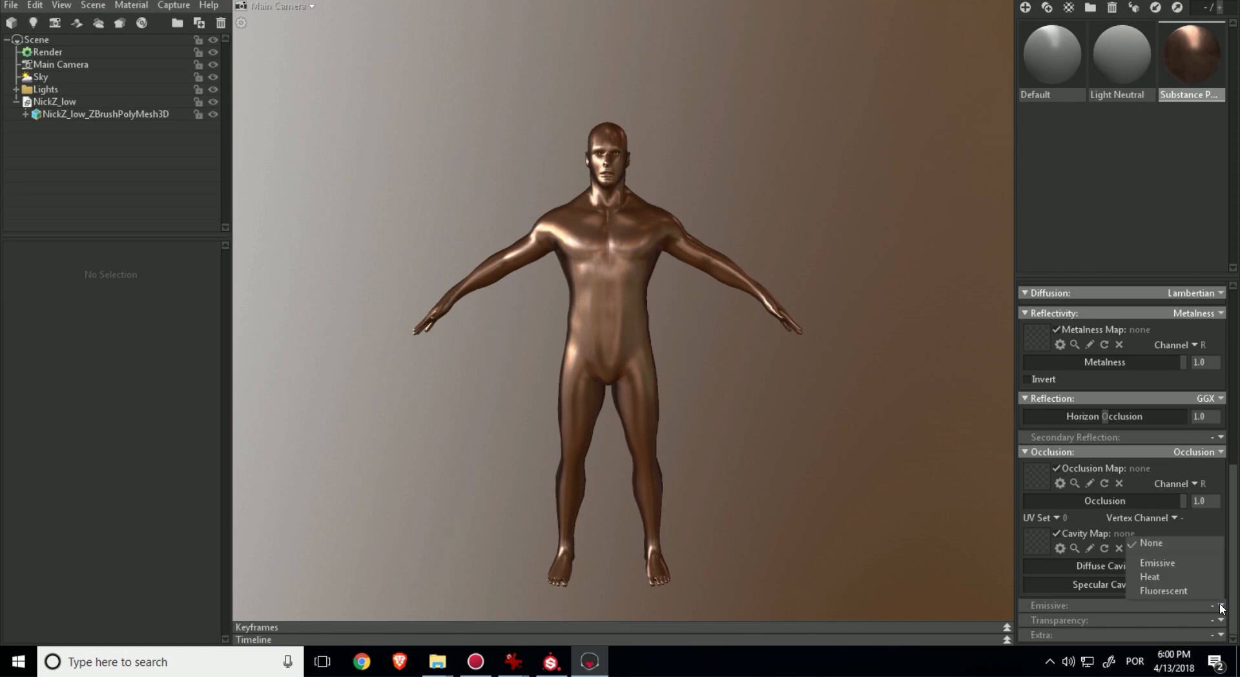
{"action": "left_click", "coordinate": [1185, 559]}
{"action": "scroll", "coordinate": [1185, 559], "scroll_direction": "down", "scroll_amount": 2}
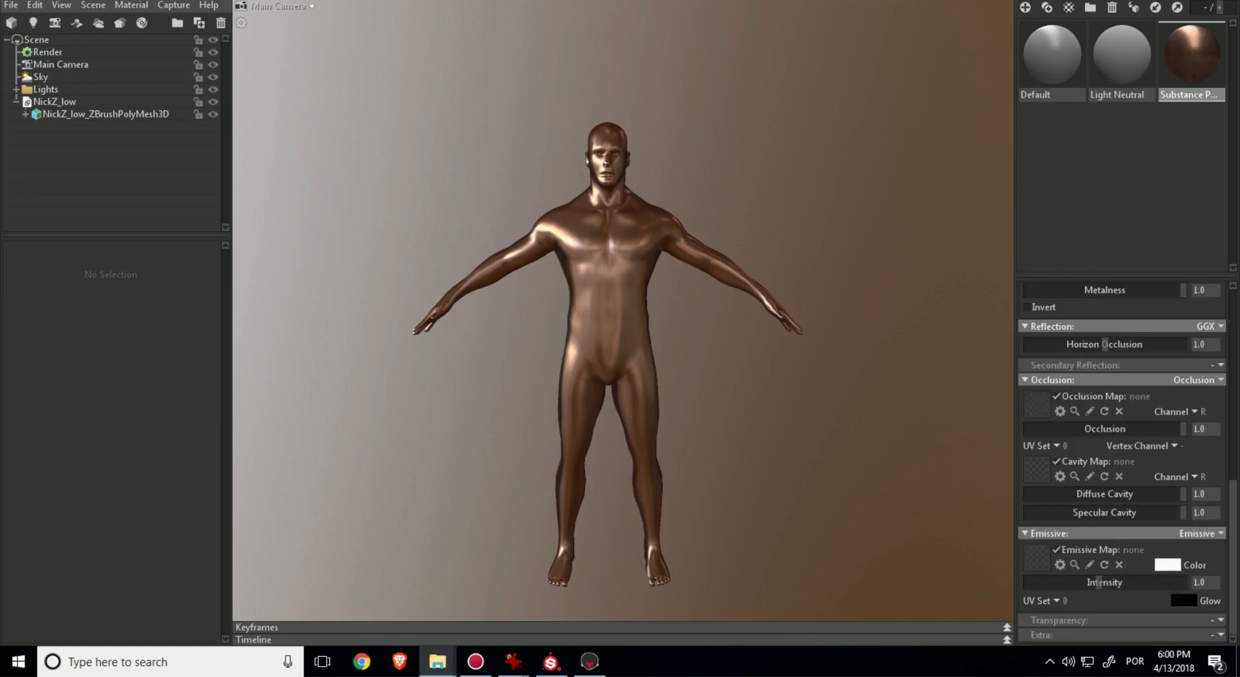
{"action": "left_click_drag", "start_coordinate": [1231, 542], "coordinate": [1045, 564]}
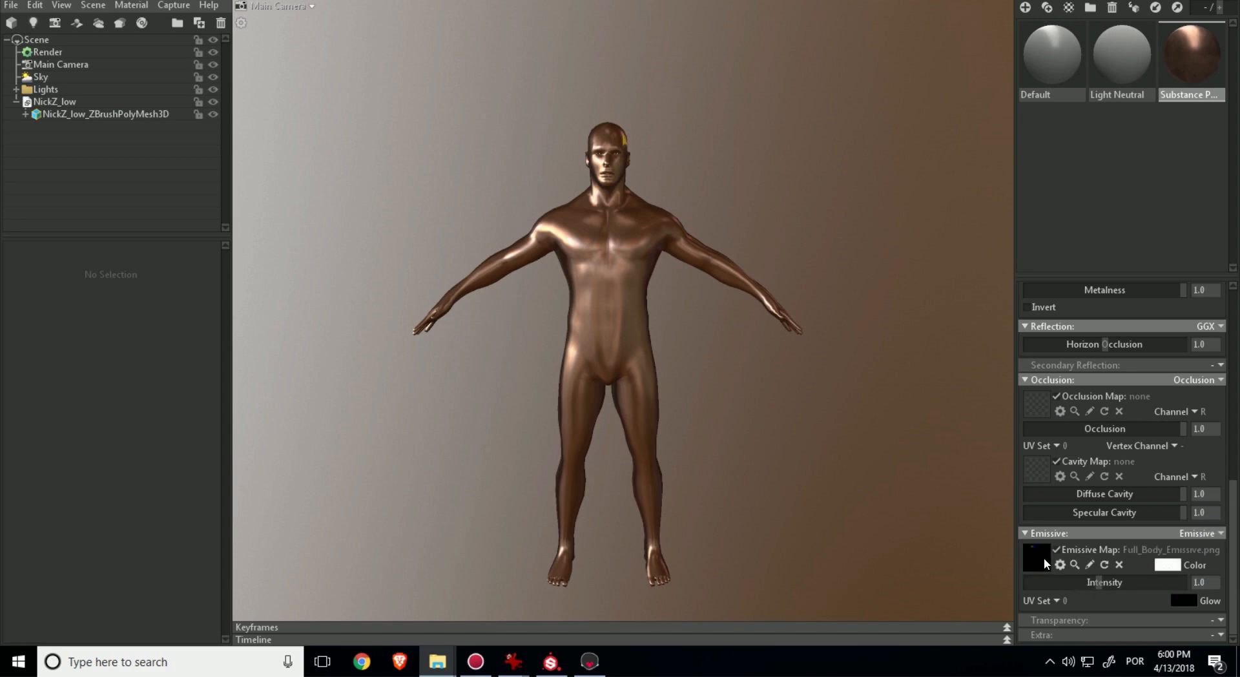
Examine the emissive symbols on the side of the head, comparing the emissive map off and on
{"action": "left_click", "coordinate": [889, 181]}
{"action": "left_click_drag", "start_coordinate": [956, 213], "coordinate": [904, 268], "text": "alt"}
{"action": "middle_click_drag", "start_coordinate": [905, 268], "coordinate": [906, 390], "text": "alt"}
{"action": "scroll", "coordinate": [906, 390], "scroll_direction": "up", "scroll_amount": 3}
{"action": "left_click_drag", "start_coordinate": [562, 240], "coordinate": [601, 221], "text": "alt"}
{"action": "middle_click_drag", "start_coordinate": [316, 193], "coordinate": [363, 228], "text": "alt"}
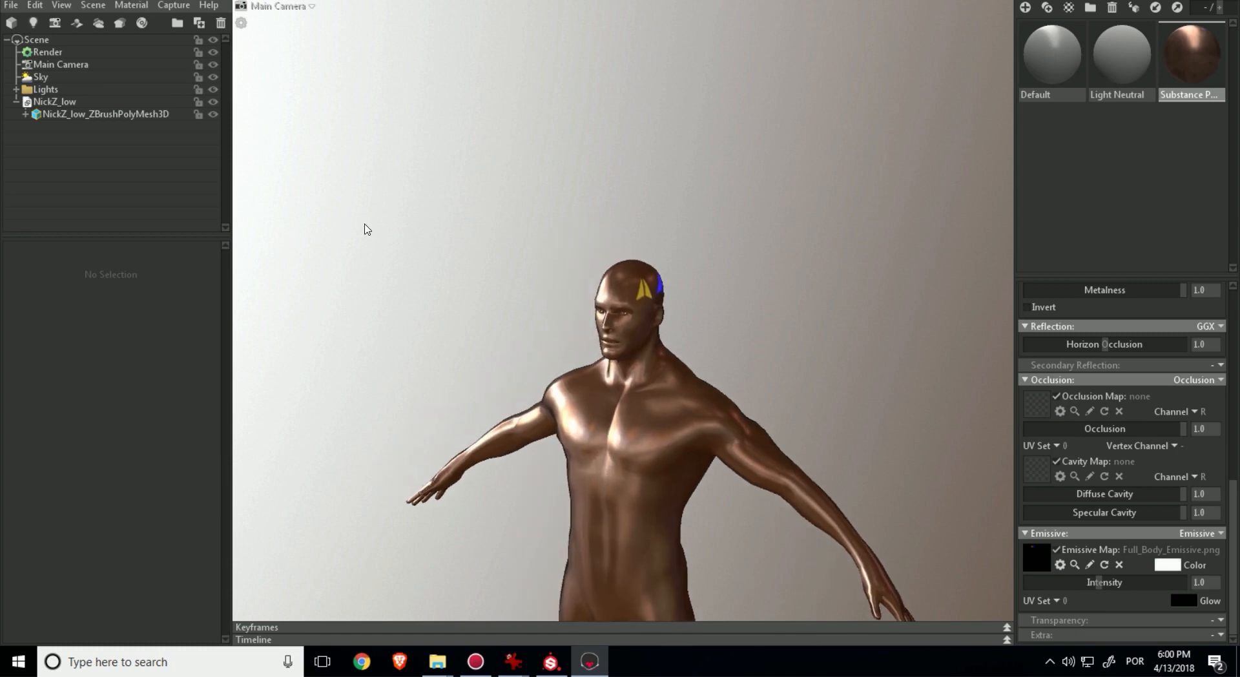
{"action": "scroll", "coordinate": [364, 228], "scroll_direction": "up", "scroll_amount": 5}
{"action": "left_click_drag", "start_coordinate": [743, 303], "coordinate": [706, 291], "text": "alt"}
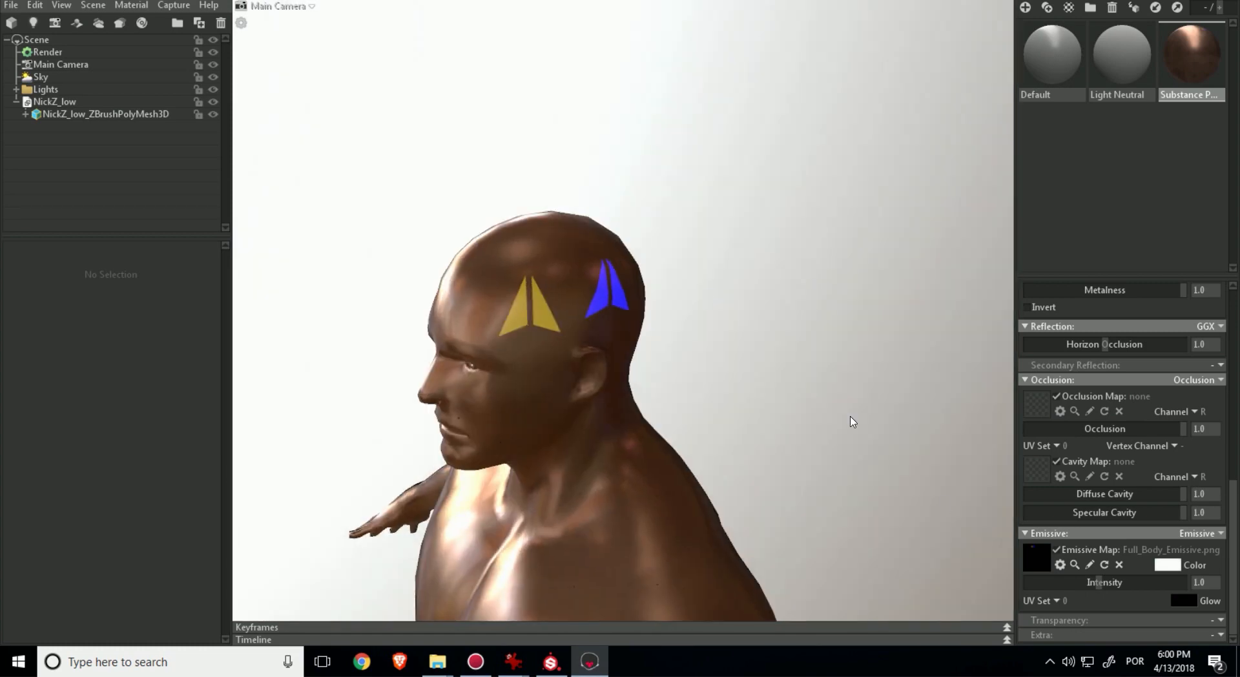
{"action": "left_click", "coordinate": [1058, 550]}
{"action": "left_click", "coordinate": [1057, 550]}
Examine the skin material on the body from the side and front, including a close view of the face
{"action": "right_click_drag", "start_coordinate": [799, 355], "coordinate": [327, 226], "text": "alt"}
{"action": "middle_click_drag", "start_coordinate": [571, 367], "coordinate": [596, 310], "text": "alt"}
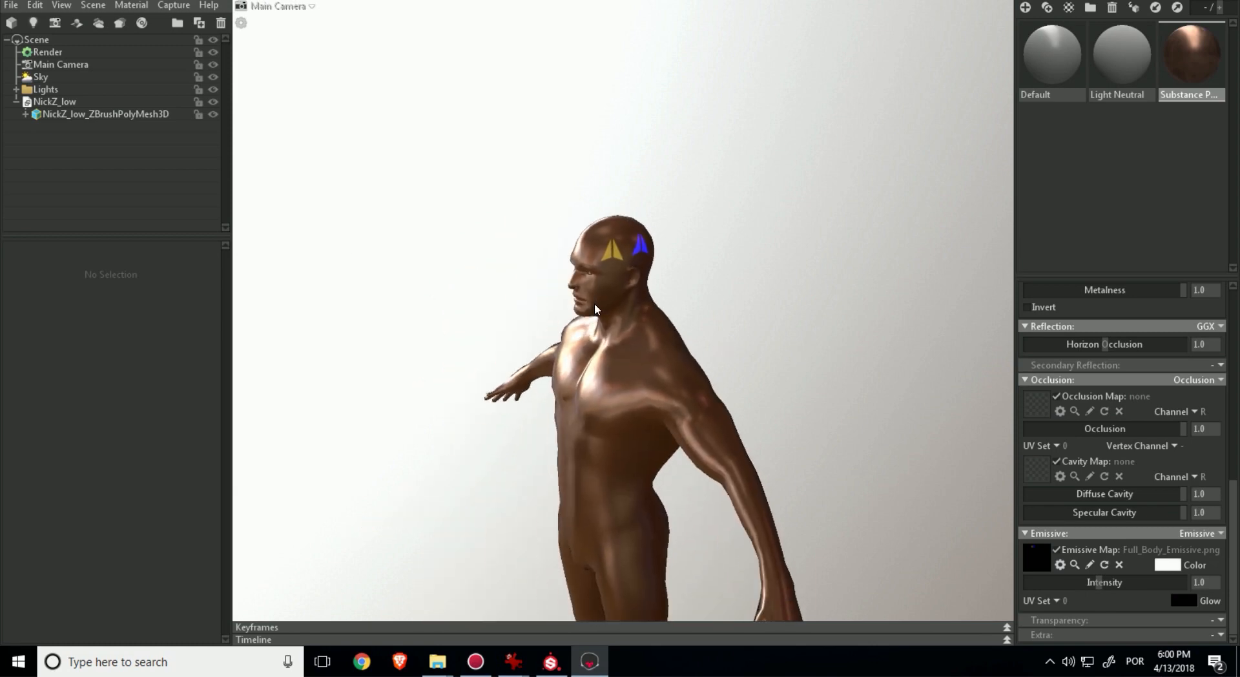
{"action": "left_click_drag", "start_coordinate": [595, 310], "coordinate": [652, 197], "text": "alt"}
{"action": "left_click_drag", "start_coordinate": [745, 261], "coordinate": [771, 252], "text": "alt"}
{"action": "middle_click_drag", "start_coordinate": [739, 237], "coordinate": [714, 210]}
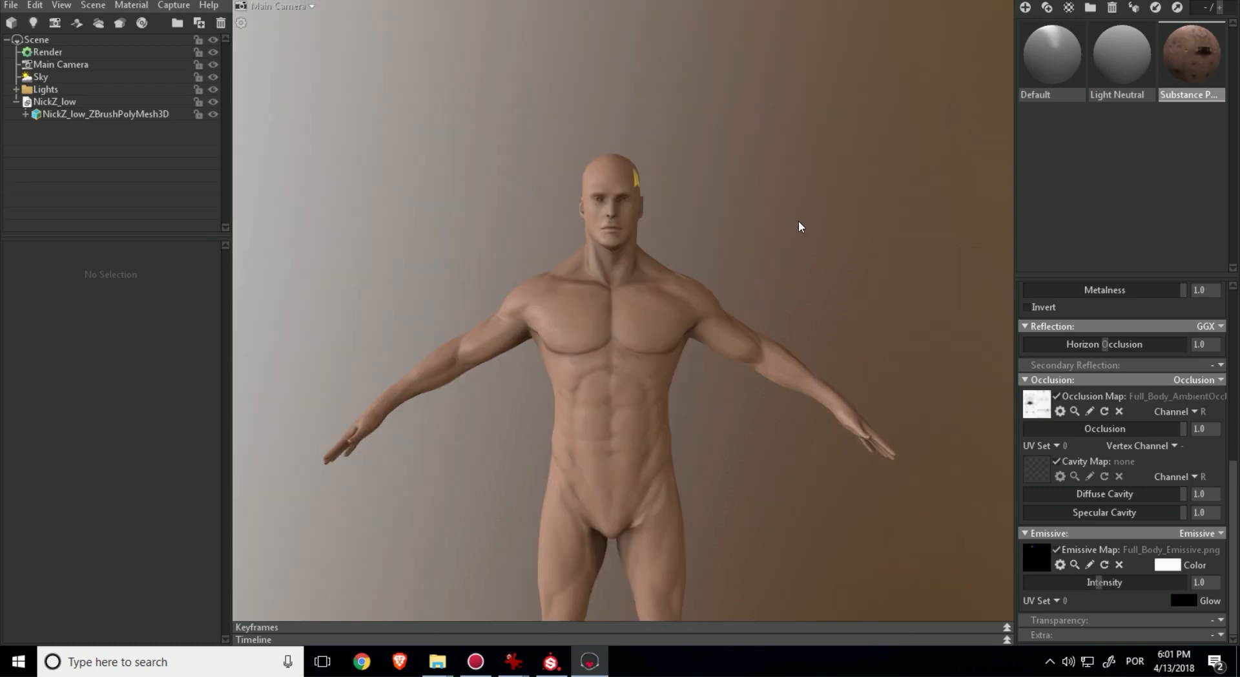
{"action": "right_click_drag", "start_coordinate": [494, 206], "coordinate": [819, 219], "text": "alt"}
{"action": "middle_click_drag", "start_coordinate": [662, 168], "coordinate": [667, 323], "text": "alt"}
{"action": "right_click_drag", "start_coordinate": [667, 324], "coordinate": [800, 343], "text": "alt"}
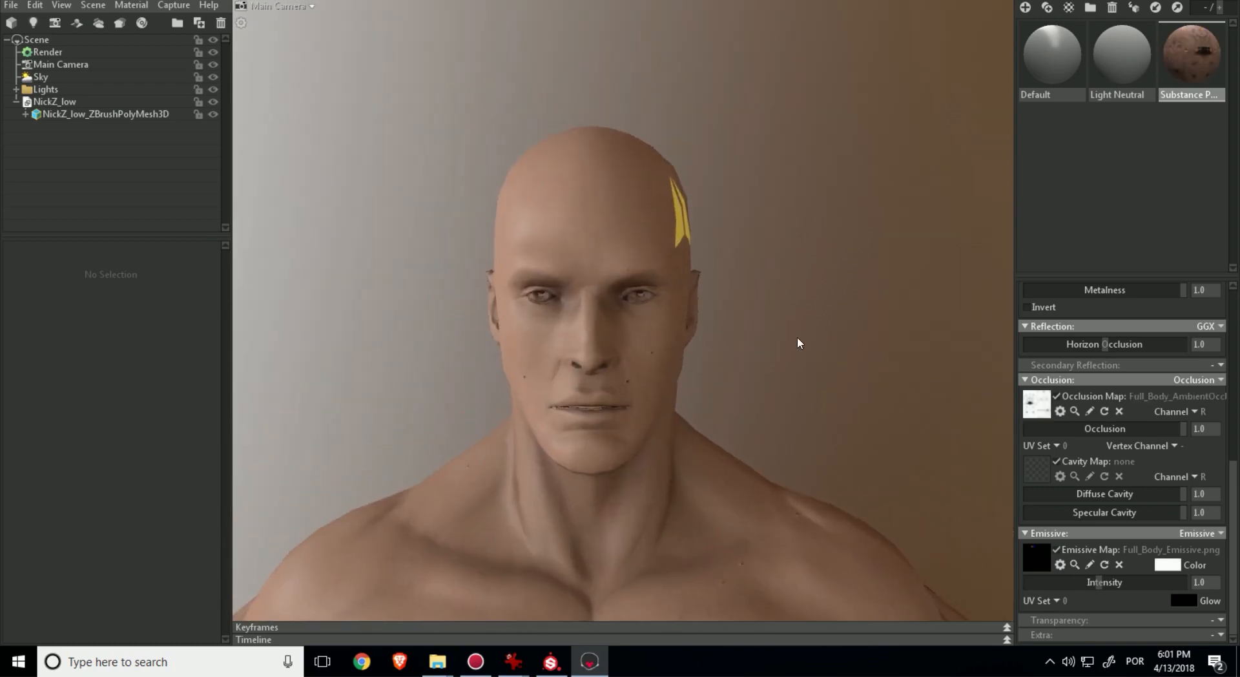
{"action": "left_click_drag", "start_coordinate": [801, 343], "coordinate": [821, 365], "text": "alt"}
Set the Substance Painter material's displacement to None
{"action": "scroll", "coordinate": [1098, 420], "scroll_direction": "up", "scroll_amount": 10}
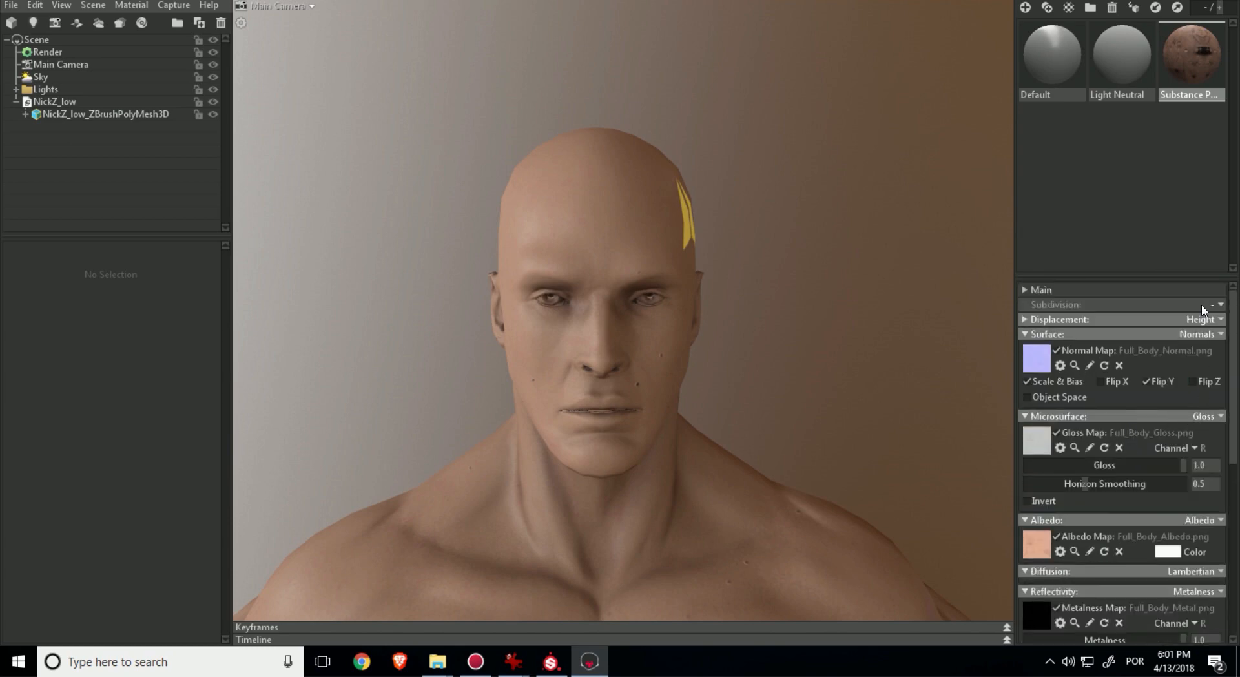
{"action": "left_click", "coordinate": [1200, 321]}
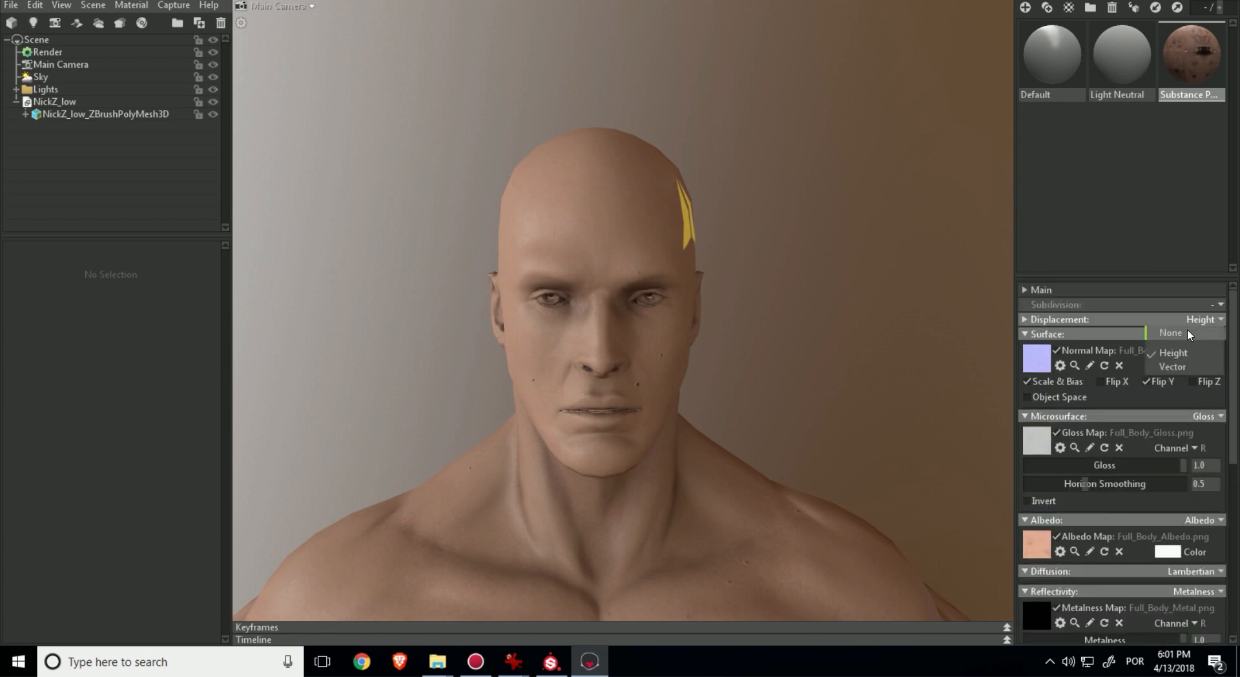
{"action": "left_click", "coordinate": [1187, 332]}
Compare the front of the head with the material's occlusion map off and on
{"action": "left_click_drag", "start_coordinate": [1231, 360], "coordinate": [1226, 525]}
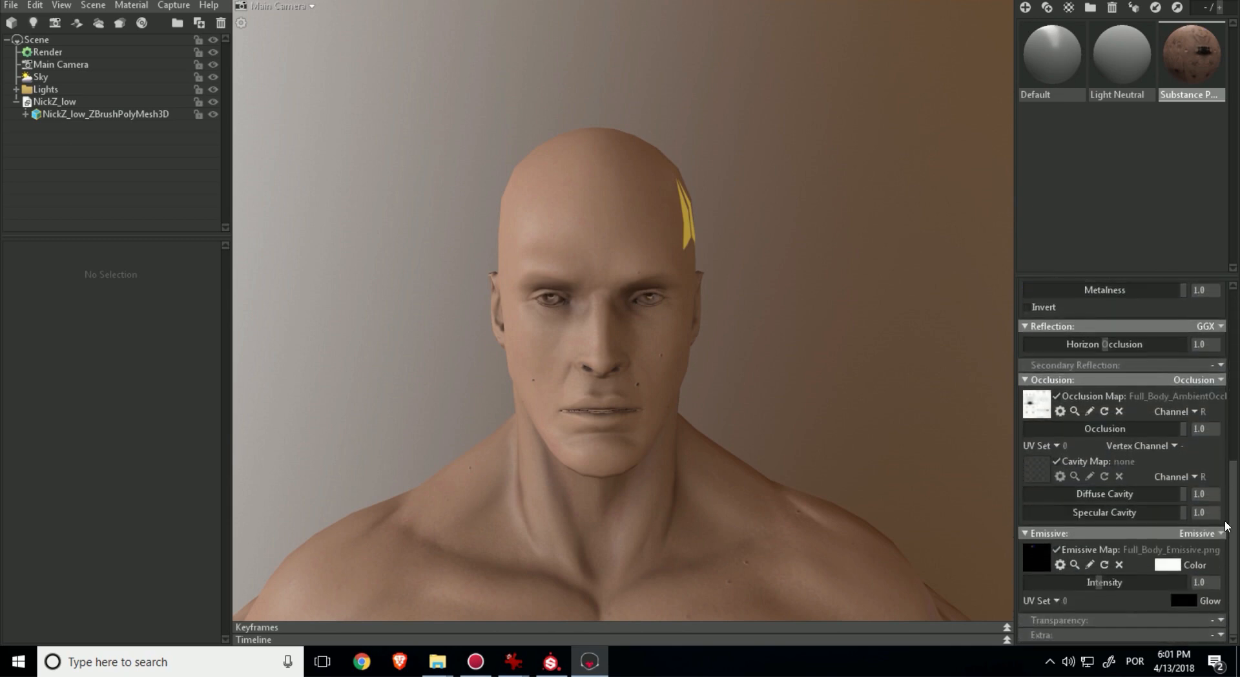
{"action": "right_click_drag", "start_coordinate": [821, 348], "coordinate": [548, 275]}
{"action": "left_click_drag", "start_coordinate": [772, 365], "coordinate": [789, 341]}
{"action": "right_click_drag", "start_coordinate": [789, 336], "coordinate": [905, 381]}
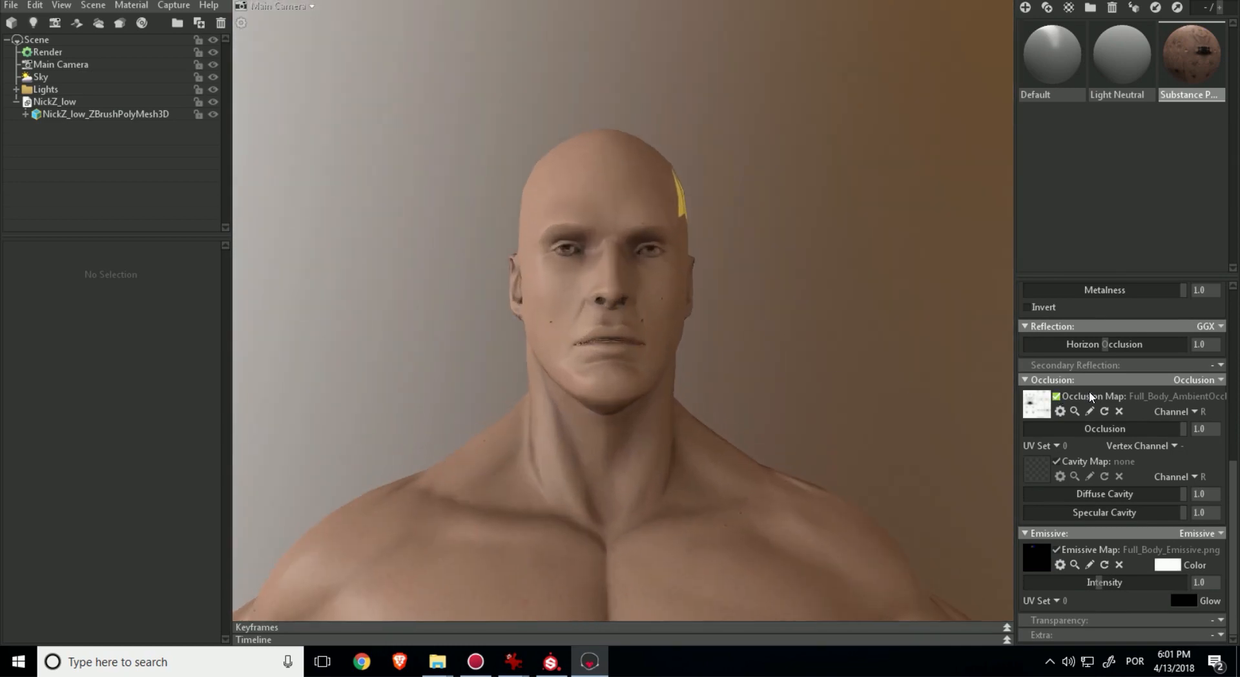
{"action": "left_click", "coordinate": [1072, 395]}
{"action": "left_click", "coordinate": [1073, 395]}
{"action": "right_click_drag", "start_coordinate": [730, 330], "coordinate": [825, 362]}
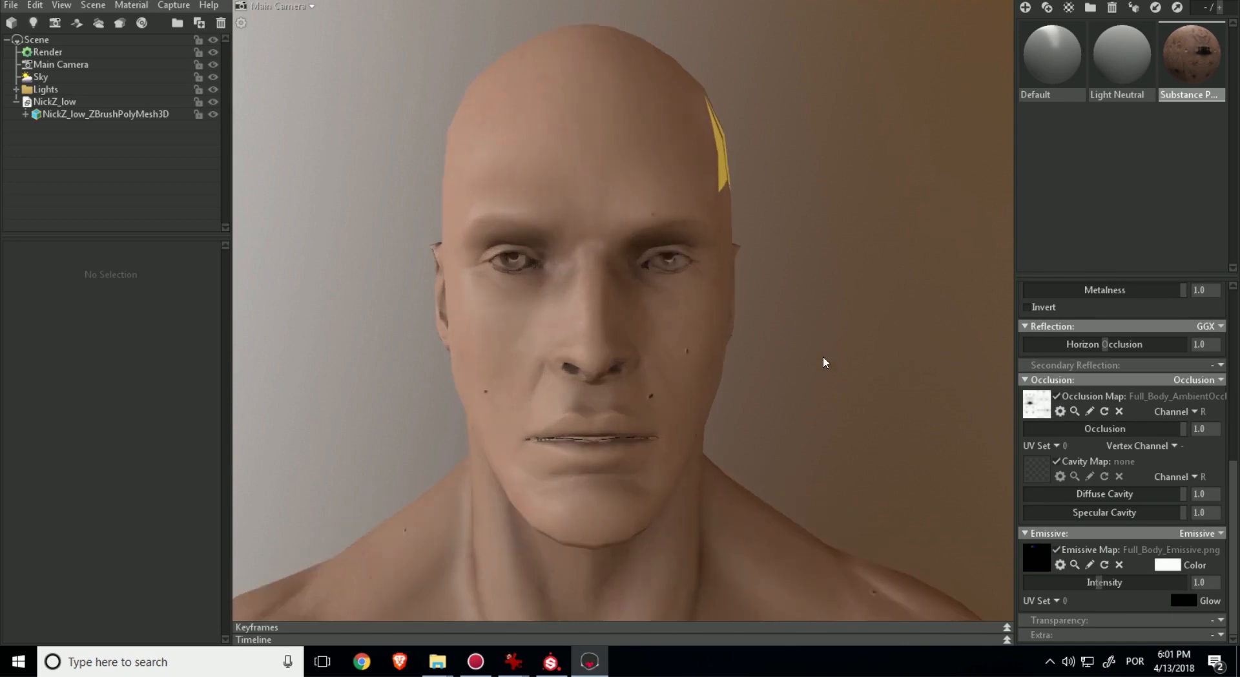
Check the occlusion map's effect around the eyes and ear in close-up, switching it off and on repeatedly
{"action": "left_click_drag", "start_coordinate": [672, 352], "coordinate": [654, 420]}
{"action": "right_click_drag", "start_coordinate": [654, 420], "coordinate": [855, 454]}
{"action": "left_click_drag", "start_coordinate": [855, 455], "coordinate": [706, 429]}
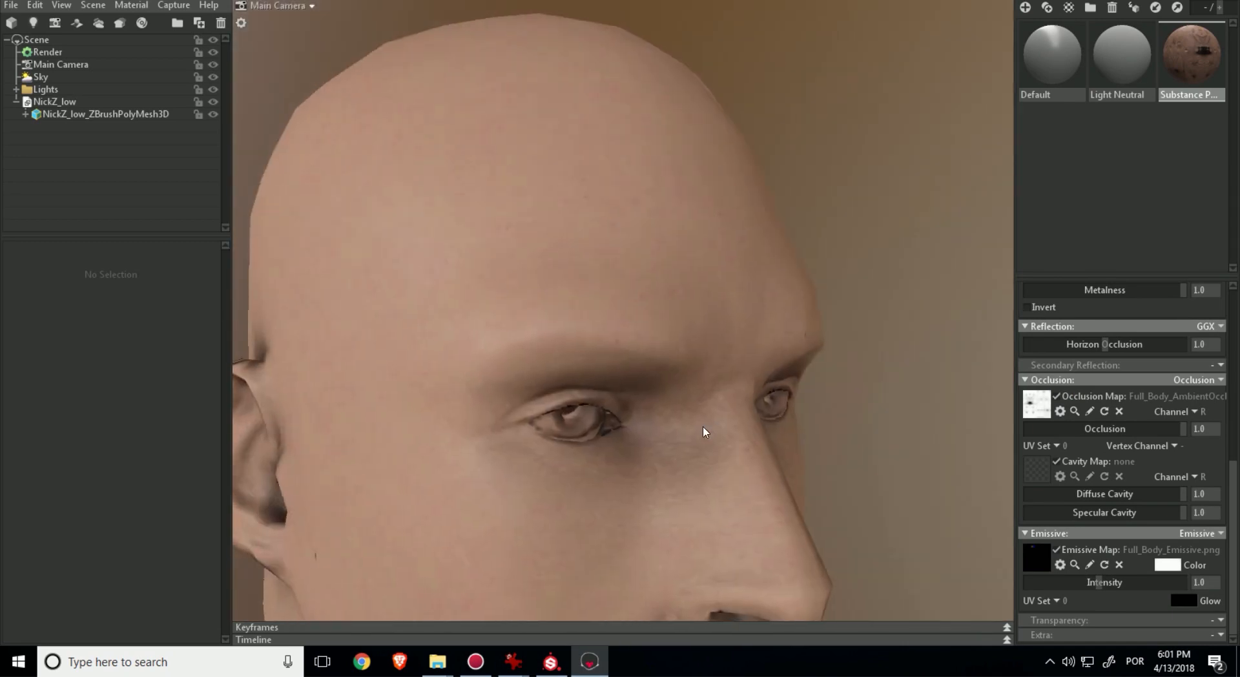
{"action": "left_click", "coordinate": [1069, 396]}
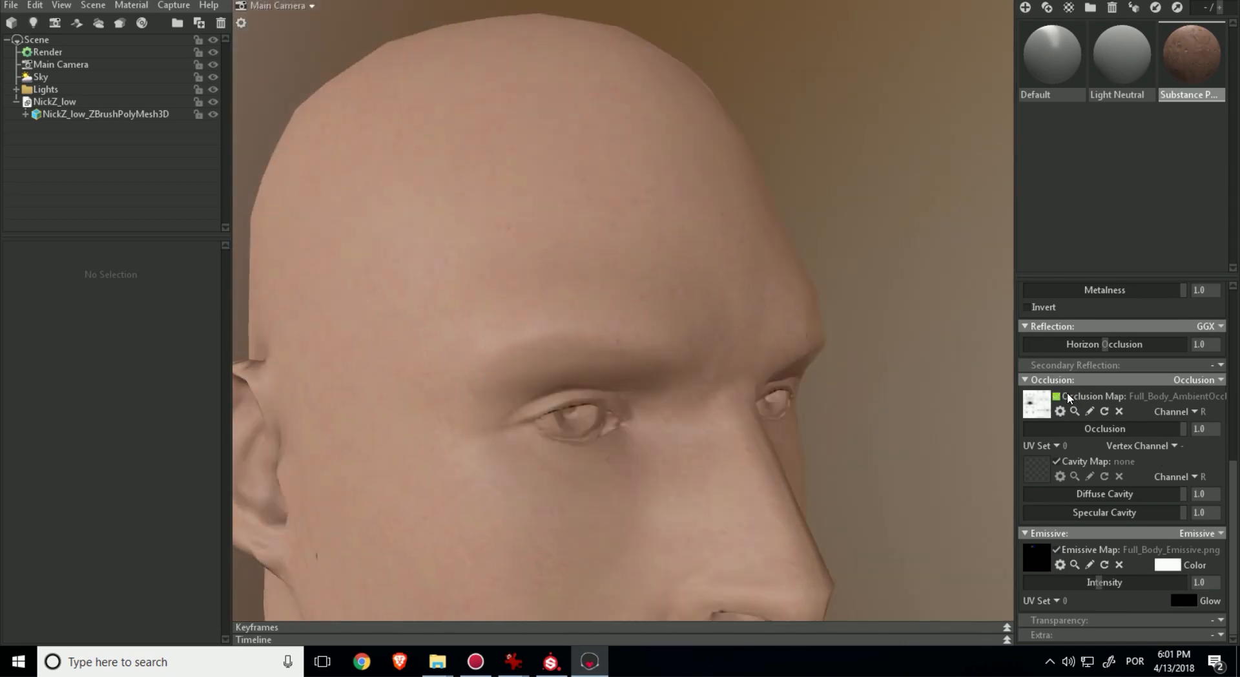
{"action": "left_click", "coordinate": [1068, 396]}
{"action": "left_click", "coordinate": [1068, 396]}
{"action": "left_click", "coordinate": [1069, 395]}
{"action": "left_click", "coordinate": [1056, 395]}
{"action": "left_click", "coordinate": [1056, 396]}
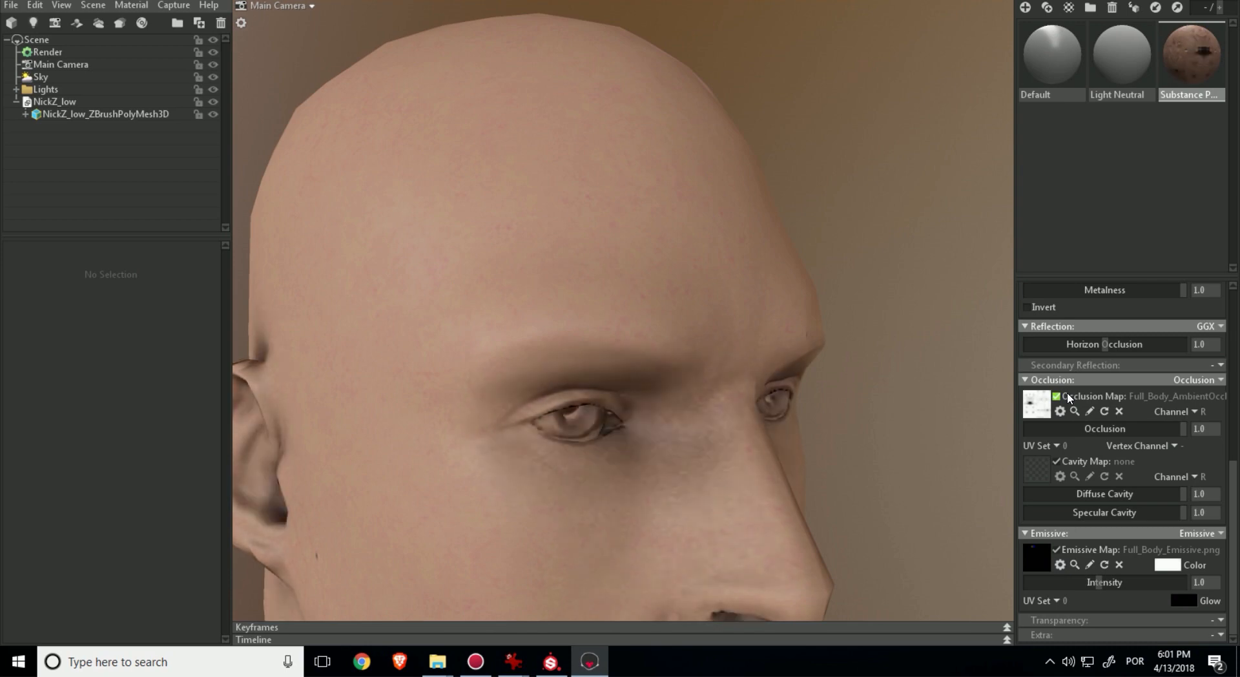
Compare the head and upper body with the occlusion map off and on, viewing the torso from several angles
{"action": "left_click", "coordinate": [1057, 396]}
{"action": "right_click_drag", "start_coordinate": [974, 379], "coordinate": [633, 332]}
{"action": "mouse_move", "coordinate": [633, 332]}
{"action": "left_mouse_down"}
{"action": "mouse_move", "coordinate": [756, 362]}
{"action": "mouse_move", "coordinate": [913, 366]}
{"action": "left_mouse_up"}
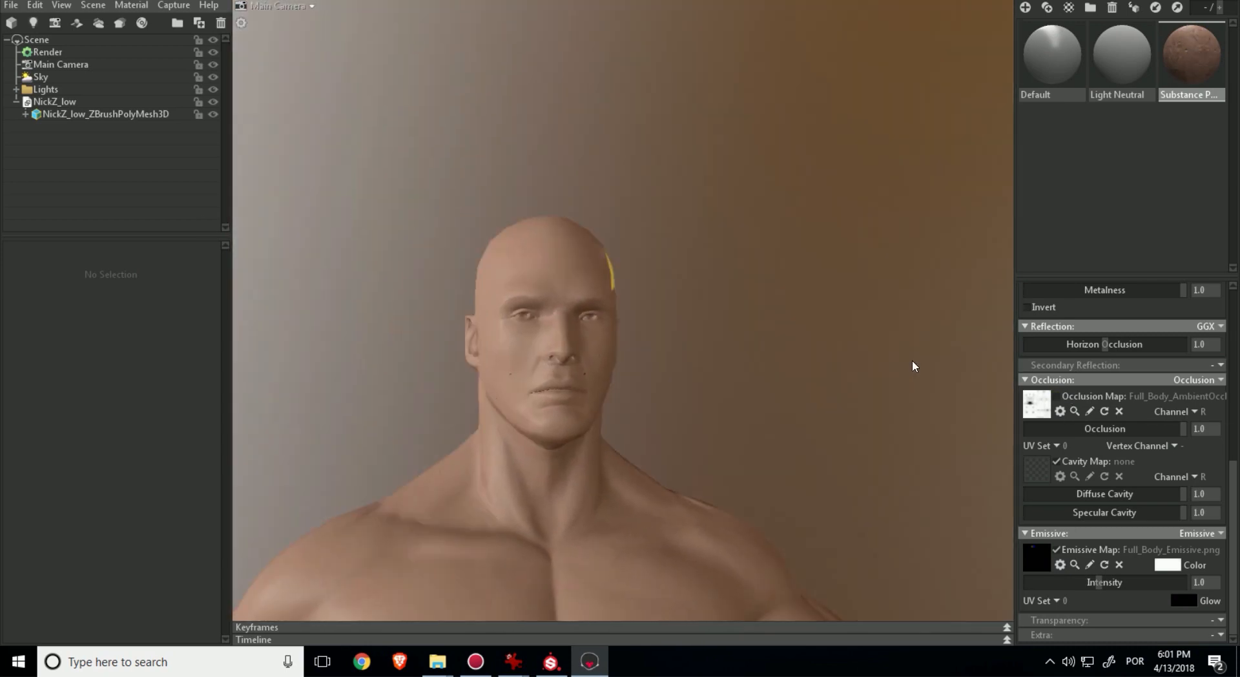
{"action": "left_click", "coordinate": [1058, 395]}
{"action": "left_click_drag", "start_coordinate": [306, 342], "coordinate": [715, 415]}
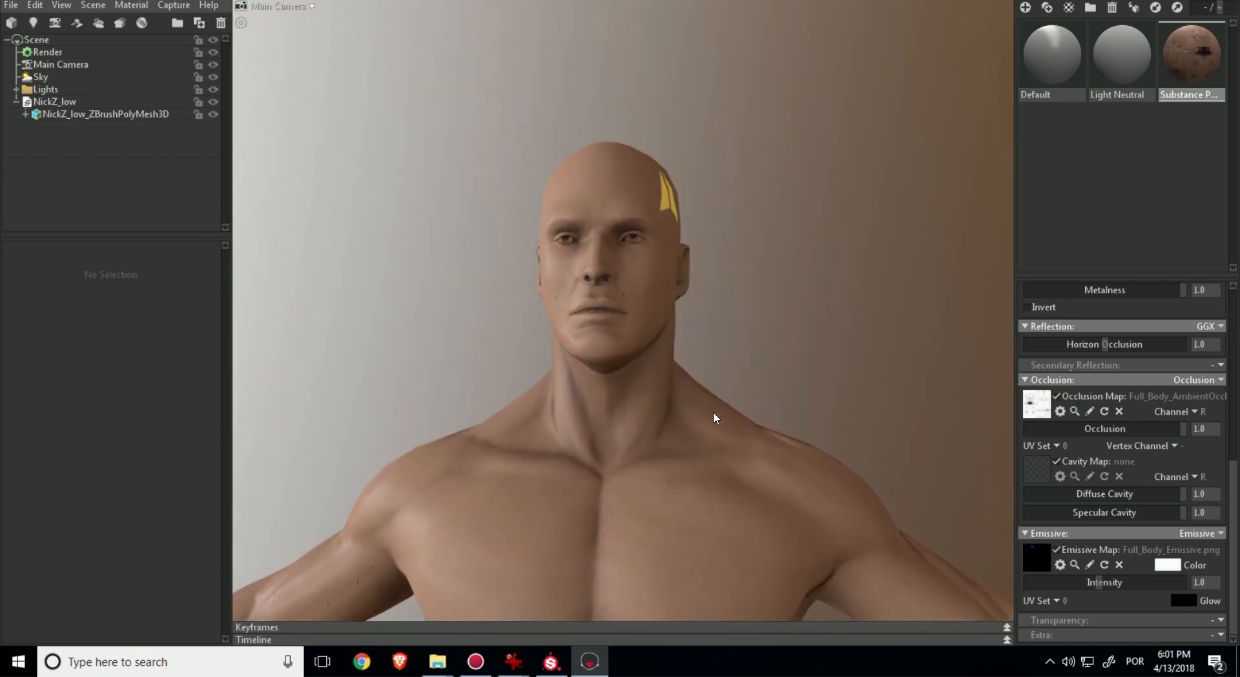
{"action": "right_click_drag", "start_coordinate": [714, 416], "coordinate": [543, 441]}
{"action": "right_click_drag", "start_coordinate": [323, 290], "coordinate": [598, 391]}
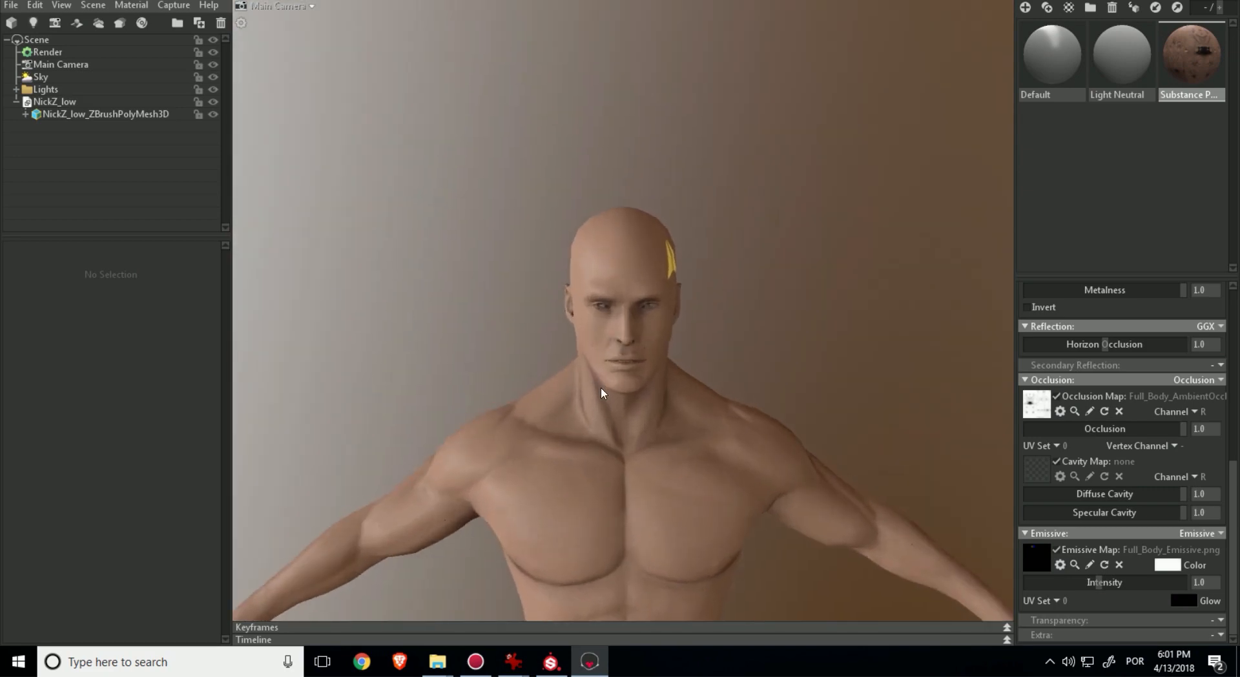
{"action": "left_click_drag", "start_coordinate": [598, 390], "coordinate": [561, 326]}
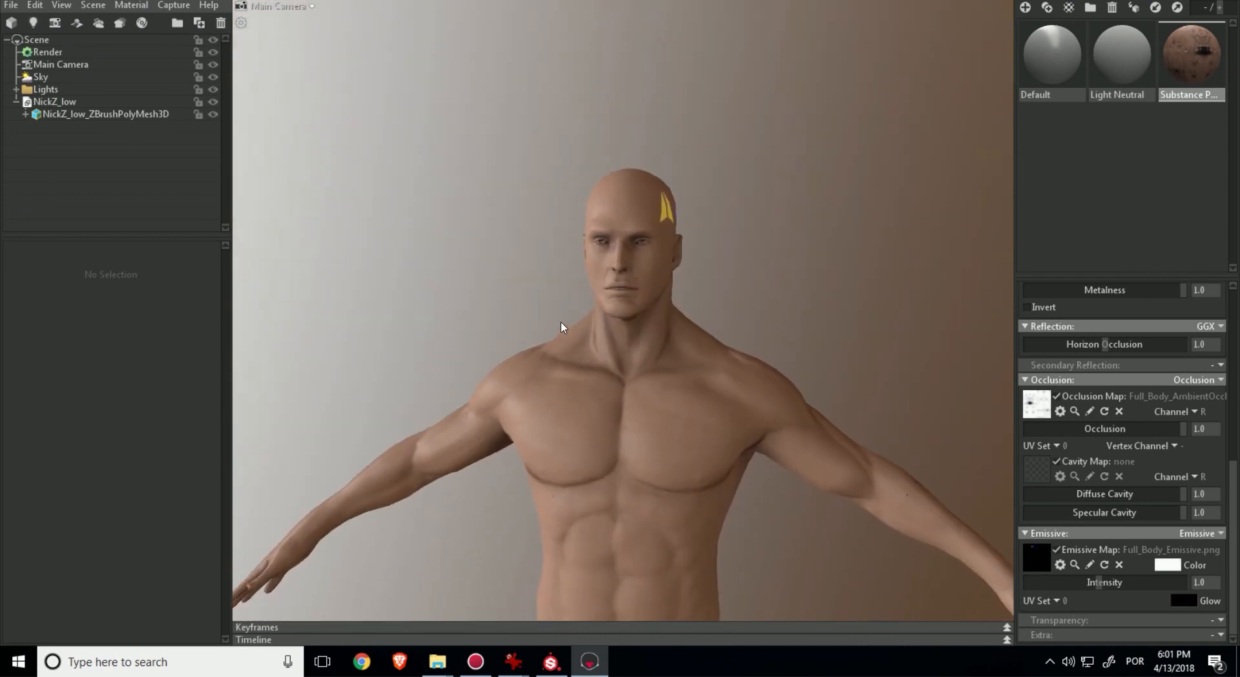
Collapse the NickZ_low model and move the Lights group below it in the scene outline
{"action": "left_click", "coordinate": [16, 101]}
{"action": "left_click", "coordinate": [46, 91]}
{"action": "left_click_drag", "start_coordinate": [45, 94], "coordinate": [30, 118]}
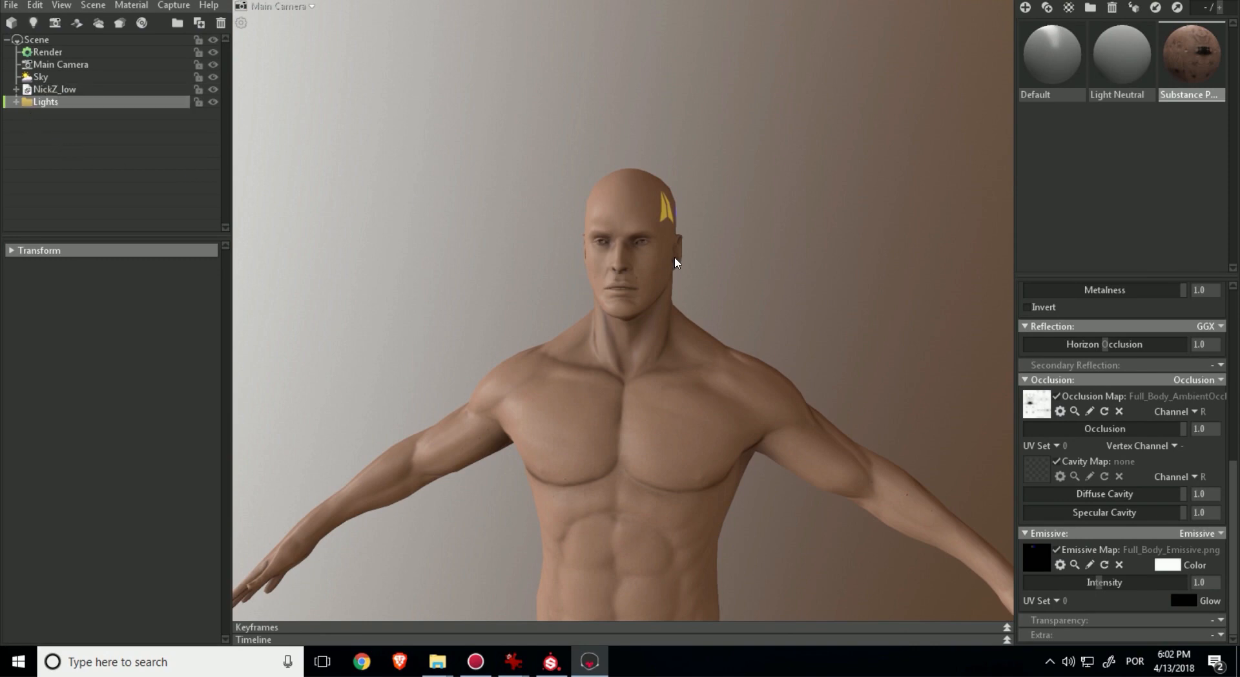
Frame the full body in a three-quarter side view through the Main Camera, with the camera's transform values expanded
{"action": "left_click_drag", "start_coordinate": [676, 257], "coordinate": [646, 265]}
{"action": "left_click", "coordinate": [68, 64]}
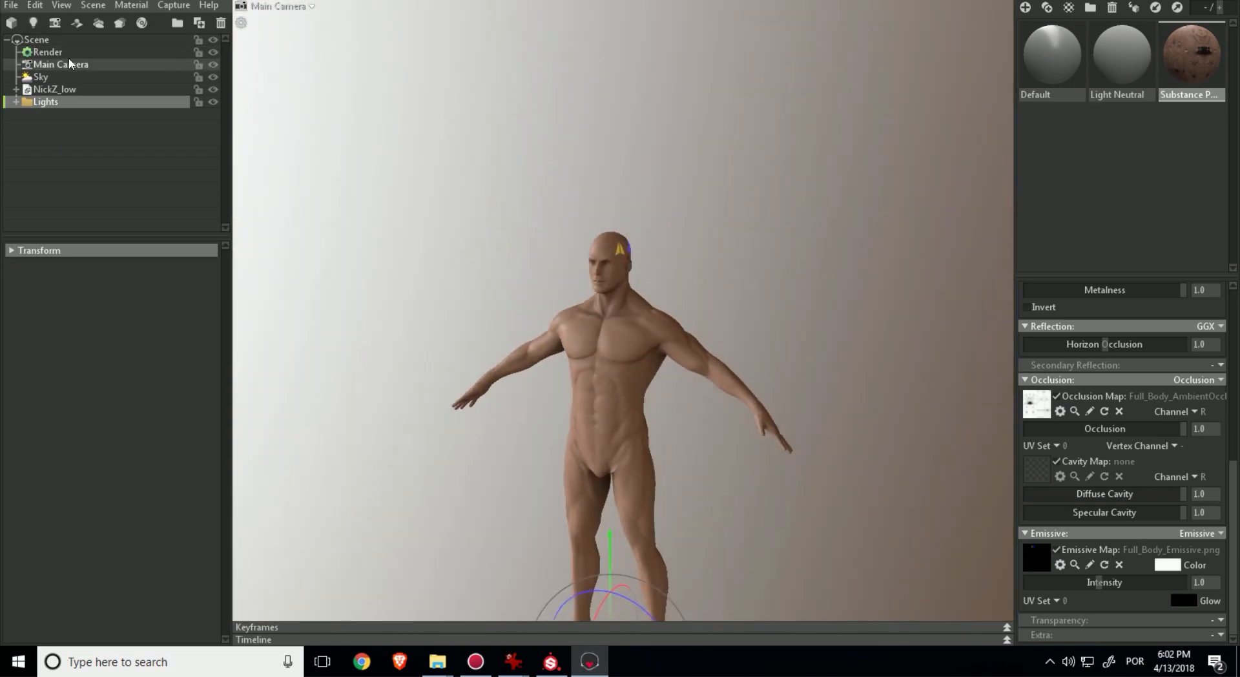
{"action": "left_click", "coordinate": [12, 251]}
{"action": "left_click_drag", "start_coordinate": [448, 320], "coordinate": [643, 357]}
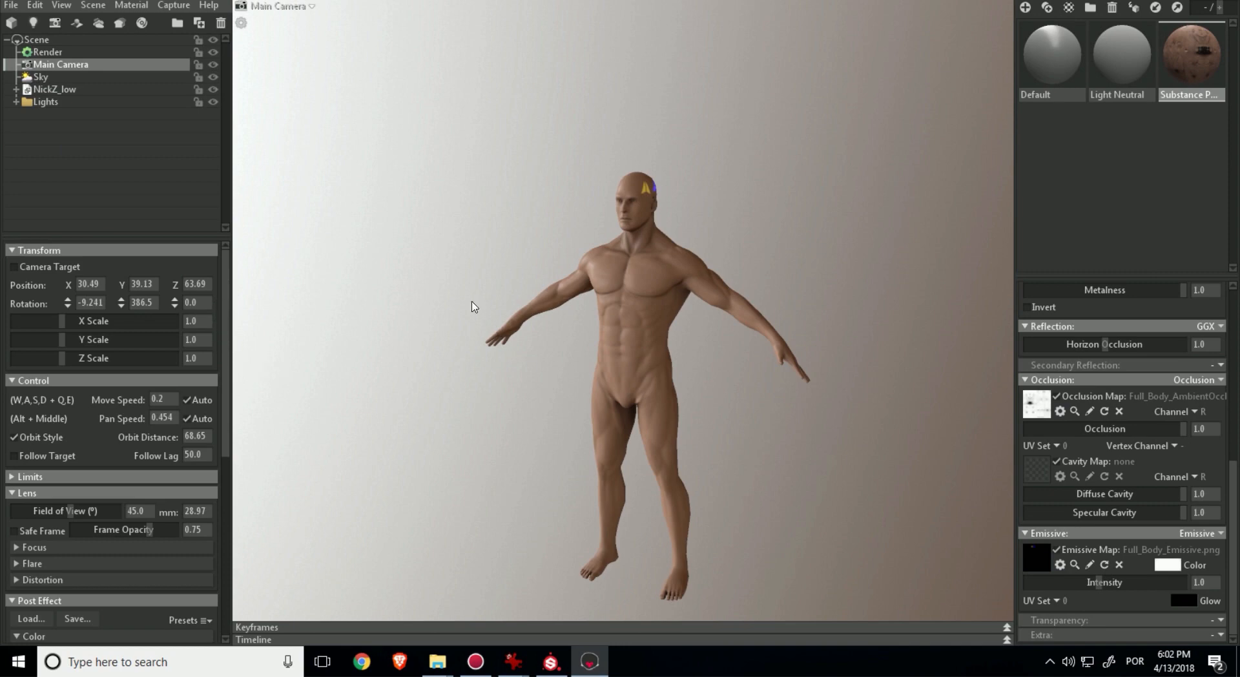
{"action": "middle_click_drag", "start_coordinate": [825, 321], "coordinate": [782, 305]}
{"action": "left_click_drag", "start_coordinate": [782, 305], "coordinate": [717, 264]}
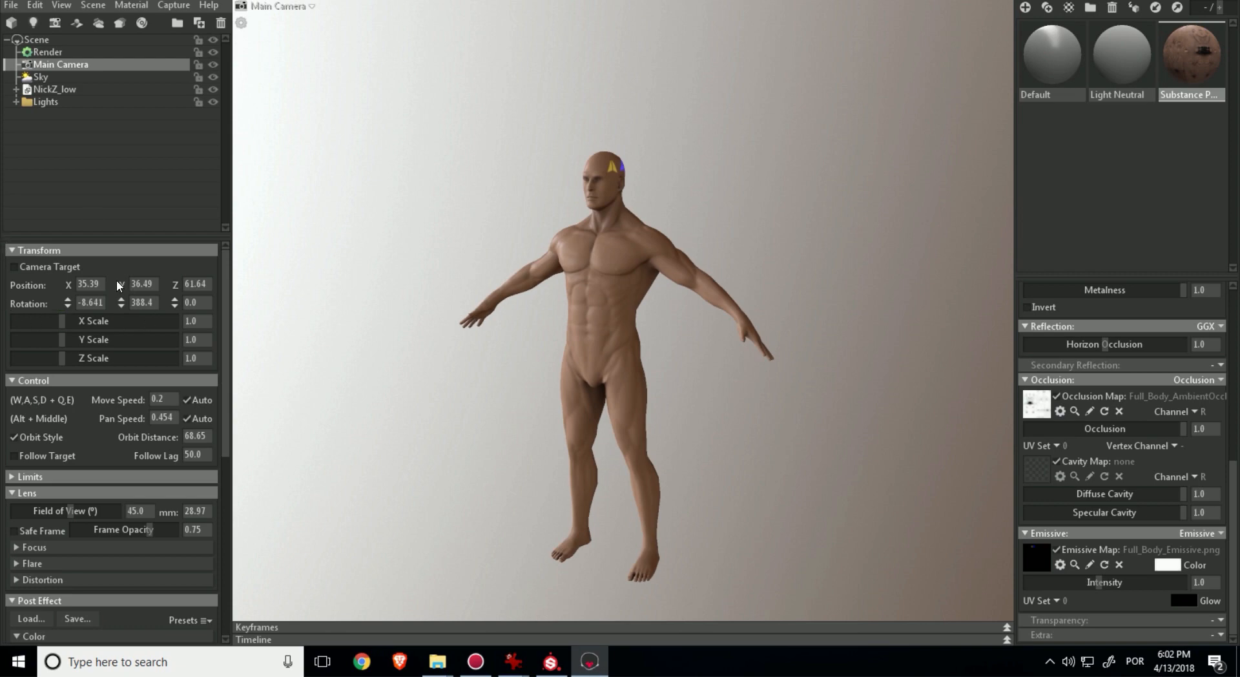
{"action": "scroll", "coordinate": [514, 294], "scroll_direction": "up", "scroll_amount": 3}
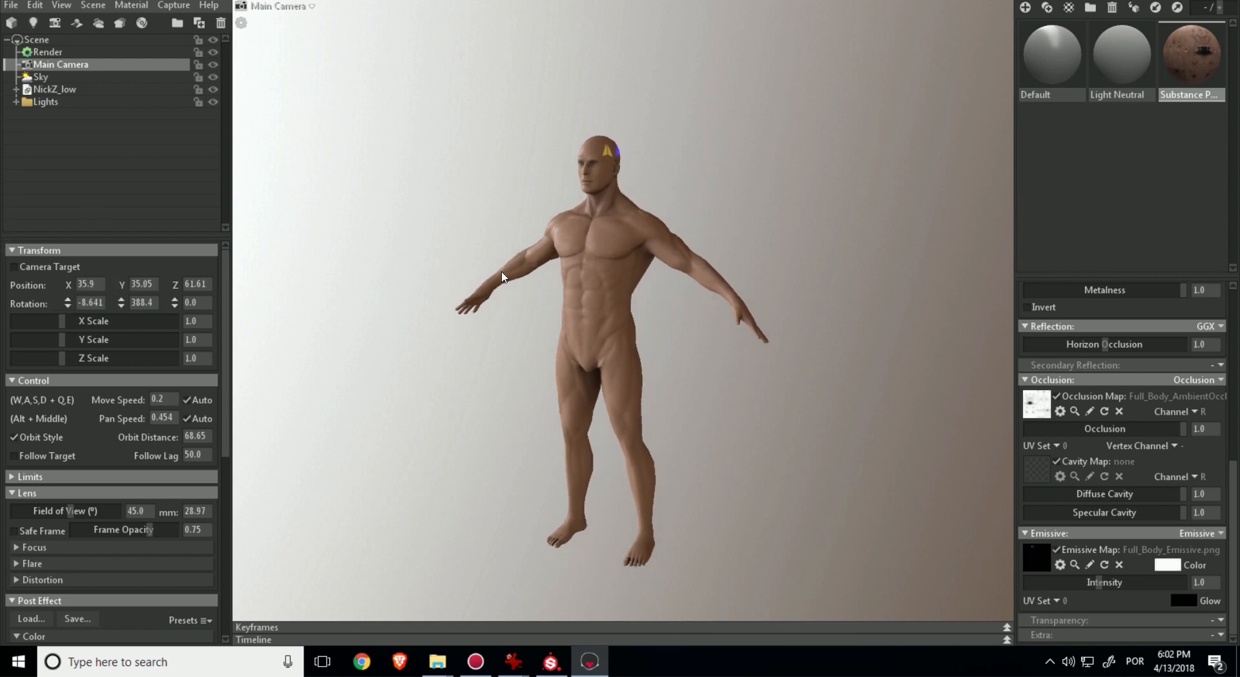
{"action": "right_click_drag", "start_coordinate": [671, 285], "coordinate": [517, 263], "text": "alt"}
{"action": "middle_click_drag", "start_coordinate": [517, 263], "coordinate": [530, 279], "text": "alt"}
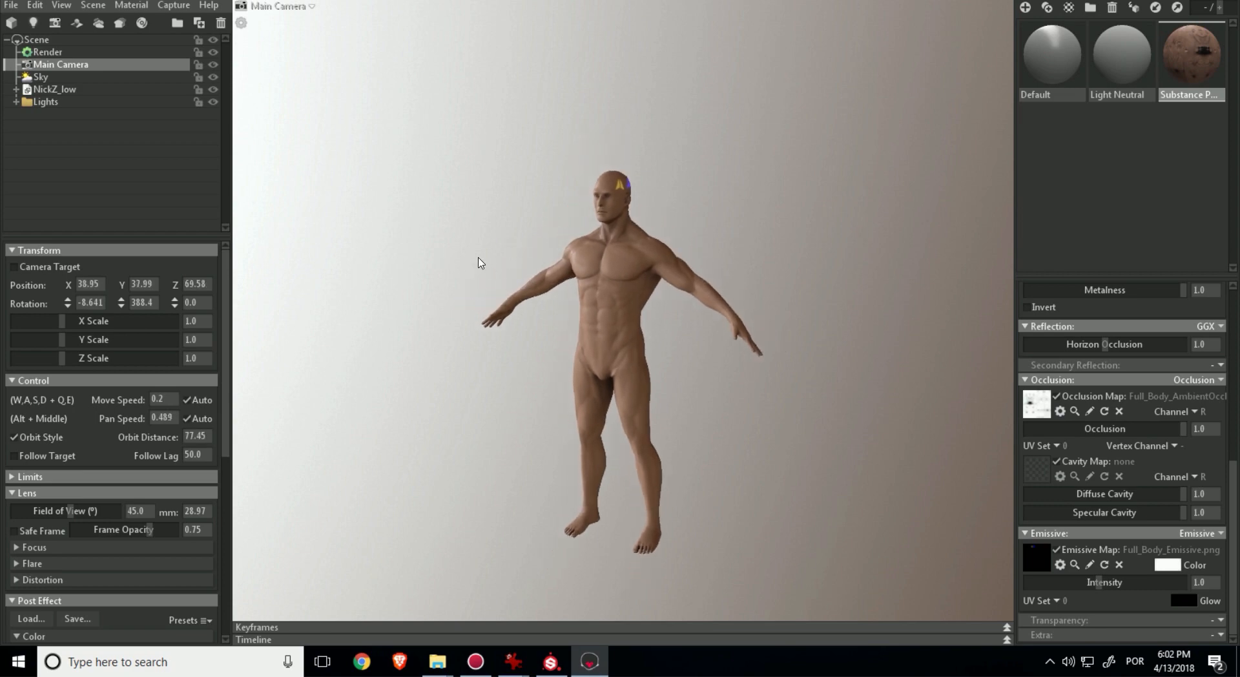
{"action": "right_click_drag", "start_coordinate": [478, 263], "coordinate": [1006, 321], "text": "alt"}
{"action": "middle_click_drag", "start_coordinate": [745, 276], "coordinate": [732, 263], "text": "alt"}
{"action": "mouse_move", "coordinate": [734, 268]}
{"action": "left_mouse_down", "text": "alt"}
{"action": "mouse_move", "coordinate": [776, 282]}
{"action": "mouse_move", "coordinate": [1046, 266]}
{"action": "mouse_move", "coordinate": [1157, 235]}
{"action": "mouse_move", "coordinate": [700, 246]}
{"action": "mouse_move", "coordinate": [740, 266]}
{"action": "mouse_move", "coordinate": [727, 263]}
{"action": "left_mouse_up", "text": "alt"}
{"action": "right_click_drag", "start_coordinate": [725, 258], "coordinate": [718, 247], "text": "alt"}
{"action": "middle_click_drag", "start_coordinate": [719, 247], "coordinate": [705, 208], "text": "alt"}
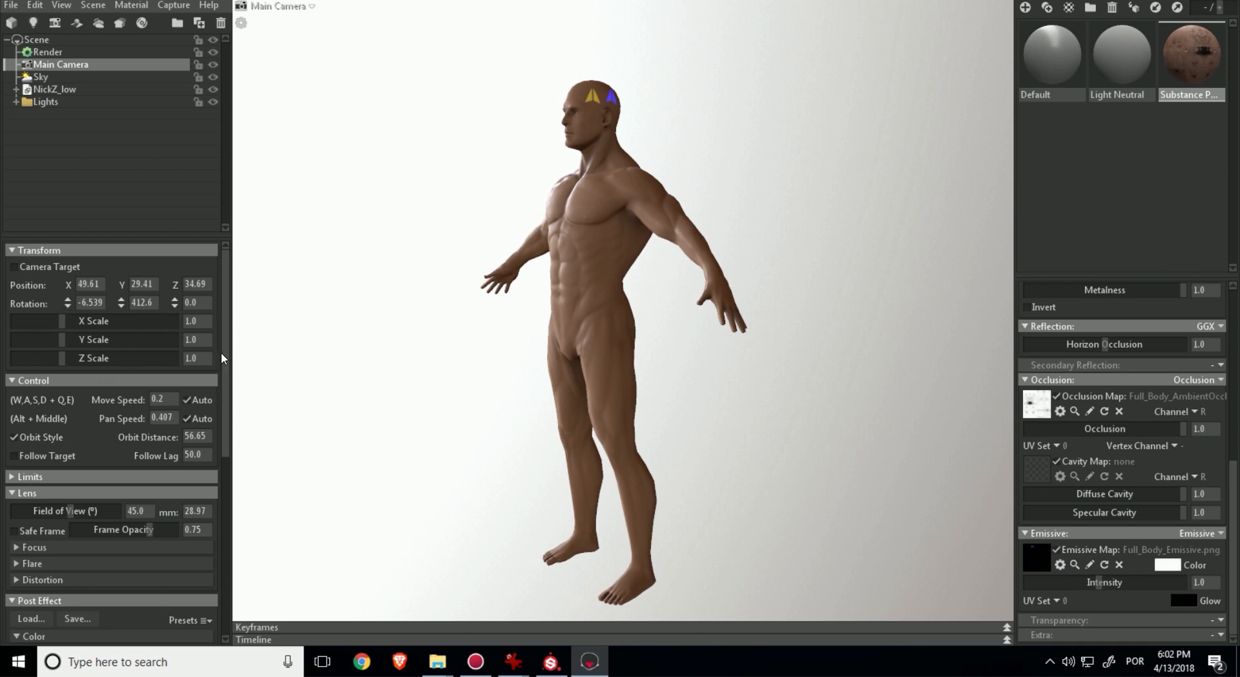
Bring up the Coords text file in Notepad and place its window beside the Main Camera's transform values
{"action": "left_click_drag", "start_coordinate": [225, 359], "coordinate": [235, 323]}
{"action": "left_click_drag", "start_coordinate": [1239, 2], "coordinate": [661, 49]}
{"action": "left_click", "coordinate": [1053, 51]}
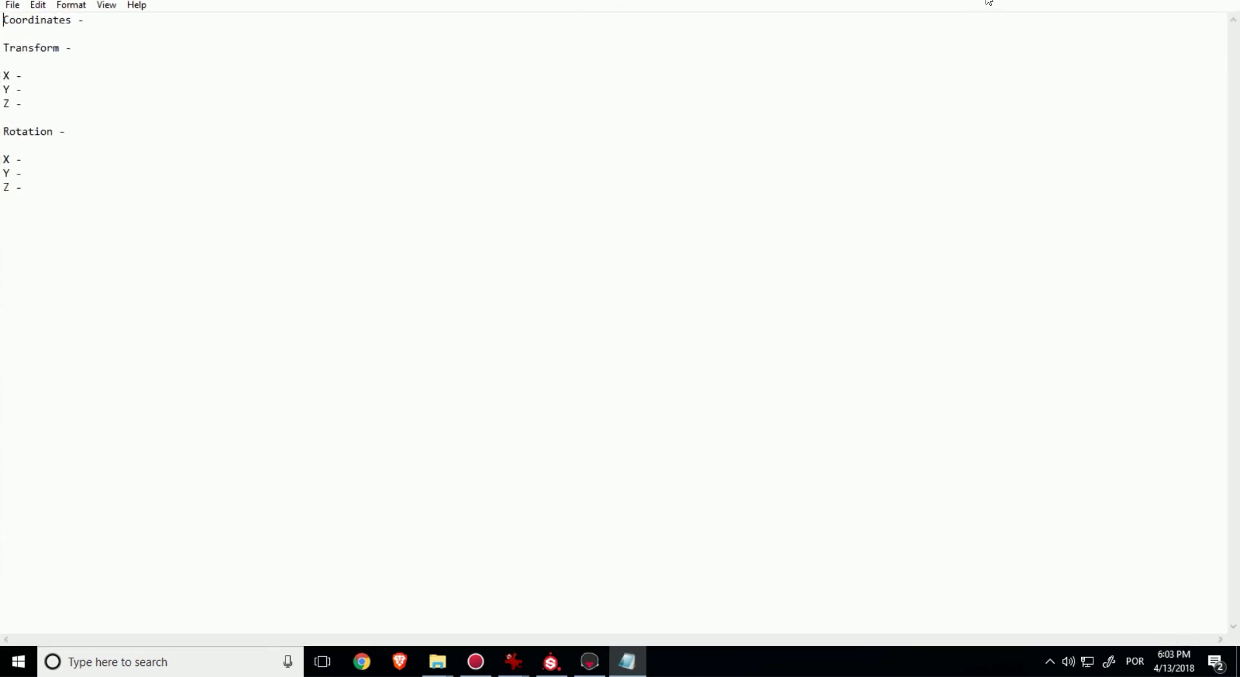
{"action": "left_click_drag", "start_coordinate": [989, 1], "coordinate": [843, 80]}
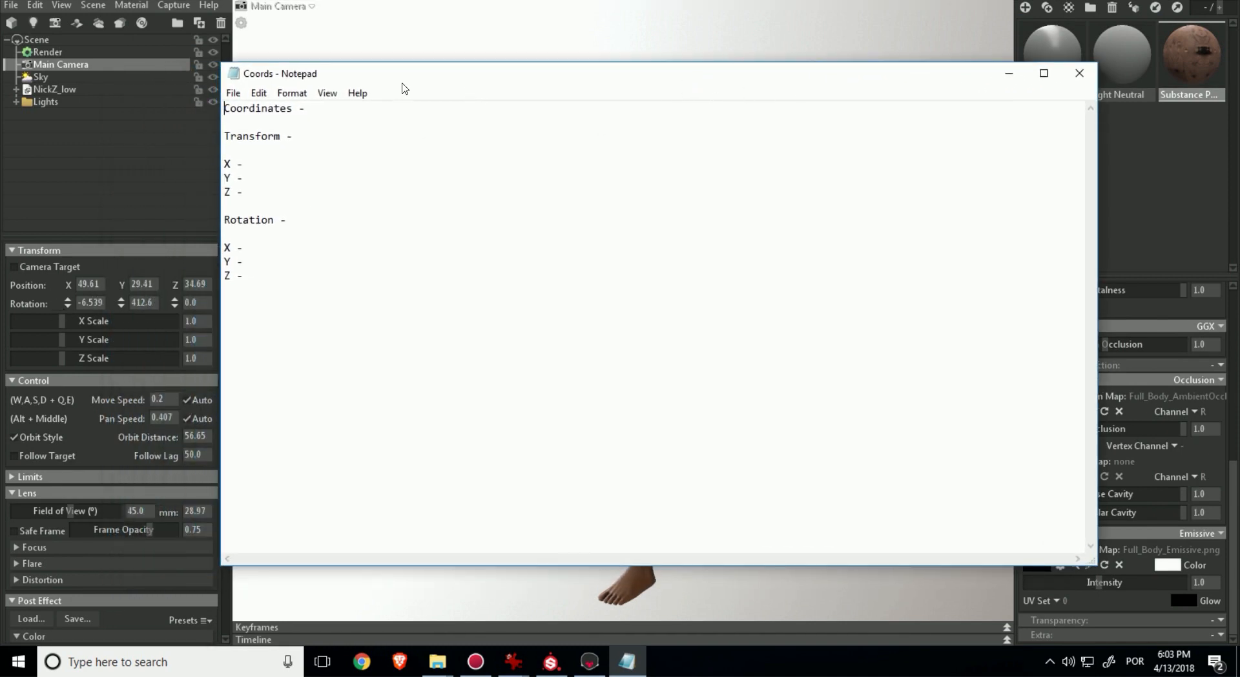
{"action": "left_click_drag", "start_coordinate": [493, 80], "coordinate": [523, 79]}
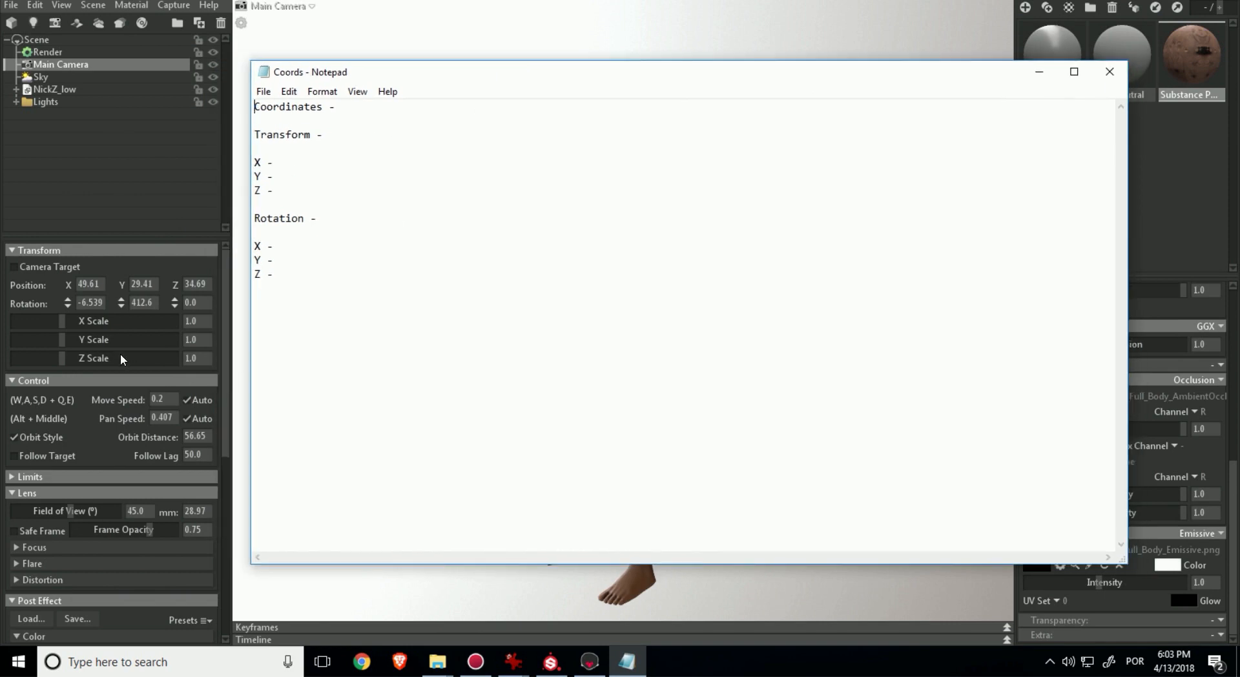
Record the camera position X 49.610, Y 29.410, Z 34.690 and rotation X -006.539, Y 412.600, Z 000.000 in the Coords notes
{"action": "left_click", "coordinate": [92, 286]}
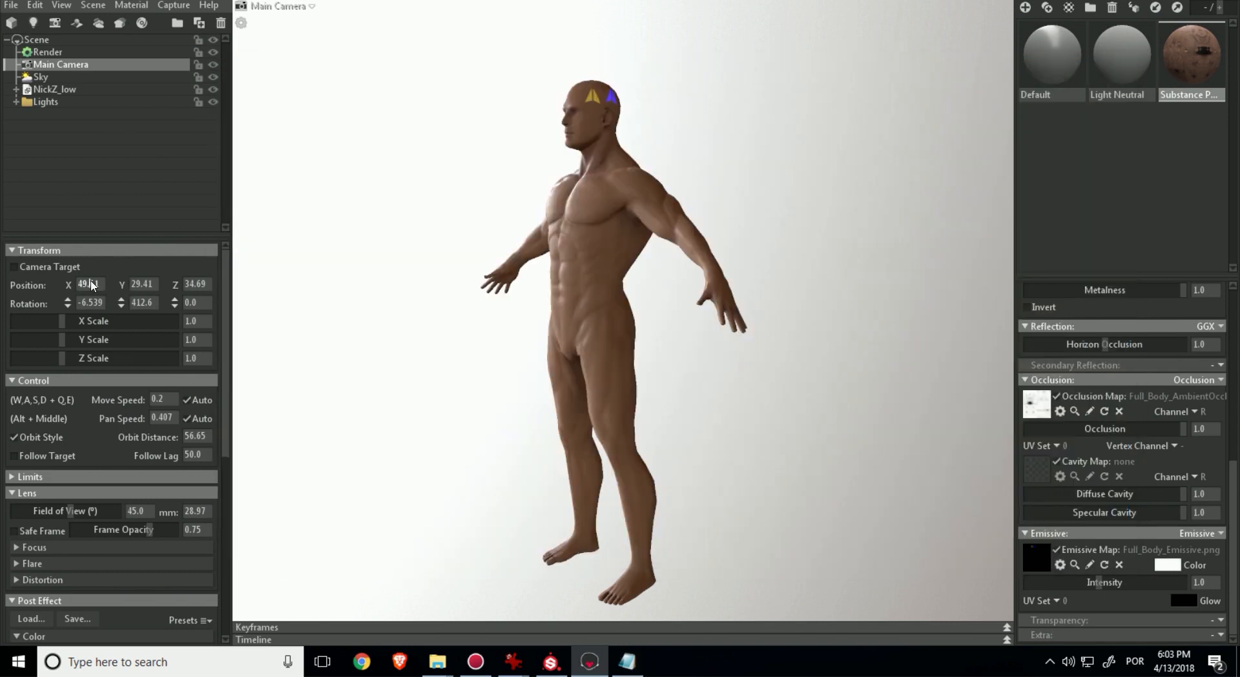
{"action": "left_click", "coordinate": [92, 286]}
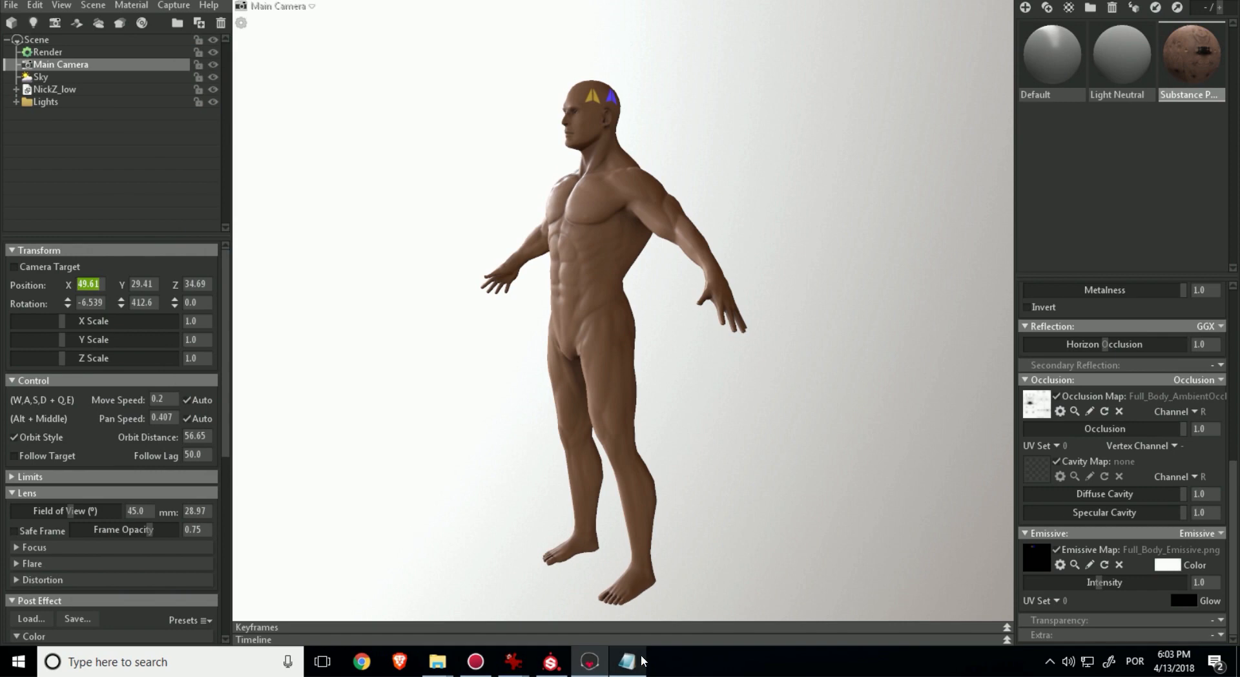
{"action": "key", "text": "alt+Tab"}
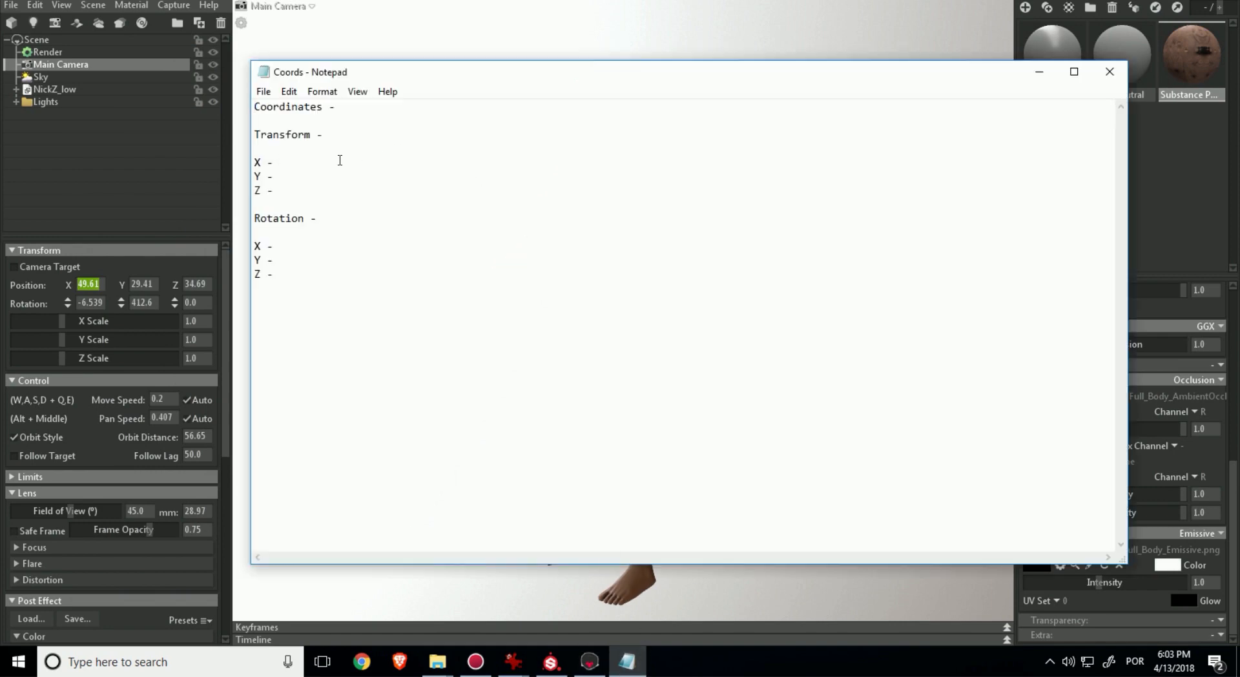
{"action": "type", "text": "49.61"}
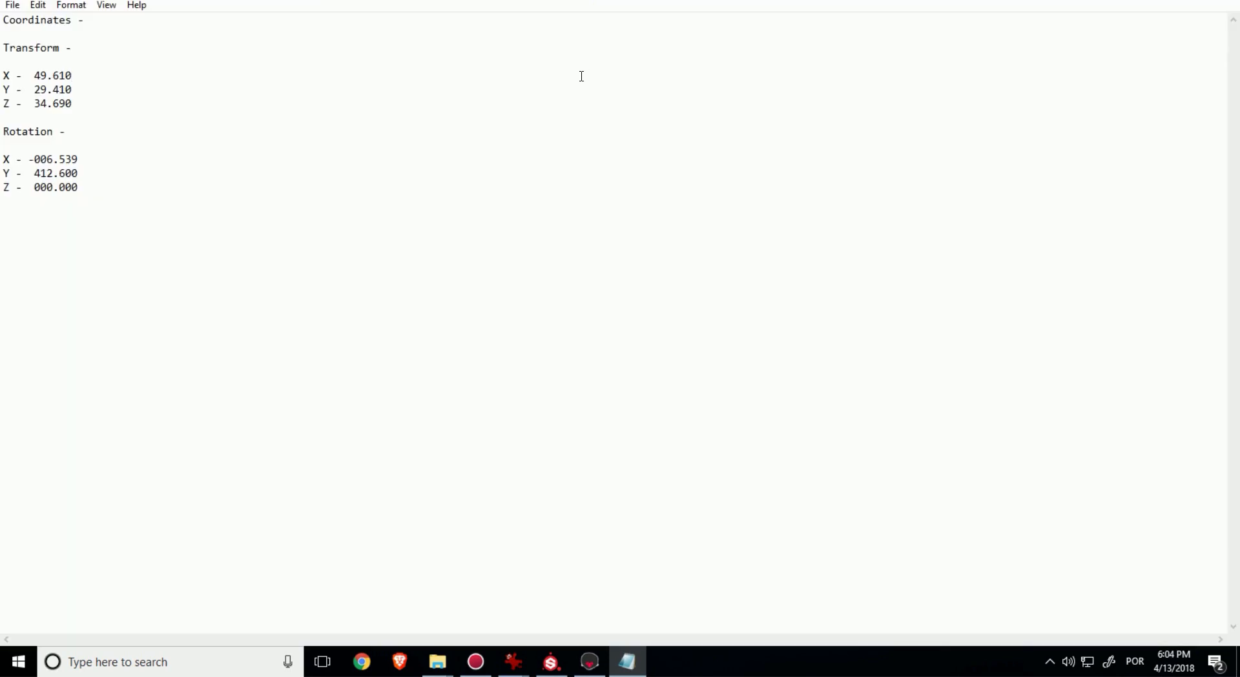
{"action": "key", "text": "super+Down"}
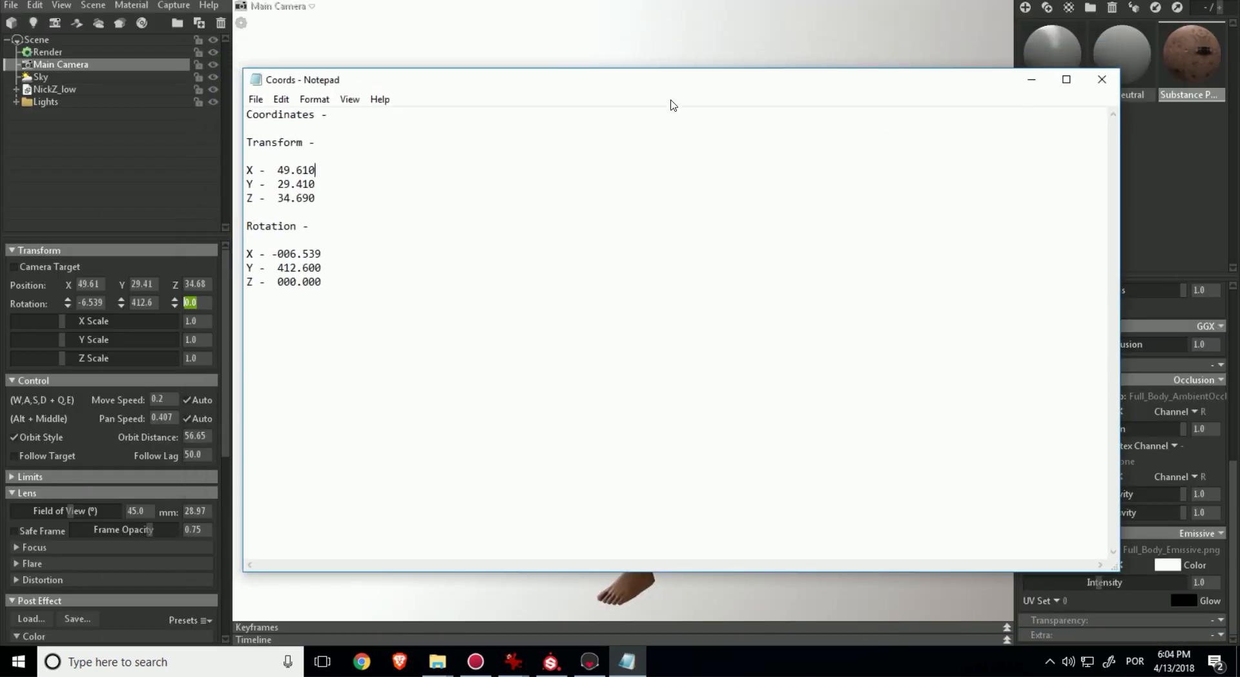
{"action": "left_click_drag", "start_coordinate": [659, 83], "coordinate": [644, 83]}
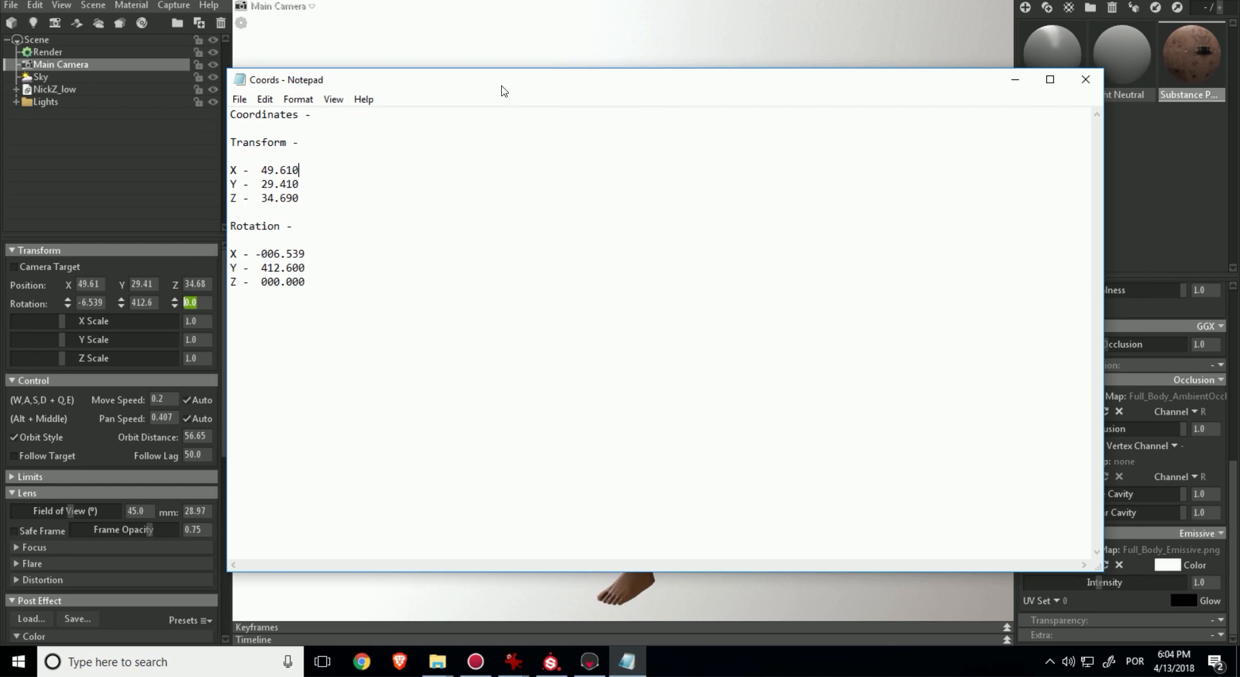
{"action": "left_click_drag", "start_coordinate": [503, 86], "coordinate": [1239, 68]}
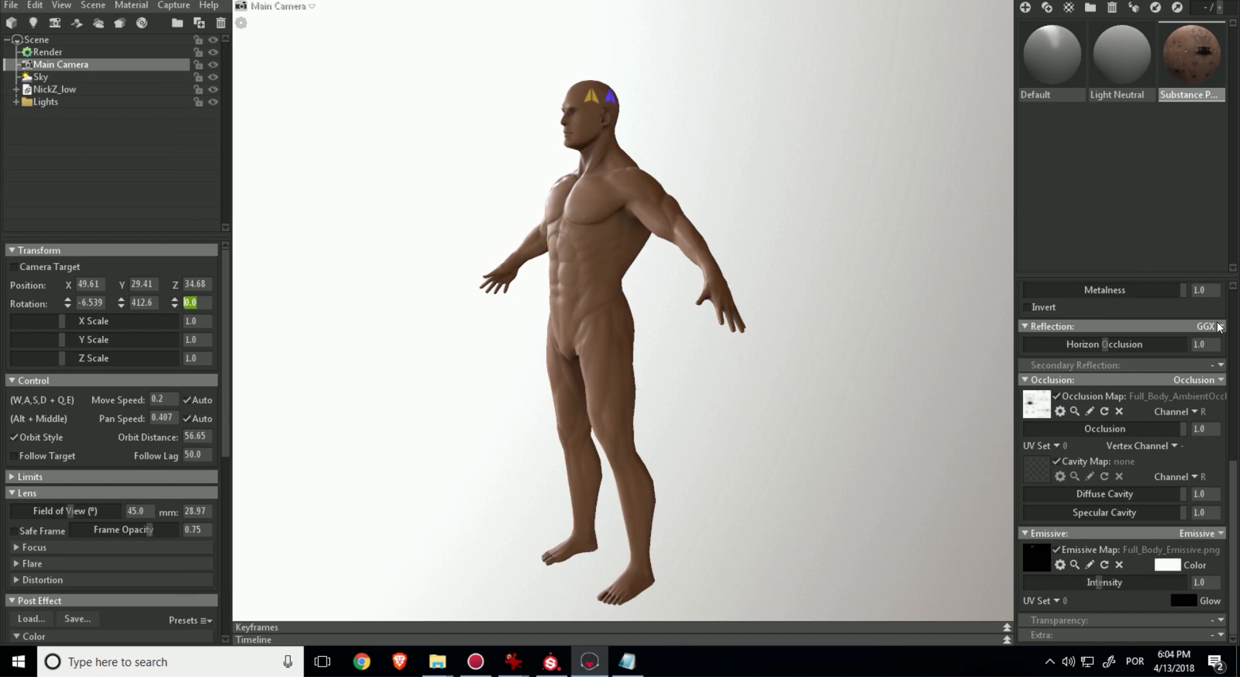
Review the skin material's texture maps, and compare the body's base color and full material views in Substance Painter
{"action": "scroll", "coordinate": [1187, 420], "scroll_direction": "up", "scroll_amount": 5}
{"action": "scroll", "coordinate": [1187, 419], "scroll_direction": "down", "scroll_amount": 5}
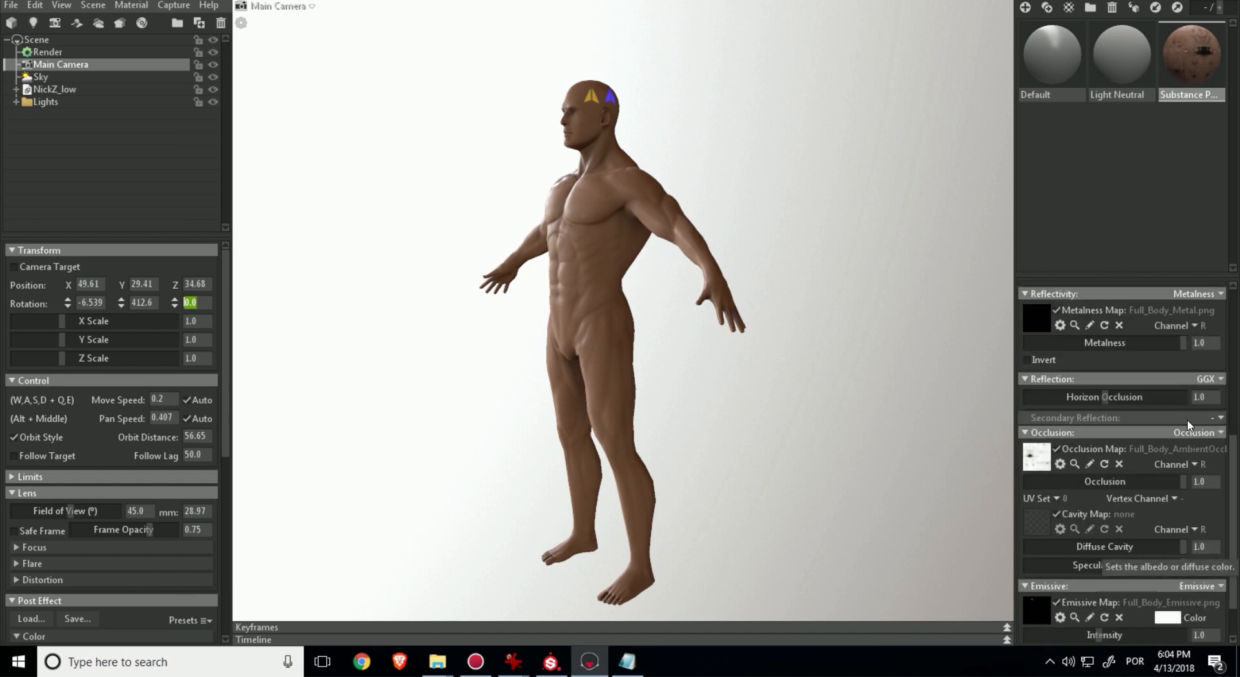
{"action": "scroll", "coordinate": [1187, 421], "scroll_direction": "up", "scroll_amount": 5}
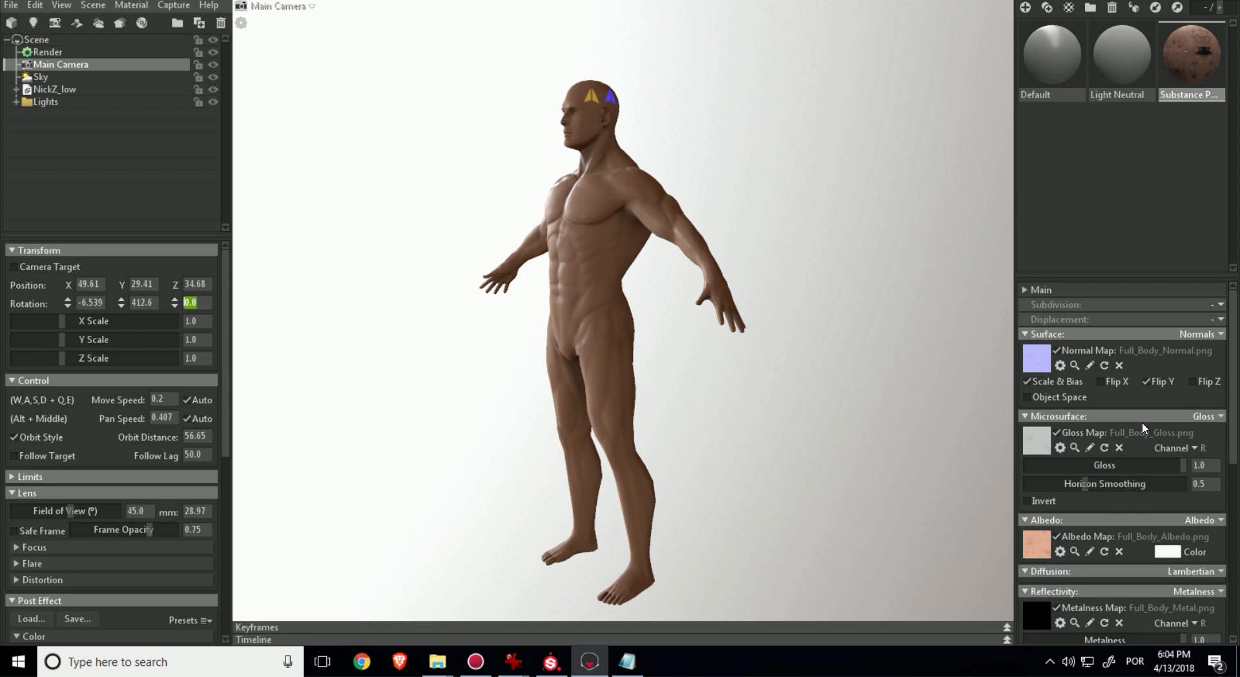
{"action": "left_click", "coordinate": [549, 662]}
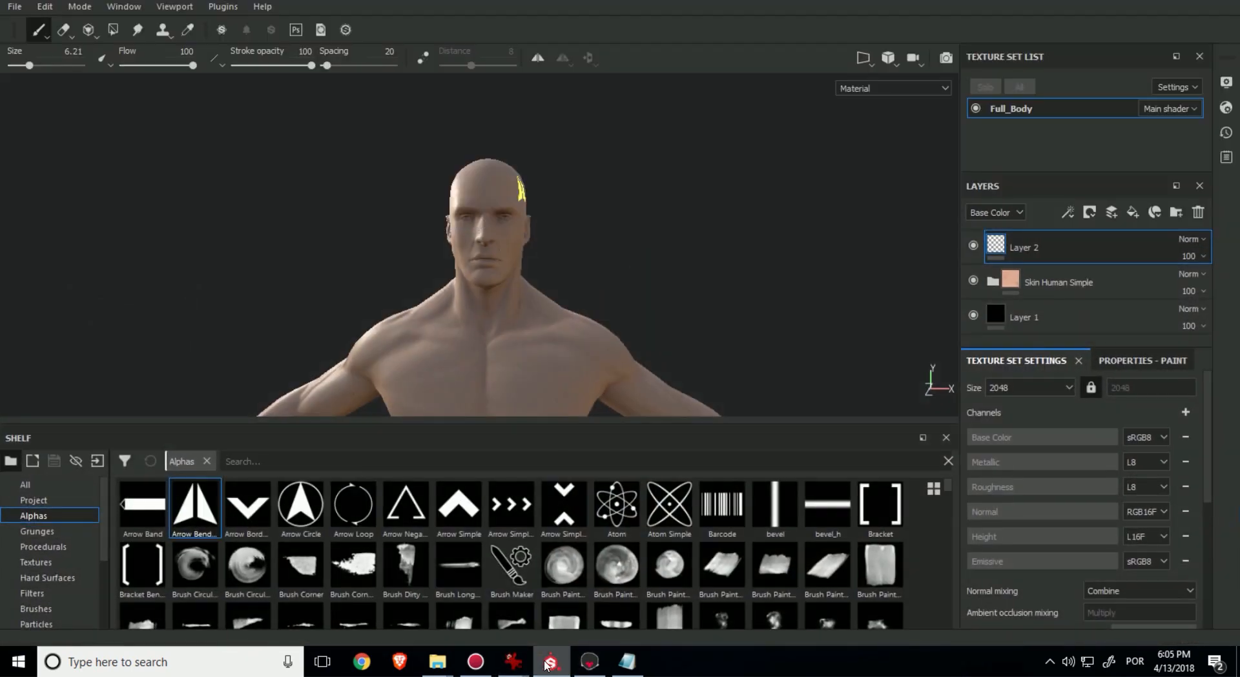
{"action": "mouse_move", "coordinate": [677, 289]}
{"action": "left_mouse_down", "text": "alt"}
{"action": "mouse_move", "coordinate": [673, 233]}
{"action": "mouse_move", "coordinate": [614, 222]}
{"action": "mouse_move", "coordinate": [687, 221]}
{"action": "mouse_move", "coordinate": [570, 192]}
{"action": "left_mouse_up", "text": "alt"}
{"action": "key", "text": "c"}
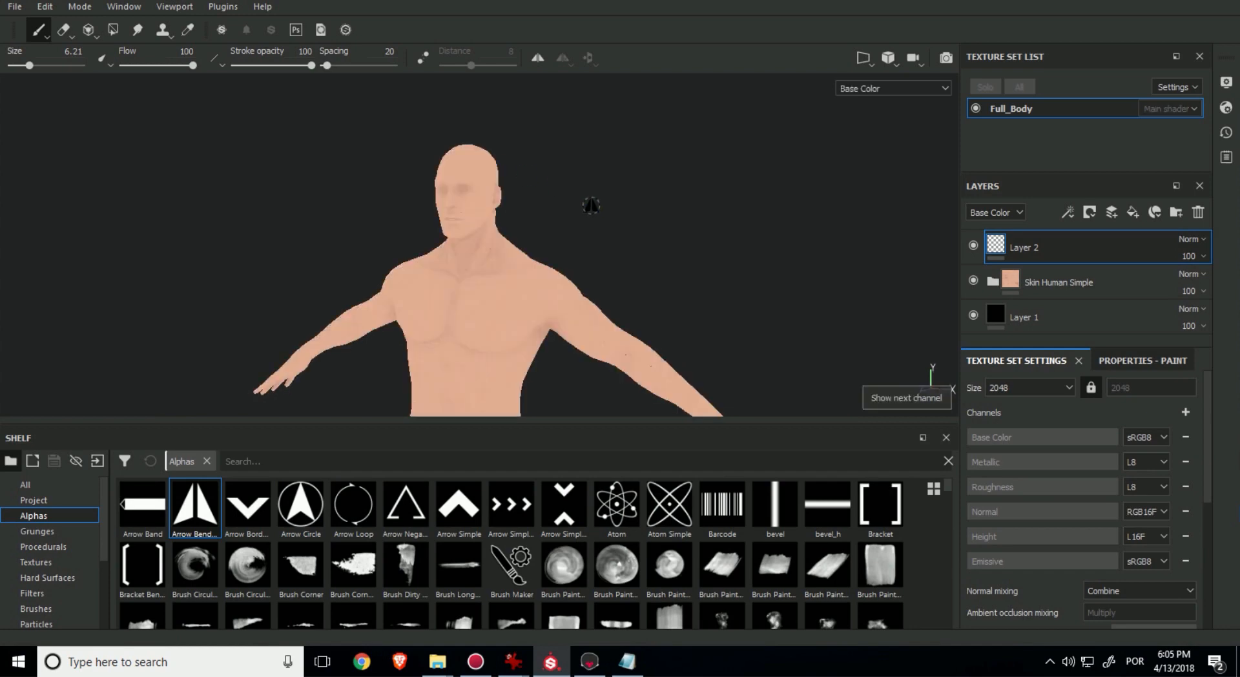
{"action": "key", "text": "m"}
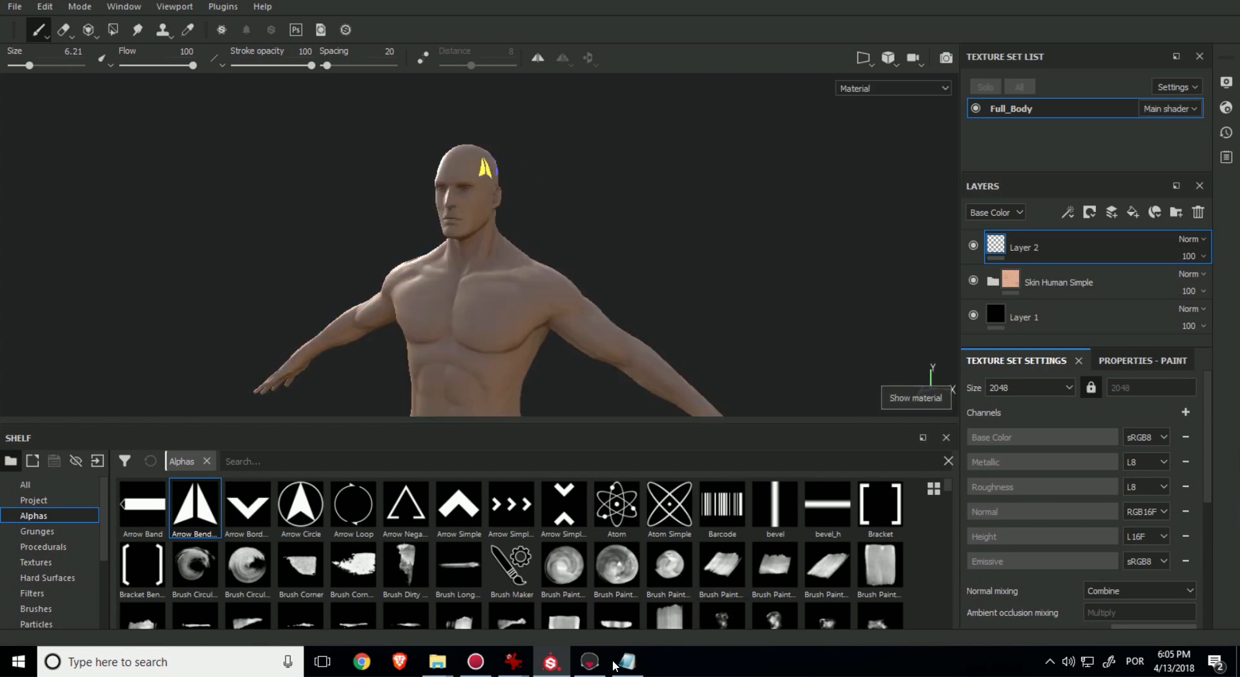
{"action": "left_click", "coordinate": [591, 662]}
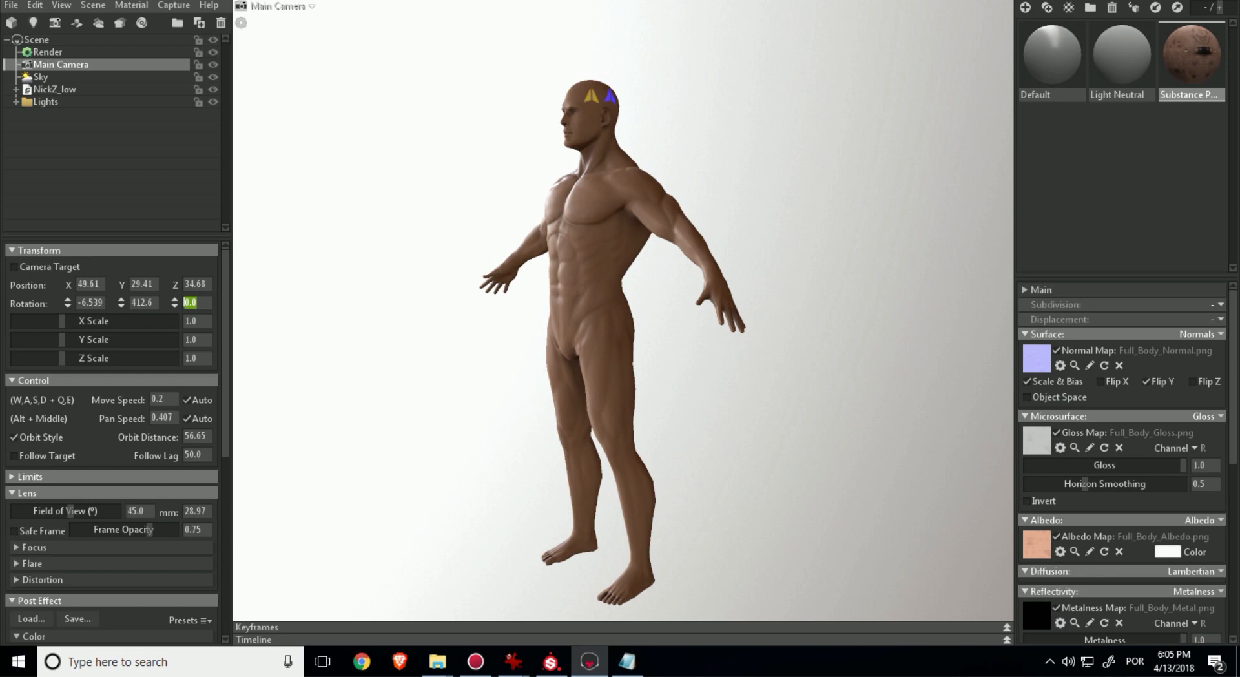
Try a solid black (000000) backdrop for the sky, and restore the backdrop mode to Ambient Sky
{"action": "left_click", "coordinate": [1069, 8]}
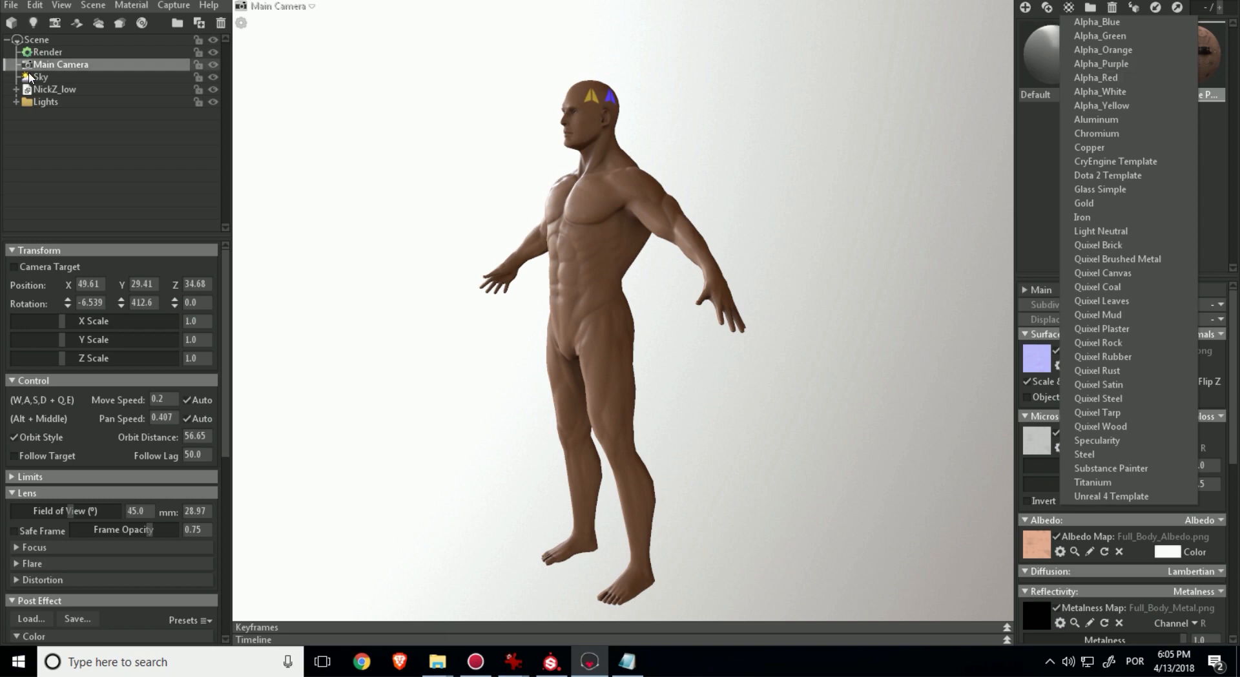
{"action": "left_click", "coordinate": [48, 77]}
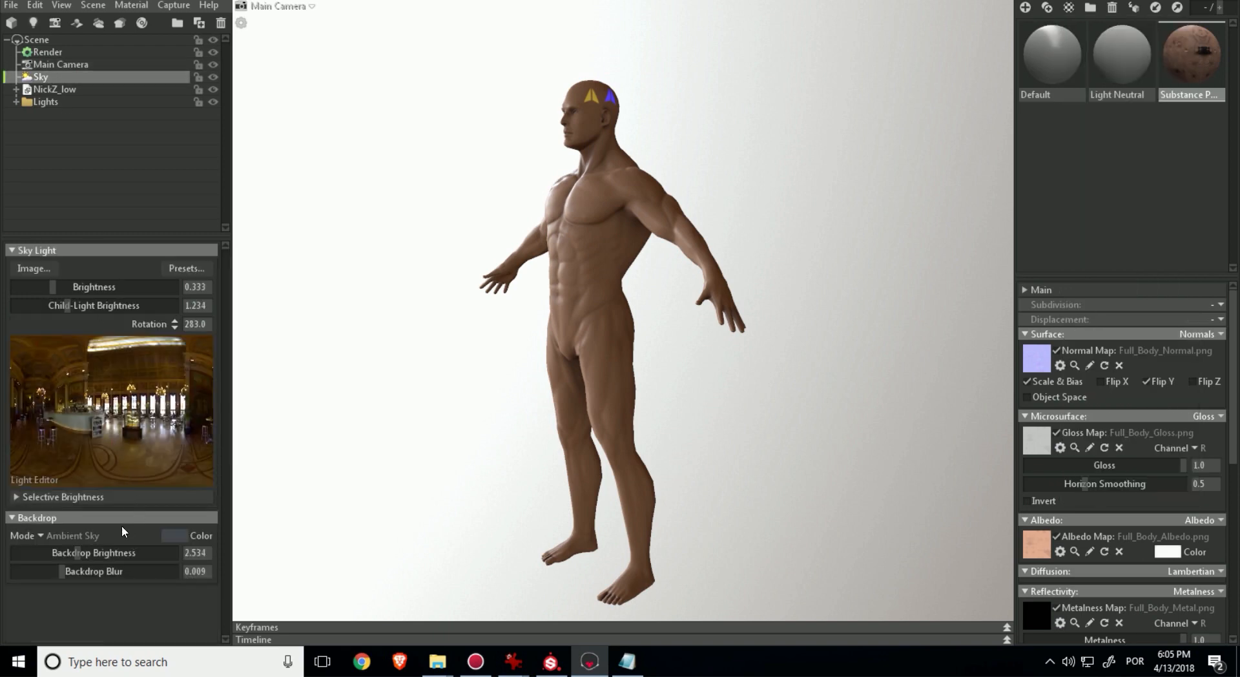
{"action": "left_click", "coordinate": [38, 535]}
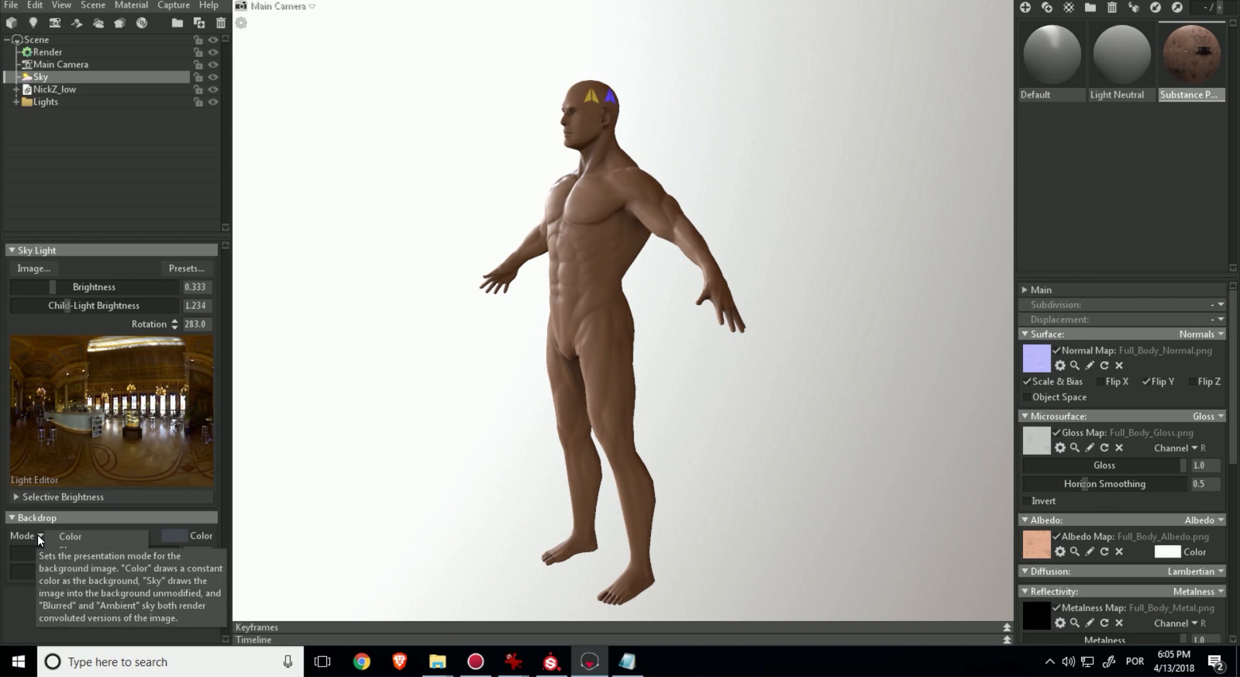
{"action": "left_click", "coordinate": [75, 536]}
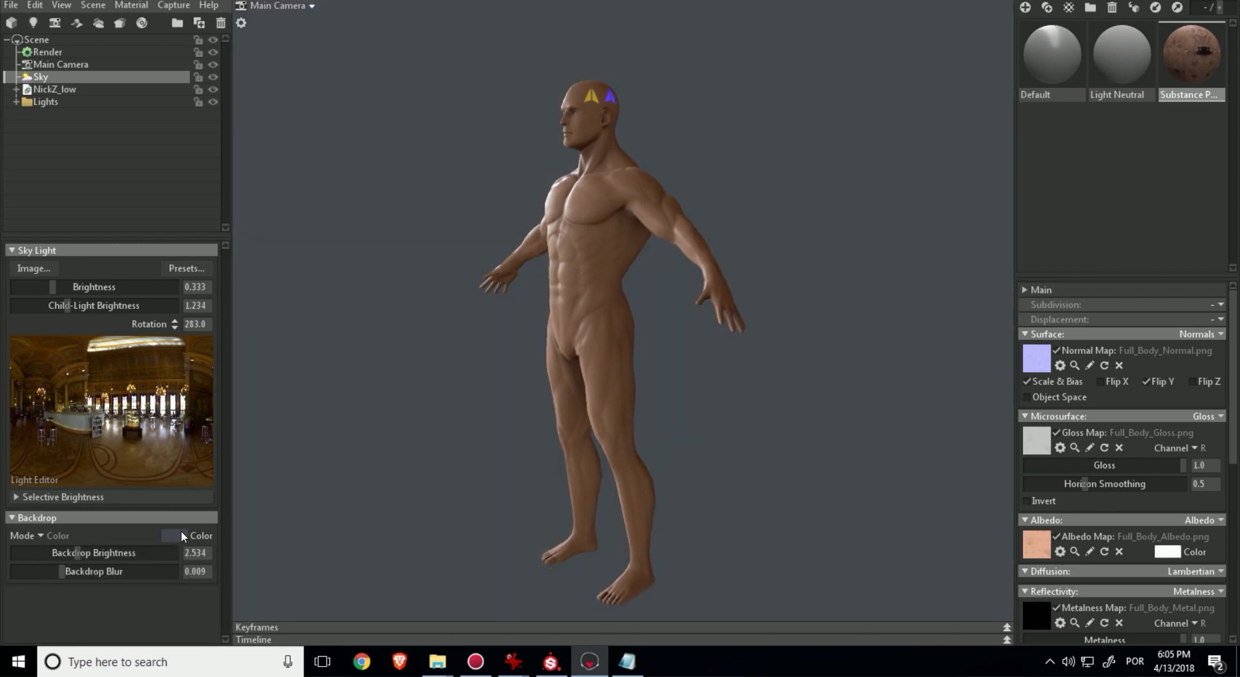
{"action": "left_click", "coordinate": [175, 535]}
{"action": "left_click_drag", "start_coordinate": [257, 503], "coordinate": [243, 635]}
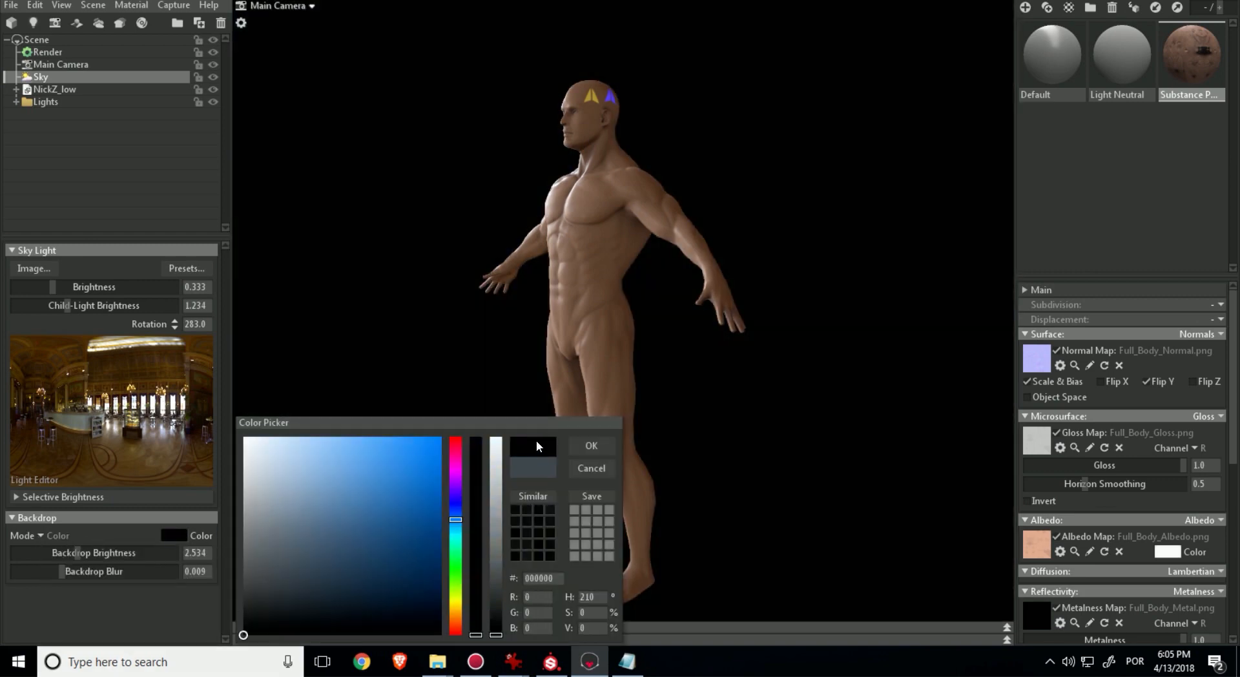
{"action": "left_click", "coordinate": [591, 446]}
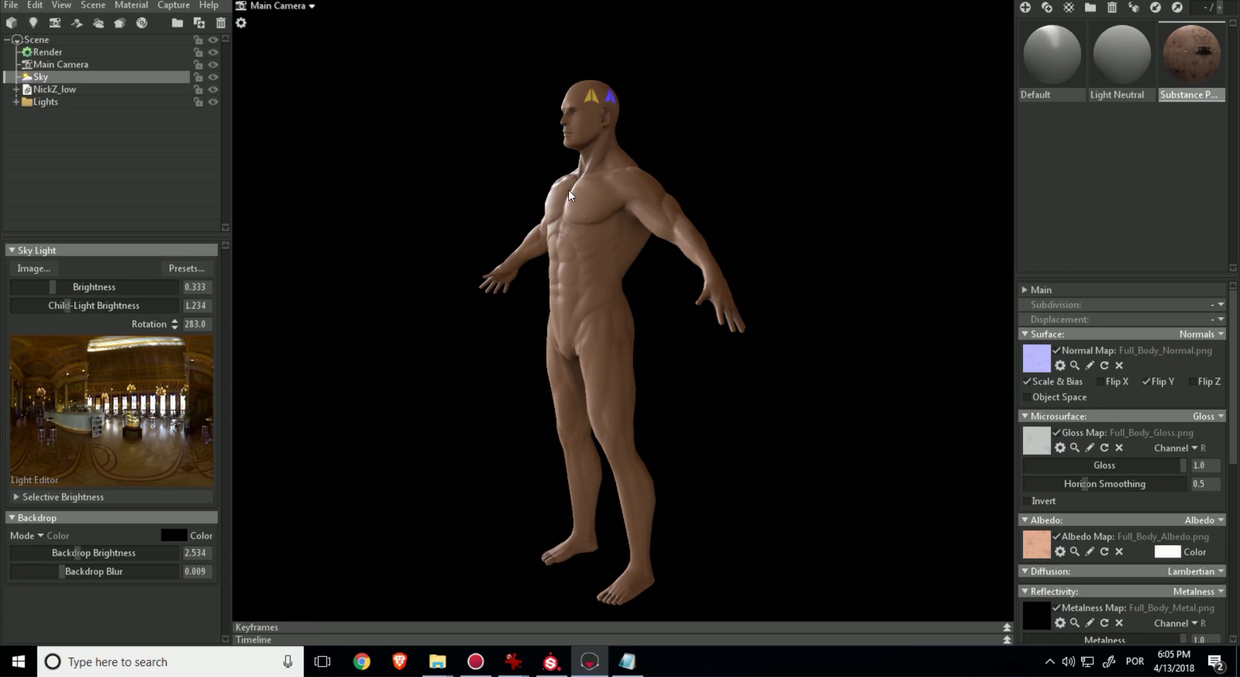
{"action": "left_click", "coordinate": [44, 534]}
{"action": "left_click", "coordinate": [74, 579]}
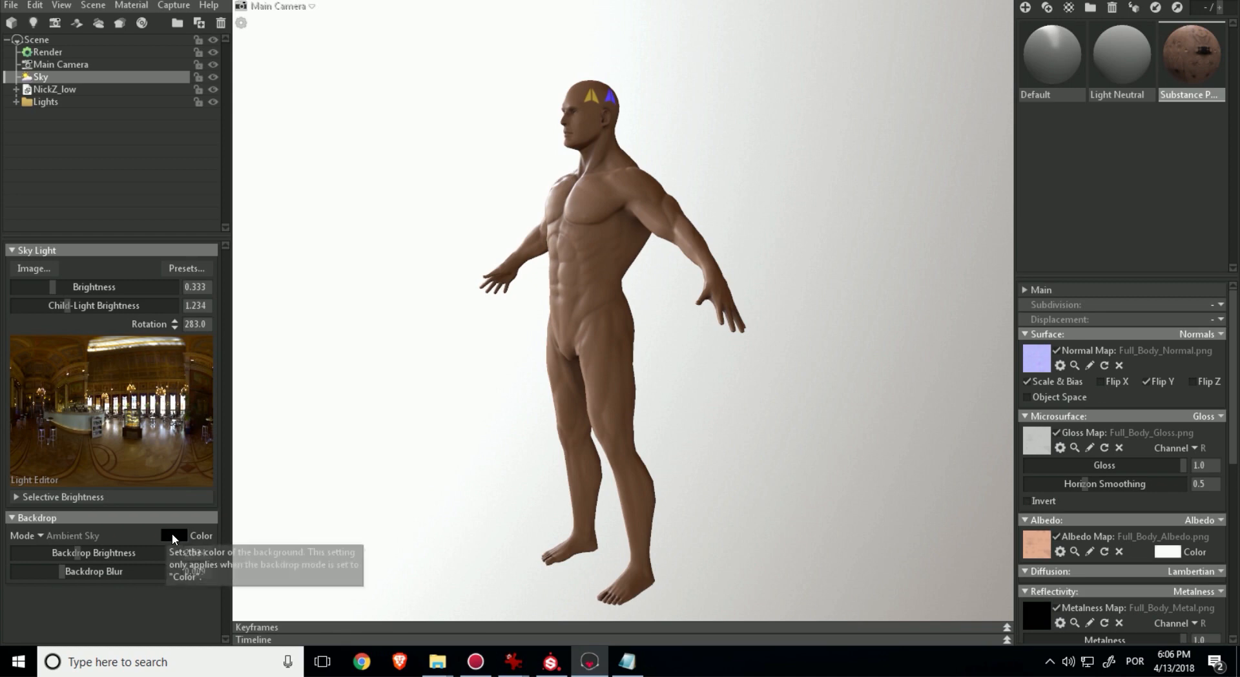
Save black and white as color swatches and set the sky's backdrop color to white (ffffff)
{"action": "left_click", "coordinate": [172, 533]}
{"action": "left_click", "coordinate": [169, 533]}
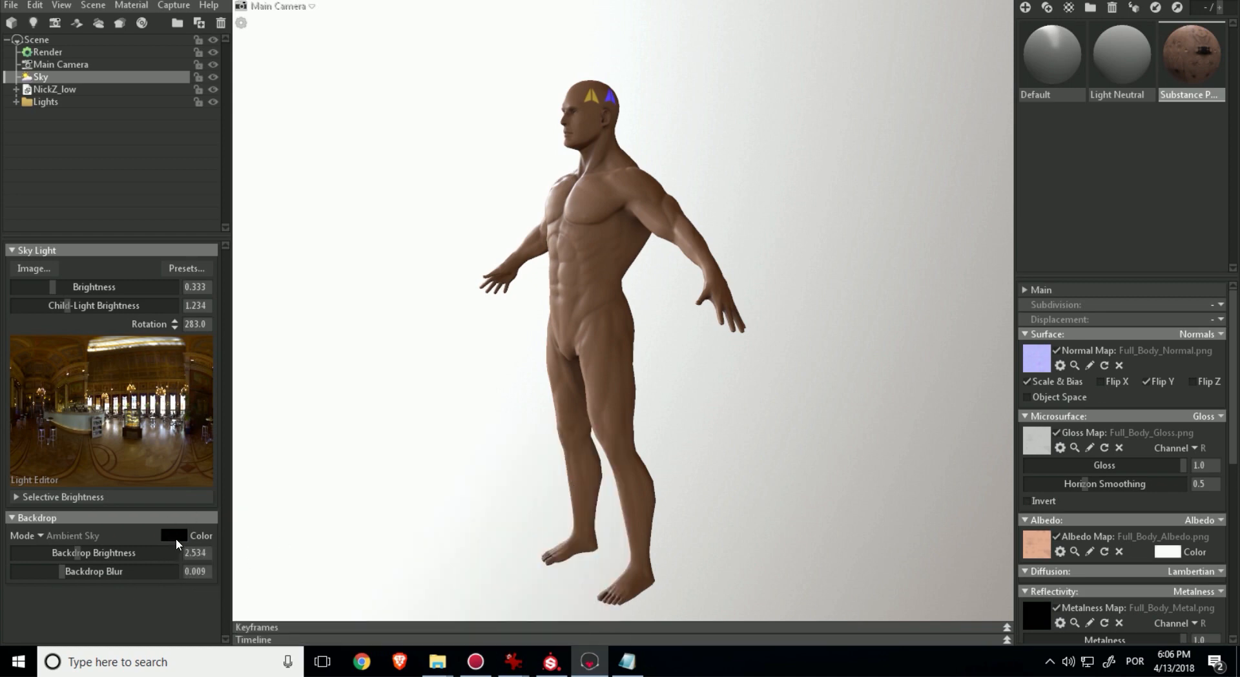
{"action": "left_click", "coordinate": [174, 536]}
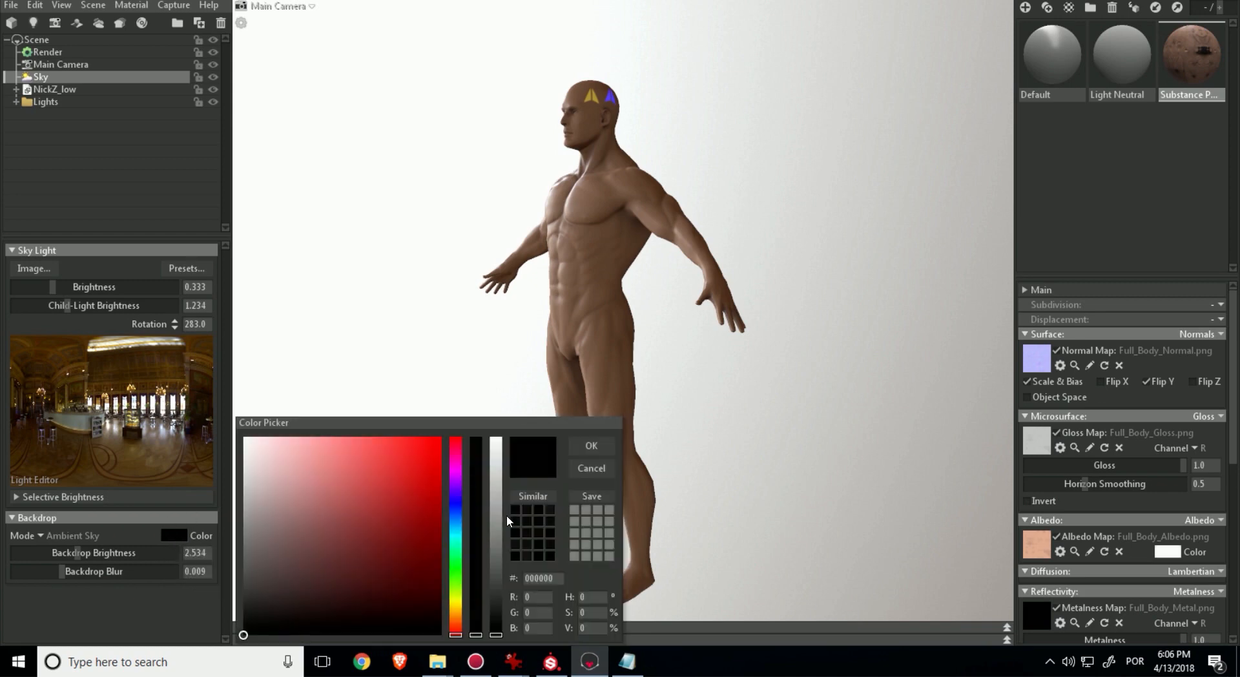
{"action": "left_click", "coordinate": [574, 509]}
{"action": "left_click_drag", "start_coordinate": [499, 491], "coordinate": [498, 415]}
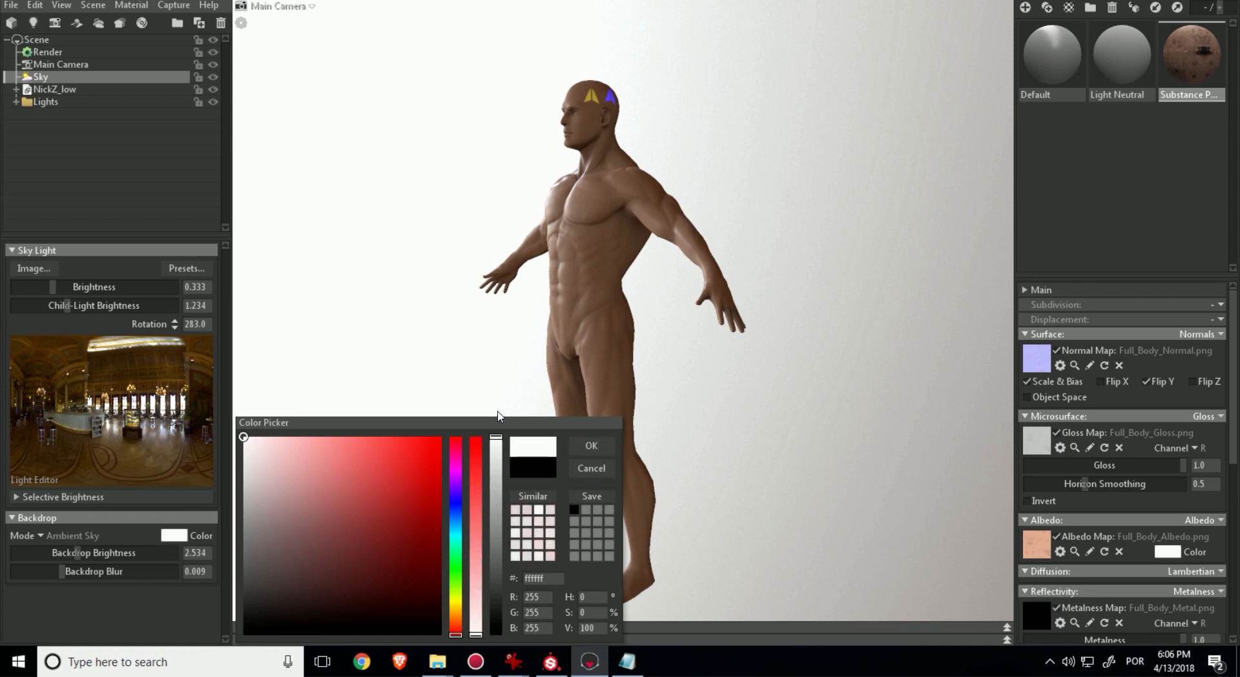
{"action": "left_click", "coordinate": [586, 510]}
{"action": "left_click", "coordinate": [598, 445]}
Open the list of material presets
{"action": "left_click", "coordinate": [1070, 8]}
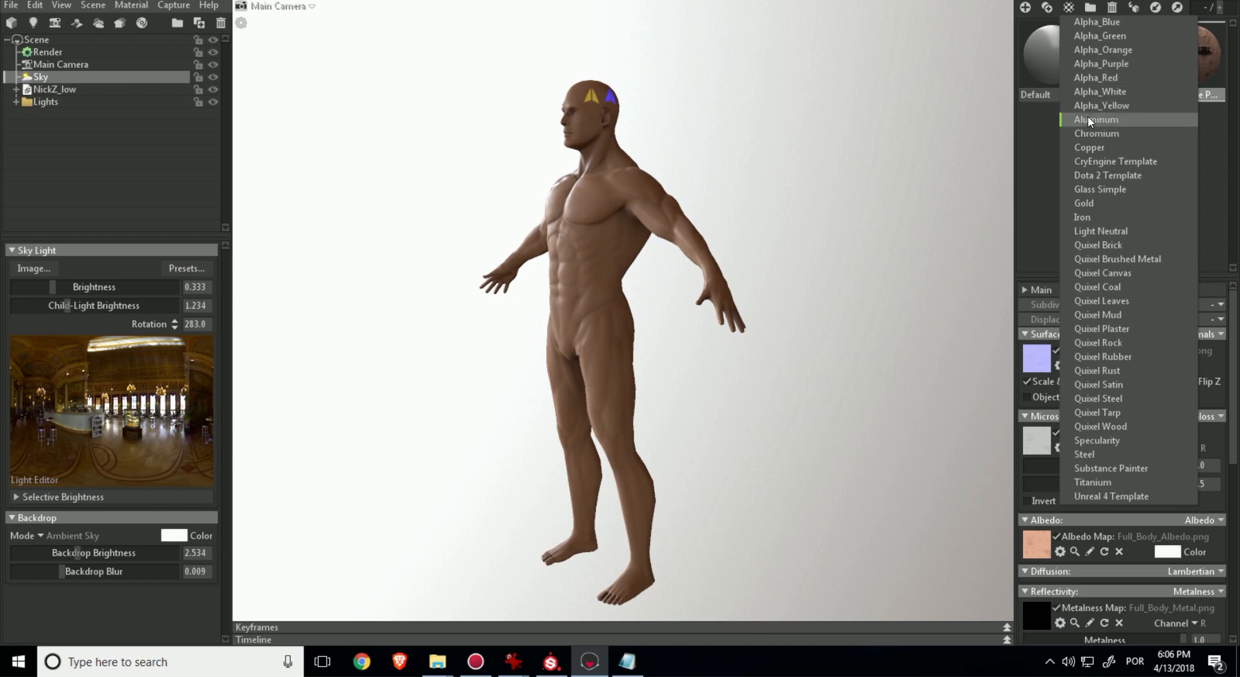
Create an Alpha_White preset material and apply it to the NickZ_low model
{"action": "left_click", "coordinate": [1107, 92]}
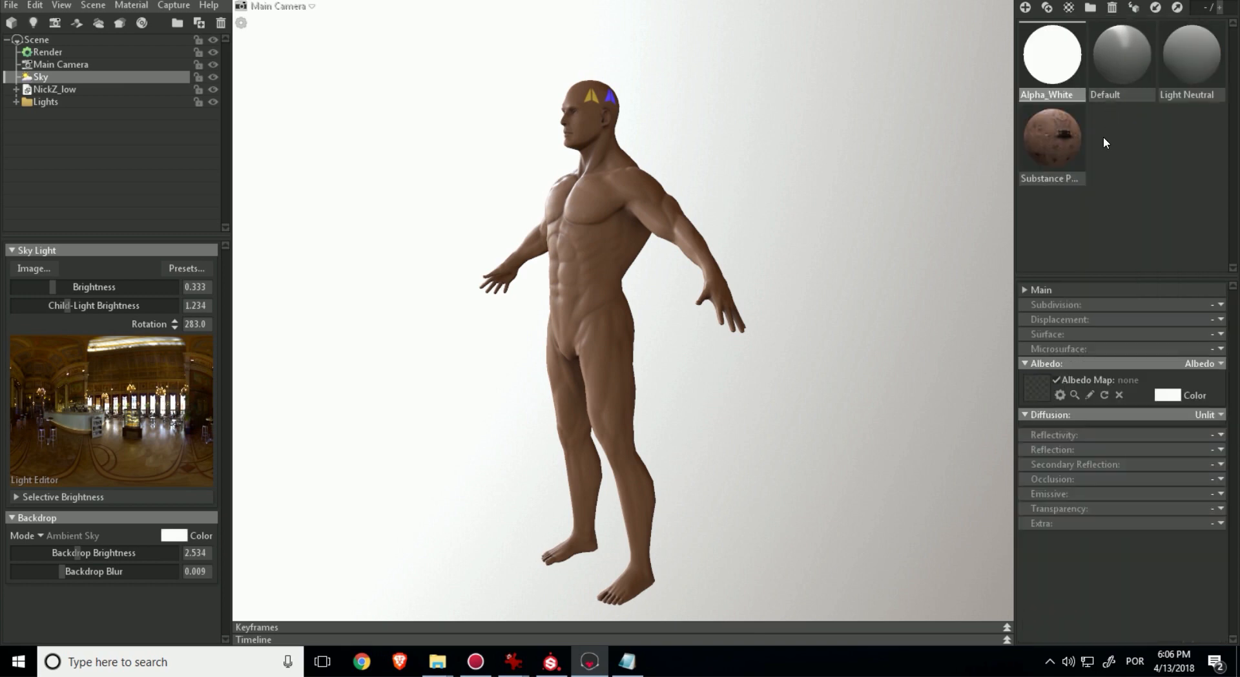
{"action": "left_click", "coordinate": [1067, 161]}
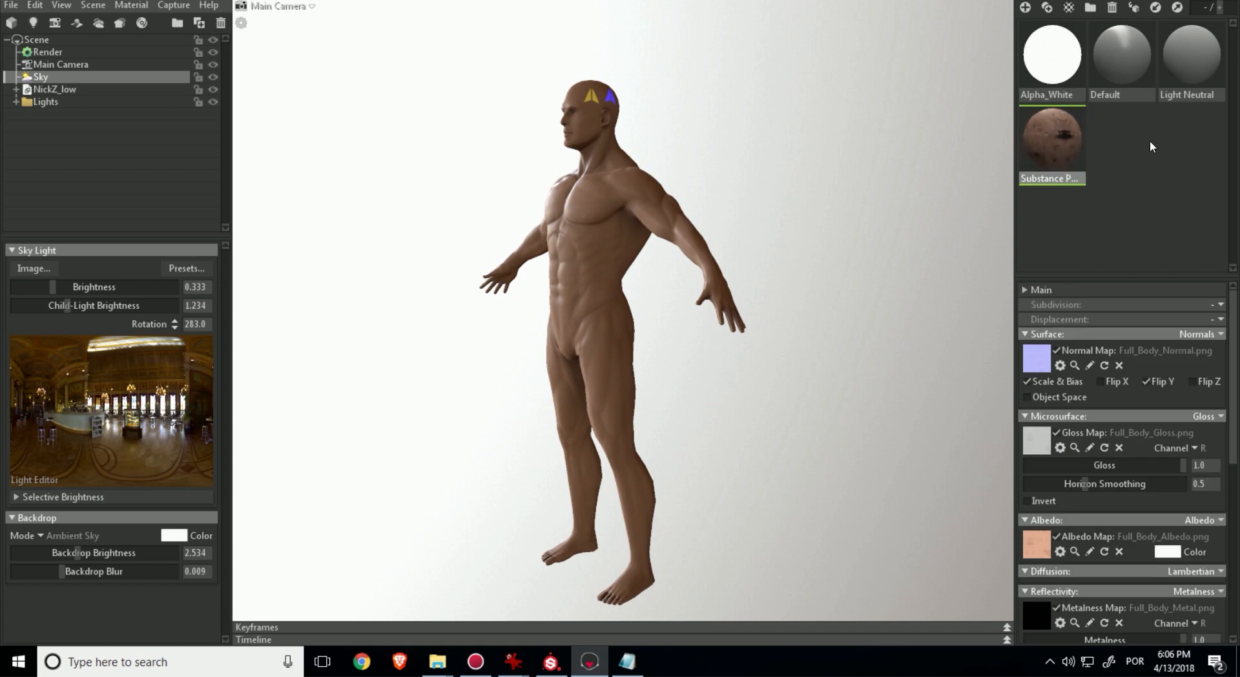
{"action": "left_click", "coordinate": [1057, 47]}
{"action": "left_click_drag", "start_coordinate": [1064, 63], "coordinate": [52, 91]}
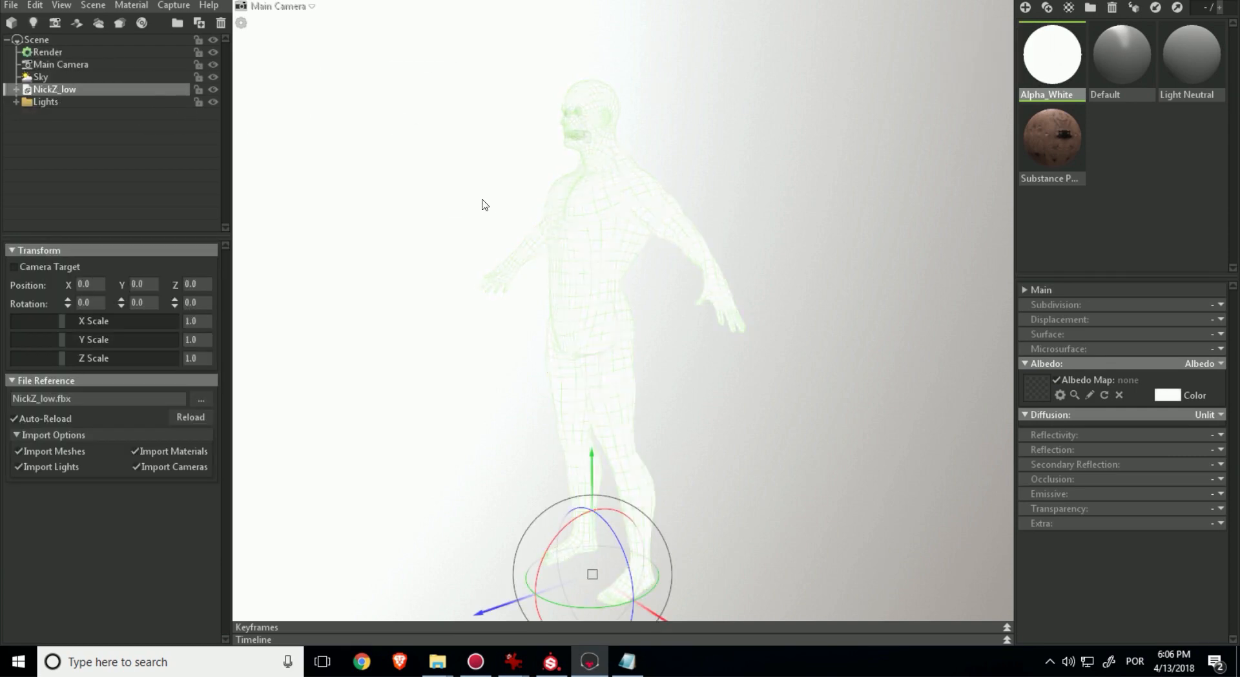
{"action": "left_click", "coordinate": [426, 265]}
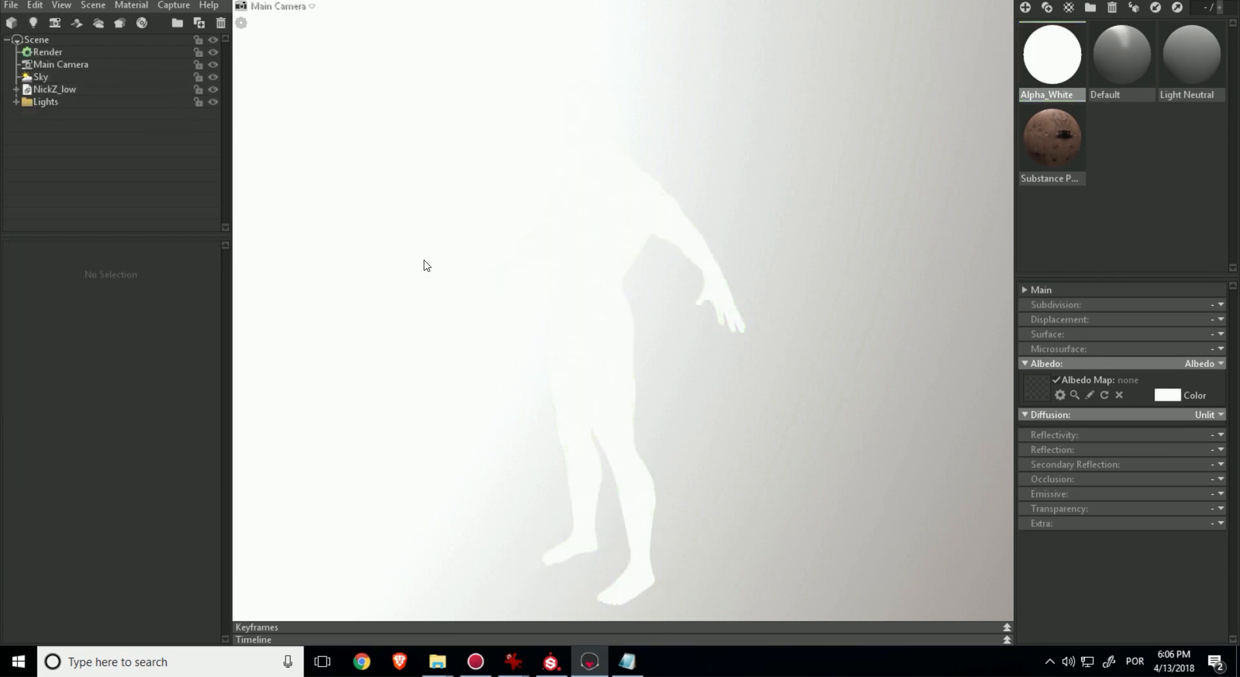
Switch the Sky backdrop mode to Color and set the backdrop color to black (000000)
{"action": "left_click", "coordinate": [71, 80]}
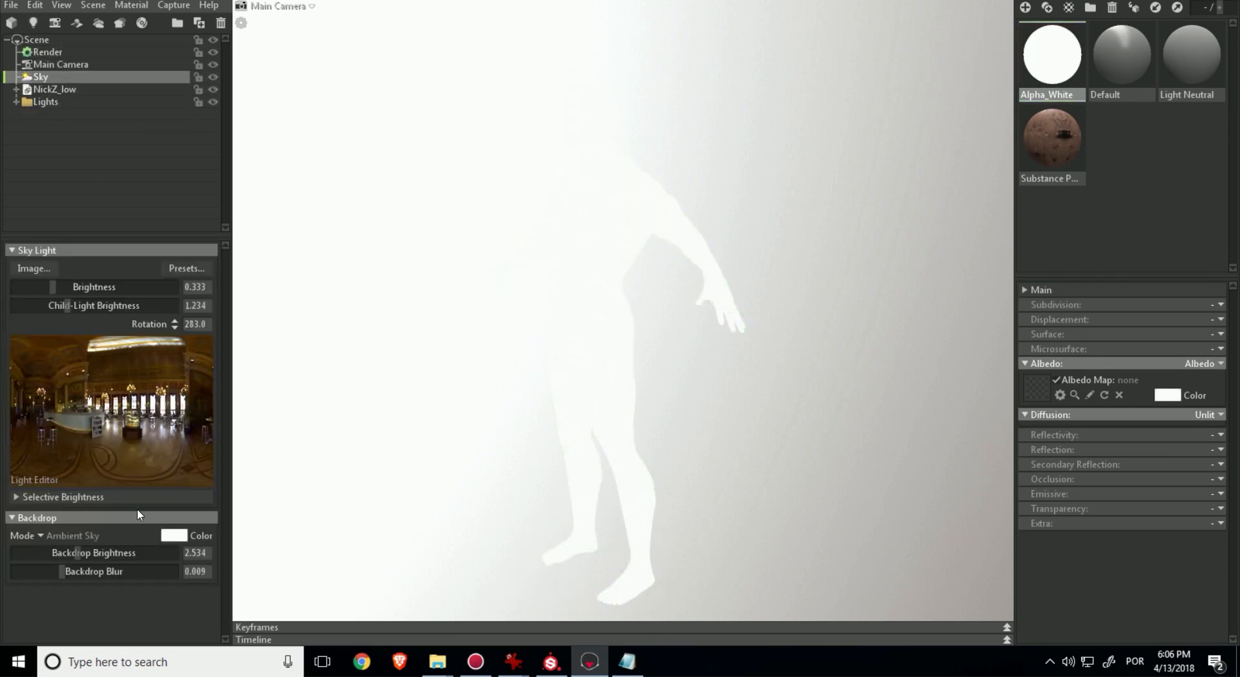
{"action": "left_click", "coordinate": [40, 535]}
{"action": "left_click", "coordinate": [80, 537]}
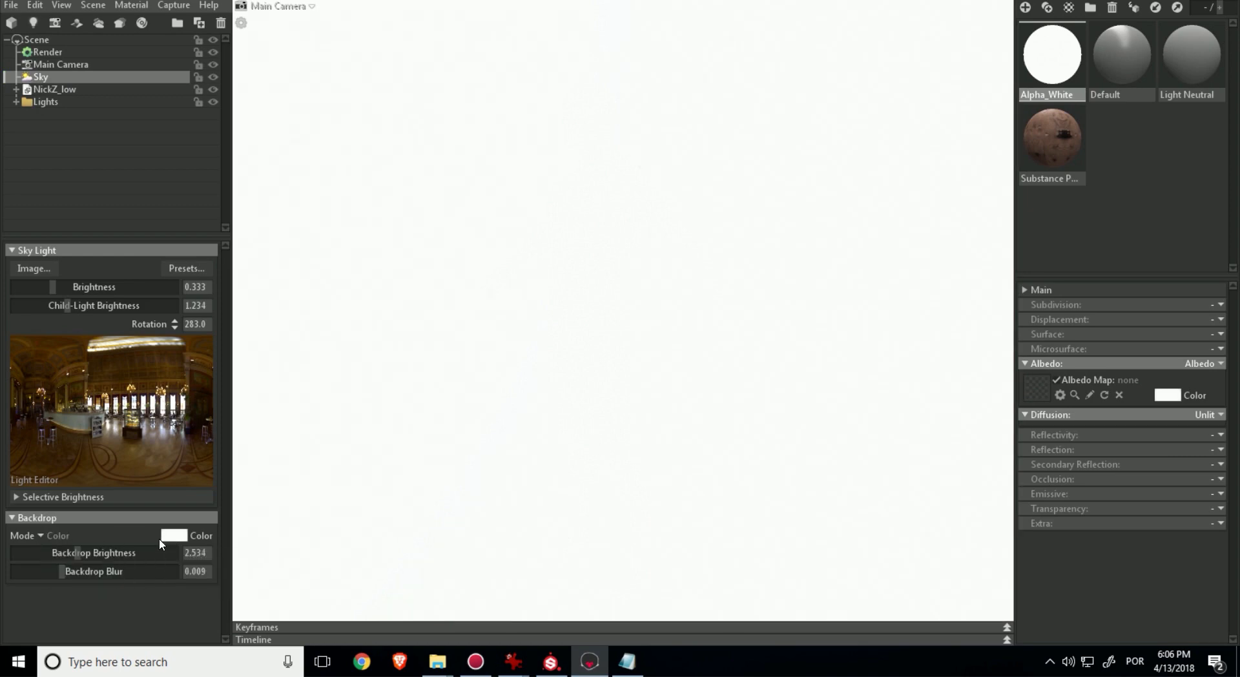
{"action": "left_click", "coordinate": [177, 534]}
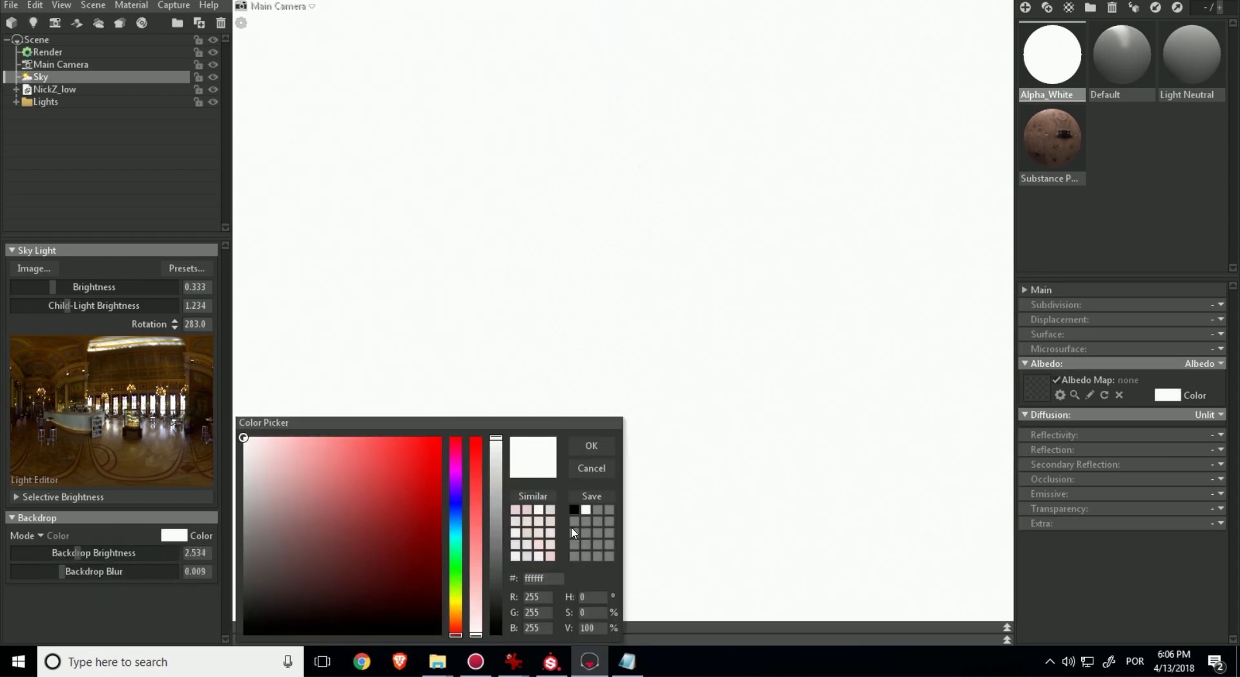
{"action": "left_click", "coordinate": [574, 509]}
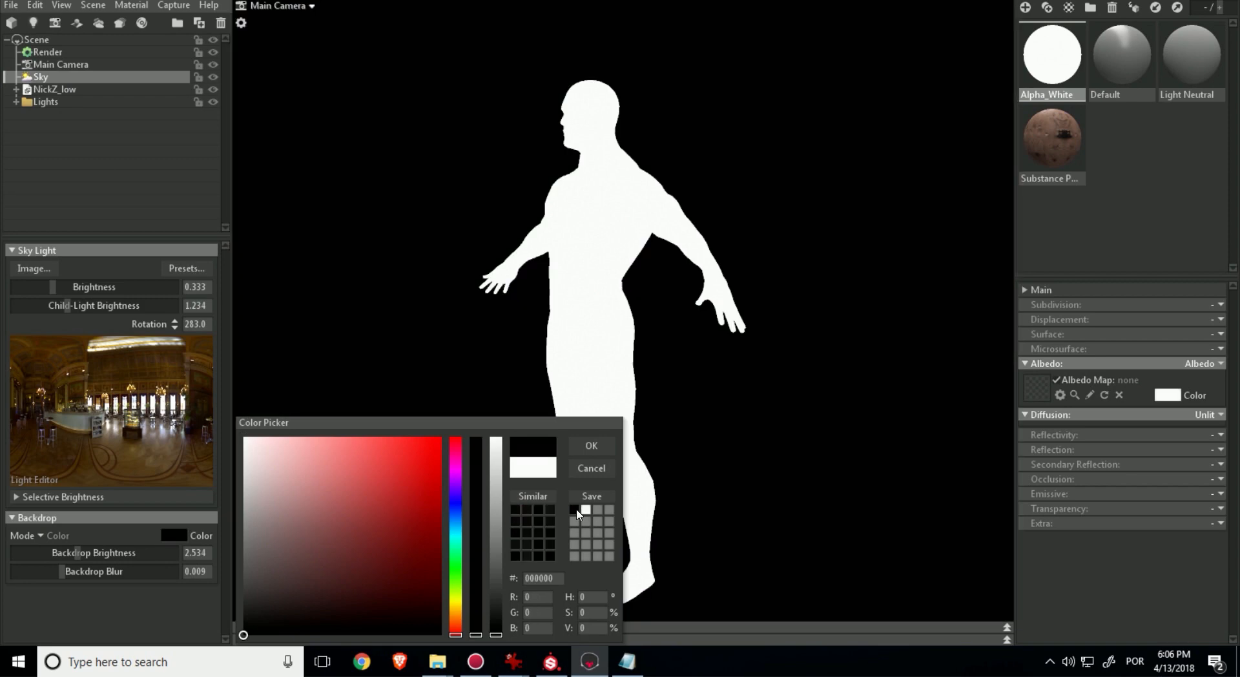
{"action": "left_click", "coordinate": [592, 447]}
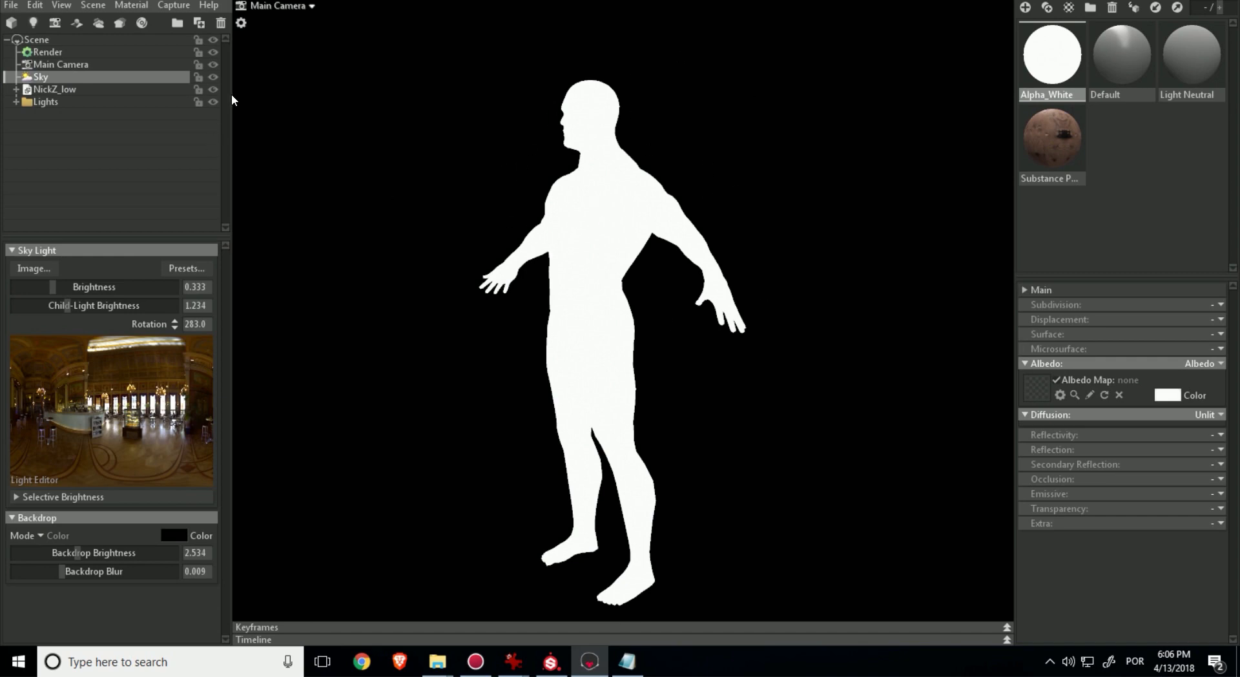
Set the image capture resolution to 2048 by 2048 pixels in the capture settings
{"action": "left_click", "coordinate": [173, 5]}
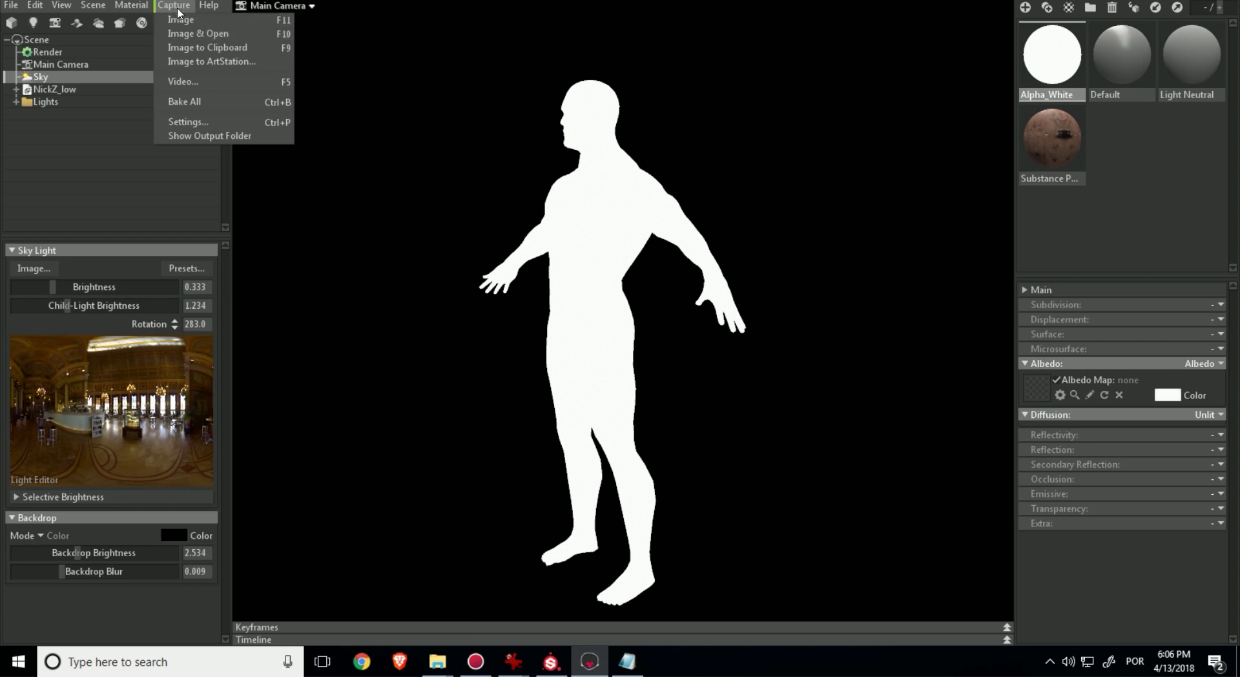
{"action": "left_click", "coordinate": [177, 7]}
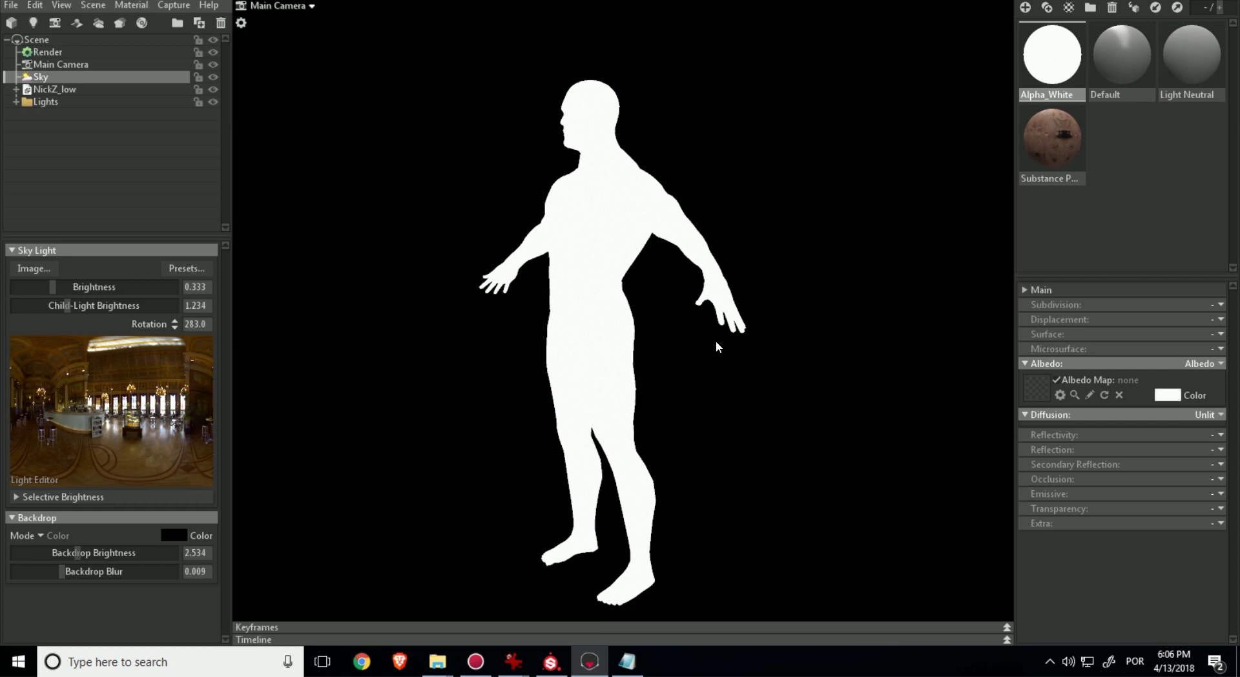
{"action": "left_click", "coordinate": [173, 6]}
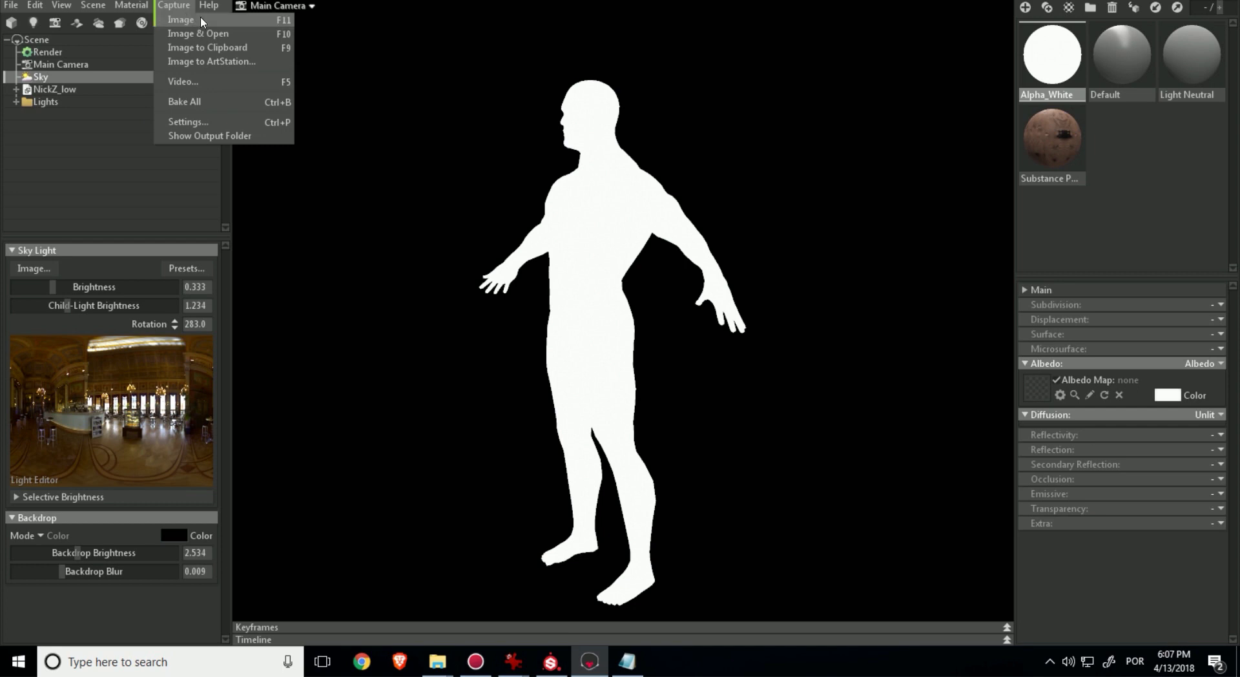
{"action": "left_click", "coordinate": [233, 120]}
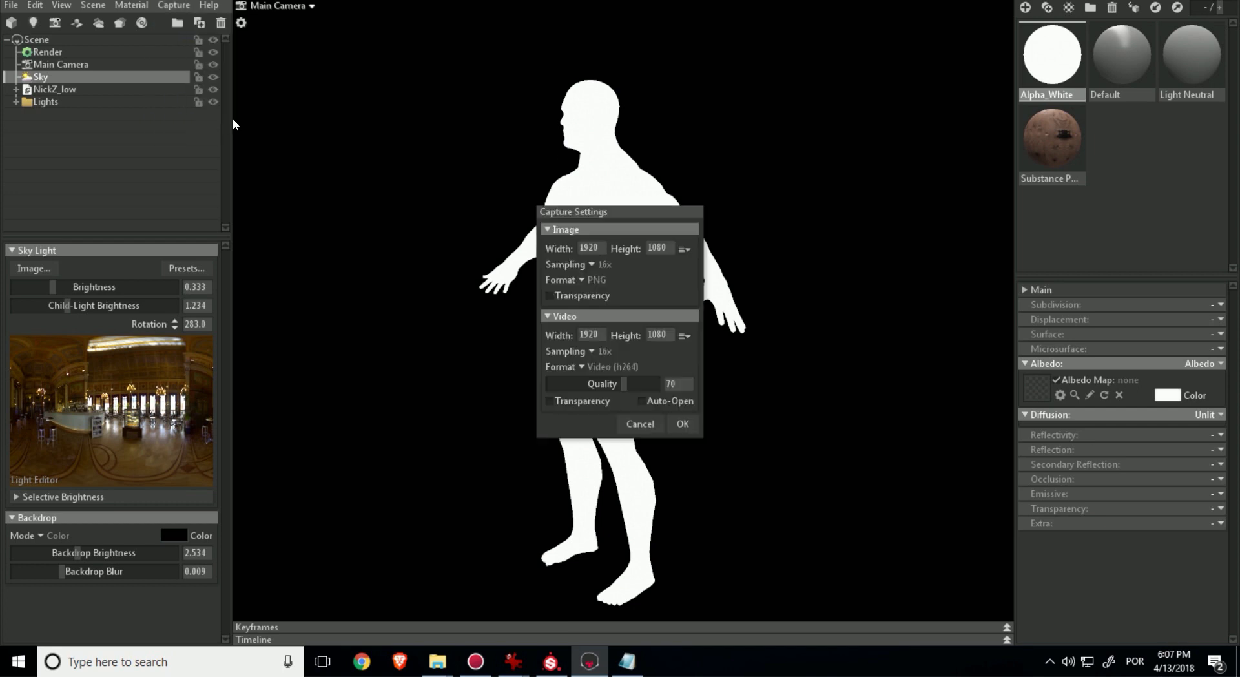
{"action": "double_click", "coordinate": [598, 247]}
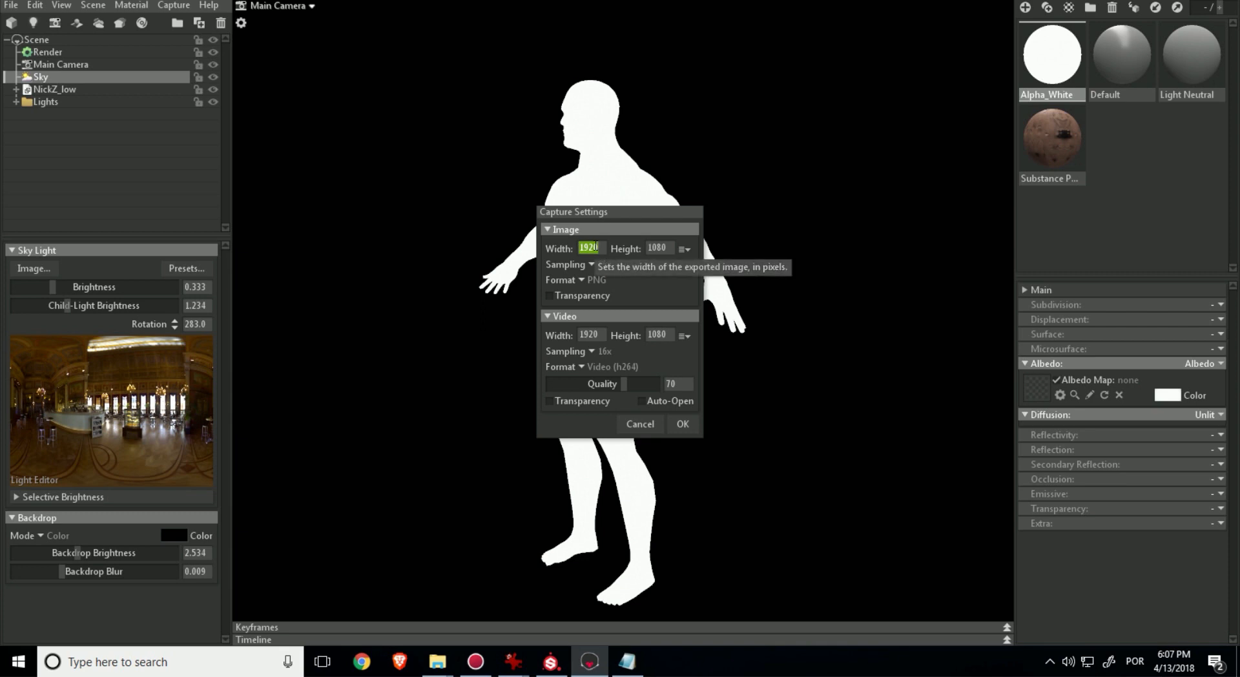
{"action": "type", "text": "45"}
{"action": "key", "text": "BackSpace"}
{"action": "key", "text": "BackSpace"}
{"action": "type", "text": "2048"}
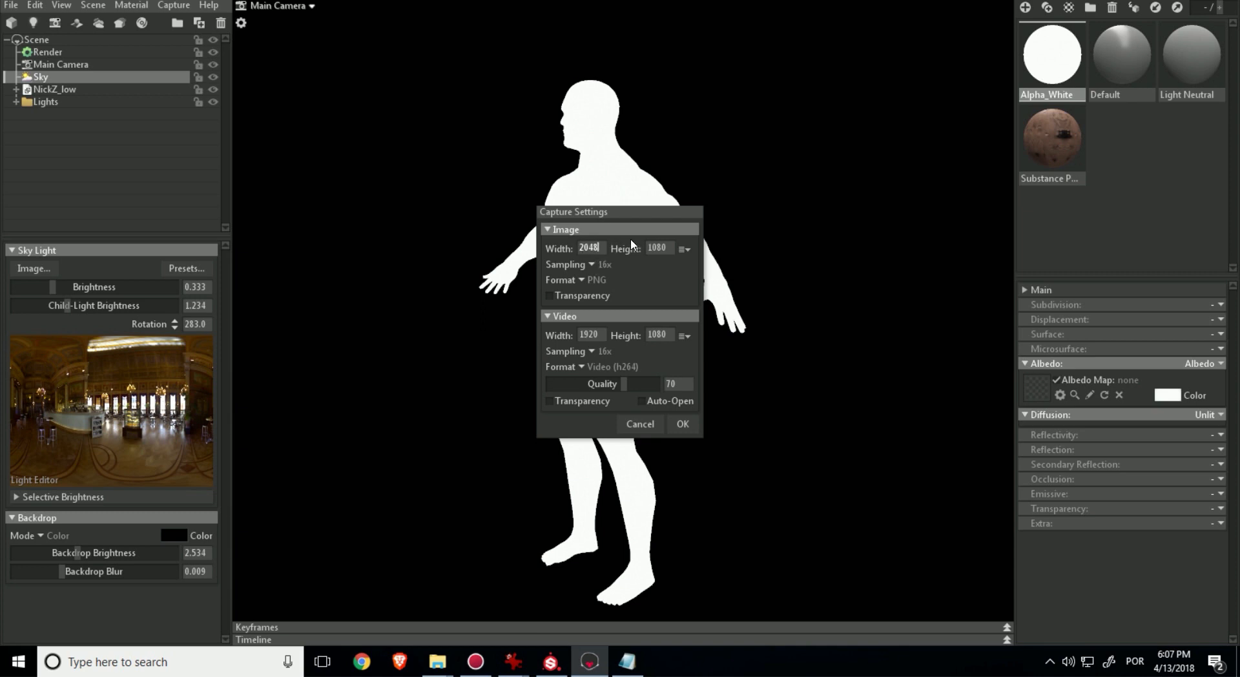
{"action": "left_click", "coordinate": [656, 252]}
{"action": "type", "text": "2048"}
Set the image capture sampling to 400x with PNG format and accept the capture settings
{"action": "left_click", "coordinate": [590, 263]}
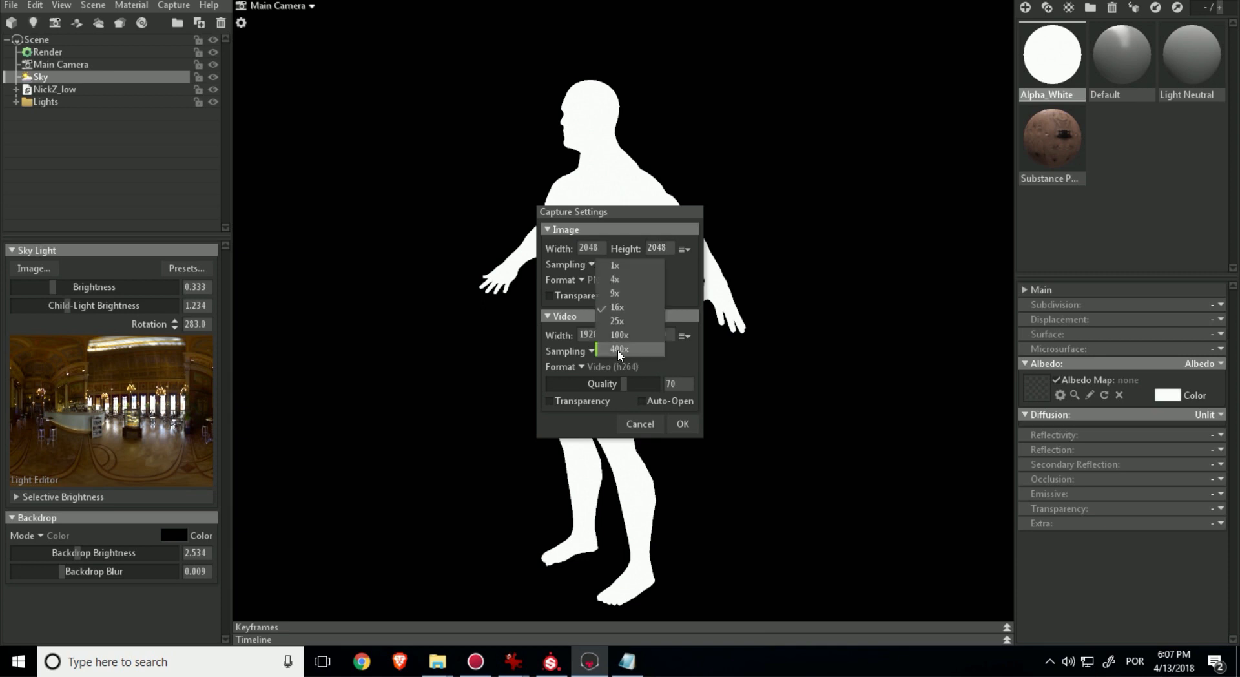
{"action": "left_click", "coordinate": [618, 350]}
{"action": "left_click", "coordinate": [581, 278]}
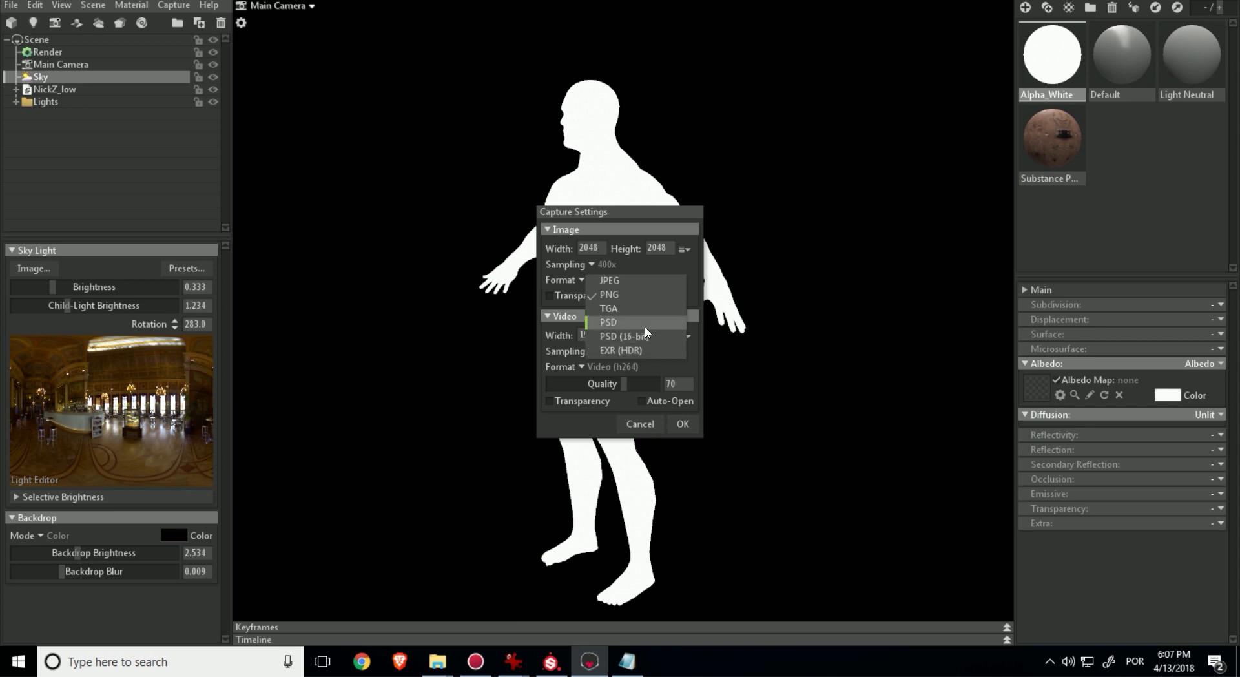
{"action": "left_click", "coordinate": [632, 296]}
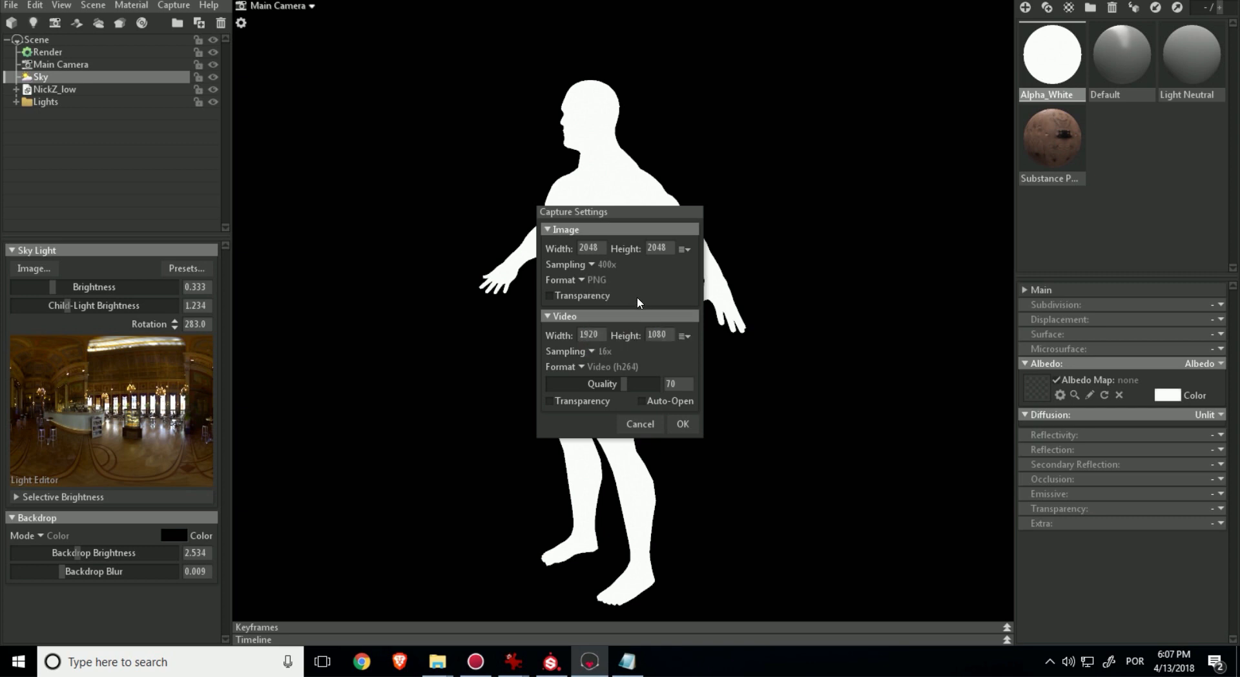
{"action": "left_click", "coordinate": [605, 295]}
{"action": "left_click", "coordinate": [603, 295]}
{"action": "left_click", "coordinate": [681, 424]}
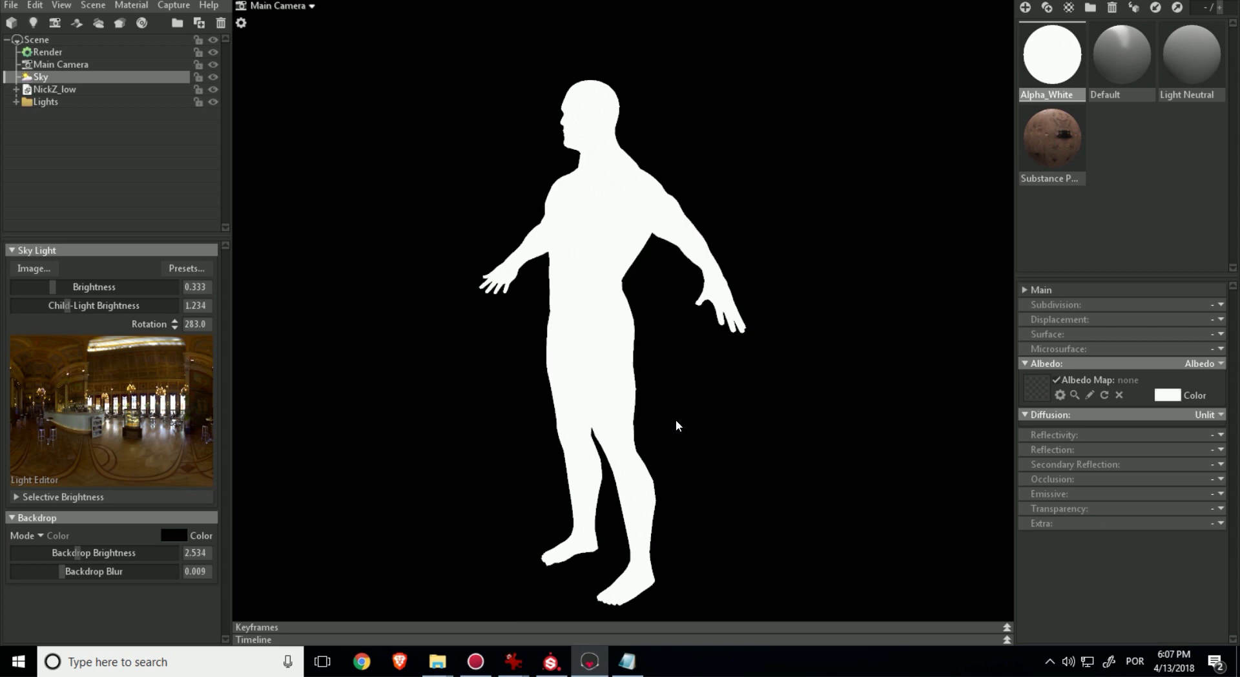
Capture an image of the white silhouette and open the saved screenshot000 from the desktop in IrfanView
{"action": "left_click", "coordinate": [175, 7]}
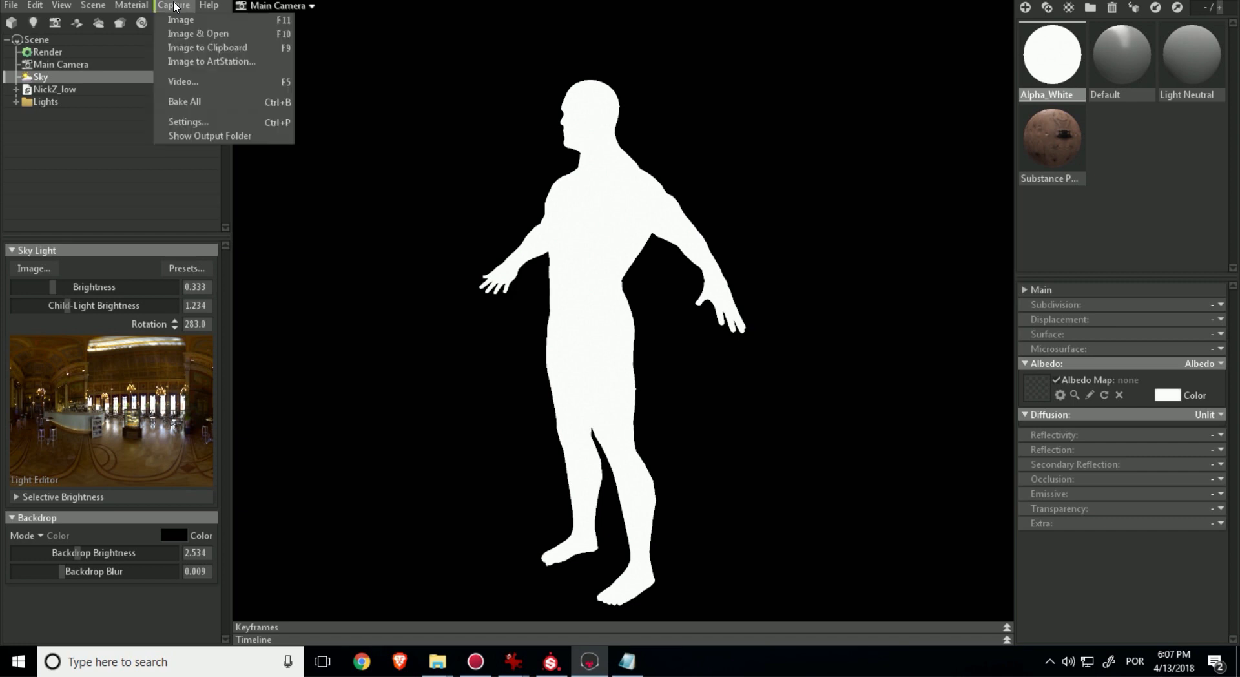
{"action": "left_click", "coordinate": [184, 20]}
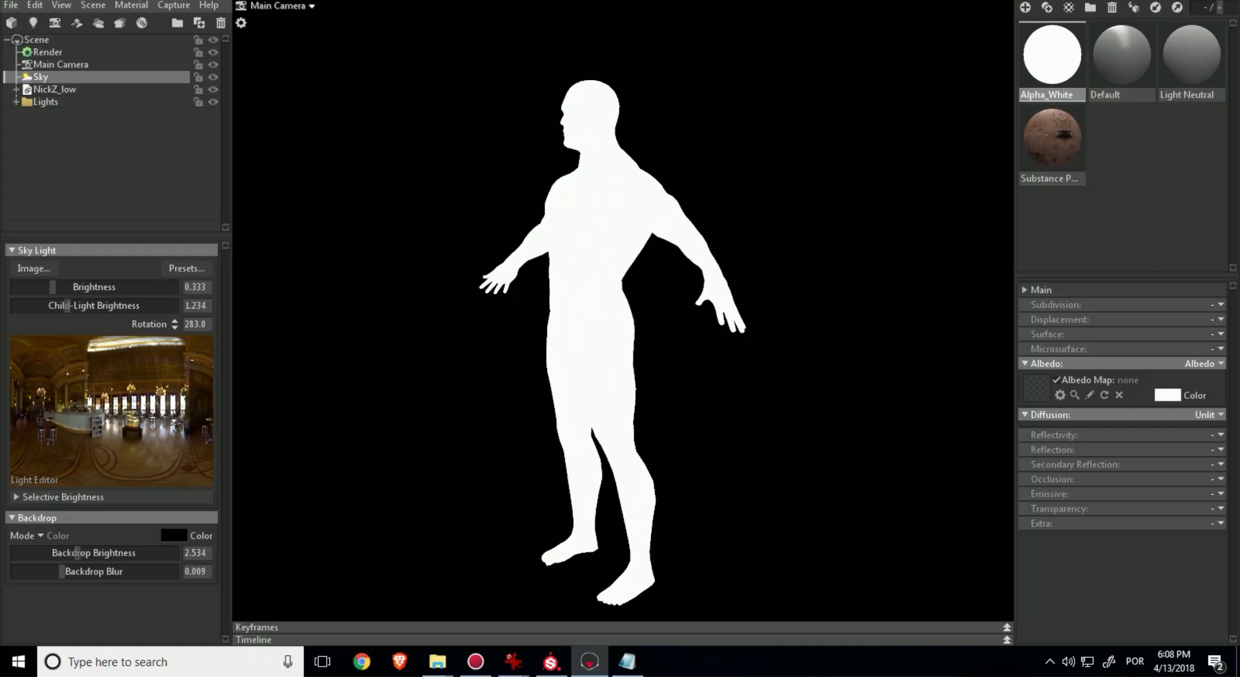
{"action": "mouse_move", "coordinate": [437, 661]}
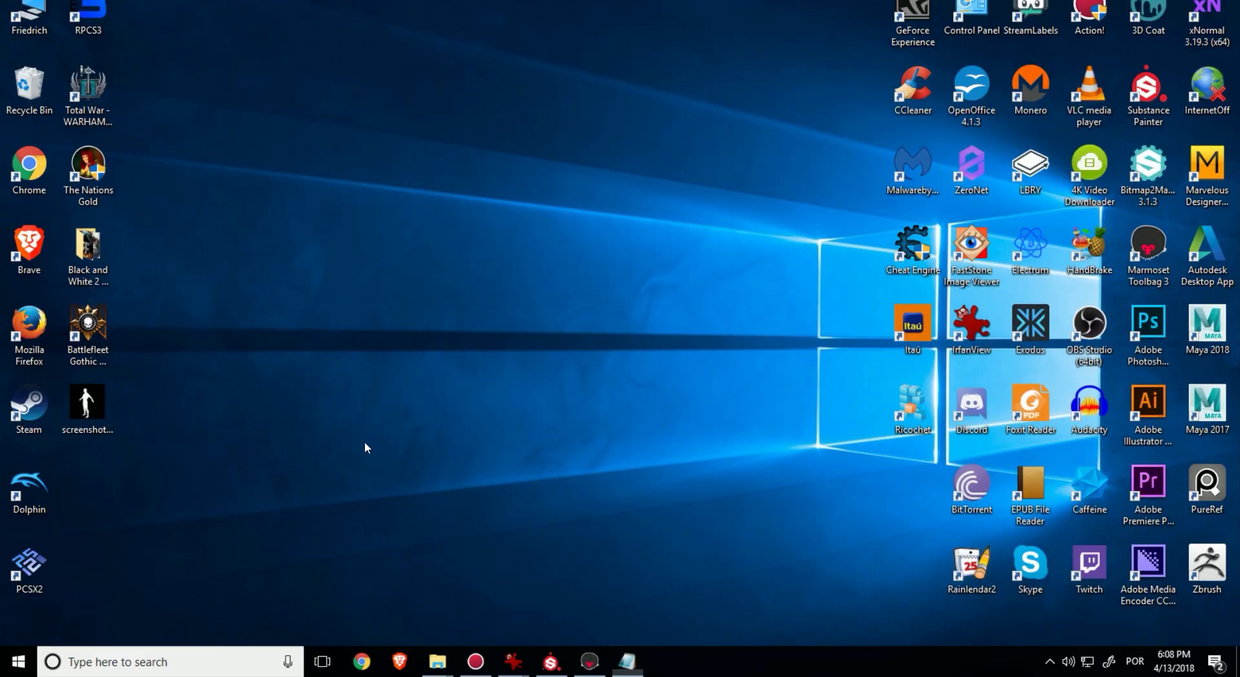
{"action": "left_click", "coordinate": [88, 408]}
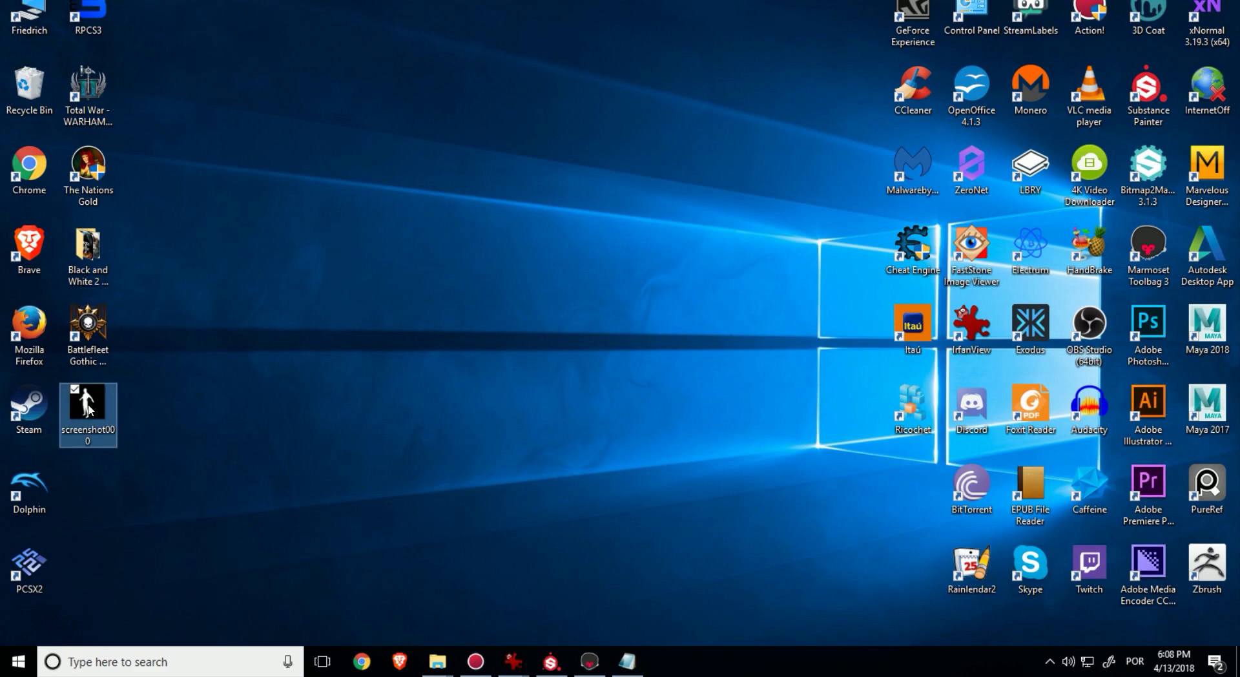
{"action": "right_click", "coordinate": [89, 409]}
{"action": "mouse_move", "coordinate": [97, 454]}
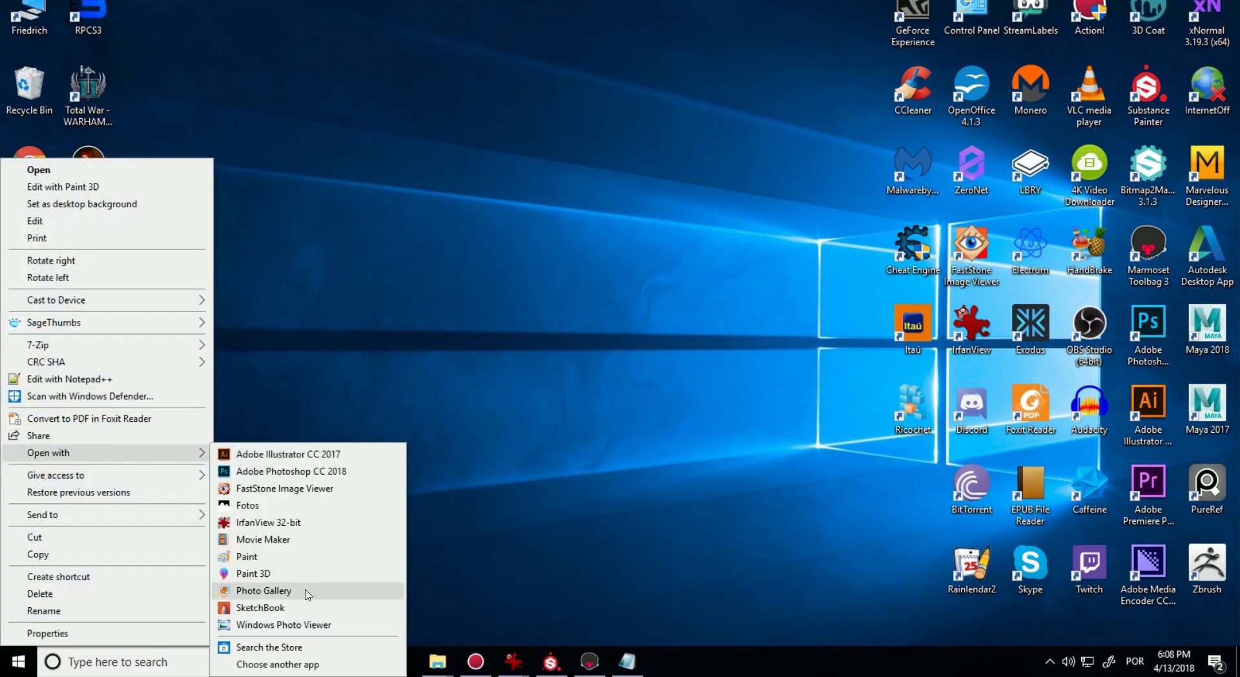
{"action": "left_click", "coordinate": [288, 522]}
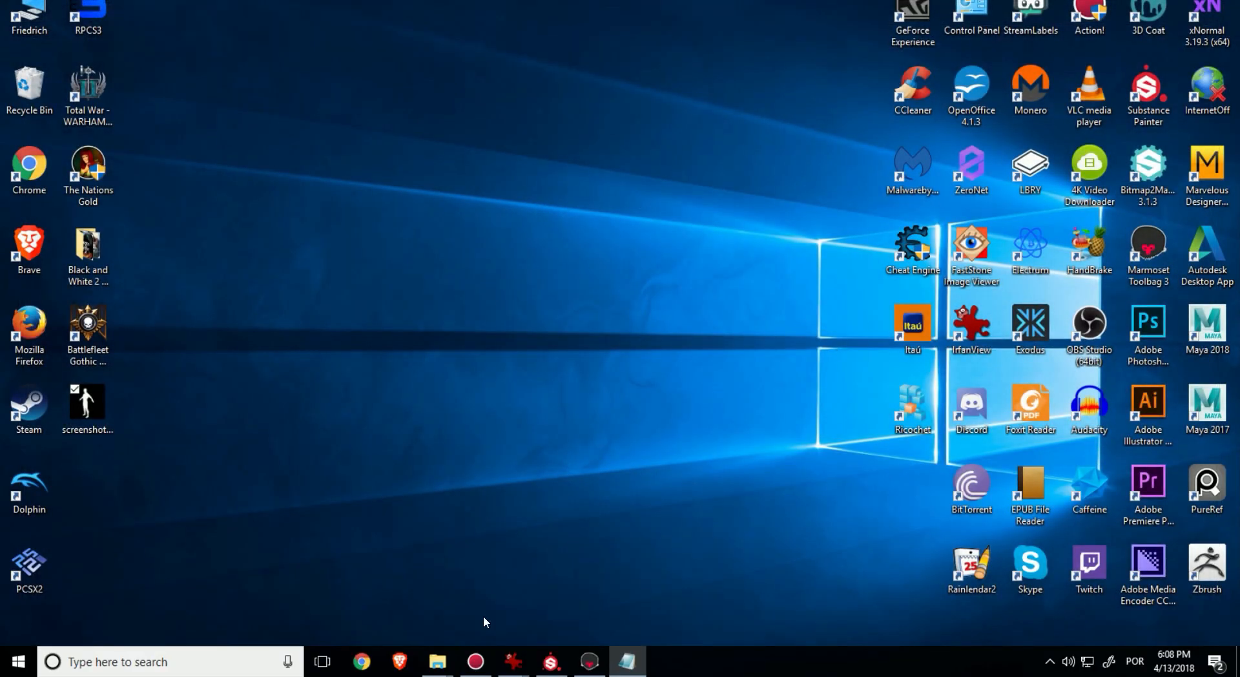
Search the Desktop folder in File Explorer for "scree", clear the search and return to the Secondary (F:) drive
{"action": "mouse_move", "coordinate": [437, 660]}
{"action": "left_click", "coordinate": [409, 617]}
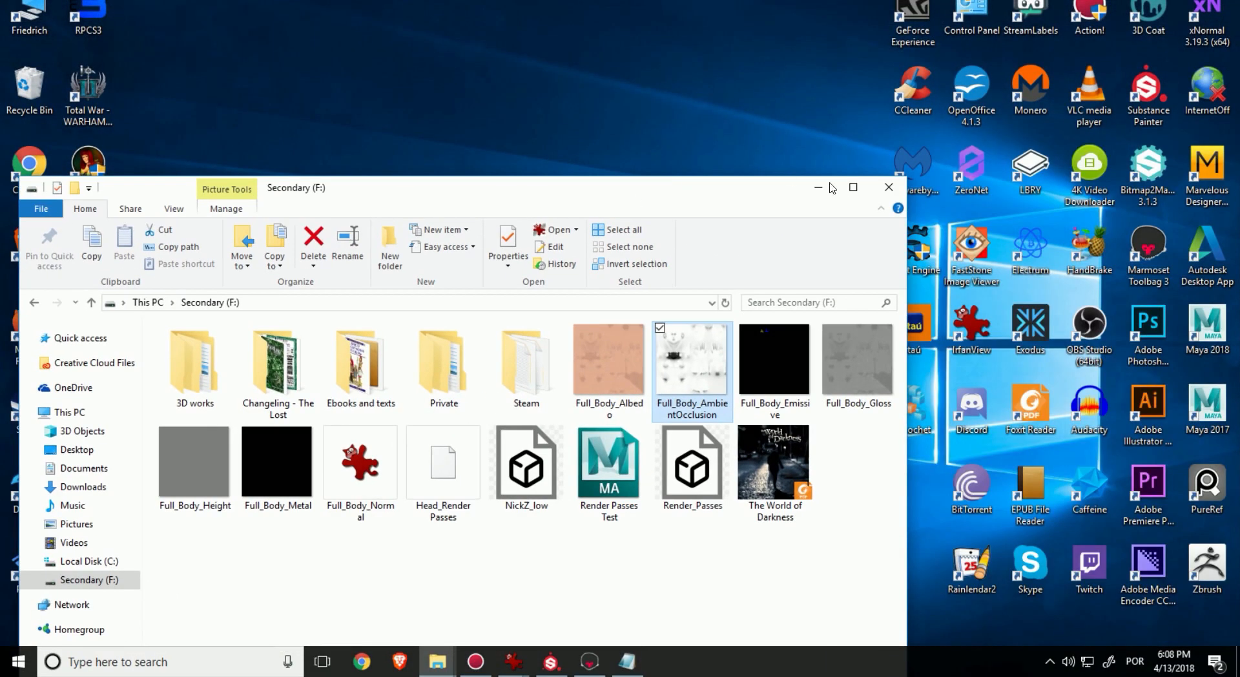
{"action": "left_click", "coordinate": [851, 187]}
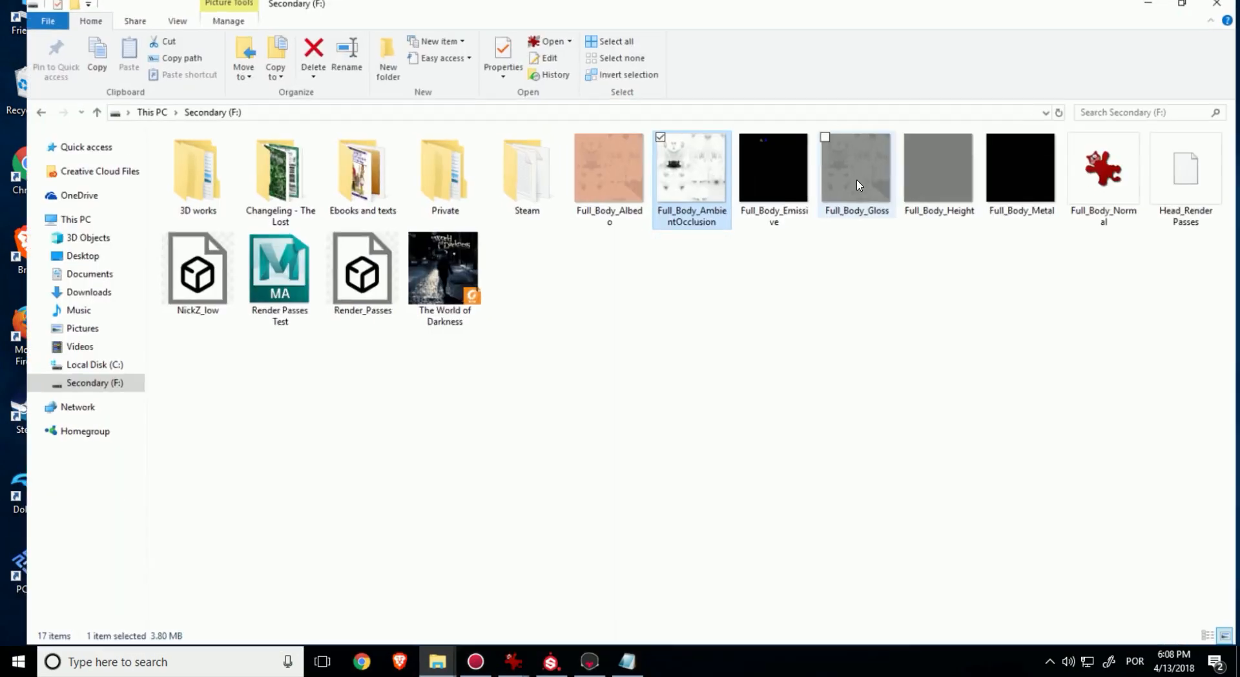
{"action": "left_click", "coordinate": [58, 248]}
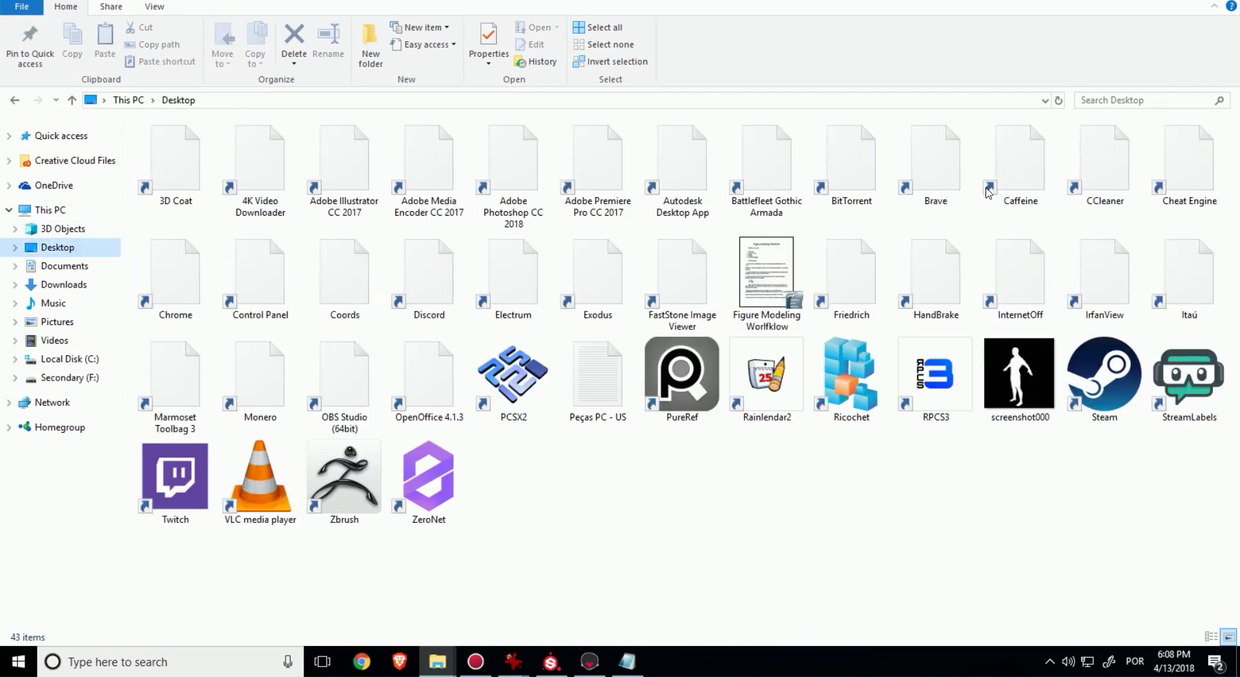
{"action": "left_click", "coordinate": [1128, 98]}
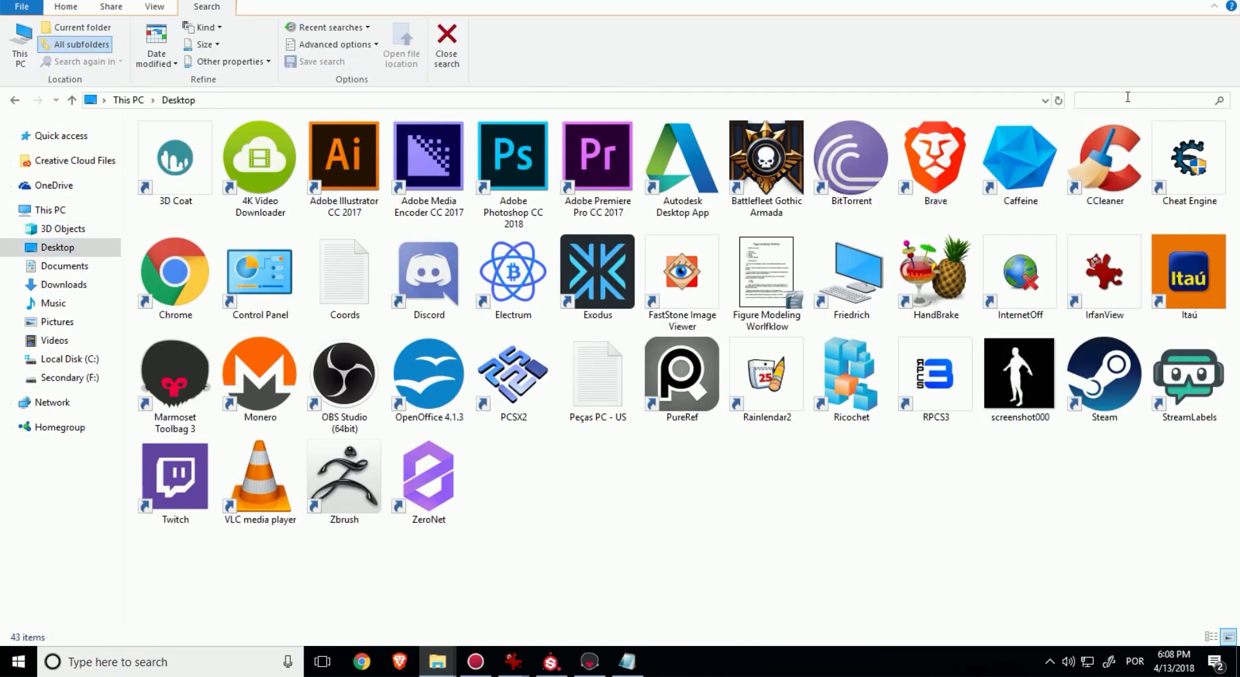
{"action": "type", "text": "scree"}
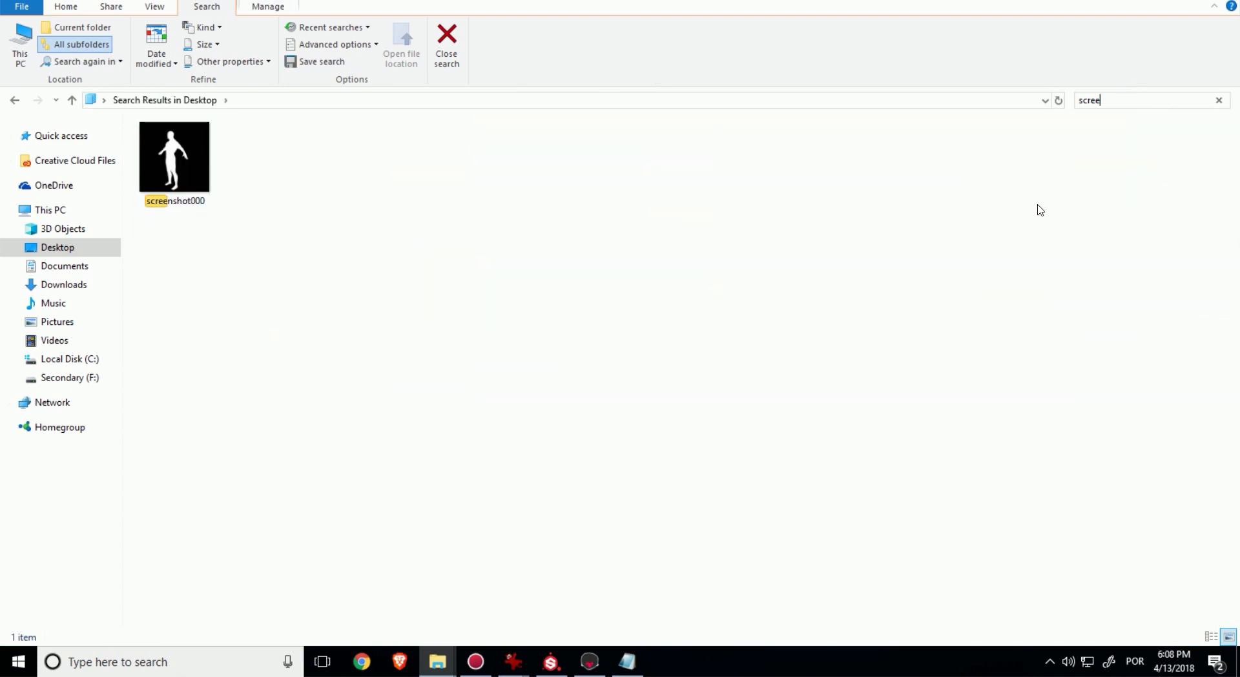
{"action": "left_click", "coordinate": [1218, 101]}
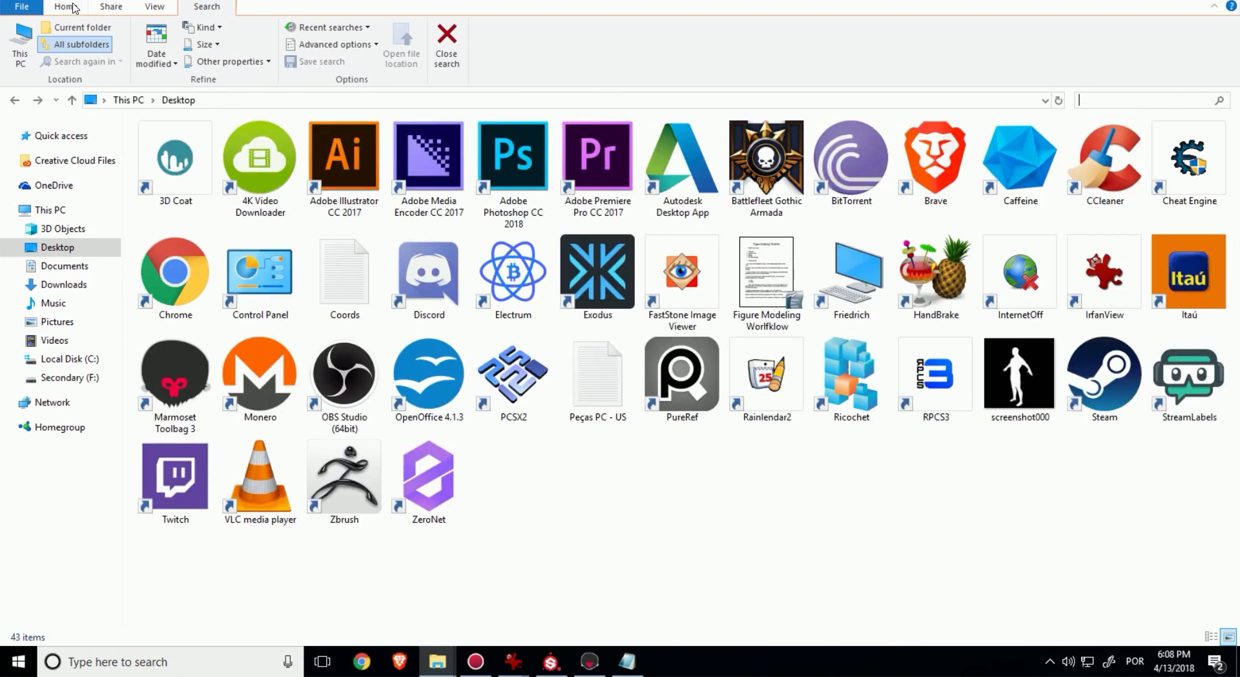
{"action": "left_click", "coordinate": [16, 104]}
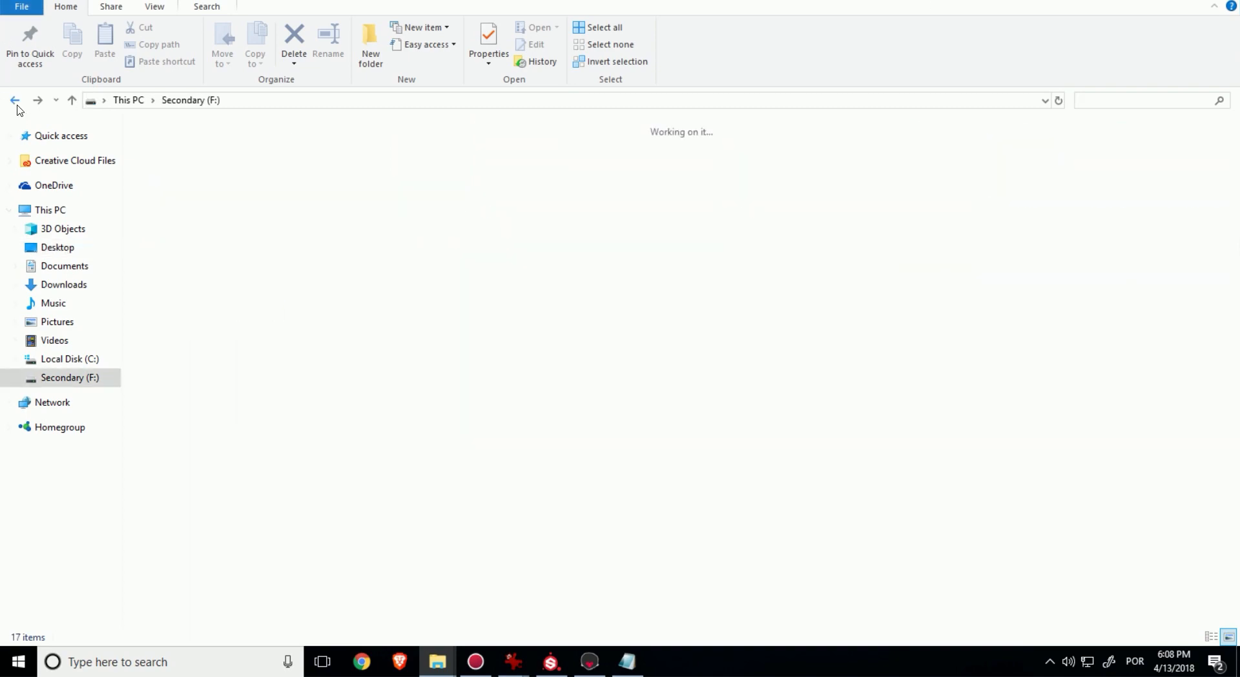
{"action": "key", "text": "super+d"}
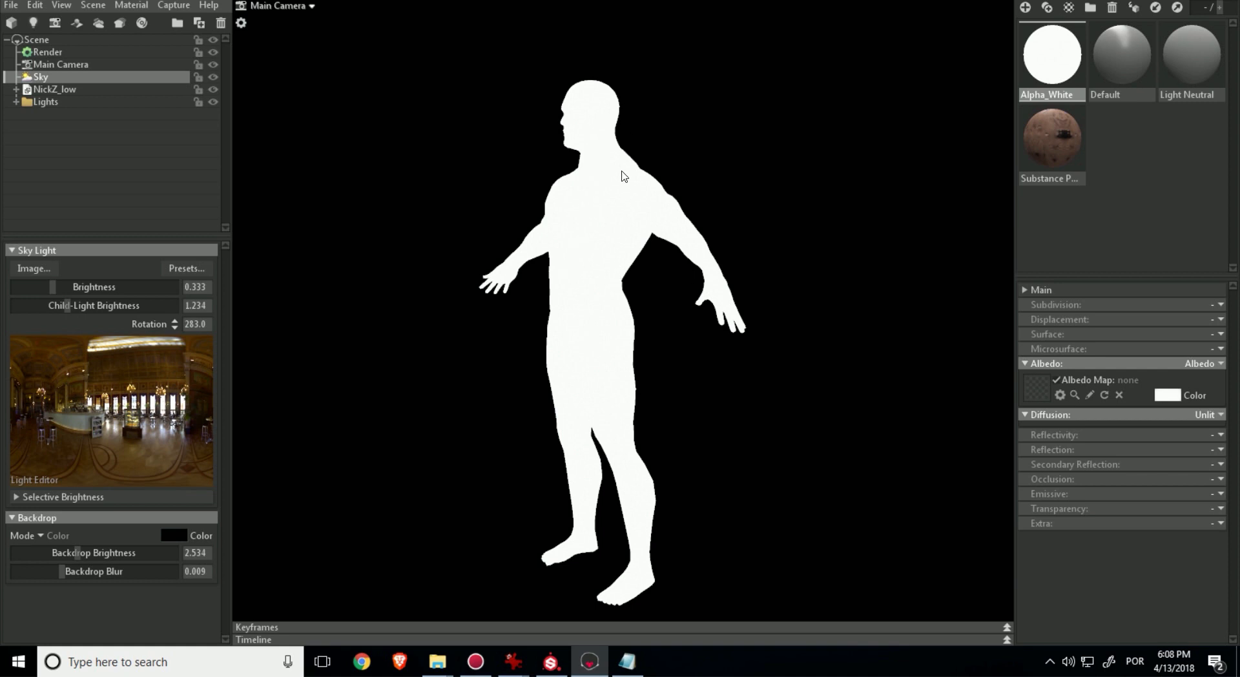
Switch back to Marmoset Toolbag and reapply the Substance Painter skin material to the NickZ_low model
{"action": "left_click", "coordinate": [1048, 132]}
{"action": "left_click", "coordinate": [66, 88]}
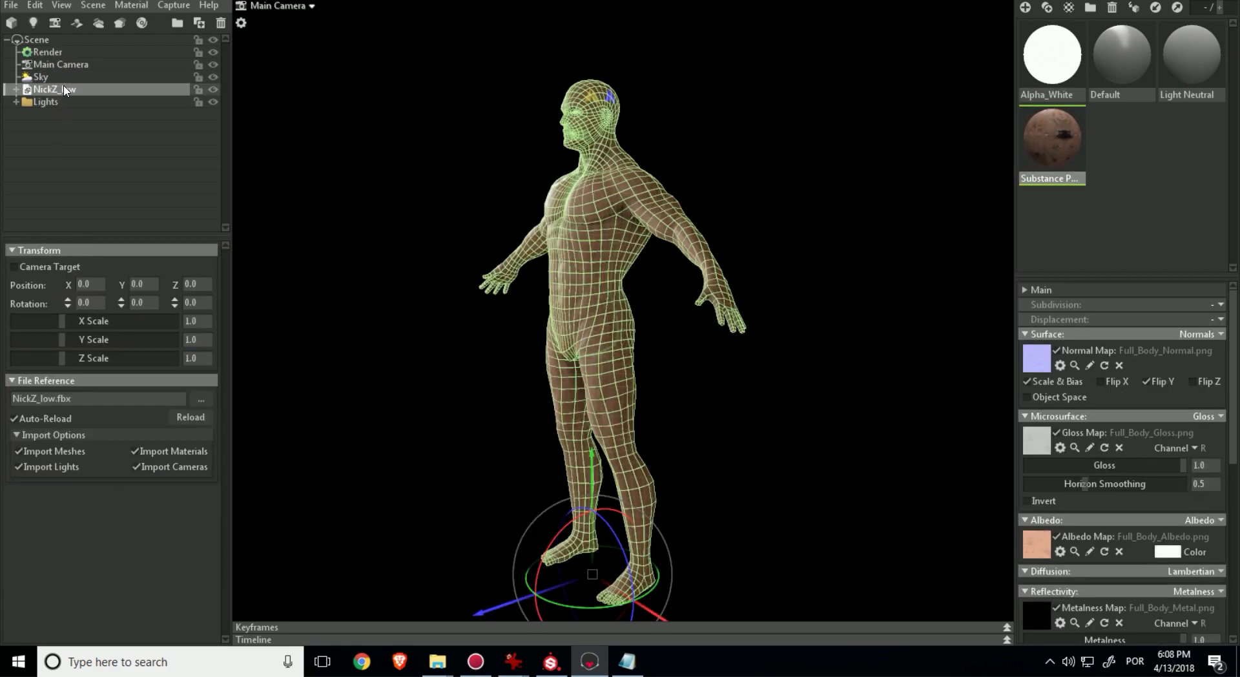
{"action": "left_click", "coordinate": [771, 359]}
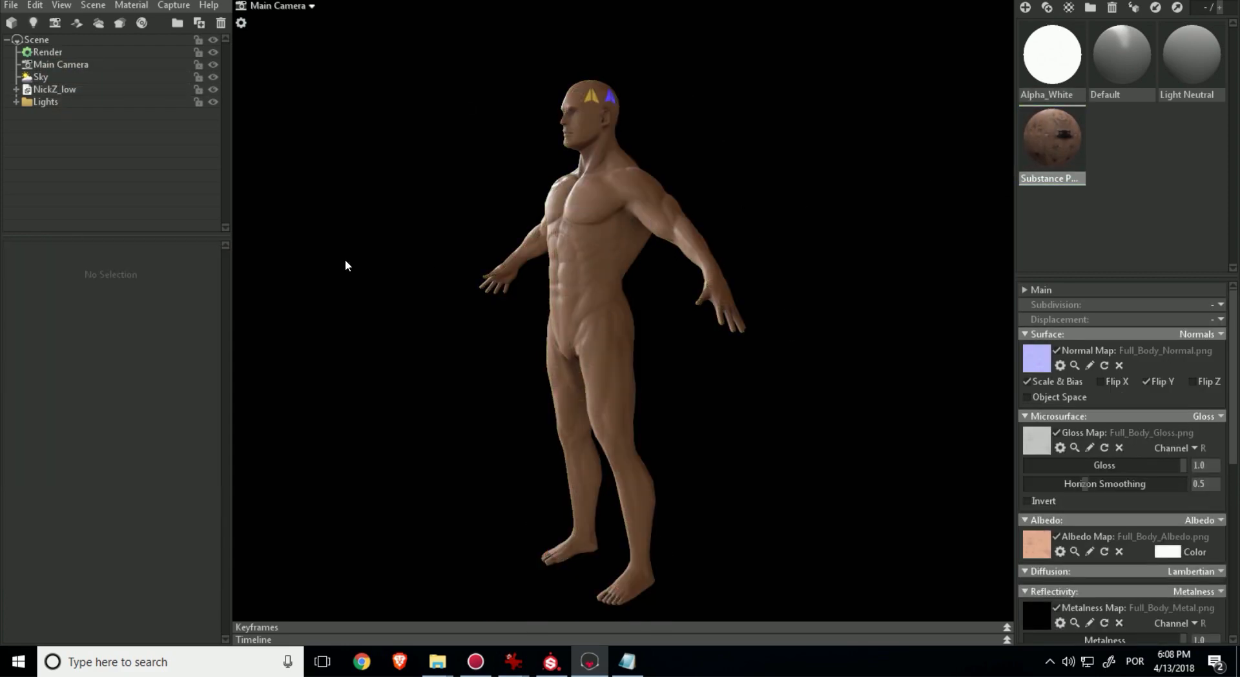
Disable the normal map and the gloss map of the Substance Painter skin material on the NickZ_low model
{"action": "left_click", "coordinate": [91, 92]}
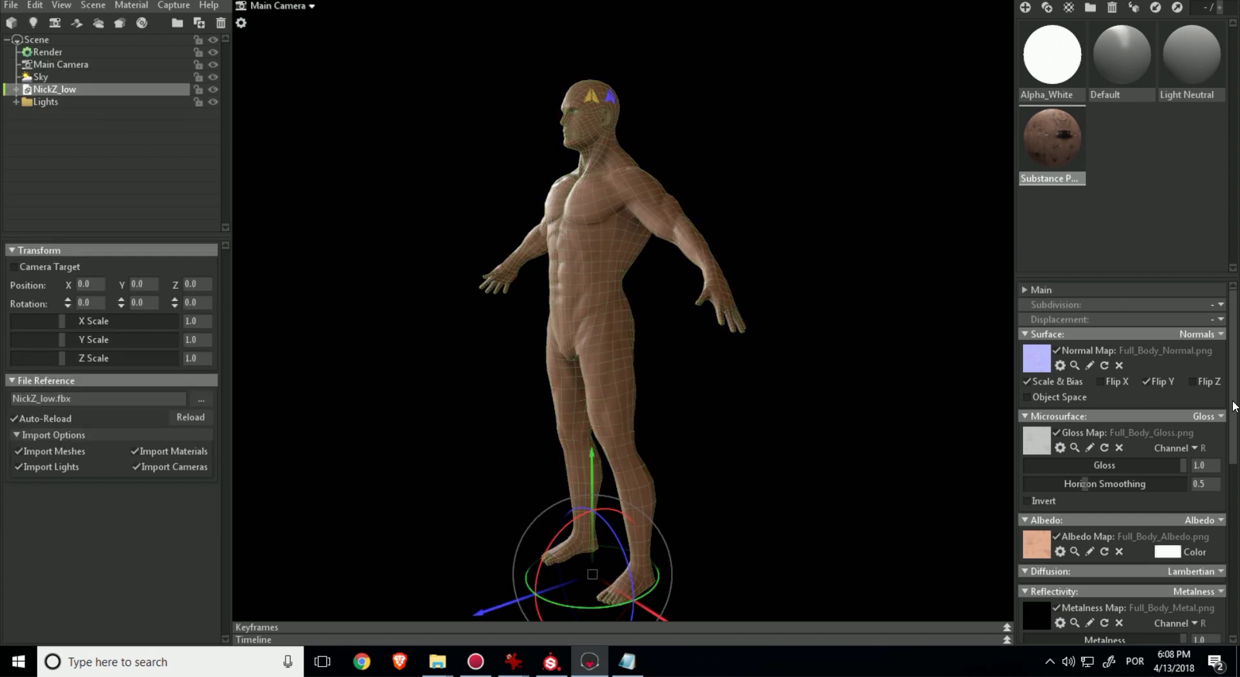
{"action": "left_click", "coordinate": [1056, 350]}
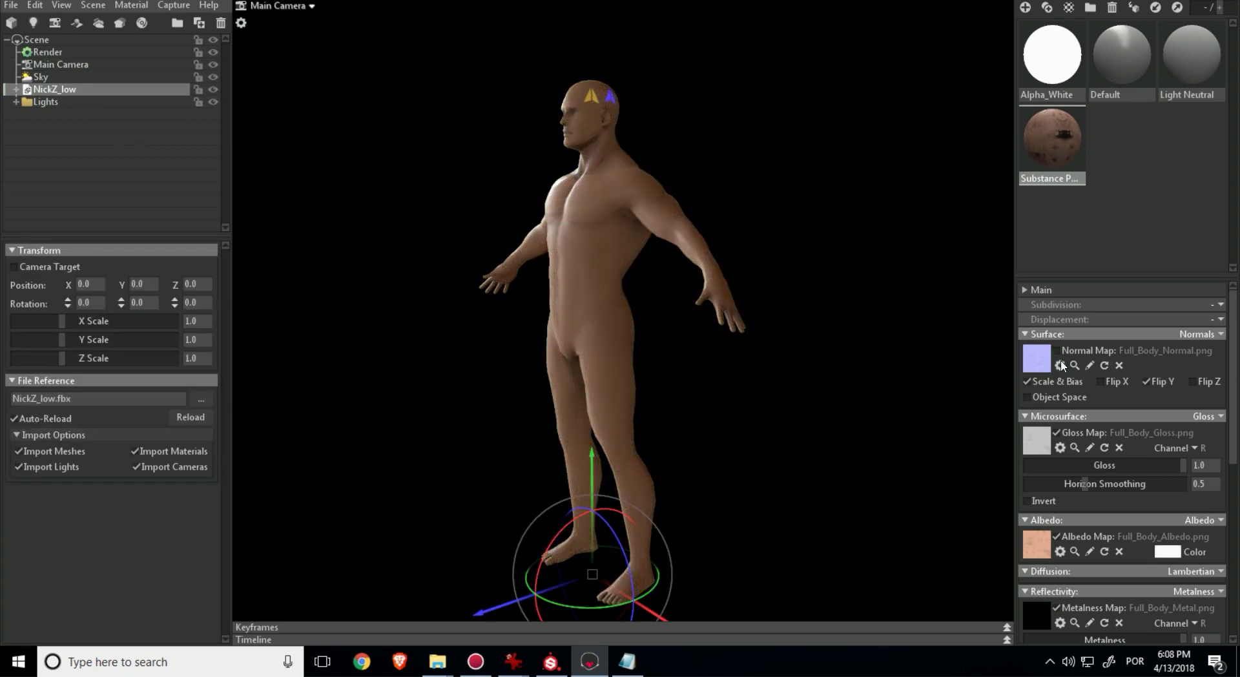
{"action": "left_click", "coordinate": [1062, 430]}
{"action": "scroll", "coordinate": [1076, 458], "scroll_direction": "down", "scroll_amount": 2}
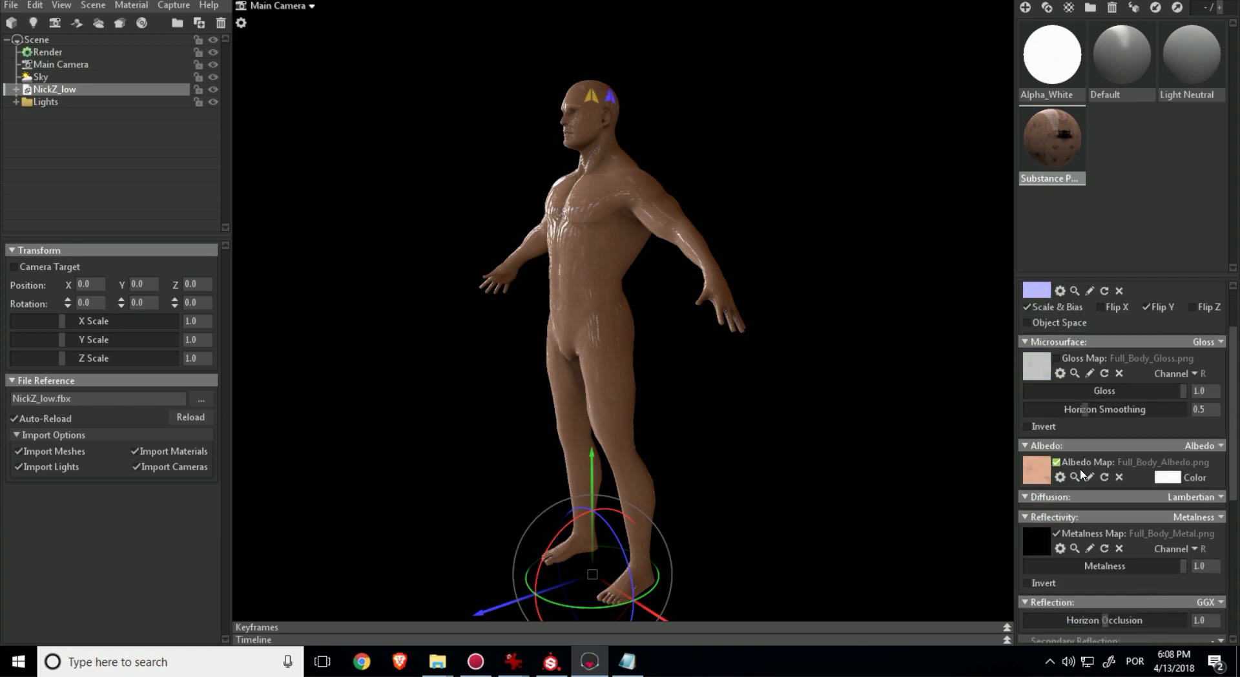
Try the skin material without its metalness map, restore the map and keep Metalness at 1.0
{"action": "scroll", "coordinate": [1080, 474], "scroll_direction": "down", "scroll_amount": 2}
{"action": "left_click", "coordinate": [1056, 459]}
{"action": "scroll", "coordinate": [1082, 474], "scroll_direction": "down", "scroll_amount": 4}
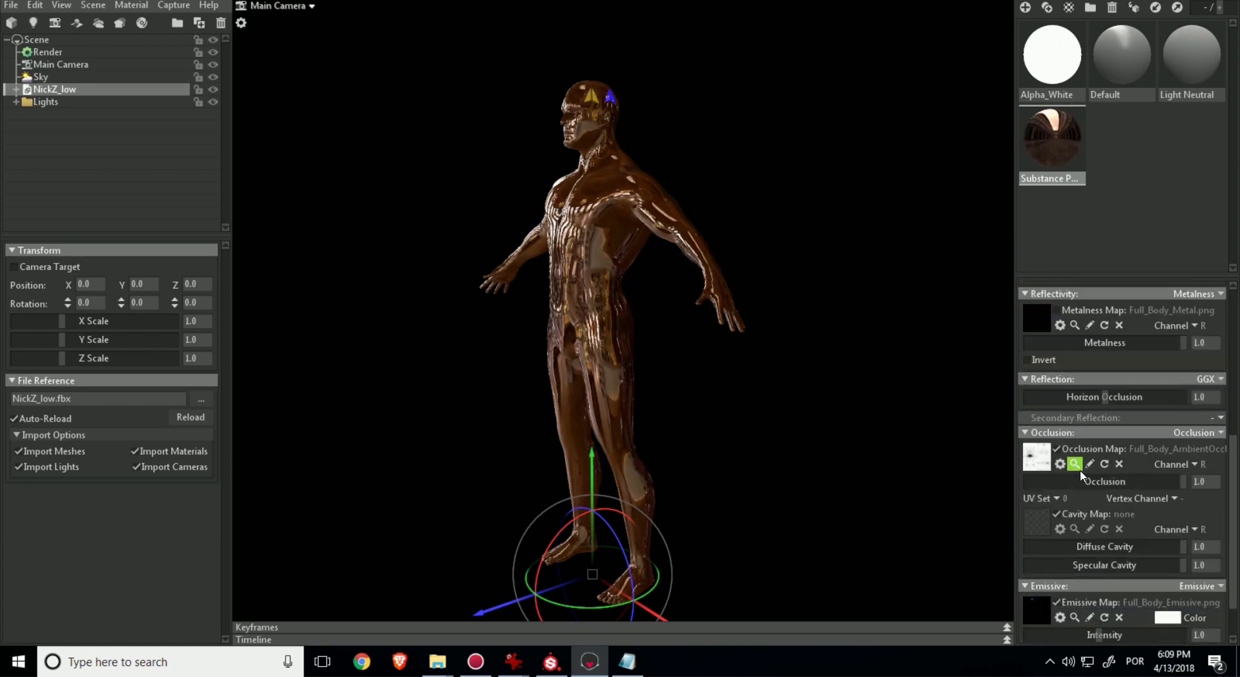
{"action": "scroll", "coordinate": [1080, 467], "scroll_direction": "up", "scroll_amount": 2}
{"action": "left_click", "coordinate": [1056, 384]}
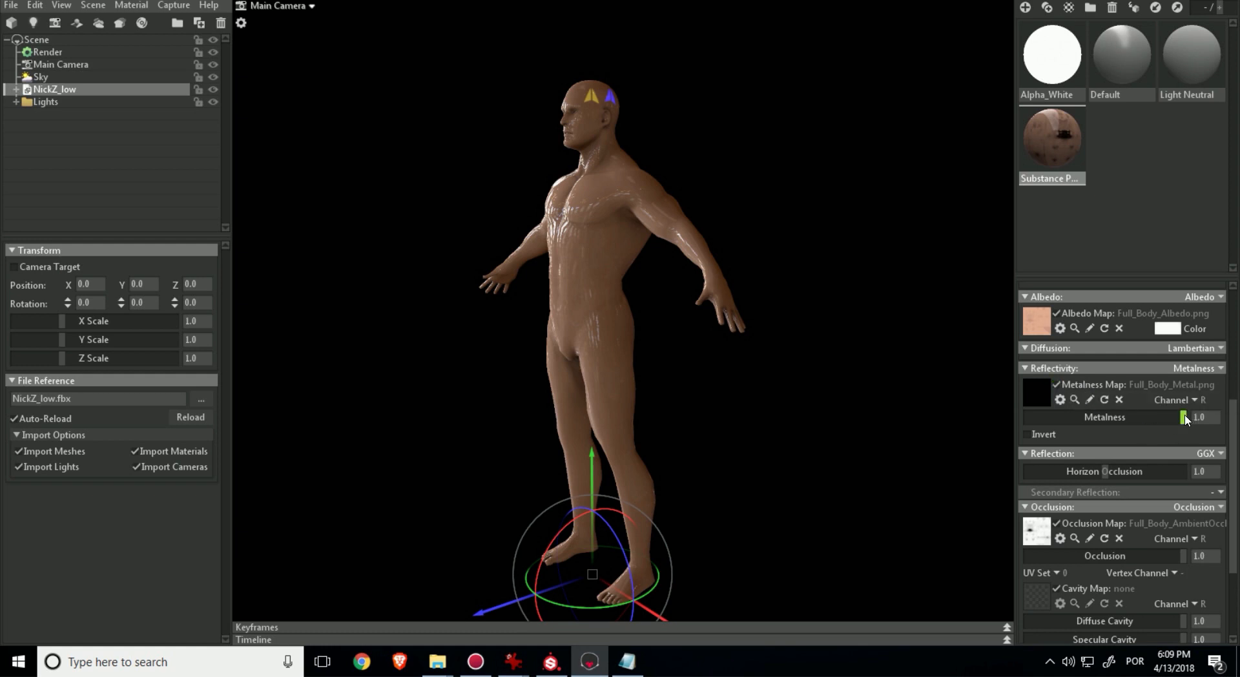
{"action": "left_click_drag", "start_coordinate": [1148, 418], "coordinate": [1191, 417]}
Create a new material and name it Albedo
{"action": "left_click", "coordinate": [1023, 7]}
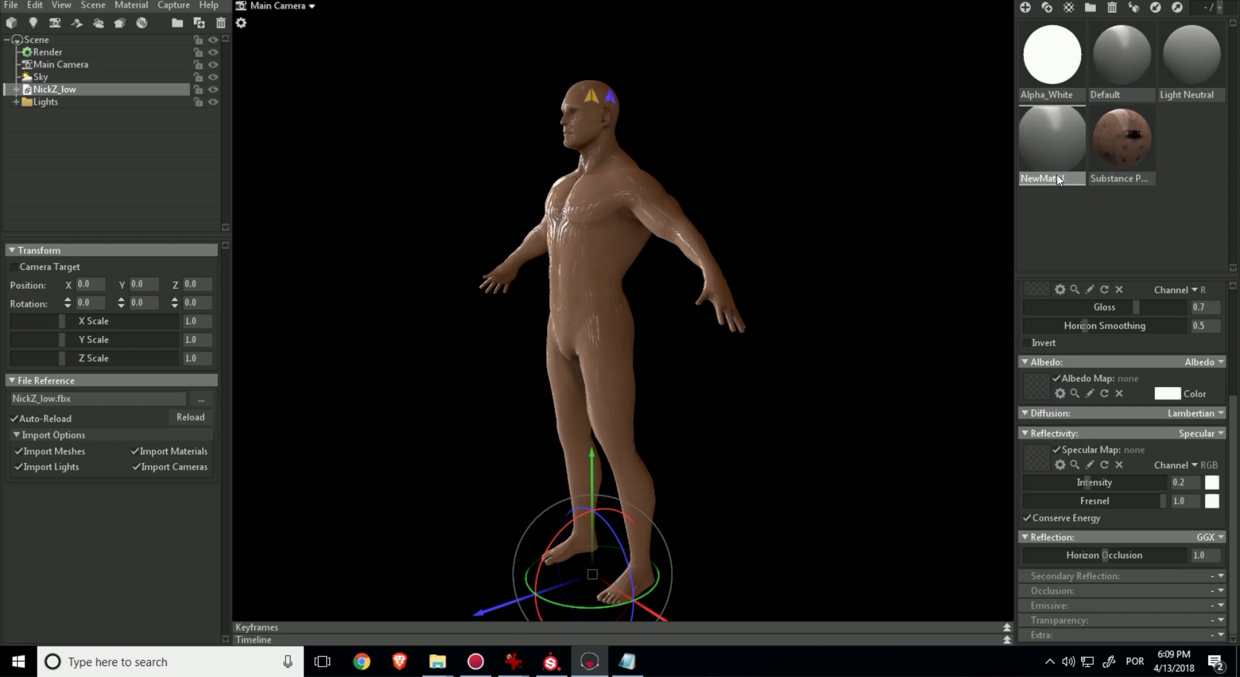
{"action": "double_click", "coordinate": [1059, 178]}
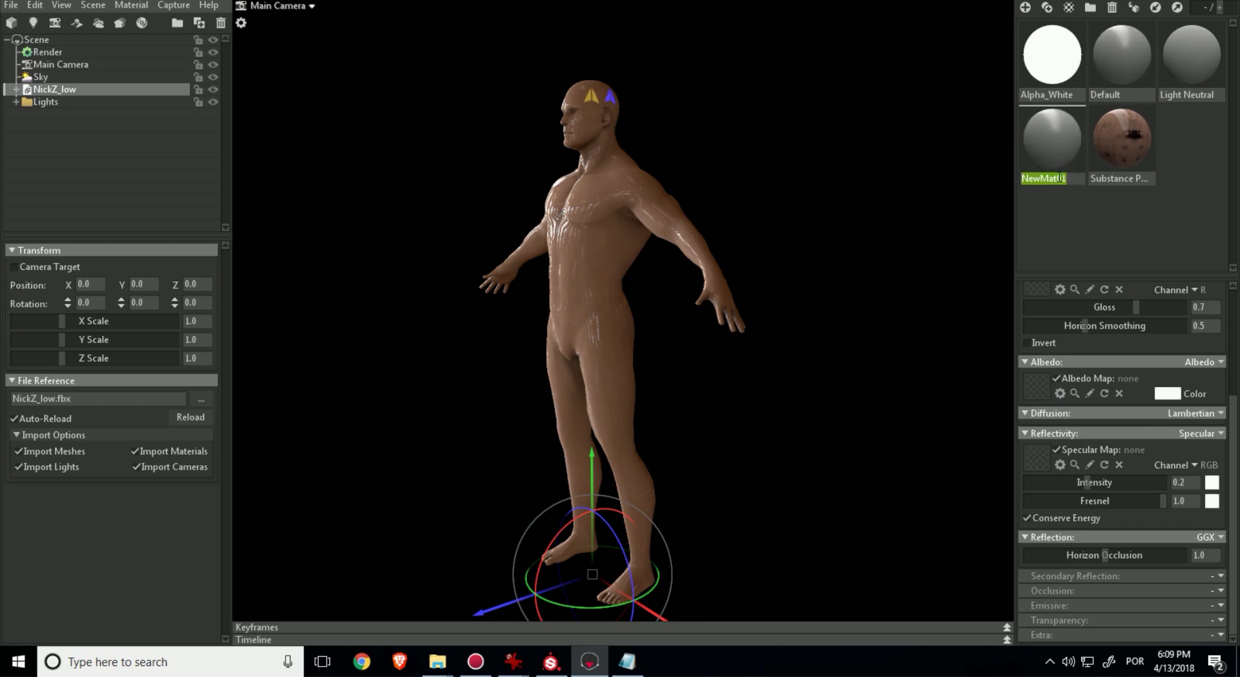
{"action": "type", "text": "Col"}
{"action": "key", "text": "BackSpace"}
{"action": "key", "text": "BackSpace"}
{"action": "key", "text": "BackSpace"}
{"action": "type", "text": "Albedo"}
{"action": "key", "text": "Return"}
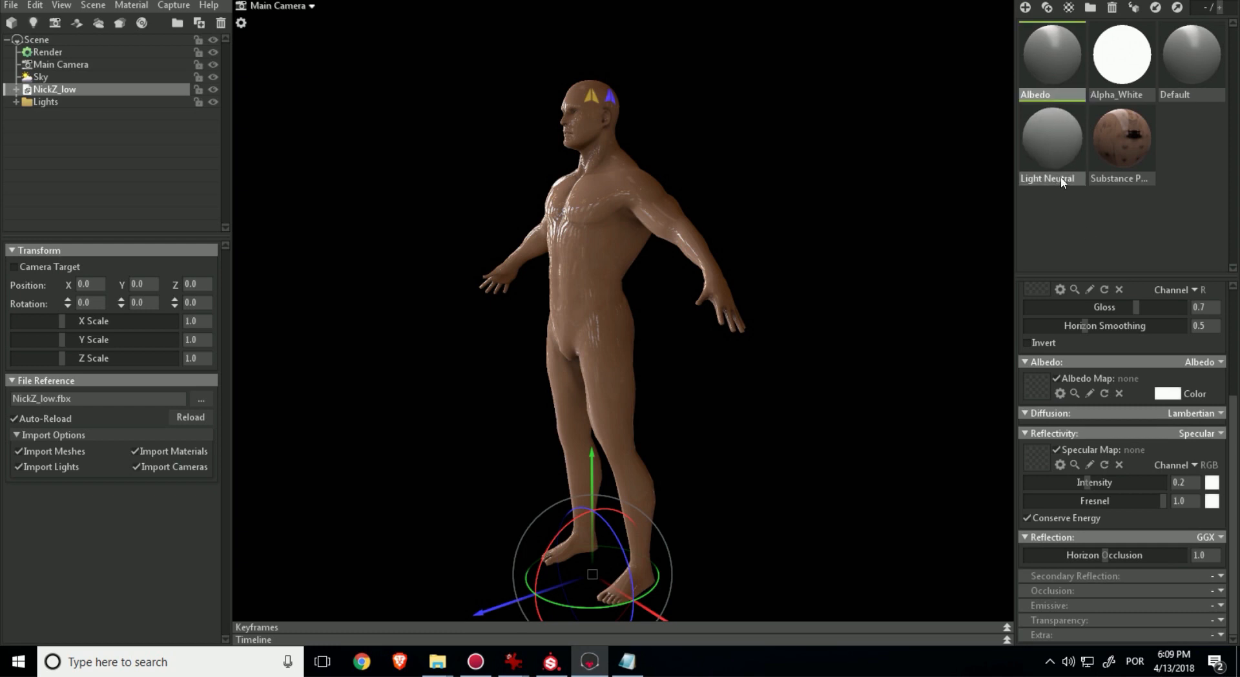
Set the Surface and Microsurface of the Albedo material to None
{"action": "scroll", "coordinate": [1146, 428], "scroll_direction": "up", "scroll_amount": 3}
{"action": "left_click", "coordinate": [1198, 333]}
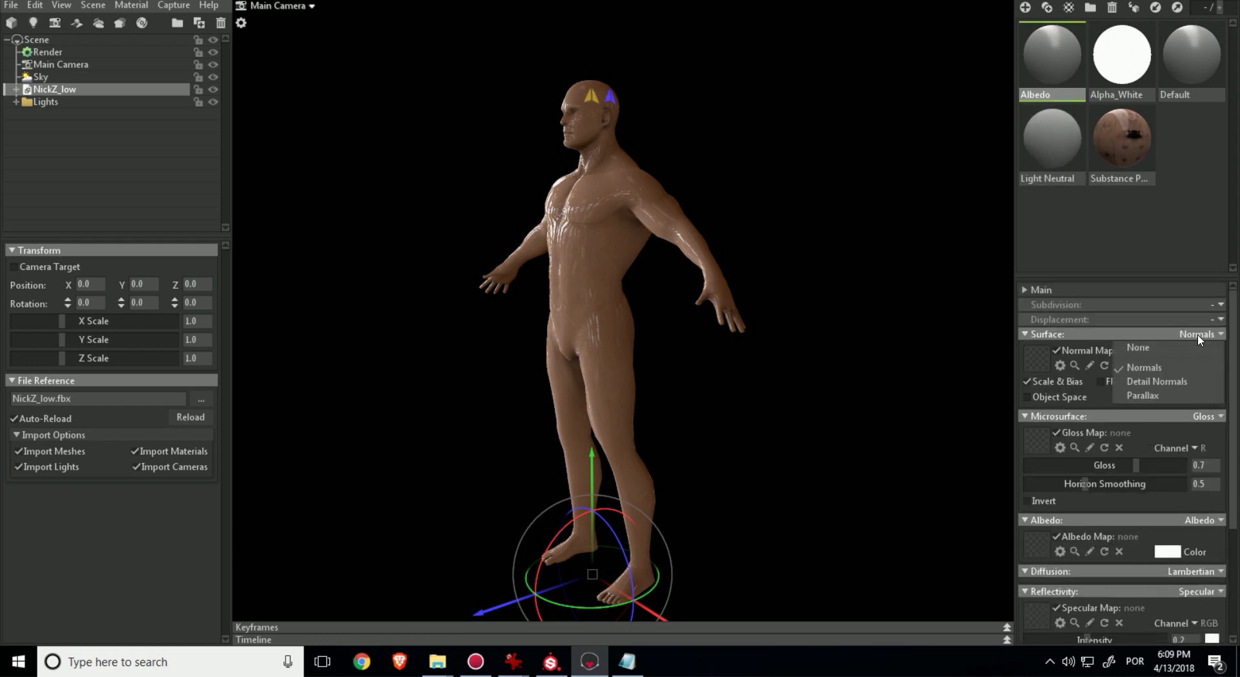
{"action": "left_click", "coordinate": [1180, 347]}
{"action": "left_click", "coordinate": [1190, 349]}
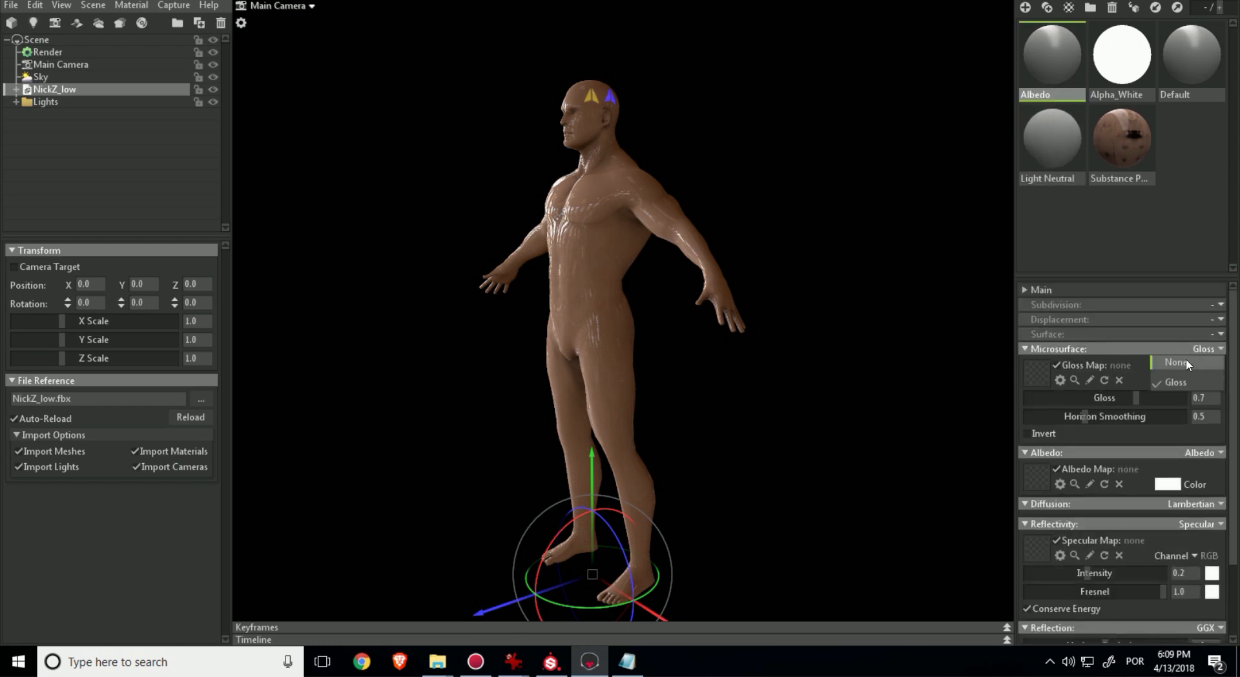
{"action": "left_click", "coordinate": [1177, 363]}
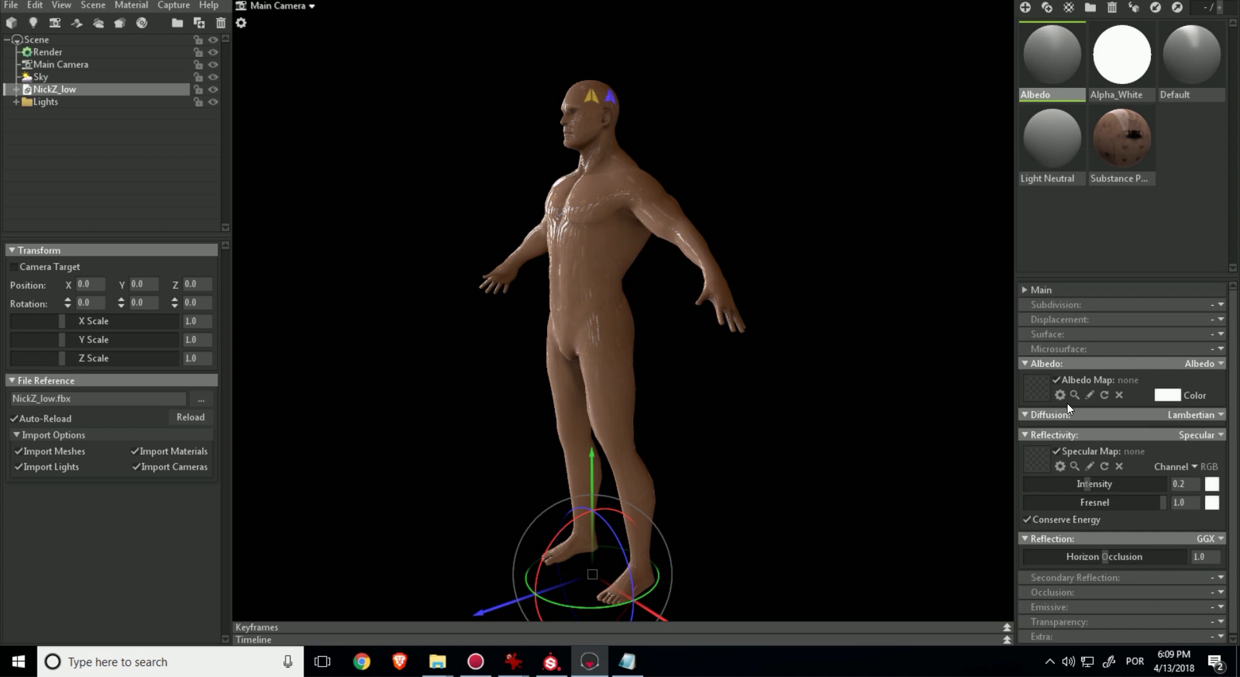
Set the Albedo material's Diffusion to Unlit and its Reflectivity and Reflection to None
{"action": "left_click", "coordinate": [1202, 415]}
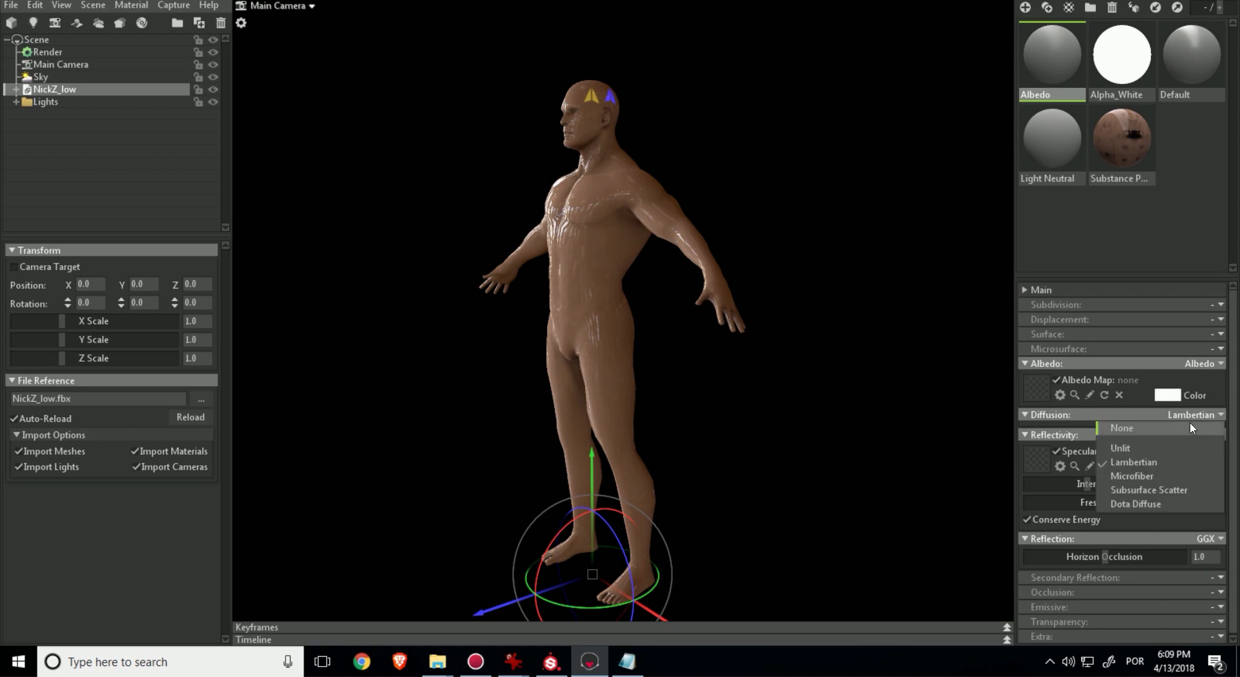
{"action": "left_click", "coordinate": [1173, 446]}
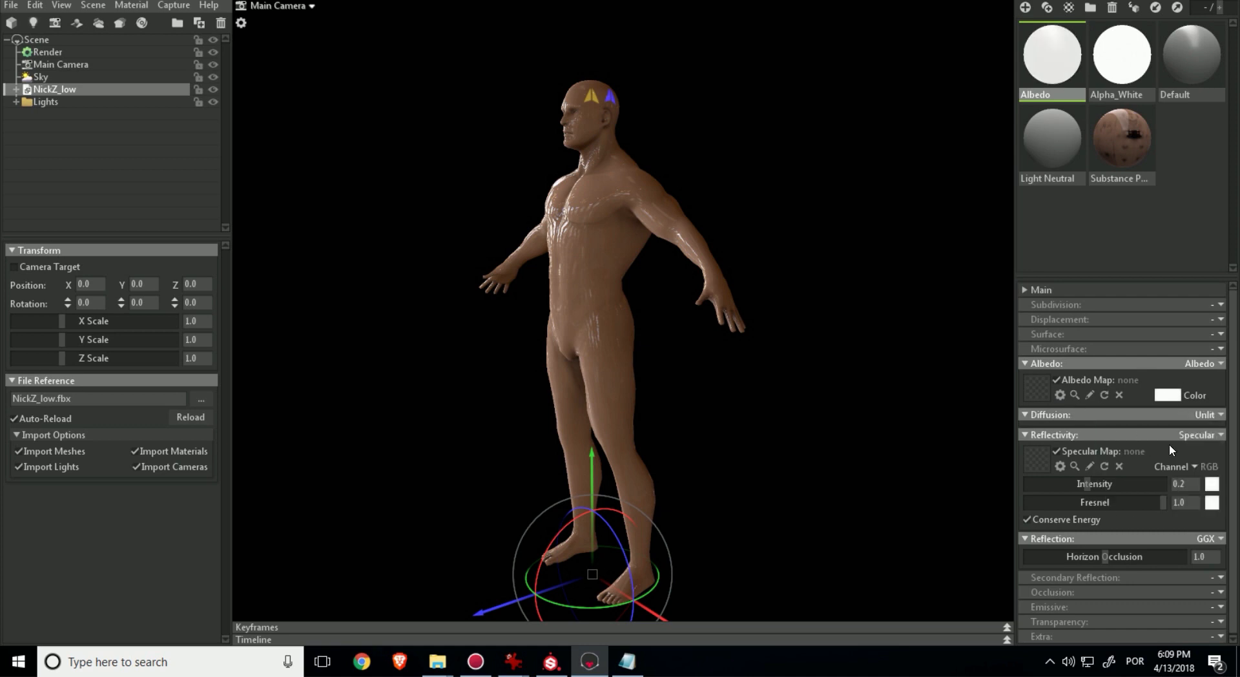
{"action": "left_click", "coordinate": [1199, 436]}
{"action": "left_click", "coordinate": [1188, 441]}
{"action": "left_click", "coordinate": [1204, 414]}
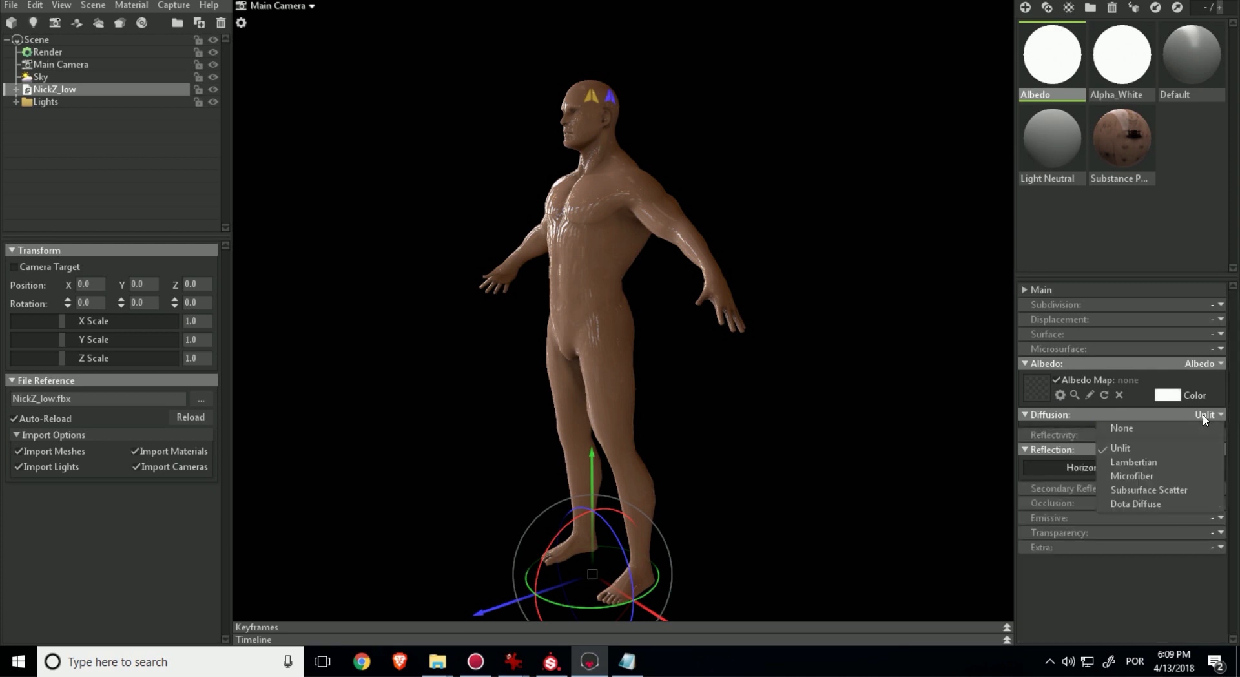
{"action": "left_click", "coordinate": [1140, 429]}
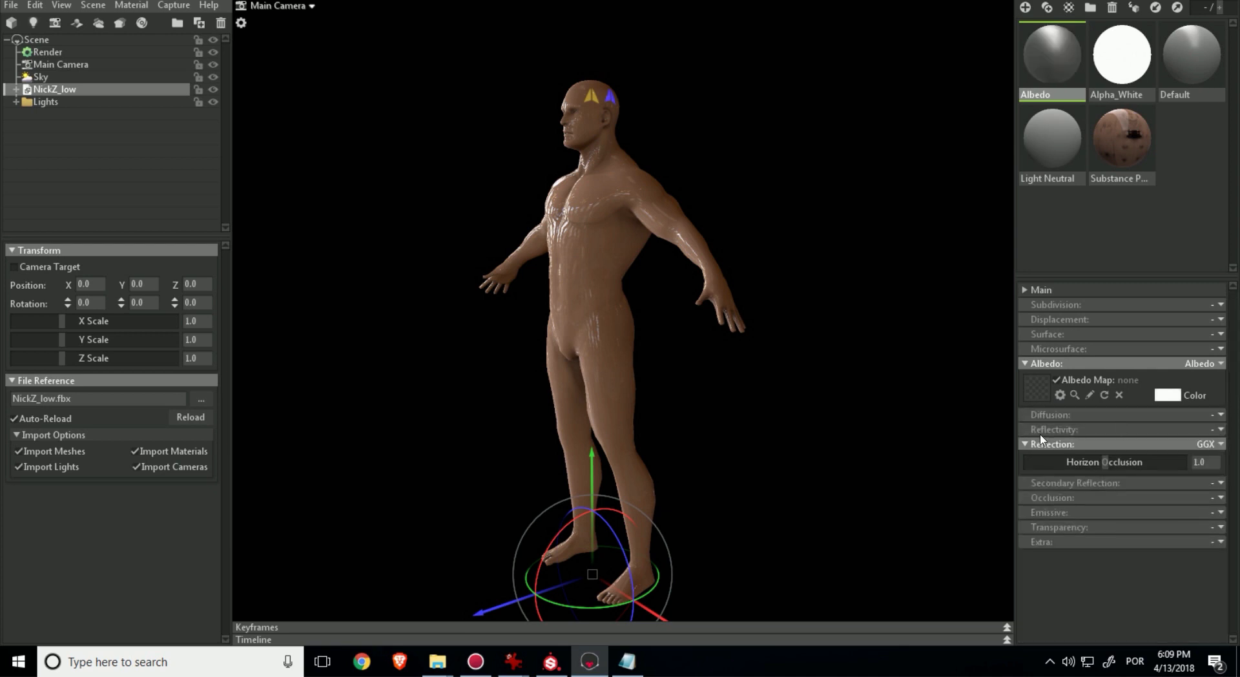
{"action": "left_click", "coordinate": [1202, 445]}
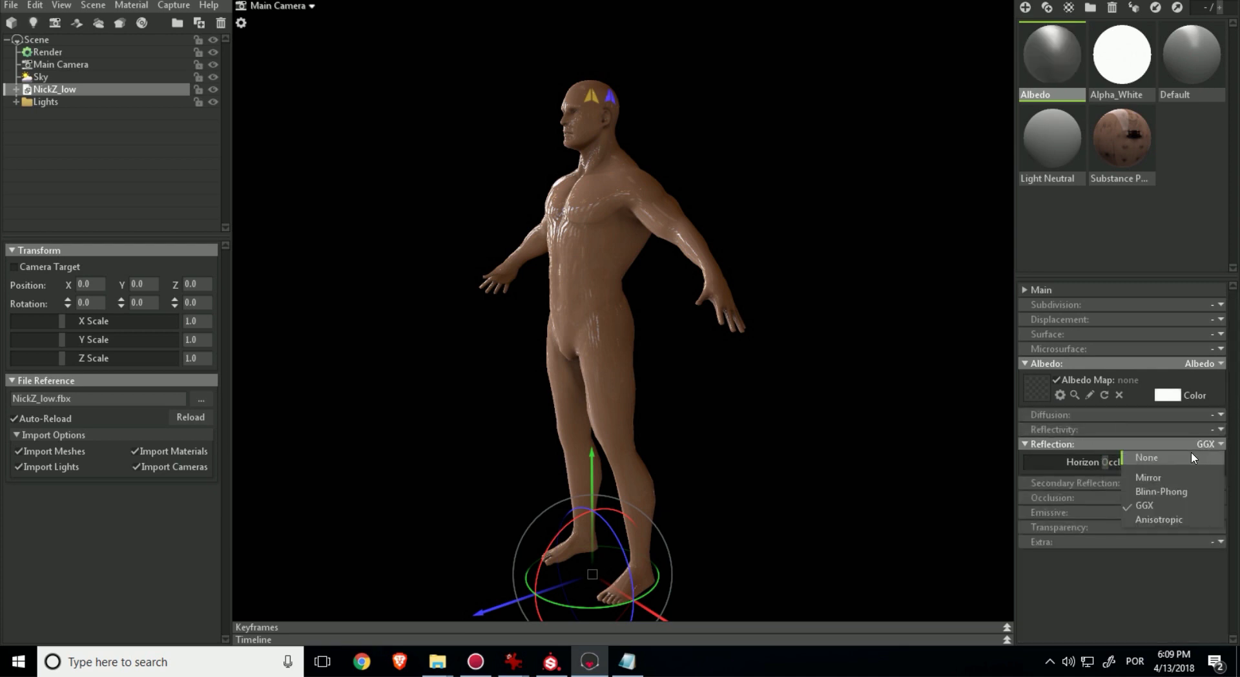
{"action": "left_click", "coordinate": [1188, 456]}
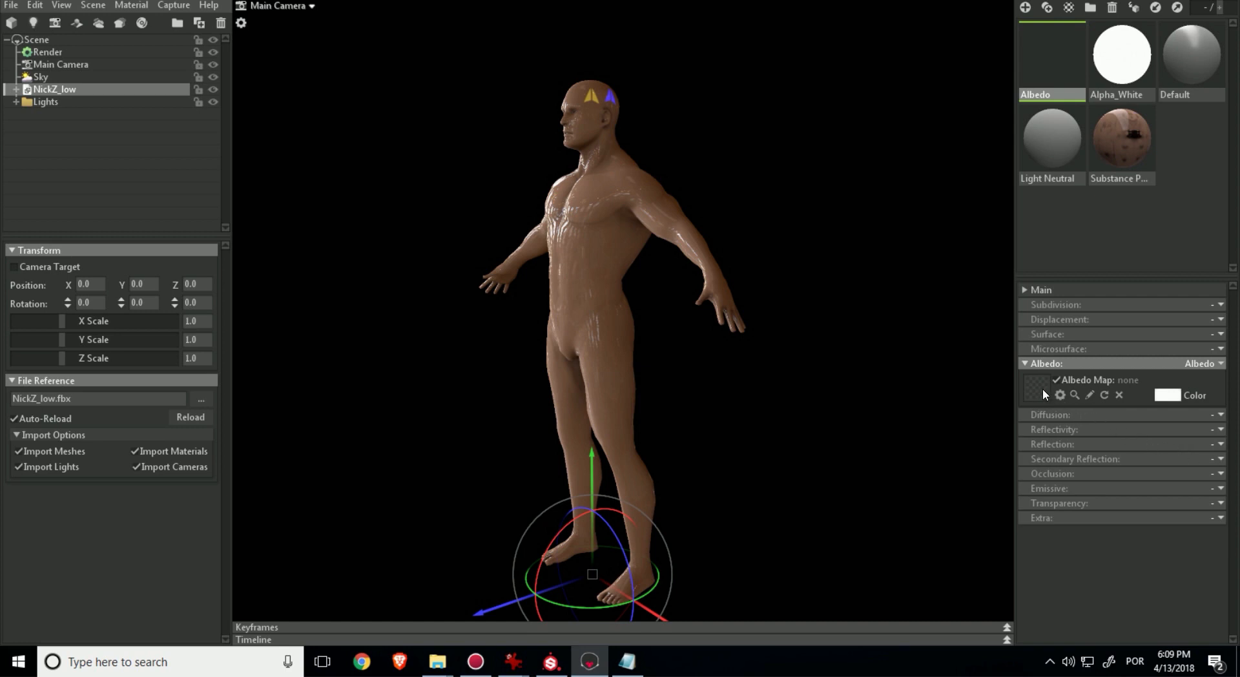
{"action": "left_click", "coordinate": [1204, 416]}
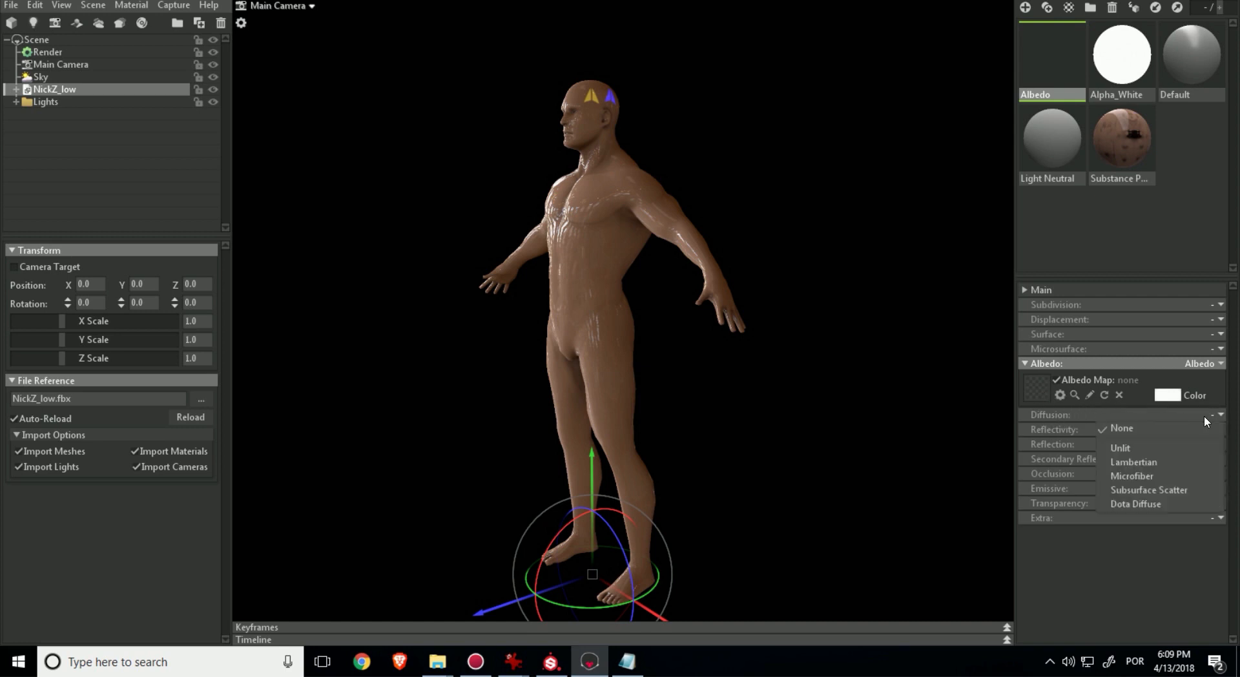
{"action": "left_click", "coordinate": [1173, 443]}
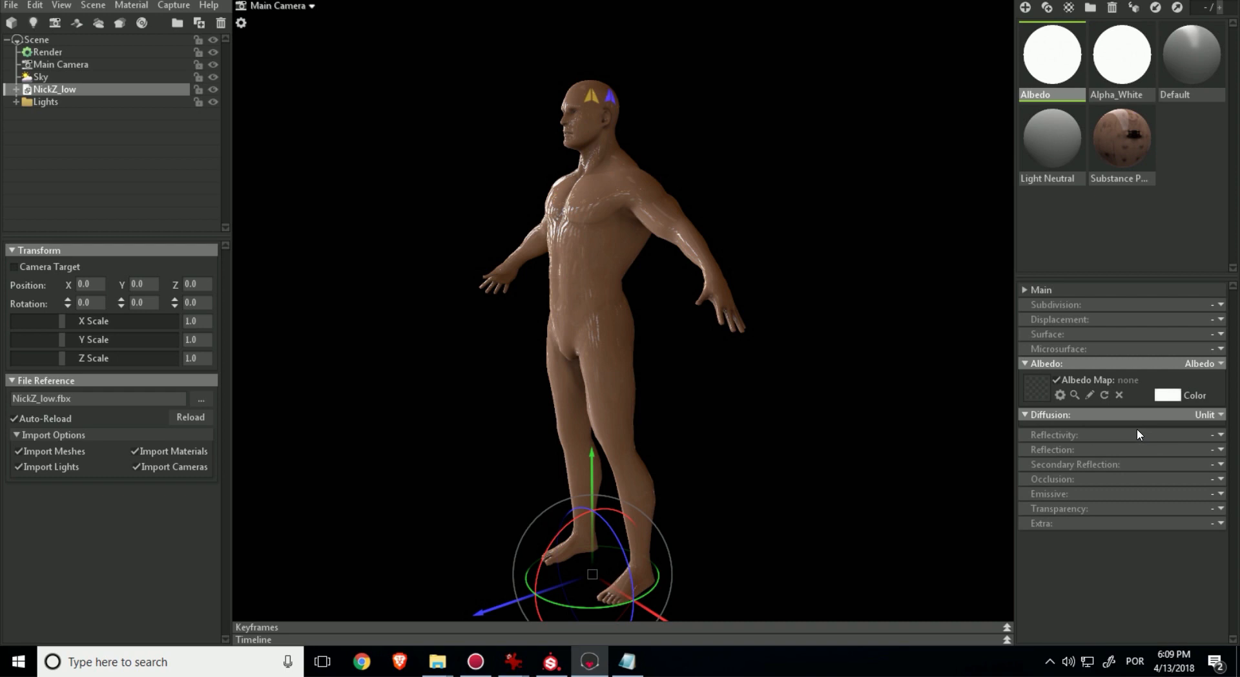
Load Full_Body_Albedo.png as the Albedo material's albedo map and apply the material to the NickZ_low model
{"action": "key", "text": "alt+Tab"}
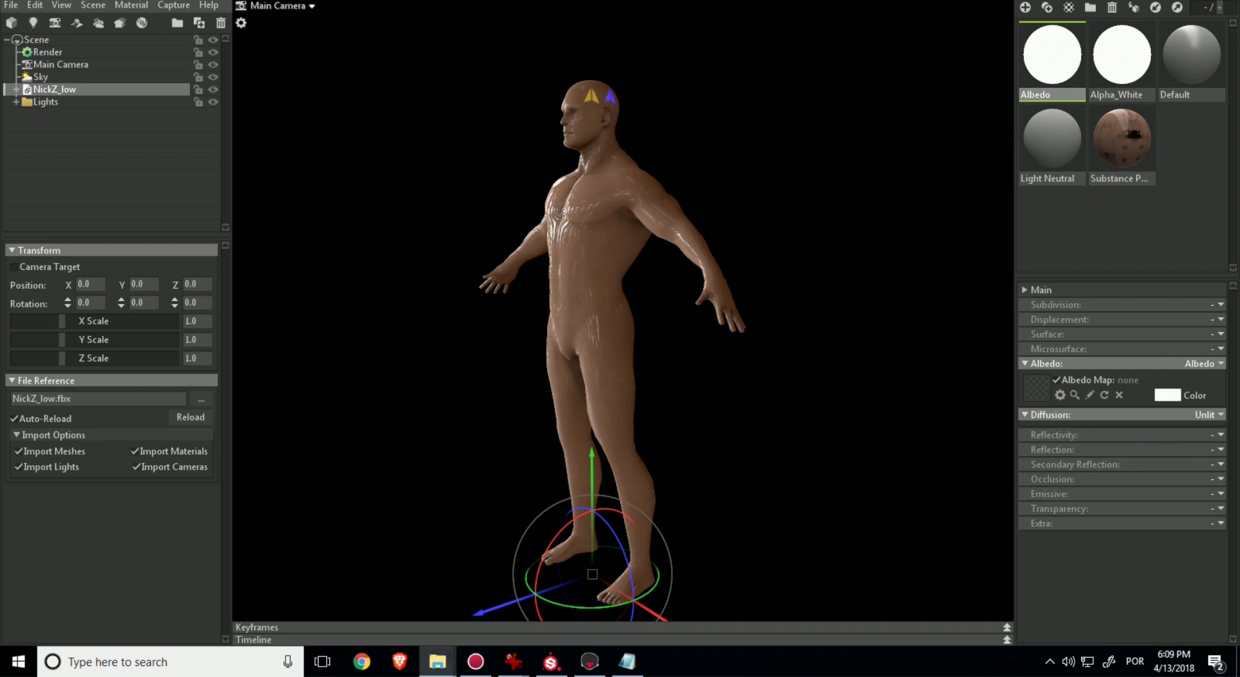
{"action": "left_click_drag", "start_coordinate": [1036, 381], "coordinate": [1036, 383]}
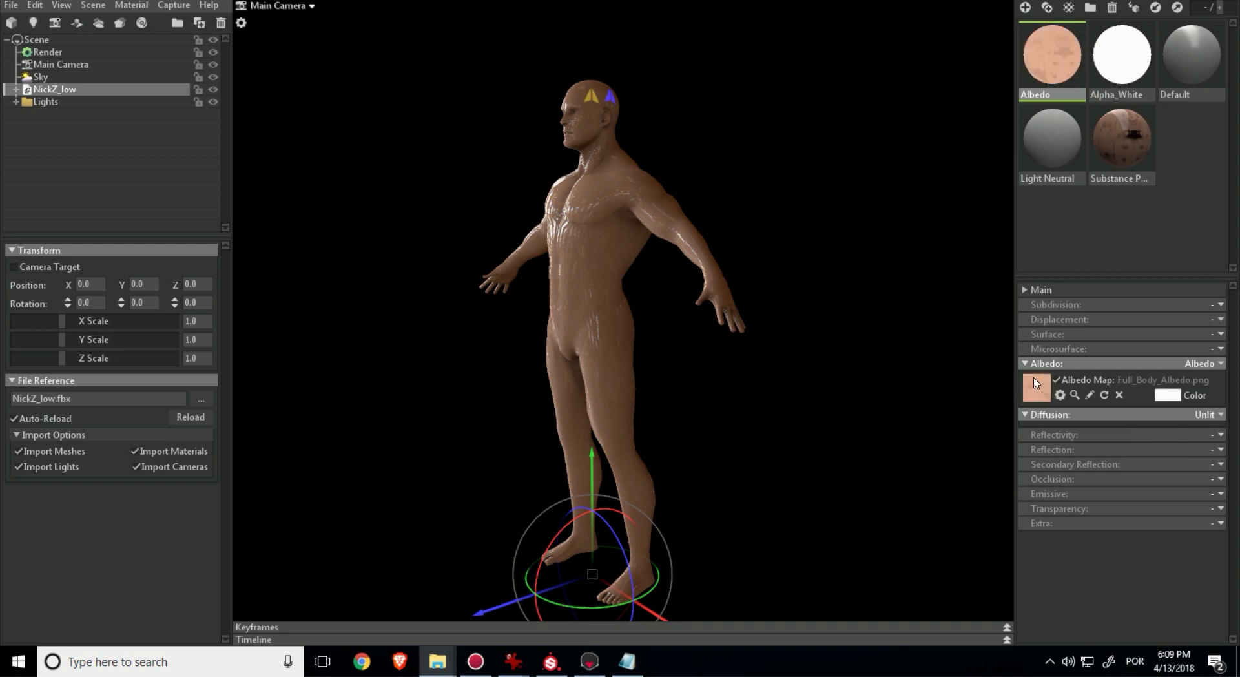
{"action": "left_click_drag", "start_coordinate": [1063, 62], "coordinate": [56, 91]}
{"action": "left_click", "coordinate": [654, 119]}
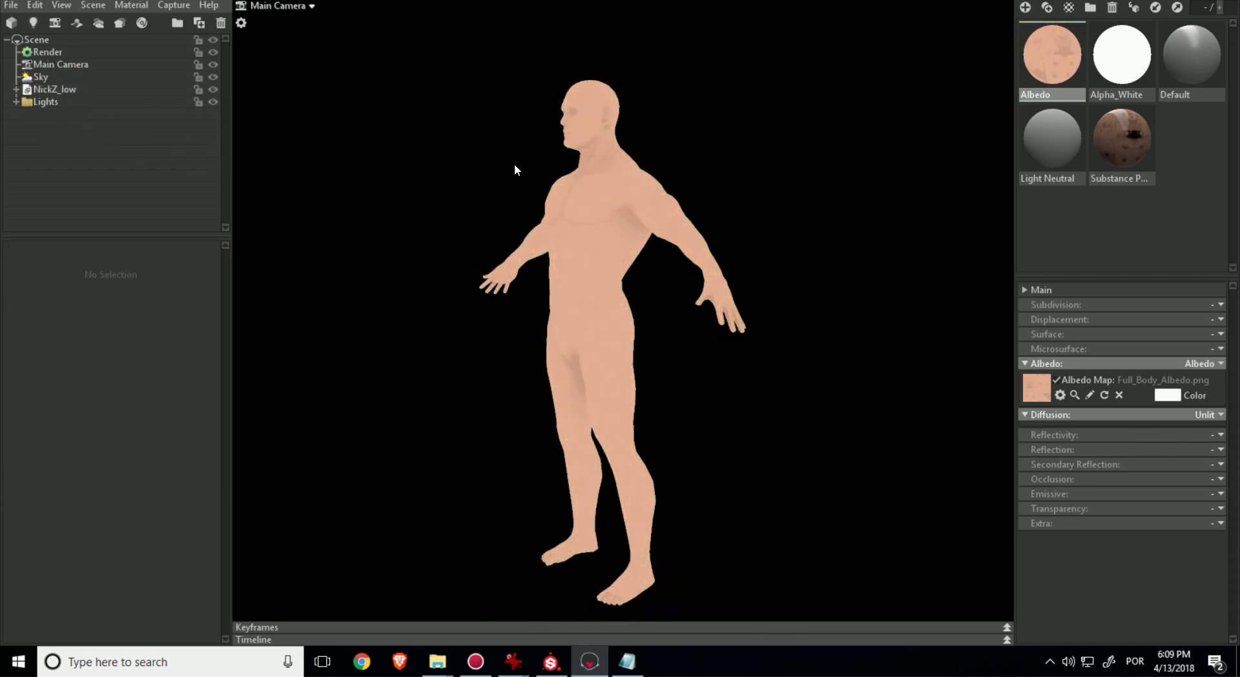
Capture an image of the albedo pass and open the white silhouette screenshot from the desktop in IrfanView
{"action": "left_click", "coordinate": [172, 6]}
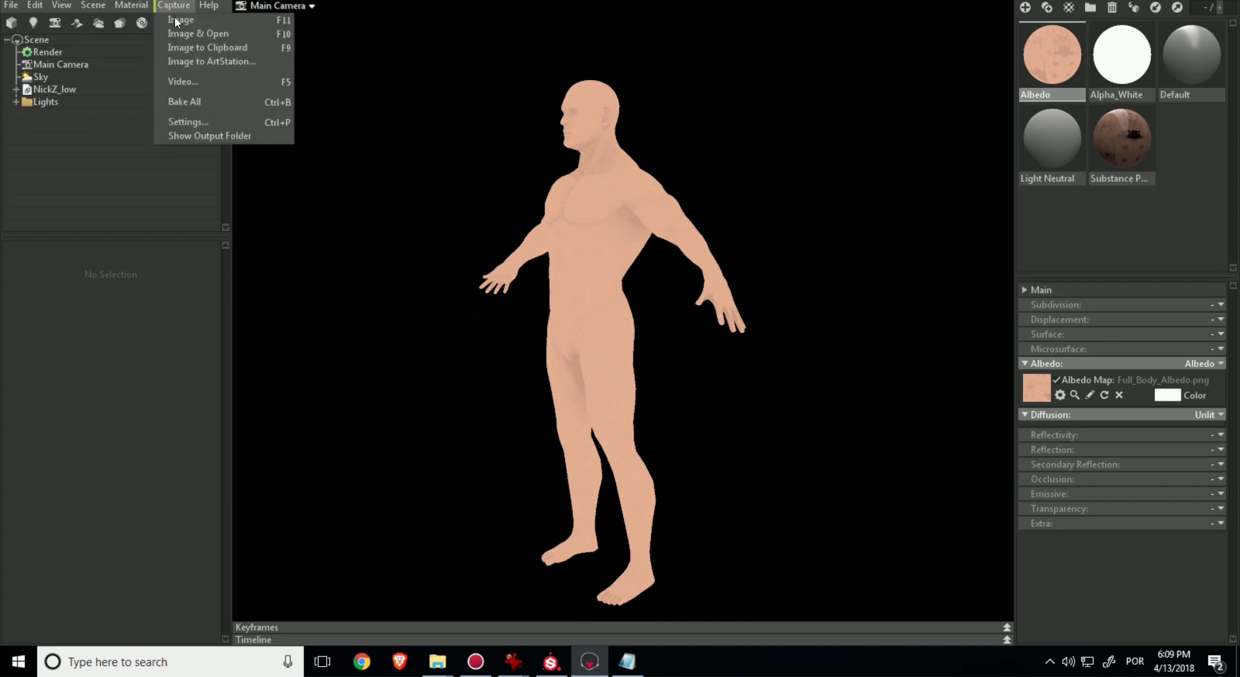
{"action": "left_click", "coordinate": [185, 24]}
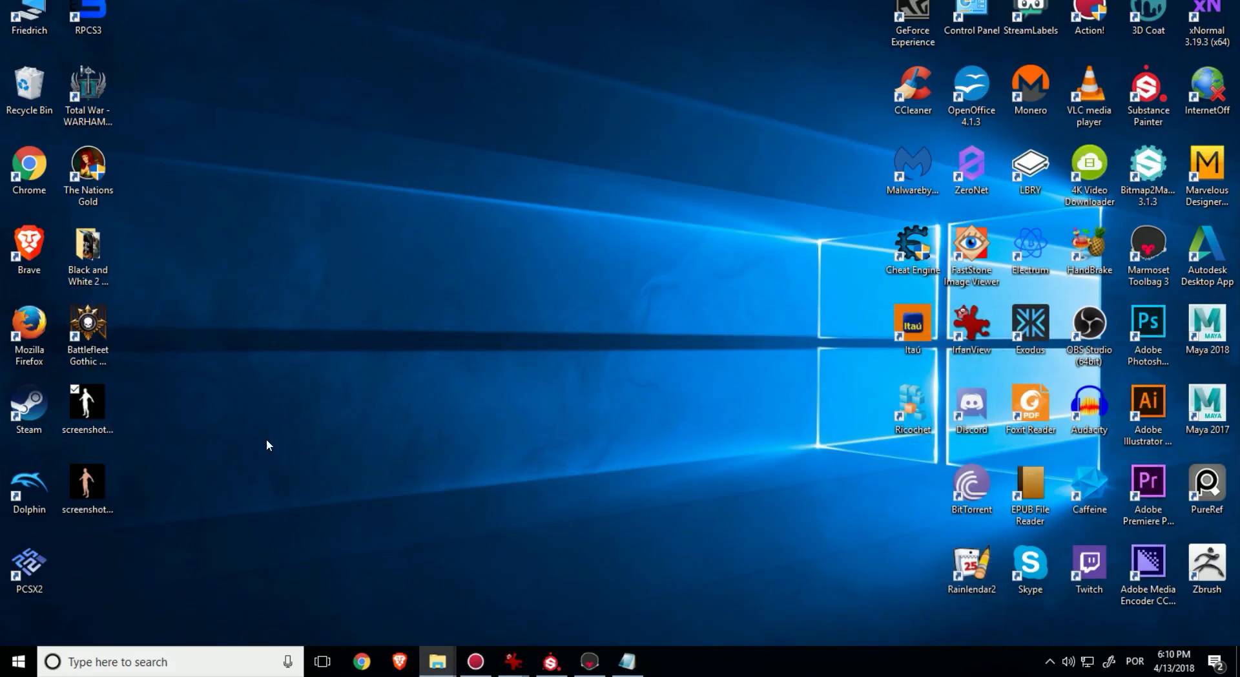
{"action": "right_click", "coordinate": [98, 410]}
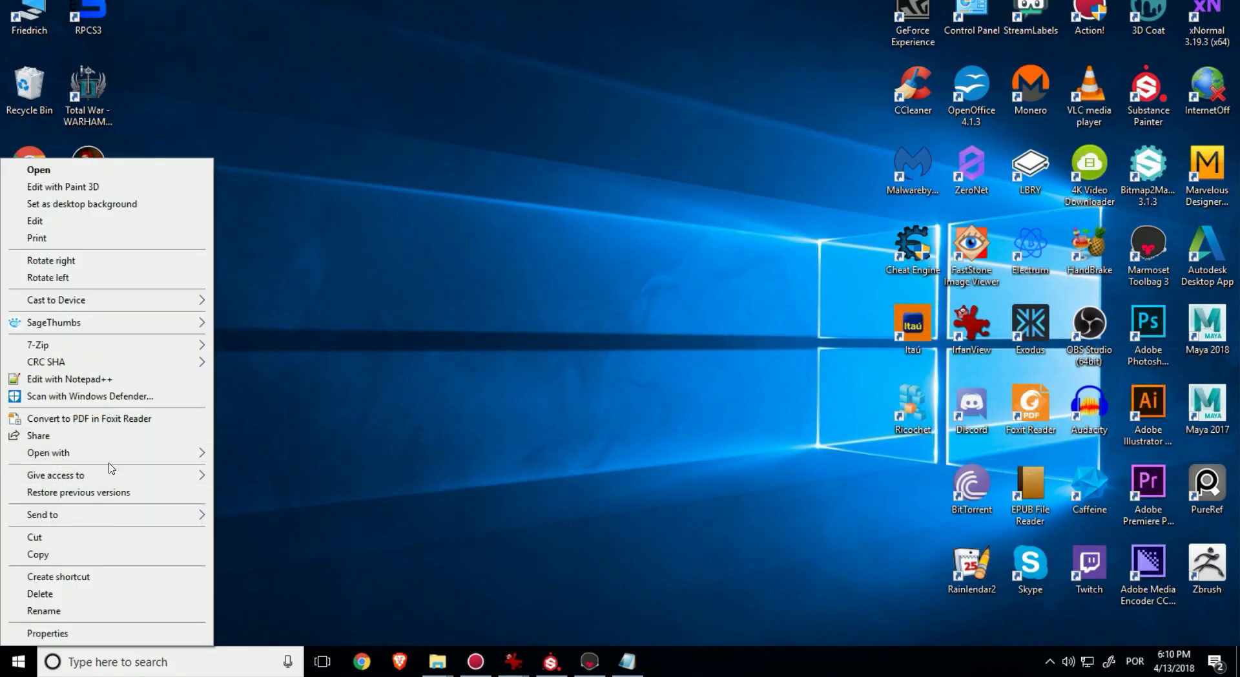
{"action": "mouse_move", "coordinate": [113, 453]}
{"action": "left_click", "coordinate": [309, 523]}
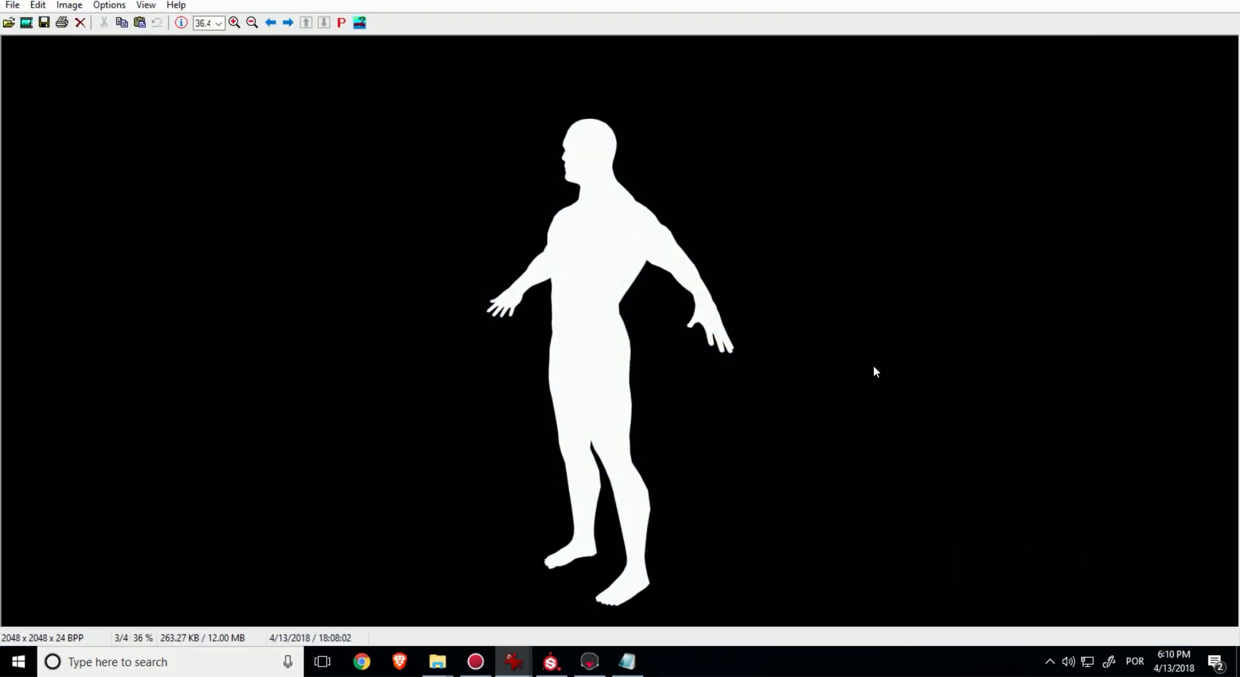
Flip back and forth between the white silhouette and albedo captures to compare their alignment
{"action": "scroll", "coordinate": [873, 365], "scroll_direction": "down", "scroll_amount": 1}
{"action": "scroll", "coordinate": [861, 363], "scroll_direction": "up", "scroll_amount": 1}
{"action": "left_click", "coordinate": [208, 28]}
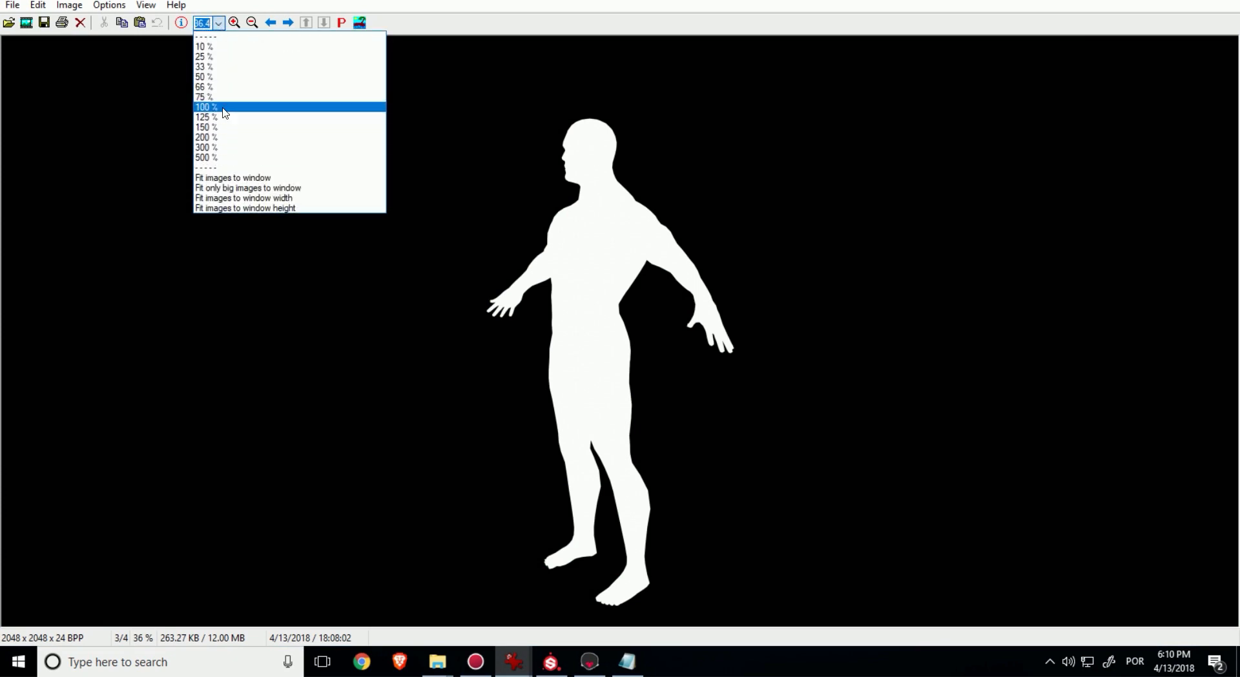
{"action": "left_click", "coordinate": [575, 109]}
{"action": "scroll", "coordinate": [242, 43], "scroll_direction": "down", "scroll_amount": 1}
{"action": "scroll", "coordinate": [747, 175], "scroll_direction": "up", "scroll_amount": 1}
{"action": "scroll", "coordinate": [743, 178], "scroll_direction": "down", "scroll_amount": 1}
{"action": "scroll", "coordinate": [733, 183], "scroll_direction": "up", "scroll_amount": 1}
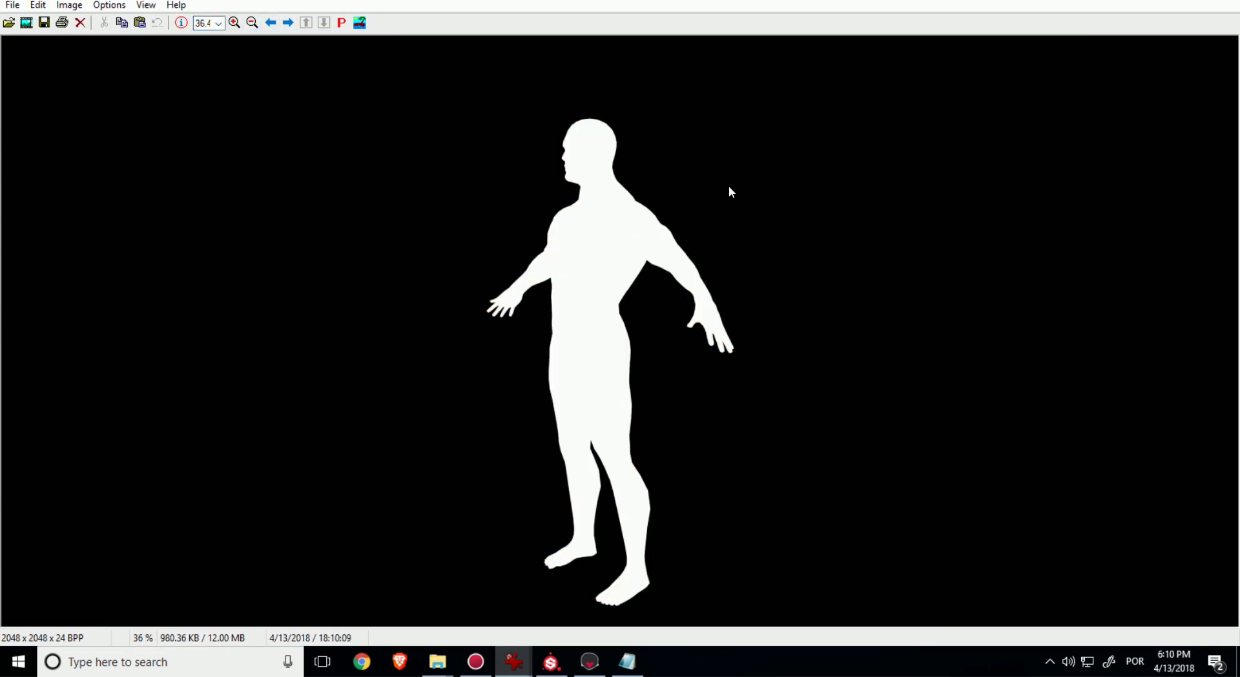
{"action": "scroll", "coordinate": [726, 187], "scroll_direction": "down", "scroll_amount": 1}
{"action": "scroll", "coordinate": [720, 192], "scroll_direction": "up", "scroll_amount": 1}
{"action": "scroll", "coordinate": [719, 194], "scroll_direction": "down", "scroll_amount": 1}
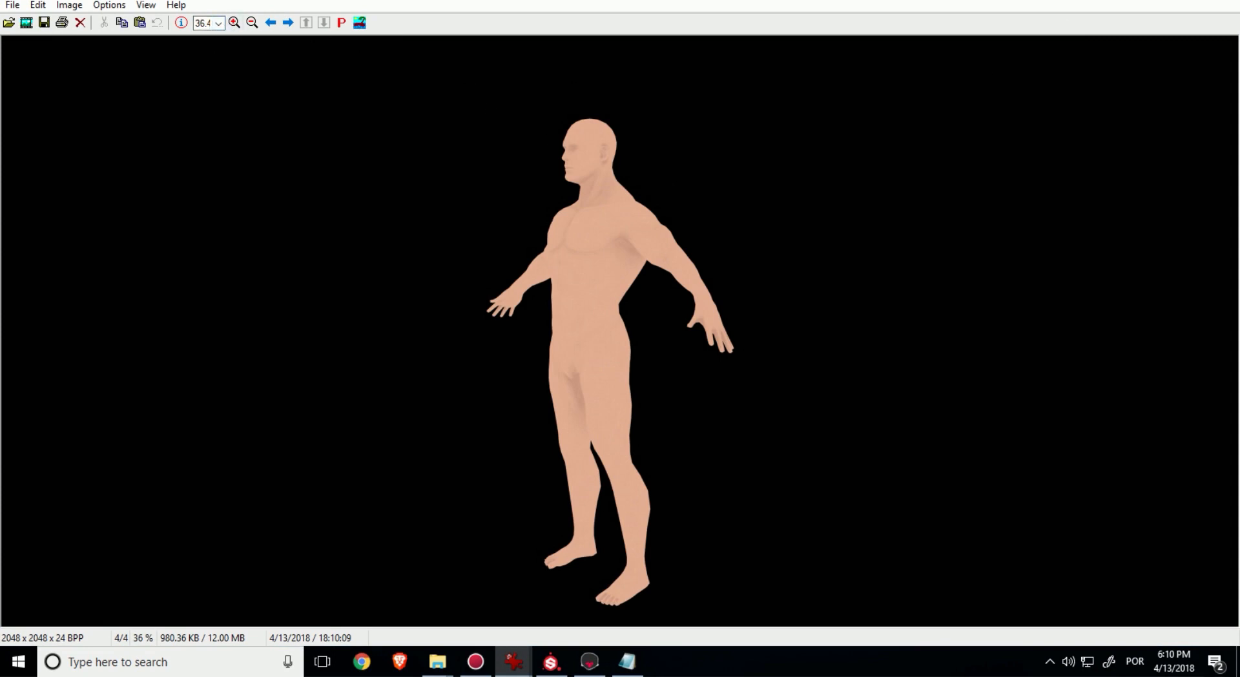
Switch back to Marmoset Toolbag and clear the albedo map from the Albedo material
{"action": "key", "text": "super+d"}
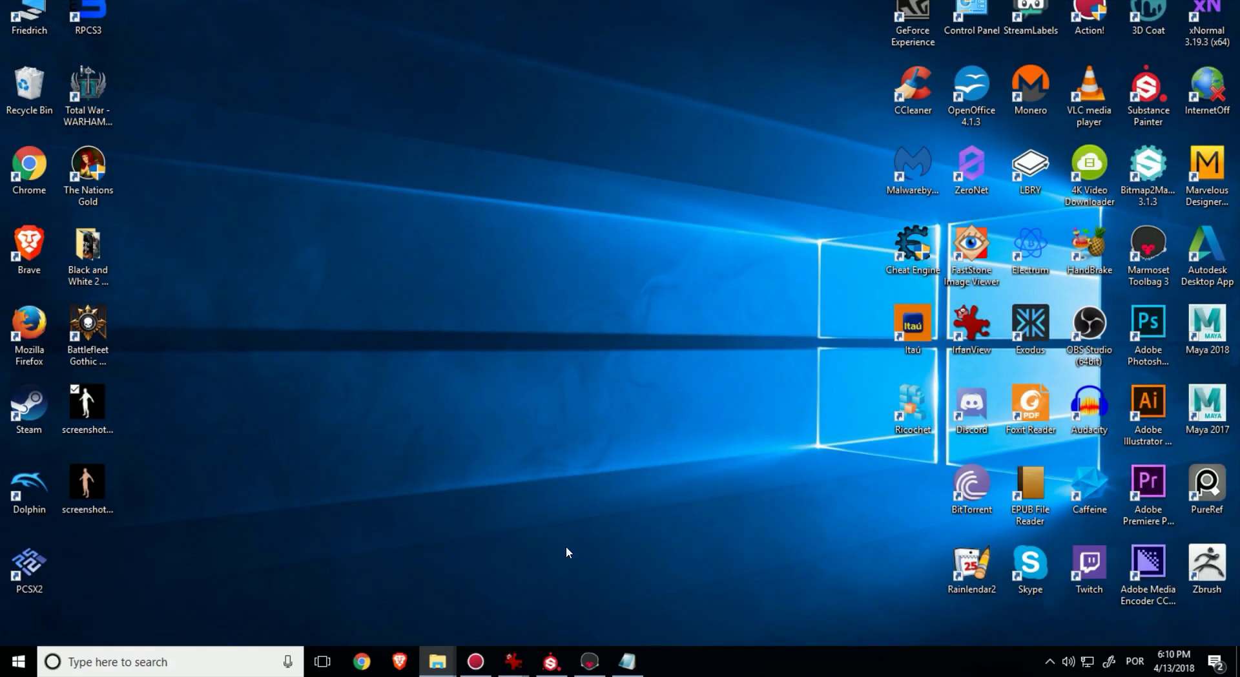
{"action": "left_click", "coordinate": [566, 664]}
{"action": "left_click", "coordinate": [589, 661]}
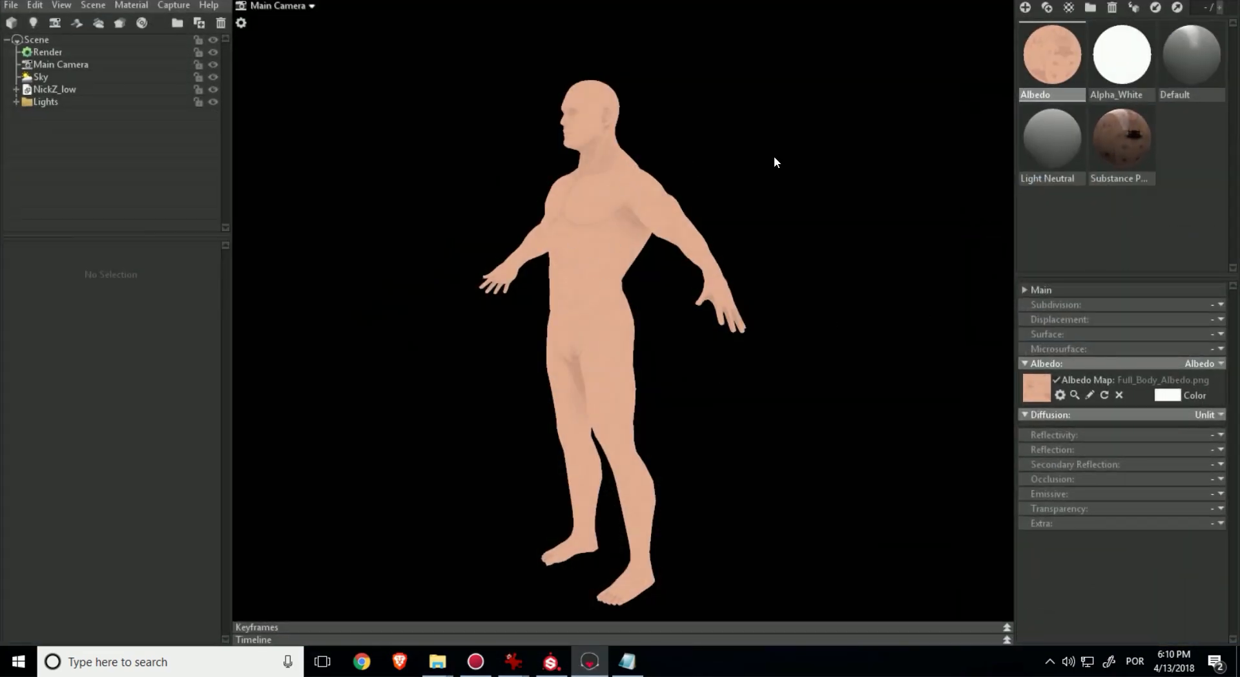
{"action": "left_click", "coordinate": [1210, 370]}
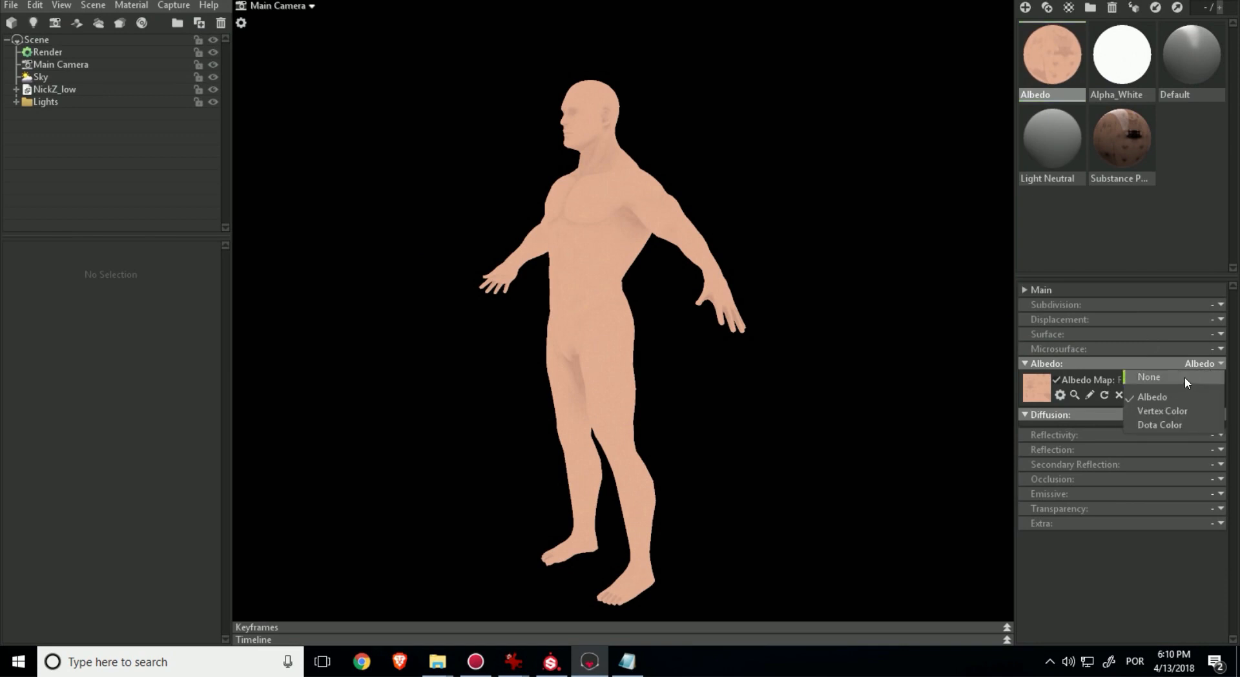
{"action": "left_click", "coordinate": [1119, 395]}
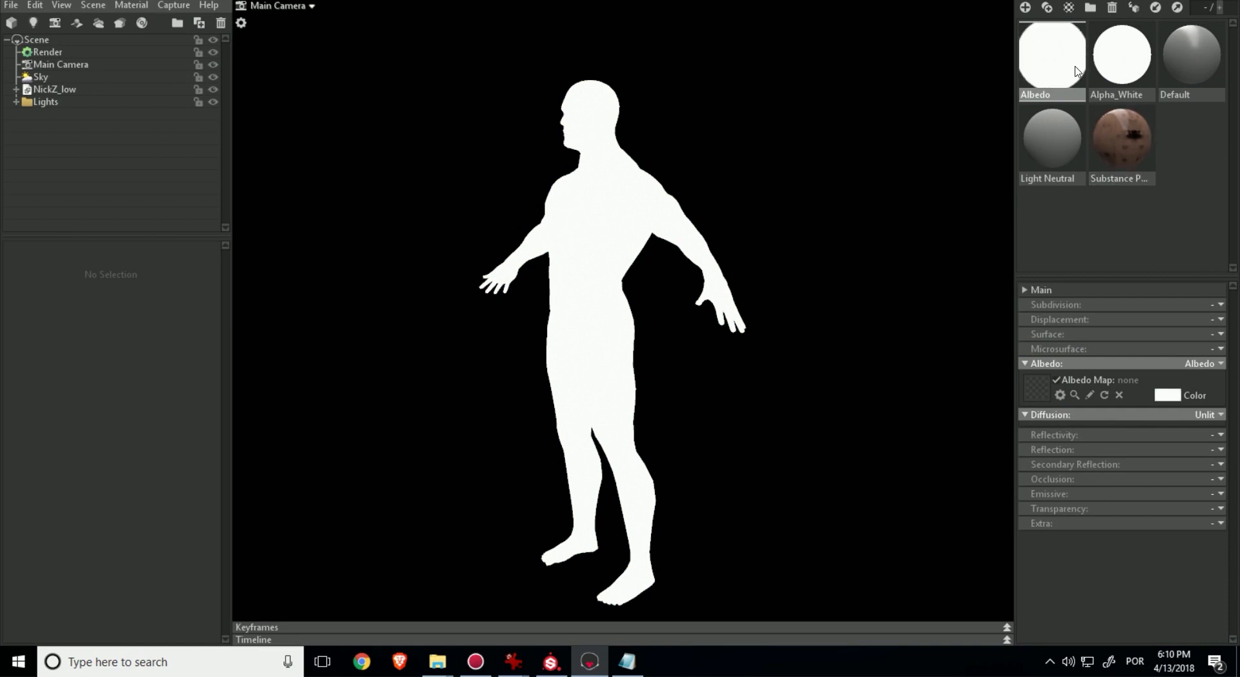
{"action": "left_click", "coordinate": [1202, 13]}
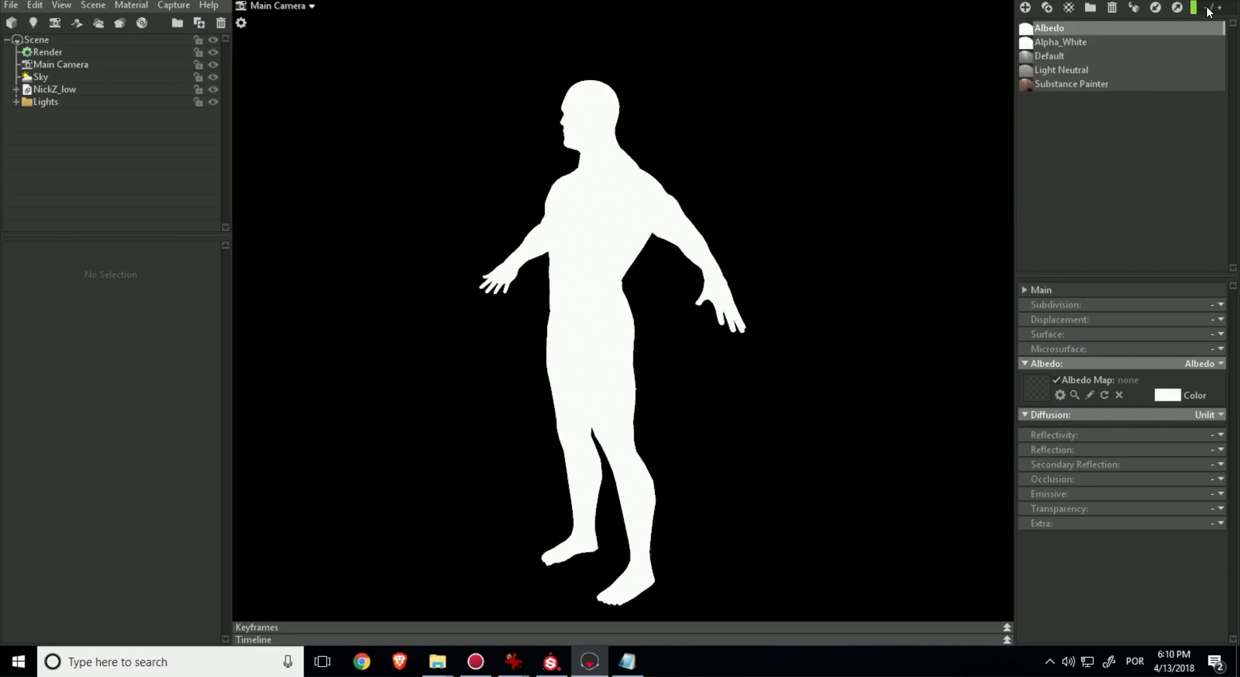
{"action": "left_click", "coordinate": [1219, 10]}
{"action": "left_click", "coordinate": [1220, 10]}
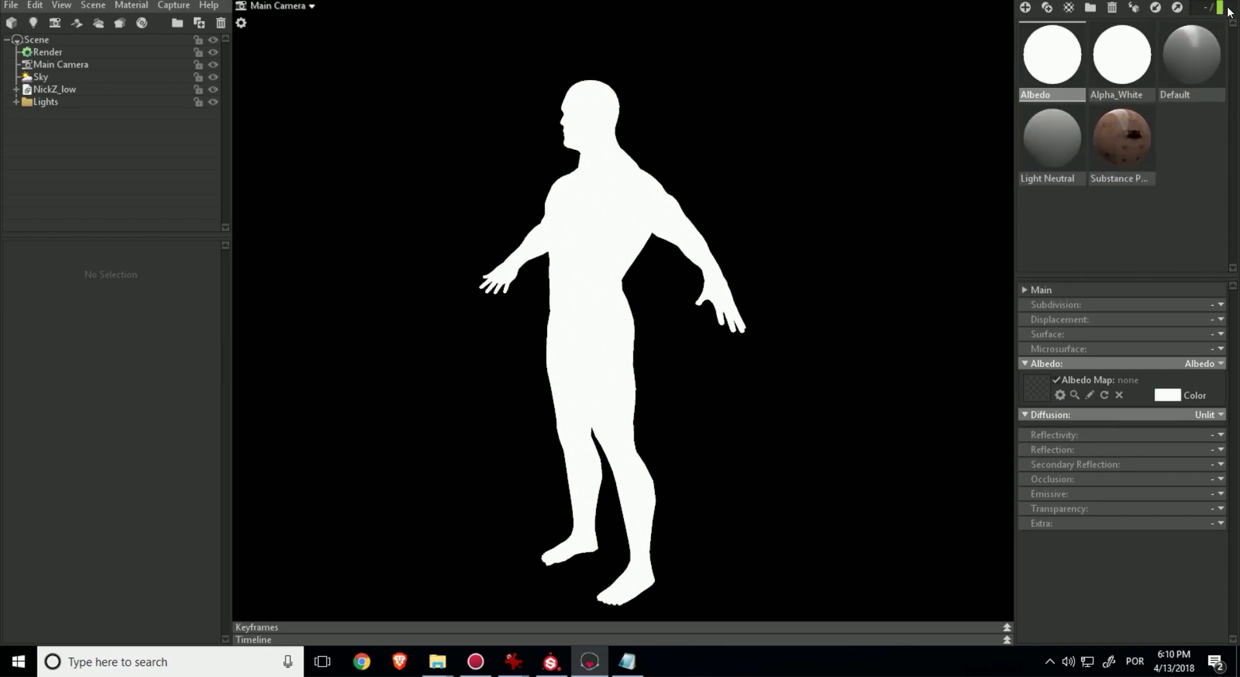
Save the selected Albedo material as a Toolbag Material file named Albedo
{"action": "left_click", "coordinate": [1176, 8]}
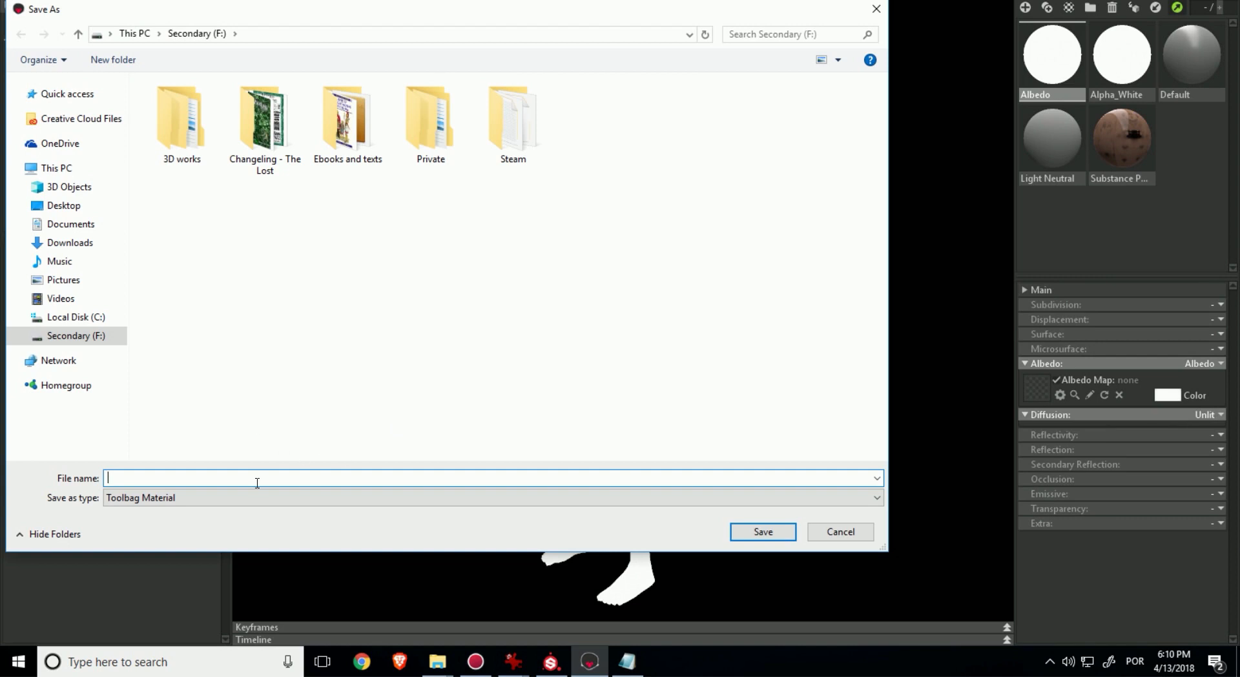
{"action": "type", "text": "Albedo"}
{"action": "left_click", "coordinate": [762, 531]}
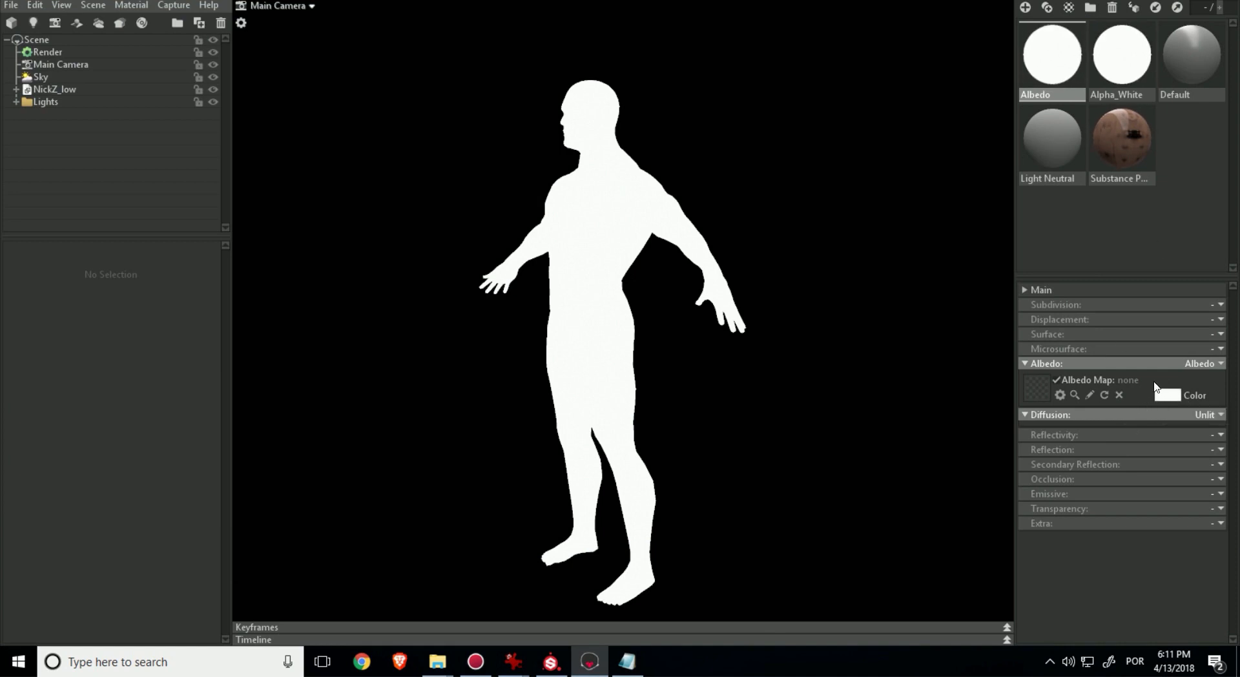
Load Full_Body_Normal.png as the Albedo material's albedo map for a normal pass of the NickZ_low model
{"action": "key", "text": "alt+Tab"}
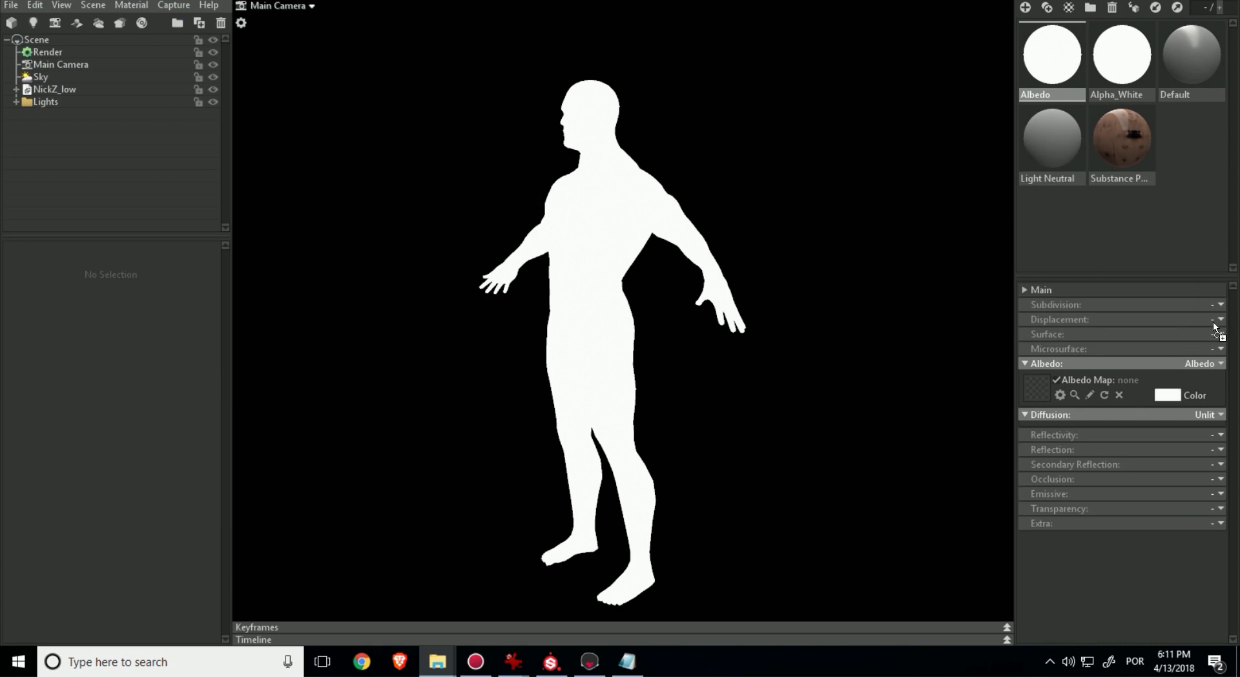
{"action": "left_click_drag", "start_coordinate": [1040, 388], "coordinate": [1040, 389]}
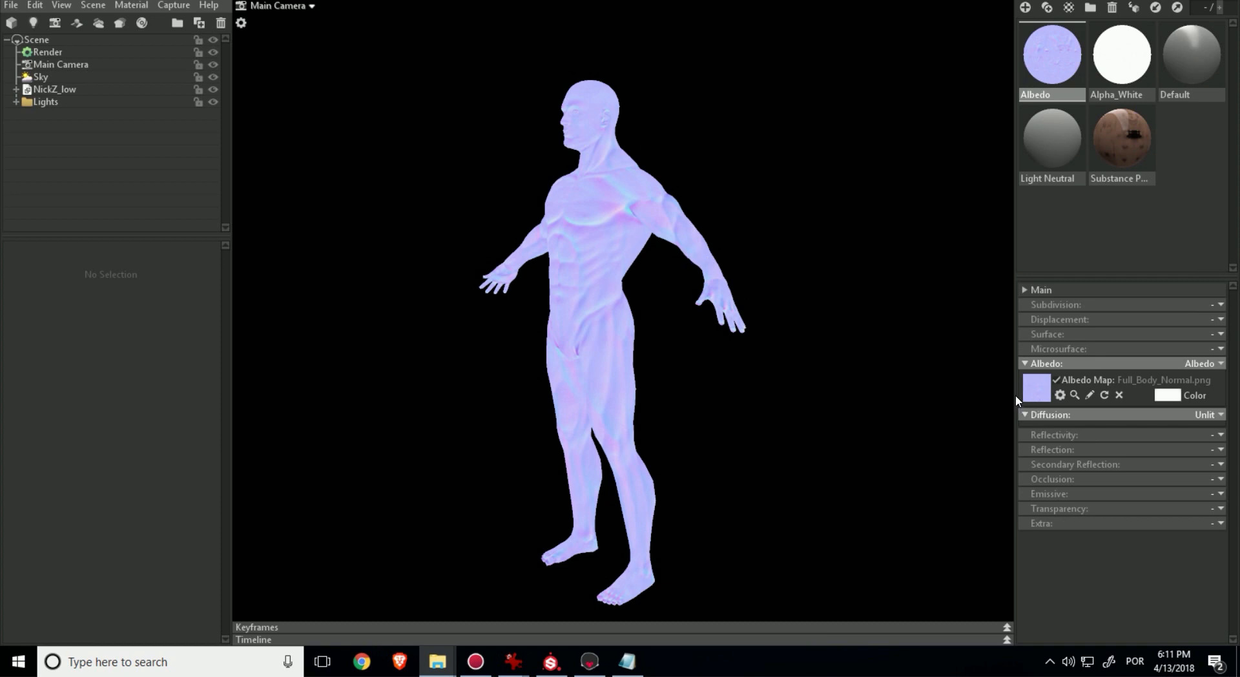
{"action": "left_click", "coordinate": [187, 5]}
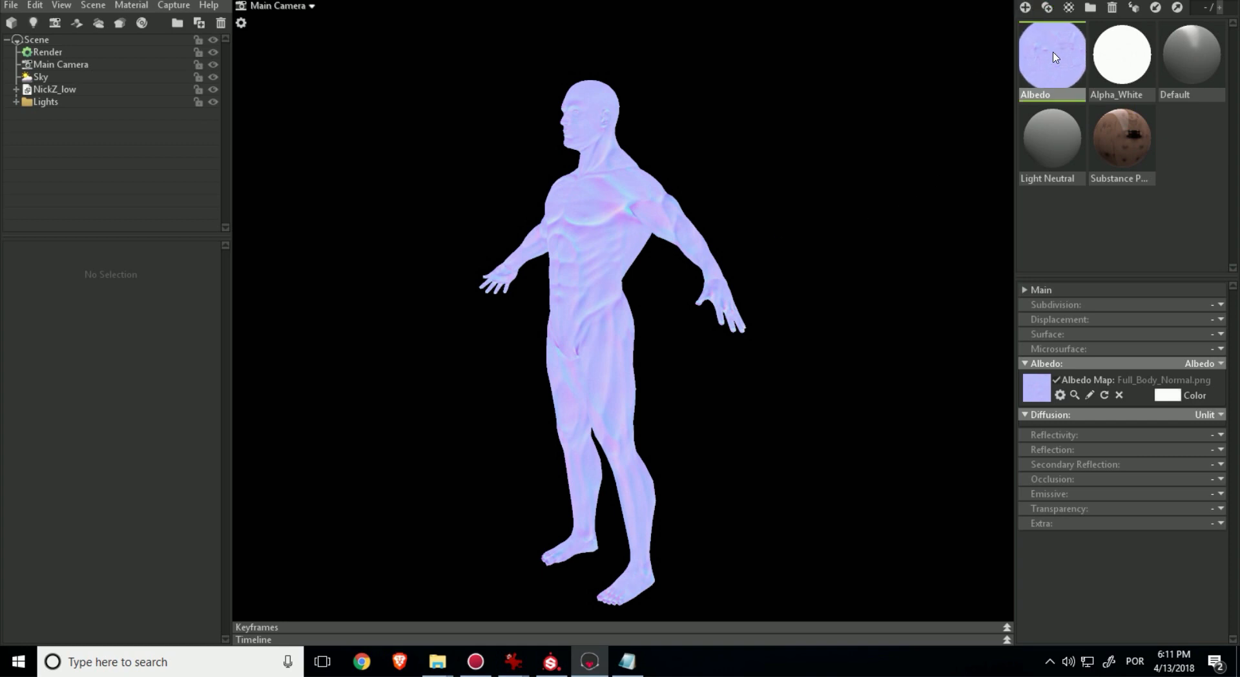
Add the Specularity preset to the scene's materials and apply it to the NickZ_low model
{"action": "left_click", "coordinate": [1195, 80]}
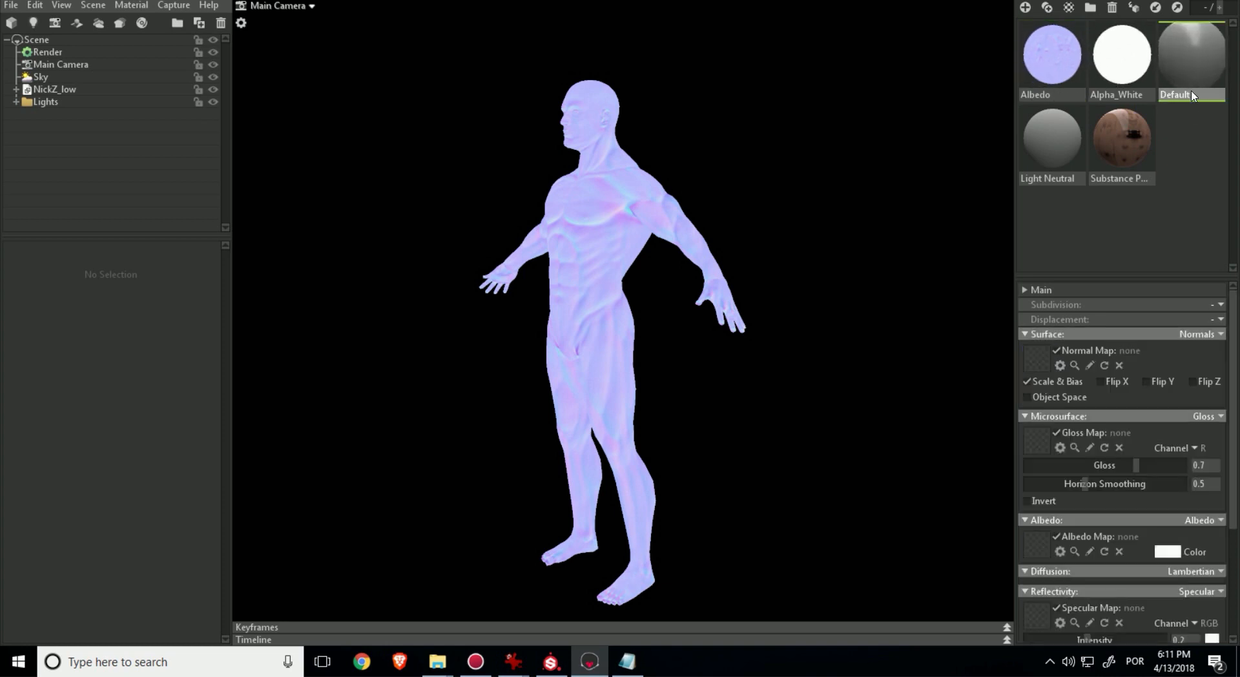
{"action": "left_click", "coordinate": [1091, 8]}
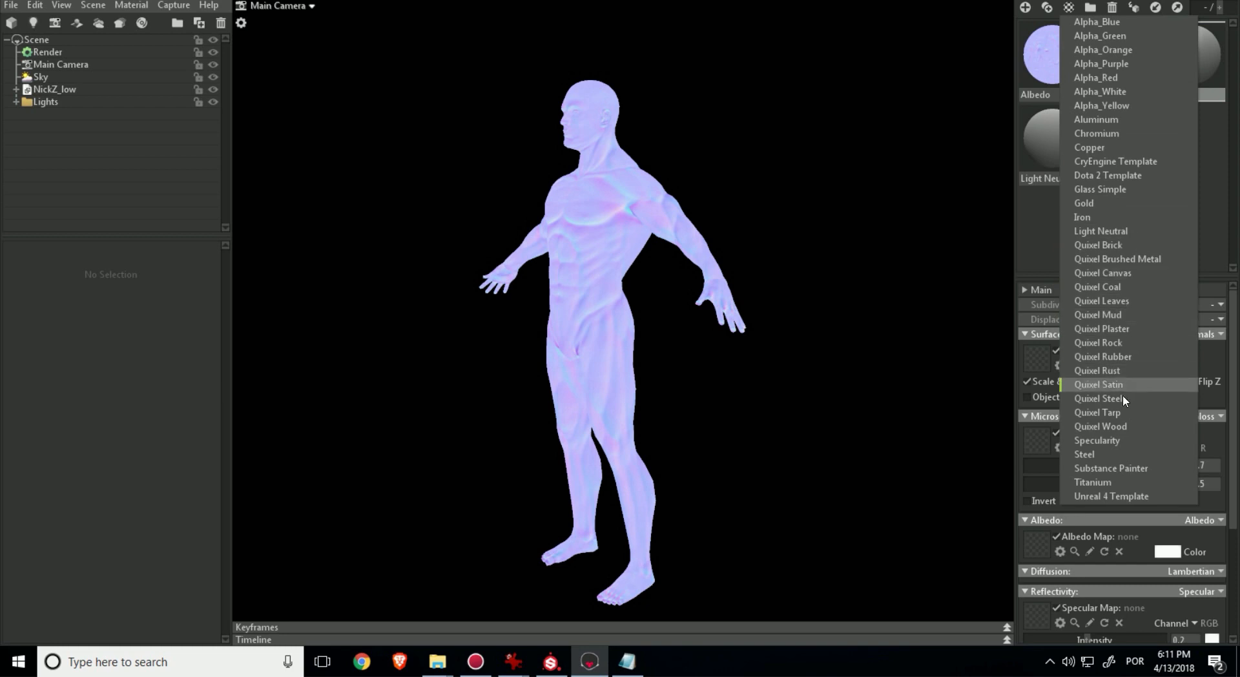
{"action": "left_click", "coordinate": [1119, 468]}
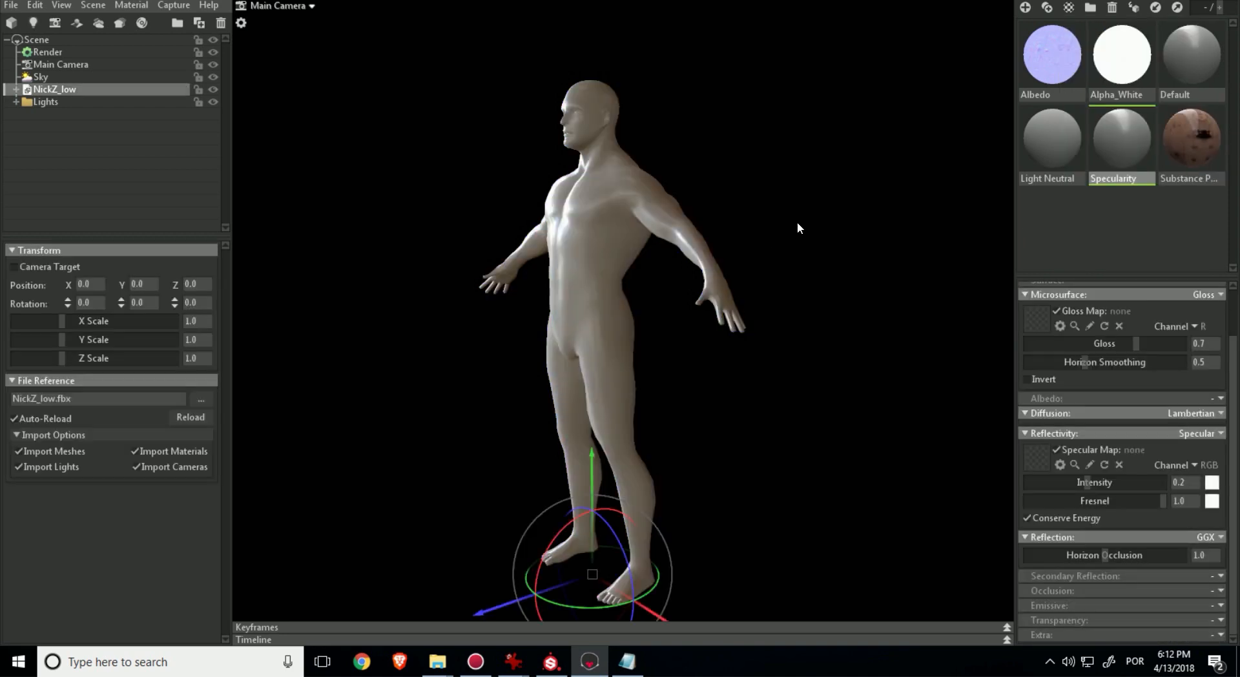
{"action": "left_click", "coordinate": [775, 186]}
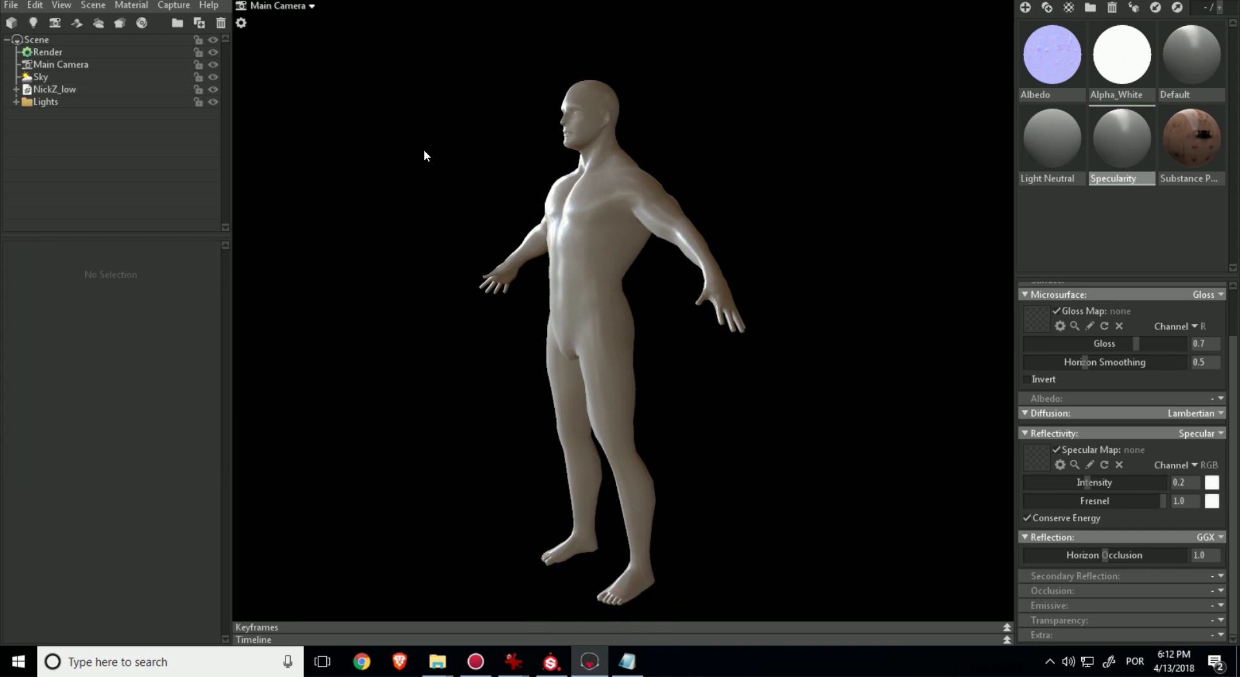
Examine the Specularity material's settings and how the material shades the NickZ_low model
{"action": "left_click", "coordinate": [54, 91]}
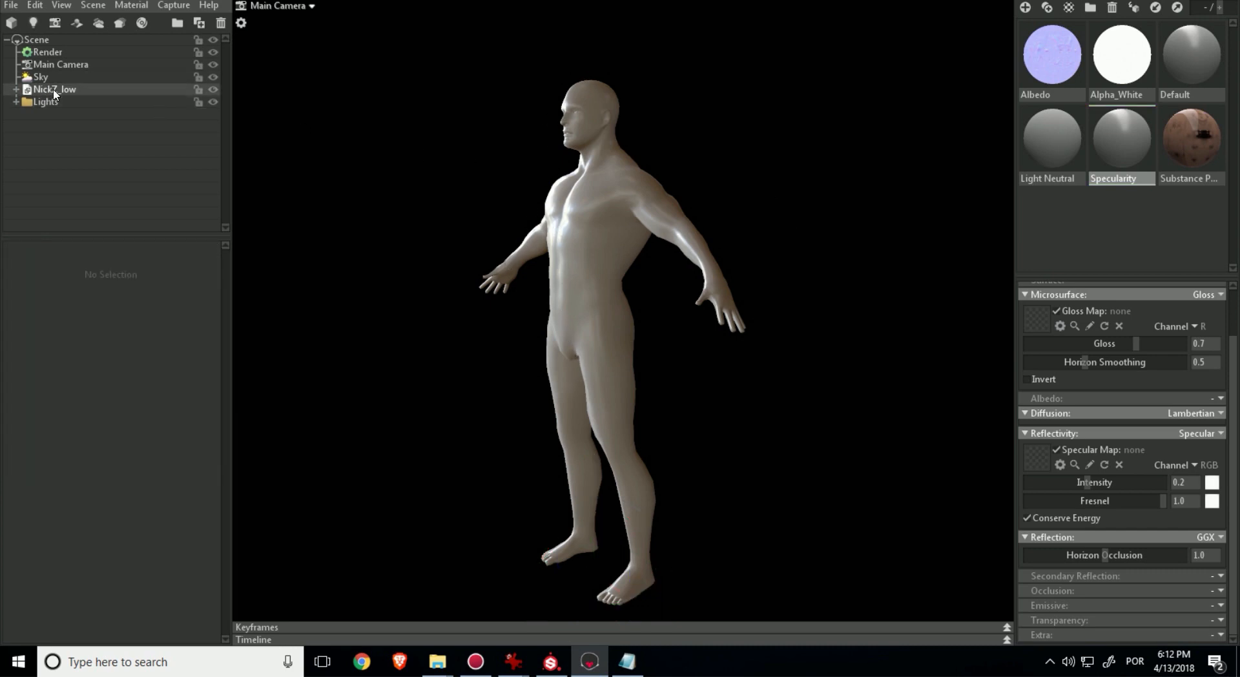
{"action": "left_click", "coordinate": [853, 251]}
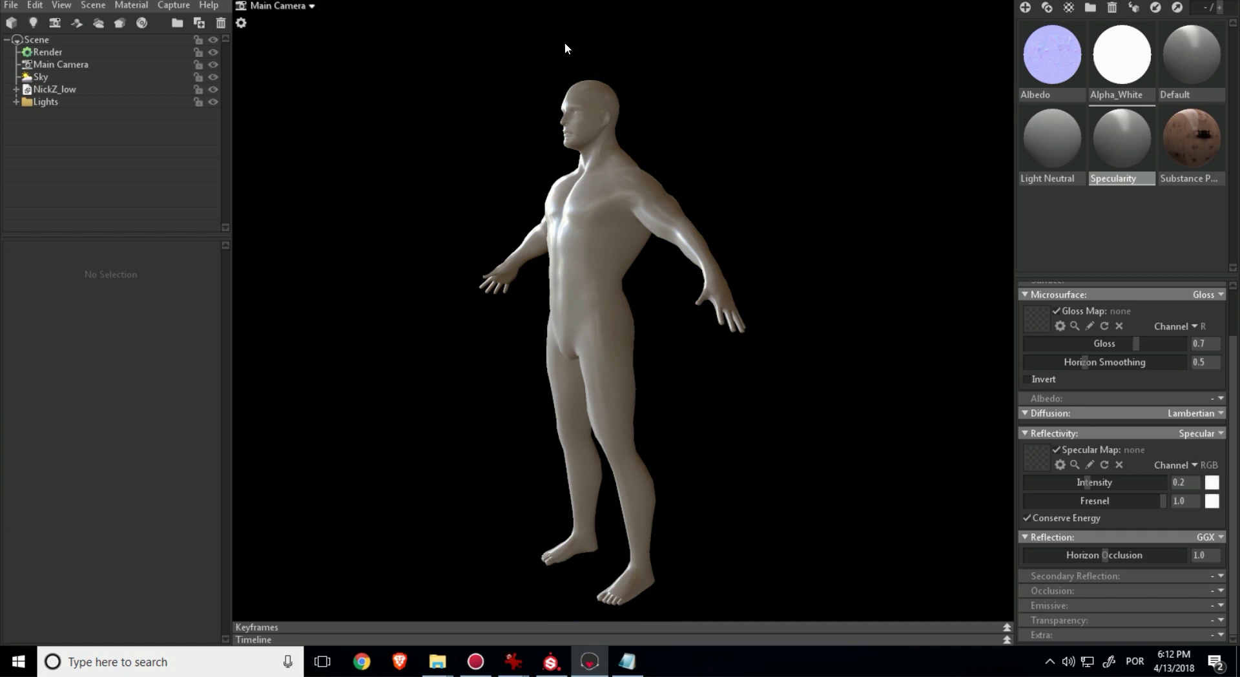
{"action": "left_click", "coordinate": [95, 87]}
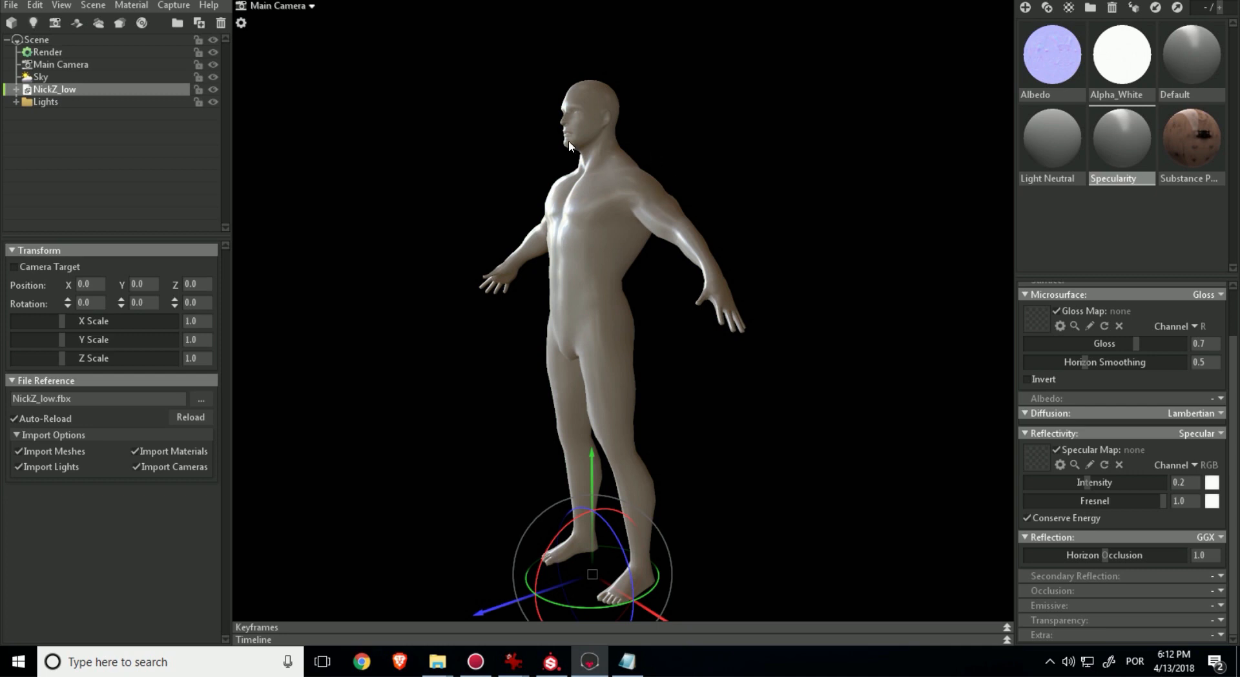
{"action": "left_click", "coordinate": [891, 277]}
{"action": "scroll", "coordinate": [1194, 413], "scroll_direction": "up", "scroll_amount": 2}
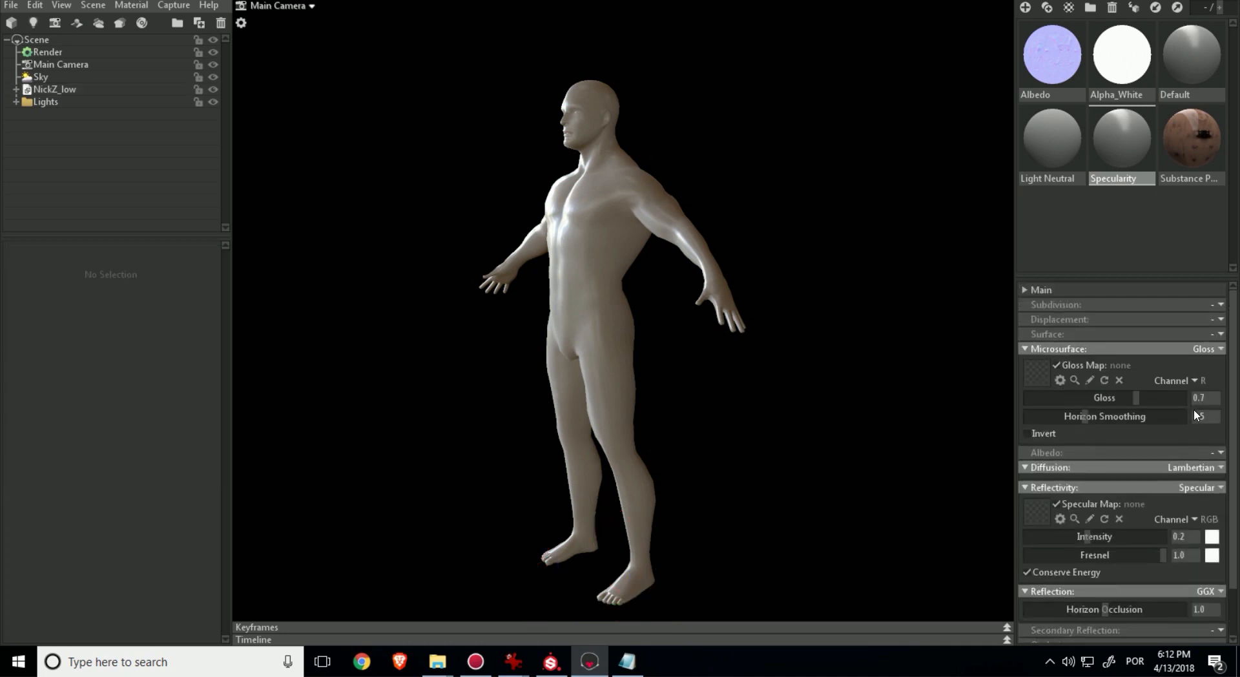
{"action": "scroll", "coordinate": [1193, 413], "scroll_direction": "down", "scroll_amount": 2}
{"action": "scroll", "coordinate": [1194, 412], "scroll_direction": "up", "scroll_amount": 2}
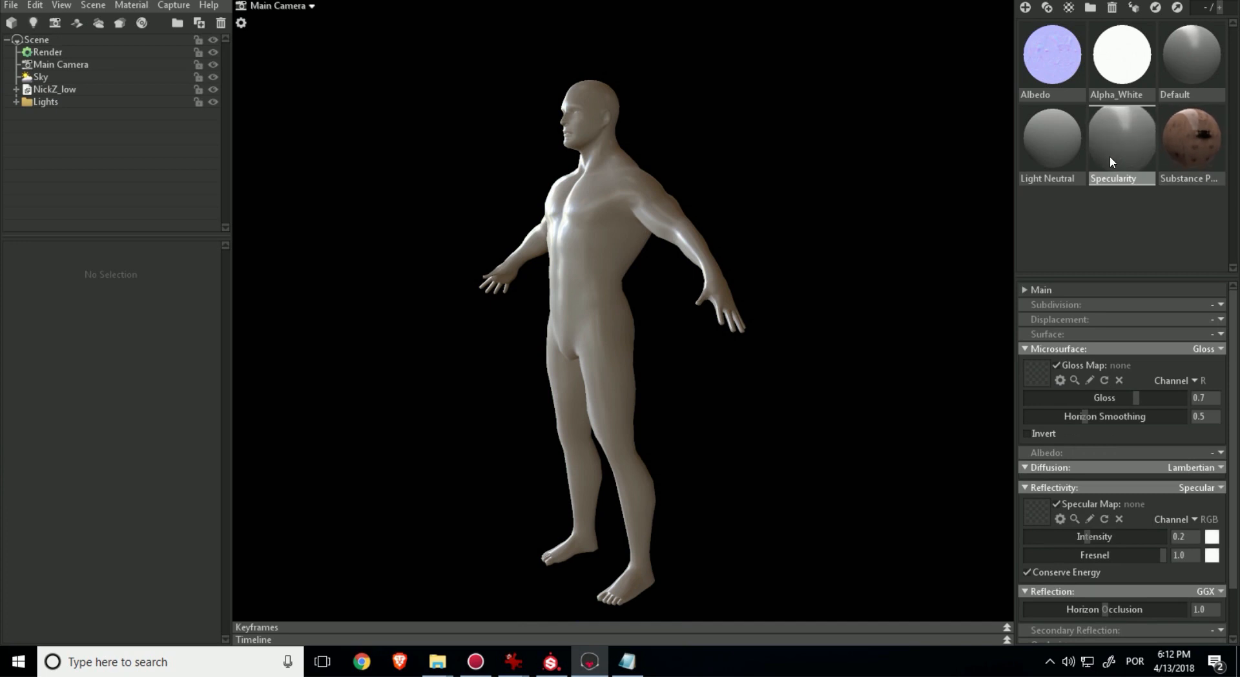
{"action": "scroll", "coordinate": [1237, 462], "scroll_direction": "down", "scroll_amount": 2}
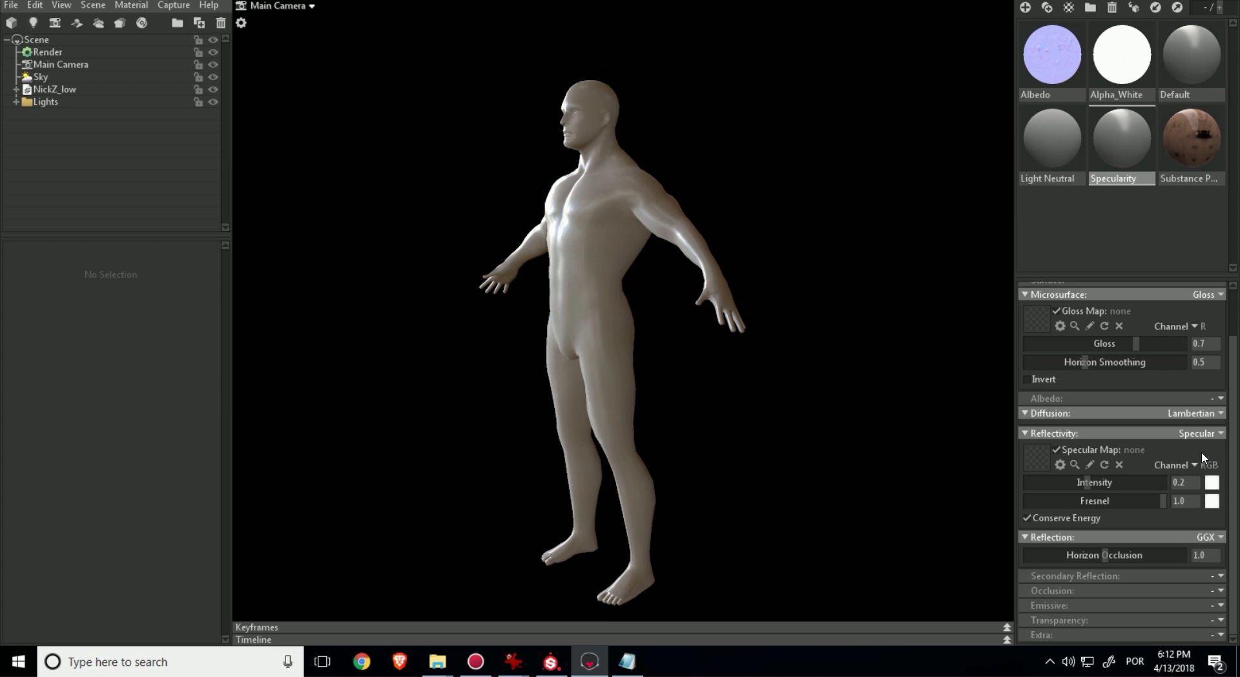
{"action": "scroll", "coordinate": [1202, 452], "scroll_direction": "up", "scroll_amount": 2}
{"action": "scroll", "coordinate": [1211, 420], "scroll_direction": "down", "scroll_amount": 2}
Enable the Albedo channel on the Specularity material and set its color to black (000000)
{"action": "left_click", "coordinate": [1217, 401]}
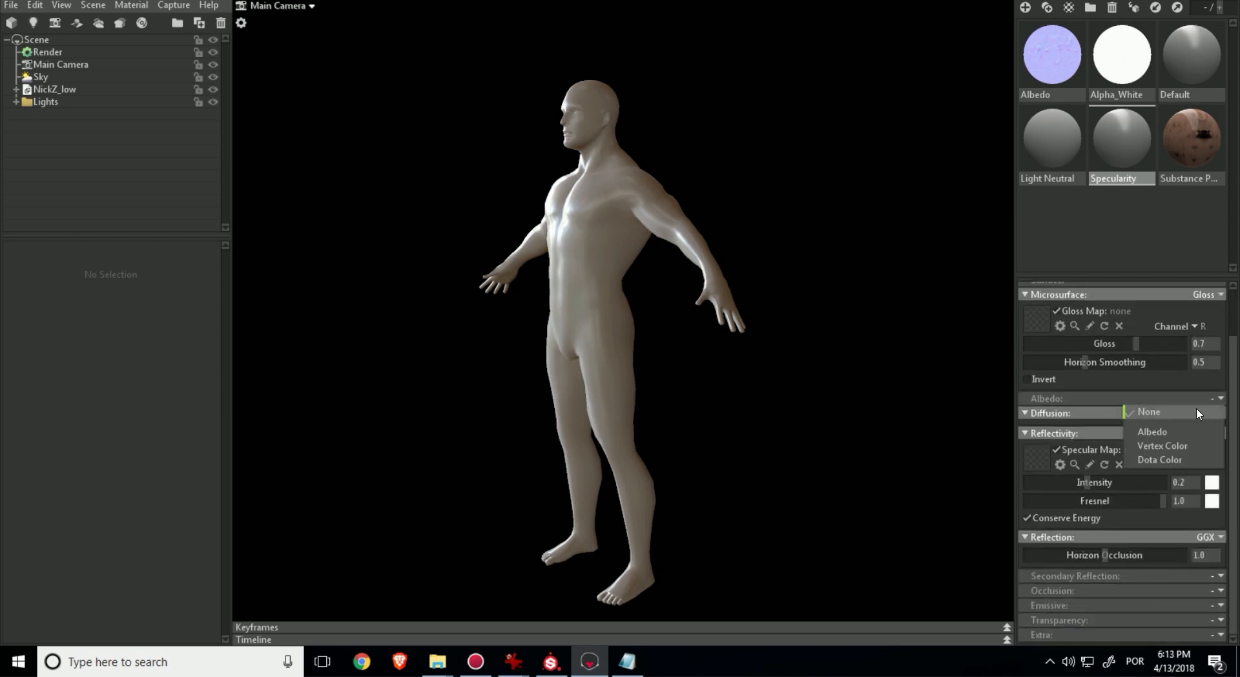
{"action": "left_click", "coordinate": [1188, 431]}
{"action": "left_click", "coordinate": [1173, 430]}
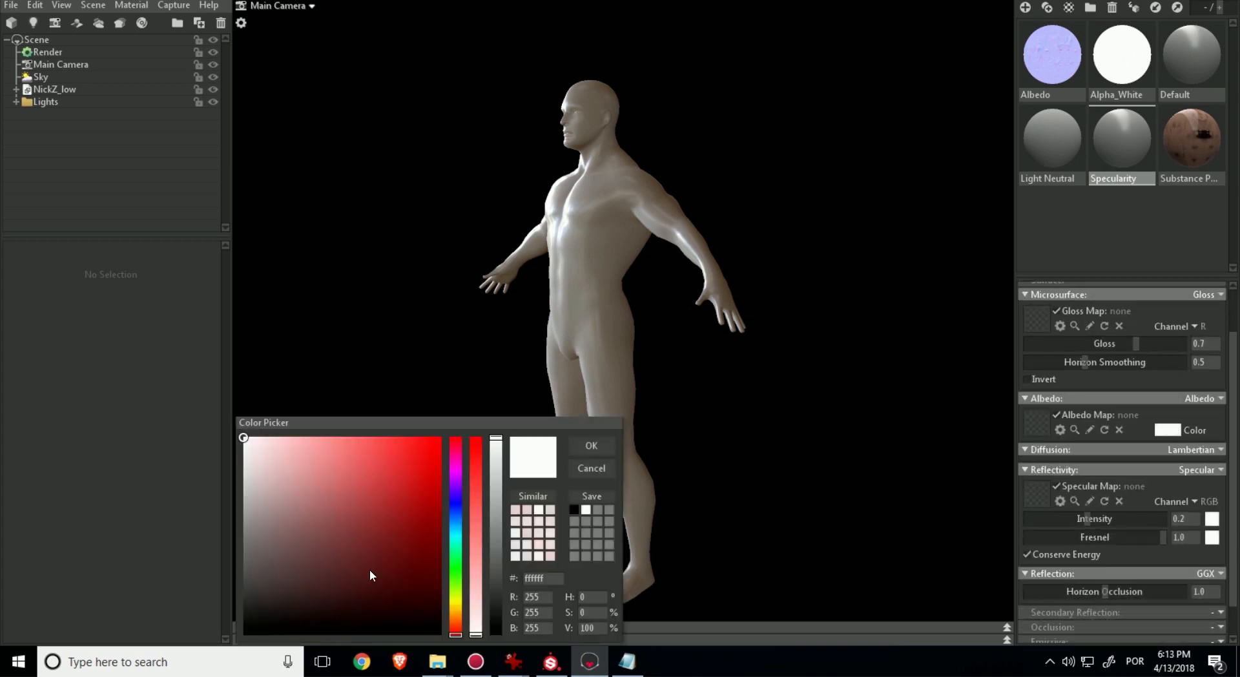
{"action": "left_click_drag", "start_coordinate": [368, 572], "coordinate": [228, 651]}
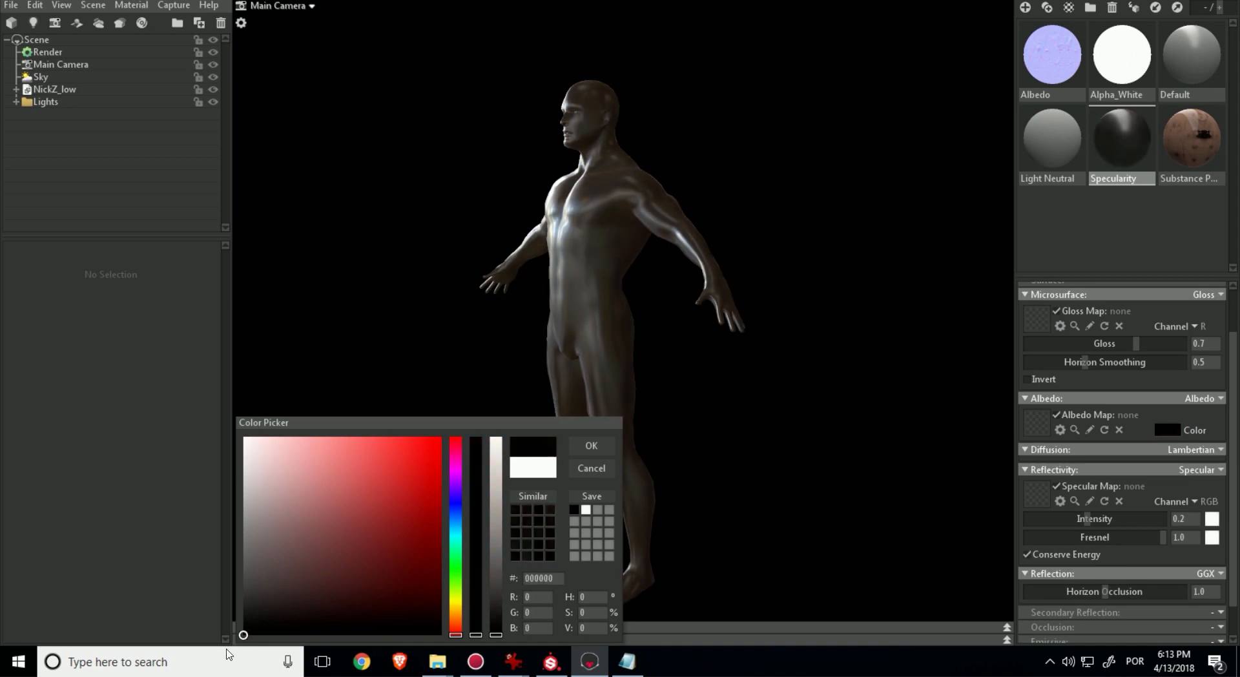
{"action": "left_click", "coordinate": [578, 444]}
Set the Specularity material's specular Intensity to 0.0, Gloss to 0.0 and Horizon Smoothing to 0.567
{"action": "left_click_drag", "start_coordinate": [1088, 518], "coordinate": [945, 514]}
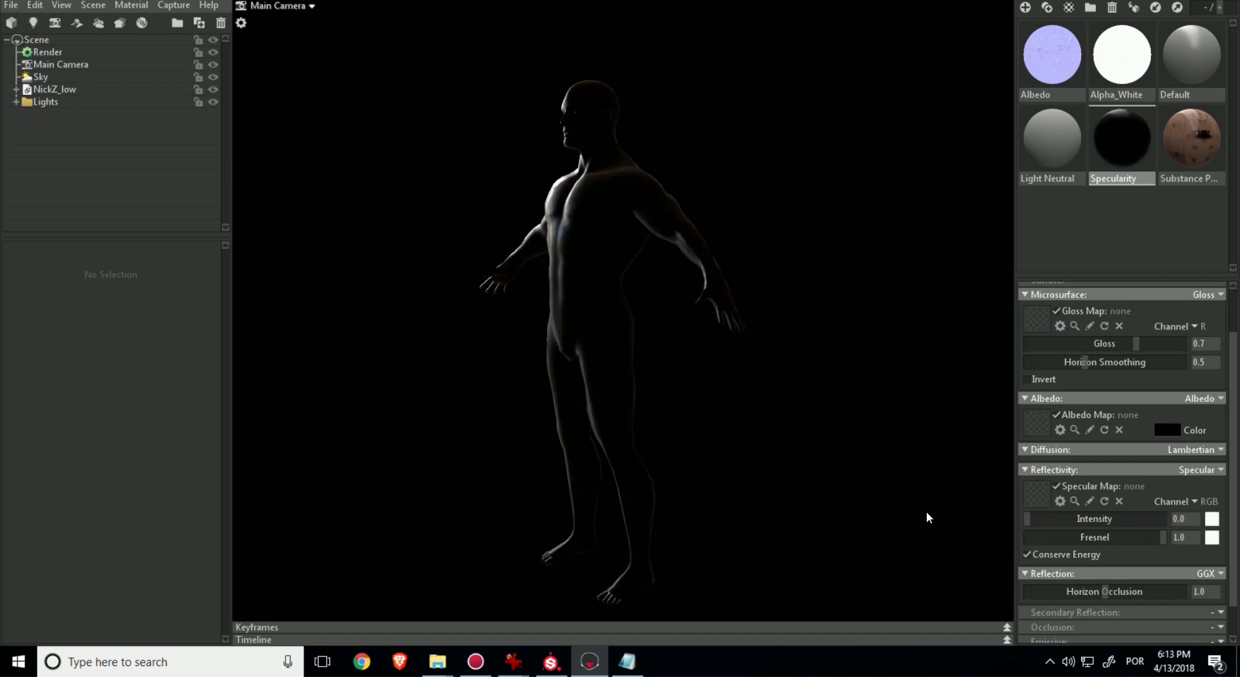
{"action": "scroll", "coordinate": [1135, 443], "scroll_direction": "up", "scroll_amount": 1}
{"action": "scroll", "coordinate": [1135, 443], "scroll_direction": "up", "scroll_amount": 1}
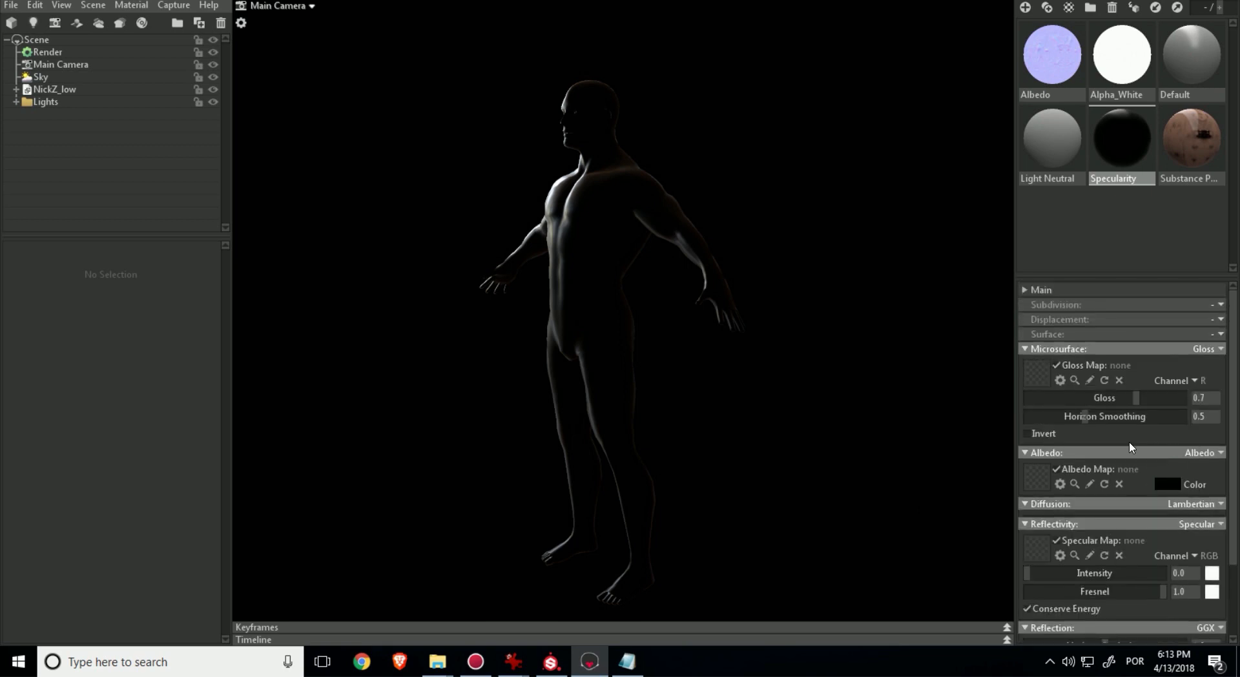
{"action": "left_click_drag", "start_coordinate": [1136, 397], "coordinate": [983, 409]}
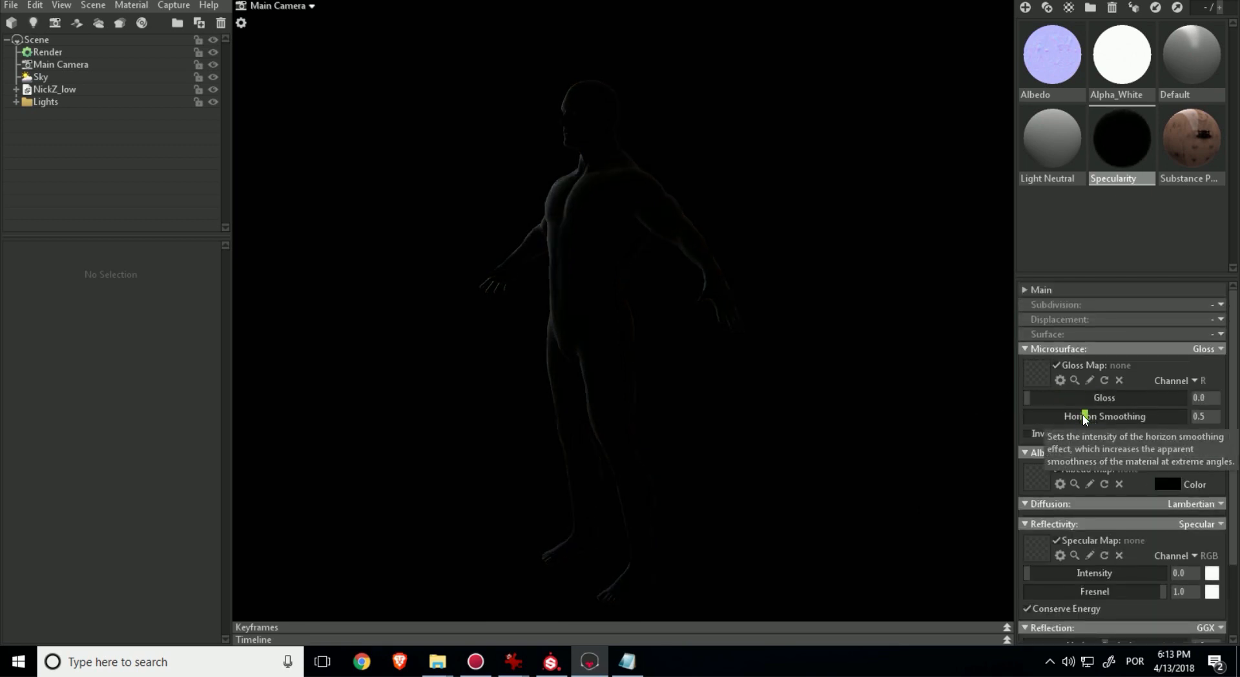
{"action": "mouse_move", "coordinate": [1089, 421]}
{"action": "left_mouse_down"}
{"action": "mouse_move", "coordinate": [971, 422]}
{"action": "mouse_move", "coordinate": [1134, 416]}
{"action": "mouse_move", "coordinate": [1096, 416]}
{"action": "left_mouse_up"}
Recheck the black albedo color, then raise the Specularity material's Horizon Smoothing to 0.657 with Fresnel at its 1.0 maximum
{"action": "scroll", "coordinate": [1098, 420], "scroll_direction": "down", "scroll_amount": 3}
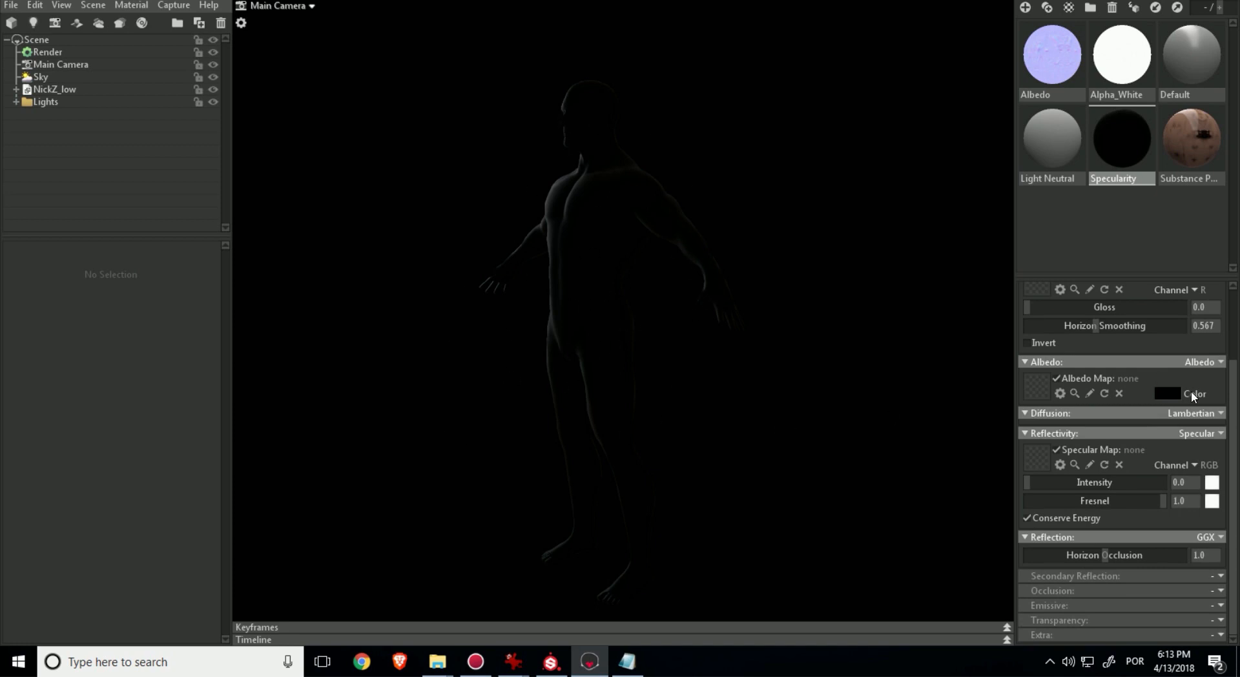
{"action": "left_click", "coordinate": [1177, 393]}
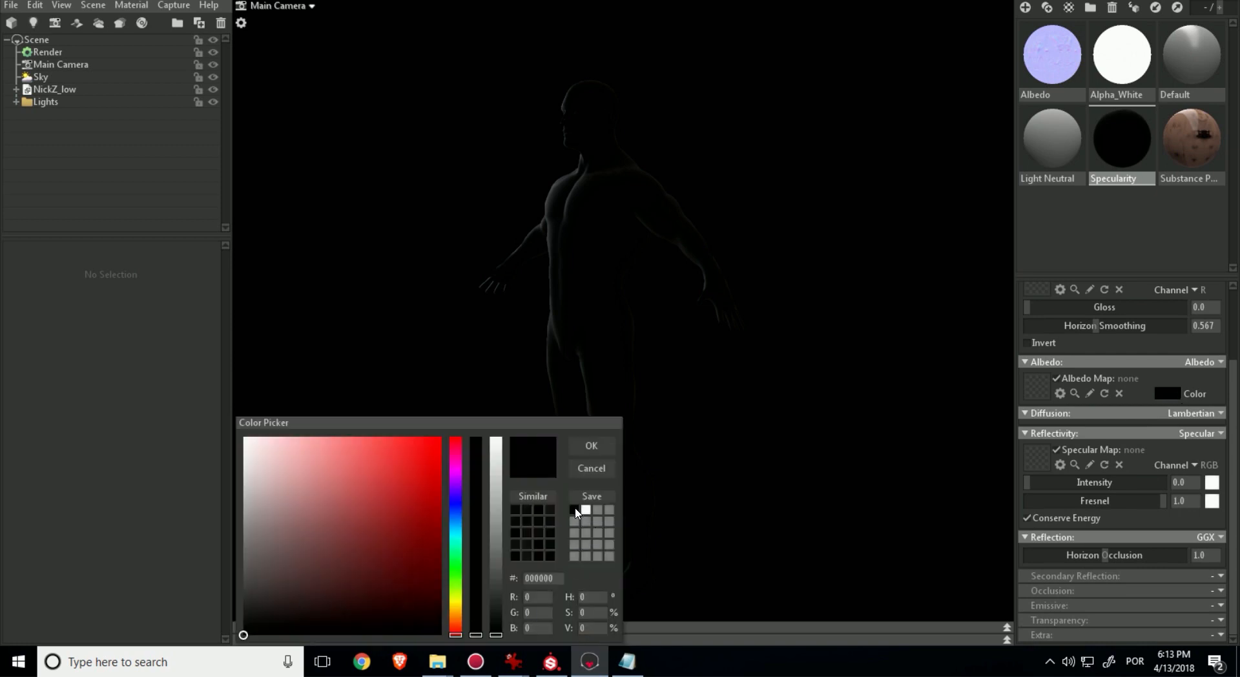
{"action": "left_click", "coordinate": [593, 445]}
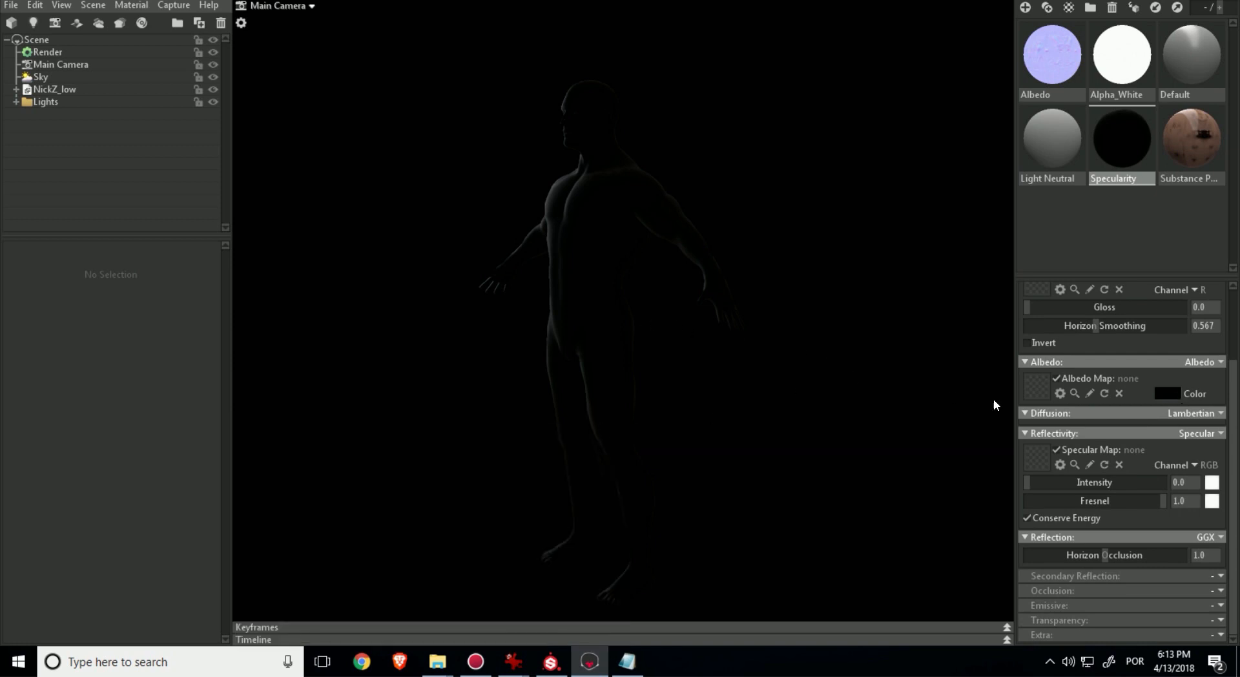
{"action": "scroll", "coordinate": [1121, 410], "scroll_direction": "up", "scroll_amount": 3}
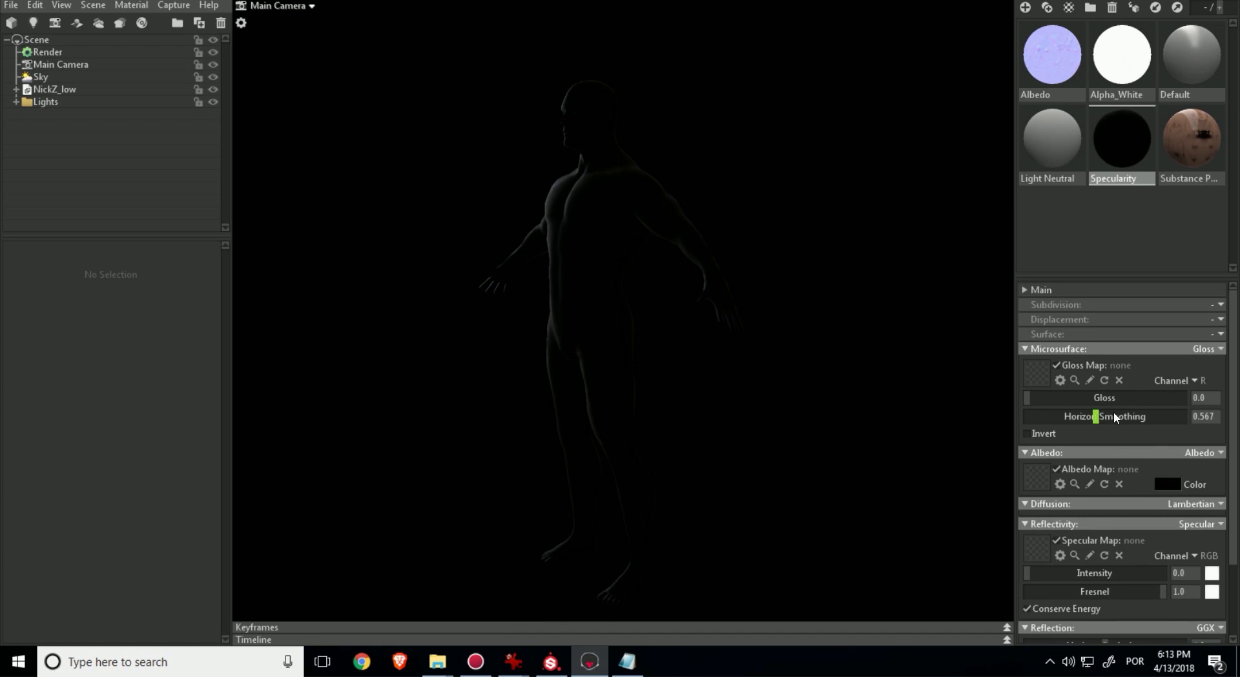
{"action": "mouse_move", "coordinate": [1091, 422]}
{"action": "left_mouse_down"}
{"action": "mouse_move", "coordinate": [1127, 419]}
{"action": "mouse_move", "coordinate": [1111, 419]}
{"action": "left_mouse_up"}
{"action": "scroll", "coordinate": [1113, 459], "scroll_direction": "down", "scroll_amount": 3}
{"action": "mouse_move", "coordinate": [1163, 507]}
{"action": "left_mouse_down"}
{"action": "mouse_move", "coordinate": [1002, 502]}
{"action": "mouse_move", "coordinate": [1186, 501]}
{"action": "left_mouse_up"}
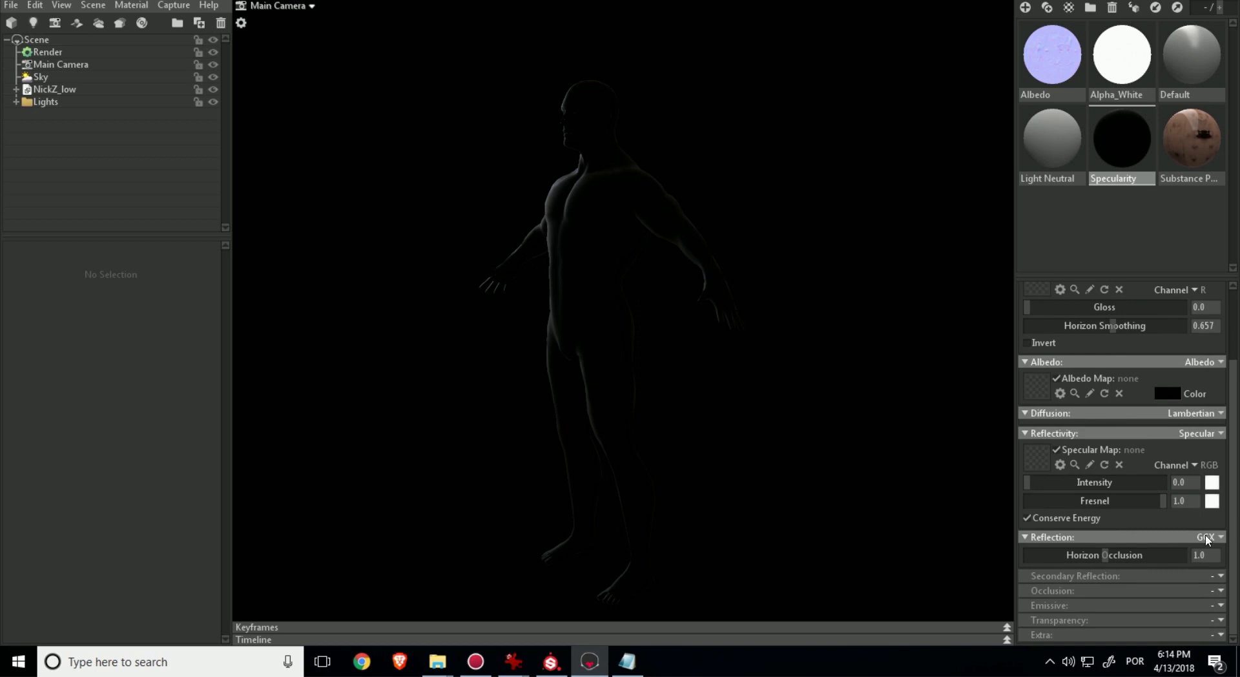
Add a Mirror secondary reflection to the Specularity material with Secondary Fresnel 0.0 and Secondary Intensity 0.176
{"action": "left_click", "coordinate": [1218, 576]}
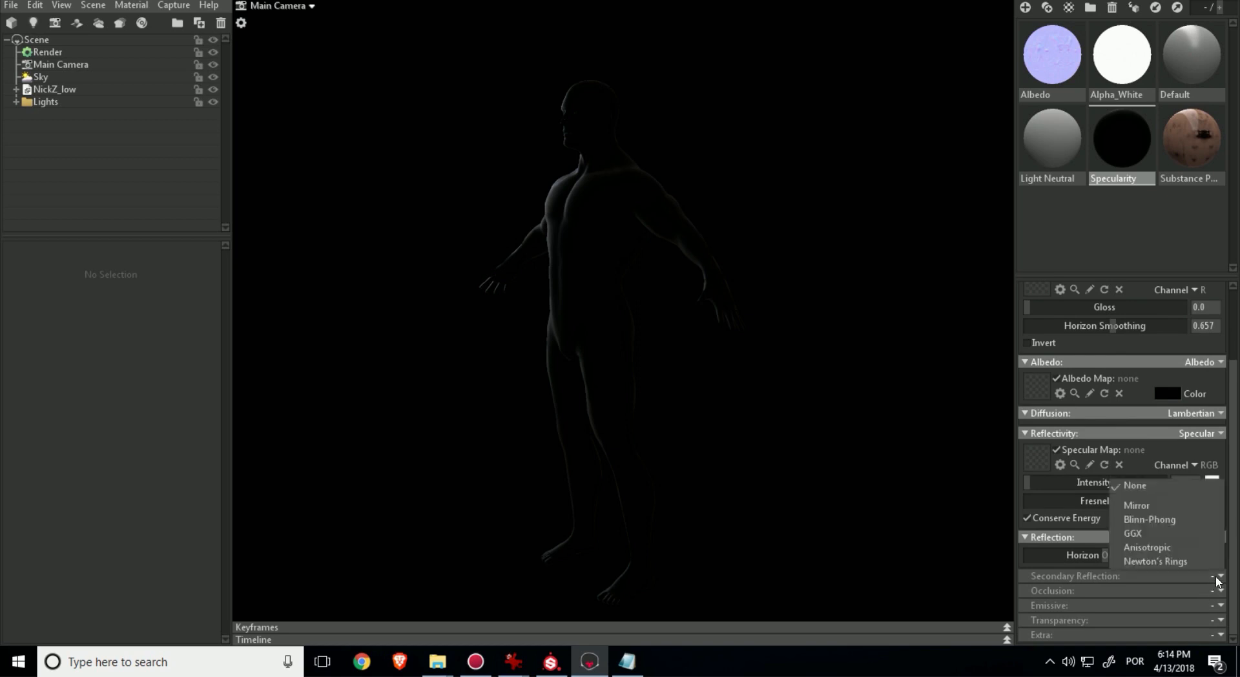
{"action": "left_click", "coordinate": [1172, 506]}
{"action": "scroll", "coordinate": [1225, 475], "scroll_direction": "down", "scroll_amount": 2}
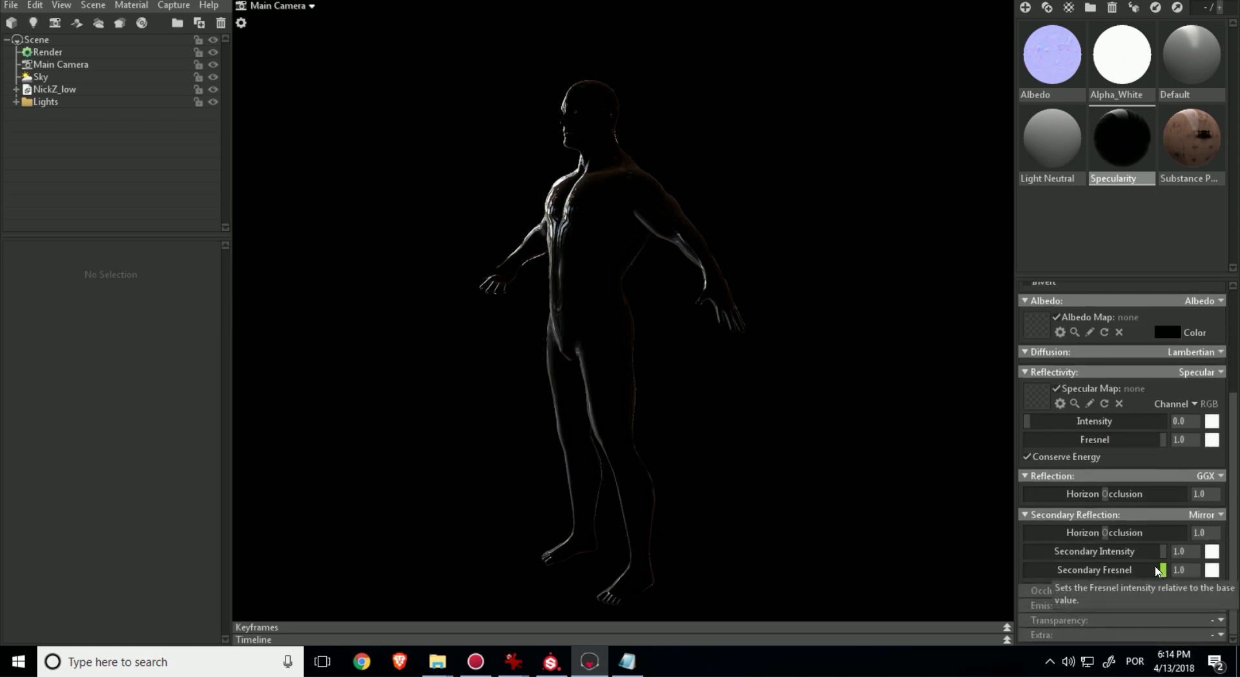
{"action": "left_click_drag", "start_coordinate": [1157, 571], "coordinate": [1027, 571]}
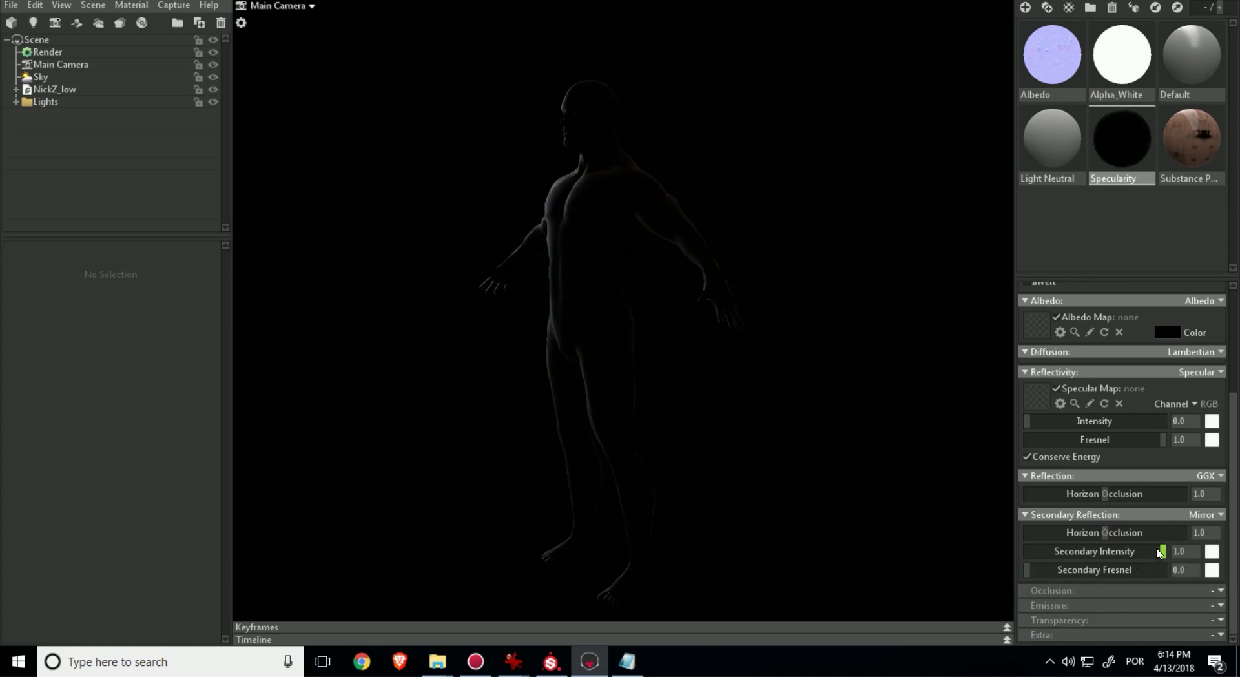
{"action": "left_click_drag", "start_coordinate": [1158, 552], "coordinate": [1016, 564]}
Color the secondary reflection's intensity red (eb1616) and its Fresnel blue (141ce5)
{"action": "left_click", "coordinate": [1213, 557]}
{"action": "left_click_drag", "start_coordinate": [392, 559], "coordinate": [424, 454]}
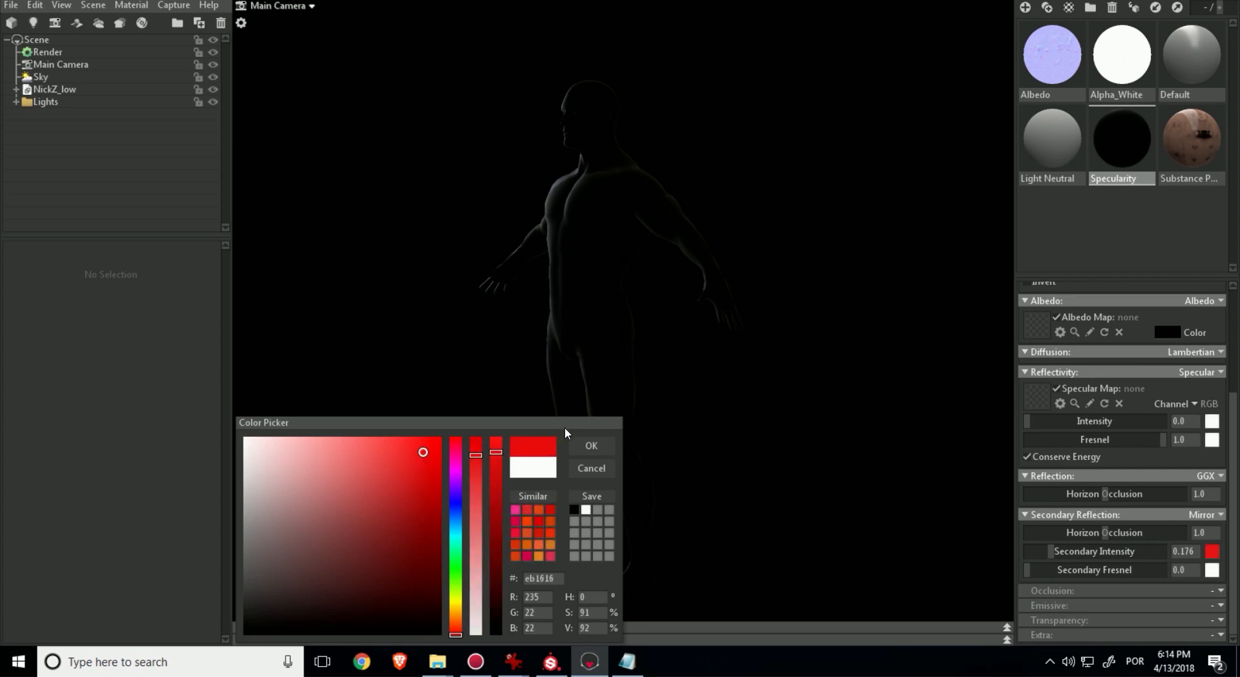
{"action": "left_click", "coordinate": [591, 446]}
{"action": "left_click", "coordinate": [1212, 570]}
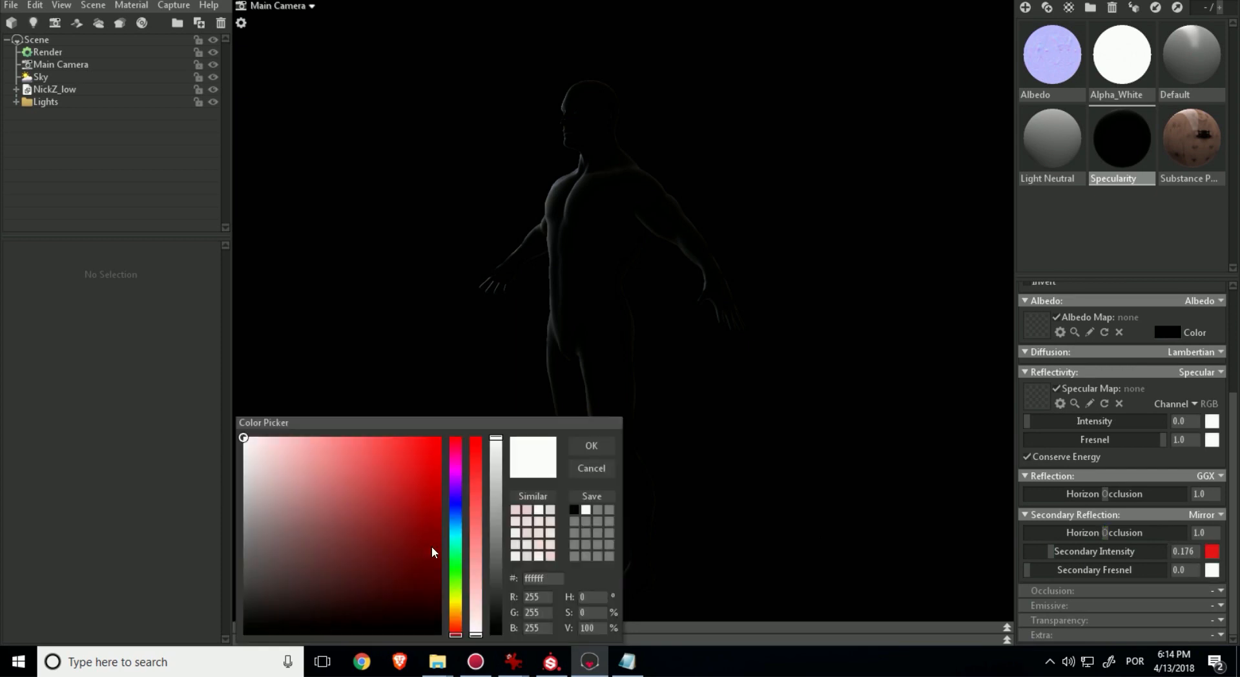
{"action": "left_click", "coordinate": [456, 504]}
{"action": "left_click", "coordinate": [425, 457]}
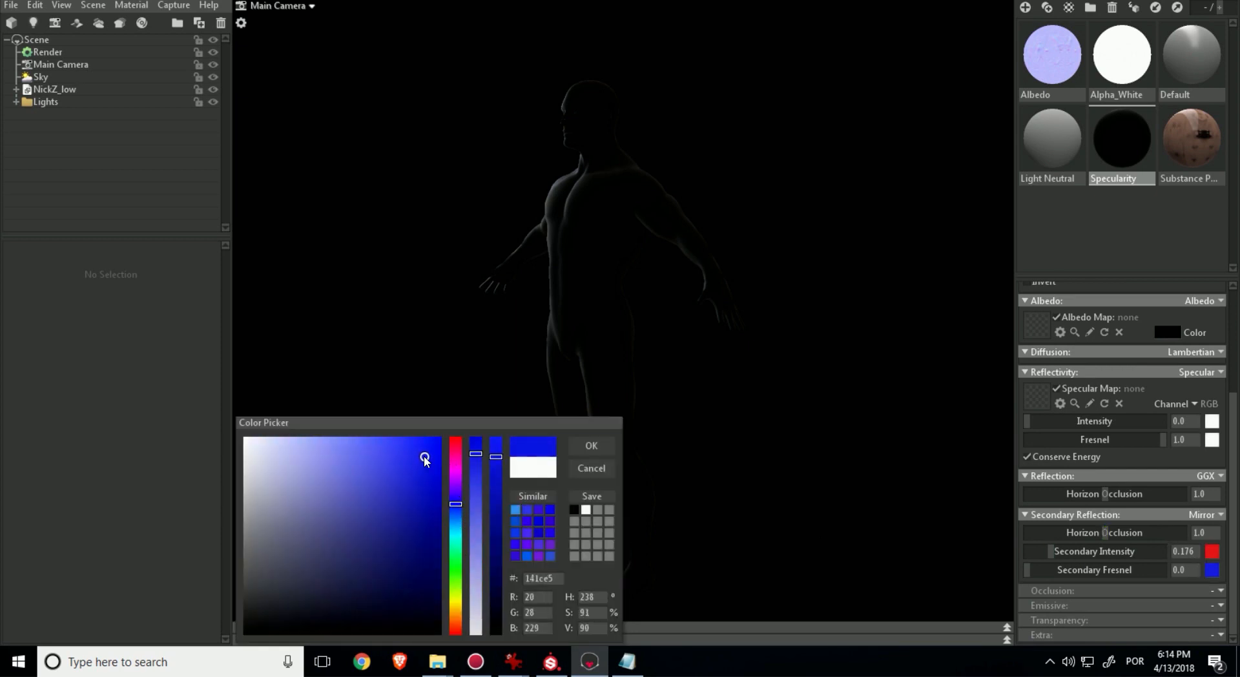
{"action": "left_click", "coordinate": [590, 444]}
Set Secondary Fresnel to 0.806, Secondary Intensity to 0.59 and the secondary Horizon Occlusion to 1.143, keeping the Mirror type
{"action": "left_click_drag", "start_coordinate": [1028, 571], "coordinate": [1135, 569]}
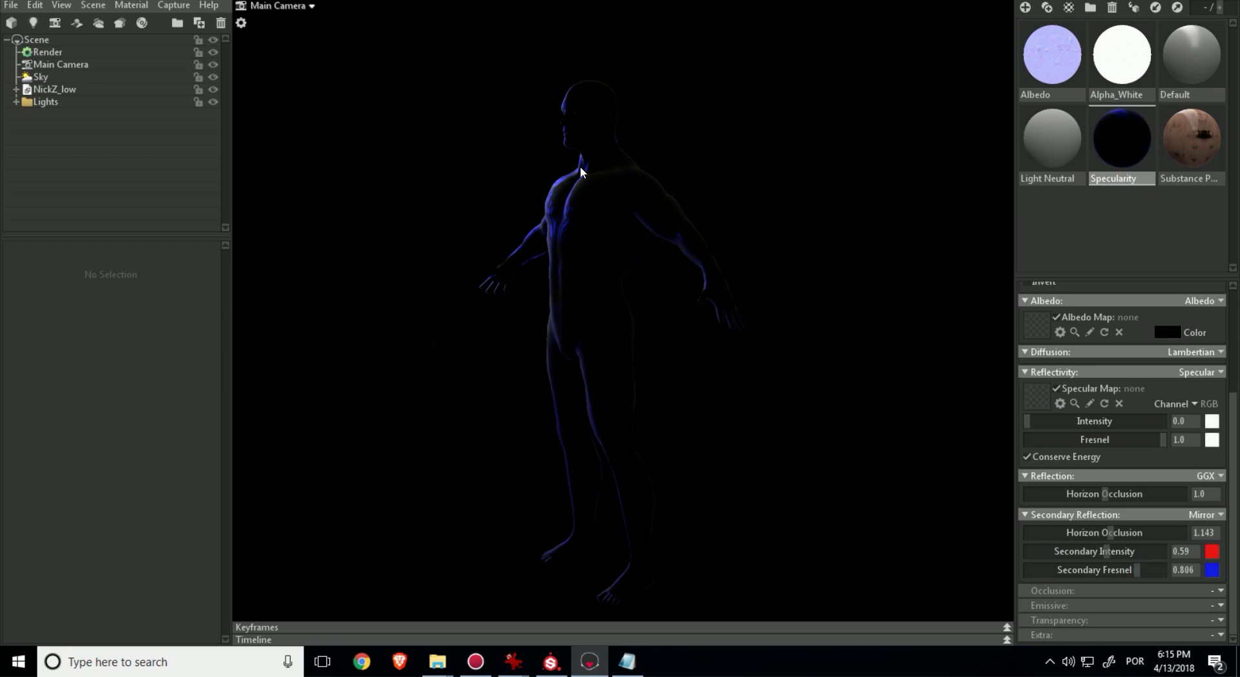
{"action": "left_click", "coordinate": [1211, 515]}
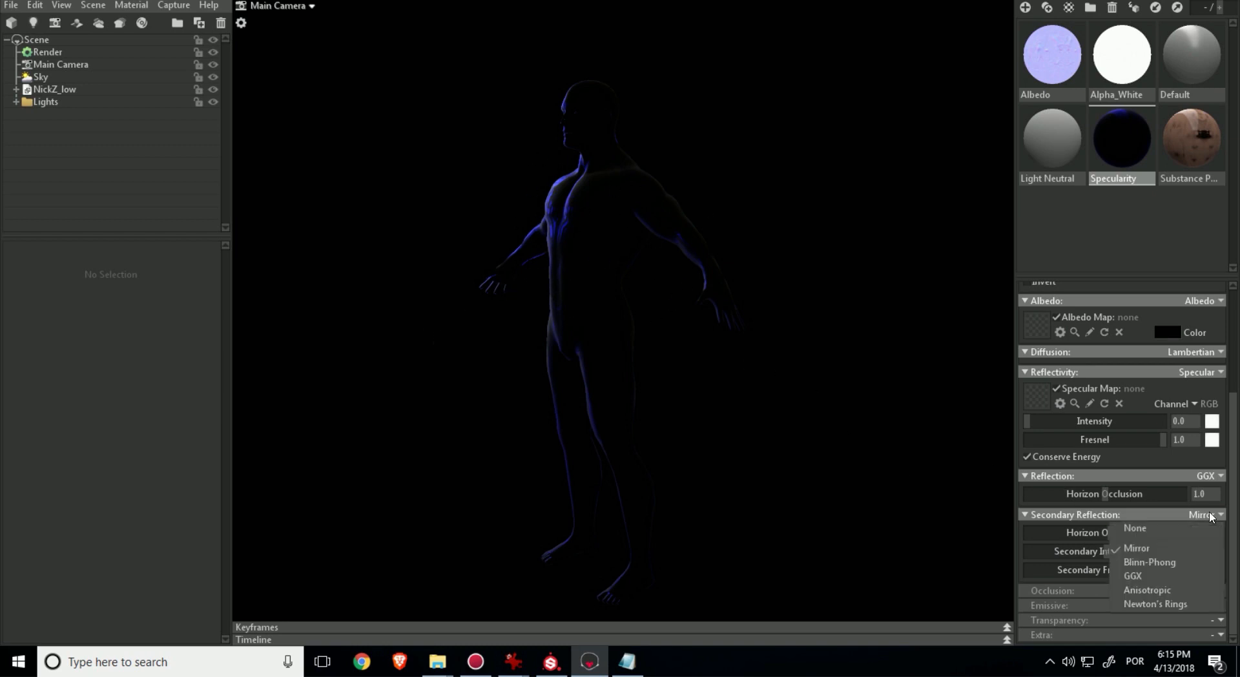
{"action": "left_click", "coordinate": [1220, 516]}
{"action": "left_click", "coordinate": [1207, 515]}
{"action": "left_click", "coordinate": [1204, 515]}
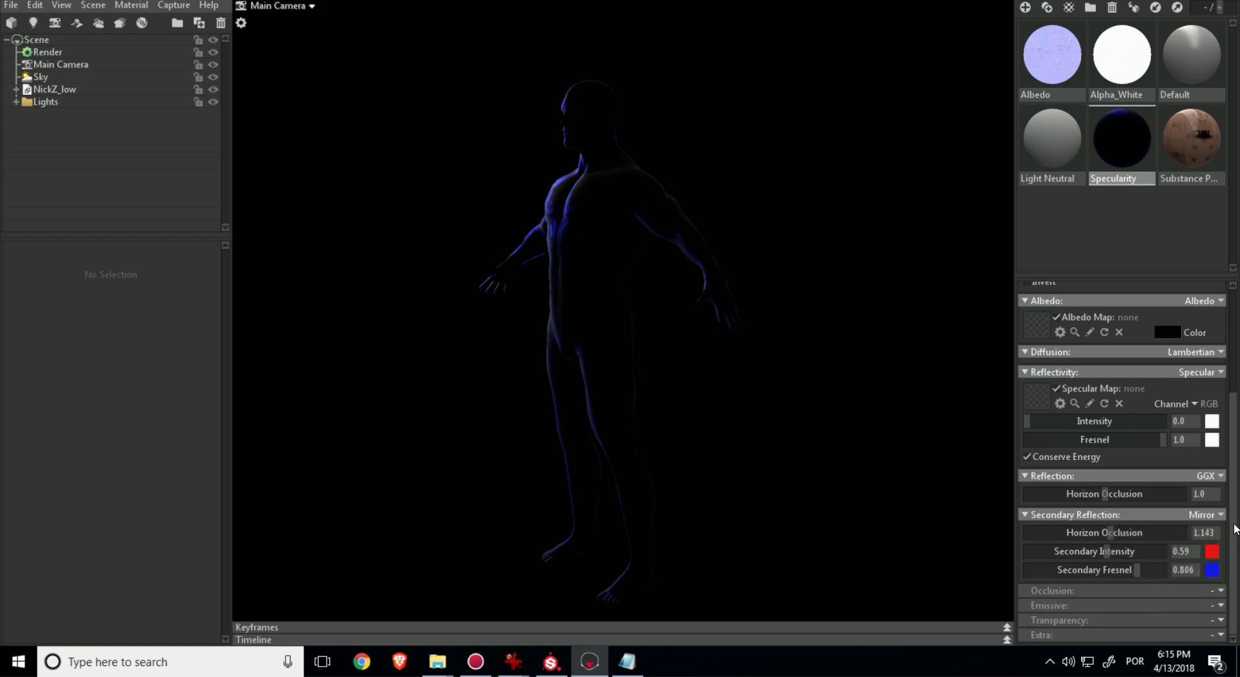
Hide the Sky and expand the Lights group to list its individual lights
{"action": "left_click_drag", "start_coordinate": [1236, 528], "coordinate": [1236, 389]}
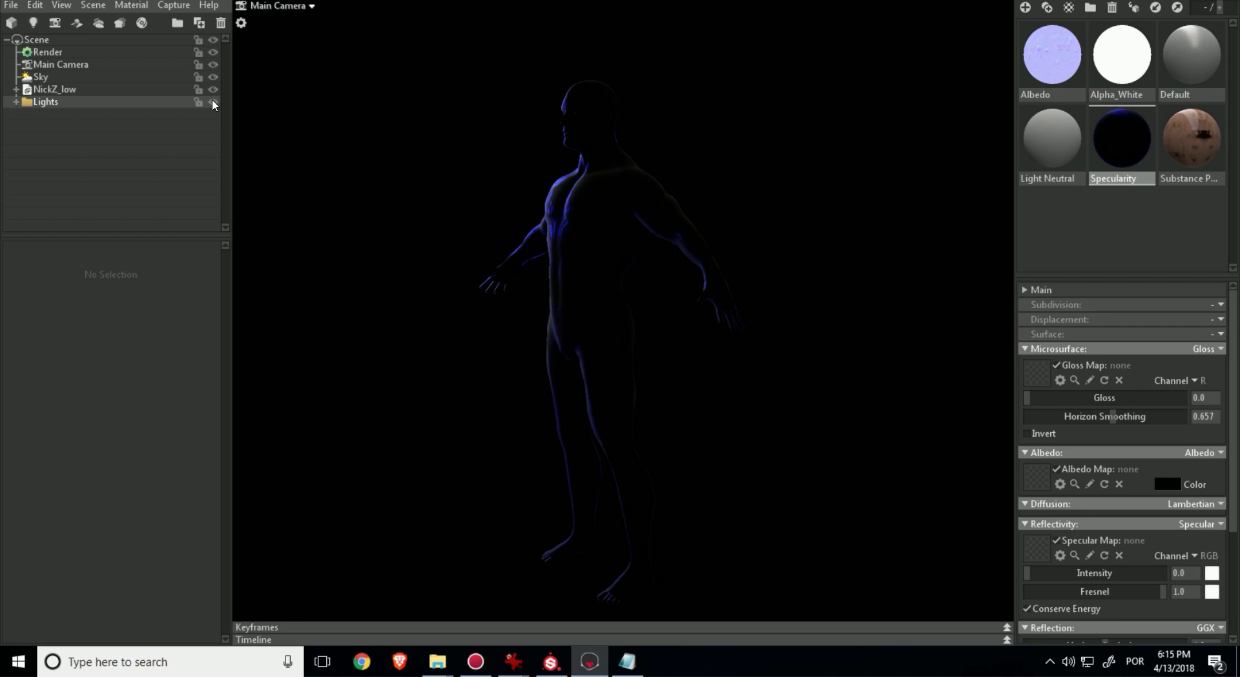
{"action": "left_click", "coordinate": [213, 78]}
{"action": "left_click", "coordinate": [213, 77]}
{"action": "left_click", "coordinate": [213, 77]}
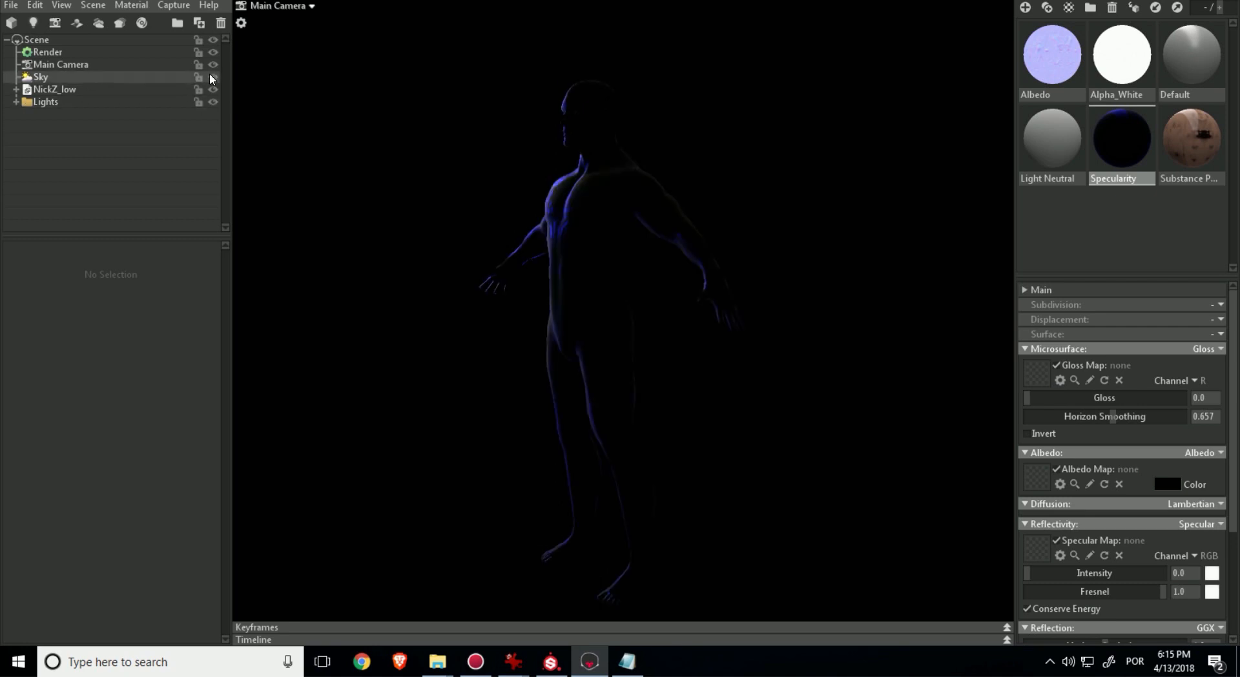
{"action": "left_click", "coordinate": [16, 102]}
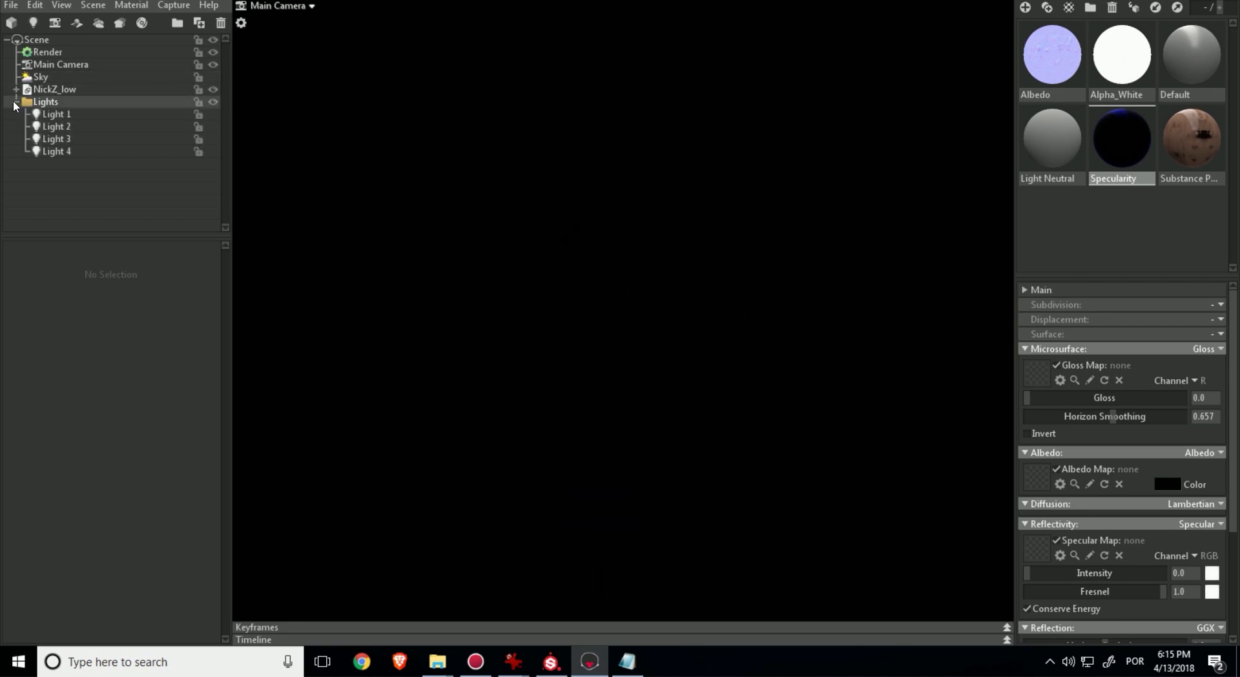
Show Lights 1, 2 and 3, toggling Lights 3 and 4 to compare their specular highlights on the body
{"action": "left_click", "coordinate": [213, 114]}
{"action": "left_click", "coordinate": [213, 126]}
{"action": "left_click", "coordinate": [213, 139]}
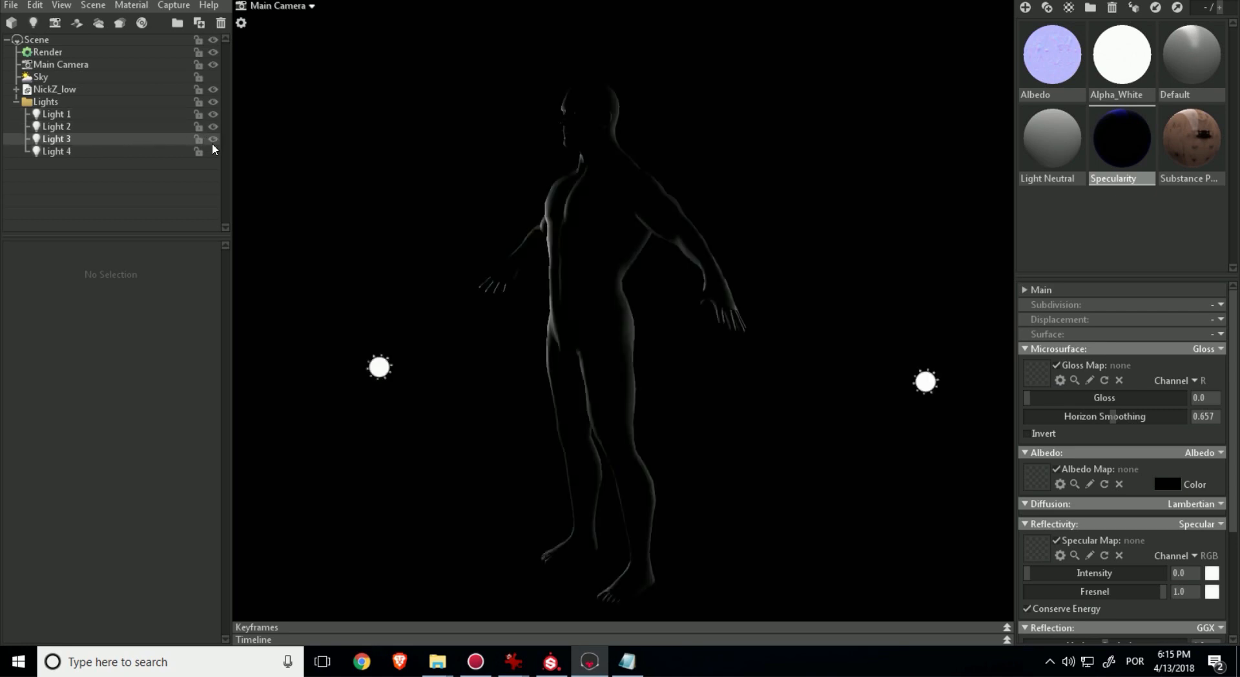
{"action": "left_click", "coordinate": [213, 152]}
{"action": "left_click", "coordinate": [213, 139]}
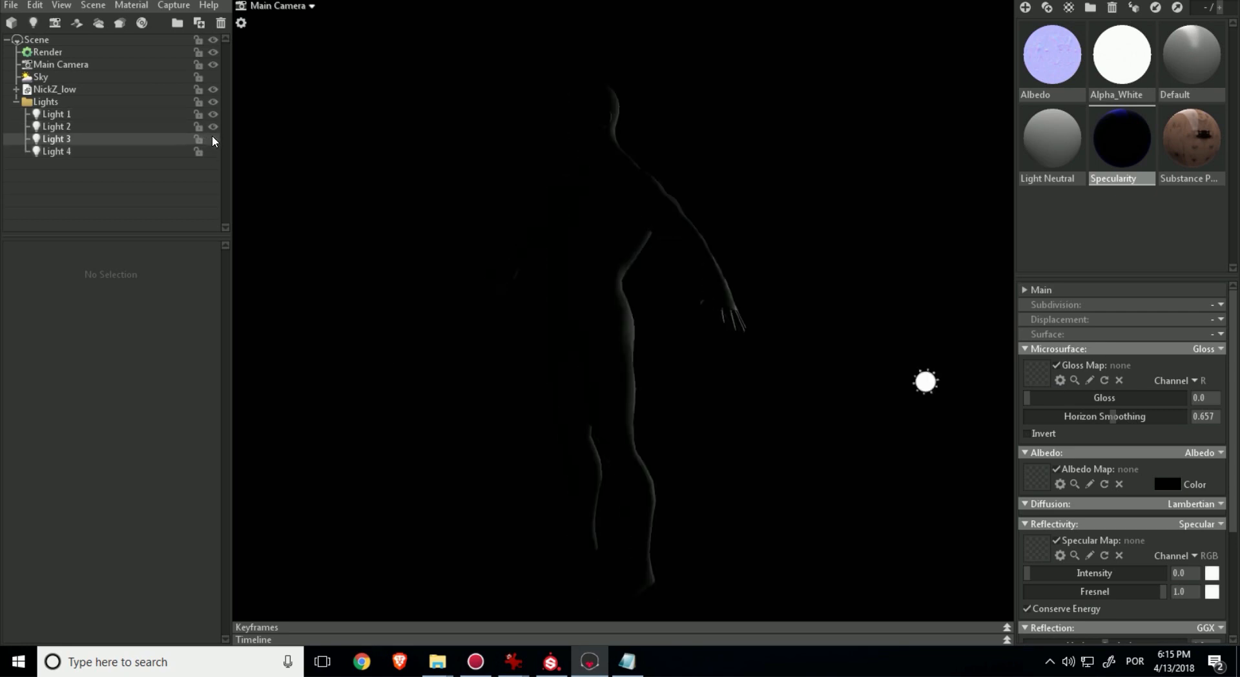
{"action": "left_click", "coordinate": [213, 140]}
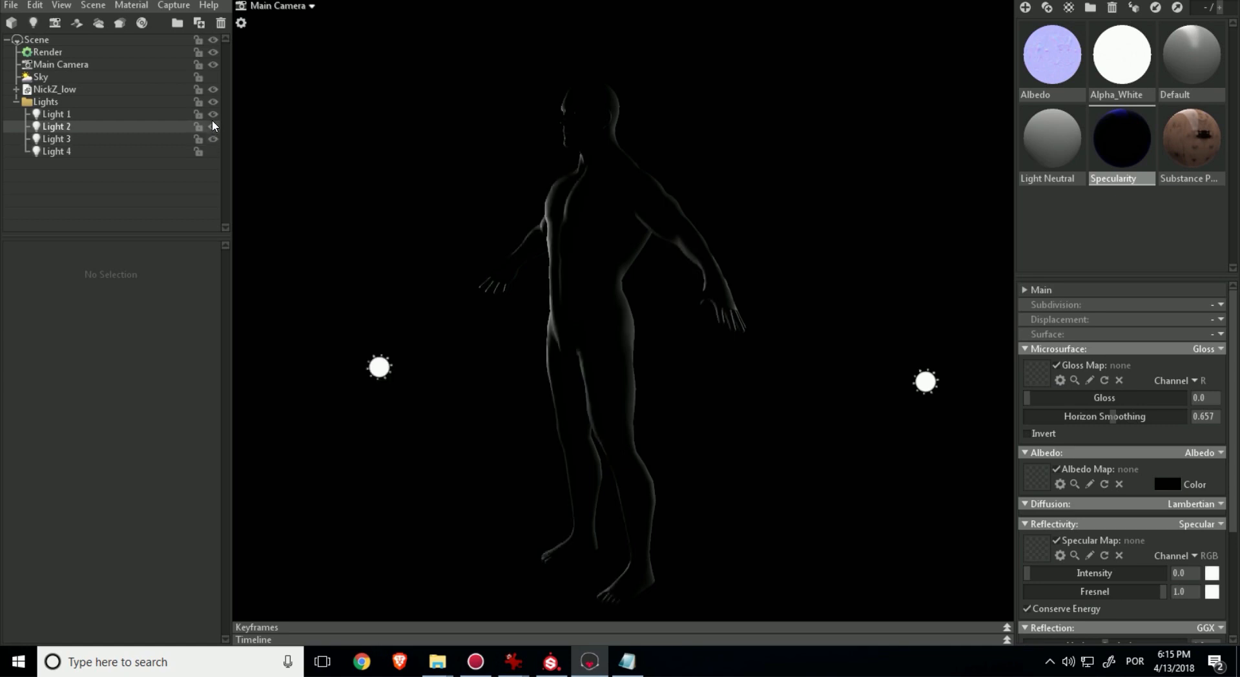
Hide Light 1 and keep Lights 2, 3 and 4 shown, toggling Lights 2 and 3 to check each one's contribution
{"action": "left_click", "coordinate": [213, 126]}
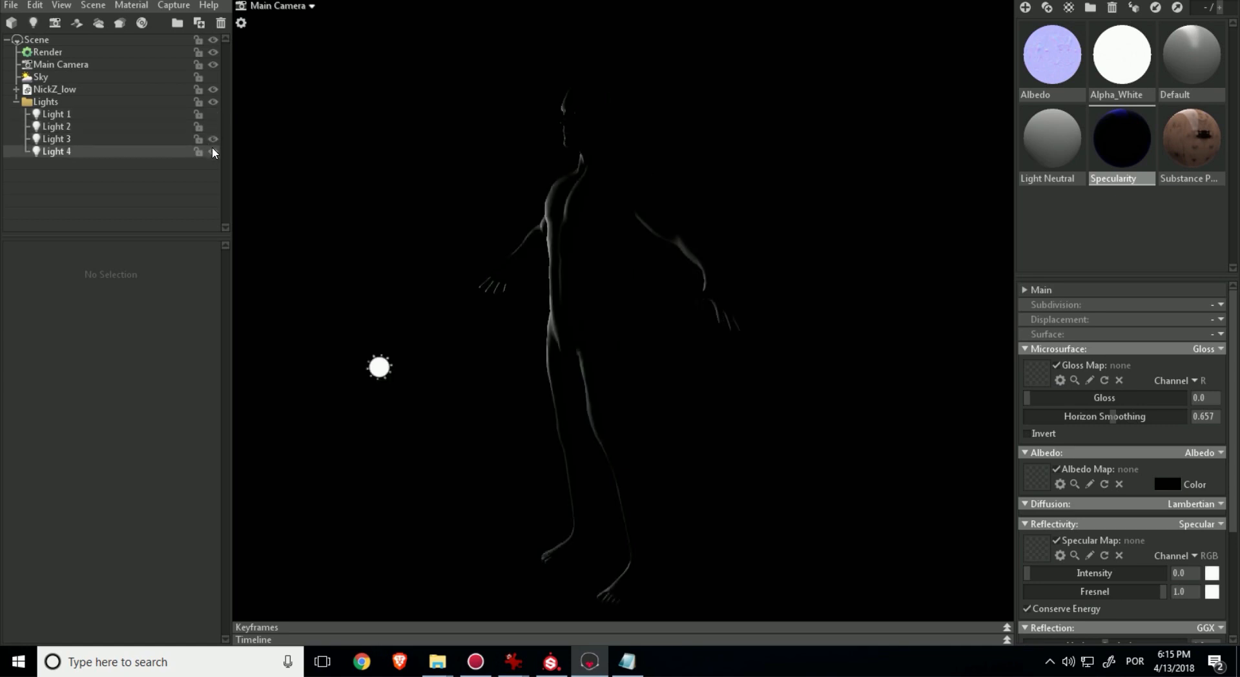
{"action": "left_click", "coordinate": [213, 139]}
{"action": "left_click", "coordinate": [213, 139]}
{"action": "left_click", "coordinate": [213, 126]}
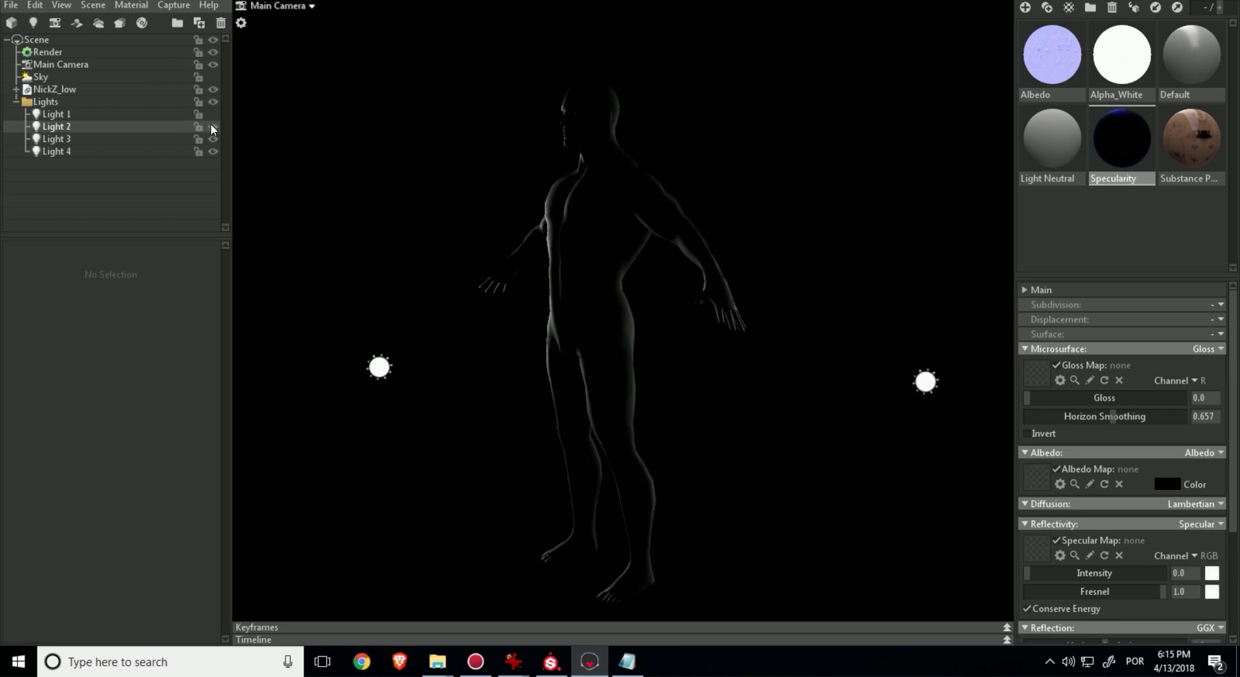
{"action": "left_click", "coordinate": [214, 139]}
{"action": "left_click", "coordinate": [213, 139]}
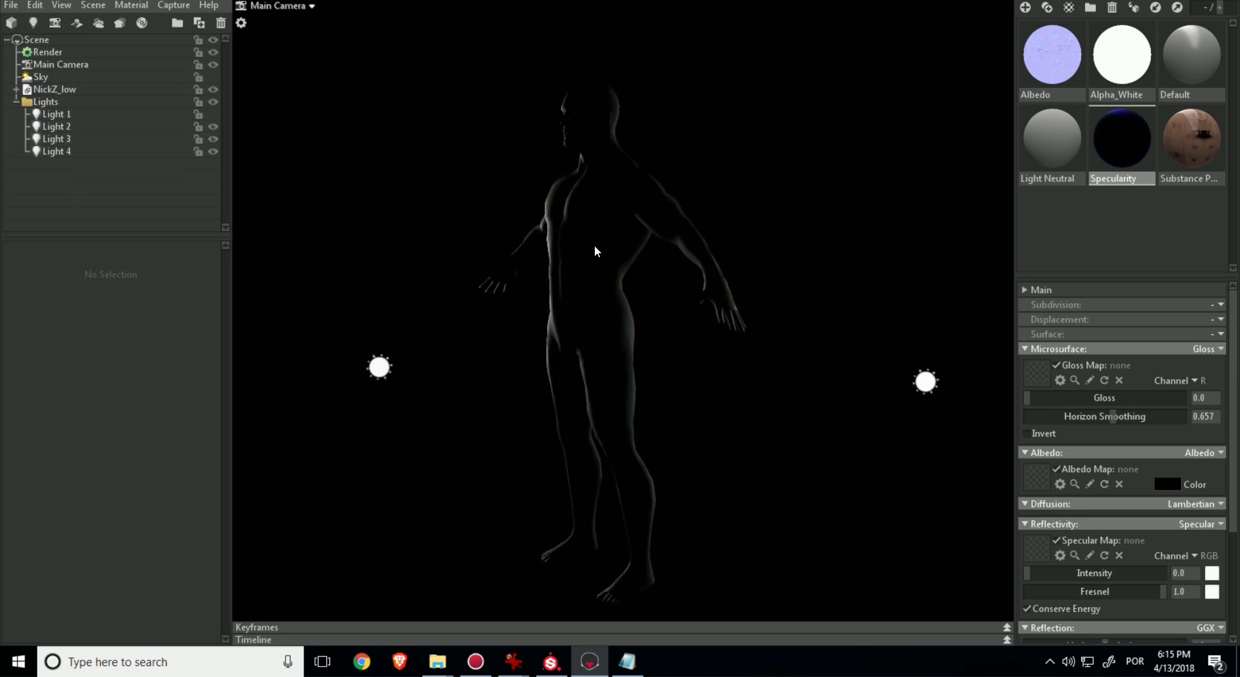
Review Light 4's transform, light, shape, spot and gel settings
{"action": "left_click", "coordinate": [114, 152]}
{"action": "scroll", "coordinate": [226, 286], "scroll_direction": "down", "scroll_amount": 1}
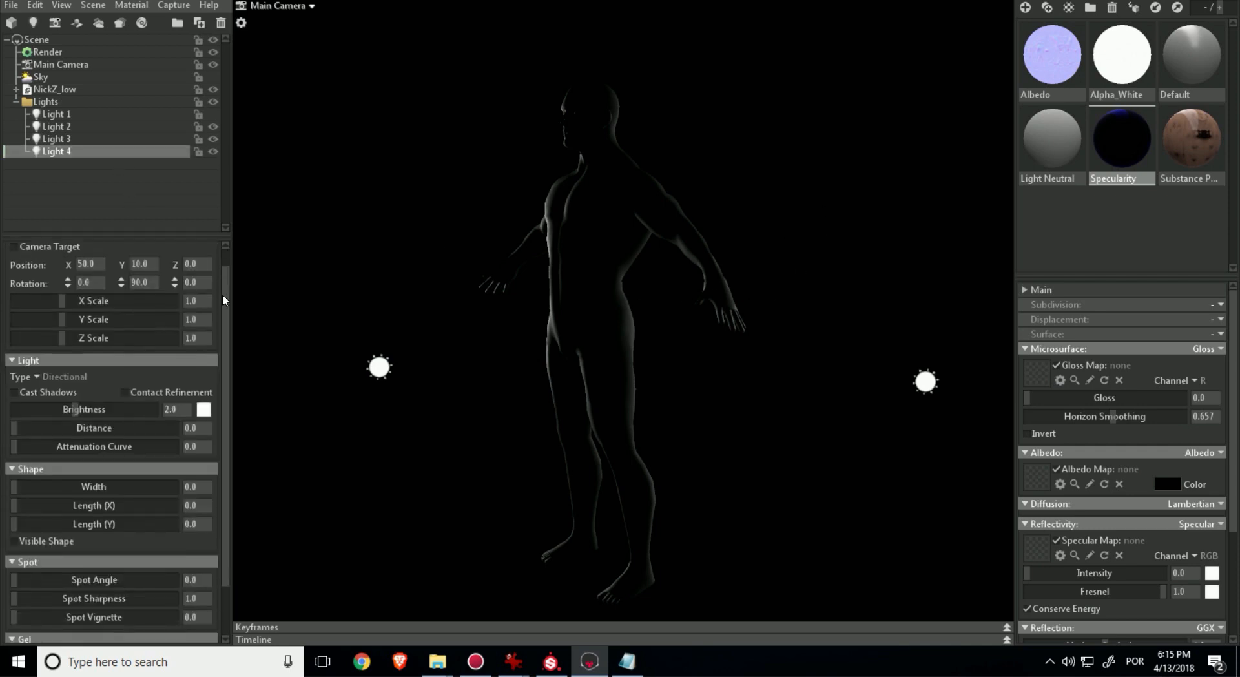
{"action": "scroll", "coordinate": [220, 310], "scroll_direction": "down", "scroll_amount": 1}
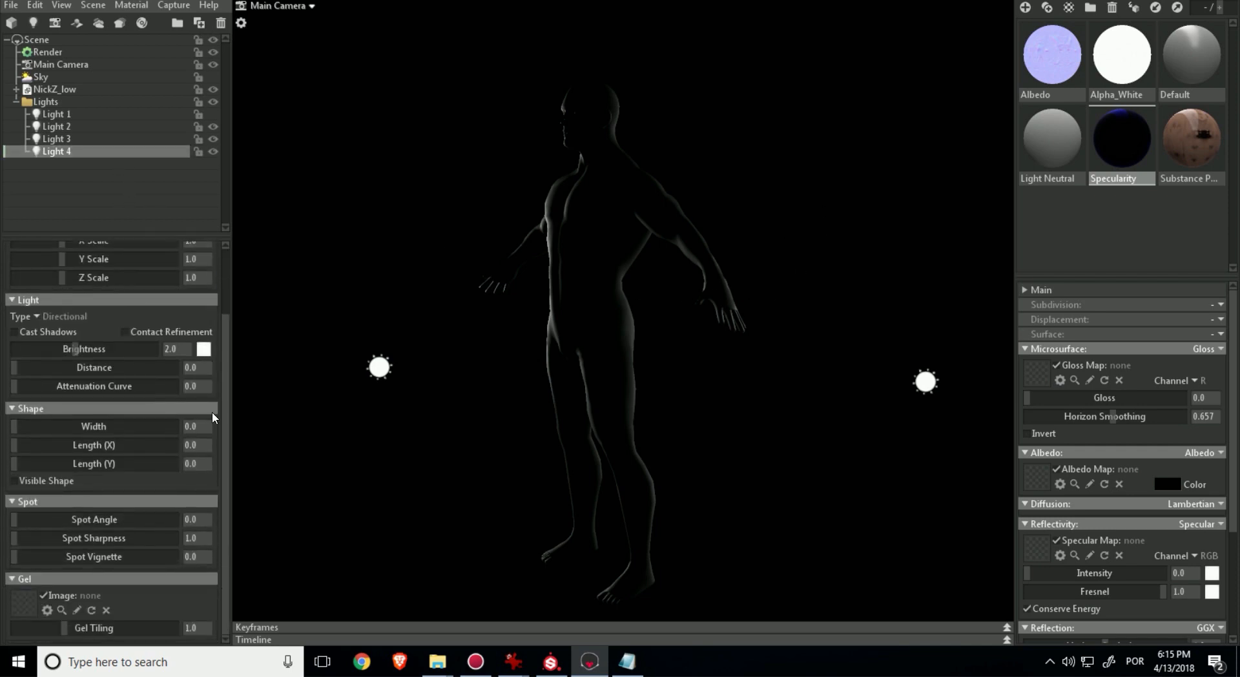
{"action": "scroll", "coordinate": [218, 284], "scroll_direction": "up", "scroll_amount": 2}
Remove the Normals surface option from the Light Neutral material and apply the material to NickZ_low
{"action": "left_click", "coordinate": [1085, 234]}
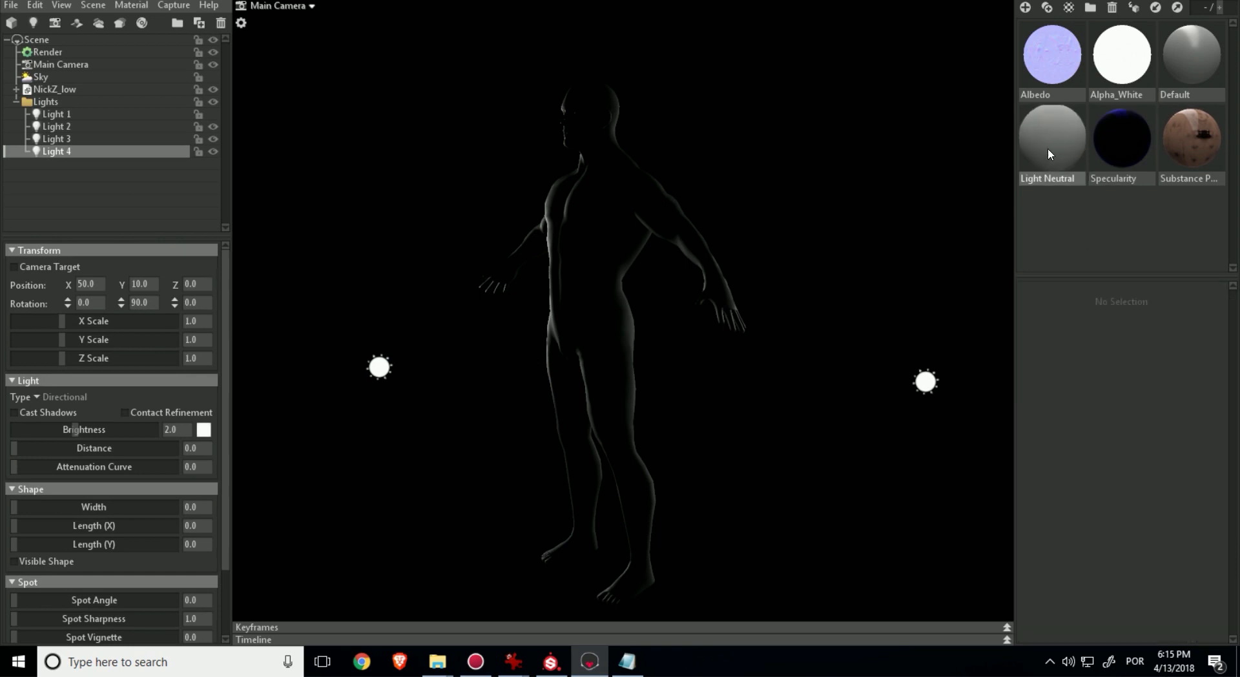
{"action": "left_click", "coordinate": [1048, 147]}
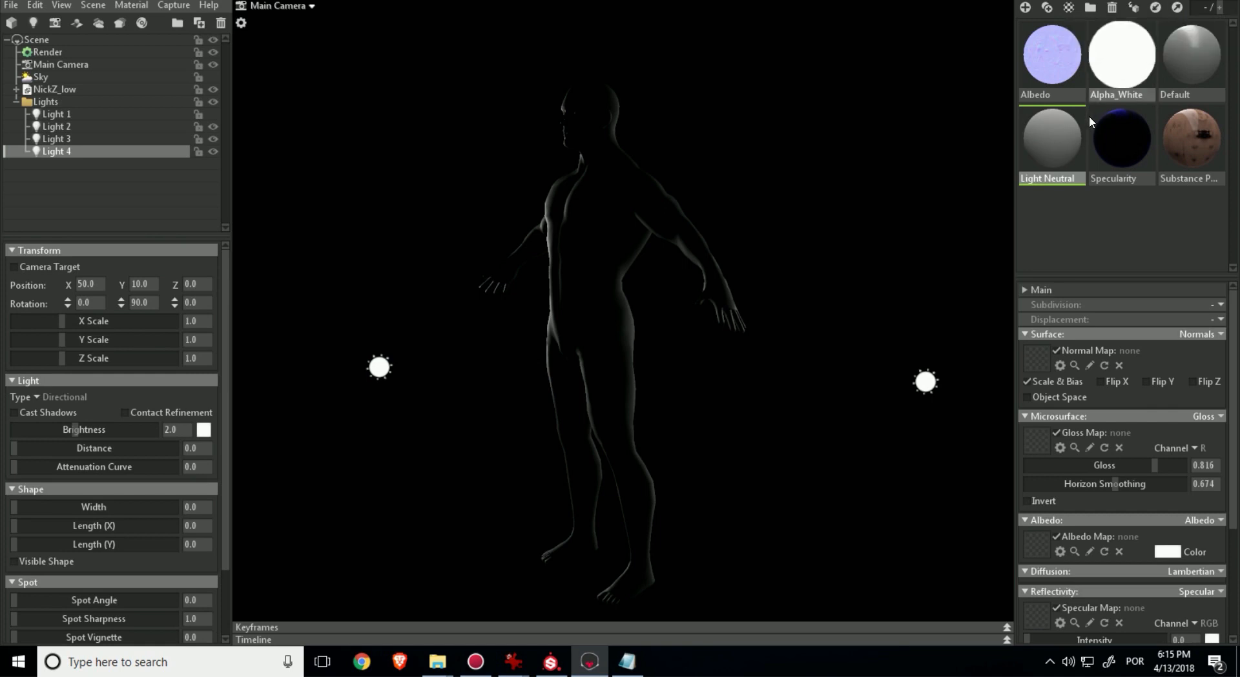
{"action": "mouse_move", "coordinate": [1234, 343]}
{"action": "left_mouse_down"}
{"action": "mouse_move", "coordinate": [1220, 389]}
{"action": "mouse_move", "coordinate": [1213, 326]}
{"action": "mouse_move", "coordinate": [1234, 367]}
{"action": "mouse_move", "coordinate": [1215, 447]}
{"action": "mouse_move", "coordinate": [1213, 349]}
{"action": "left_mouse_up"}
{"action": "left_click", "coordinate": [1192, 336]}
{"action": "left_click", "coordinate": [1168, 348]}
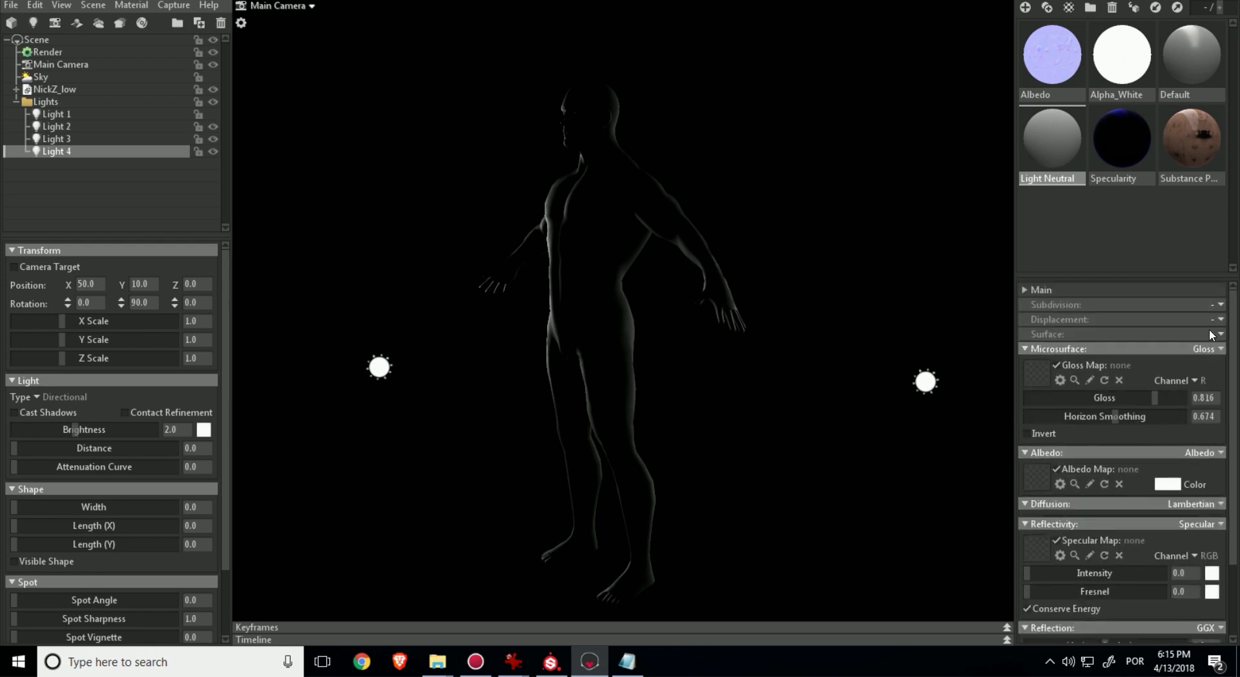
{"action": "left_click_drag", "start_coordinate": [1062, 145], "coordinate": [105, 89]}
{"action": "left_click", "coordinate": [417, 170]}
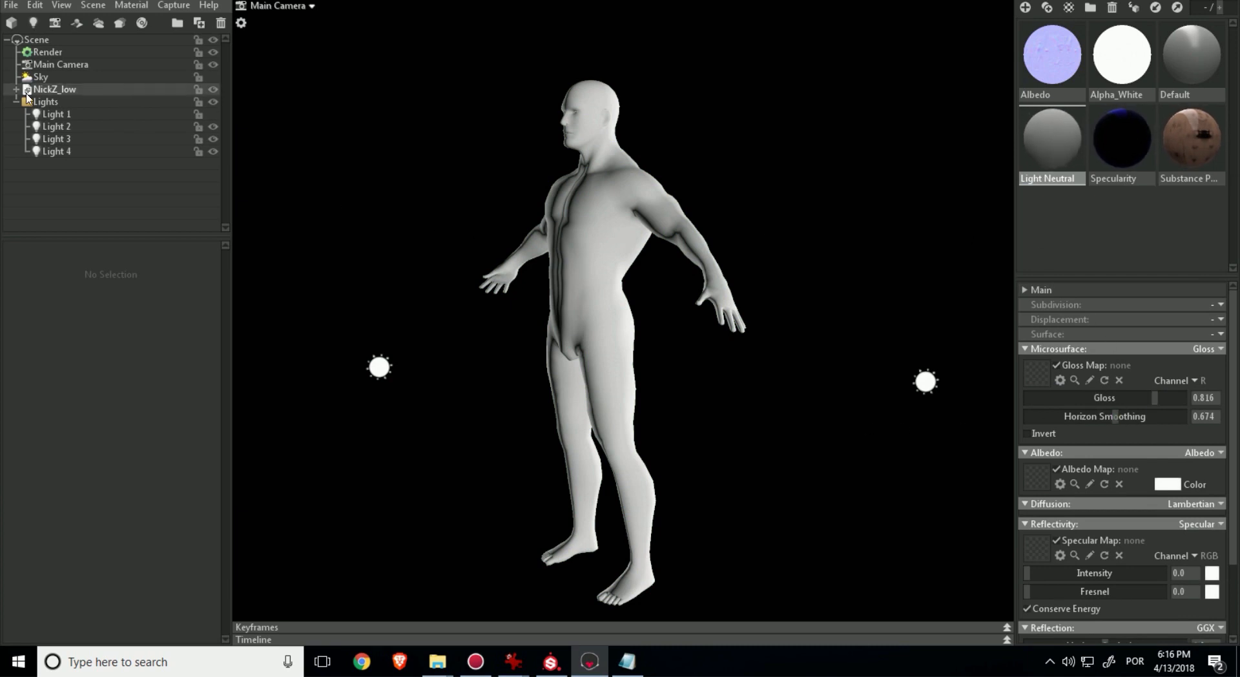
Isolate Light 2 on the neutral body by hiding Light 3 and Light 4
{"action": "left_click", "coordinate": [213, 139]}
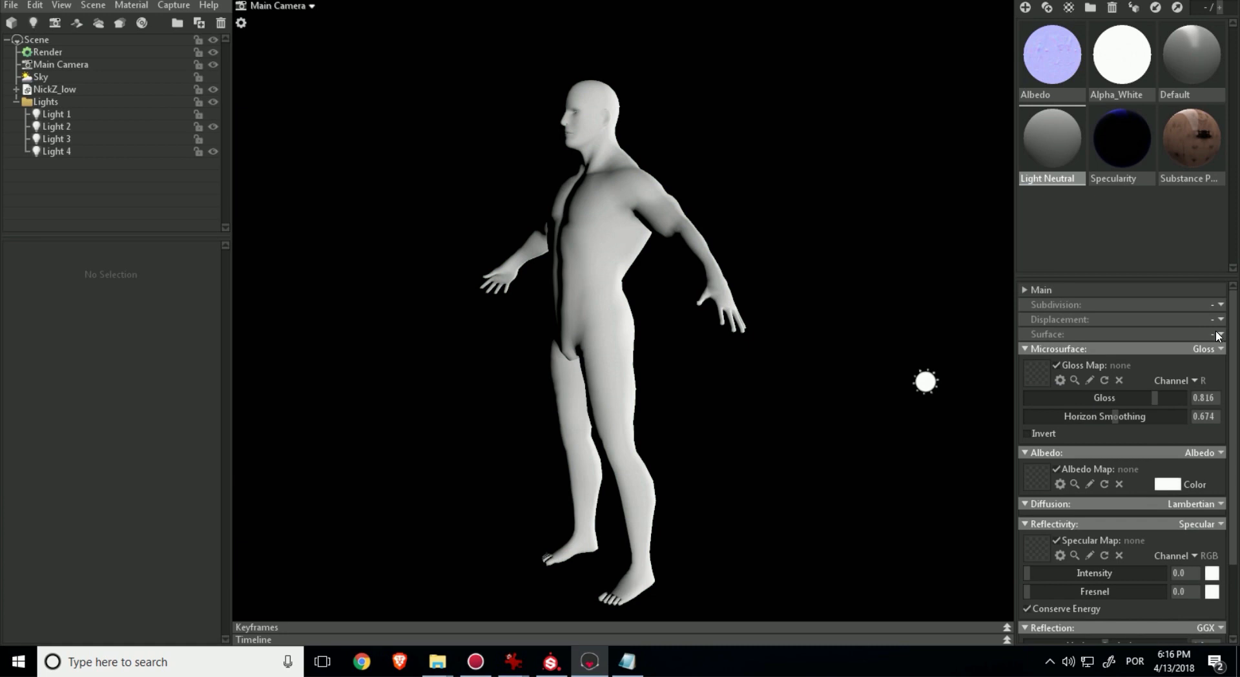
{"action": "left_click", "coordinate": [119, 141]}
{"action": "left_click", "coordinate": [119, 152]}
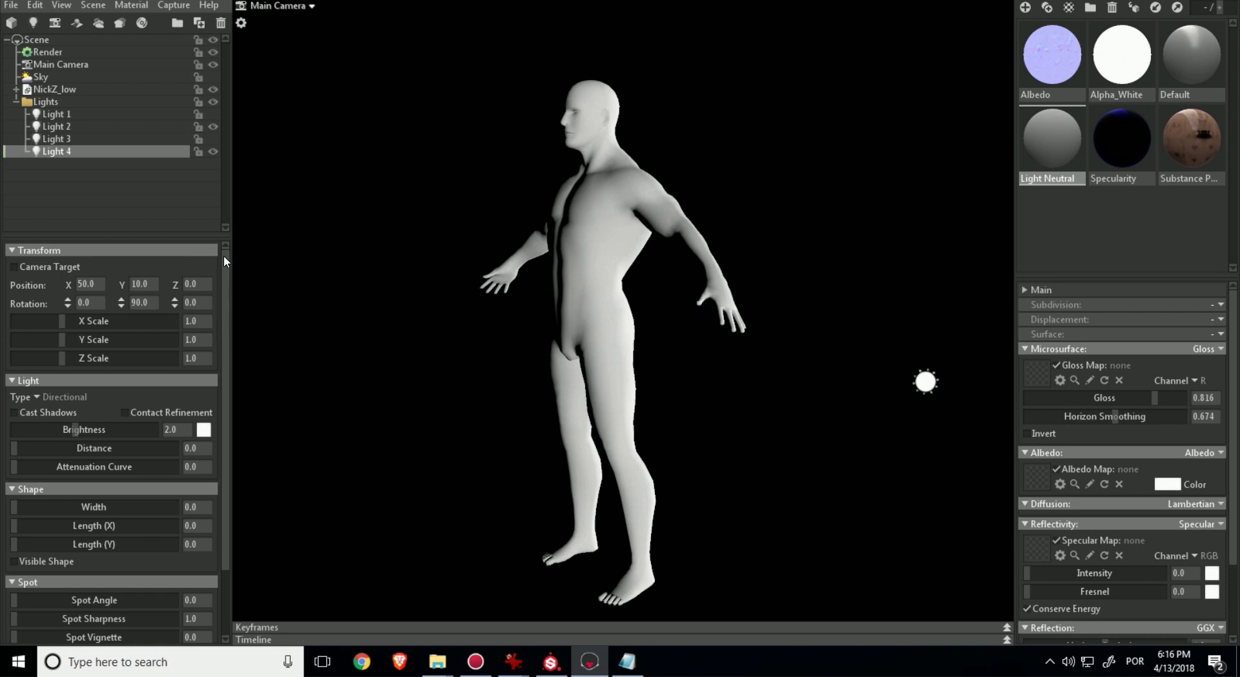
{"action": "left_click", "coordinate": [210, 151]}
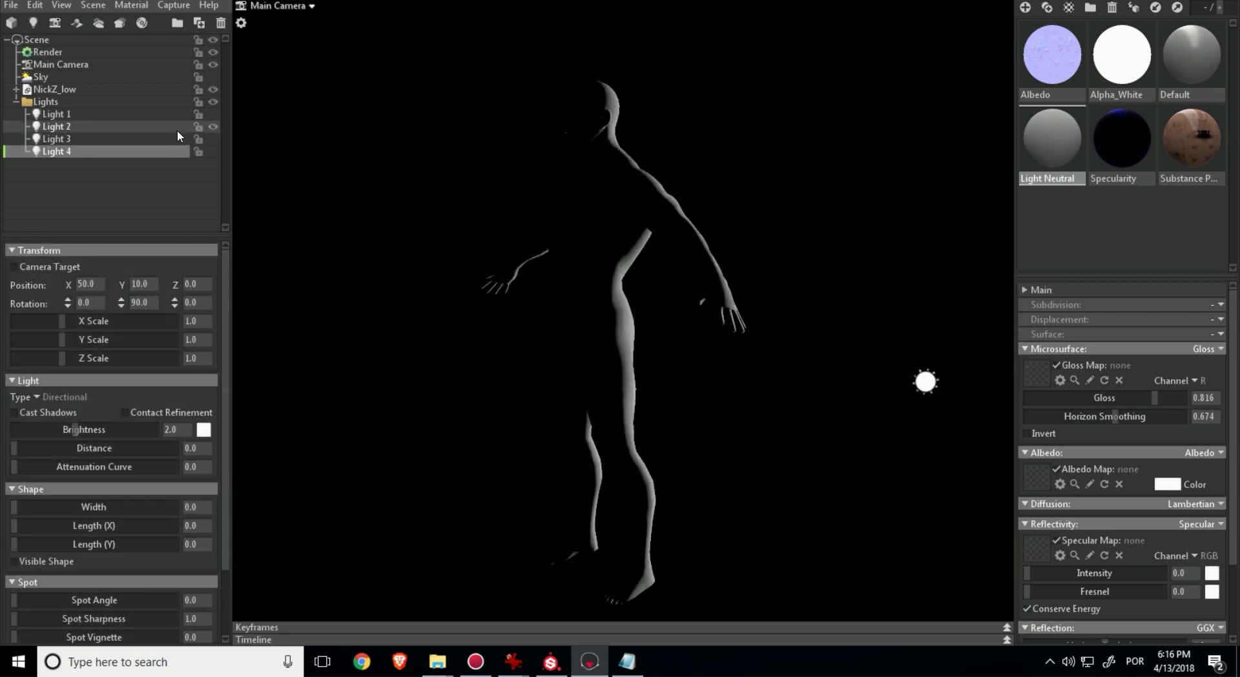
Set Light 2's brightness to 128.0 and toggle its visibility to check the lighting on the body
{"action": "left_click", "coordinate": [150, 127]}
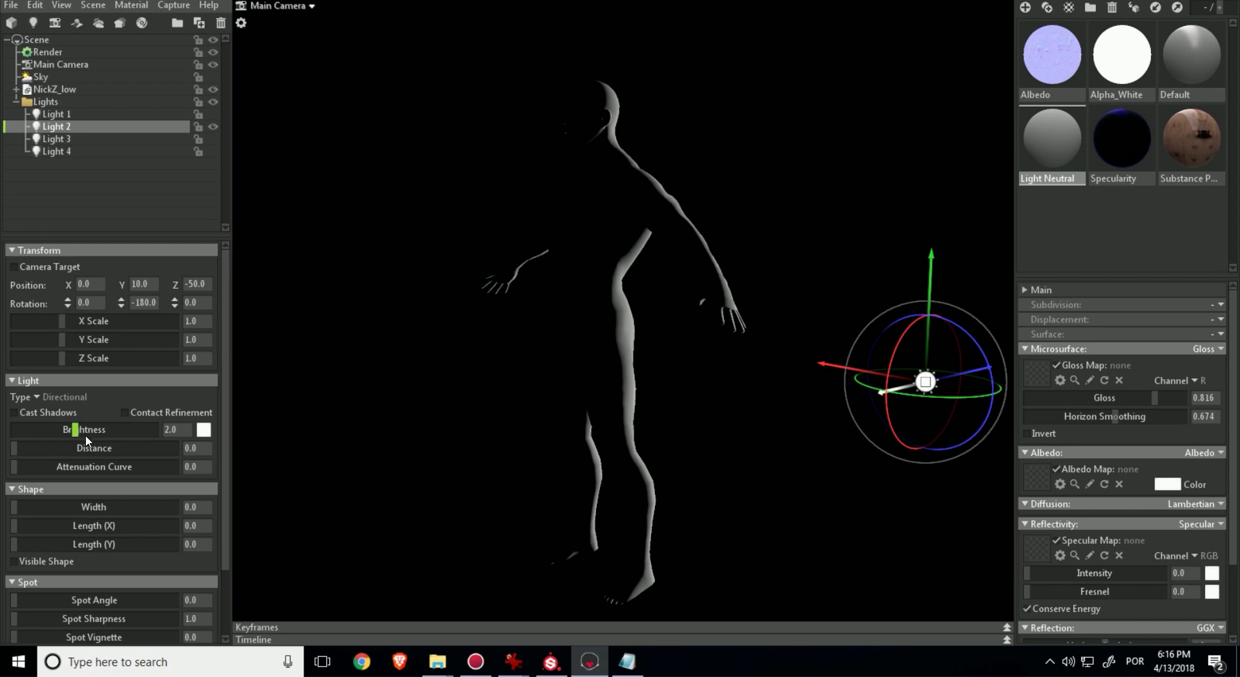
{"action": "left_click_drag", "start_coordinate": [85, 435], "coordinate": [161, 415]}
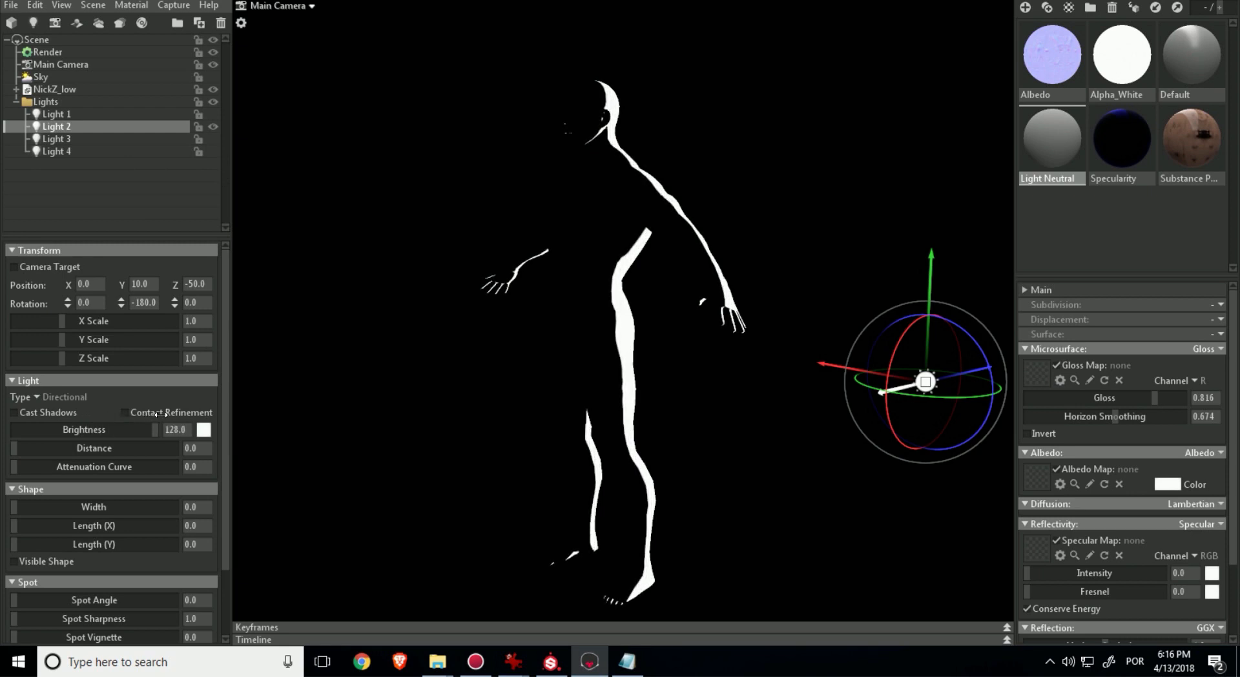
{"action": "left_click", "coordinate": [183, 4]}
{"action": "left_click", "coordinate": [214, 124]}
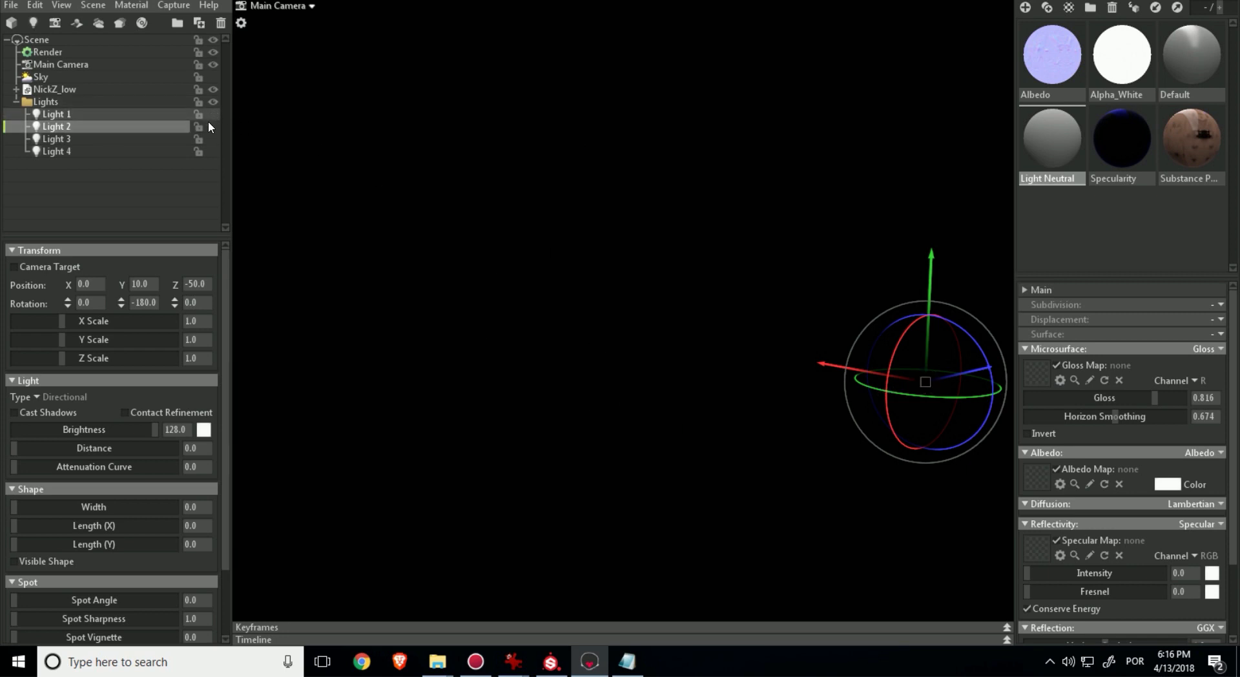
{"action": "left_click", "coordinate": [209, 124]}
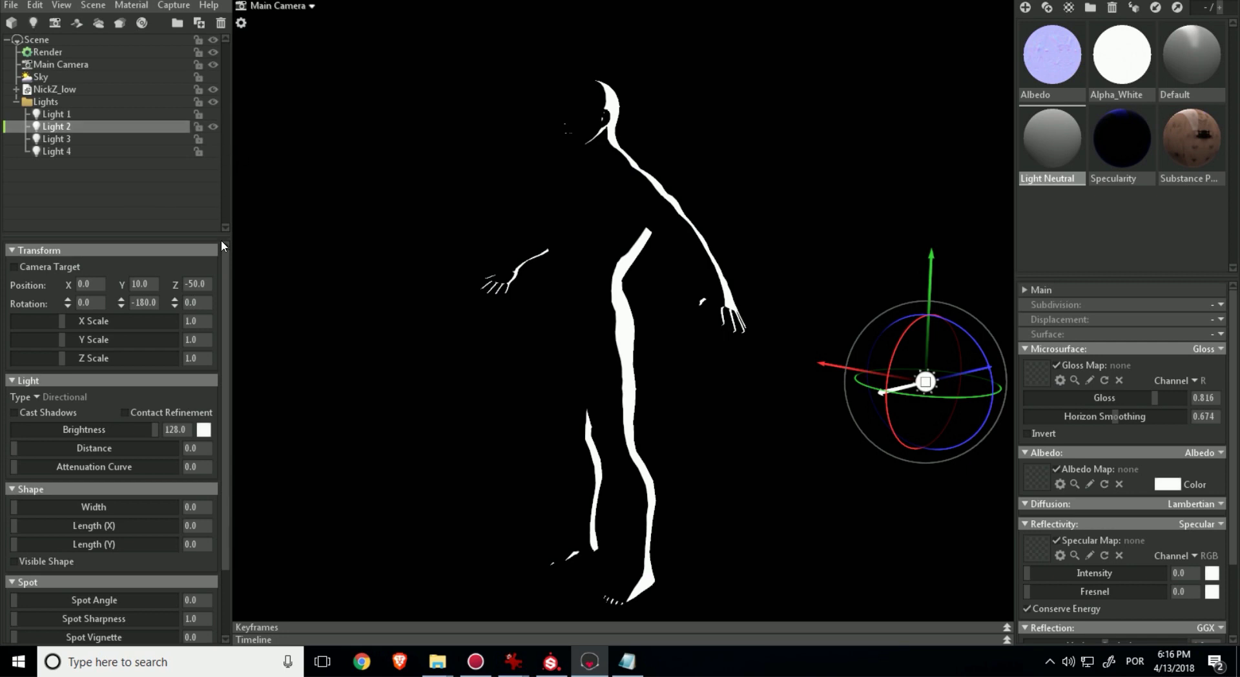
Set Light 2's brightness to 0.42 and its color to magenta (ff00bf)
{"action": "left_click_drag", "start_coordinate": [154, 430], "coordinate": [58, 429]}
{"action": "left_click", "coordinate": [203, 429]}
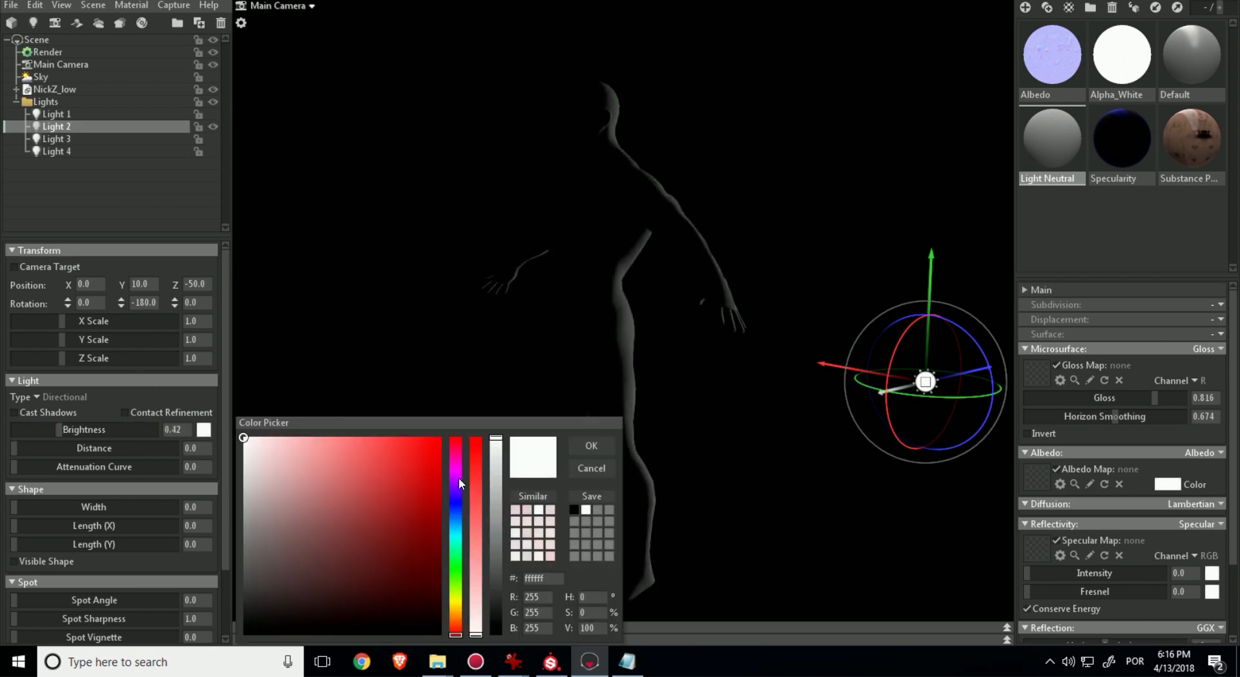
{"action": "left_click", "coordinate": [458, 461]}
{"action": "left_click_drag", "start_coordinate": [426, 443], "coordinate": [456, 420]}
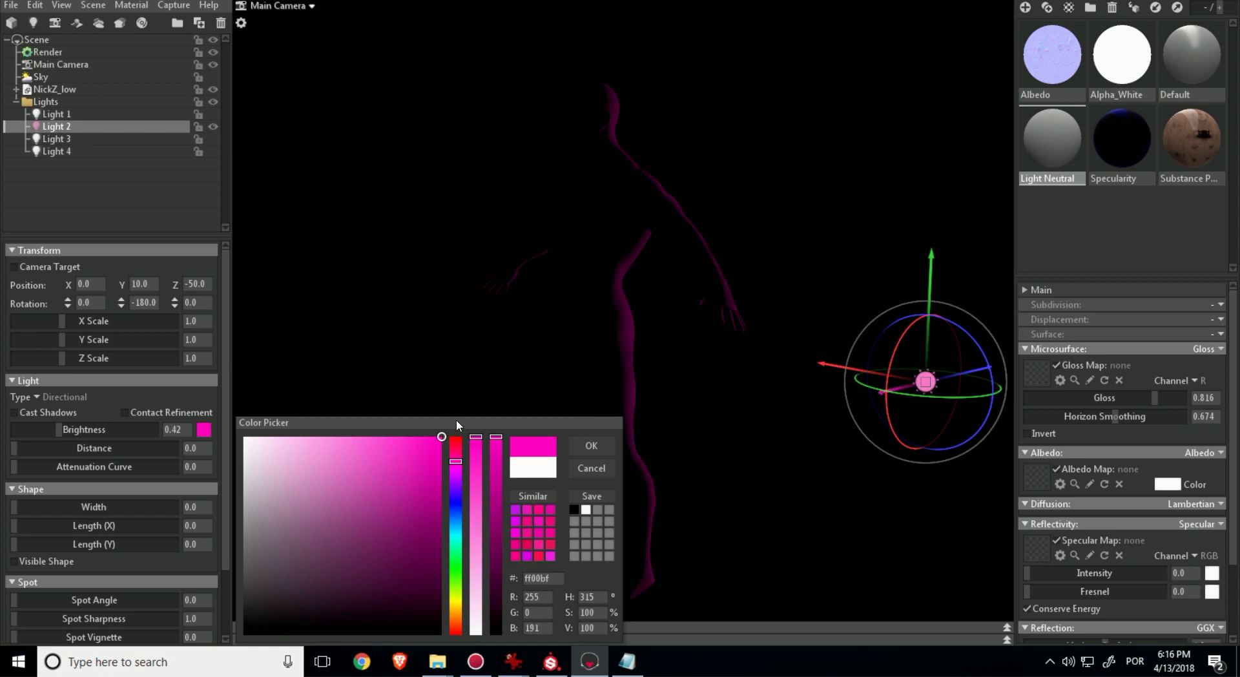
{"action": "left_click", "coordinate": [592, 445]}
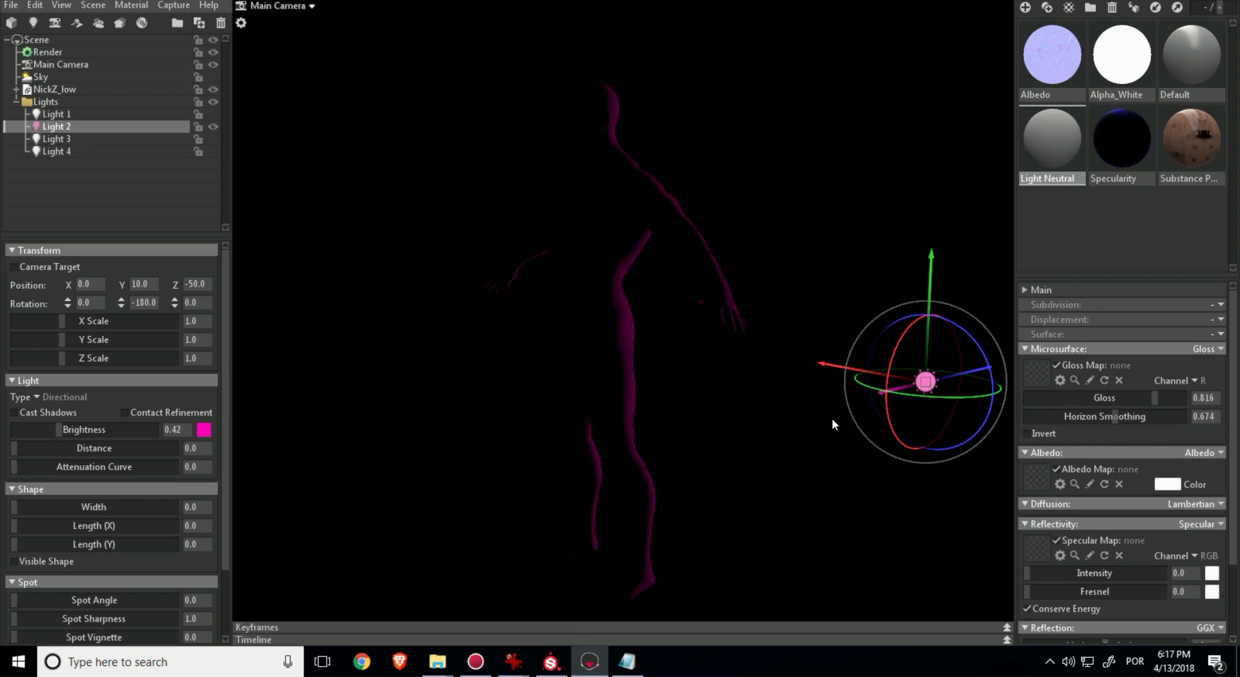
Try moving Light 2 closer to the body, and undo the move
{"action": "left_click_drag", "start_coordinate": [926, 381], "coordinate": [815, 417]}
{"action": "key", "text": "ctrl+z"}
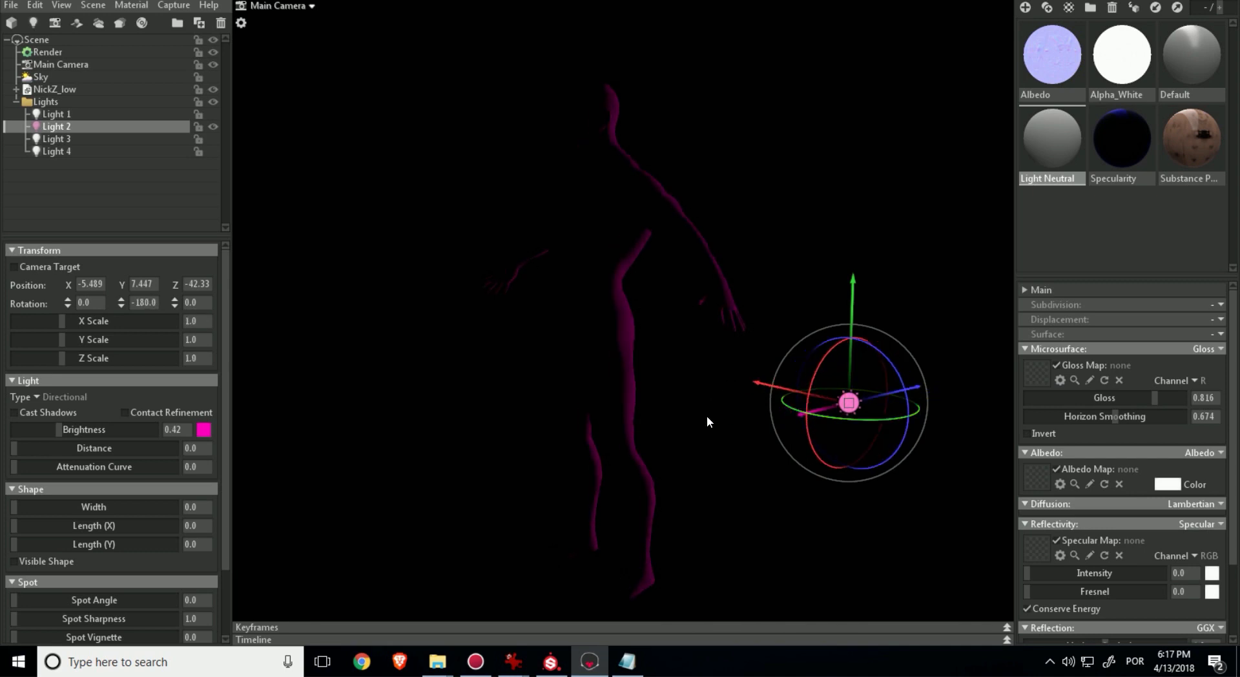
{"action": "key", "text": "ctrl+z"}
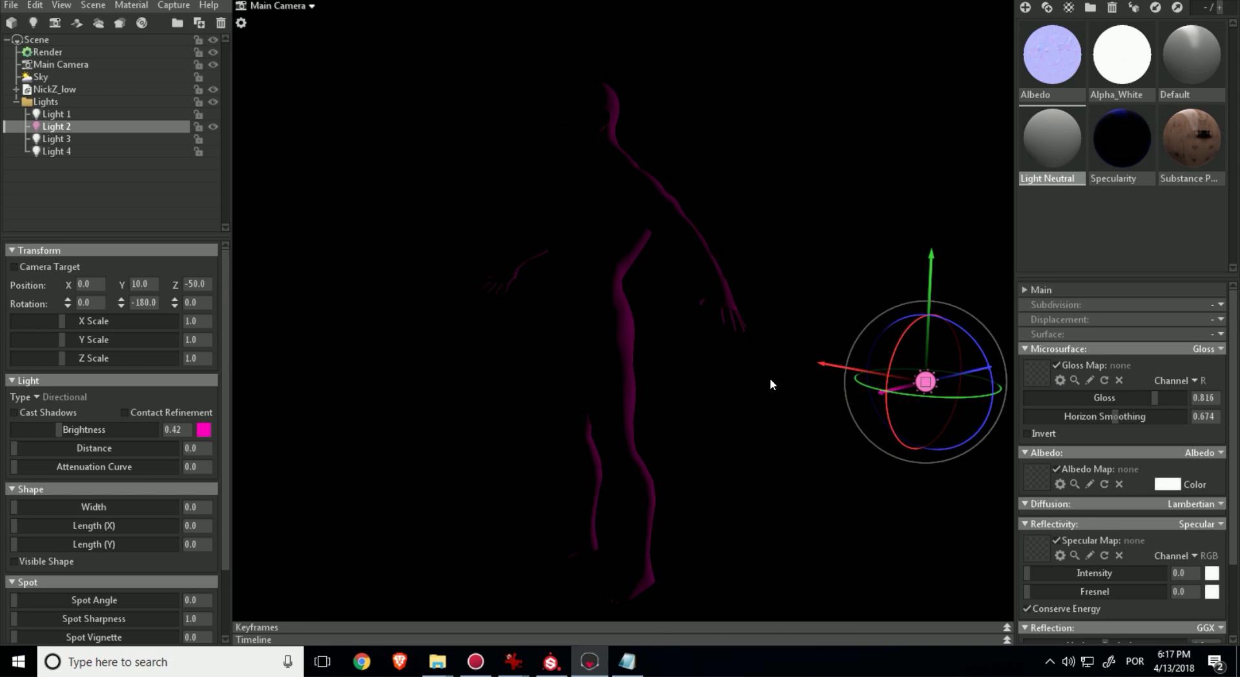
Hide Light 2, set its brightness to 2 and its color to white (ffffff)
{"action": "left_click", "coordinate": [213, 127]}
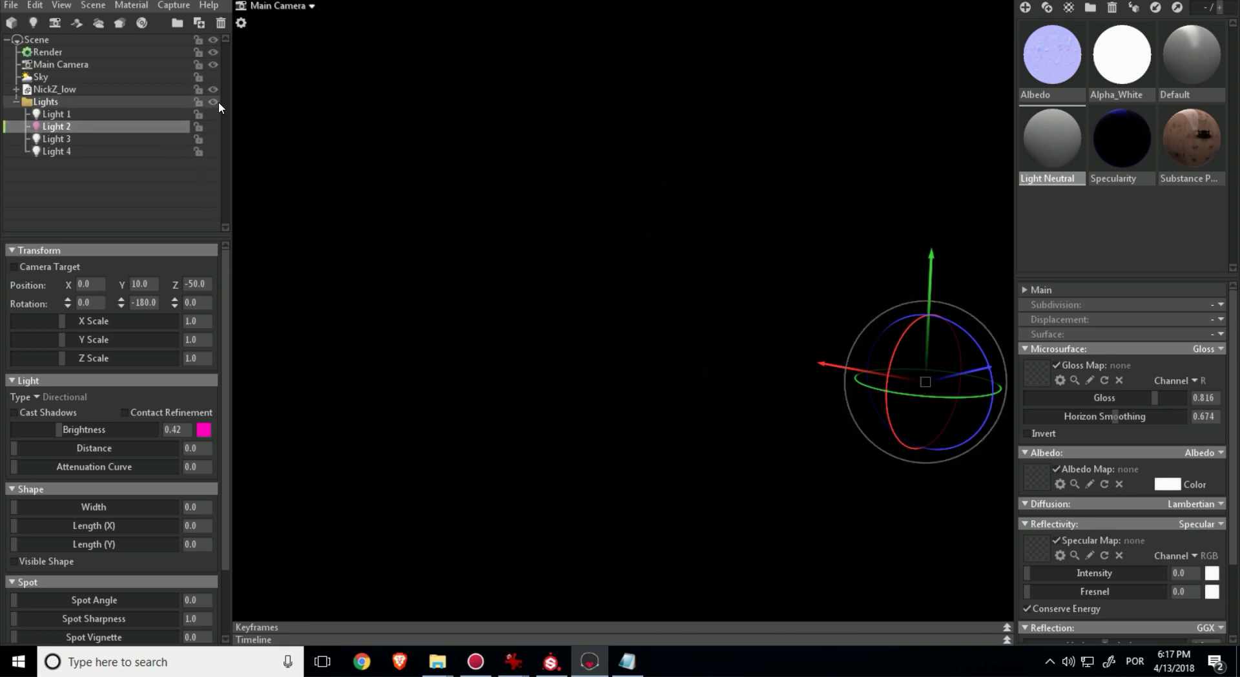
{"action": "left_click", "coordinate": [203, 429]}
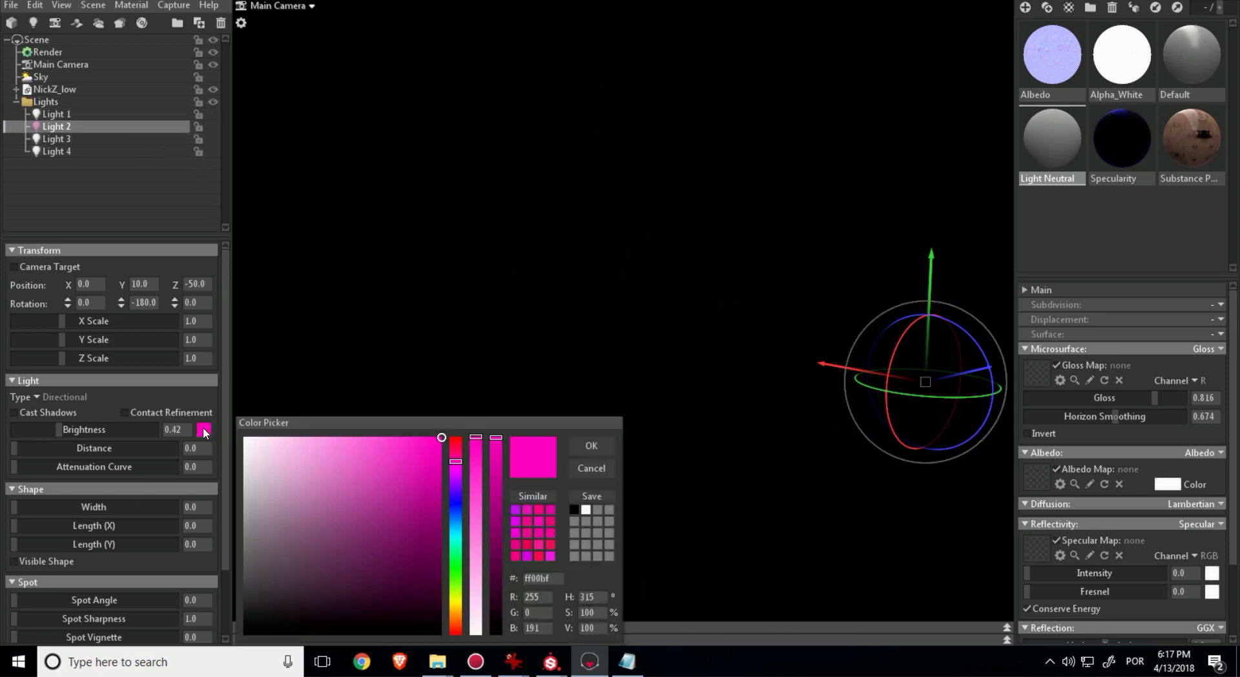
{"action": "double_click", "coordinate": [180, 429]}
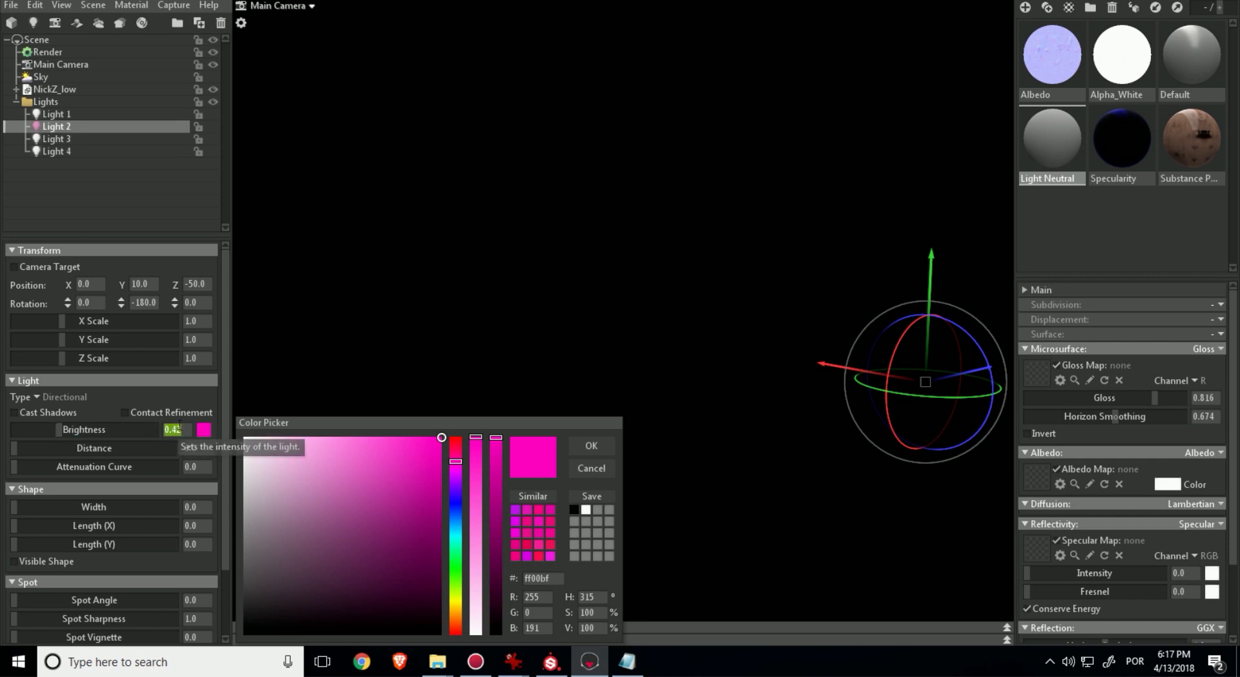
{"action": "type", "text": "2"}
{"action": "key", "text": "Return"}
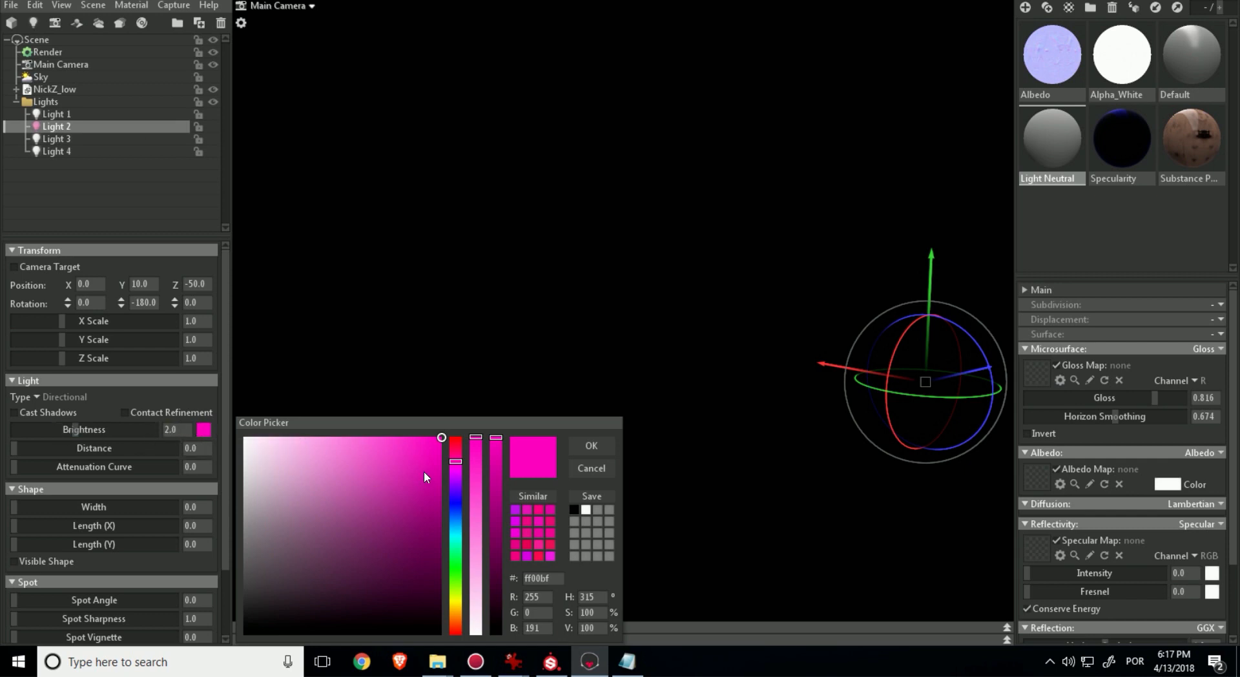
{"action": "left_click", "coordinate": [585, 509]}
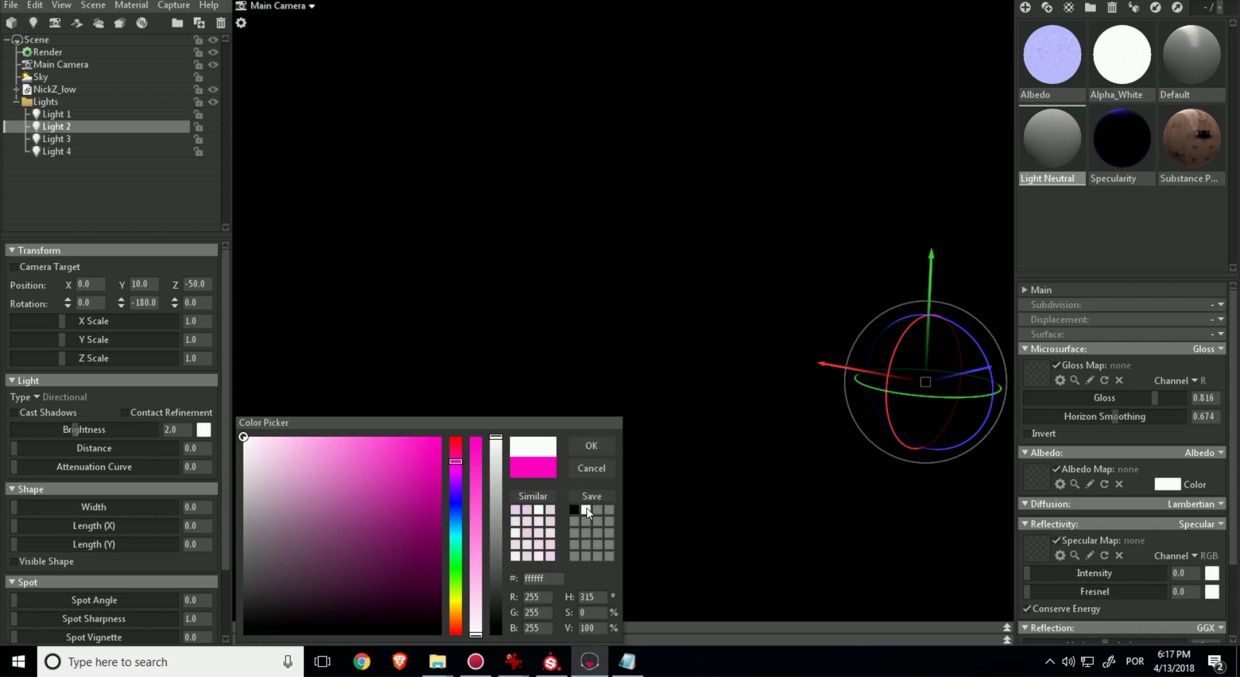
{"action": "left_click", "coordinate": [592, 445]}
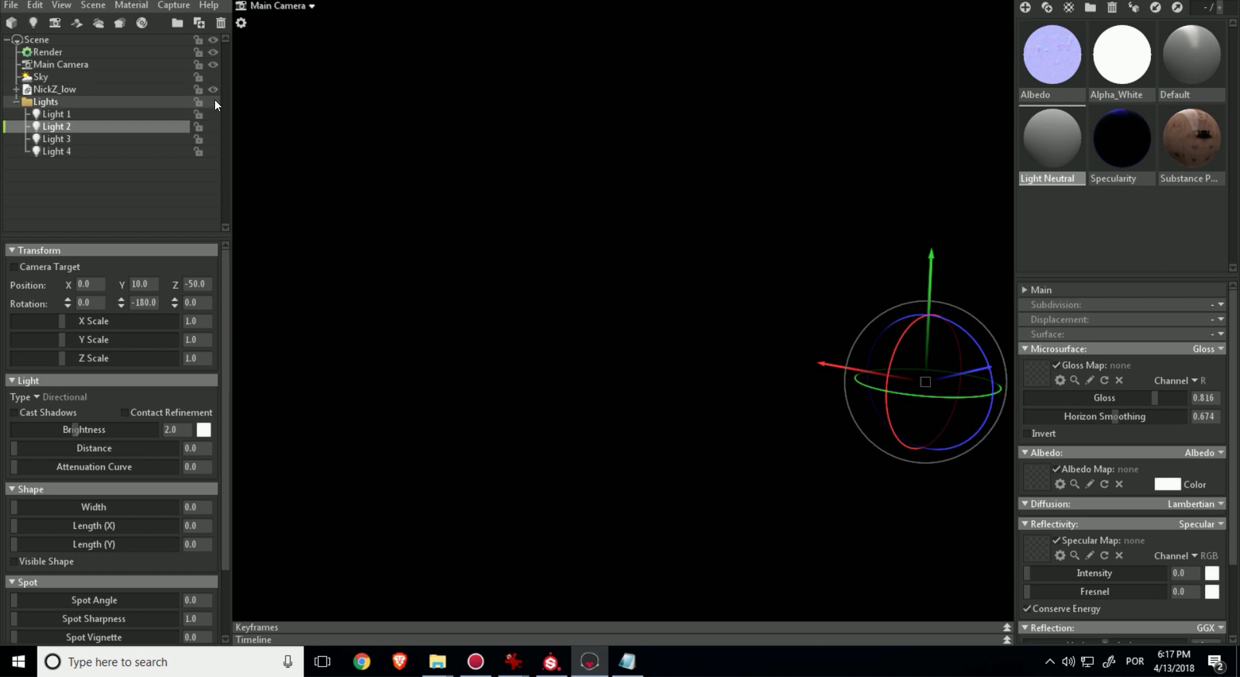
Hide and collapse the Lights group, and show the Sky again
{"action": "left_click", "coordinate": [16, 102]}
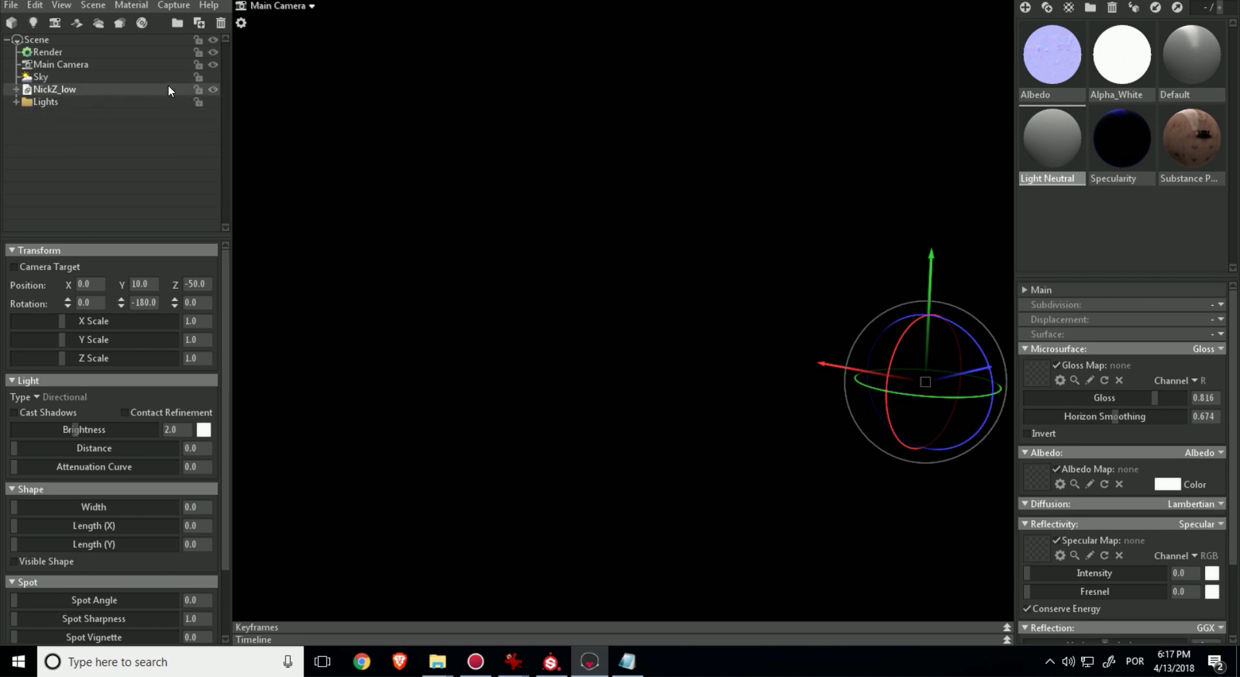
{"action": "left_click", "coordinate": [209, 76]}
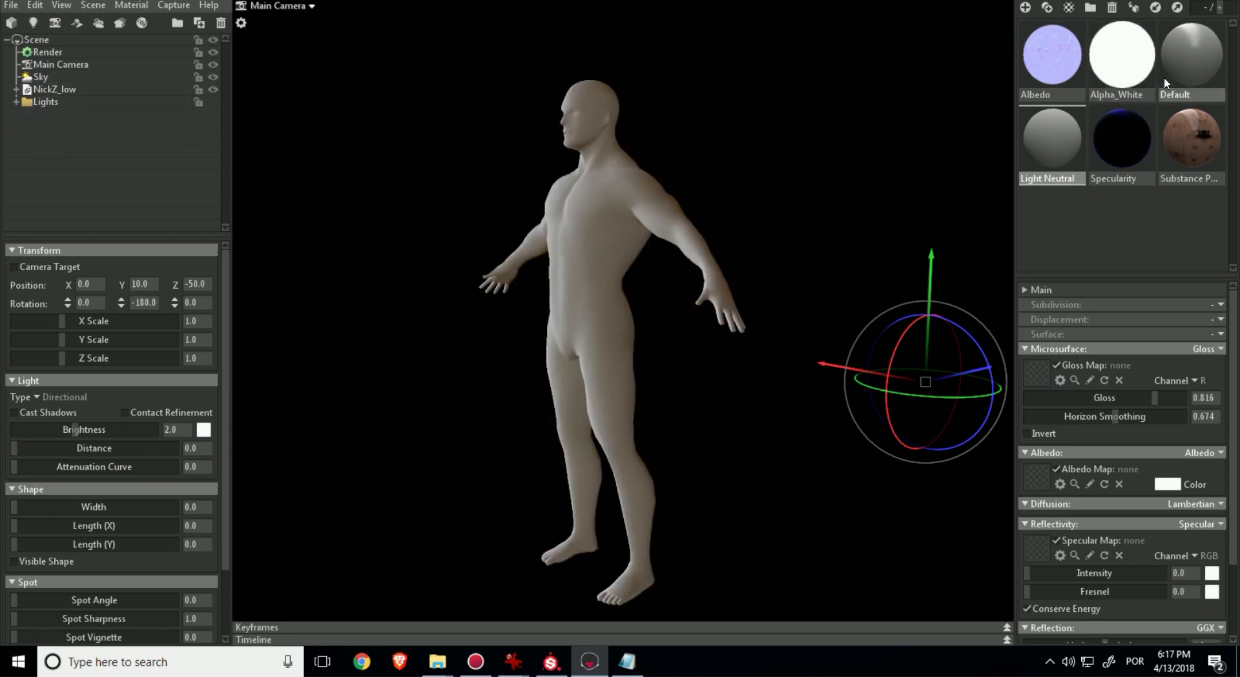
Apply the Substance P... material to the NickZ_low body model
{"action": "left_click_drag", "start_coordinate": [1185, 139], "coordinate": [65, 90]}
{"action": "left_click", "coordinate": [442, 137]}
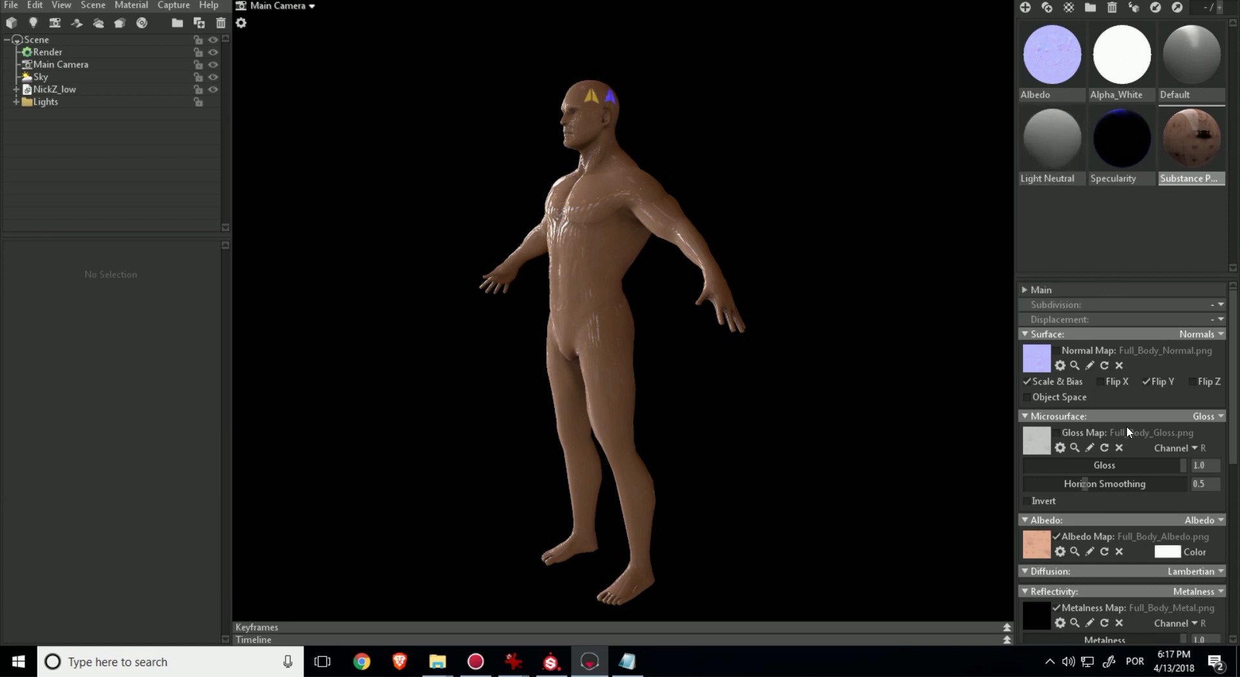
Examine the Substance P... material's gloss, albedo, metalness, occlusion and emissive settings
{"action": "scroll", "coordinate": [1127, 428], "scroll_direction": "down", "scroll_amount": 3}
{"action": "mouse_move", "coordinate": [1180, 529]}
{"action": "left_mouse_down"}
{"action": "mouse_move", "coordinate": [1011, 538]}
{"action": "mouse_move", "coordinate": [1205, 527]}
{"action": "left_mouse_up"}
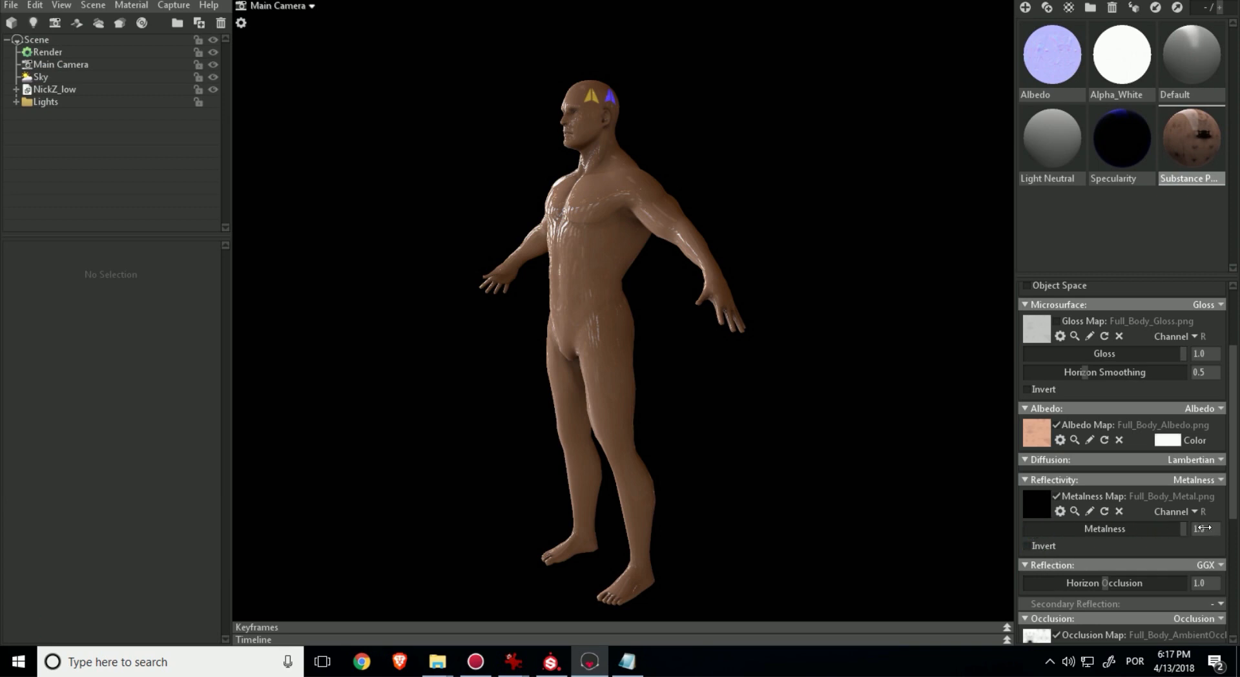
{"action": "scroll", "coordinate": [1193, 506], "scroll_direction": "down", "scroll_amount": 2}
{"action": "scroll", "coordinate": [1192, 506], "scroll_direction": "up", "scroll_amount": 3}
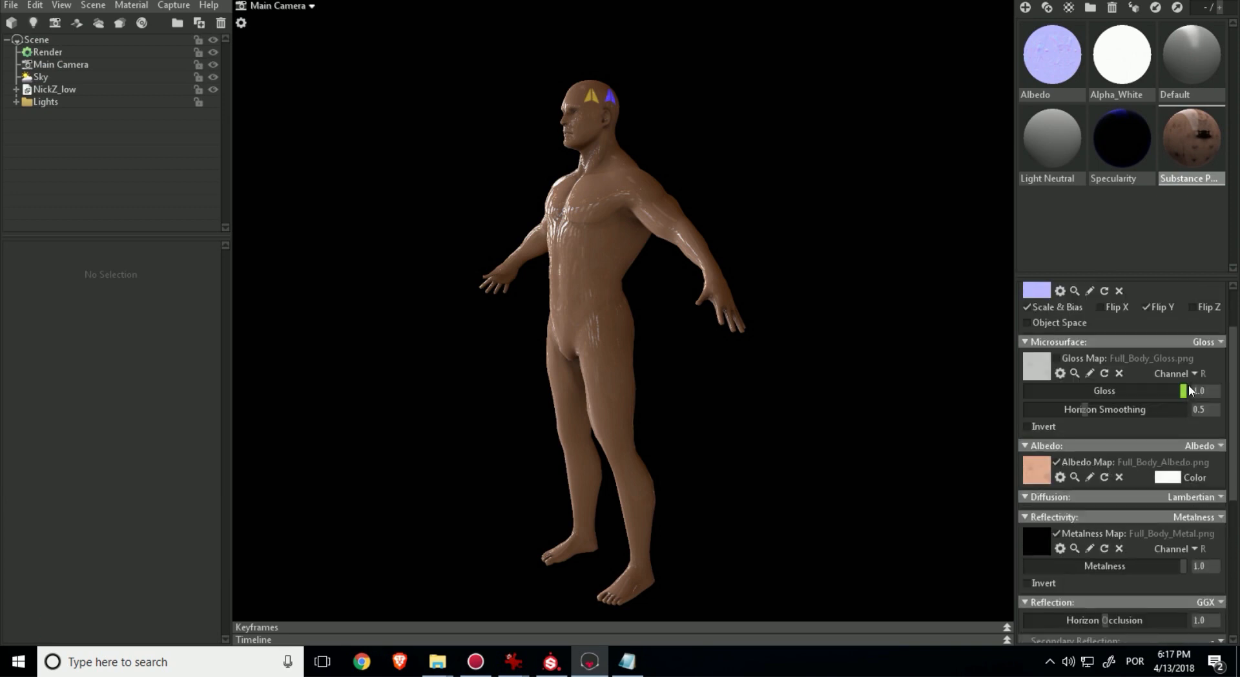
{"action": "mouse_move", "coordinate": [1184, 392]}
{"action": "left_mouse_down"}
{"action": "mouse_move", "coordinate": [1103, 391]}
{"action": "mouse_move", "coordinate": [1193, 392]}
{"action": "left_mouse_up"}
{"action": "scroll", "coordinate": [1193, 388], "scroll_direction": "up", "scroll_amount": 2}
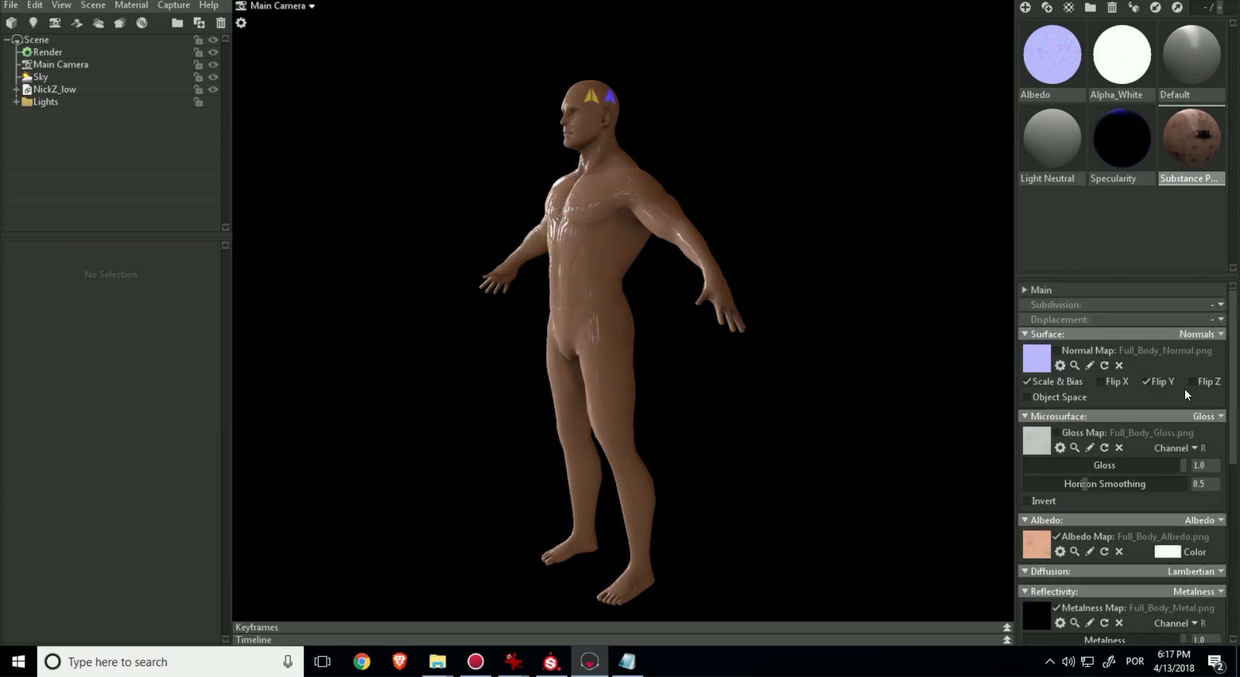
{"action": "scroll", "coordinate": [1153, 416], "scroll_direction": "down", "scroll_amount": 3}
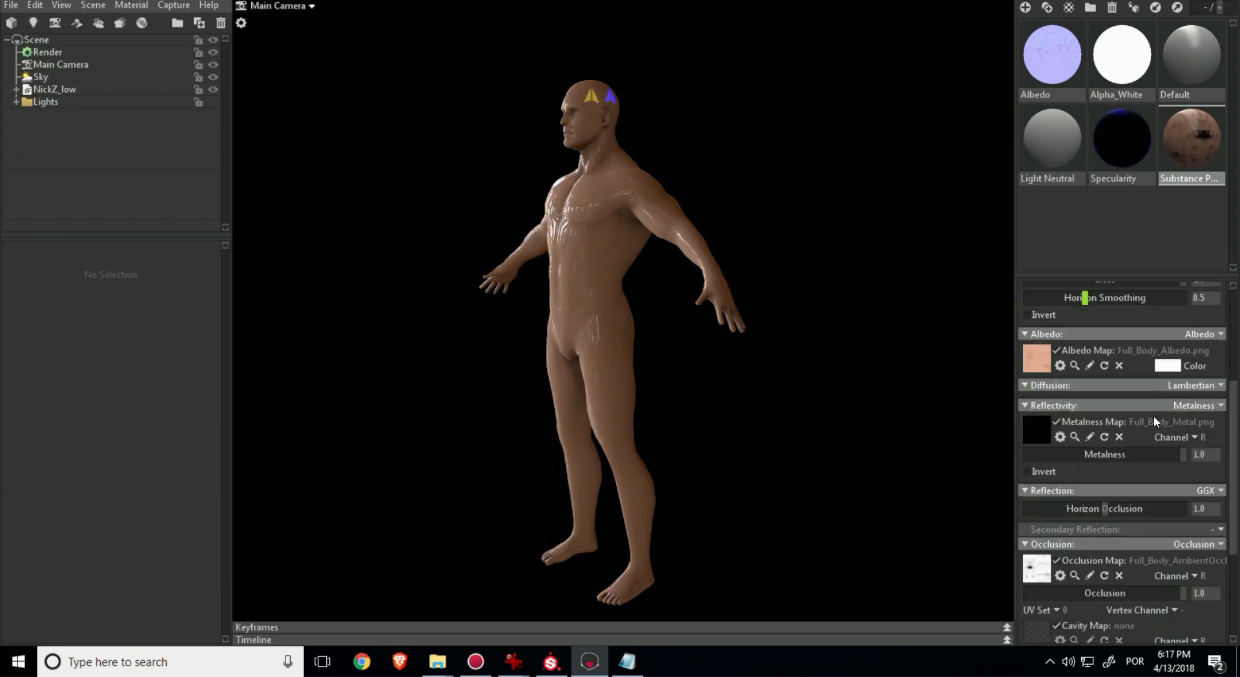
{"action": "scroll", "coordinate": [1163, 456], "scroll_direction": "down", "scroll_amount": 3}
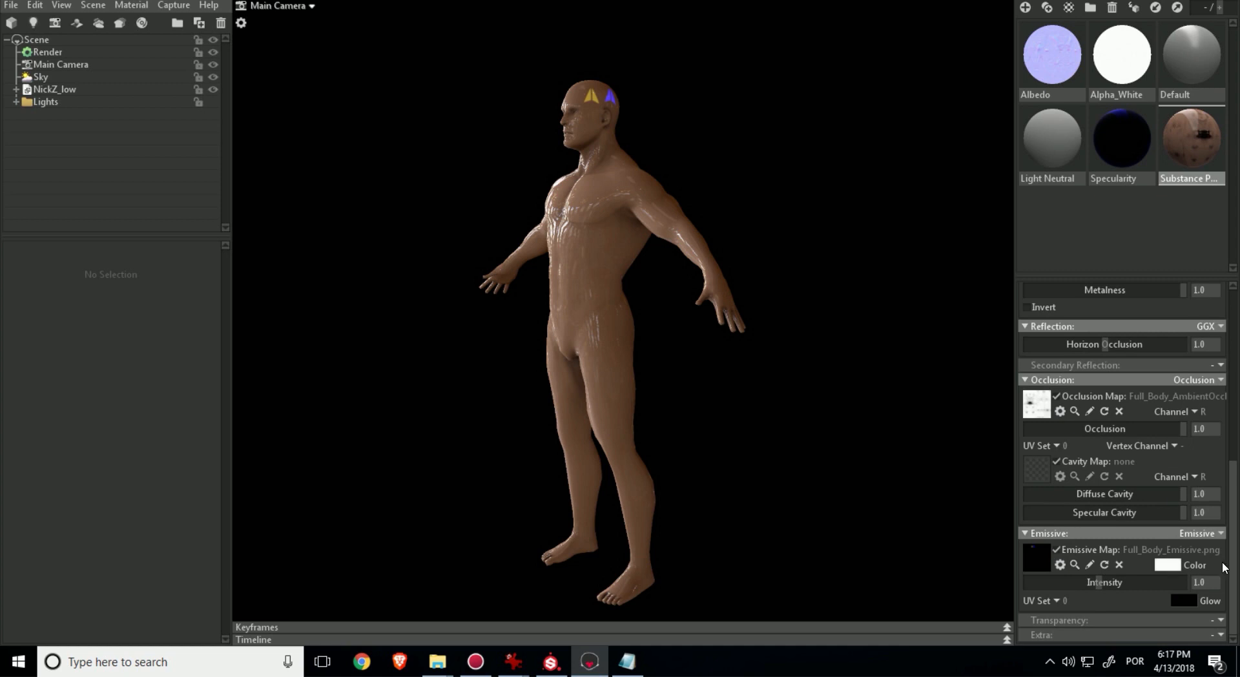
{"action": "scroll", "coordinate": [1186, 526], "scroll_direction": "up", "scroll_amount": 1}
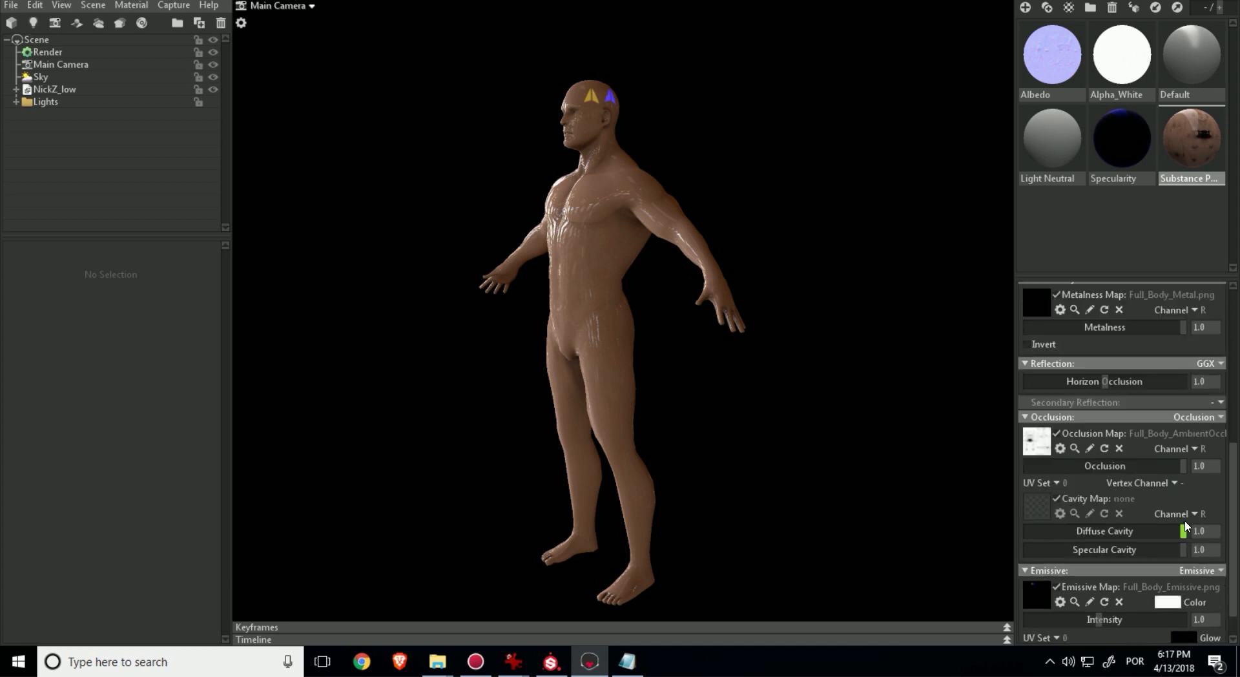
{"action": "scroll", "coordinate": [1181, 509], "scroll_direction": "up", "scroll_amount": 4}
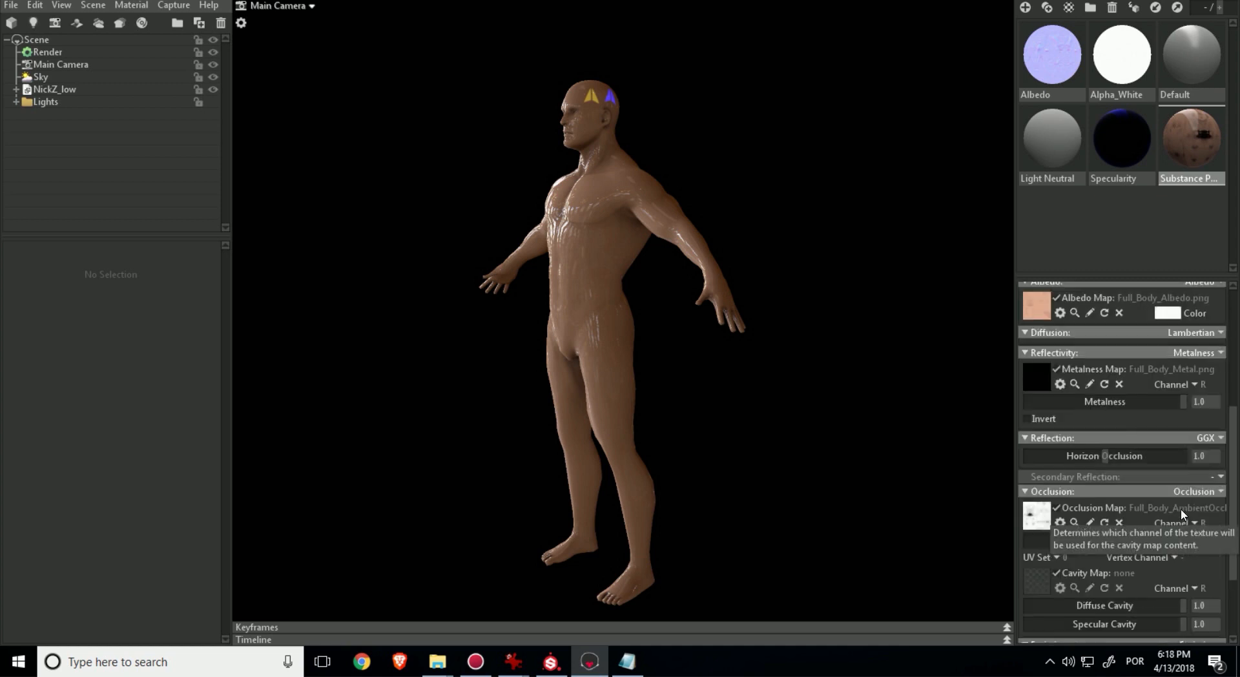
{"action": "scroll", "coordinate": [1179, 512], "scroll_direction": "up", "scroll_amount": 4}
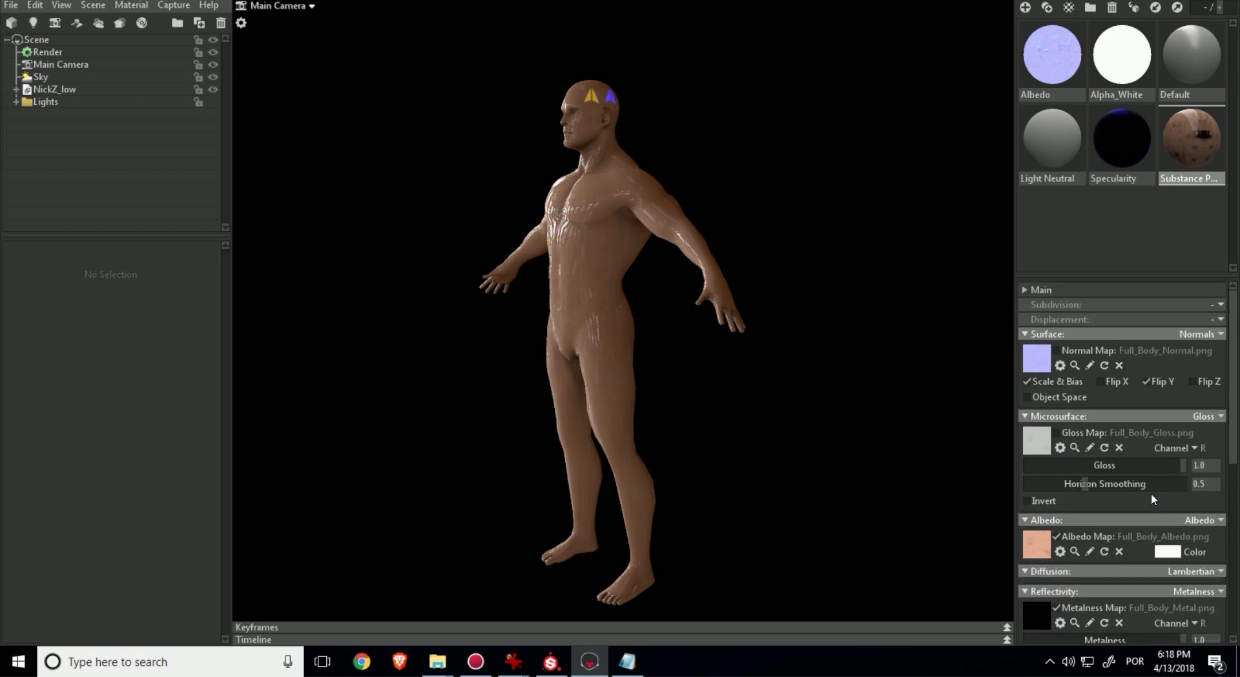
Lower the Substance P... material's gloss to about 0.37 and enable its Full_Body_Normal normal map
{"action": "left_click_drag", "start_coordinate": [1175, 464], "coordinate": [1084, 465]}
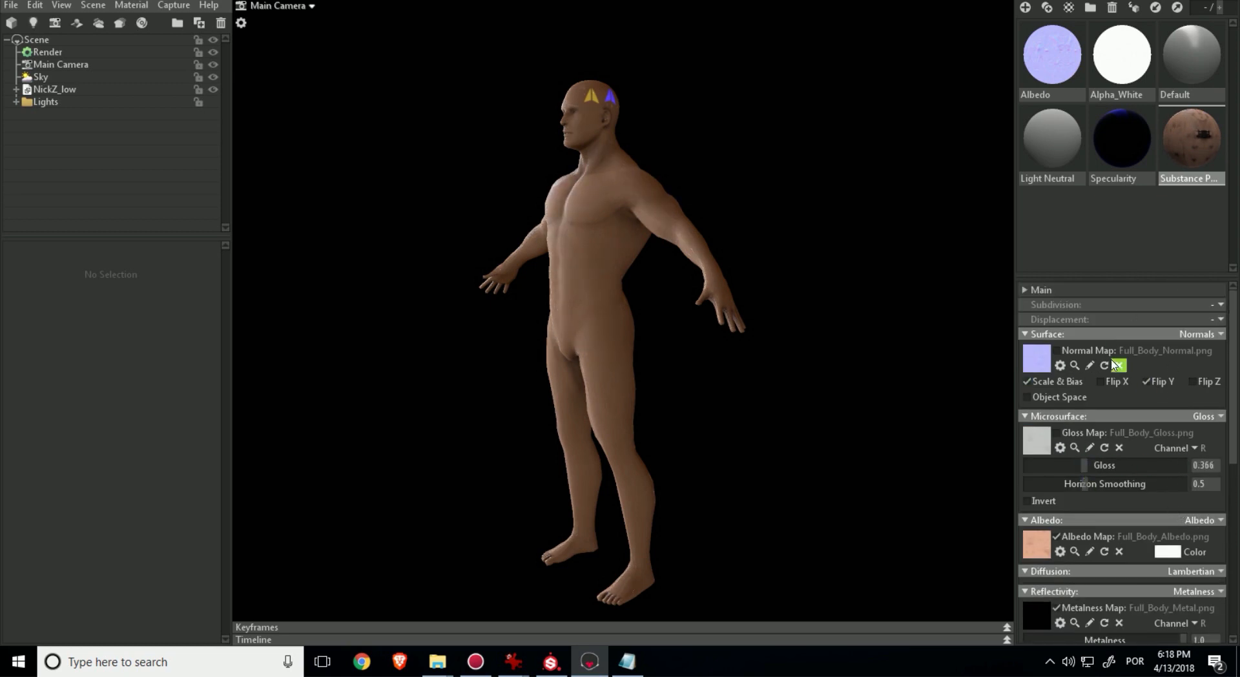
{"action": "left_click", "coordinate": [1057, 350]}
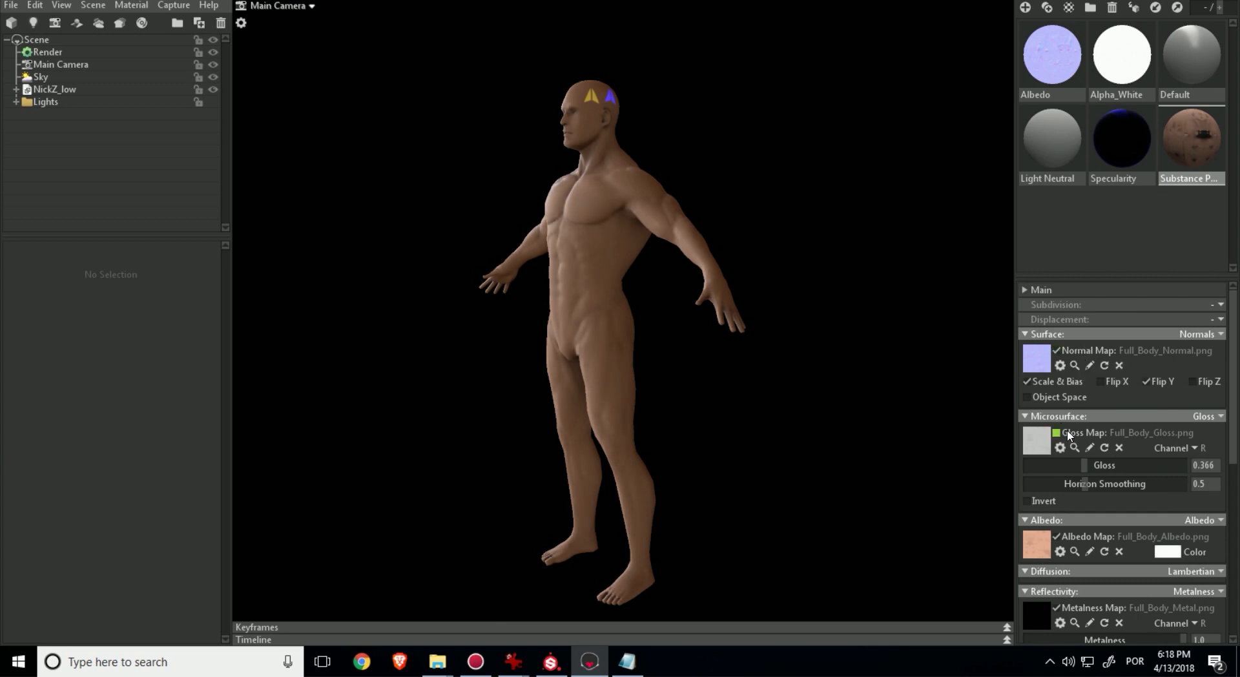
{"action": "mouse_move", "coordinate": [1098, 465]}
{"action": "left_mouse_down"}
{"action": "mouse_move", "coordinate": [1213, 455]}
{"action": "mouse_move", "coordinate": [1099, 454]}
{"action": "mouse_move", "coordinate": [1119, 453]}
{"action": "mouse_move", "coordinate": [1074, 447]}
{"action": "mouse_move", "coordinate": [1144, 447]}
{"action": "mouse_move", "coordinate": [1035, 438]}
{"action": "mouse_move", "coordinate": [1092, 435]}
{"action": "left_mouse_up"}
Try a different emissive intensity on the Substance P... material, and set it back to 1
{"action": "left_click_drag", "start_coordinate": [1235, 390], "coordinate": [1235, 617]}
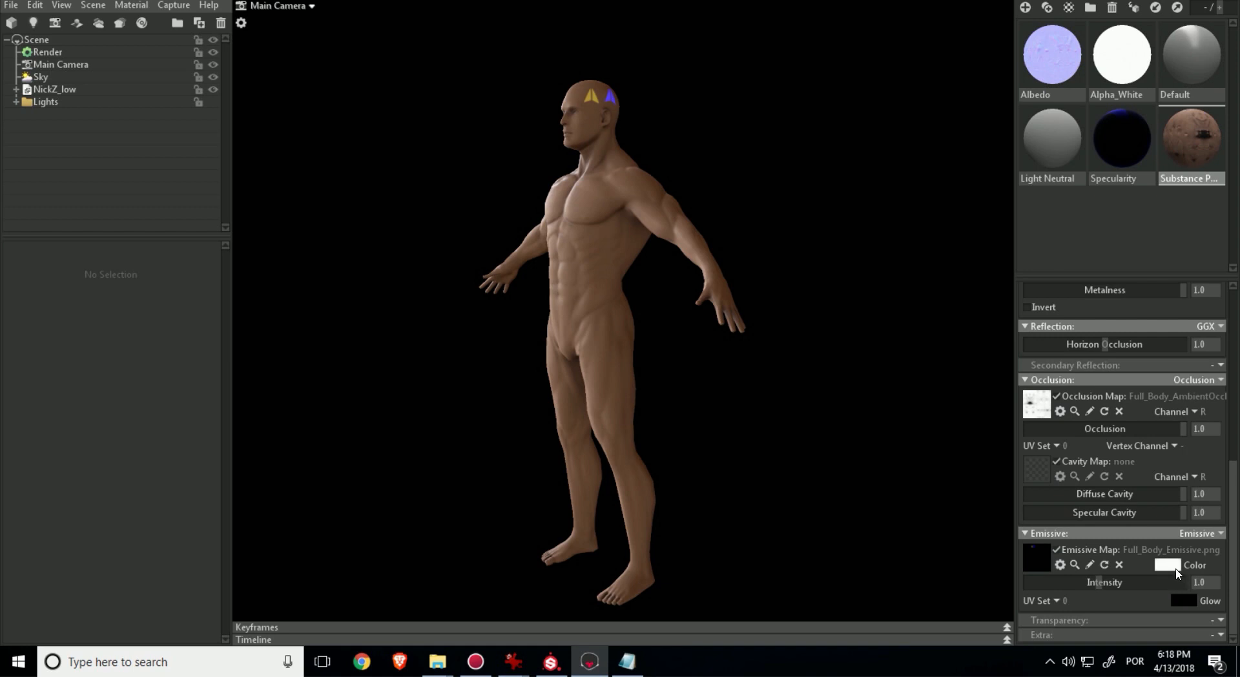
{"action": "mouse_move", "coordinate": [1106, 582]}
{"action": "left_mouse_down"}
{"action": "mouse_move", "coordinate": [1018, 581]}
{"action": "mouse_move", "coordinate": [1198, 581]}
{"action": "mouse_move", "coordinate": [1096, 581]}
{"action": "left_mouse_up"}
{"action": "double_click", "coordinate": [1210, 580]}
{"action": "type", "text": "1"}
{"action": "key", "text": "Return"}
Try another glow color for the material's emissive map without keeping it
{"action": "left_click", "coordinate": [1186, 600]}
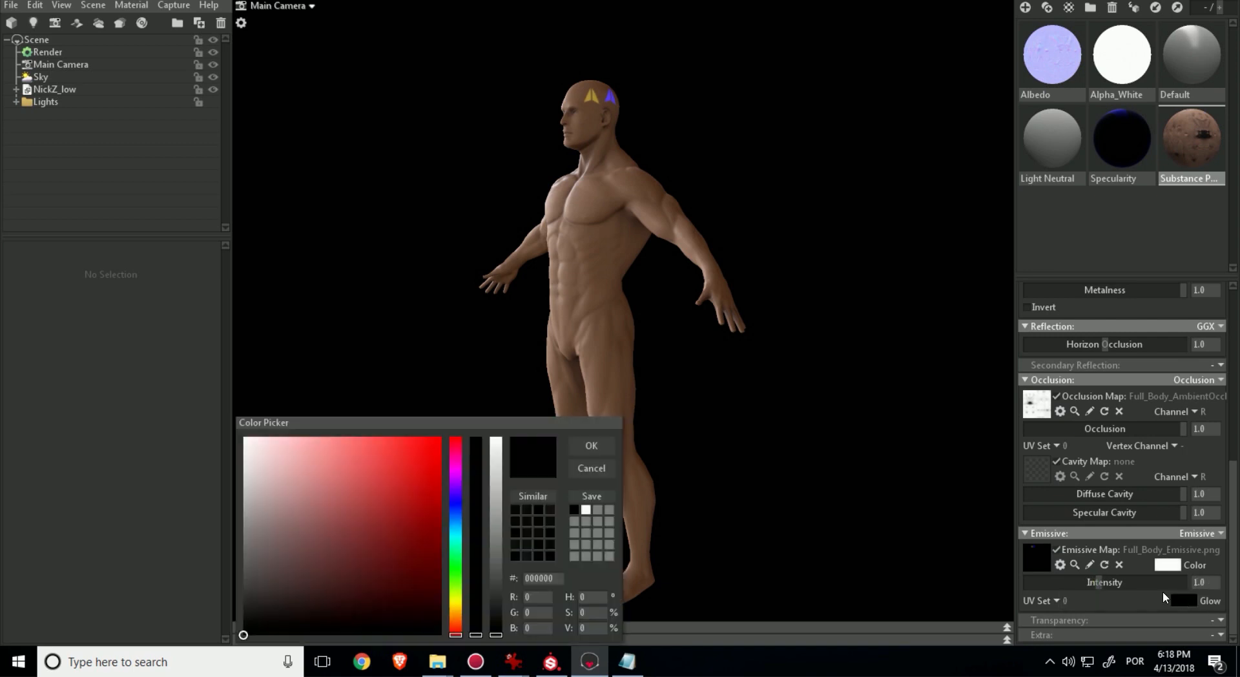
{"action": "left_click_drag", "start_coordinate": [343, 514], "coordinate": [202, 660]}
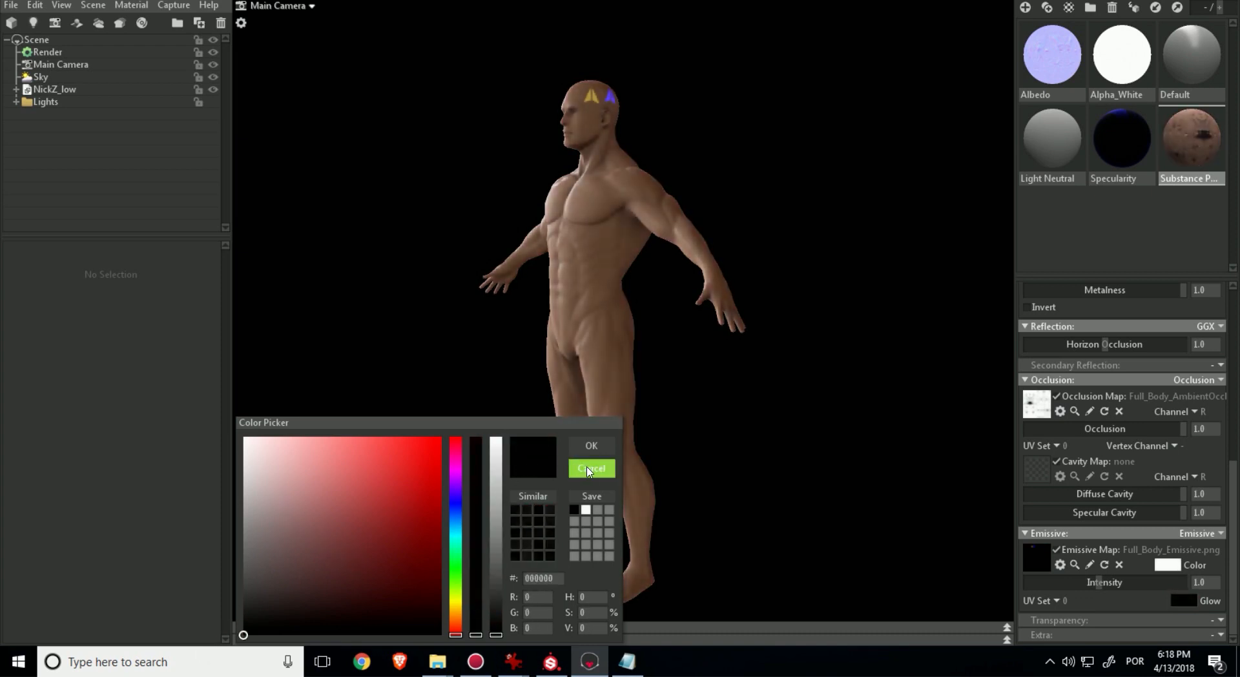
{"action": "left_click", "coordinate": [591, 469]}
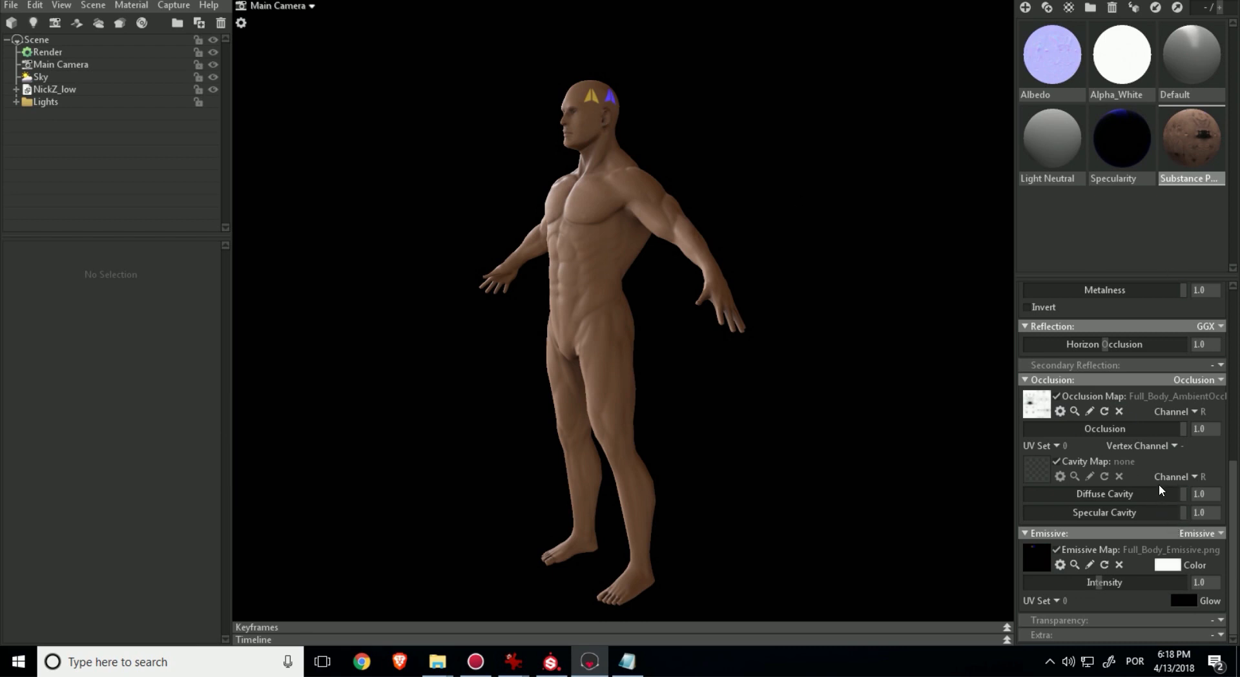
Compare the body with and without the Sky, and leave the Sky hidden to isolate the emissive parts
{"action": "left_click", "coordinate": [213, 77]}
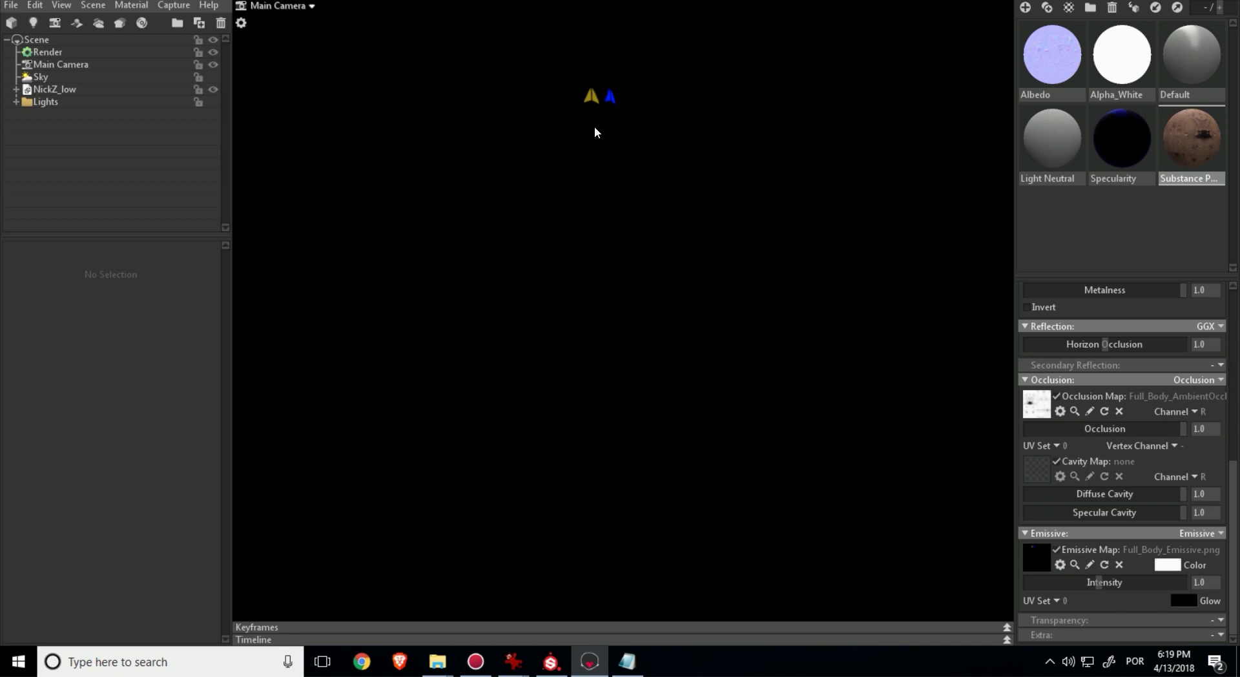
{"action": "left_click", "coordinate": [213, 77]}
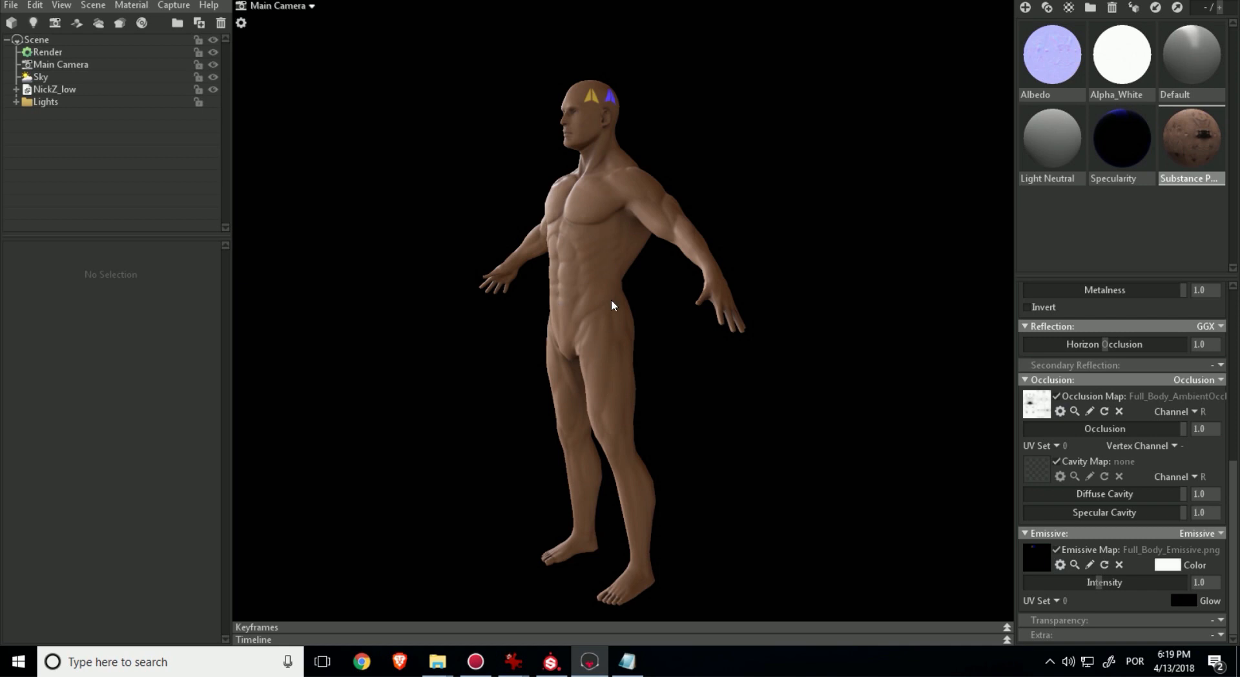
{"action": "left_click", "coordinate": [213, 77]}
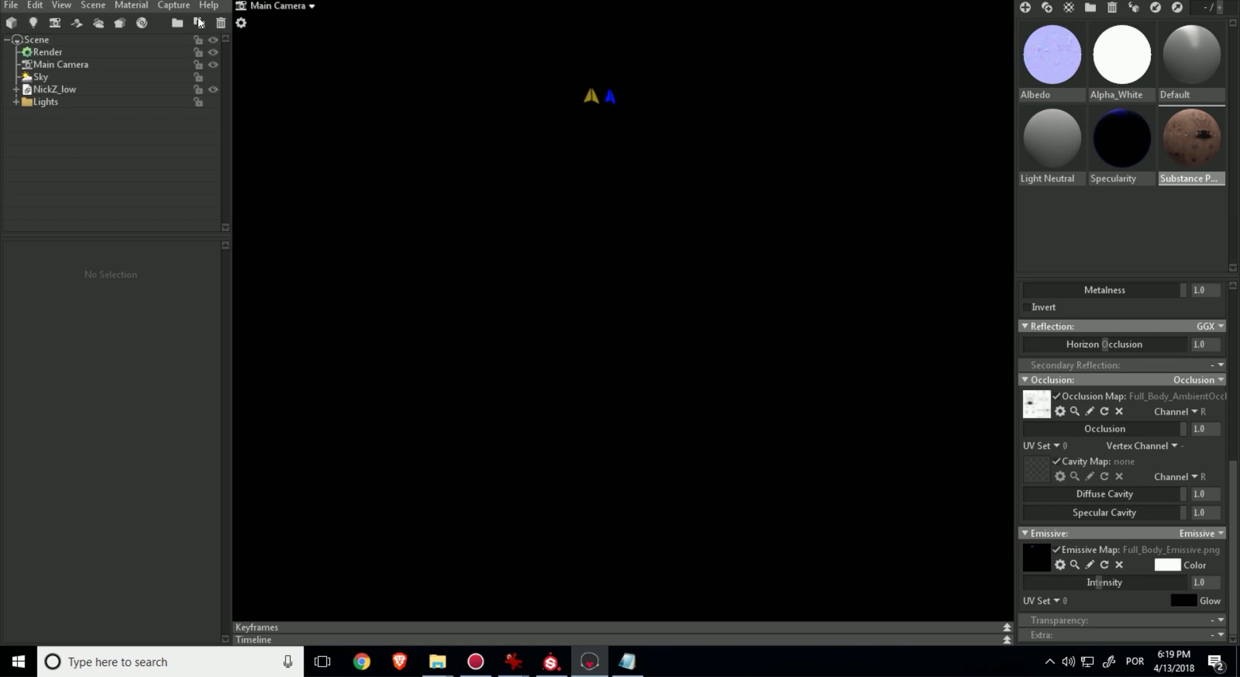
{"action": "left_click", "coordinate": [174, 5]}
{"action": "left_click", "coordinate": [572, 125]}
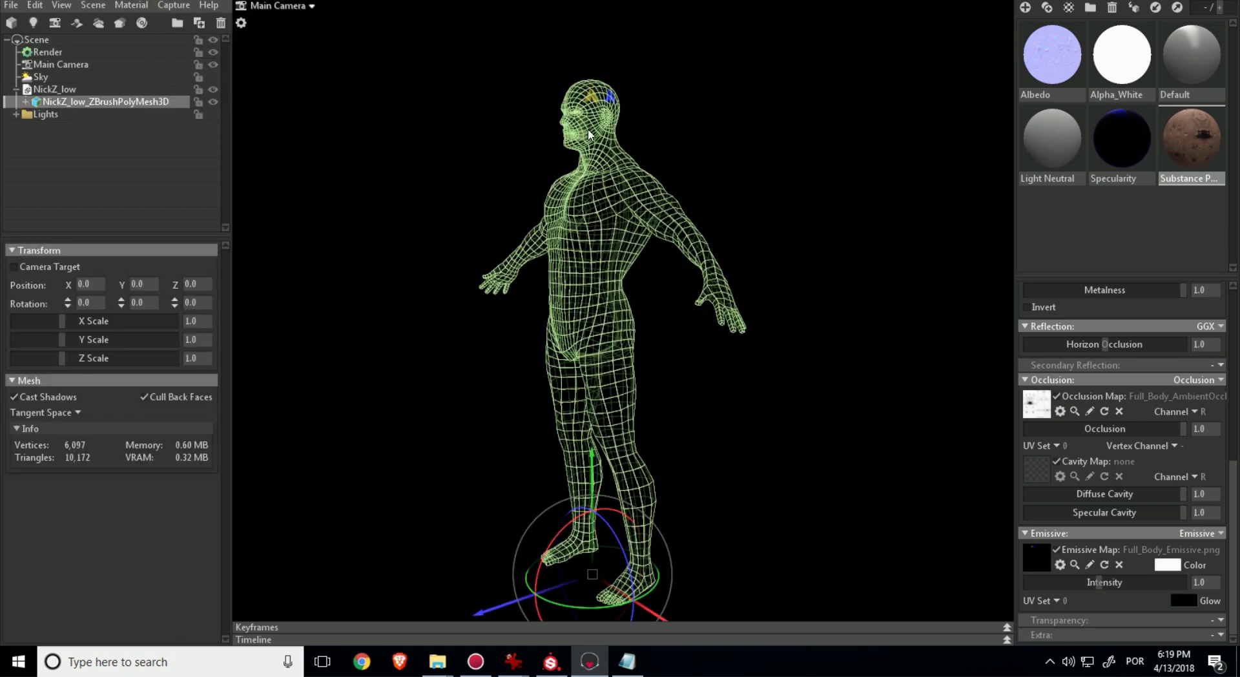
{"action": "left_click", "coordinate": [441, 157]}
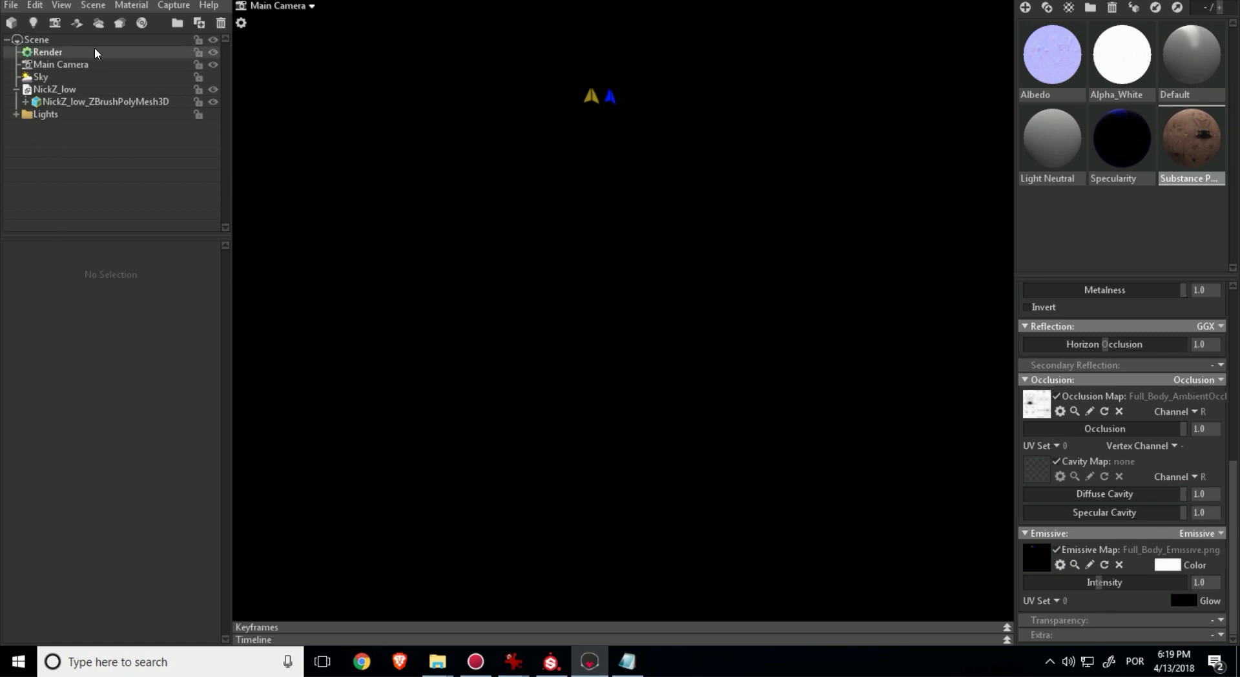
Set the Main Camera's lens flare to strength 8.775 and size 1.02
{"action": "left_click", "coordinate": [74, 53]}
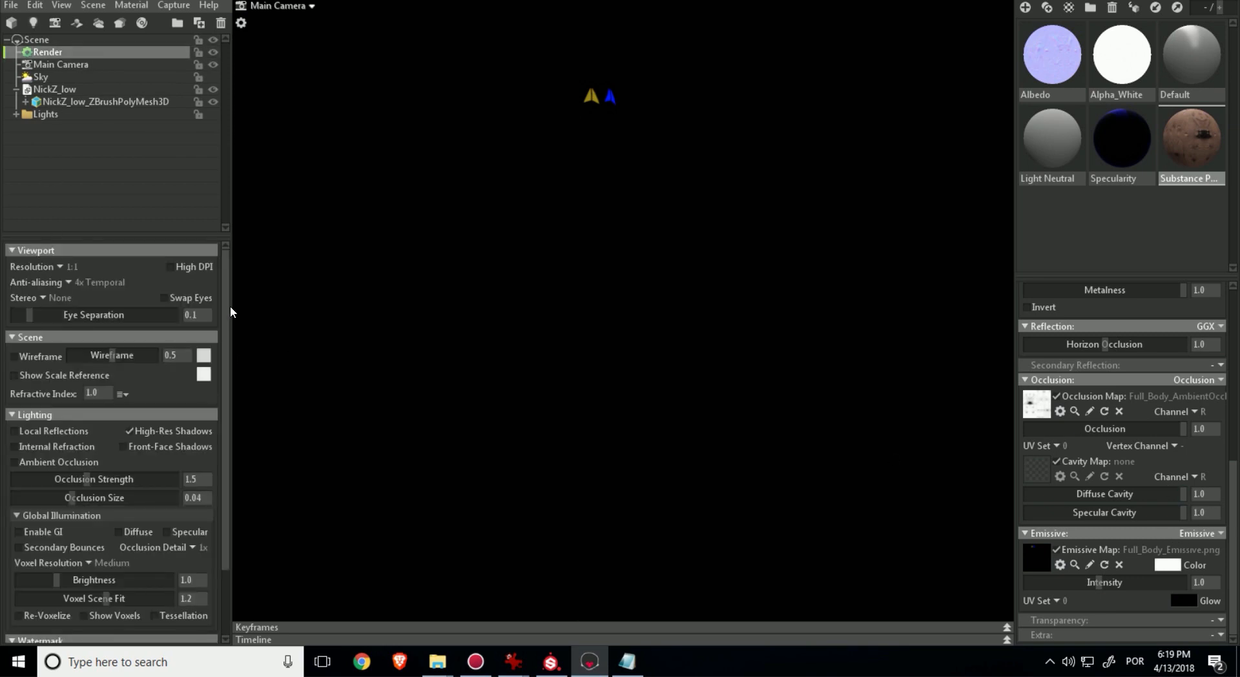
{"action": "left_click_drag", "start_coordinate": [227, 314], "coordinate": [225, 386]}
{"action": "left_click", "coordinate": [83, 64]}
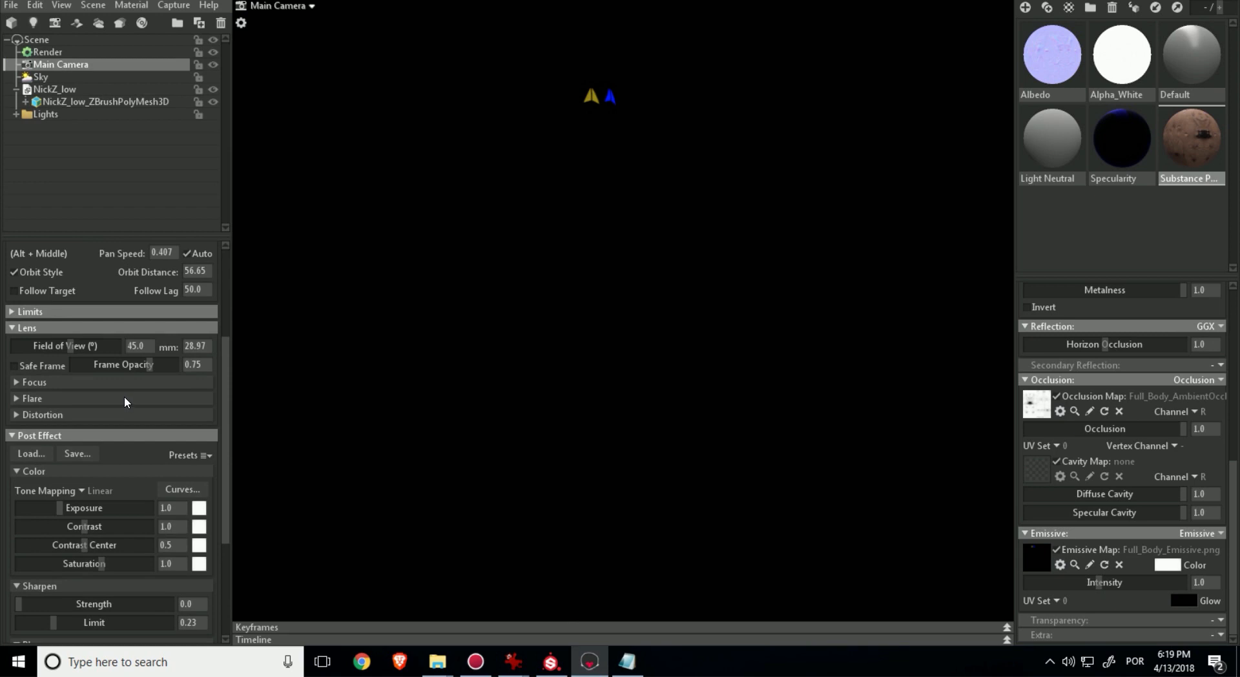
{"action": "scroll", "coordinate": [179, 480], "scroll_direction": "down", "scroll_amount": 1}
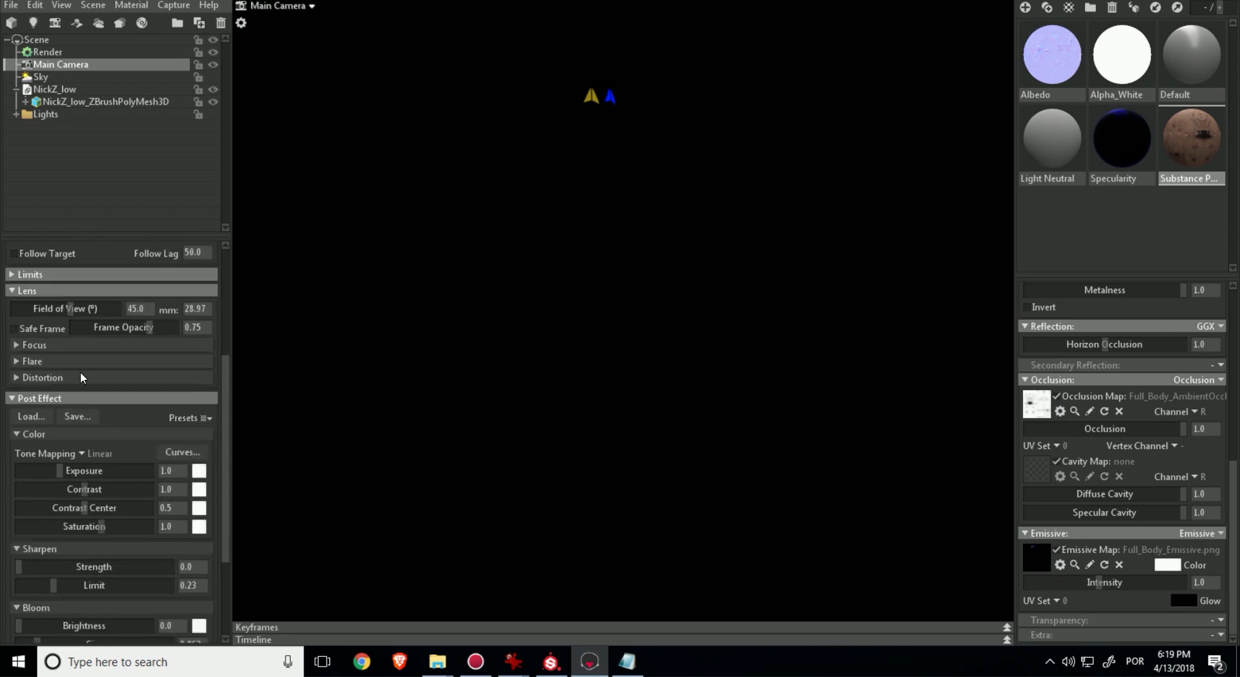
{"action": "scroll", "coordinate": [81, 387], "scroll_direction": "up", "scroll_amount": 1}
{"action": "left_click", "coordinate": [82, 398]}
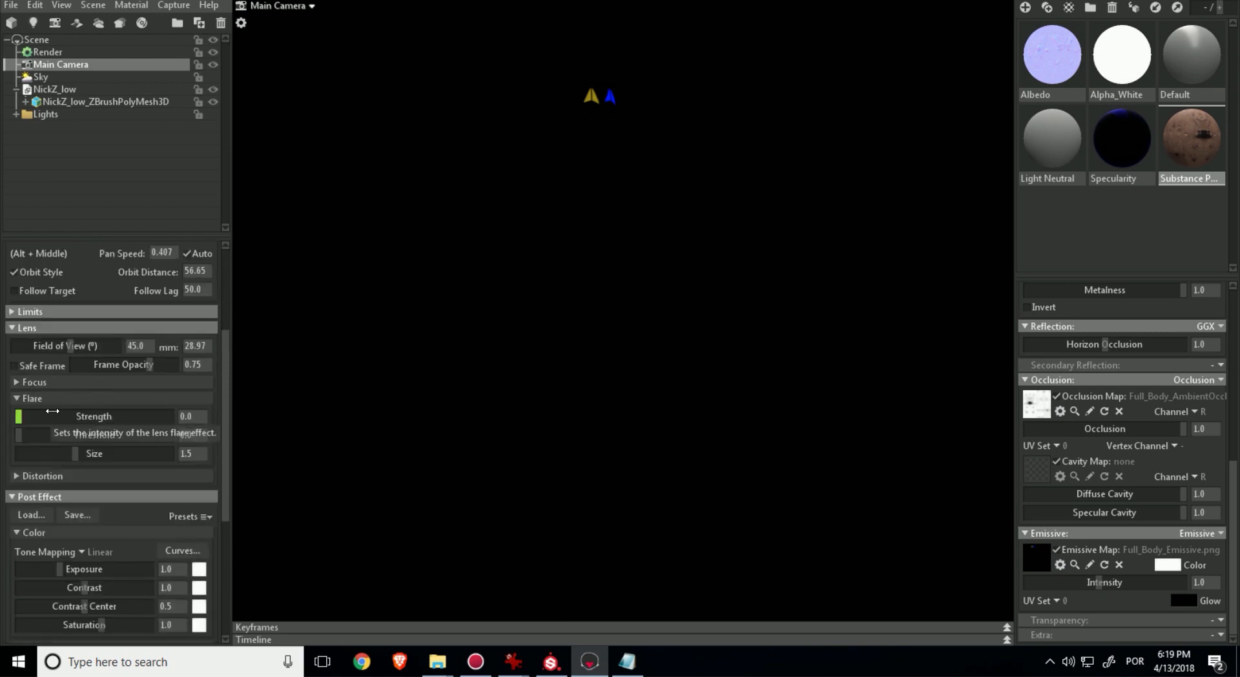
{"action": "left_click_drag", "start_coordinate": [58, 416], "coordinate": [114, 415]}
{"action": "mouse_move", "coordinate": [76, 453]}
{"action": "left_mouse_down"}
{"action": "mouse_move", "coordinate": [5, 452]}
{"action": "mouse_move", "coordinate": [58, 453]}
{"action": "left_mouse_up"}
{"action": "left_click_drag", "start_coordinate": [114, 417], "coordinate": [152, 416]}
{"action": "scroll", "coordinate": [167, 426], "scroll_direction": "up", "scroll_amount": 2}
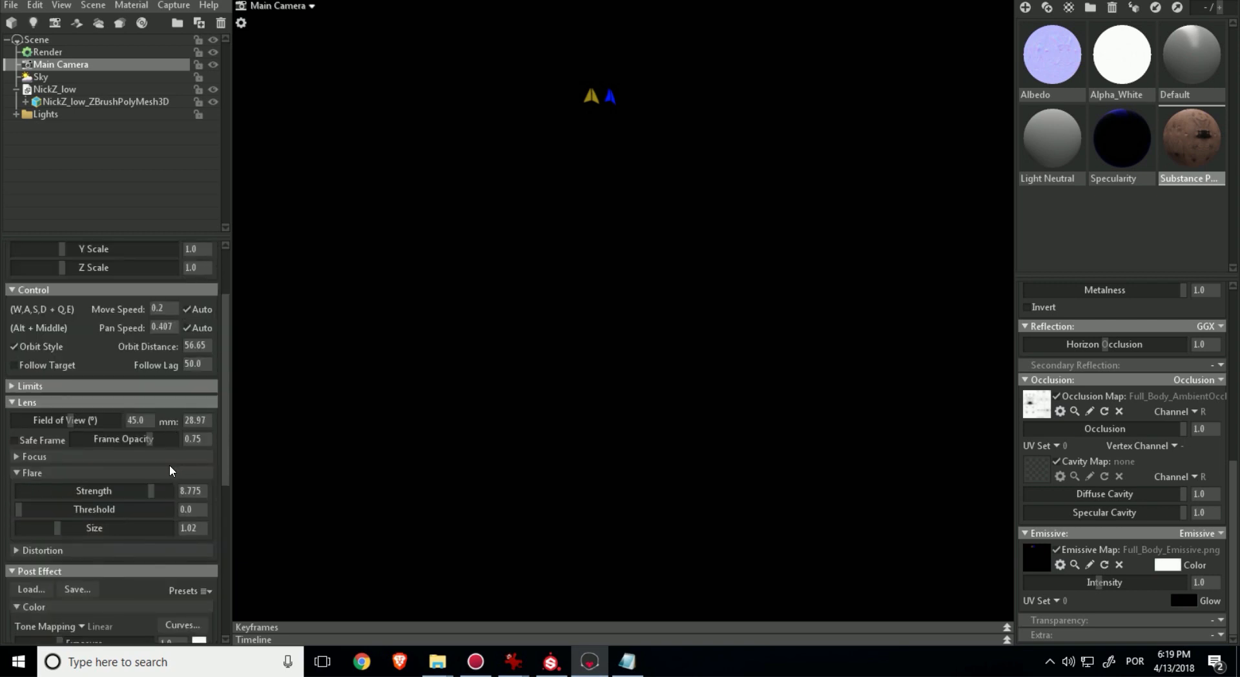
{"action": "scroll", "coordinate": [188, 459], "scroll_direction": "up", "scroll_amount": 2}
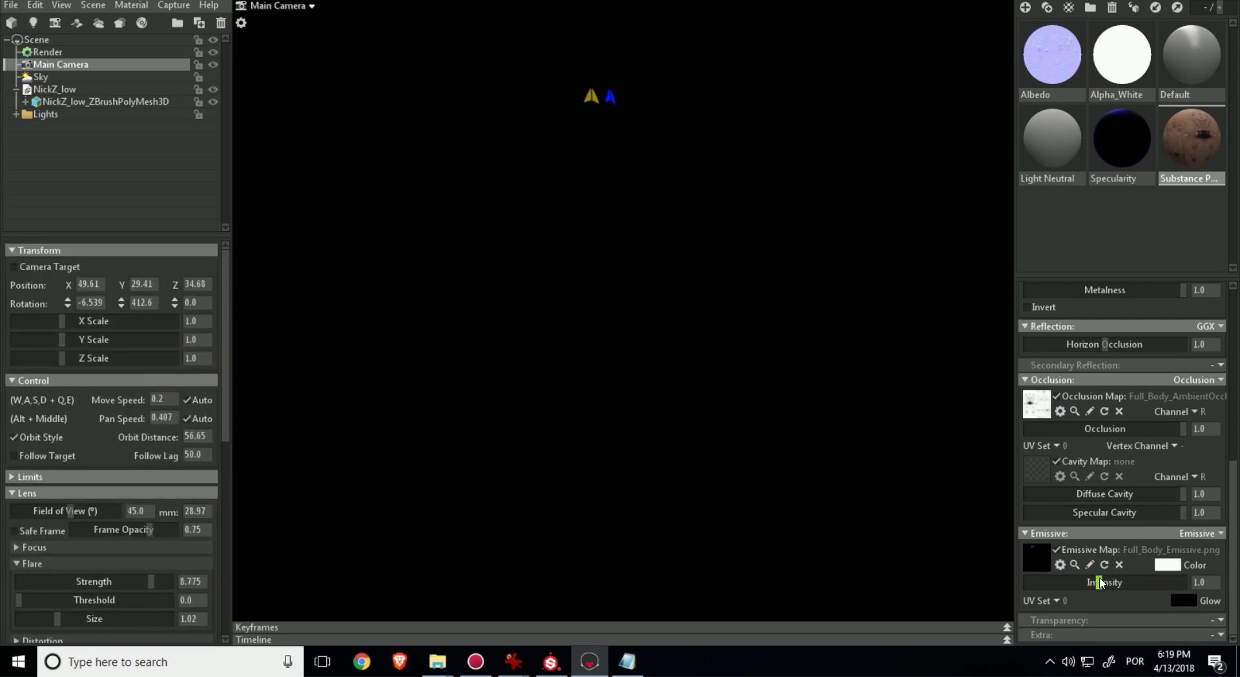
Raise the material's emissive intensity to 8.061 and the Main Camera's lens flare to strength 10 and size 2.142
{"action": "left_click_drag", "start_coordinate": [1100, 582], "coordinate": [1173, 582]}
{"action": "scroll", "coordinate": [61, 484], "scroll_direction": "down", "scroll_amount": 3}
{"action": "left_click_drag", "start_coordinate": [61, 470], "coordinate": [100, 469]}
{"action": "mouse_move", "coordinate": [19, 452]}
{"action": "left_mouse_down"}
{"action": "mouse_move", "coordinate": [210, 453]}
{"action": "mouse_move", "coordinate": [20, 452]}
{"action": "left_mouse_up"}
{"action": "left_click_drag", "start_coordinate": [147, 431], "coordinate": [203, 436]}
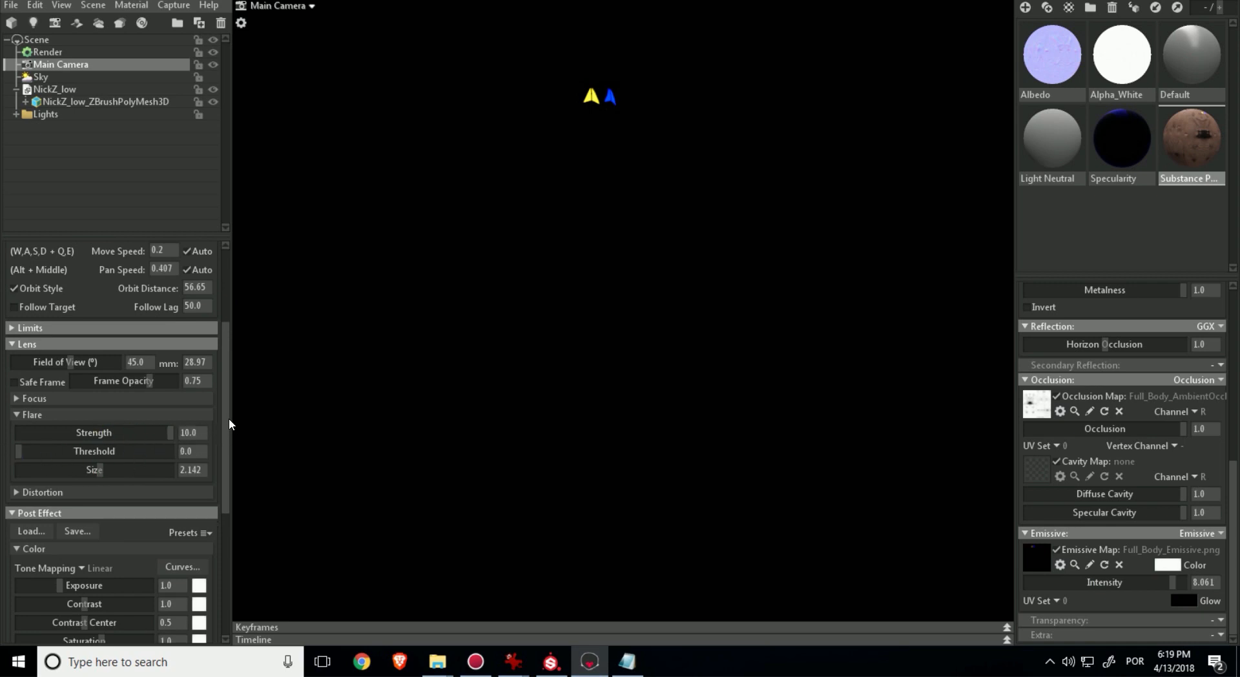
Set the Main Camera's sharpen strength to 1.626 and its bloom brightness to 3.524
{"action": "scroll", "coordinate": [229, 424], "scroll_direction": "down", "scroll_amount": 1}
{"action": "left_click_drag", "start_coordinate": [333, 434], "coordinate": [313, 544]}
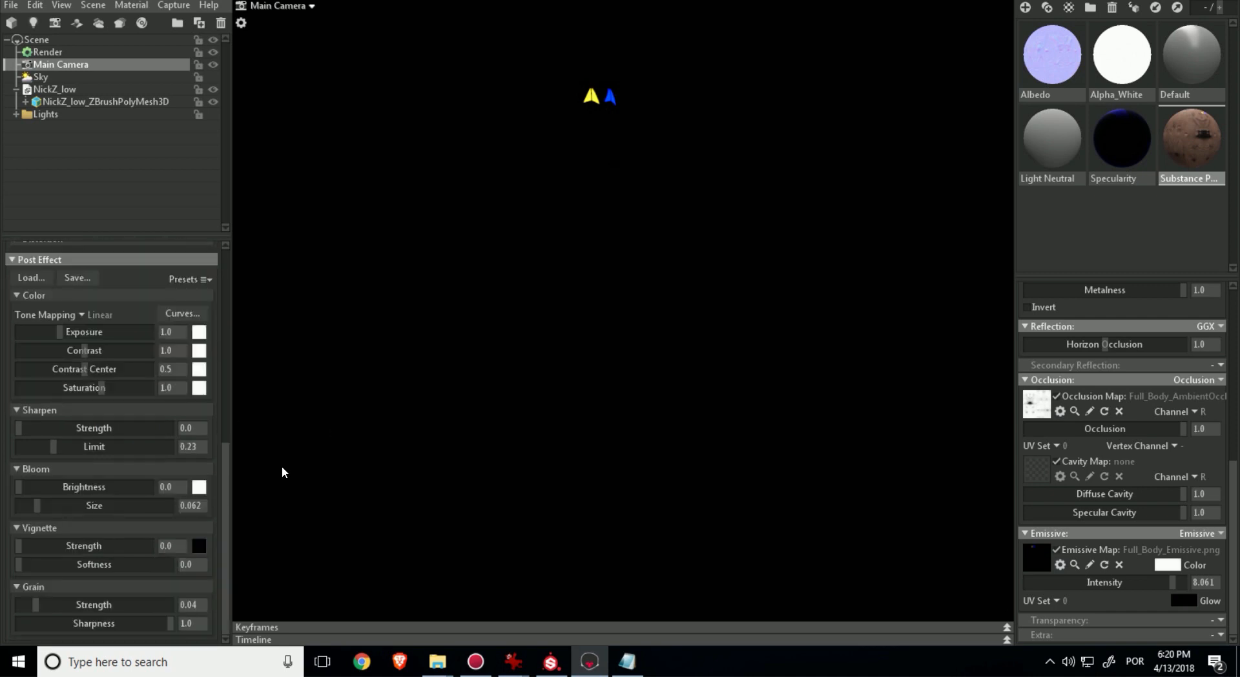
{"action": "left_click_drag", "start_coordinate": [34, 432], "coordinate": [102, 437]}
{"action": "left_click_drag", "start_coordinate": [81, 487], "coordinate": [127, 486]}
Try bloom sizes from 0 up to the maximum, settle on 0.053, and raise the bloom brightness to 10
{"action": "left_click_drag", "start_coordinate": [37, 505], "coordinate": [2, 505]}
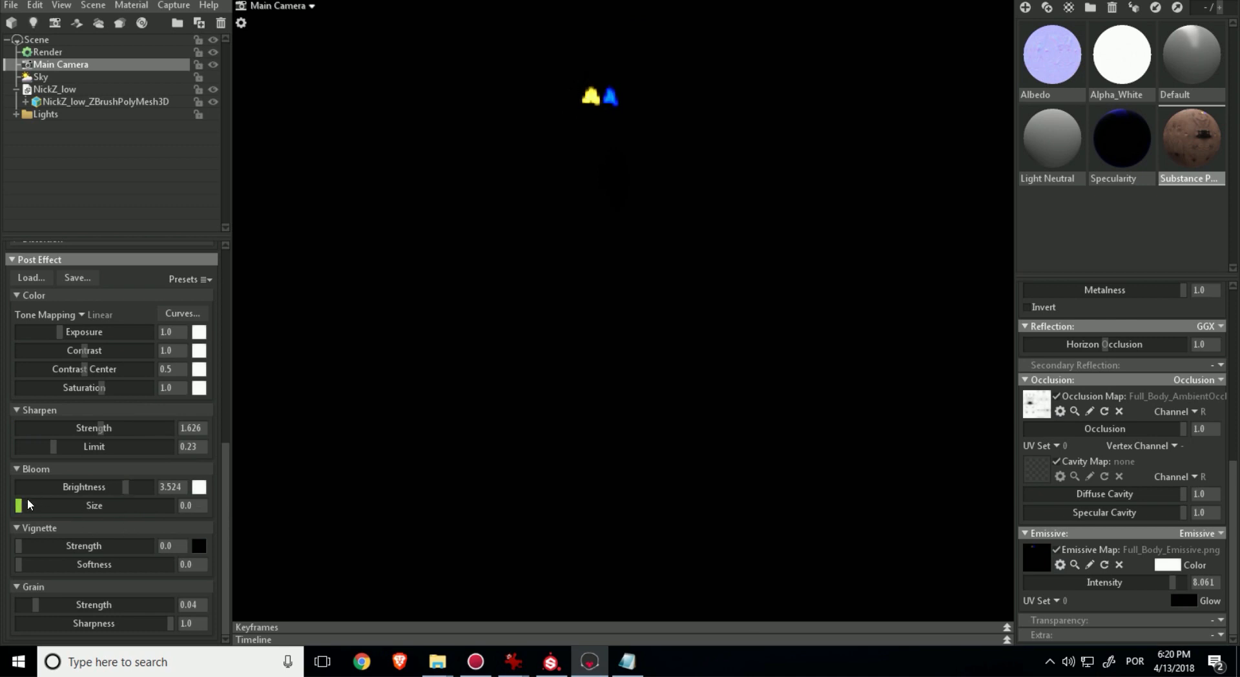
{"action": "left_click_drag", "start_coordinate": [92, 506], "coordinate": [37, 506]}
{"action": "double_click", "coordinate": [199, 505]}
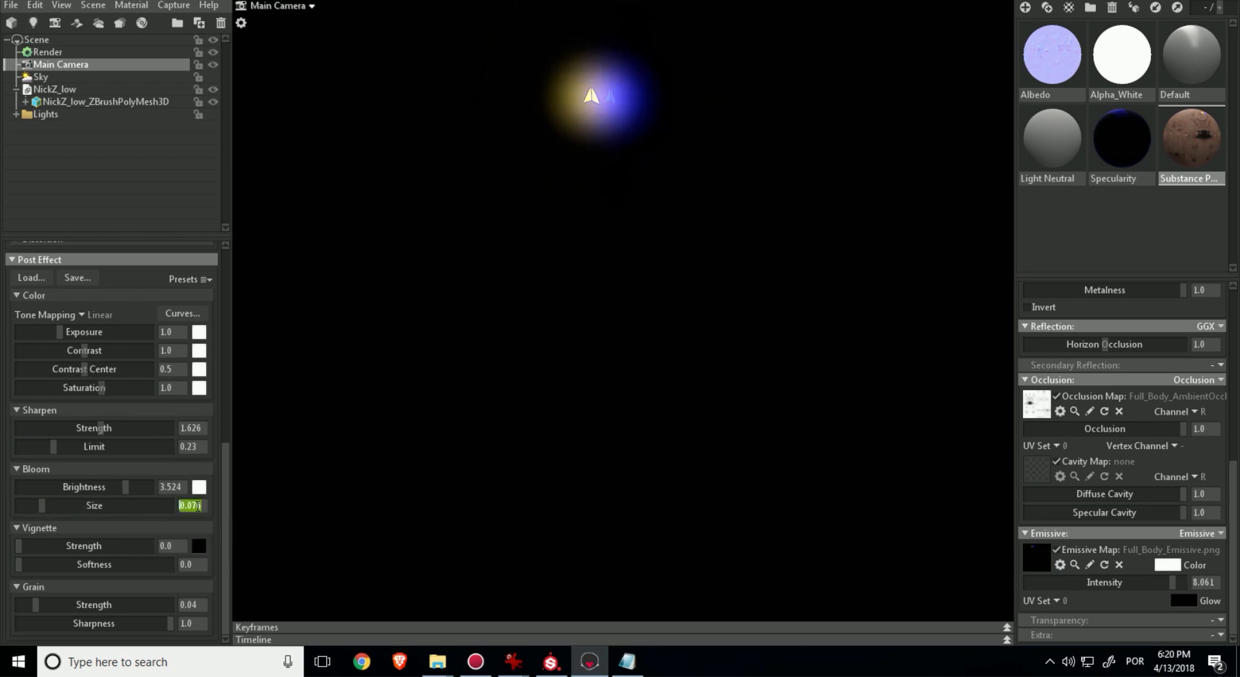
{"action": "type", "text": "1"}
{"action": "key", "text": "Return"}
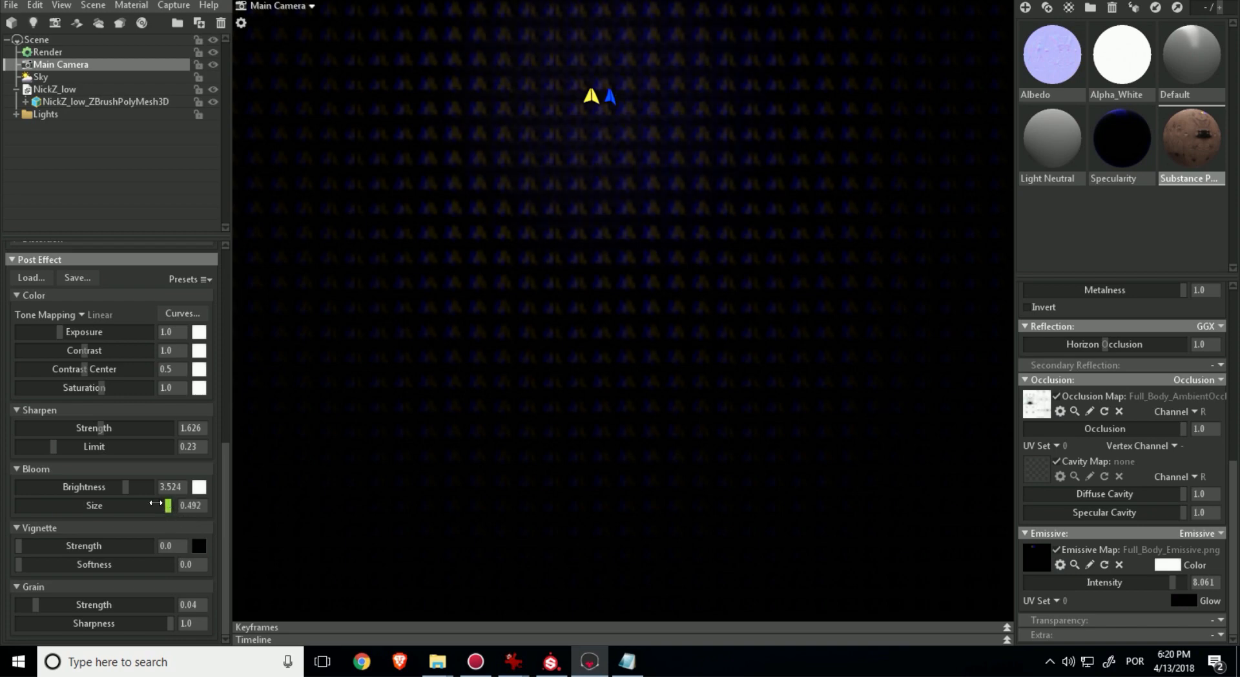
{"action": "left_click_drag", "start_coordinate": [170, 505], "coordinate": [33, 499]}
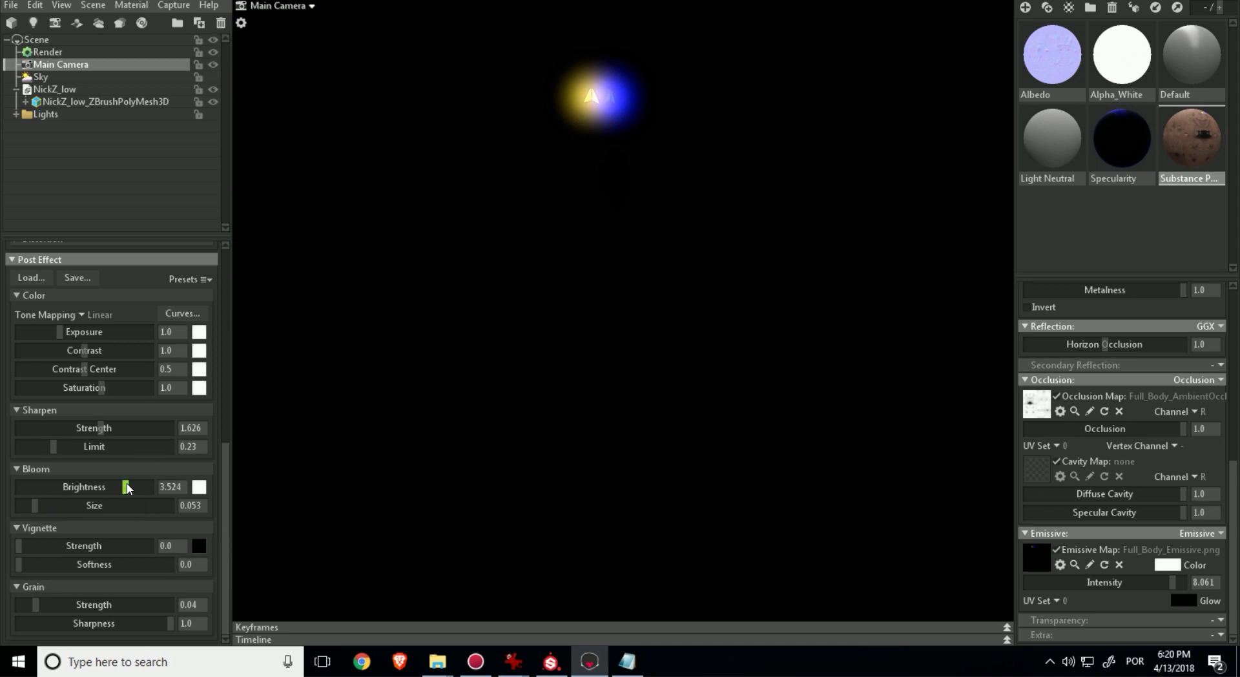
{"action": "left_click_drag", "start_coordinate": [126, 486], "coordinate": [166, 486]}
Try a different bloom color for the Main Camera without keeping it
{"action": "left_click", "coordinate": [199, 486]}
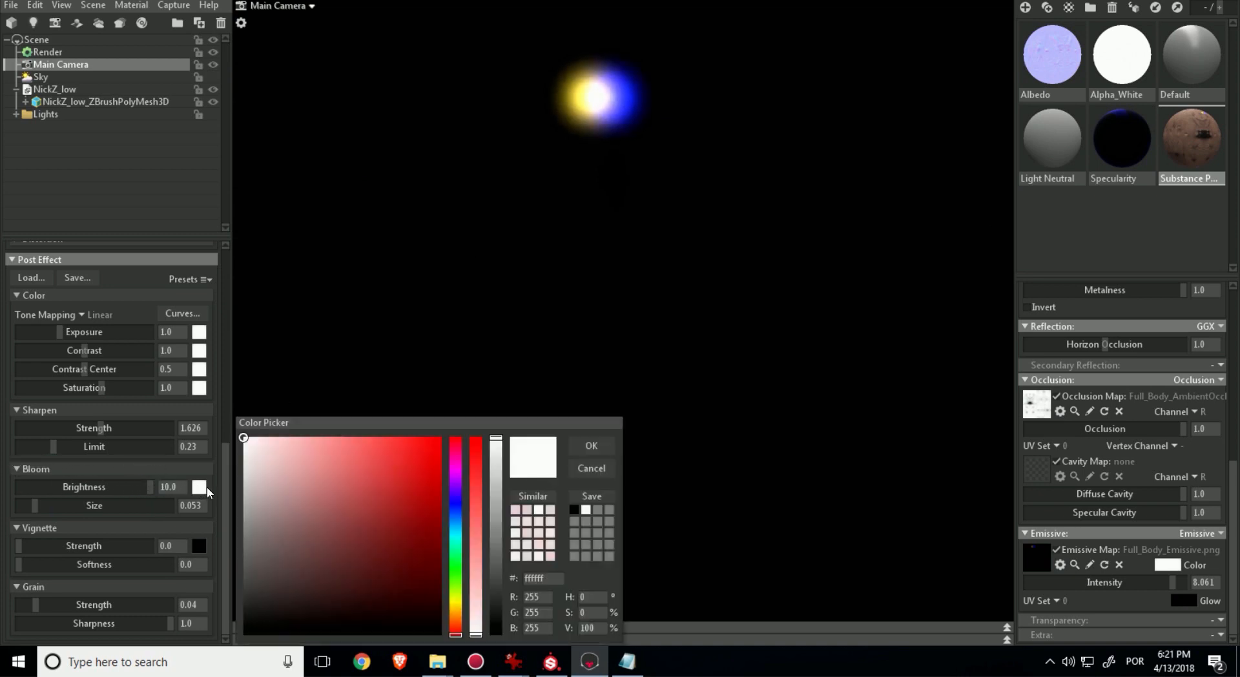
{"action": "mouse_move", "coordinate": [354, 522]}
{"action": "left_mouse_down"}
{"action": "mouse_move", "coordinate": [391, 496]}
{"action": "mouse_move", "coordinate": [396, 594]}
{"action": "mouse_move", "coordinate": [434, 417]}
{"action": "mouse_move", "coordinate": [220, 426]}
{"action": "left_mouse_up"}
{"action": "left_click", "coordinate": [589, 473]}
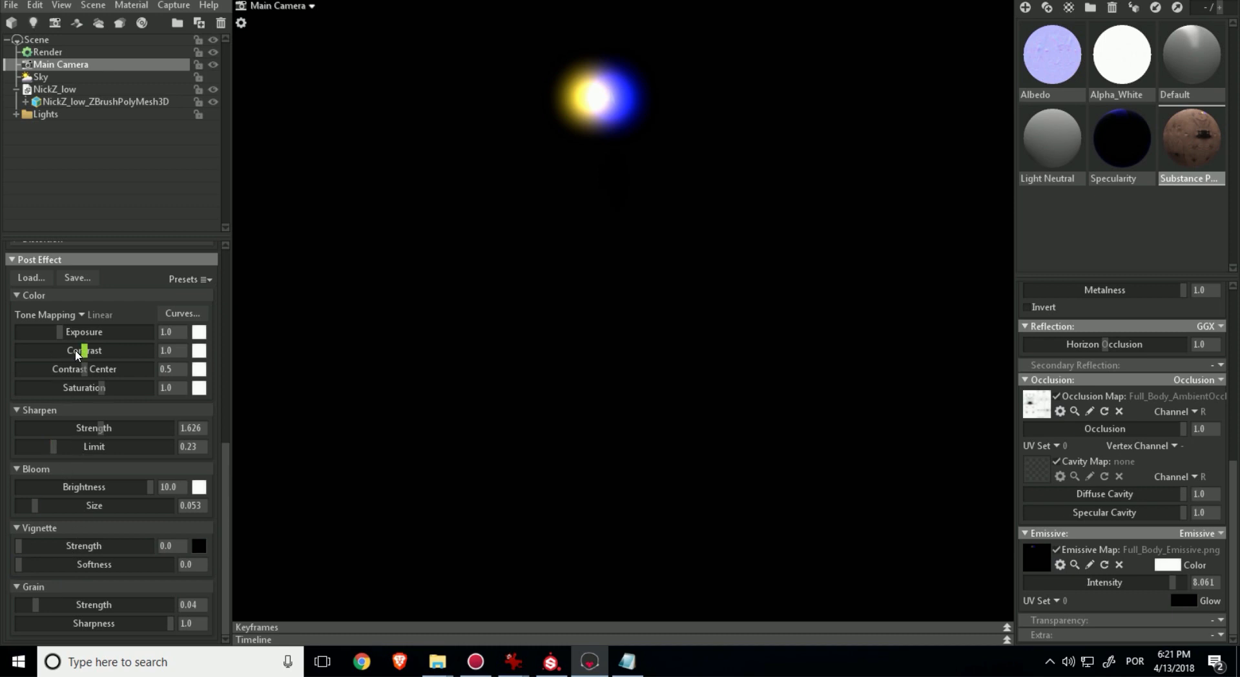
Raise the Main Camera's post effect contrast to 1.112
{"action": "left_click_drag", "start_coordinate": [85, 350], "coordinate": [115, 343]}
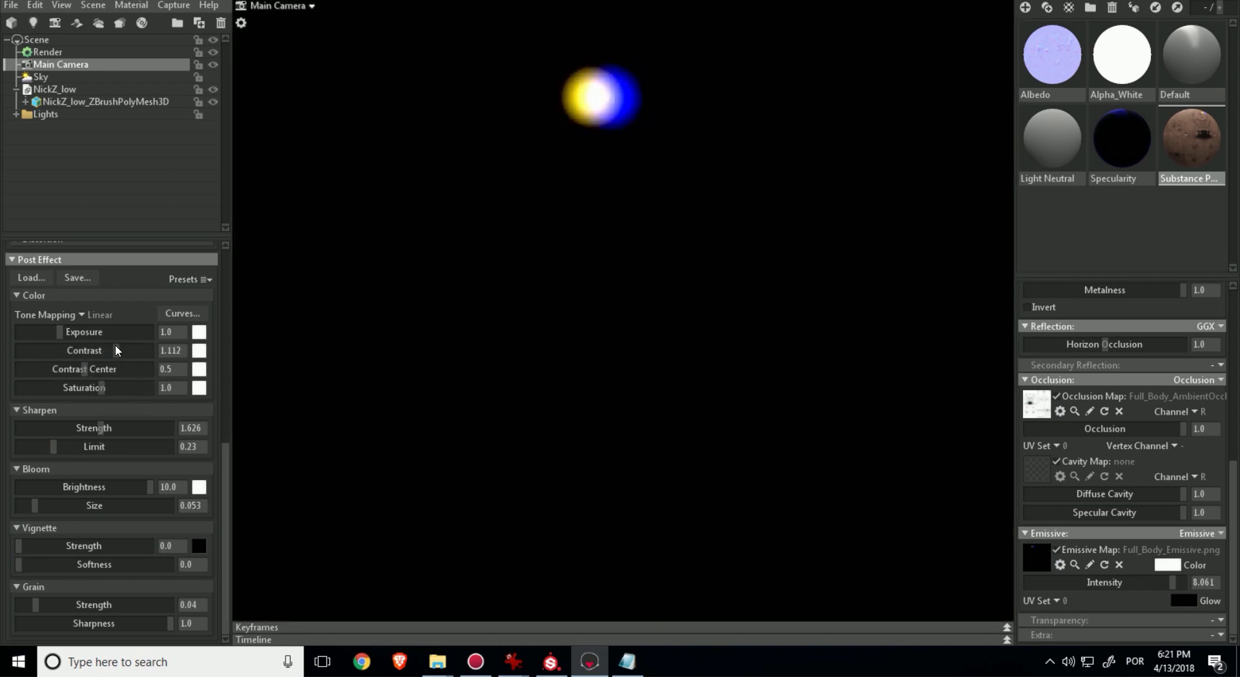
Undo the Main Camera's last contrast change and turn the Sky light's visibility back on
{"action": "key", "text": "ctrl+z"}
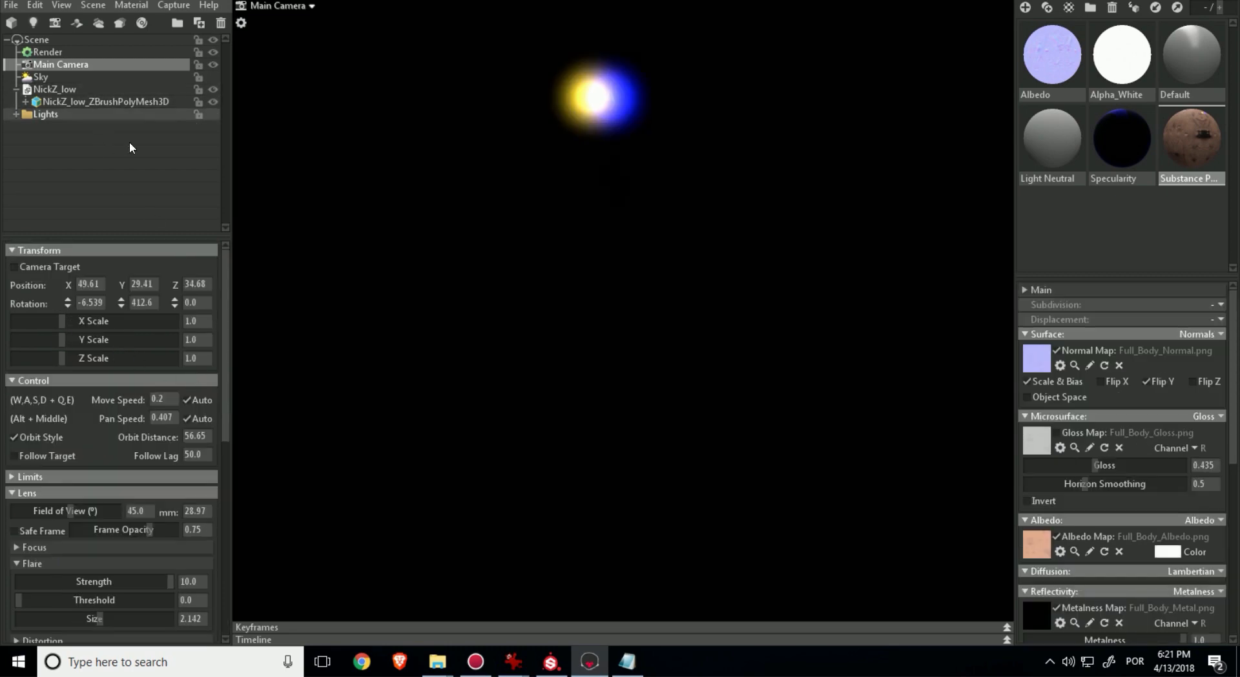
{"action": "left_click_drag", "start_coordinate": [225, 399], "coordinate": [241, 154]}
{"action": "left_click", "coordinate": [213, 76]}
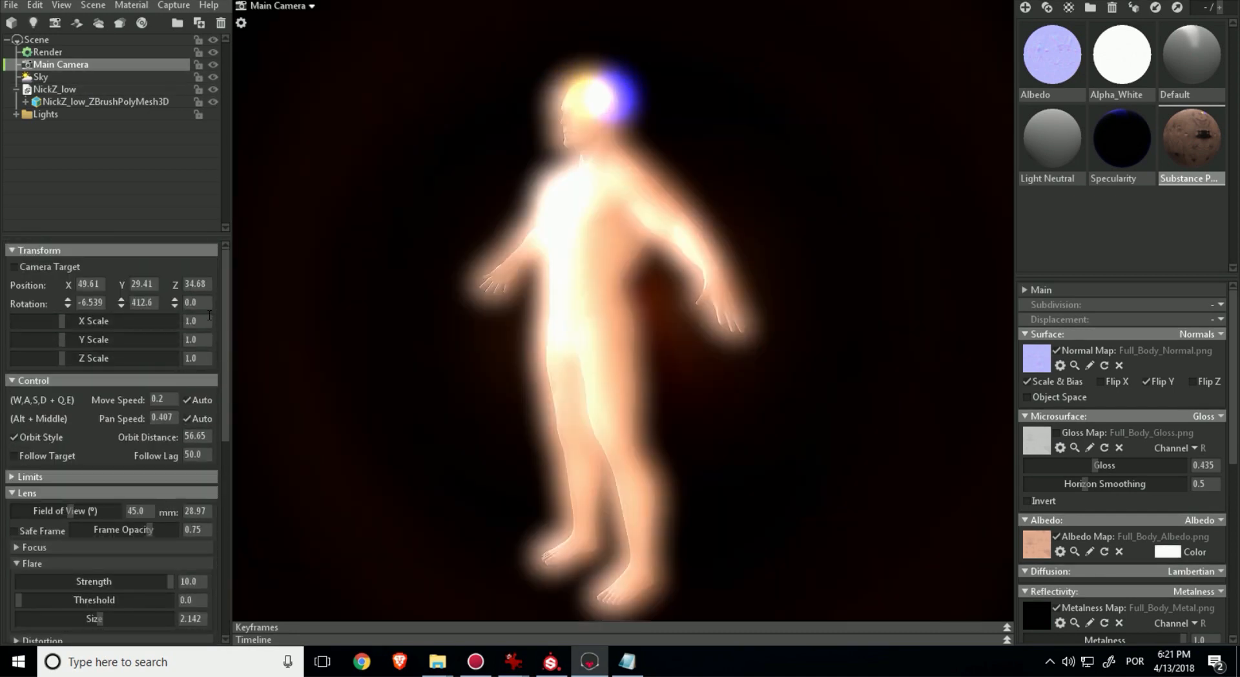
Set the Main Camera's bloom brightness and bloom size to 0, and its sharpen strength to 0.905
{"action": "left_click_drag", "start_coordinate": [223, 334], "coordinate": [224, 511]}
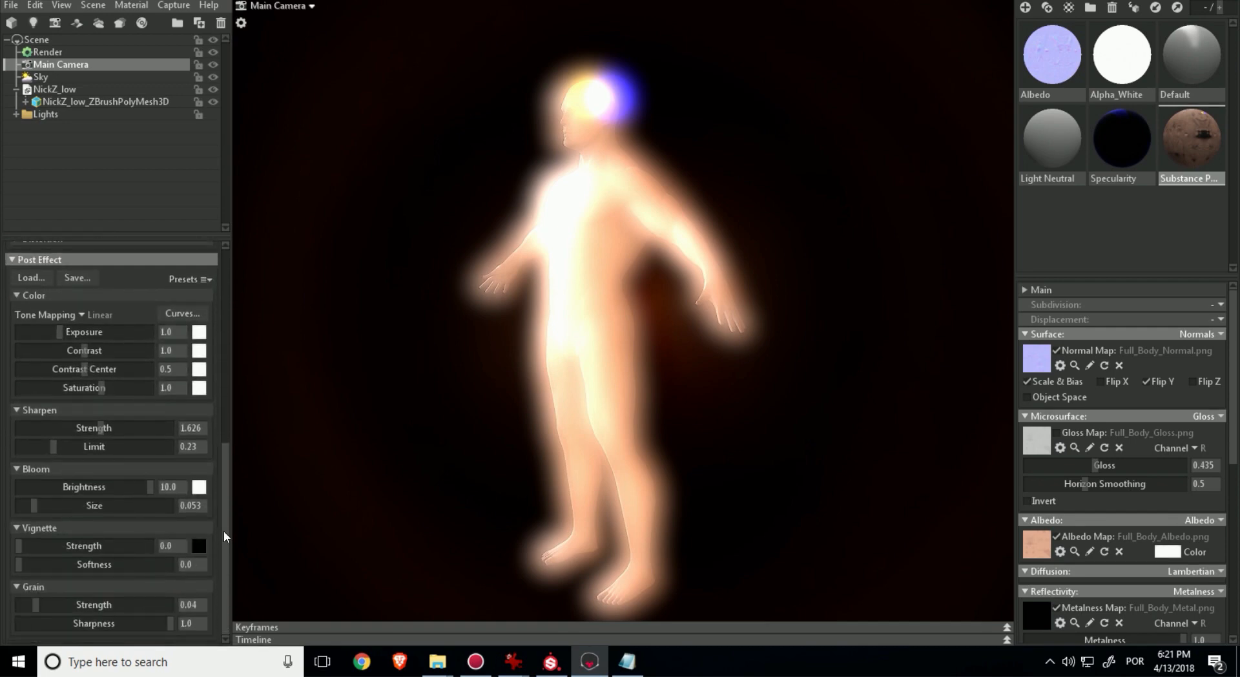
{"action": "left_click_drag", "start_coordinate": [149, 491], "coordinate": [2, 500]}
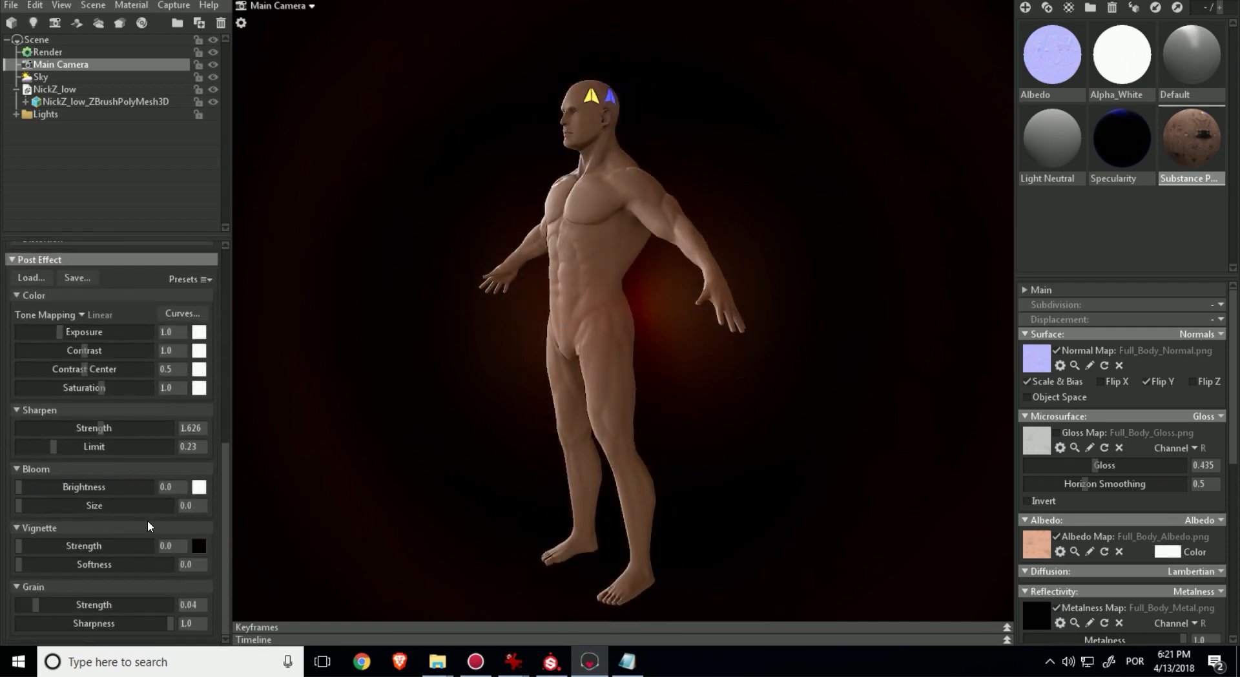
{"action": "mouse_move", "coordinate": [105, 428]}
{"action": "left_mouse_down"}
{"action": "mouse_move", "coordinate": [2, 441]}
{"action": "mouse_move", "coordinate": [86, 430]}
{"action": "left_mouse_up"}
Set the Main Camera's lens flare strength to 0 and hide the Sky light briefly to check the result
{"action": "scroll", "coordinate": [97, 440], "scroll_direction": "up", "scroll_amount": 3}
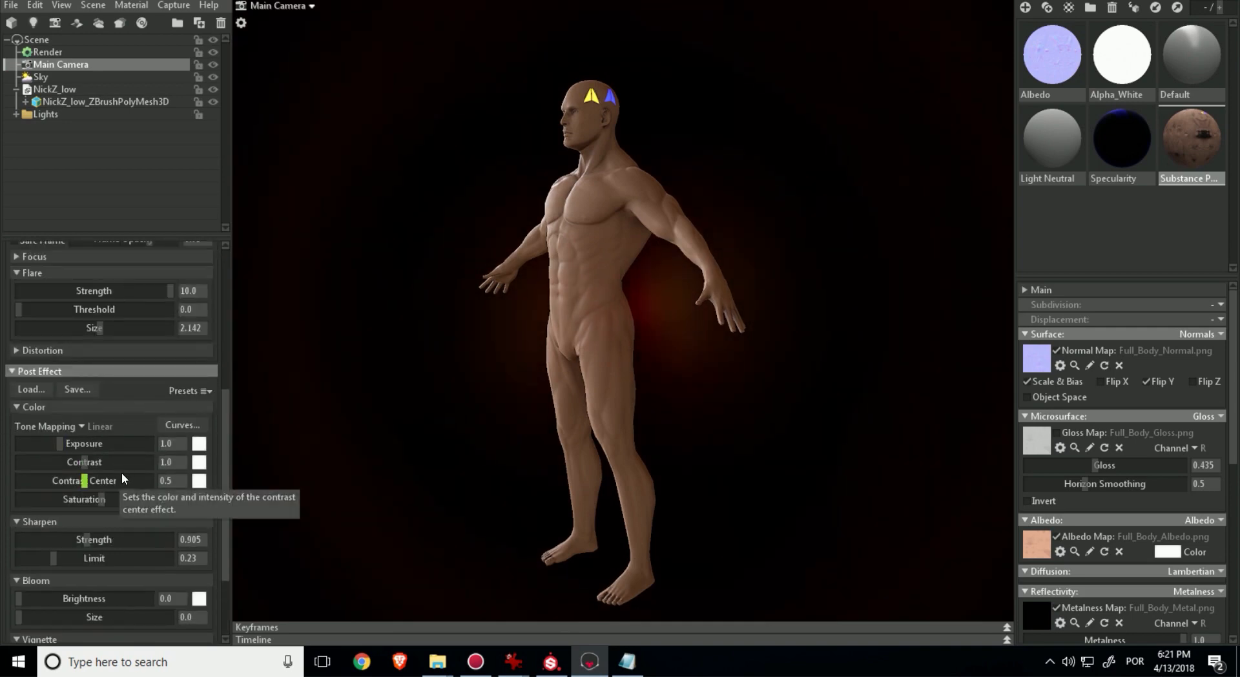
{"action": "left_click_drag", "start_coordinate": [169, 291], "coordinate": [2, 285]}
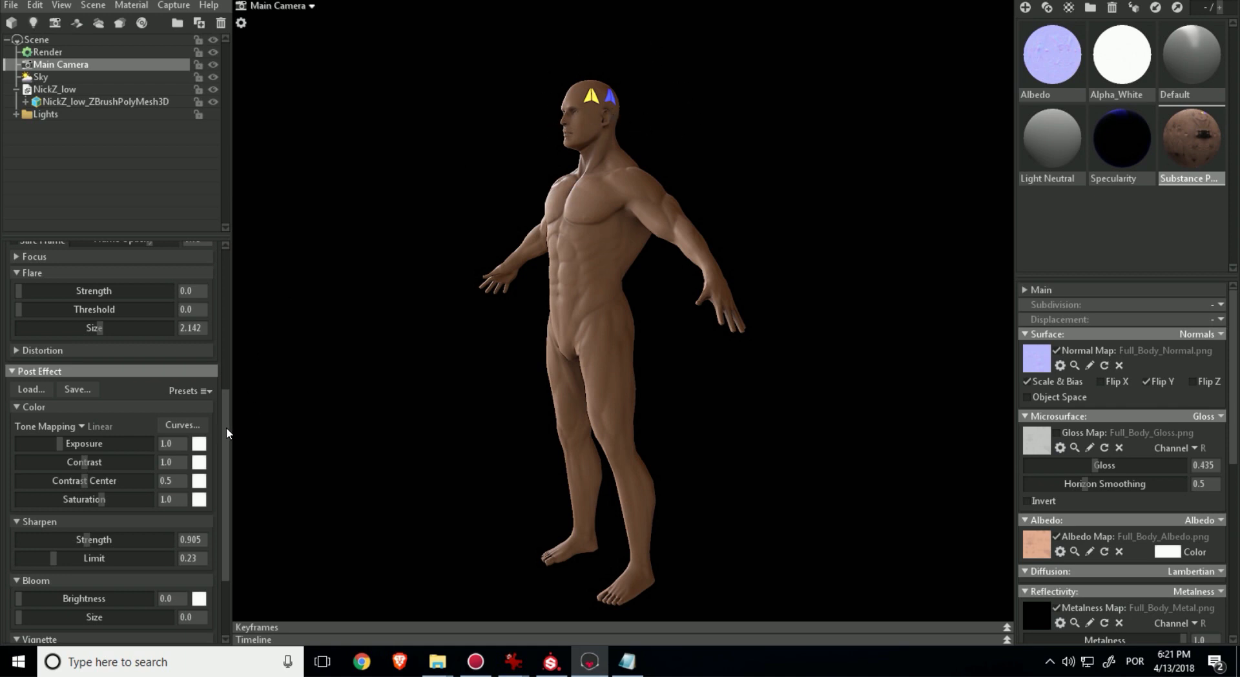
{"action": "left_click_drag", "start_coordinate": [226, 428], "coordinate": [212, 501]}
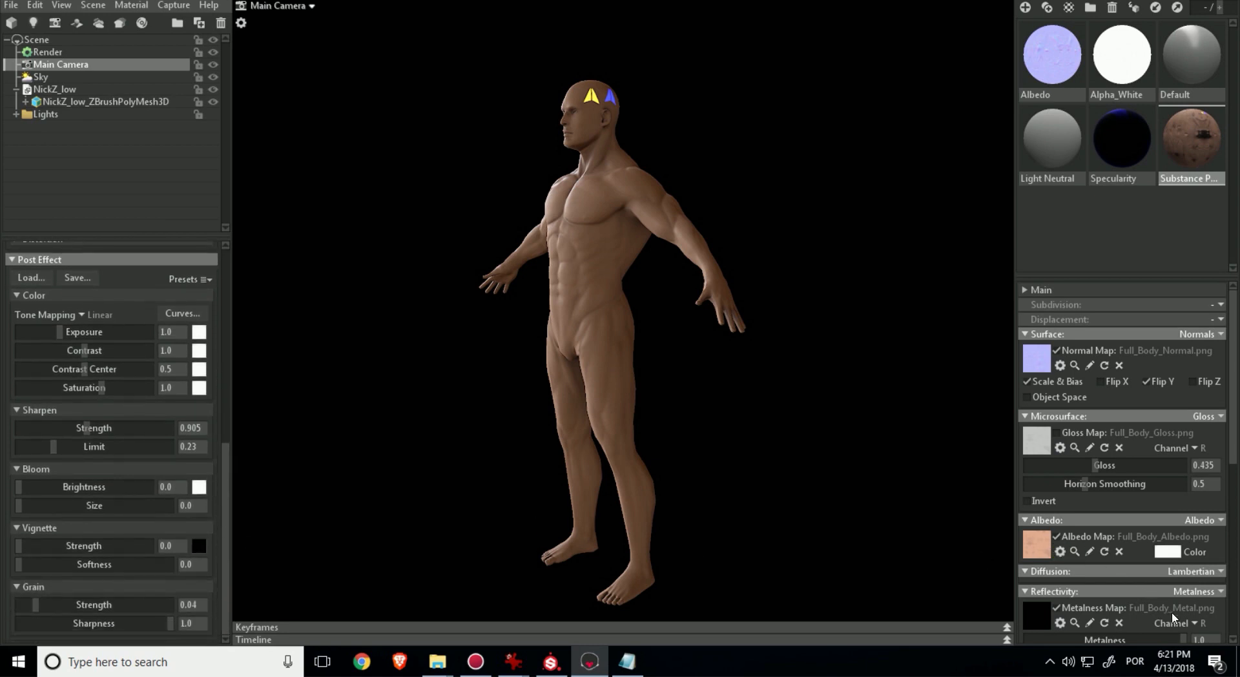
{"action": "left_click", "coordinate": [212, 77]}
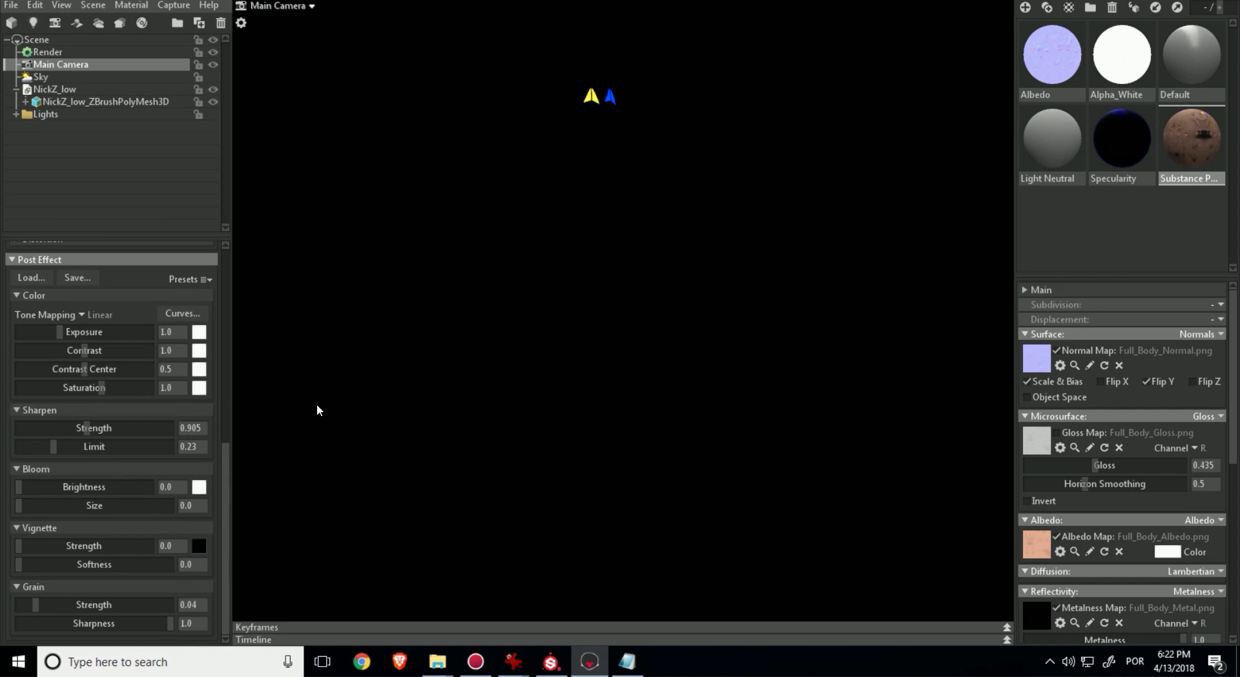
{"action": "scroll", "coordinate": [226, 494], "scroll_direction": "up", "scroll_amount": 1}
{"action": "scroll", "coordinate": [226, 504], "scroll_direction": "down", "scroll_amount": 1}
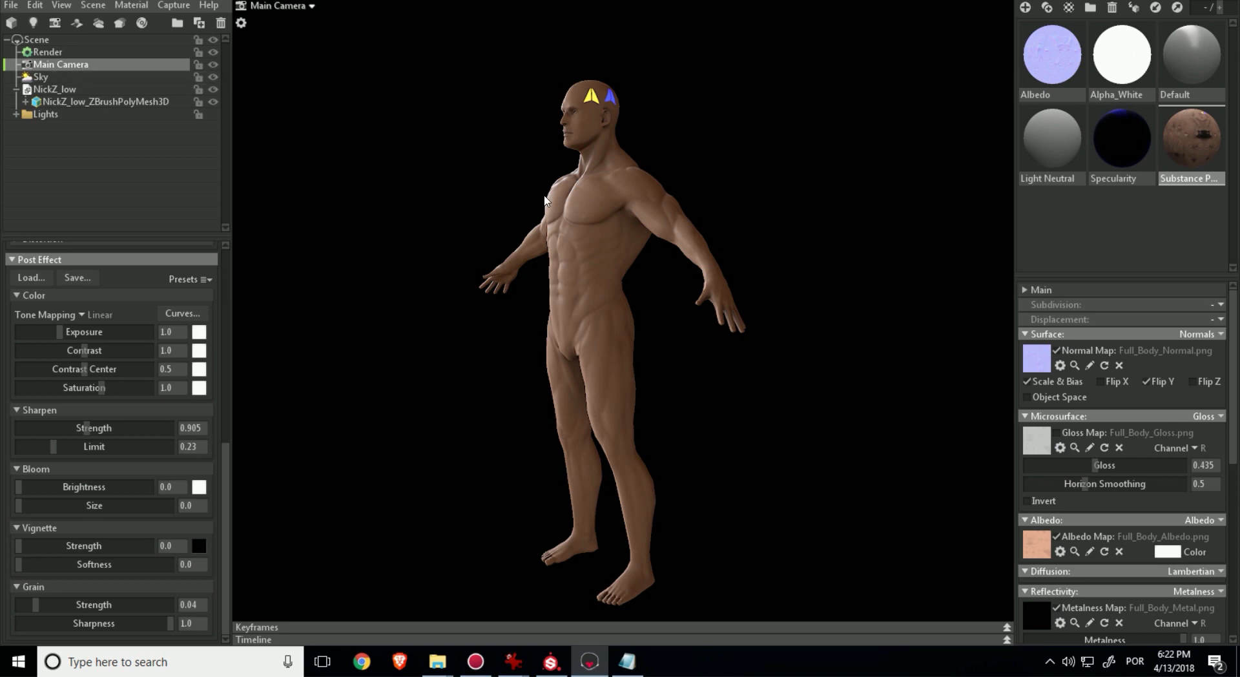
Add the Alpha_Green, Alpha_Orange, Alpha_Purple and Alpha_Red preset materials to the scene's material library
{"action": "left_click_drag", "start_coordinate": [1120, 63], "coordinate": [885, 214]}
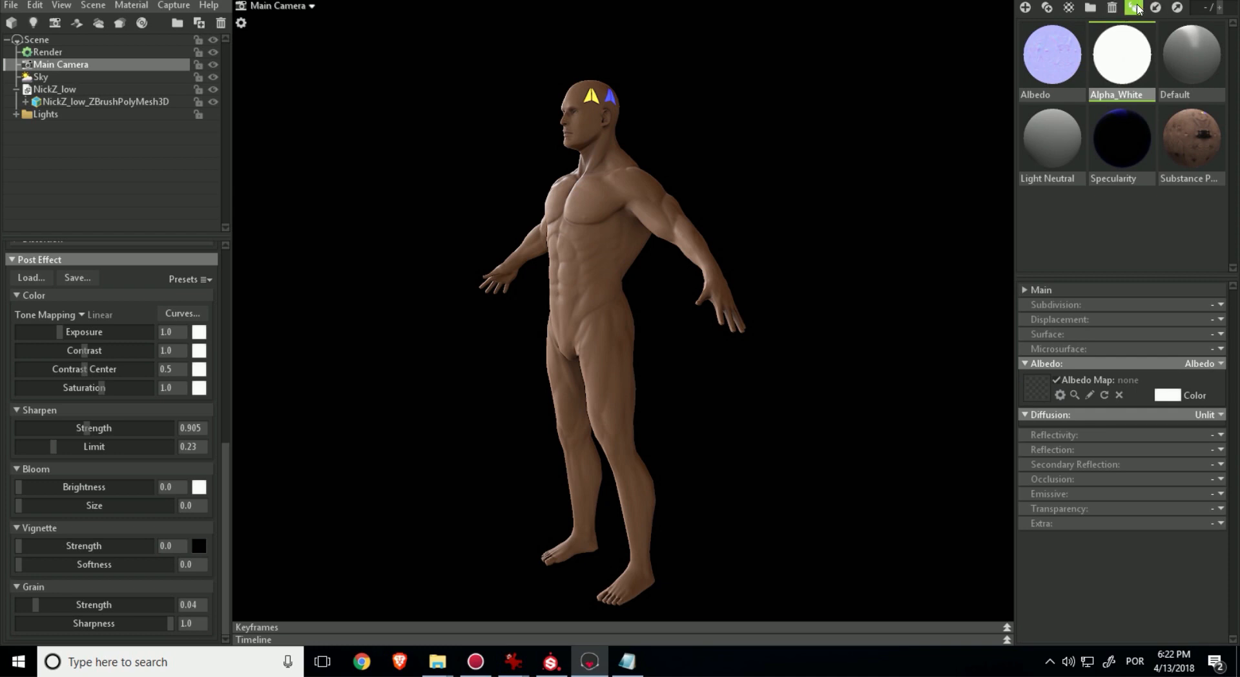
{"action": "left_click", "coordinate": [1069, 8]}
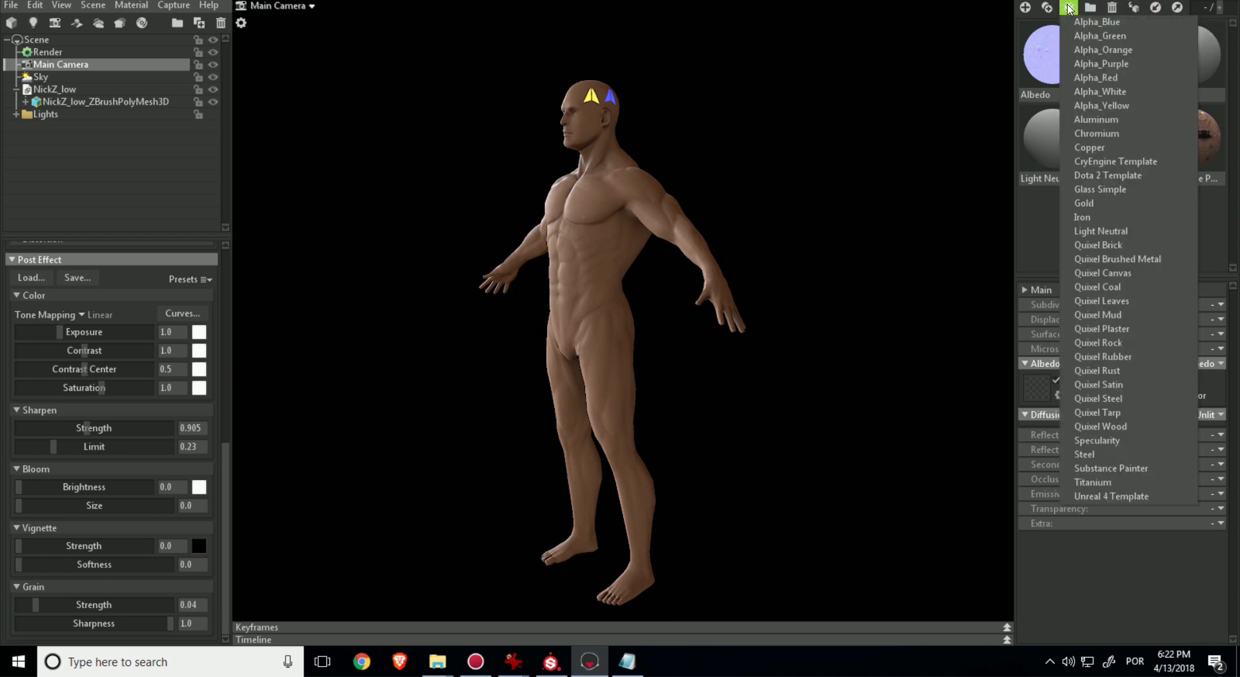
{"action": "left_click", "coordinate": [1113, 37]}
{"action": "left_click", "coordinate": [1069, 8]}
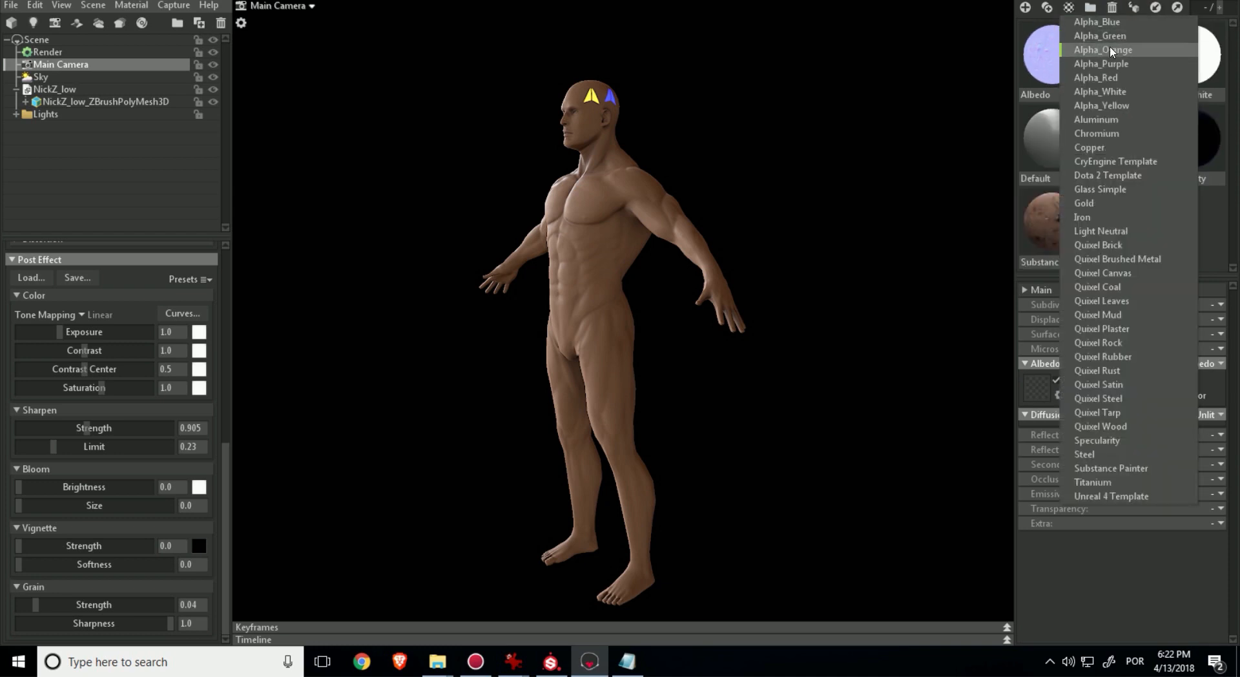
{"action": "left_click", "coordinate": [1112, 50]}
{"action": "left_click", "coordinate": [1069, 8]}
{"action": "left_click", "coordinate": [1116, 63]}
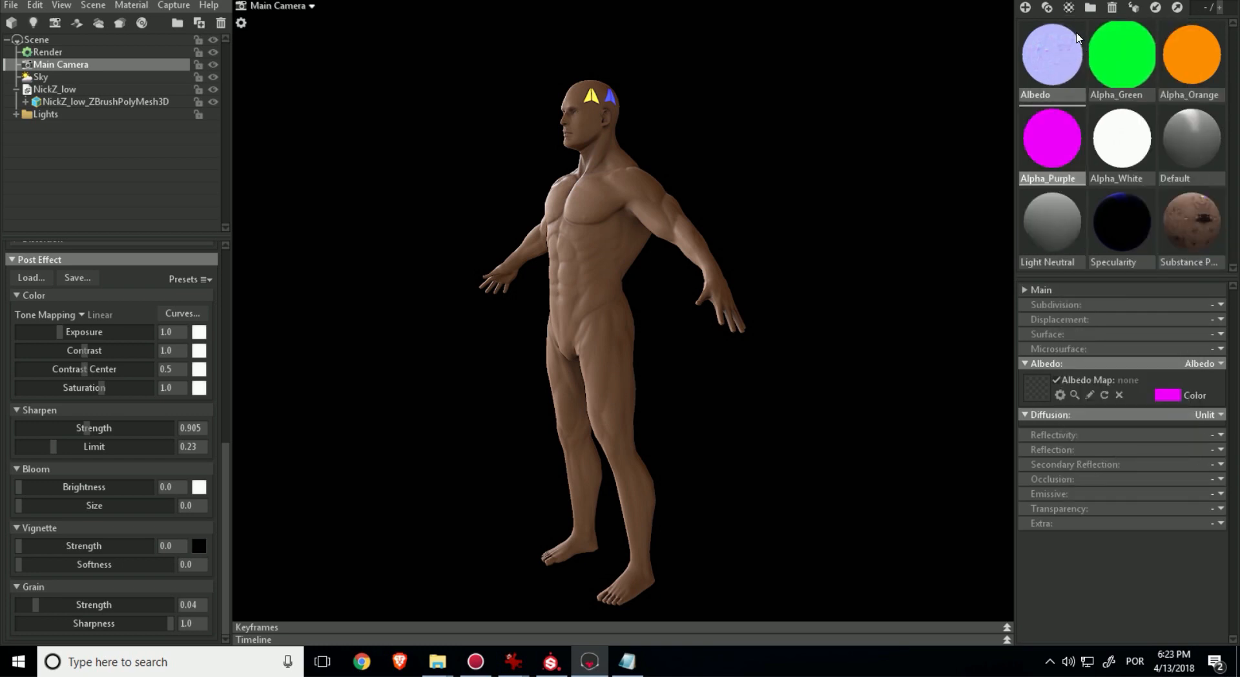
{"action": "left_click", "coordinate": [1069, 8]}
{"action": "left_click", "coordinate": [1125, 83]}
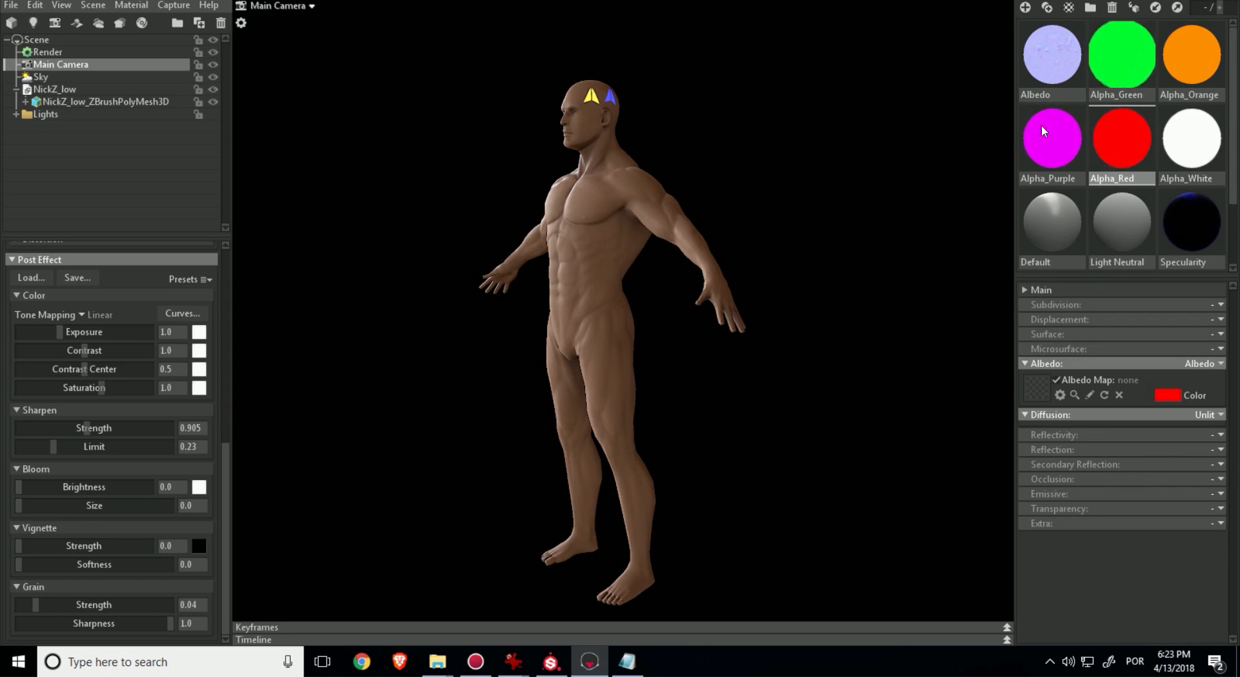
Apply the Alpha_Green material to the NickZ_low model and clear the selection
{"action": "left_click_drag", "start_coordinate": [1122, 55], "coordinate": [82, 98]}
{"action": "left_click", "coordinate": [458, 145]}
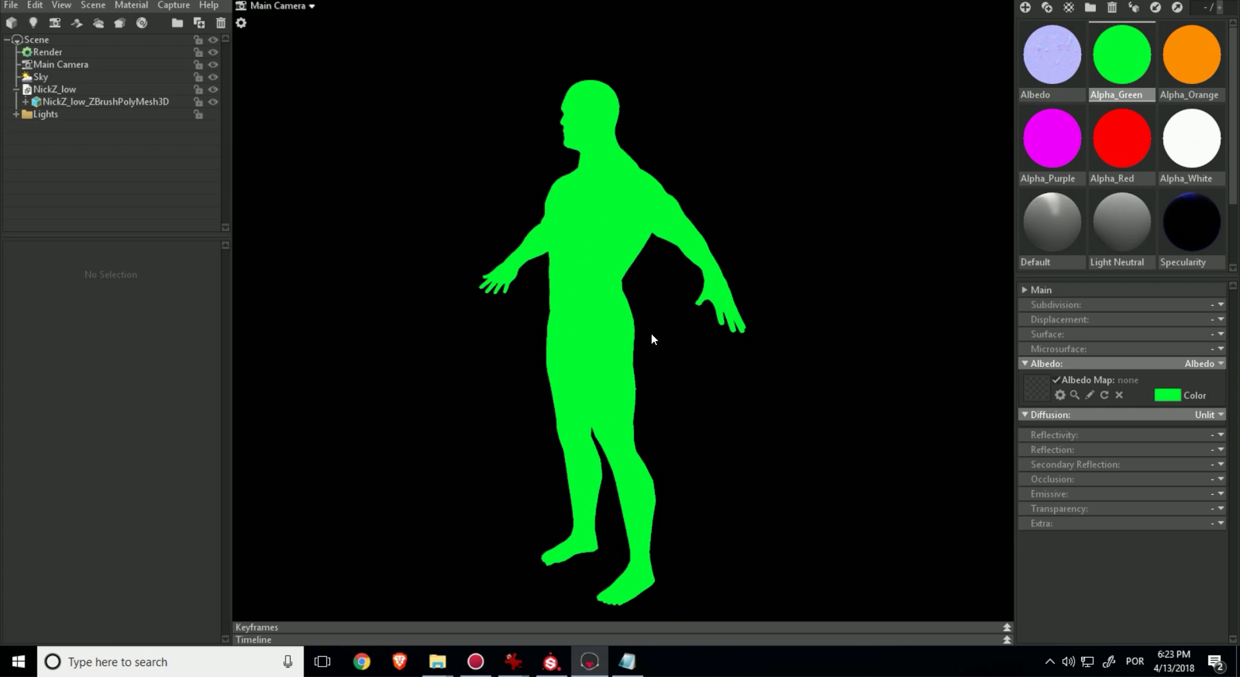
Change the Alpha_White material's albedo color to a dark green (289136)
{"action": "left_click", "coordinate": [1196, 166]}
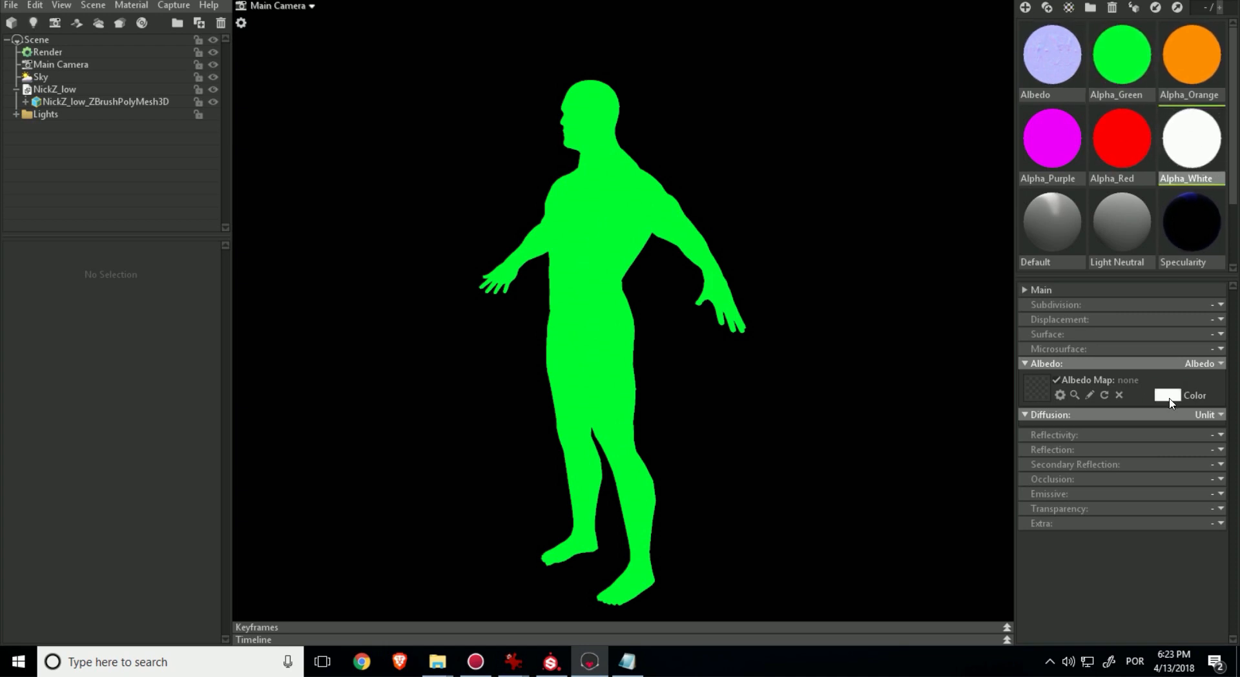
{"action": "left_click", "coordinate": [1167, 395]}
{"action": "mouse_move", "coordinate": [455, 580]}
{"action": "left_mouse_down"}
{"action": "mouse_move", "coordinate": [456, 563]}
{"action": "mouse_move", "coordinate": [407, 560]}
{"action": "mouse_move", "coordinate": [387, 524]}
{"action": "left_mouse_up"}
{"action": "left_click", "coordinate": [413, 593]}
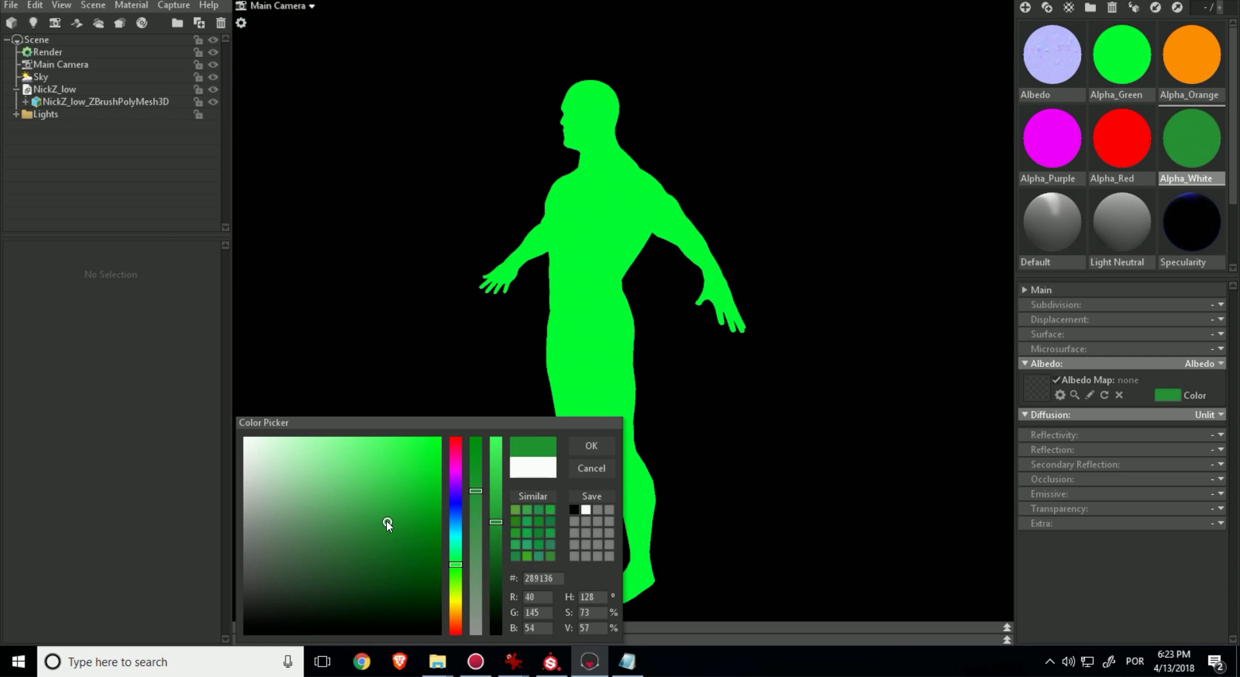
{"action": "left_click", "coordinate": [585, 443]}
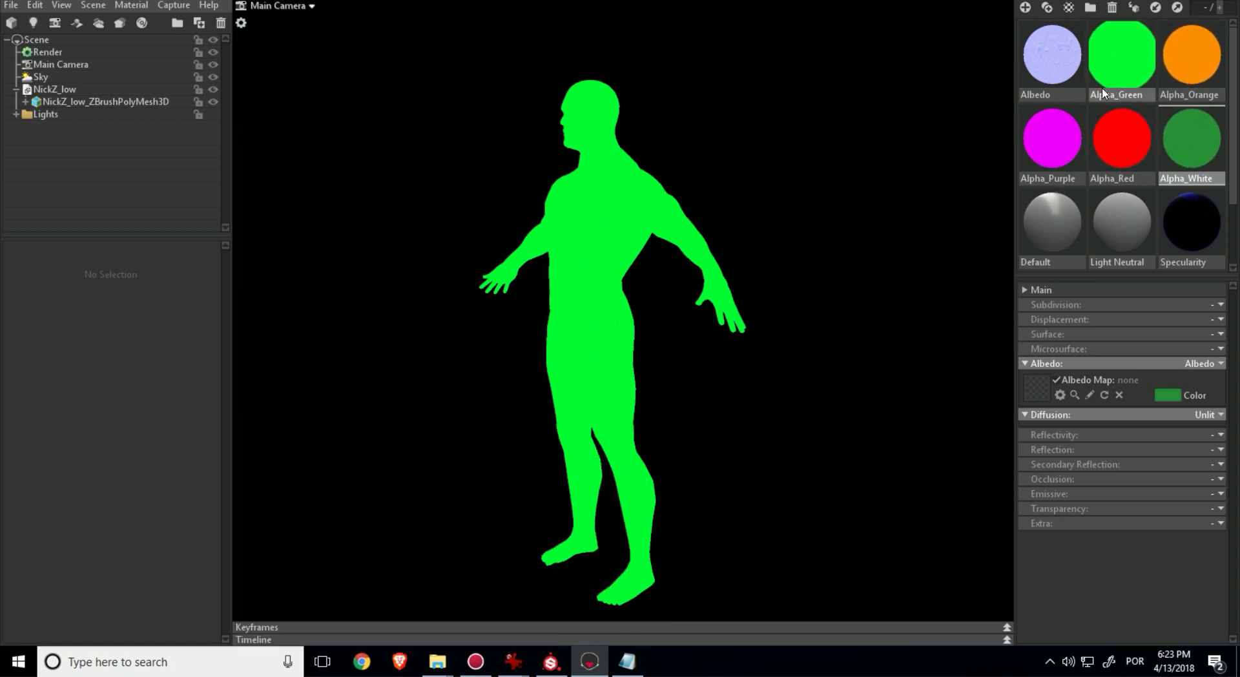
Apply the Alpha_White material to the NickZ_low model and set its albedo color to white (ffffff)
{"action": "left_click_drag", "start_coordinate": [1187, 151], "coordinate": [105, 91]}
{"action": "left_click", "coordinate": [398, 188]}
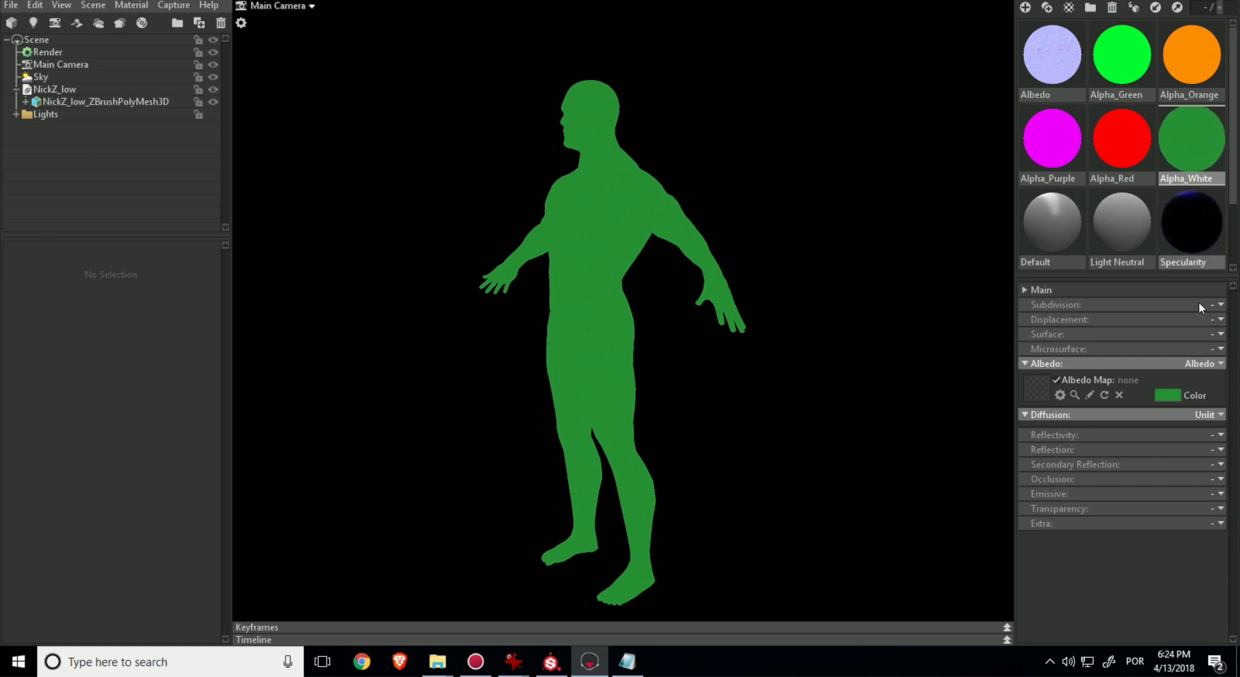
{"action": "left_click", "coordinate": [1167, 394]}
{"action": "left_click_drag", "start_coordinate": [349, 471], "coordinate": [179, 423]}
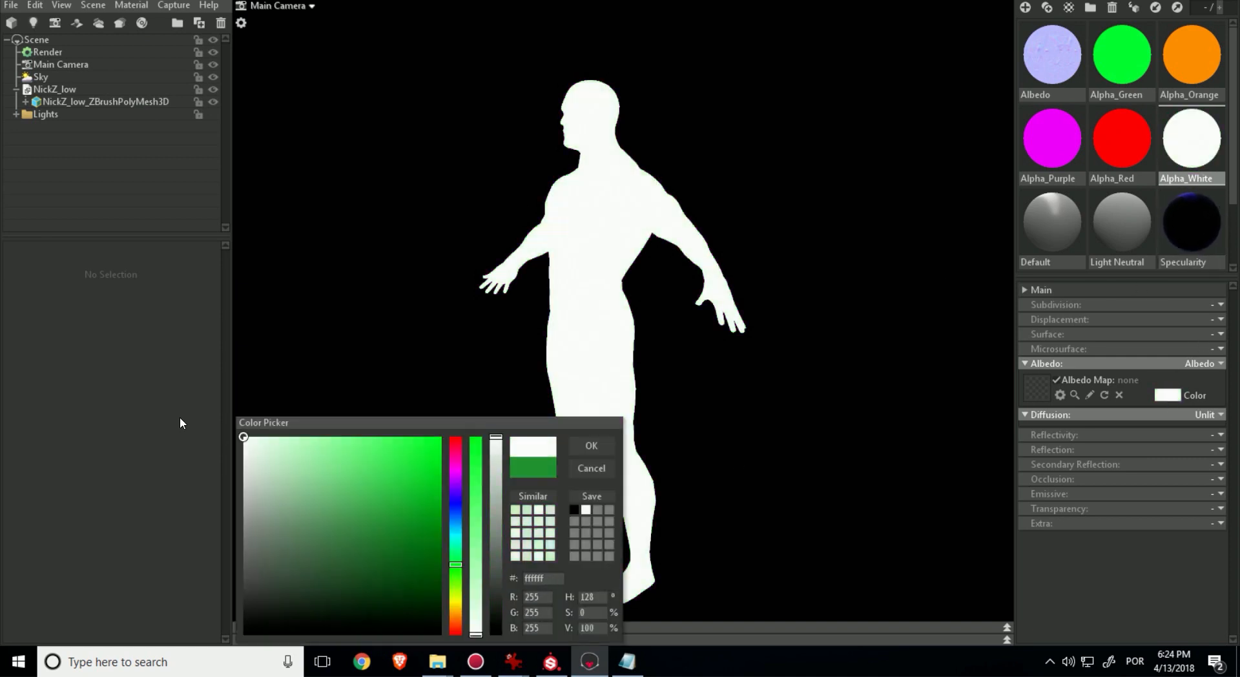
{"action": "left_click", "coordinate": [583, 445]}
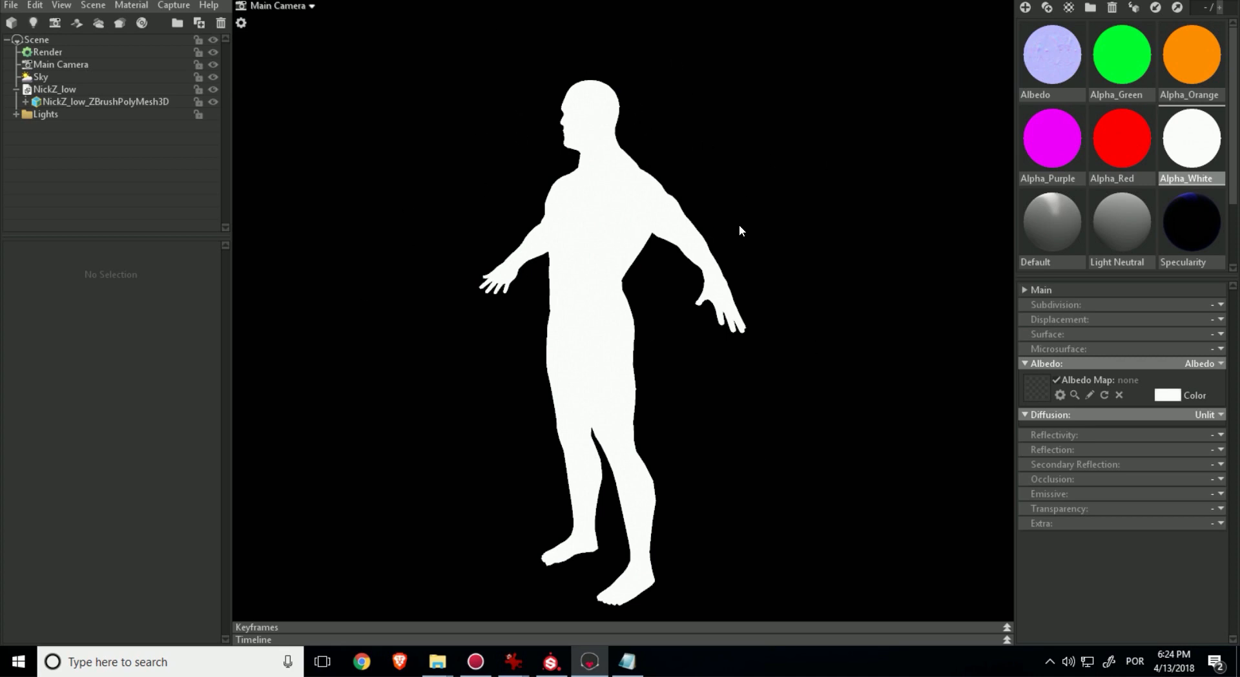
{"action": "scroll", "coordinate": [1133, 207], "scroll_direction": "down", "scroll_amount": 2}
{"action": "scroll", "coordinate": [1134, 207], "scroll_direction": "up", "scroll_amount": 2}
{"action": "scroll", "coordinate": [1134, 207], "scroll_direction": "down", "scroll_amount": 2}
{"action": "scroll", "coordinate": [1134, 208], "scroll_direction": "up", "scroll_amount": 2}
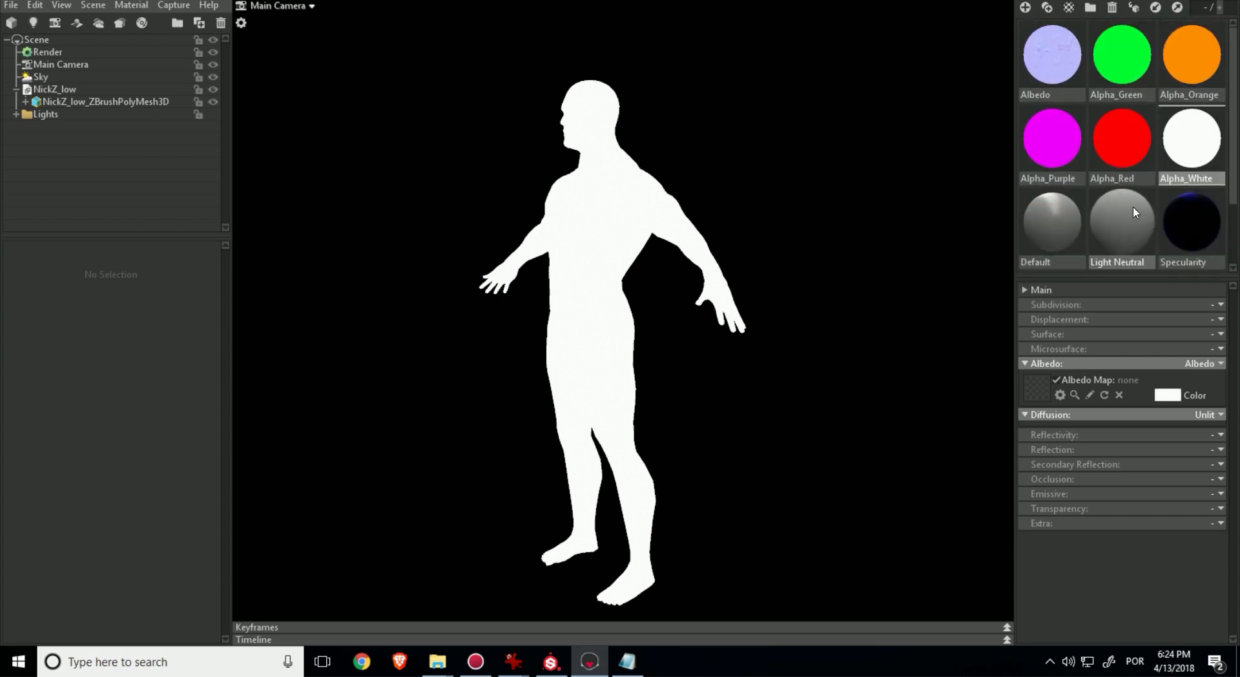
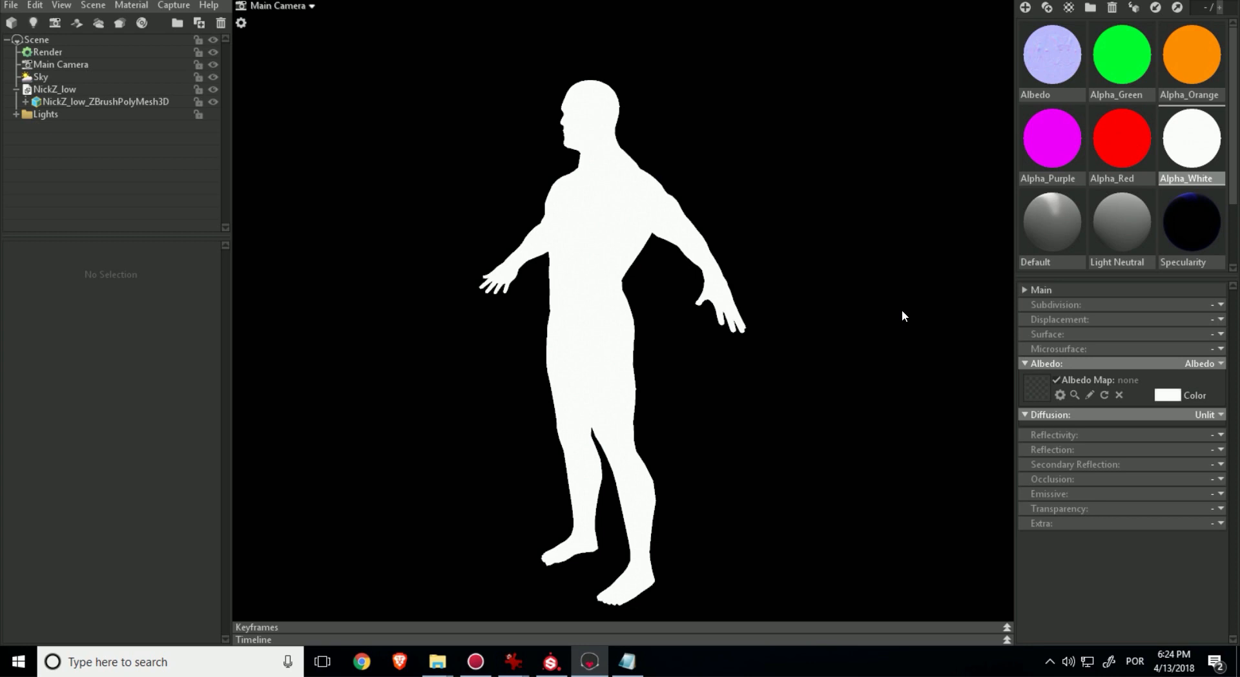
Try Lambertian diffusion on the Alpha_White material, and return its diffusion to Unlit
{"action": "left_click", "coordinate": [47, 52]}
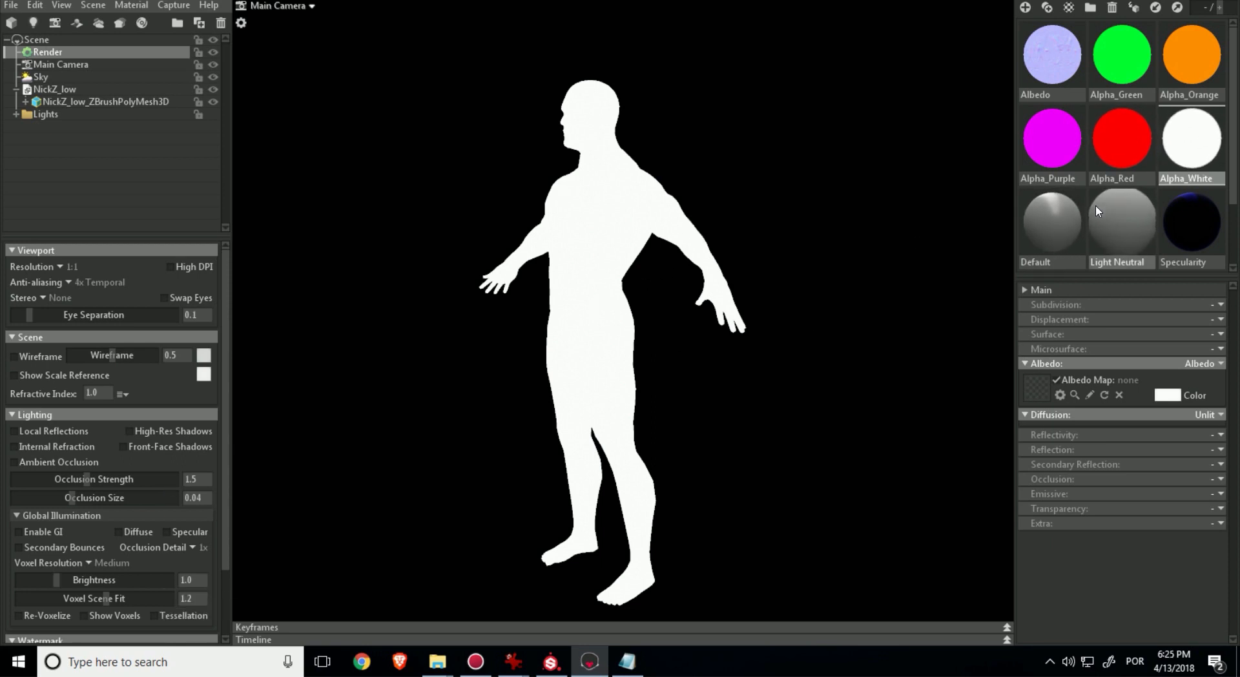
{"action": "left_click", "coordinate": [1216, 415]}
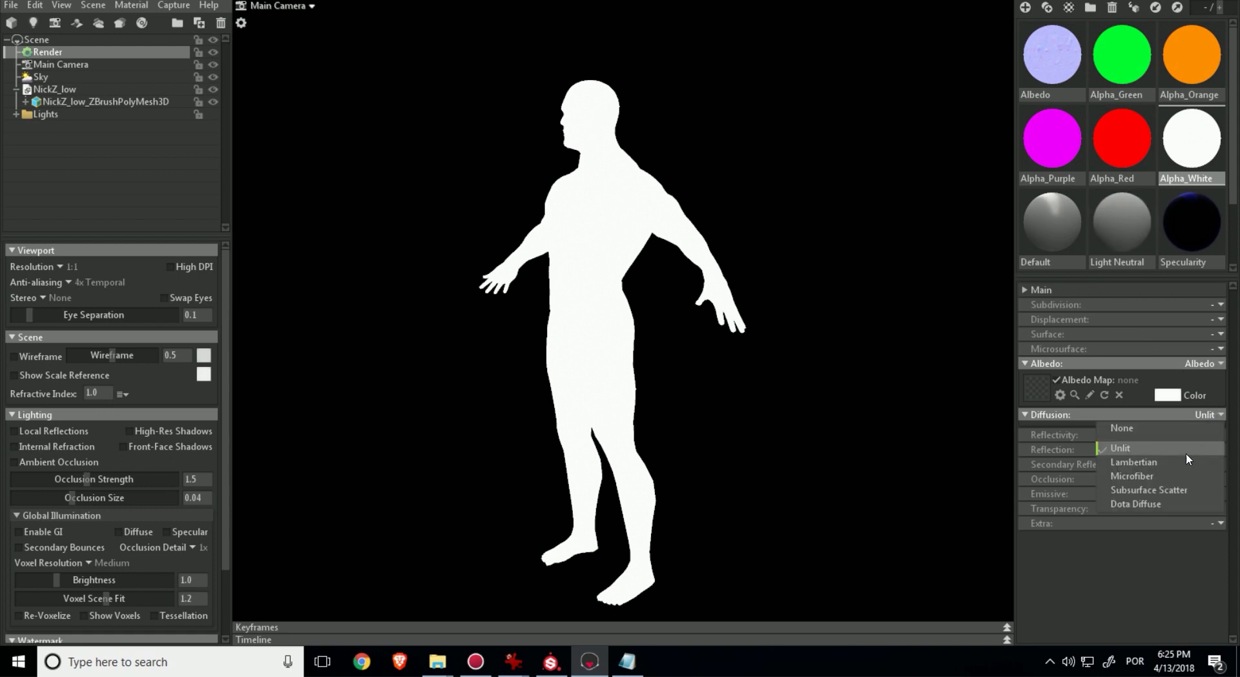
{"action": "left_click", "coordinate": [1179, 463]}
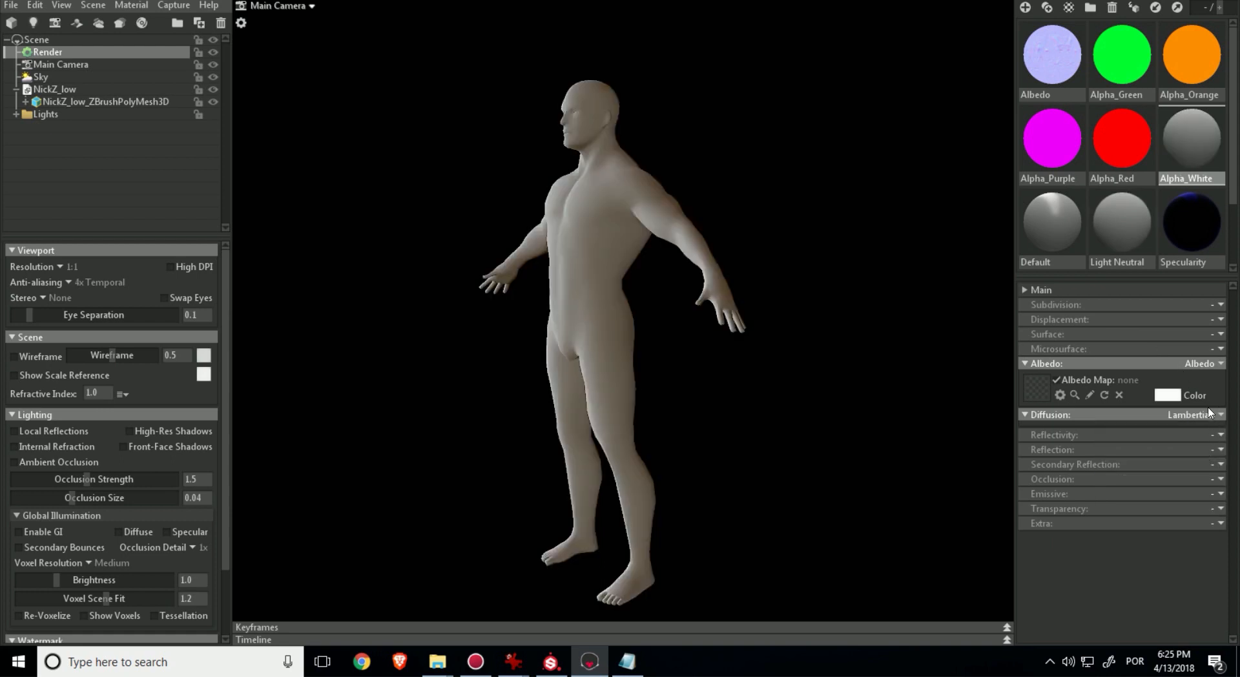
{"action": "left_click", "coordinate": [1206, 417]}
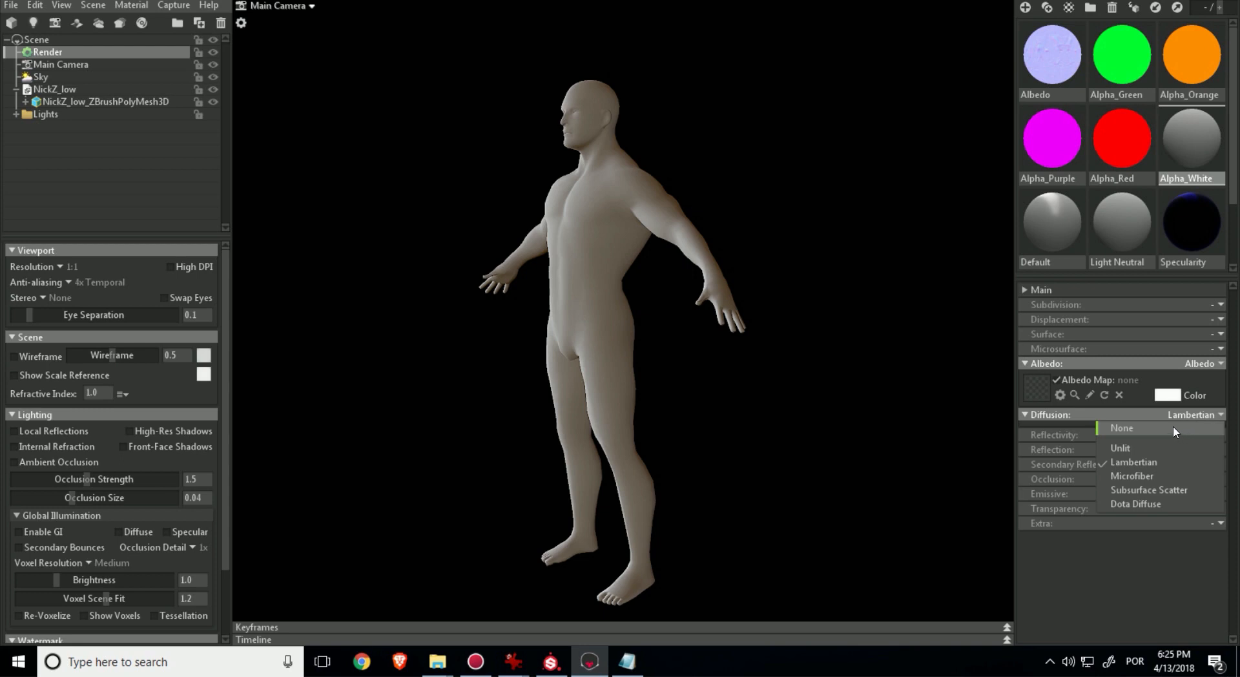
{"action": "left_click", "coordinate": [1161, 443]}
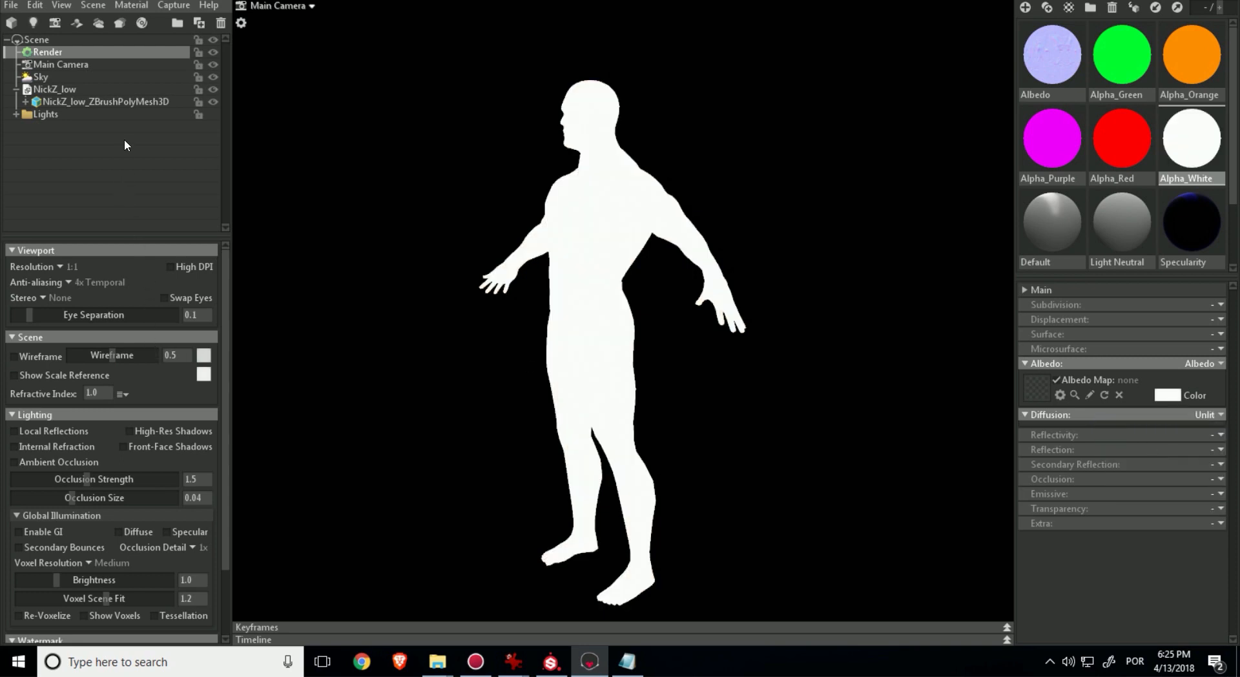
Set the Sky's brightness, child-light brightness, backdrop brightness and backdrop blur all to 0
{"action": "left_click", "coordinate": [167, 76]}
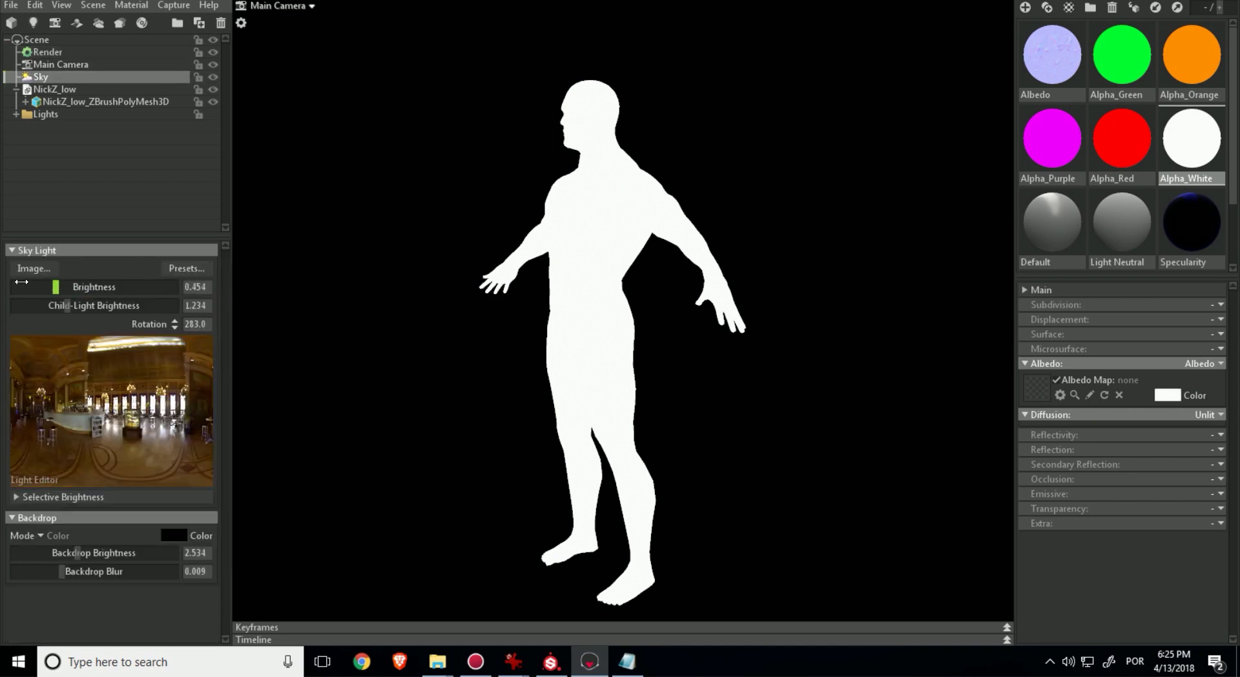
{"action": "left_click_drag", "start_coordinate": [21, 282], "coordinate": [3, 287]}
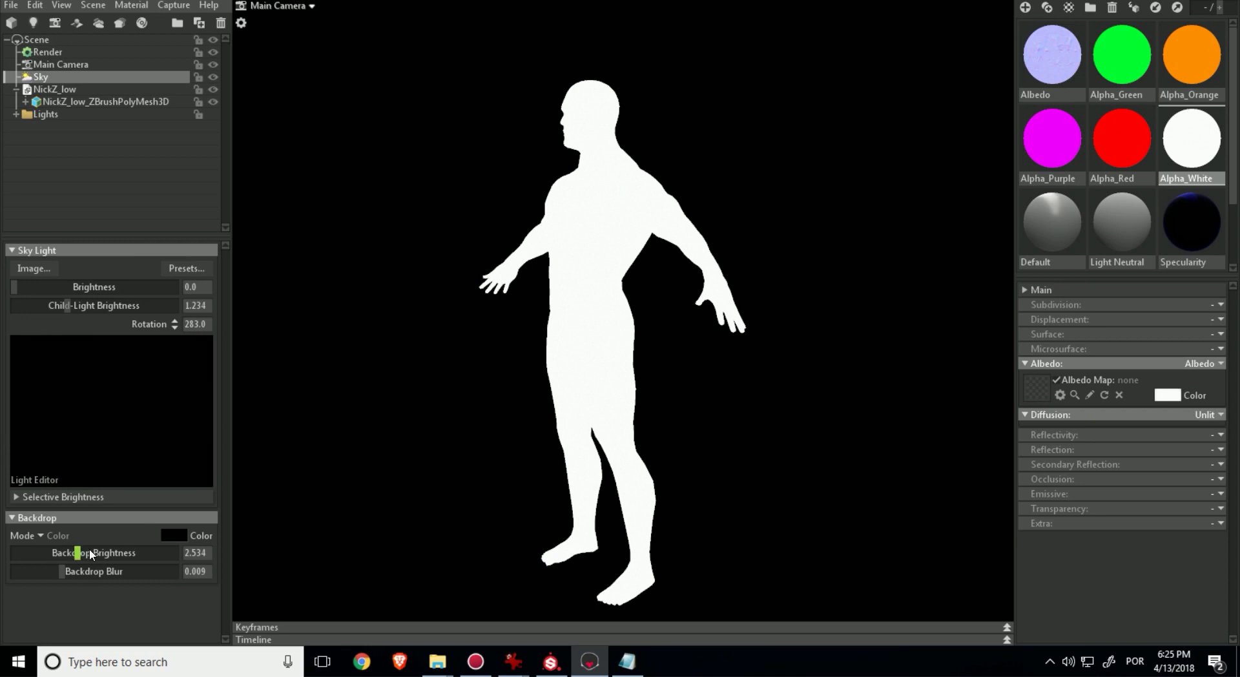
{"action": "left_click_drag", "start_coordinate": [77, 552], "coordinate": [3, 560]}
{"action": "left_click_drag", "start_coordinate": [68, 310], "coordinate": [4, 305]}
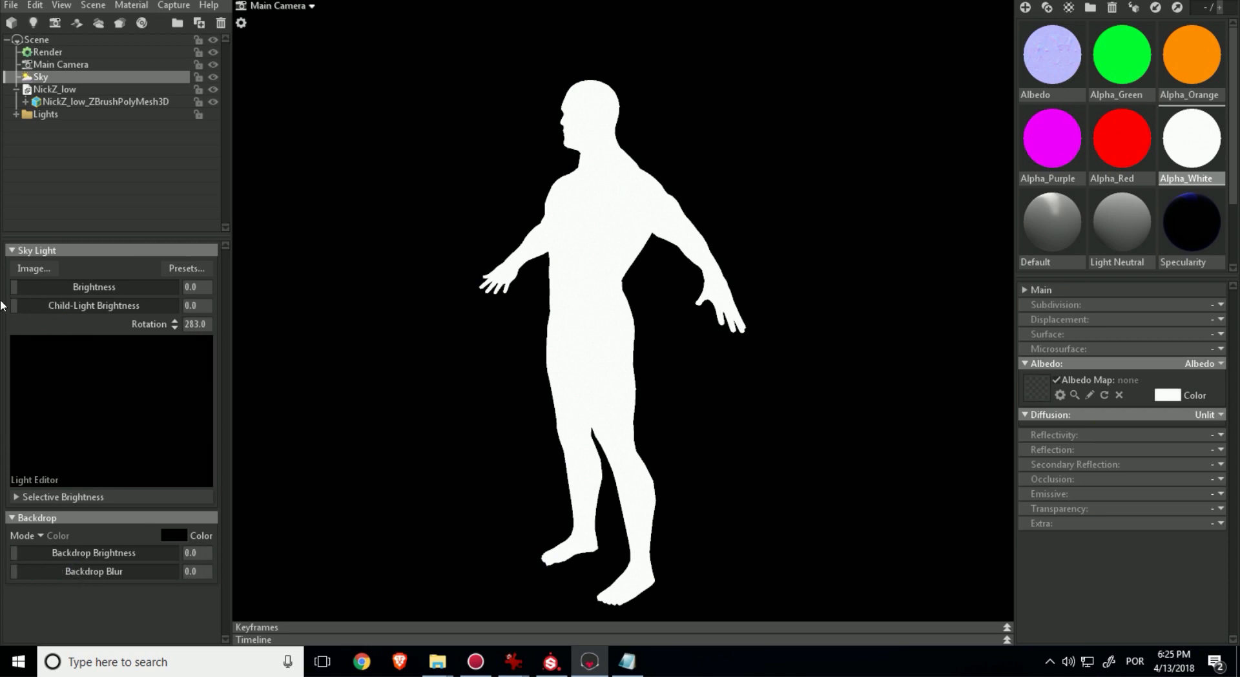
Hide the Lights group and expand it to list its individual lights
{"action": "left_click", "coordinate": [206, 114]}
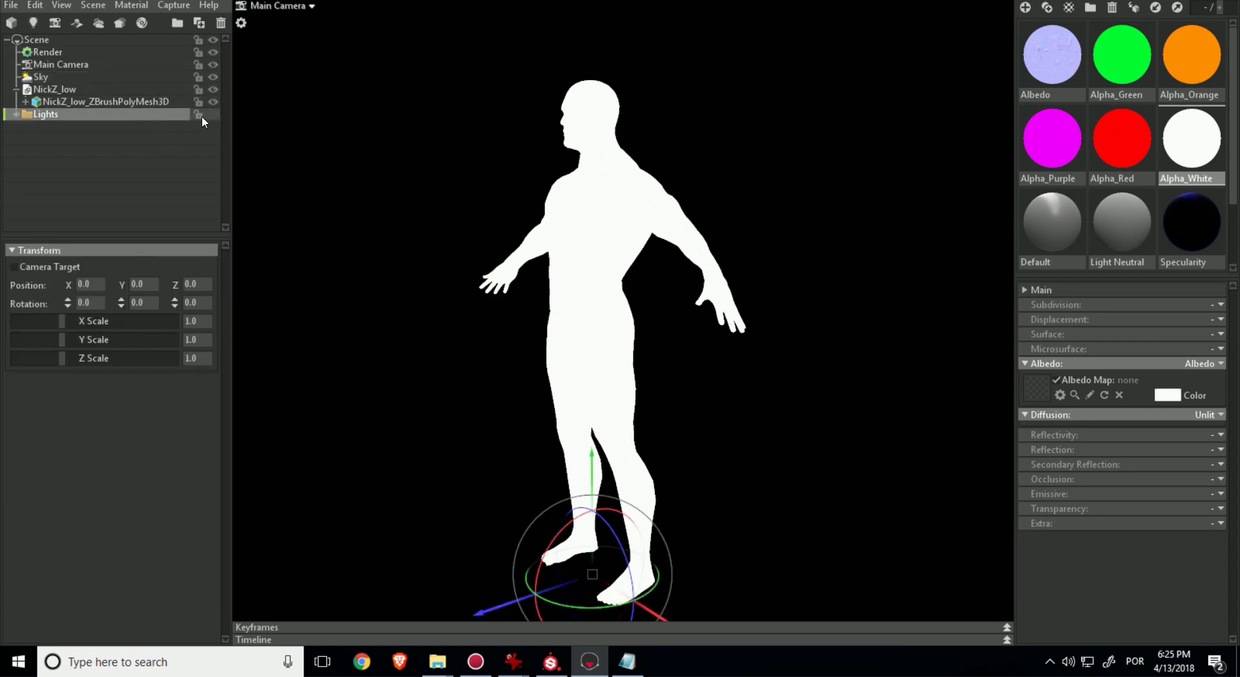
{"action": "left_click", "coordinate": [16, 115]}
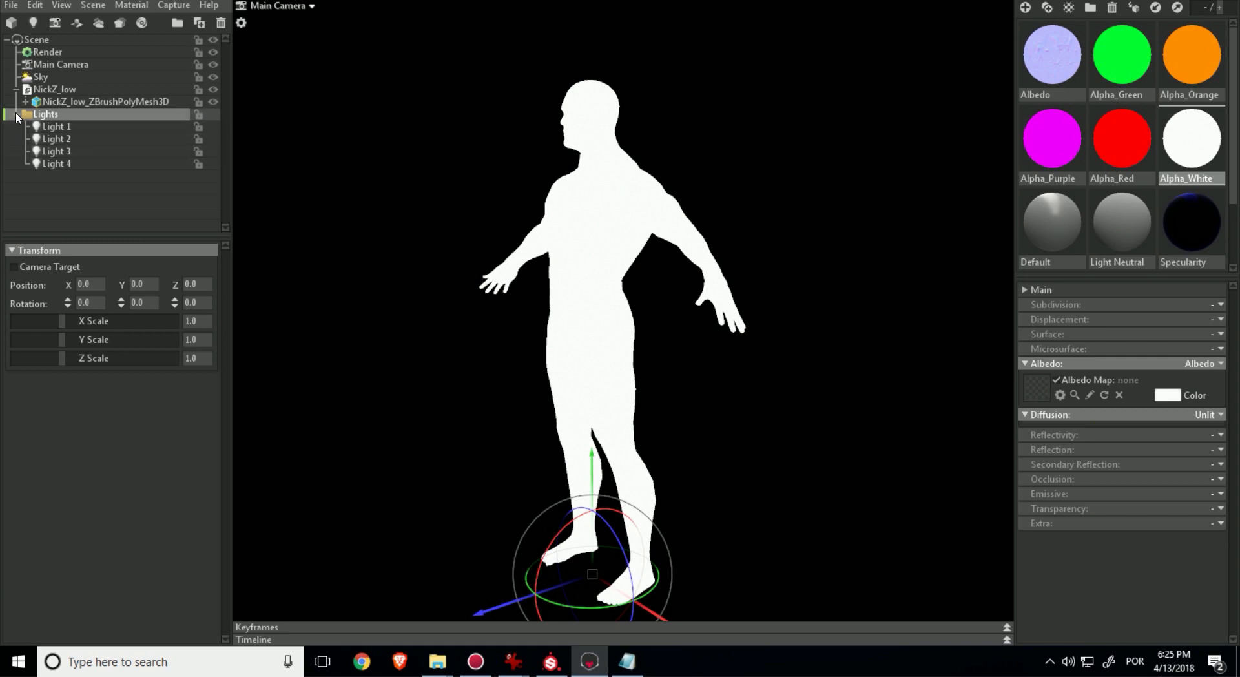
{"action": "left_click", "coordinate": [16, 114]}
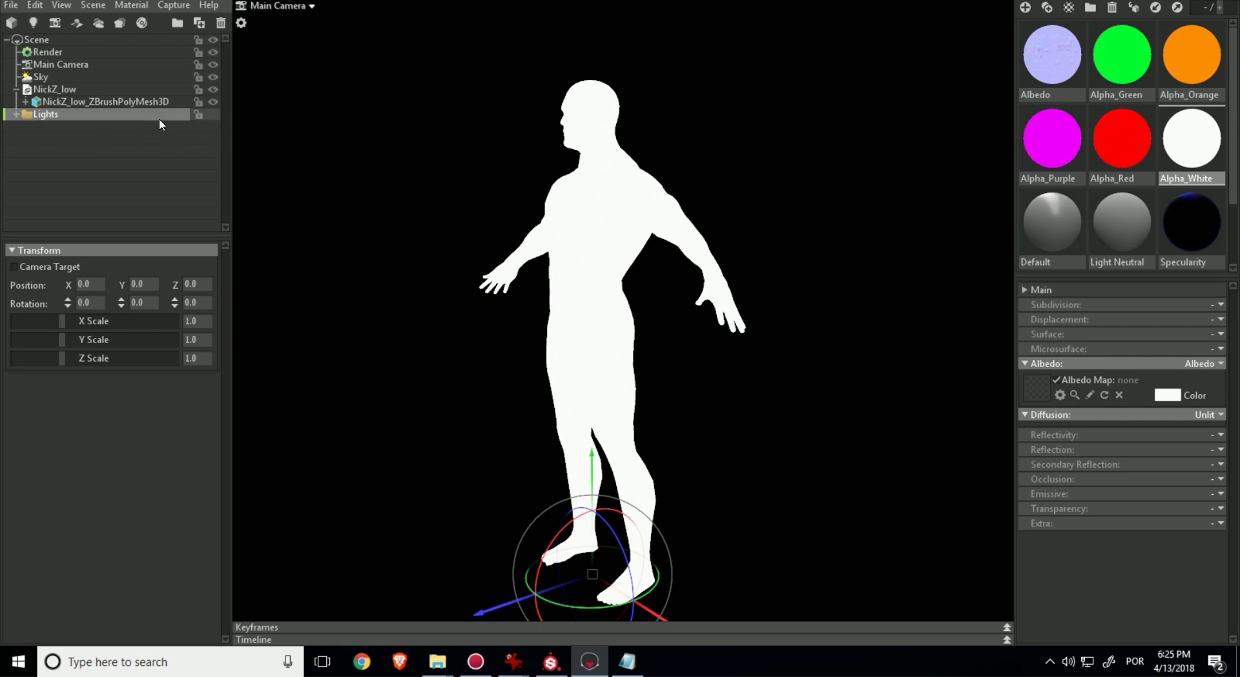
{"action": "left_click", "coordinate": [15, 114]}
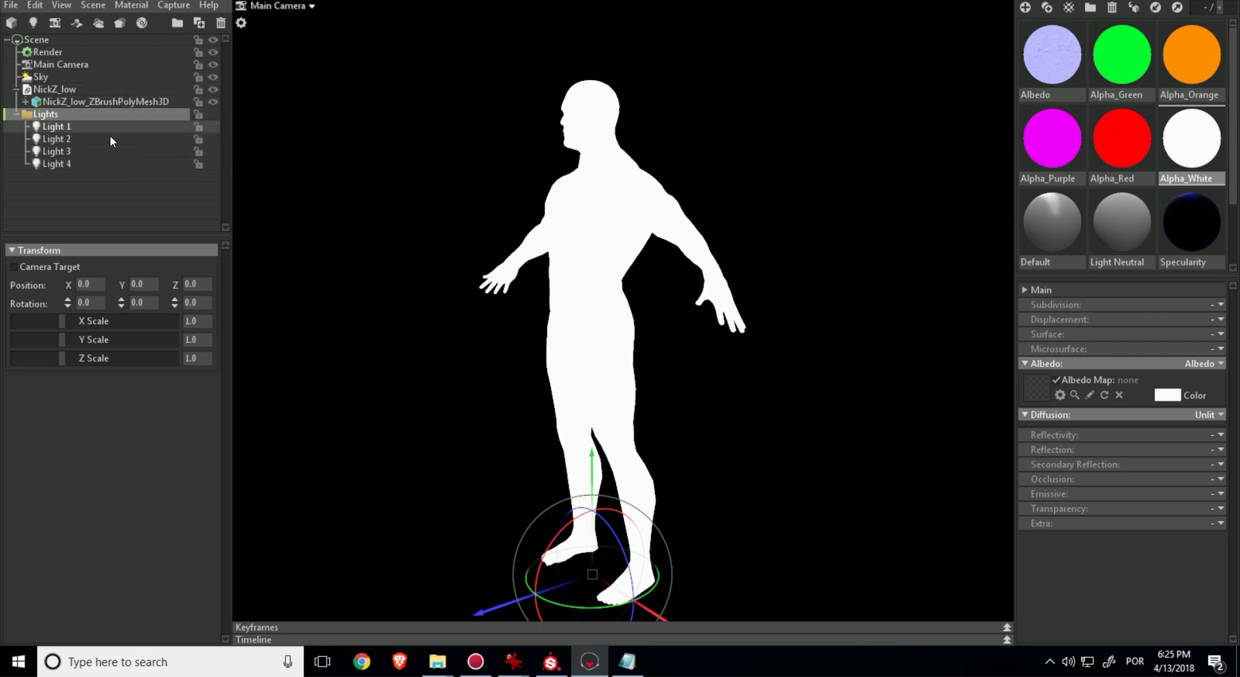
Collapse the Lights group and add a fog object to the scene
{"action": "left_click", "coordinate": [16, 114]}
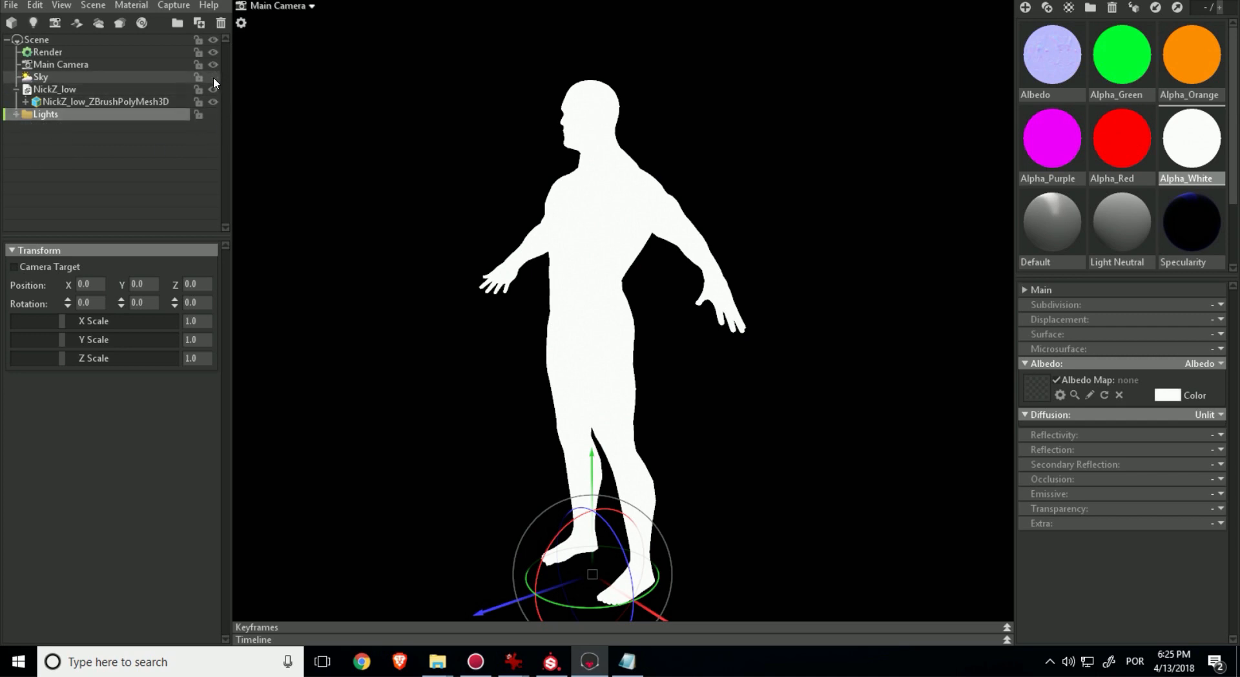
{"action": "left_click", "coordinate": [158, 76]}
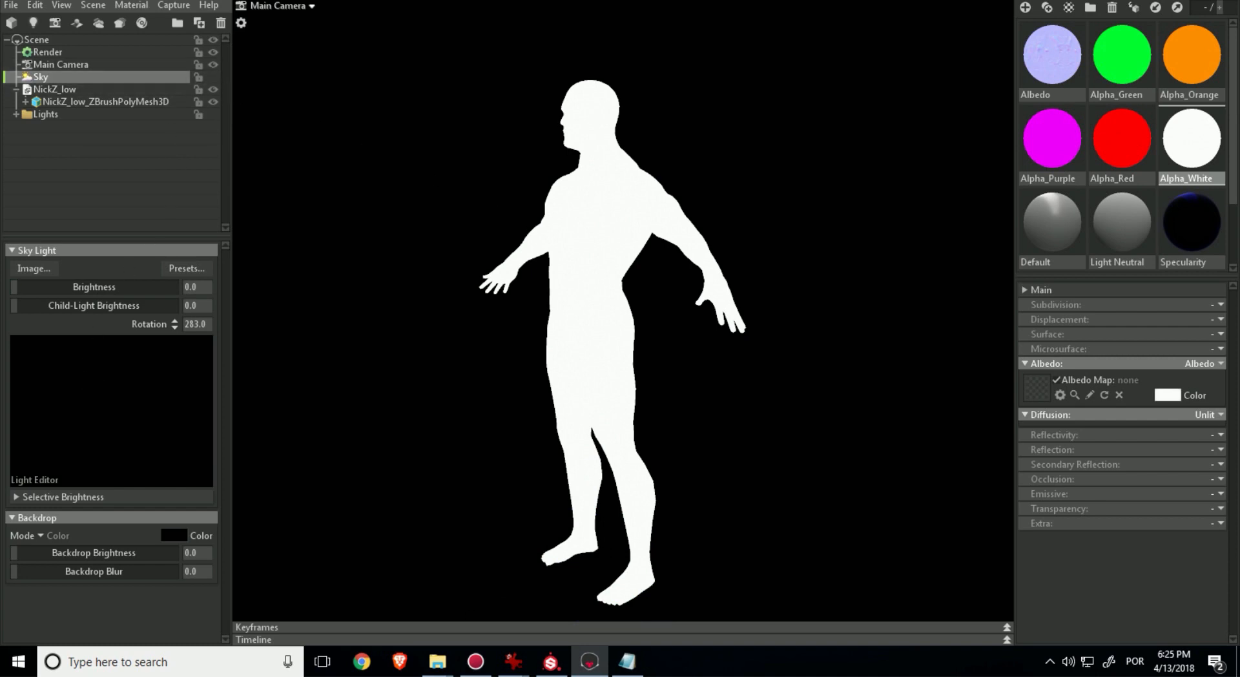
{"action": "key", "text": "alt+Tab"}
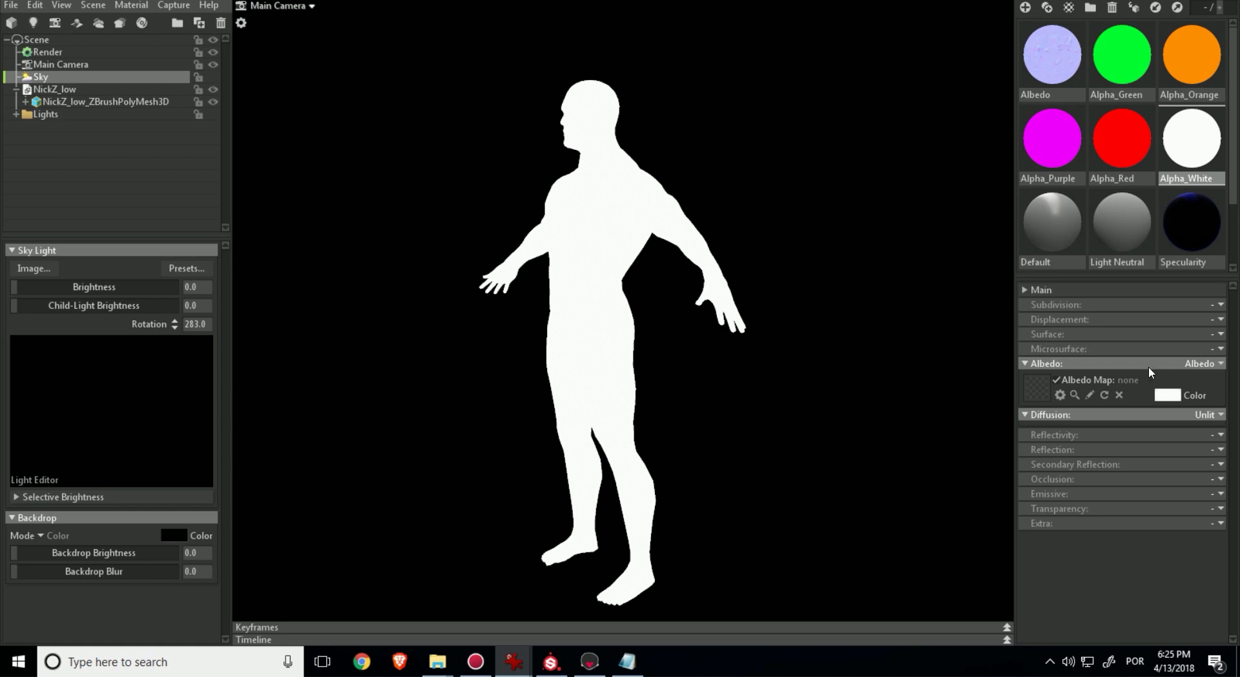
{"action": "key", "text": "alt+Tab"}
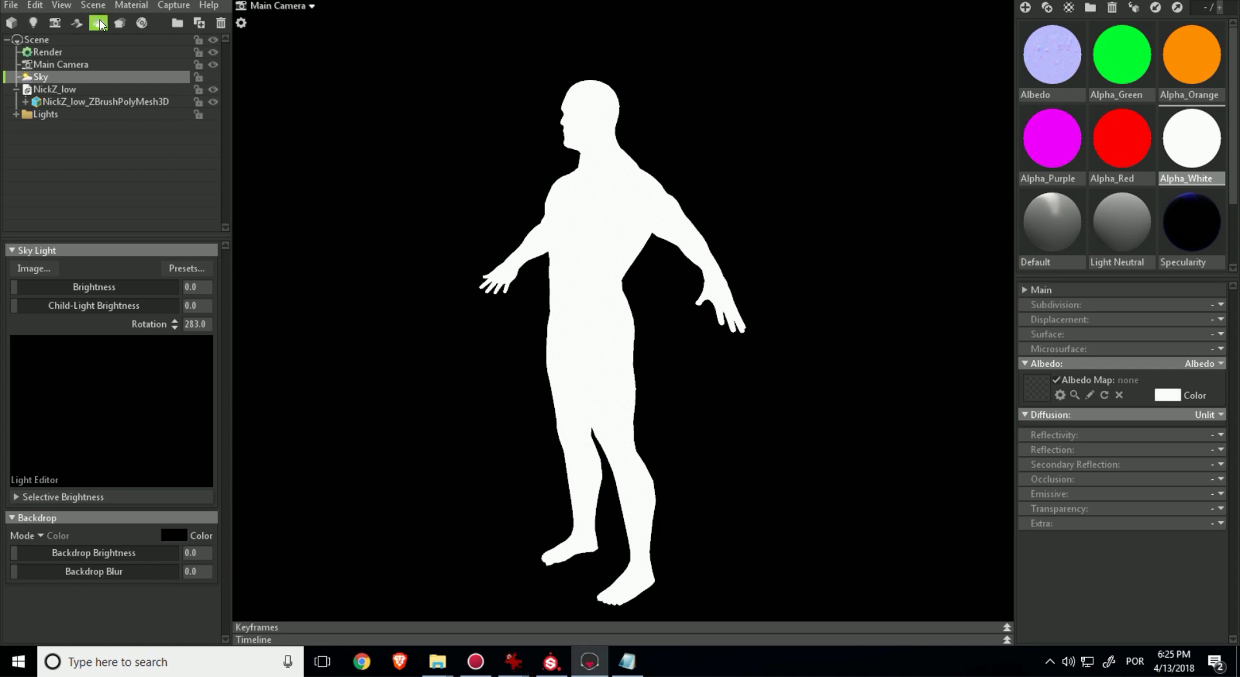
{"action": "left_click", "coordinate": [99, 24]}
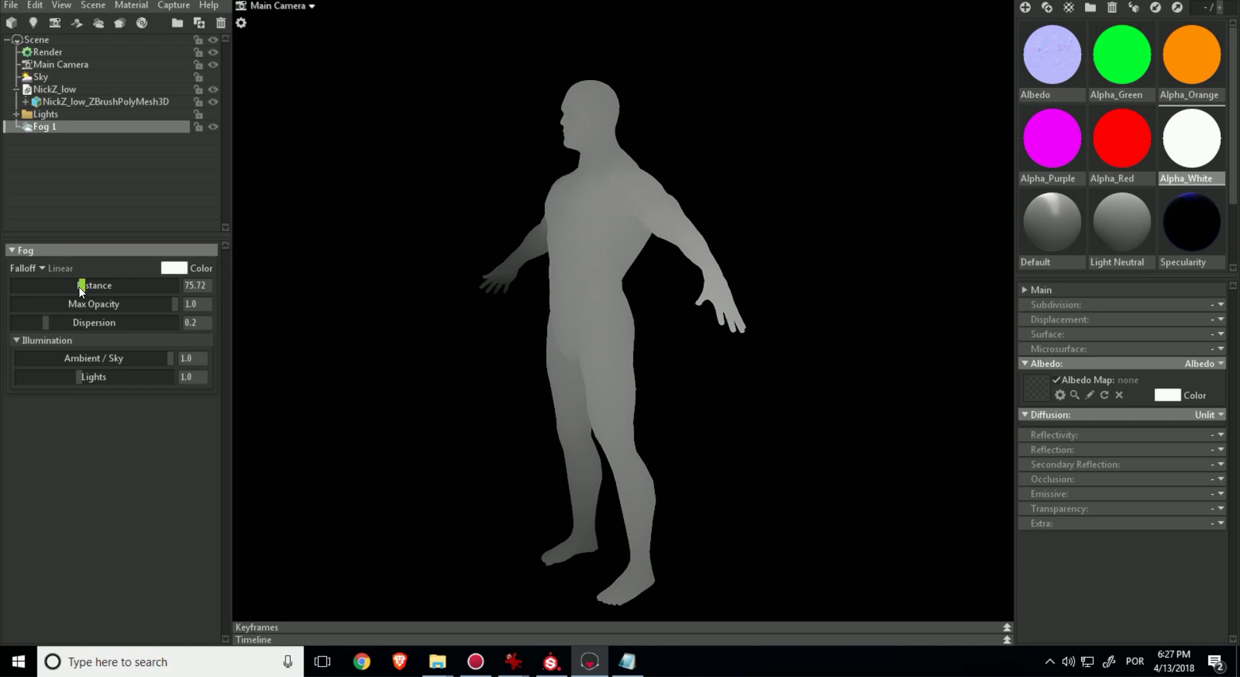
Try several distances for the white linear fog on the figure, ending with the fog distance at 81.0
{"action": "mouse_move", "coordinate": [78, 285]}
{"action": "left_mouse_down"}
{"action": "mouse_move", "coordinate": [210, 289]}
{"action": "mouse_move", "coordinate": [79, 281]}
{"action": "left_mouse_up"}
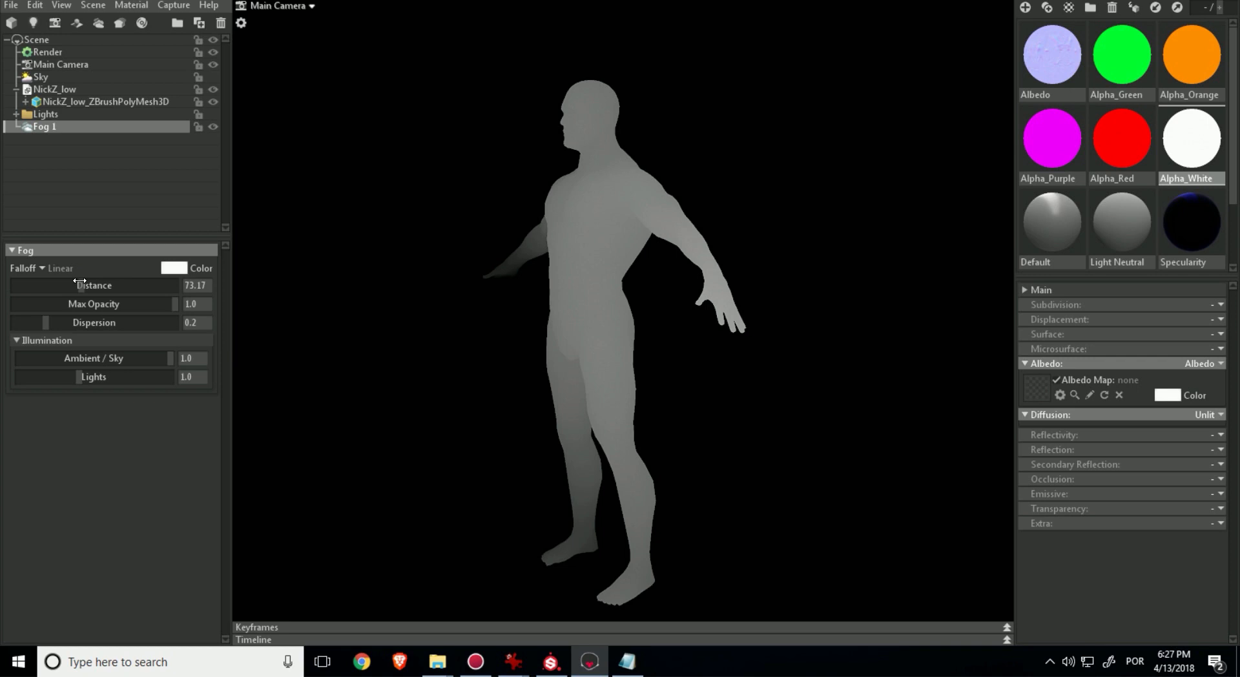
{"action": "left_click_drag", "start_coordinate": [80, 282], "coordinate": [75, 281]}
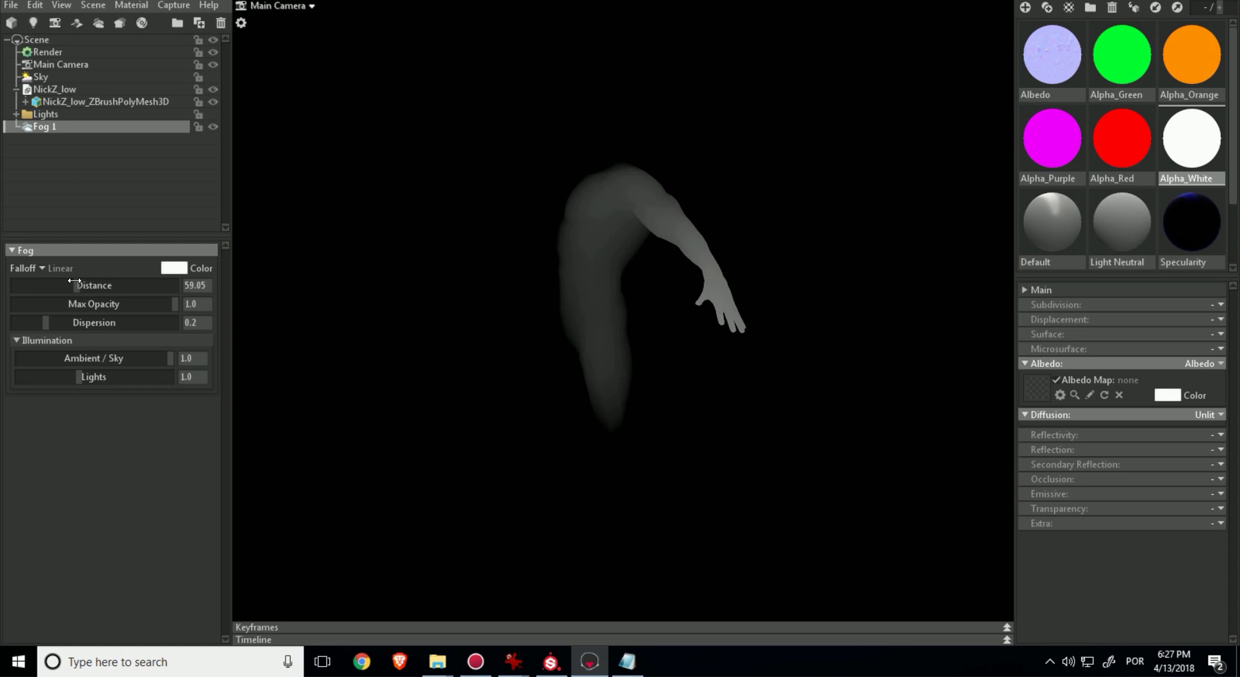
{"action": "mouse_move", "coordinate": [75, 281]}
{"action": "left_mouse_down"}
{"action": "mouse_move", "coordinate": [163, 284]}
{"action": "mouse_move", "coordinate": [77, 284]}
{"action": "left_mouse_up"}
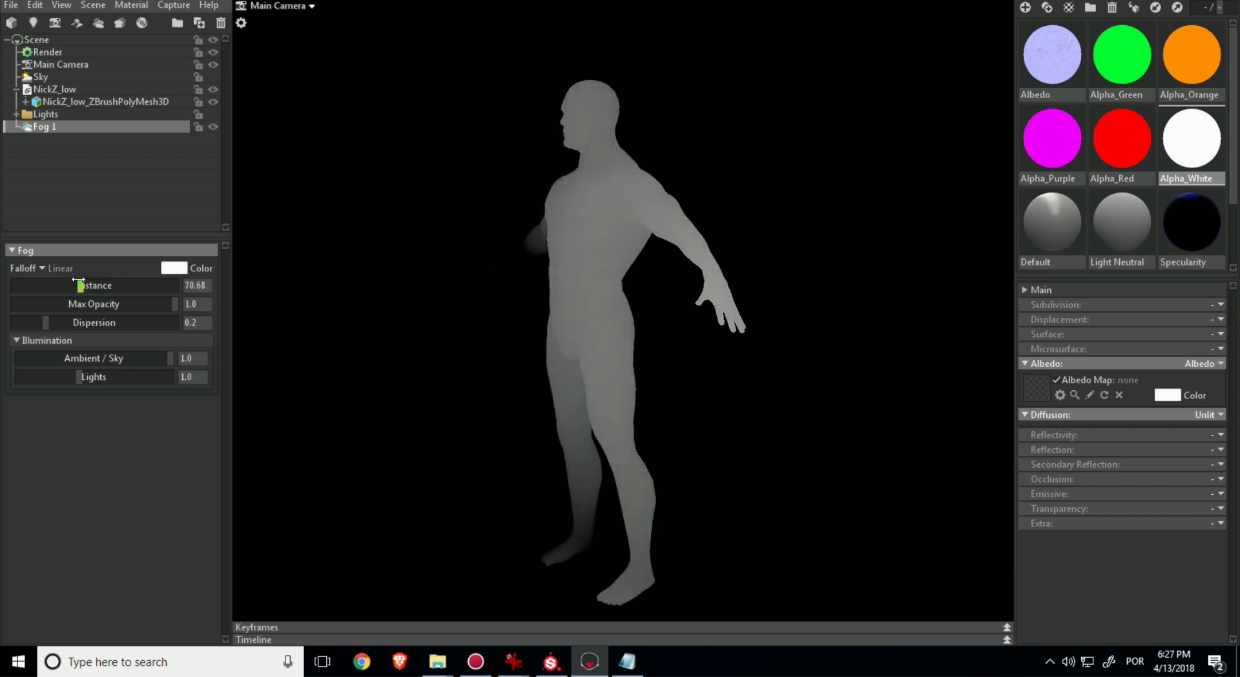
{"action": "mouse_move", "coordinate": [79, 280]}
{"action": "left_mouse_down"}
{"action": "mouse_move", "coordinate": [25, 282]}
{"action": "mouse_move", "coordinate": [79, 282]}
{"action": "left_mouse_up"}
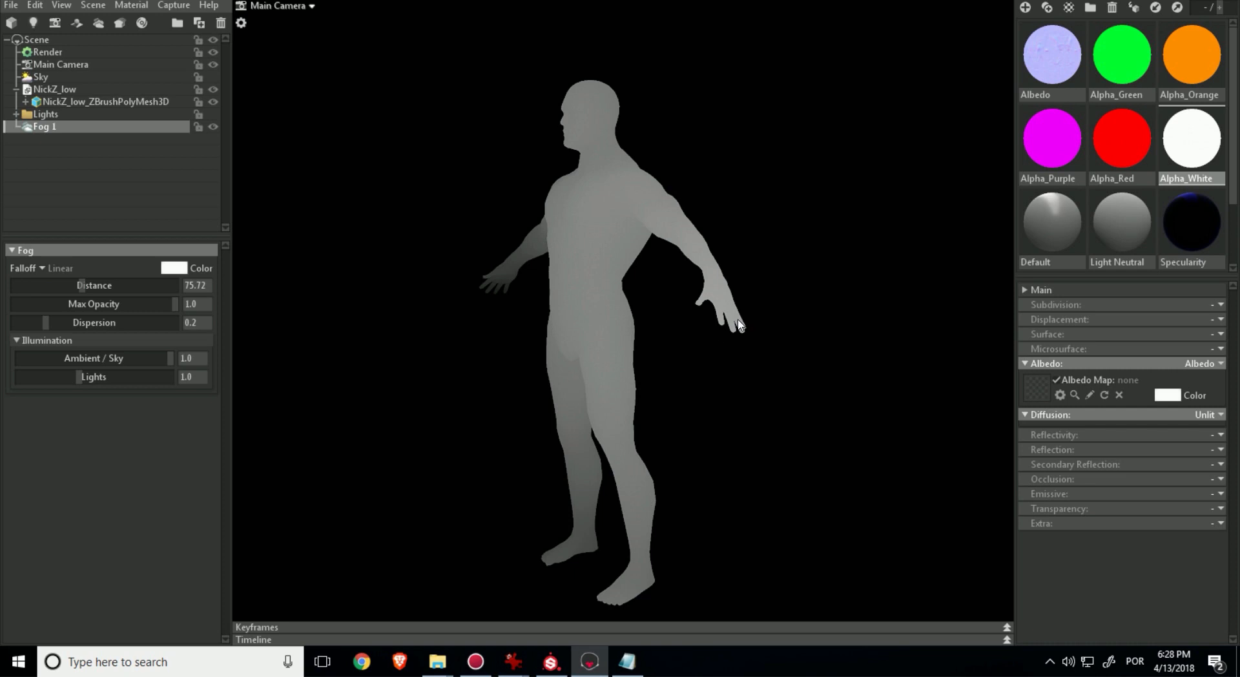
{"action": "left_click_drag", "start_coordinate": [82, 284], "coordinate": [83, 285]}
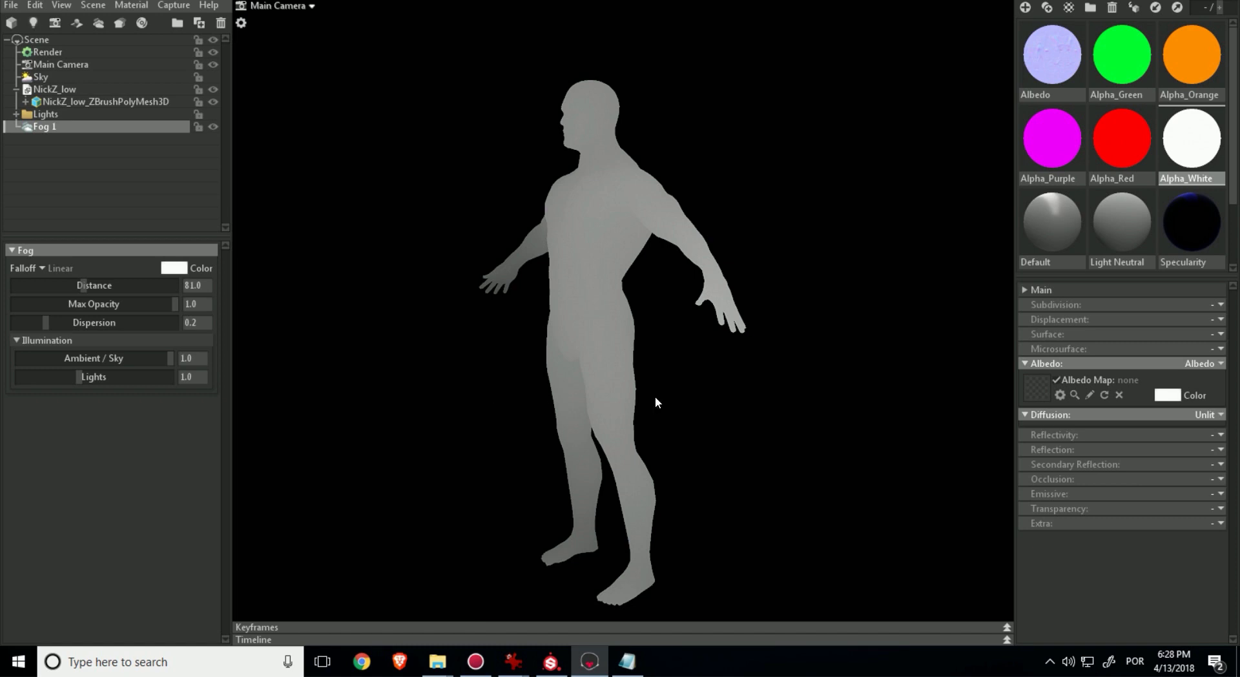
{"action": "key", "text": "alt+Tab"}
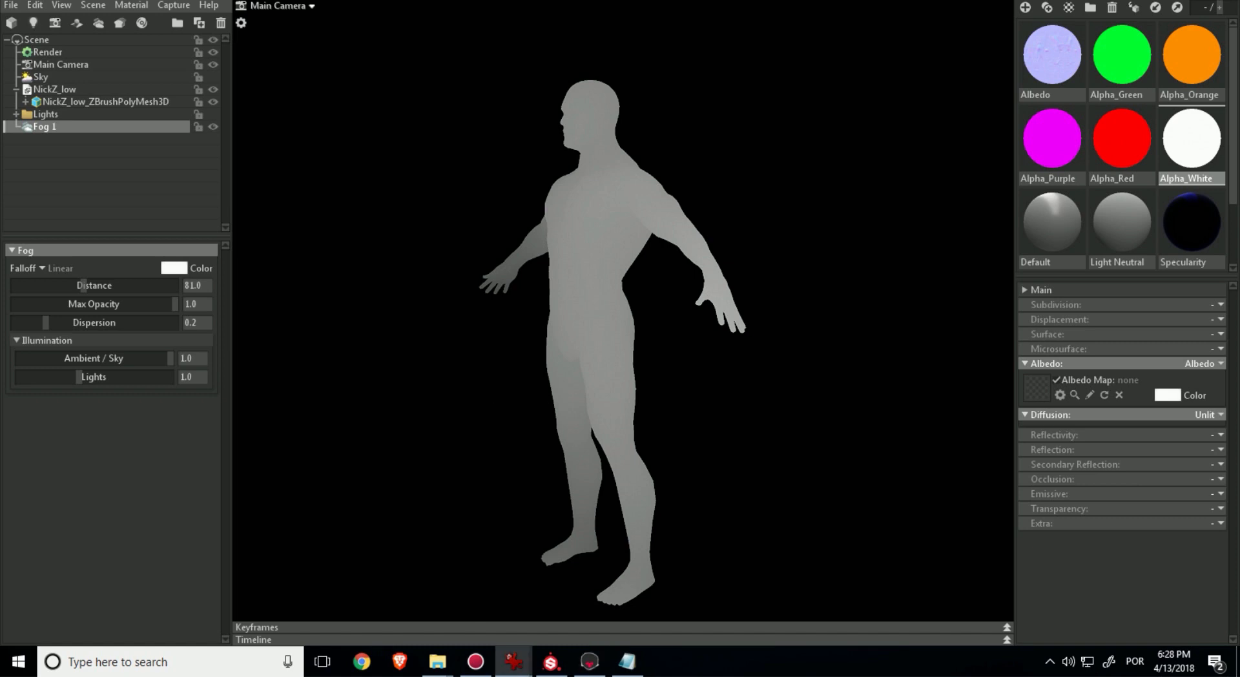
Try other exposure and contrast values in the Main Camera's post effects, return both to 1.0, and undo the camera move
{"action": "left_click", "coordinate": [75, 65]}
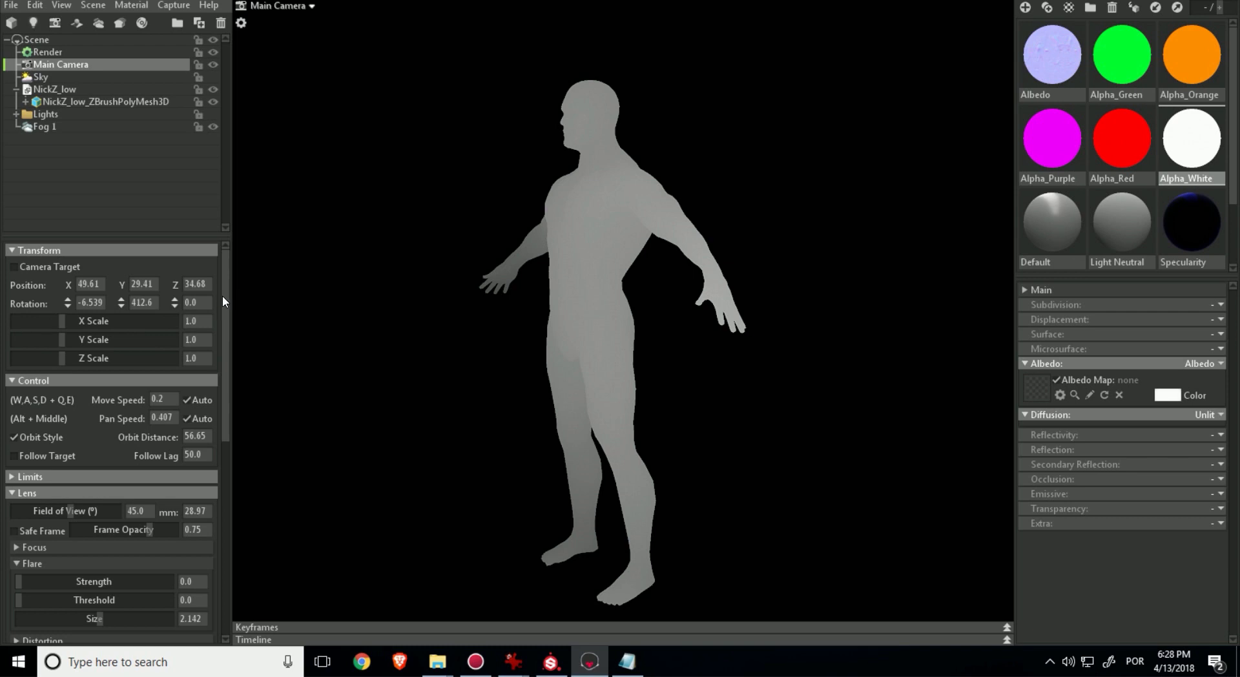
{"action": "left_click_drag", "start_coordinate": [223, 301], "coordinate": [210, 490]}
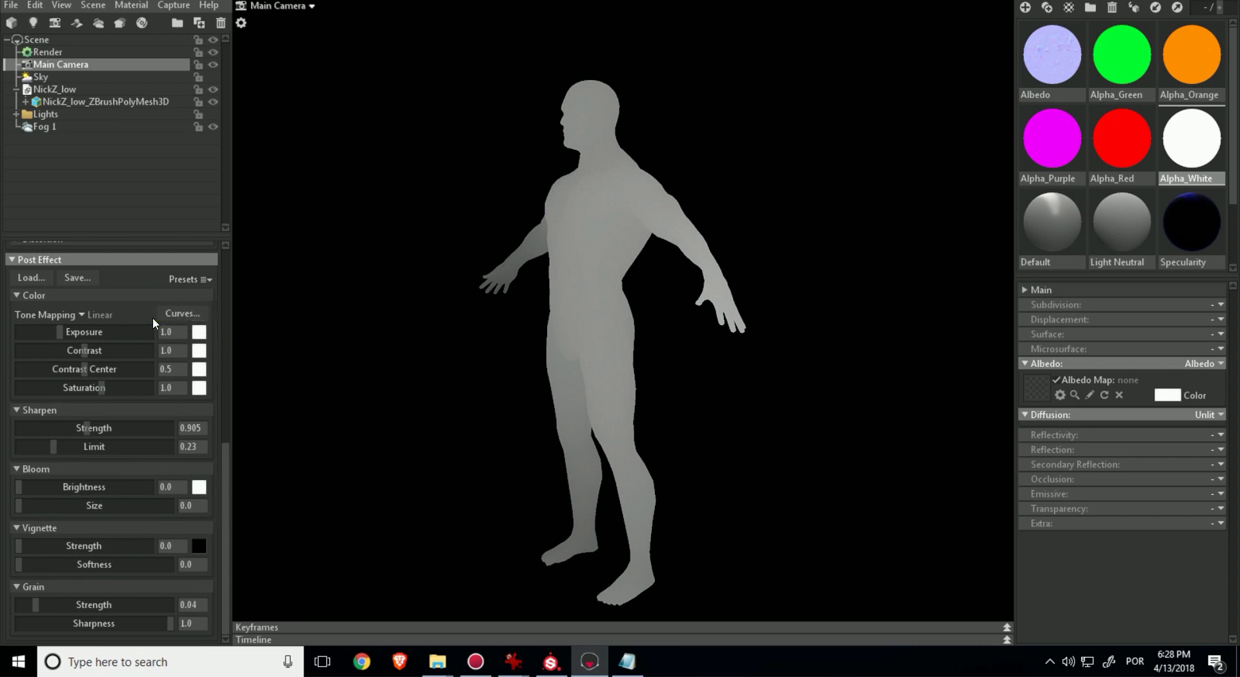
{"action": "left_click_drag", "start_coordinate": [60, 332], "coordinate": [117, 344]}
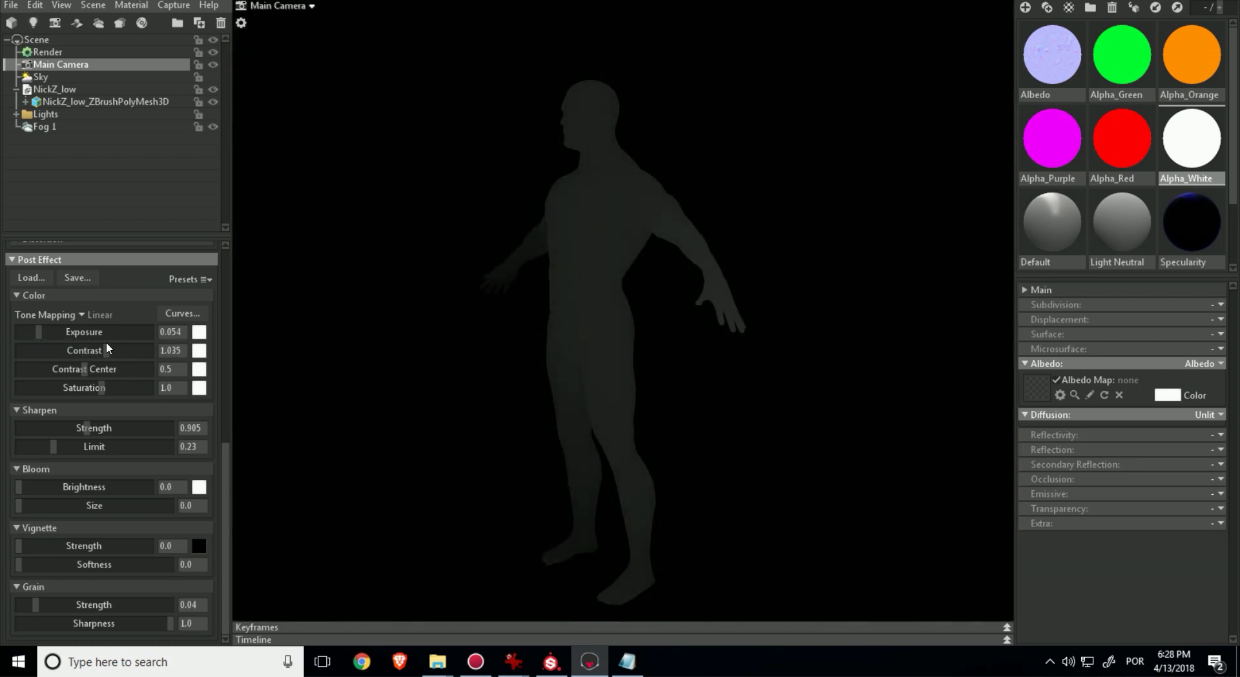
{"action": "scroll", "coordinate": [106, 343], "scroll_direction": "up", "scroll_amount": 6}
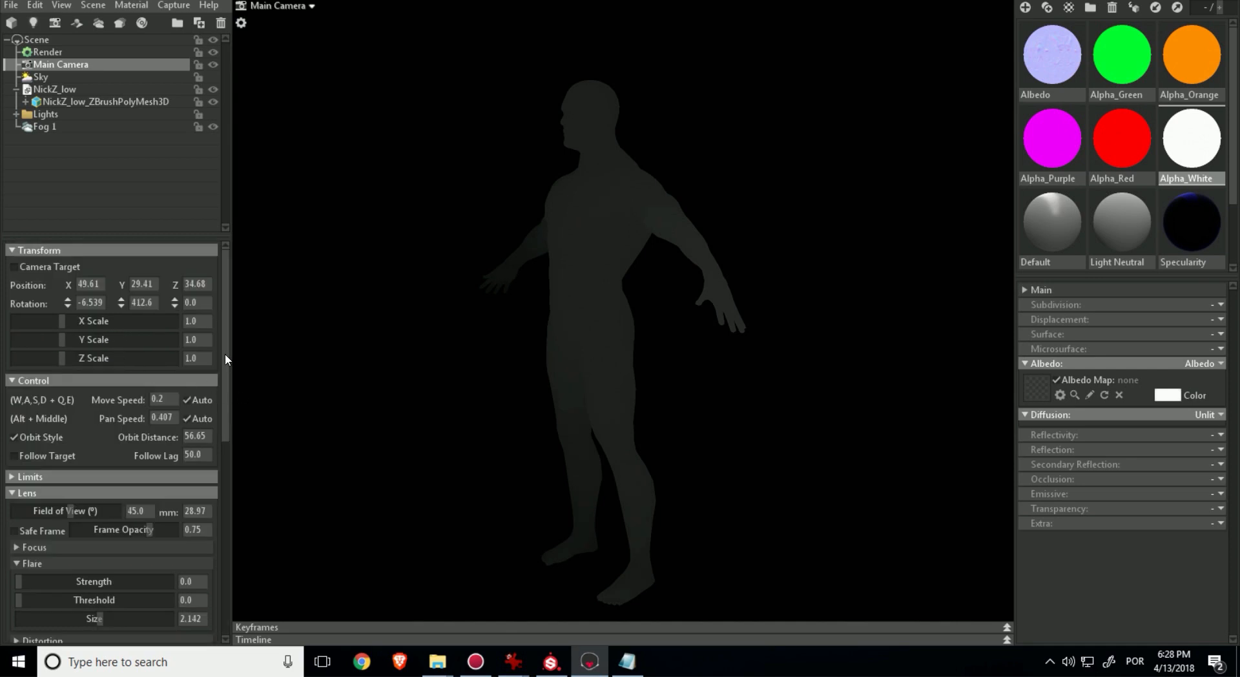
{"action": "left_click_drag", "start_coordinate": [225, 354], "coordinate": [223, 436]}
{"action": "left_click_drag", "start_coordinate": [226, 354], "coordinate": [230, 492]}
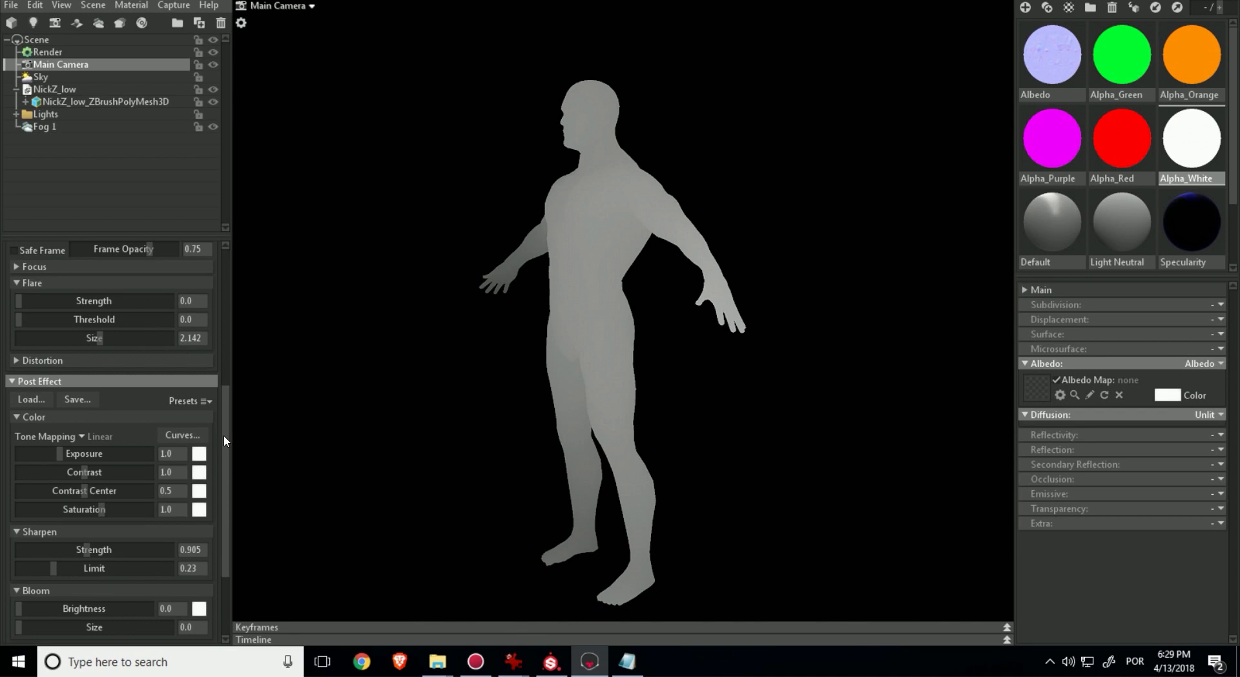
{"action": "left_click_drag", "start_coordinate": [223, 433], "coordinate": [212, 495]}
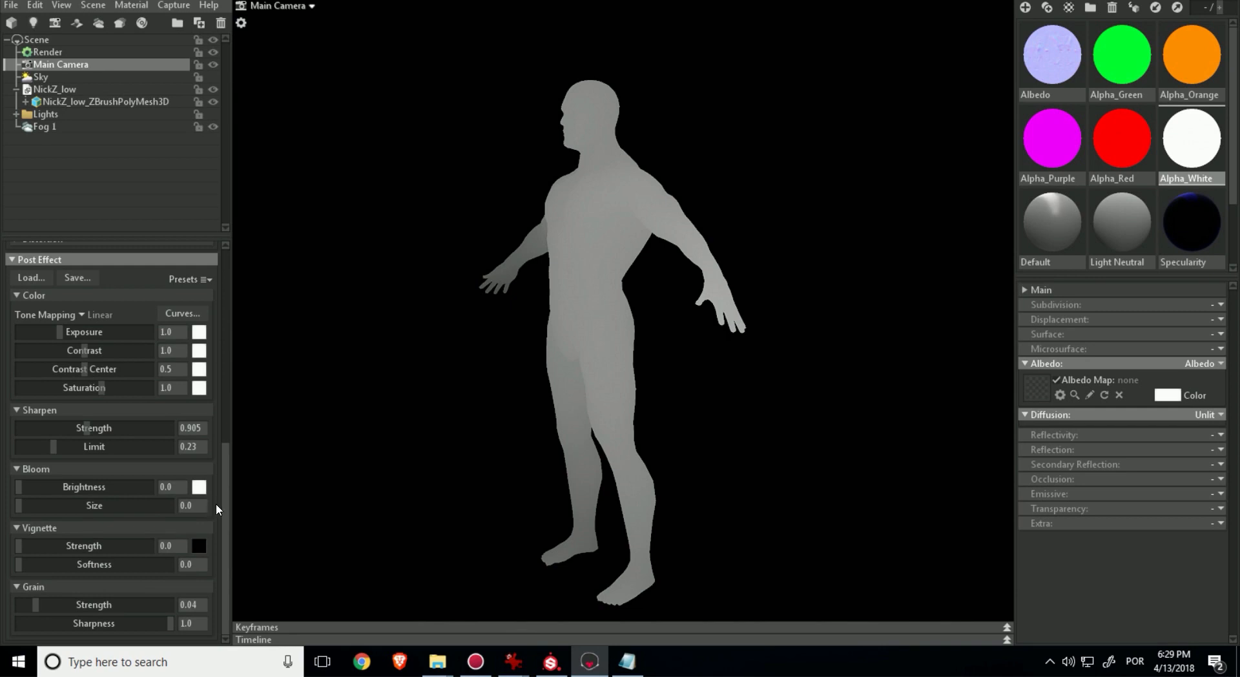
{"action": "left_click_drag", "start_coordinate": [216, 504], "coordinate": [221, 503]}
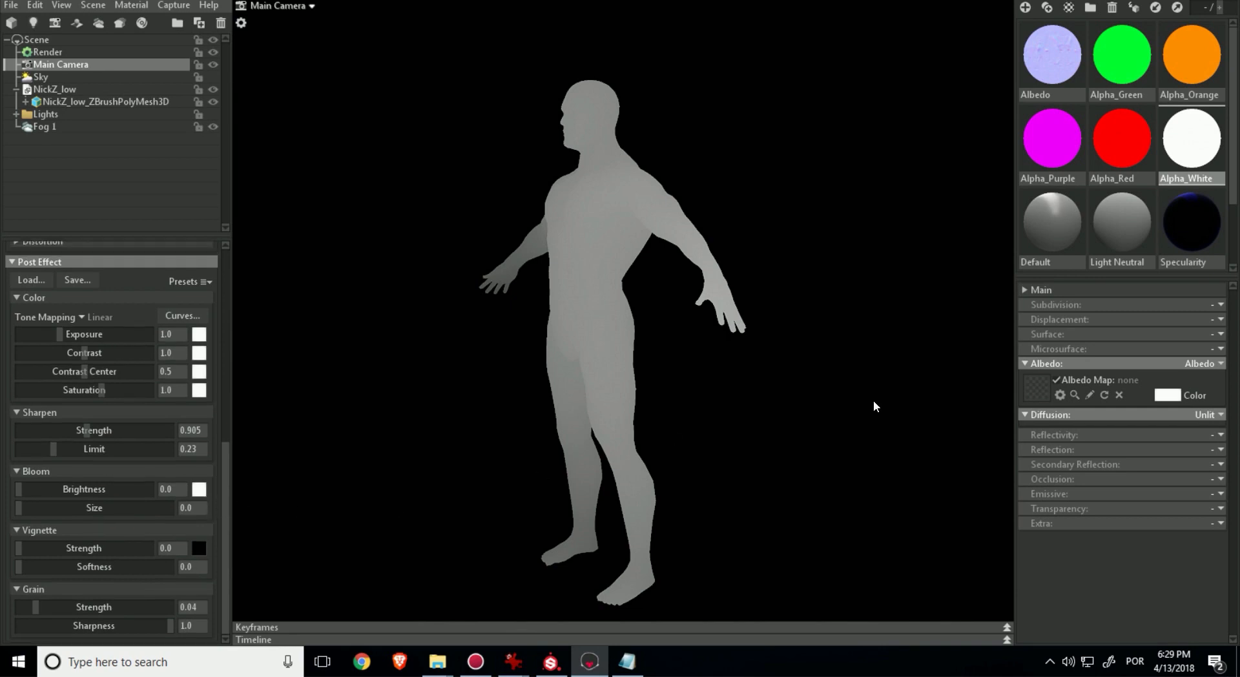
{"action": "middle_click_drag", "start_coordinate": [876, 397], "coordinate": [789, 371]}
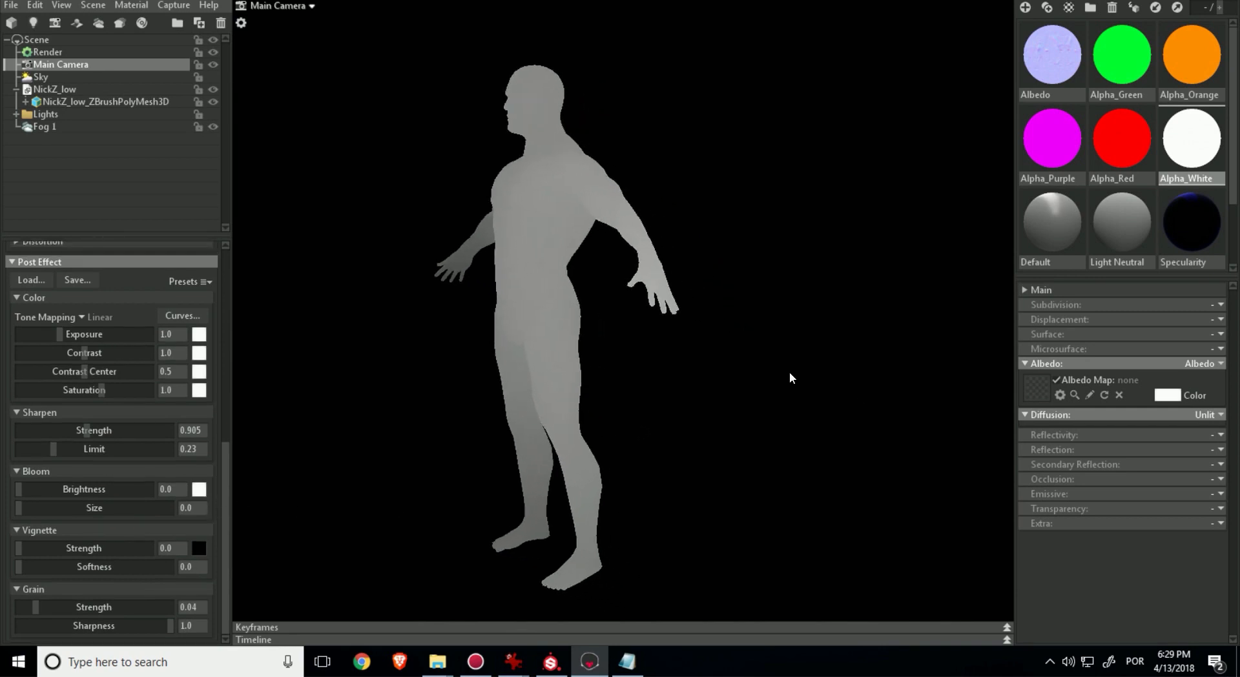
{"action": "key", "text": "ctrl+z"}
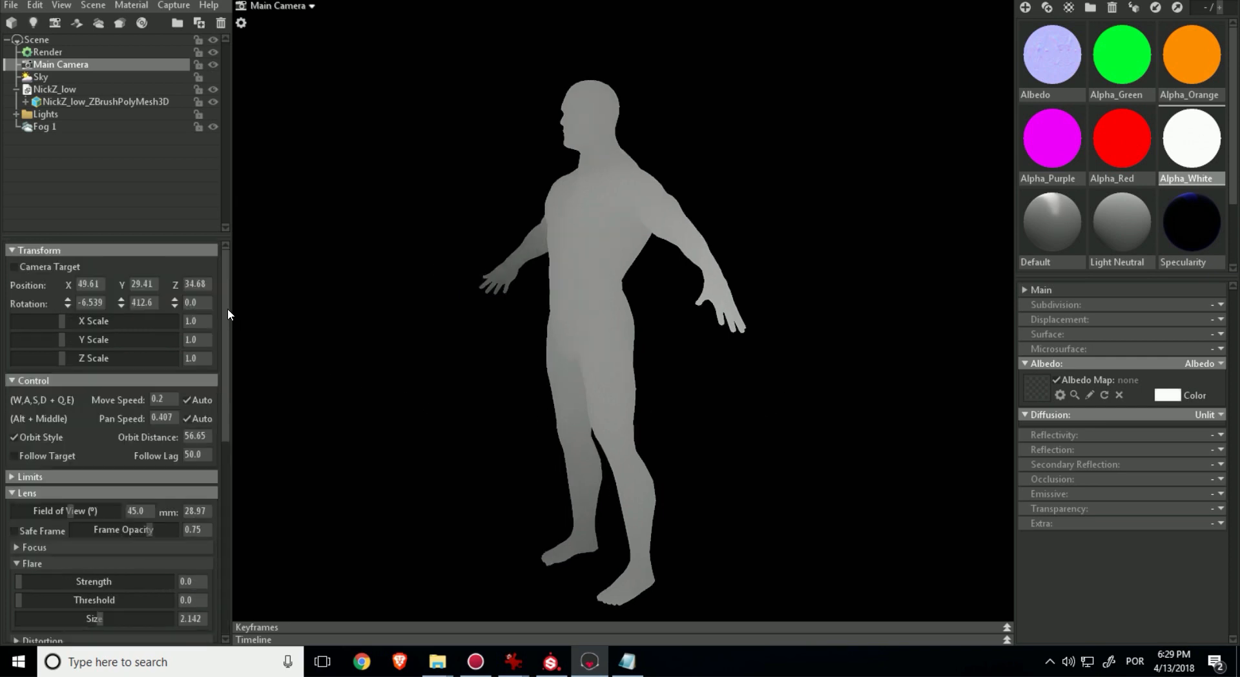
Open the Main Camera's color curves and raise the upper part of the RGB curve to brighten the figure toward white
{"action": "left_click_drag", "start_coordinate": [227, 308], "coordinate": [226, 338]}
{"action": "left_click_drag", "start_coordinate": [228, 362], "coordinate": [231, 455]}
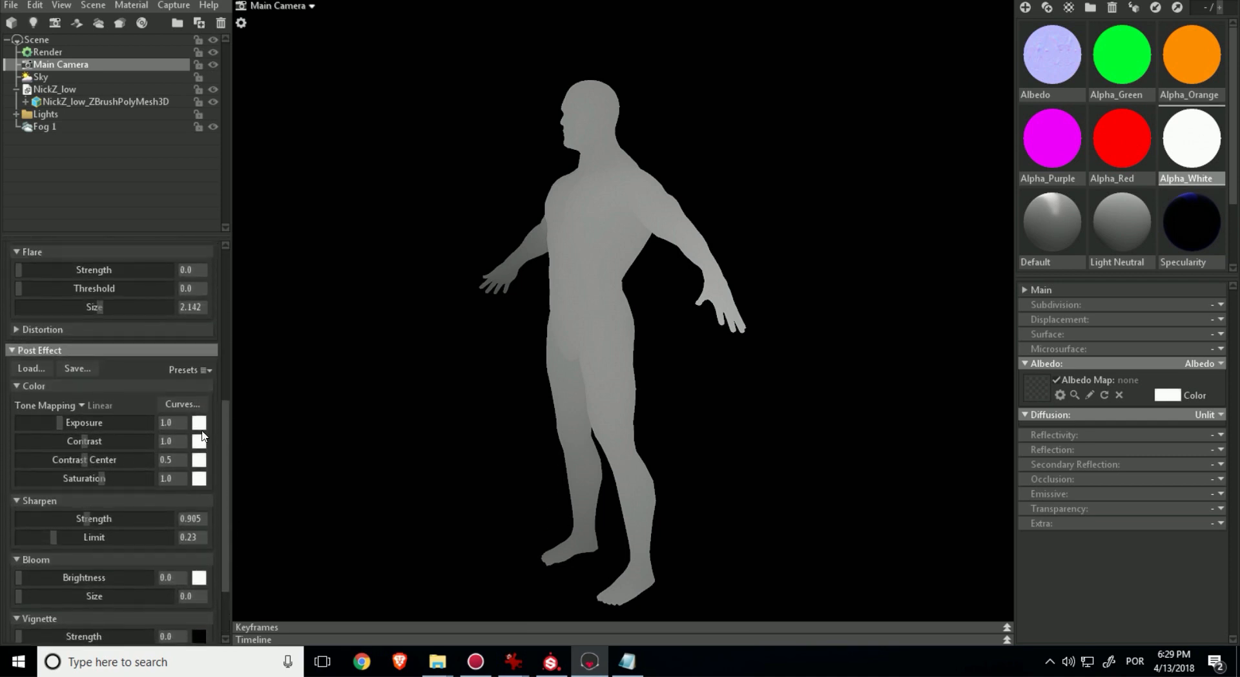
{"action": "left_click", "coordinate": [183, 404]}
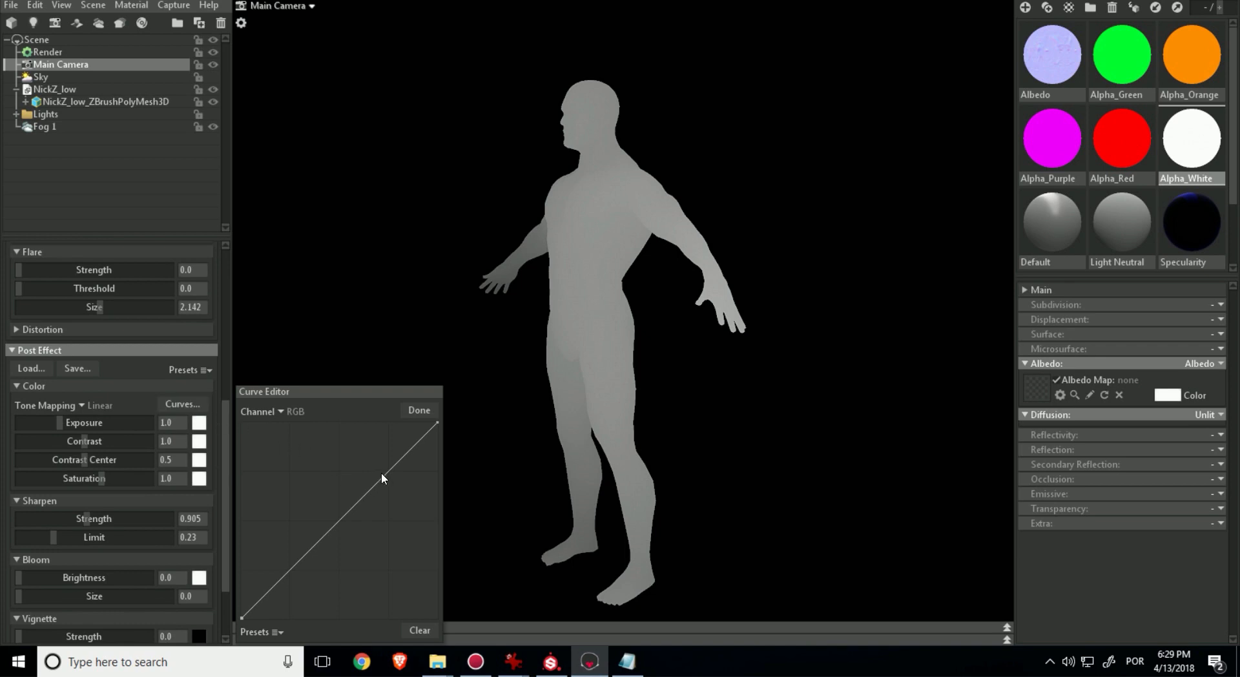
{"action": "left_click_drag", "start_coordinate": [382, 474], "coordinate": [348, 418]}
{"action": "left_click_drag", "start_coordinate": [389, 478], "coordinate": [355, 419]}
{"action": "left_click_drag", "start_coordinate": [390, 464], "coordinate": [356, 425]}
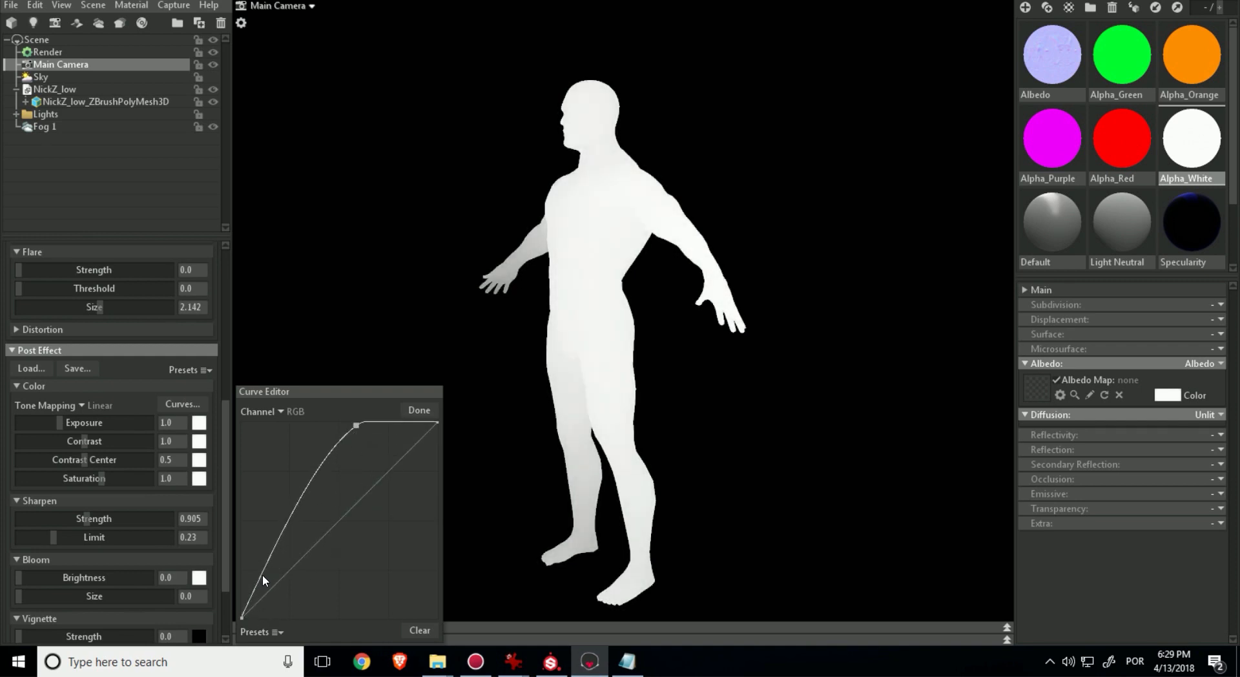
Darken the lower part of the RGB curve with a second point near mid-graph, apply the curve, and bring up the capture options
{"action": "left_click_drag", "start_coordinate": [262, 575], "coordinate": [292, 622]}
{"action": "left_click_drag", "start_coordinate": [267, 564], "coordinate": [334, 625]}
{"action": "left_click_drag", "start_coordinate": [286, 522], "coordinate": [329, 611]}
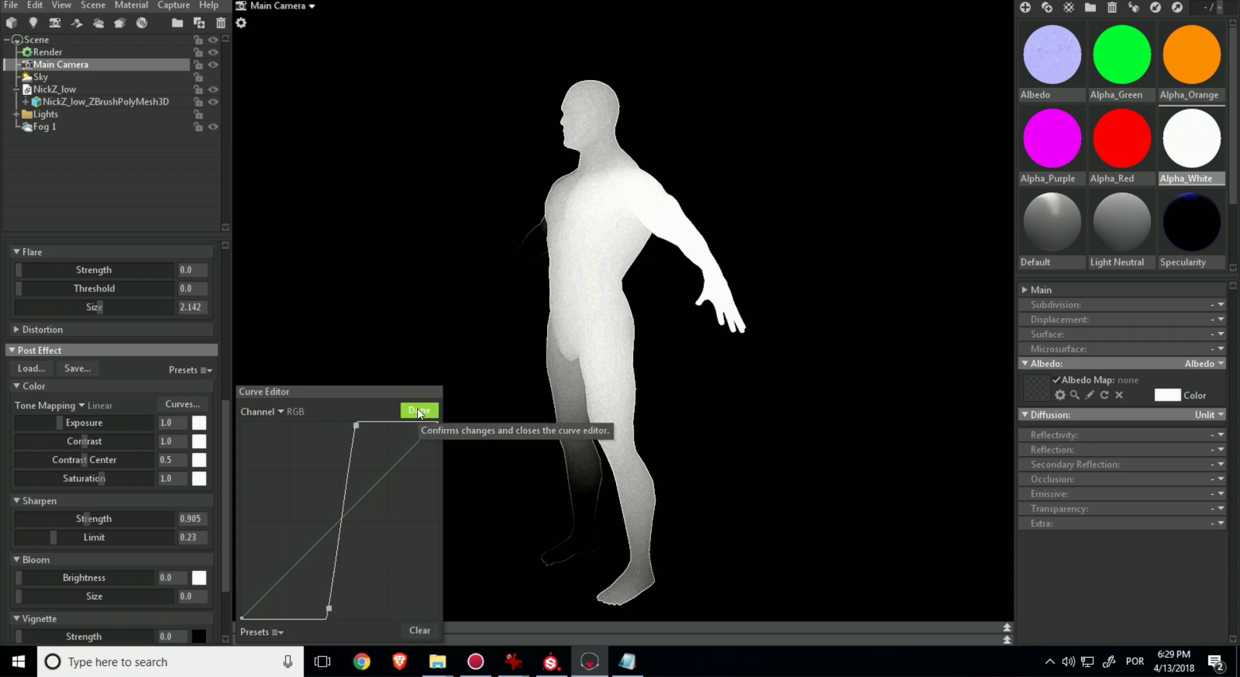
{"action": "left_click_drag", "start_coordinate": [332, 561], "coordinate": [318, 531]}
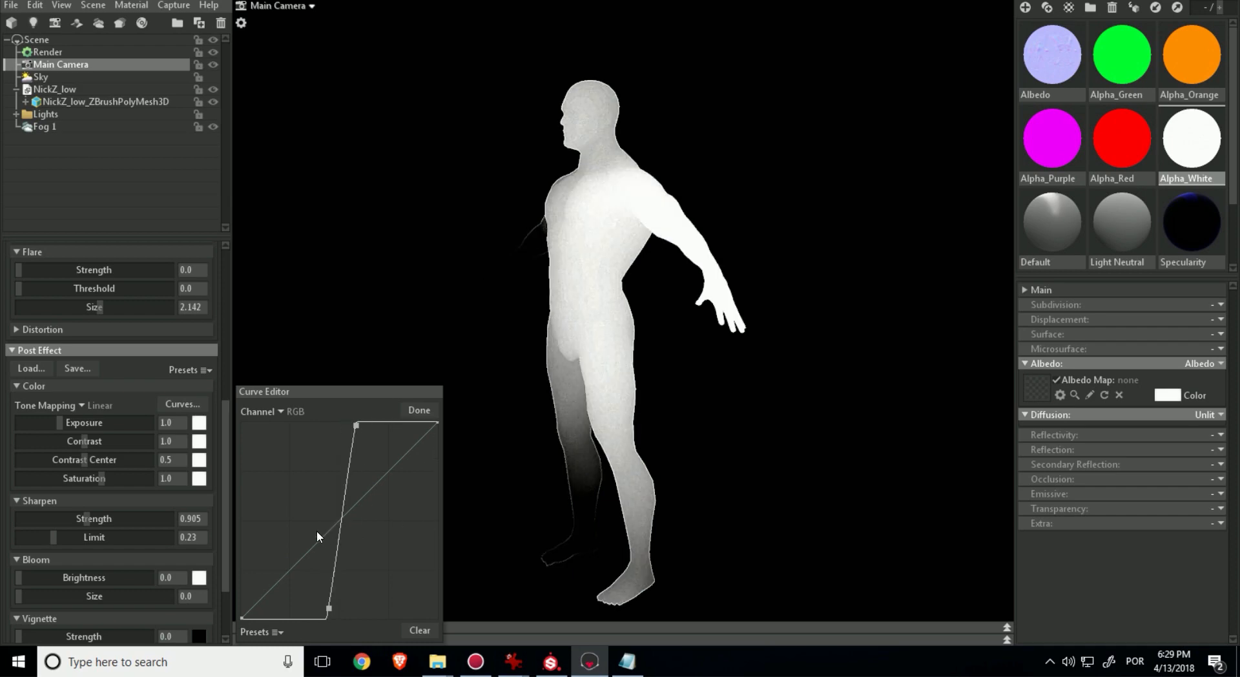
{"action": "left_click_drag", "start_coordinate": [328, 609], "coordinate": [327, 545]}
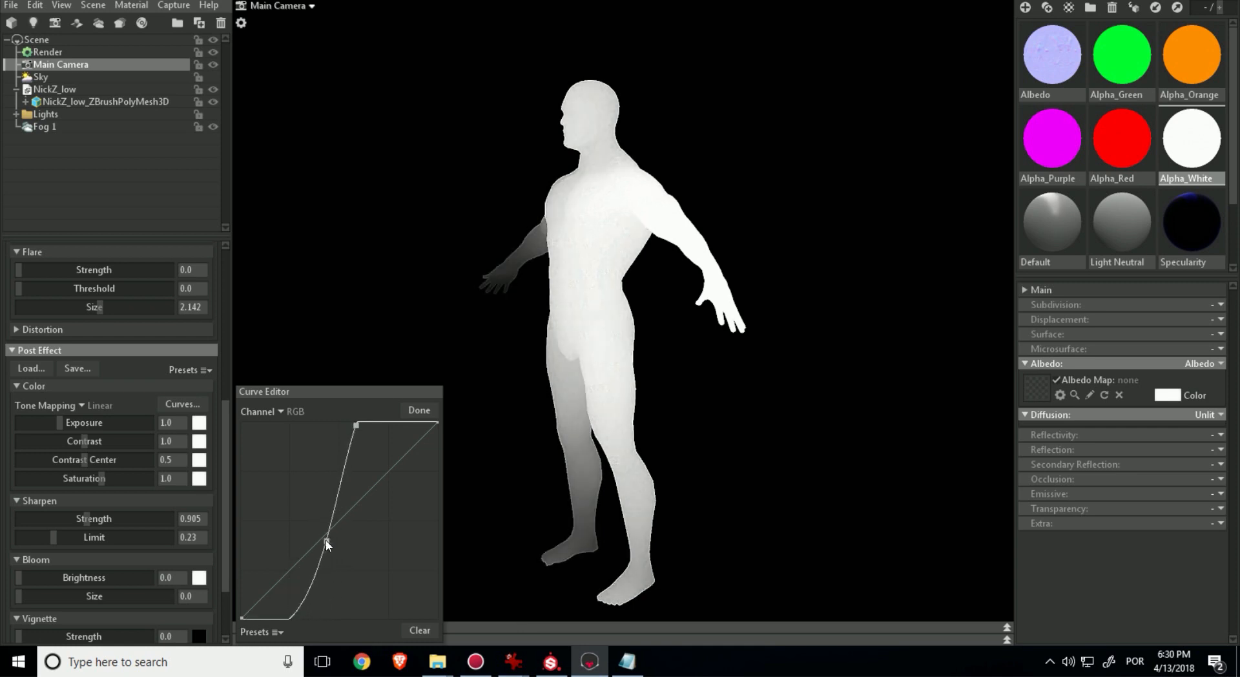
{"action": "left_click", "coordinate": [419, 413]}
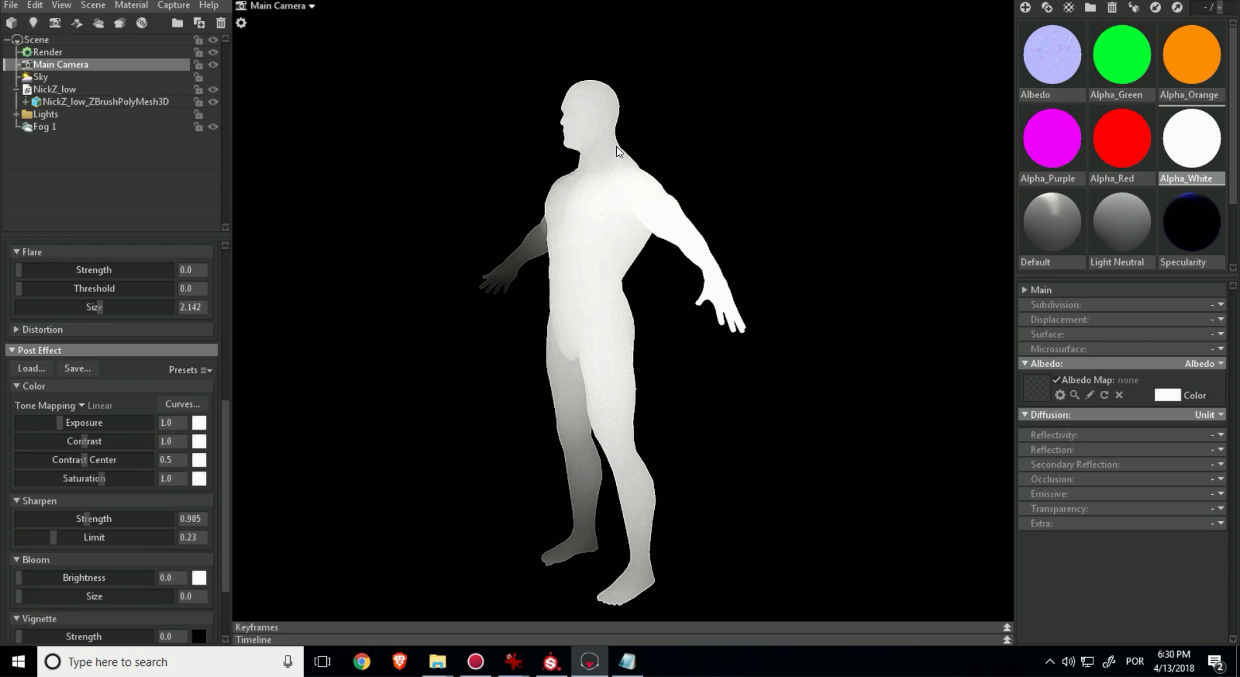
{"action": "left_click", "coordinate": [172, 7]}
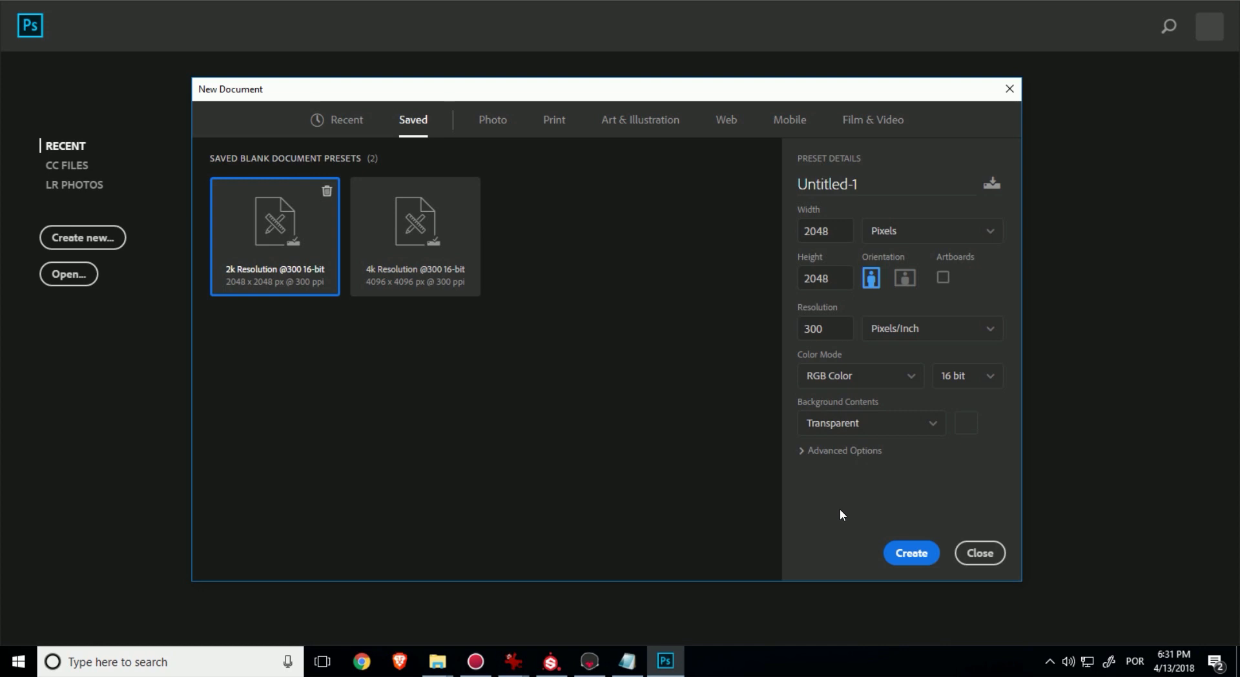
Create a transparent 2048 x 2048 px, 300 ppi, 16-bit RGB document named Zdepth in Photoshop
{"action": "left_click", "coordinate": [854, 181]}
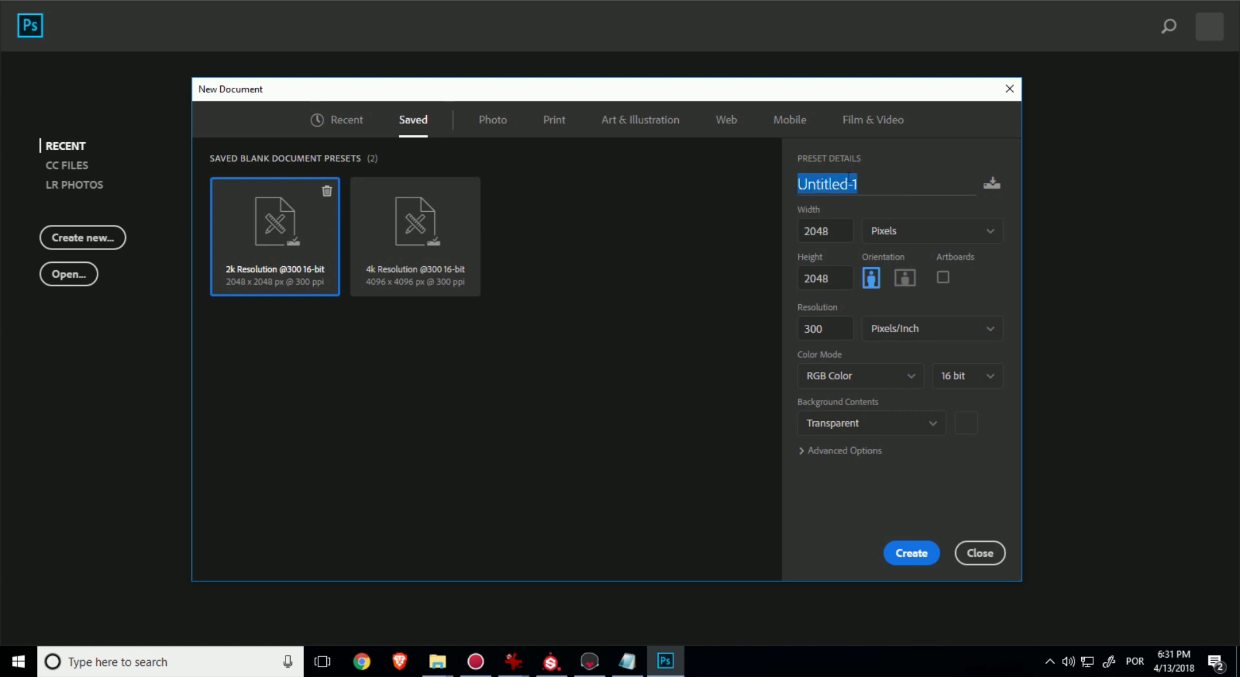
{"action": "type", "text": "Zd"}
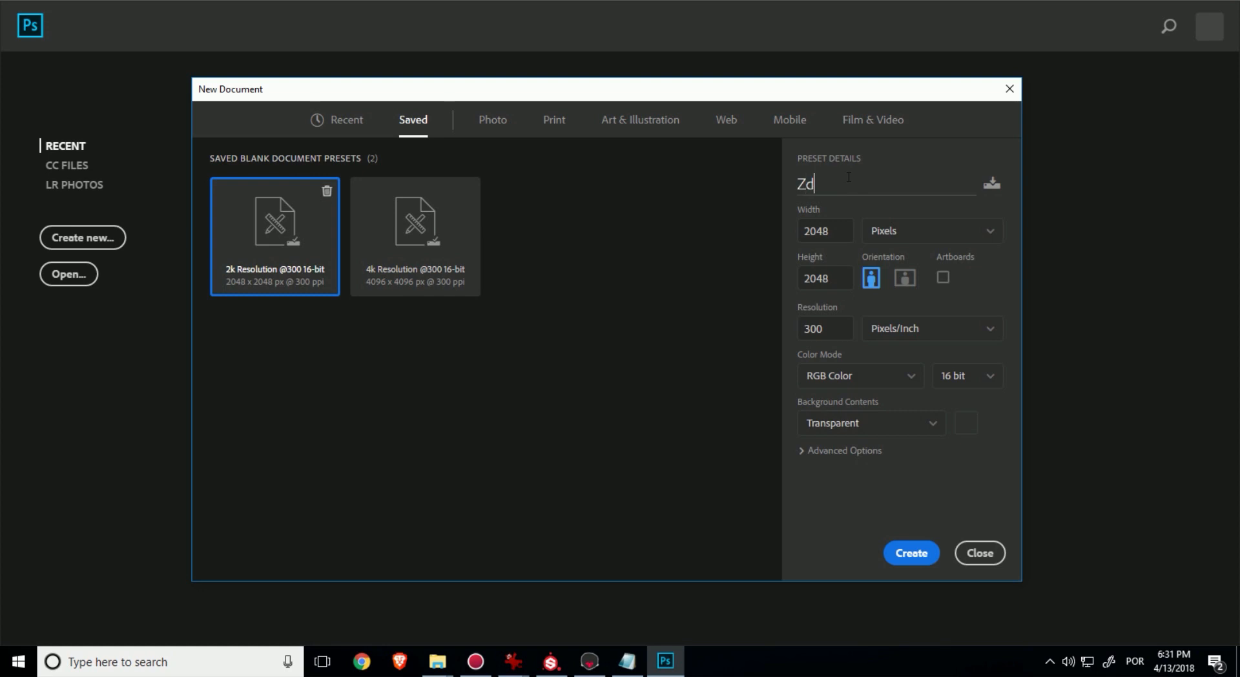
{"action": "type", "text": "epth"}
{"action": "left_click", "coordinate": [920, 558]}
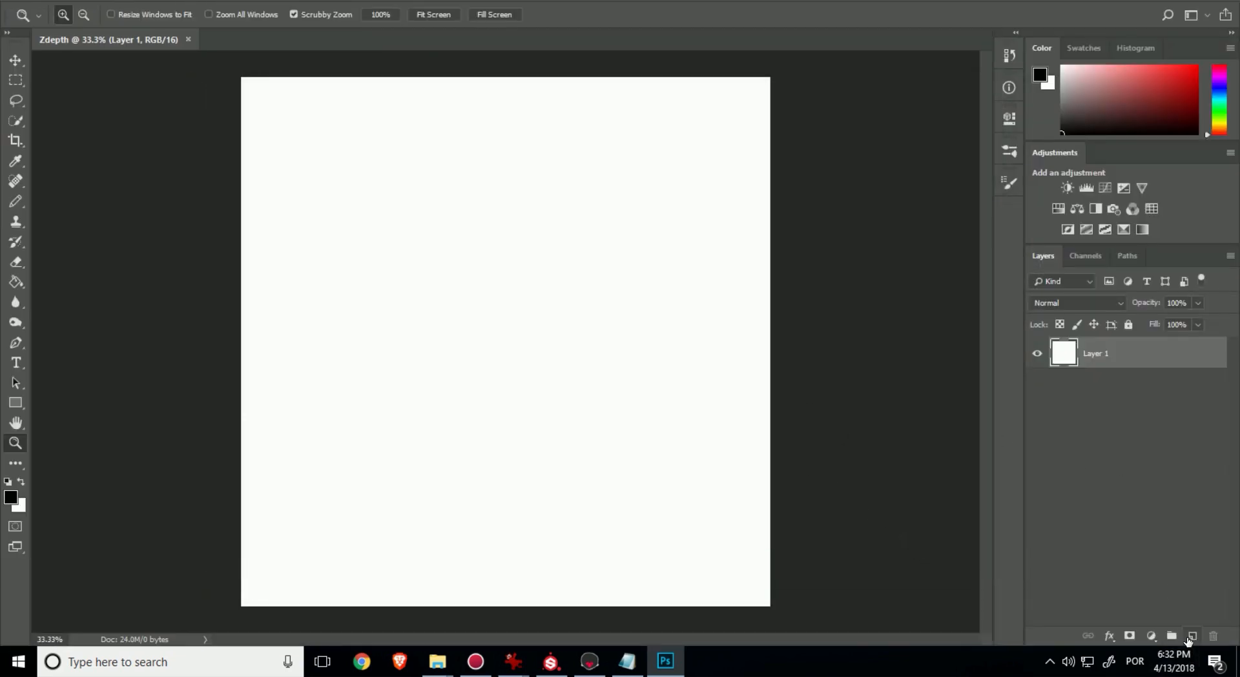
Add a new layer filled with black using the Paint Bucket, and delete the original Layer 1
{"action": "left_click", "coordinate": [1188, 640]}
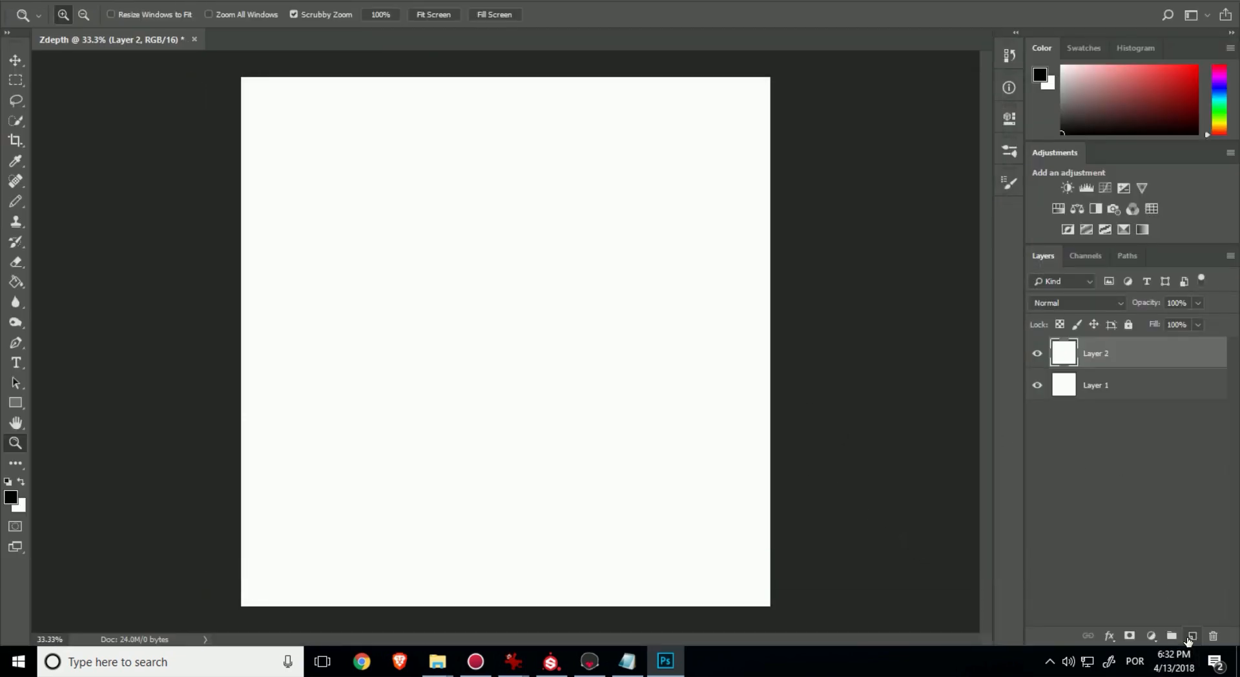
{"action": "key", "text": "g"}
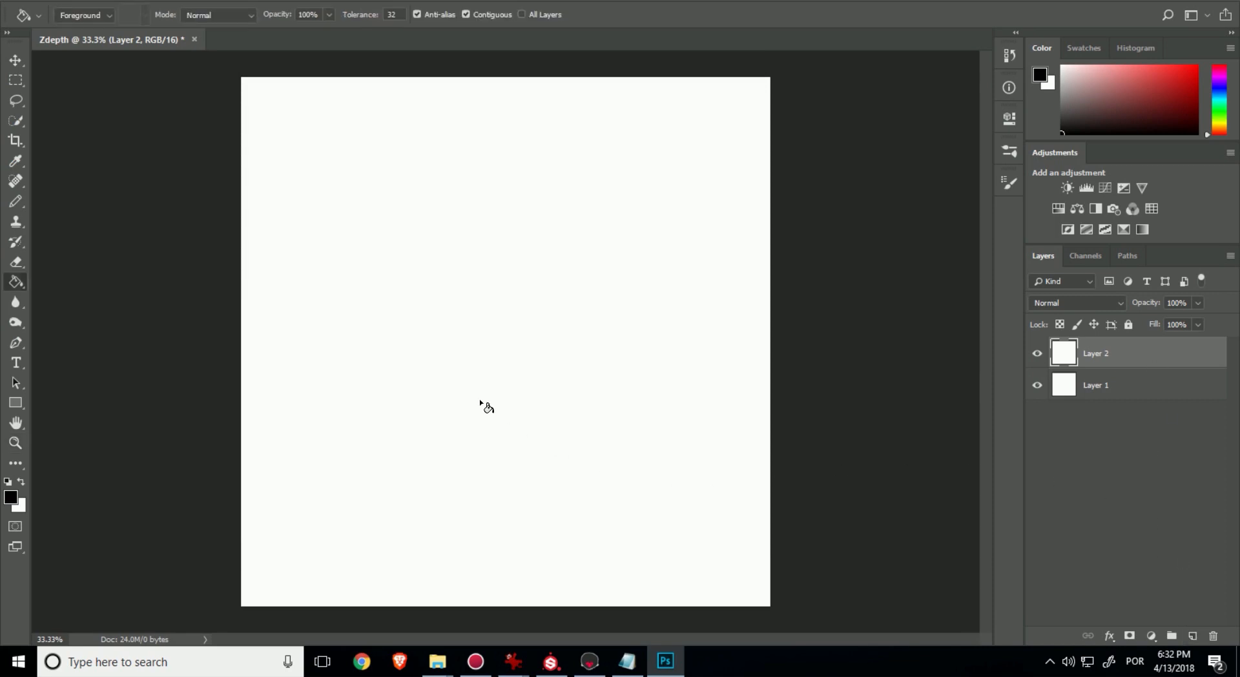
{"action": "left_click", "coordinate": [484, 406]}
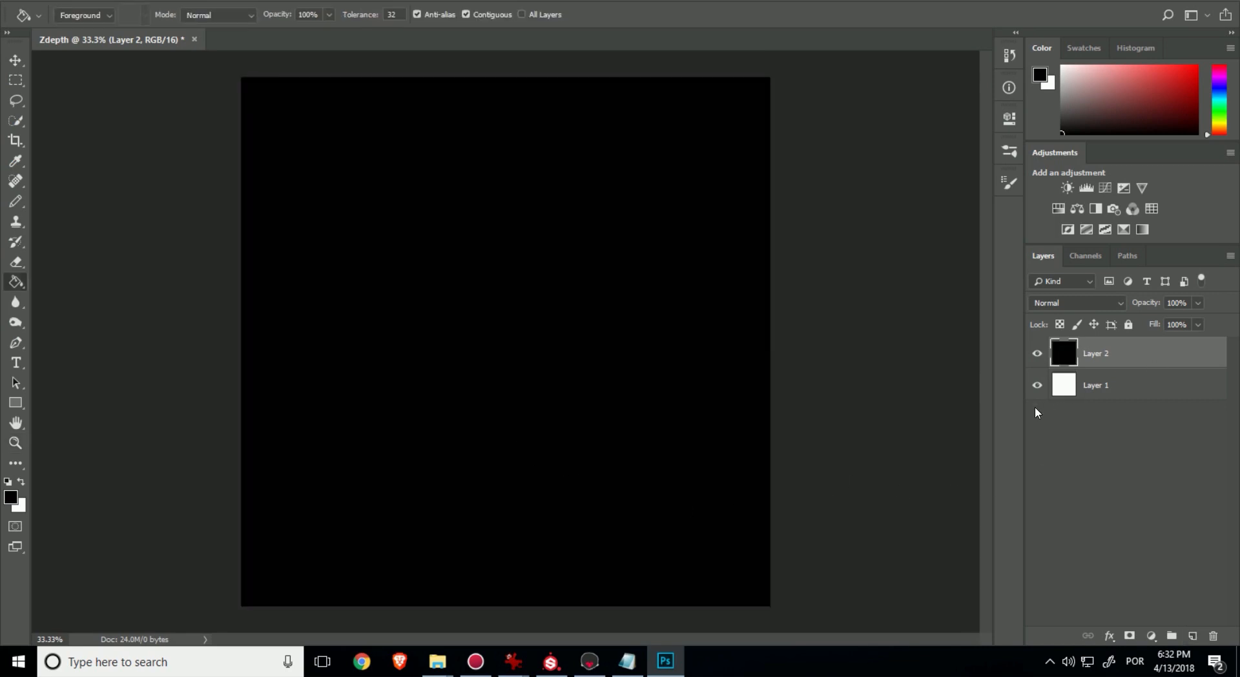
{"action": "left_click", "coordinate": [1120, 391]}
{"action": "key", "text": "Delete"}
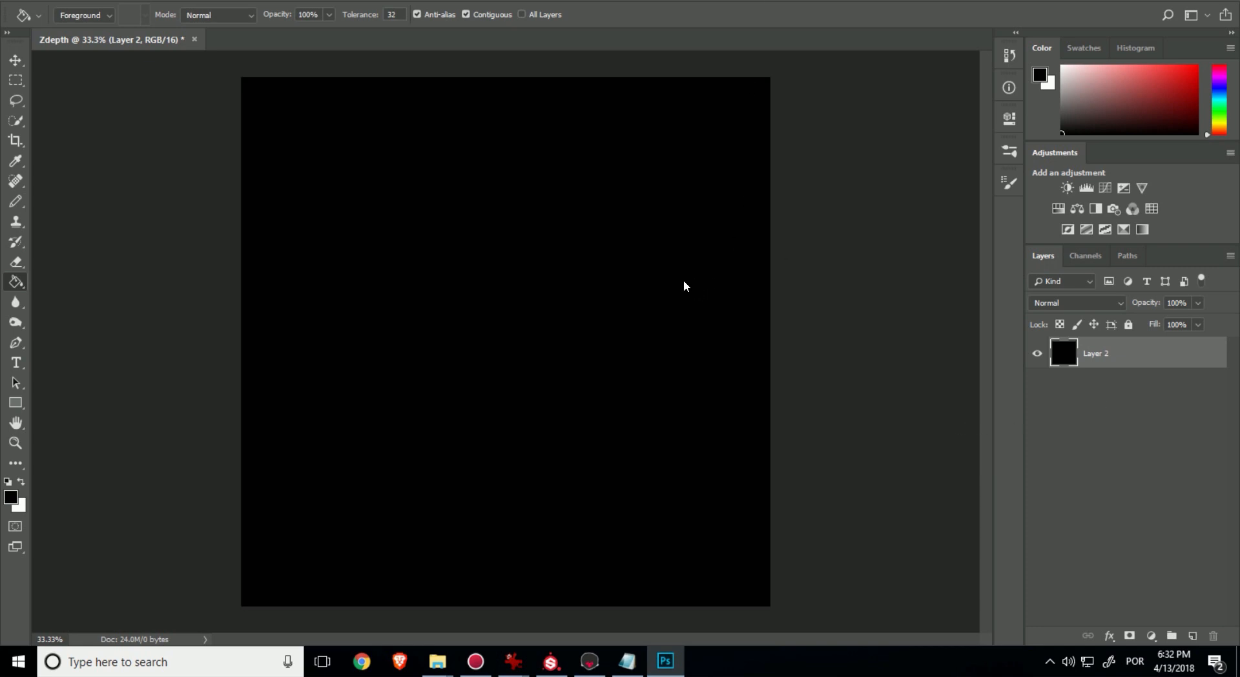
Open screenshot000 from the Desktop and copy the whole white silhouette image into the Zdepth document as a new layer
{"action": "key", "text": "ctrl+o"}
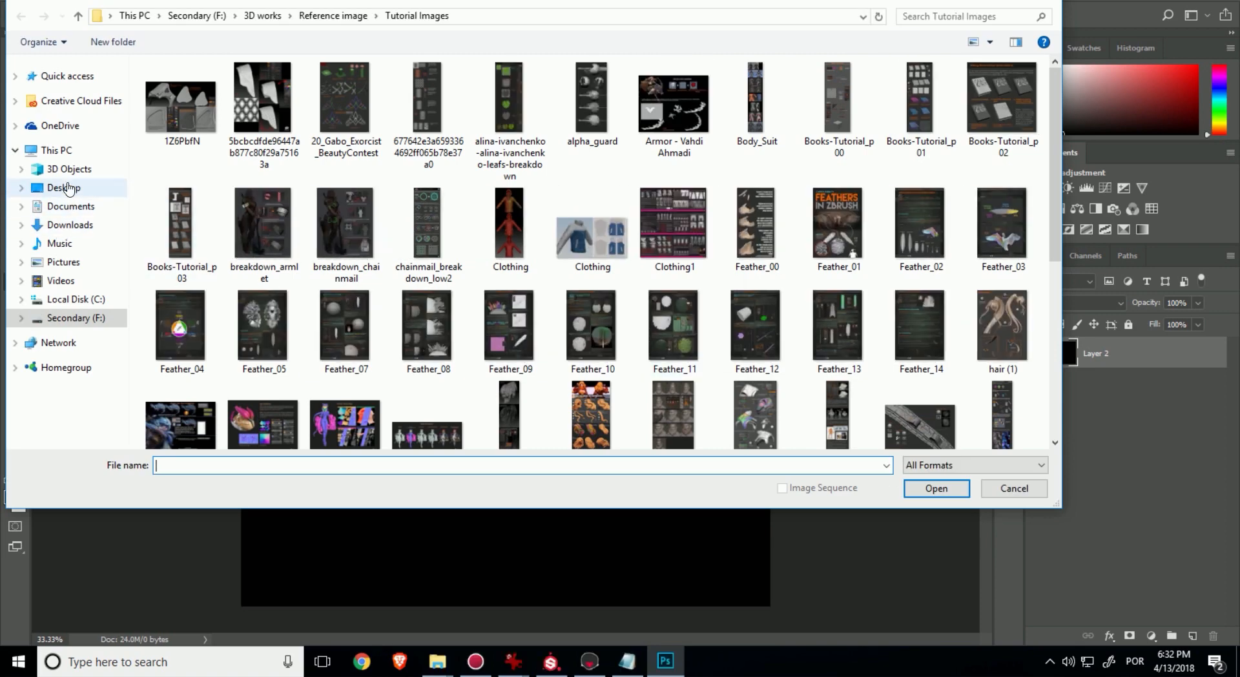
{"action": "left_click", "coordinate": [67, 187]}
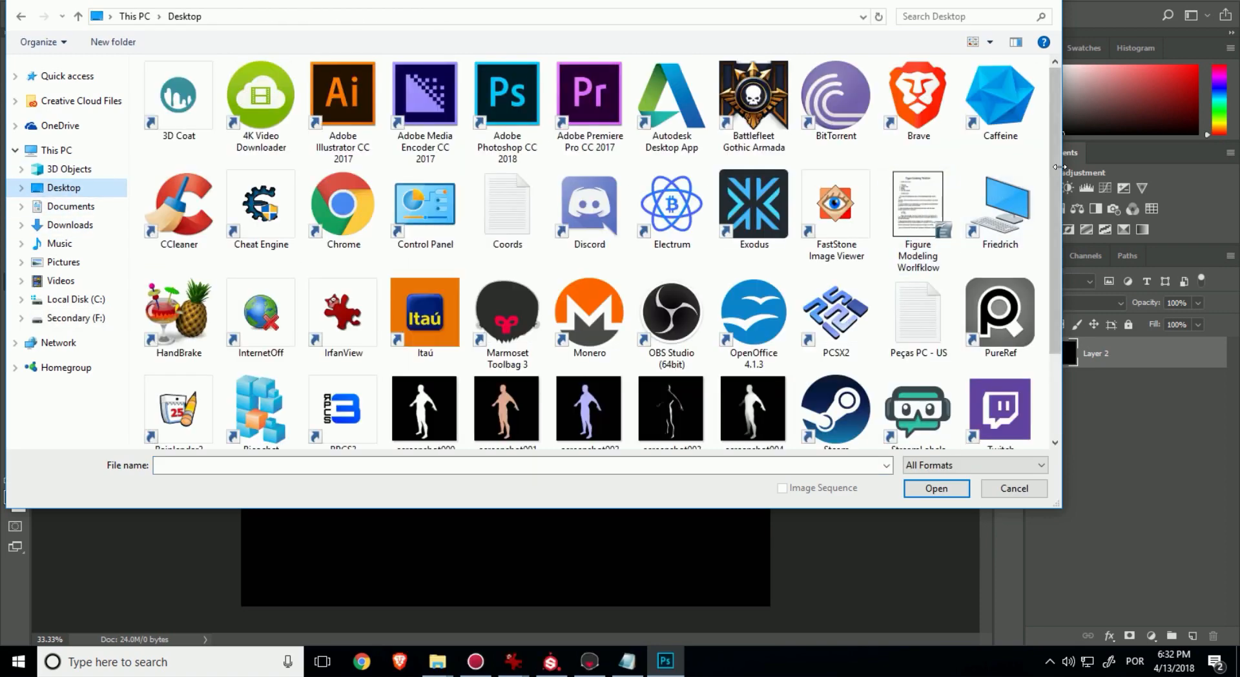
{"action": "scroll", "coordinate": [1059, 167], "scroll_direction": "down", "scroll_amount": 3}
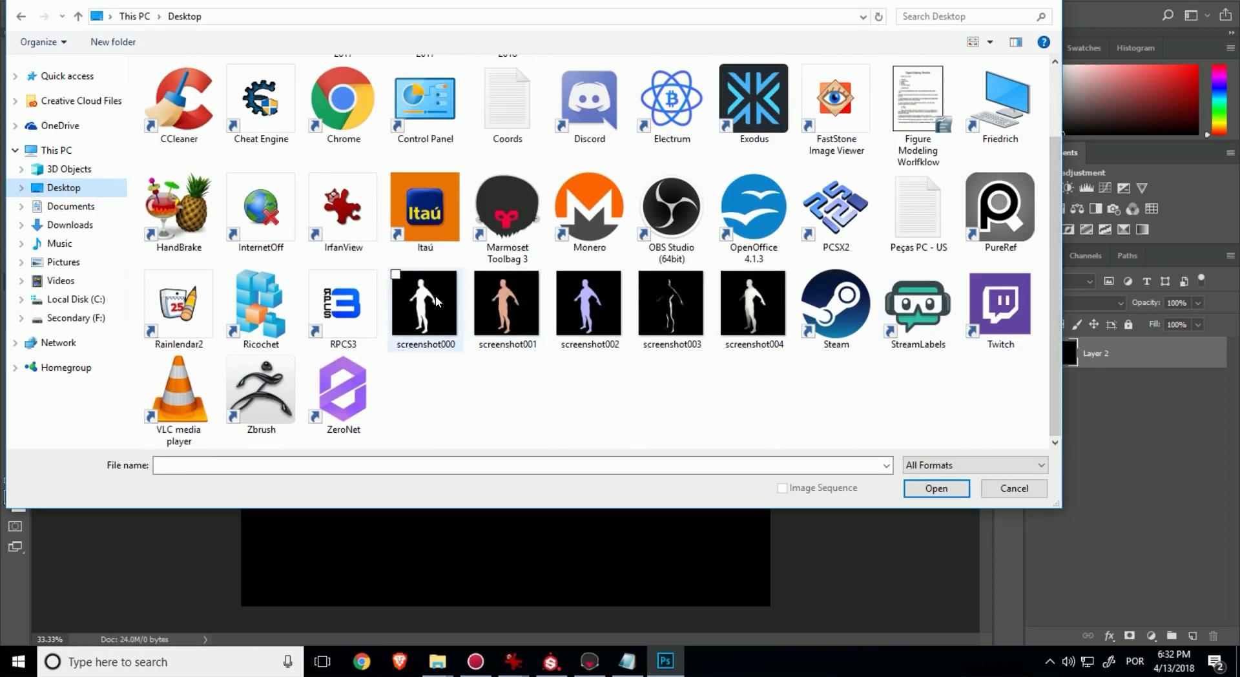
{"action": "double_click", "coordinate": [433, 296]}
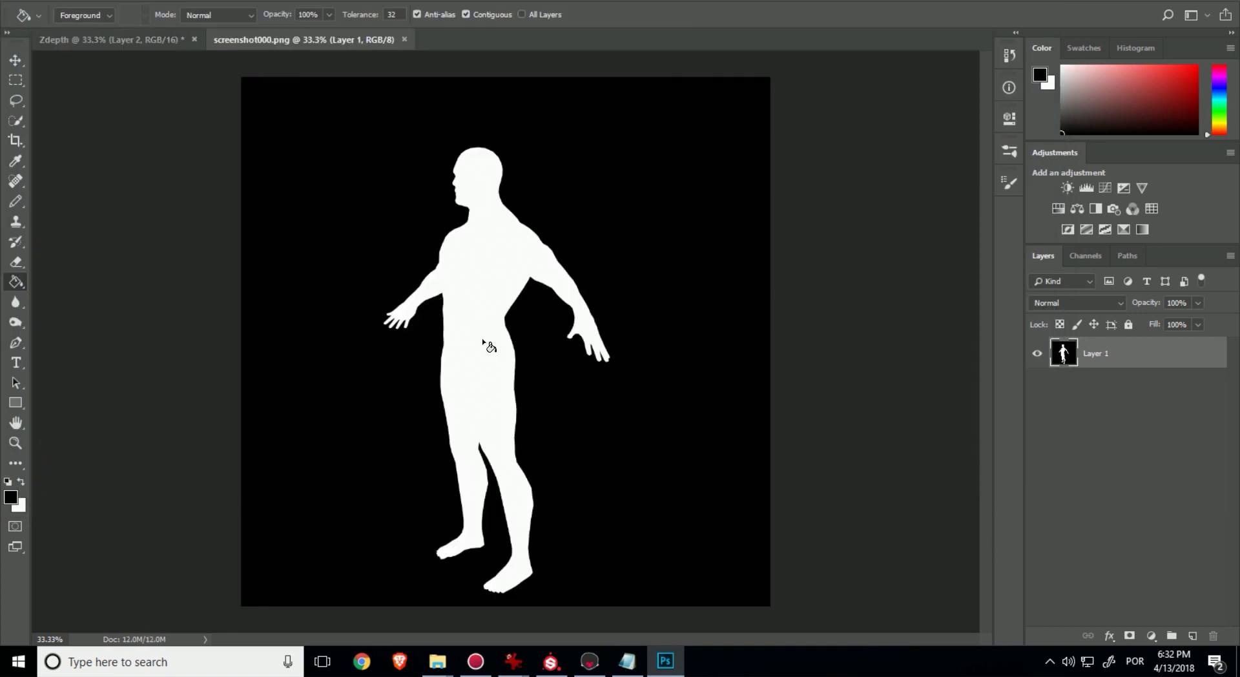
{"action": "key", "text": "ctrl+a"}
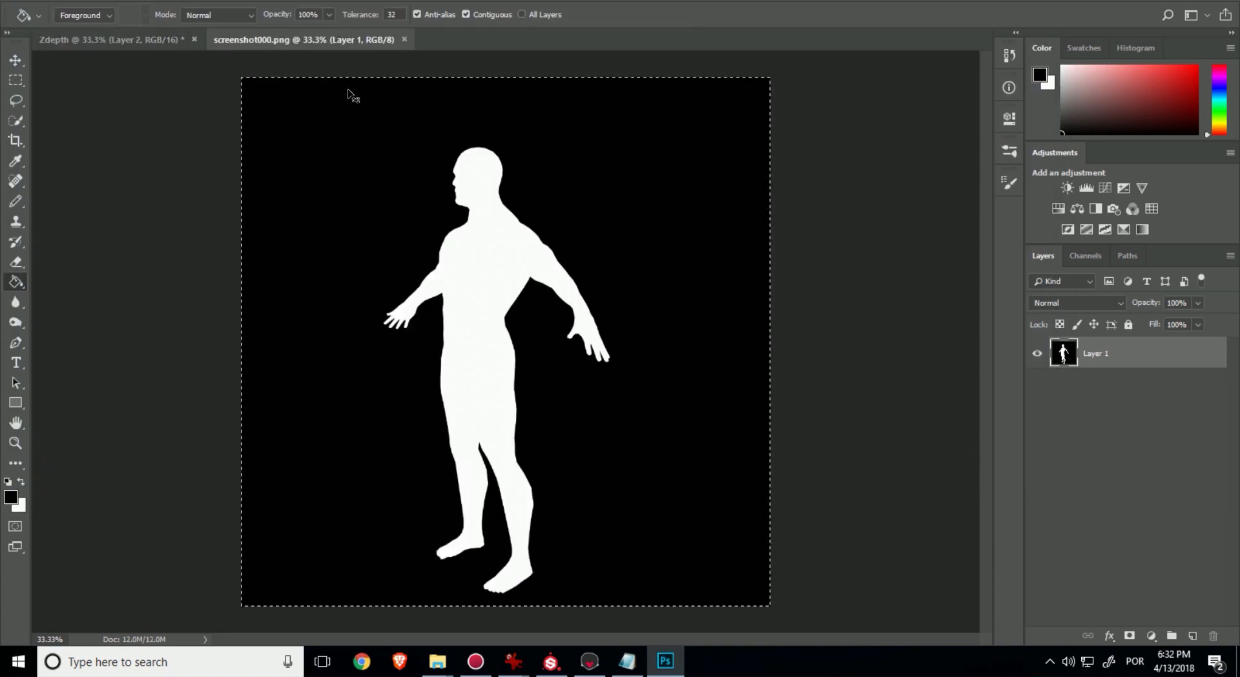
{"action": "left_click", "coordinate": [142, 40]}
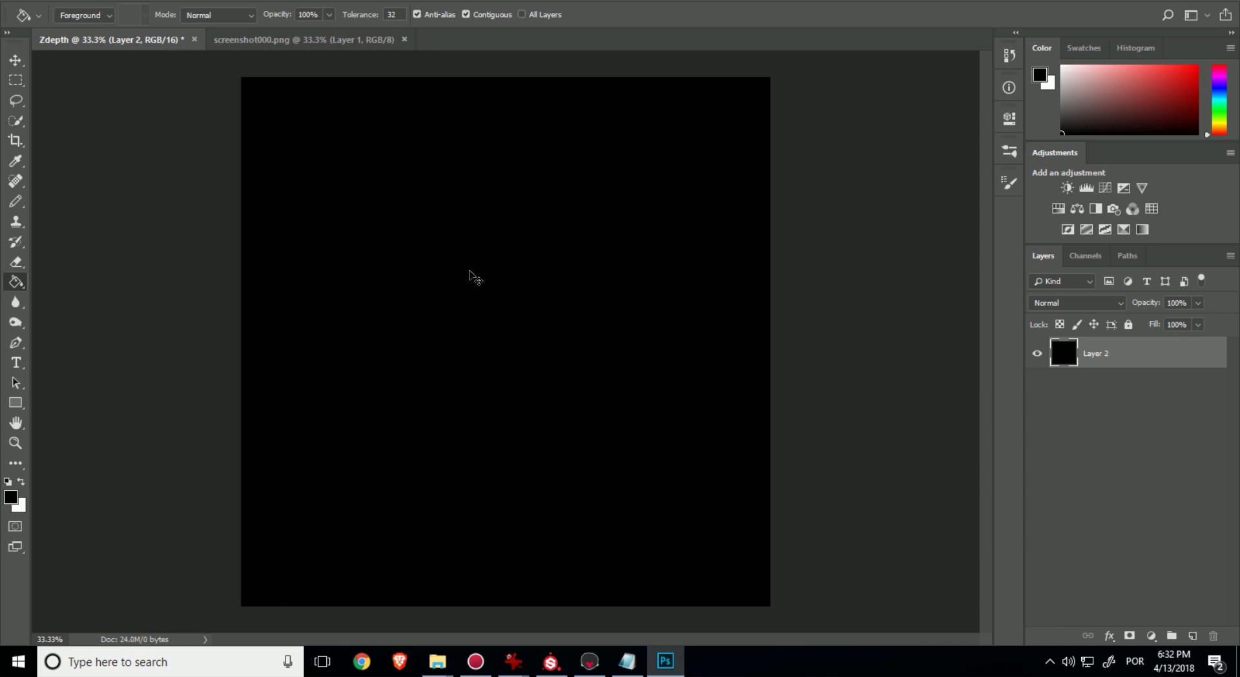
{"action": "key", "text": "ctrl+v"}
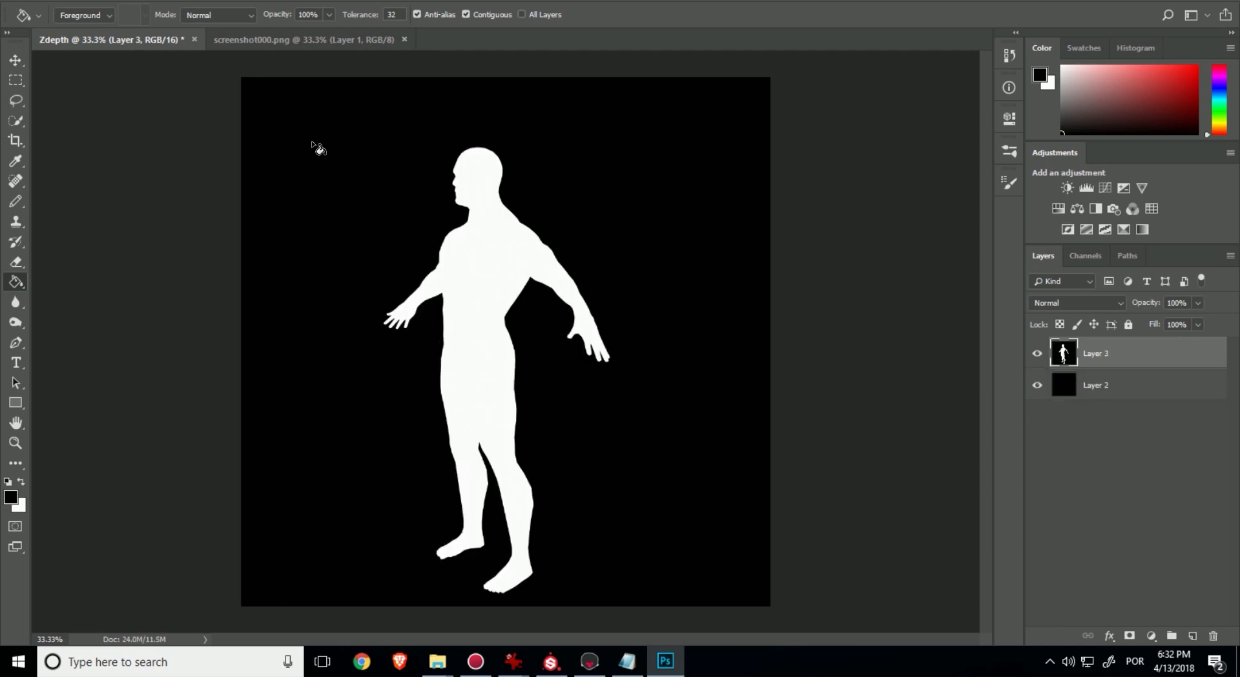
Open screenshot004 from the Desktop and copy the whole depth render into the Zdepth document as the uppermost layer
{"action": "left_click", "coordinate": [45, 1]}
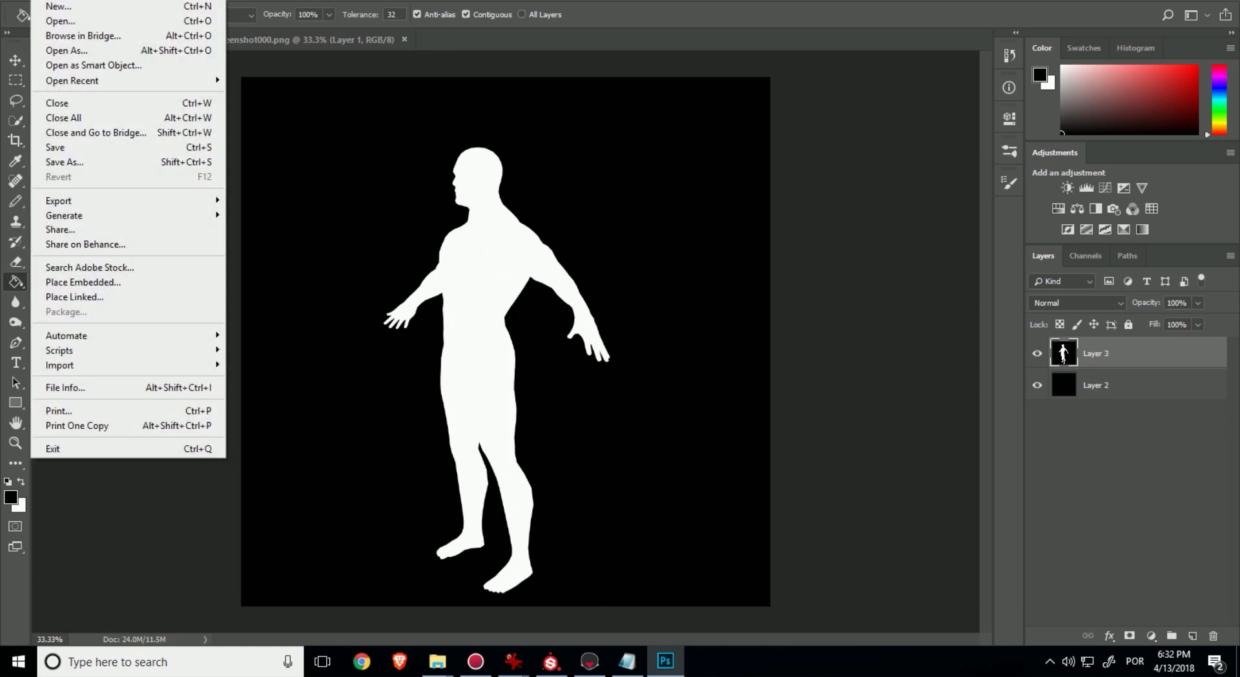
{"action": "left_click", "coordinate": [64, 161]}
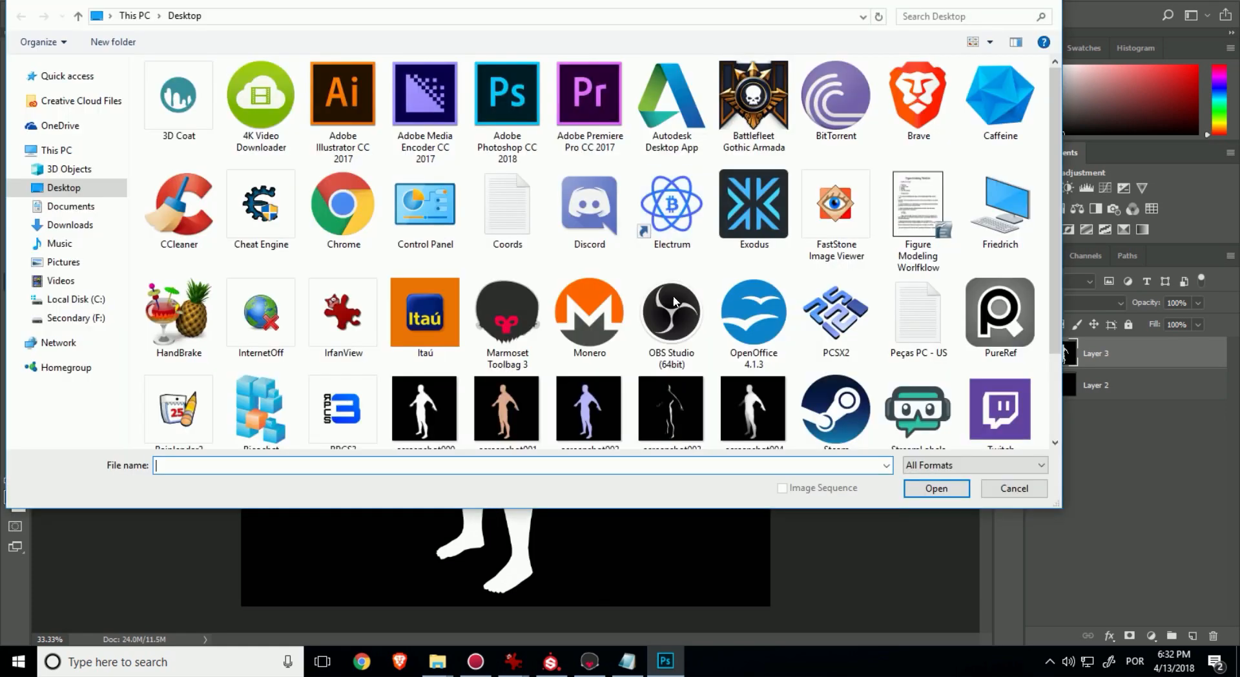
{"action": "scroll", "coordinate": [754, 303], "scroll_direction": "down", "scroll_amount": 1}
{"action": "double_click", "coordinate": [754, 303]}
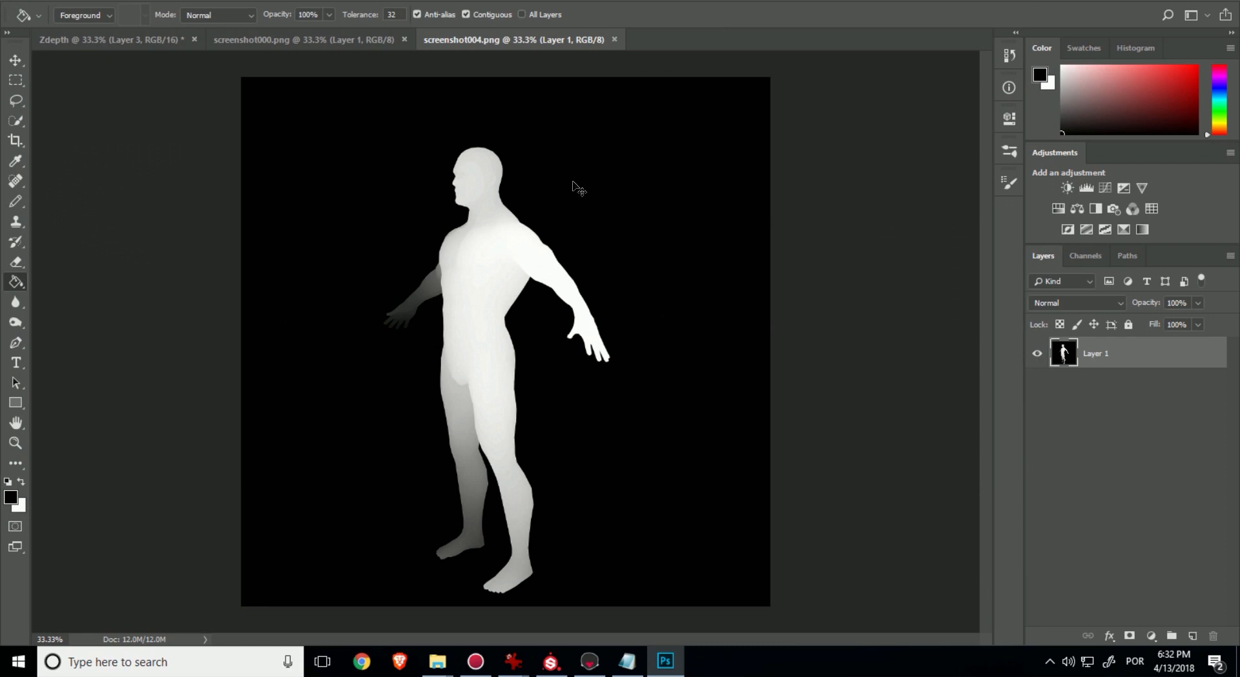
{"action": "key", "text": "ctrl+a"}
{"action": "key", "text": "ctrl+c"}
{"action": "left_click", "coordinate": [110, 39]}
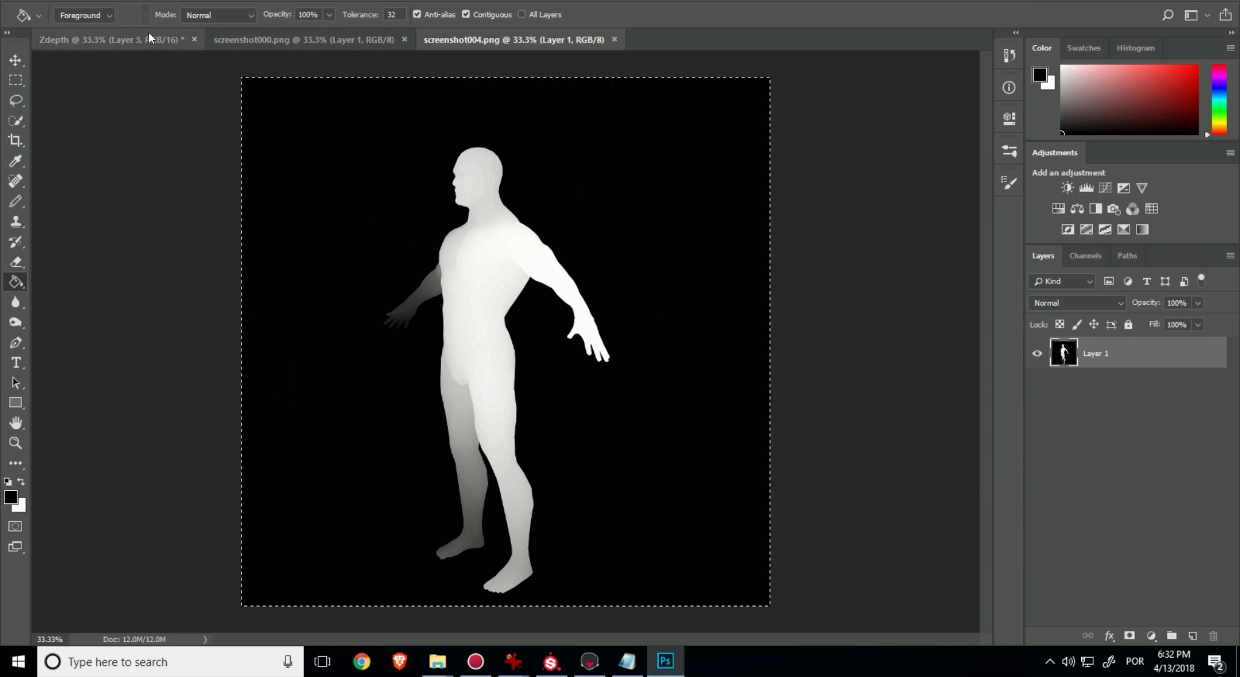
{"action": "key", "text": "ctrl+v"}
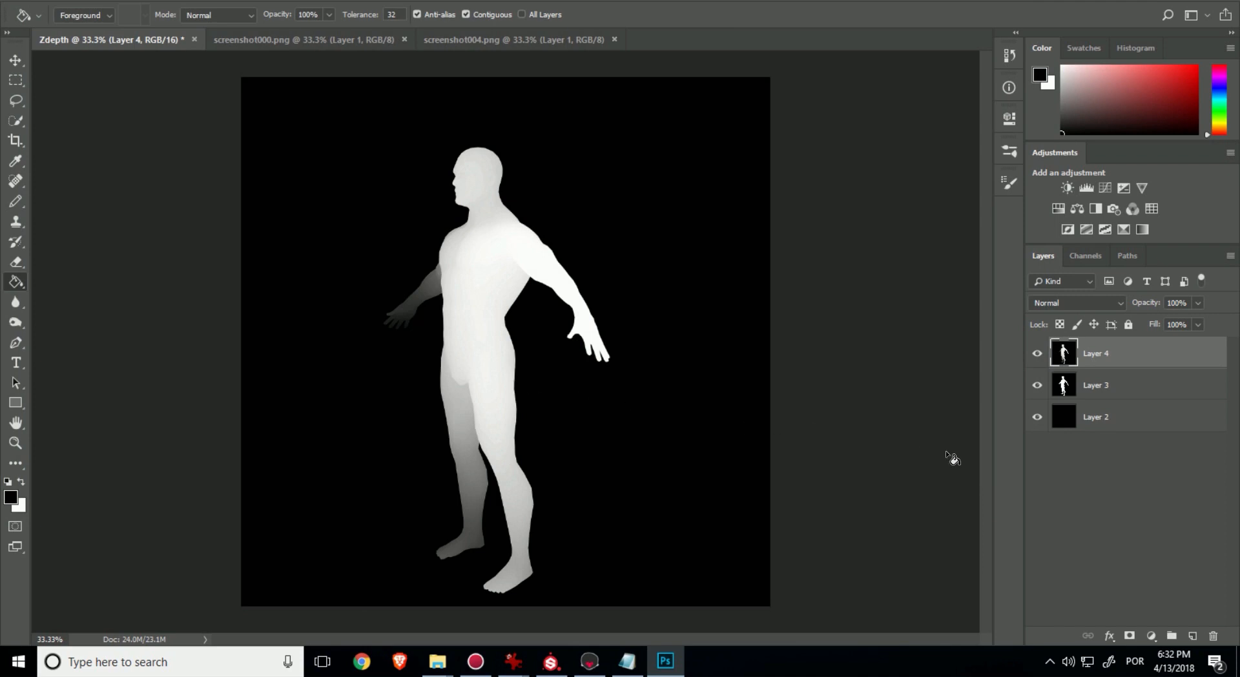
Add a layer mask to Layer 4, which holds the depth render
{"action": "left_click", "coordinate": [1065, 387]}
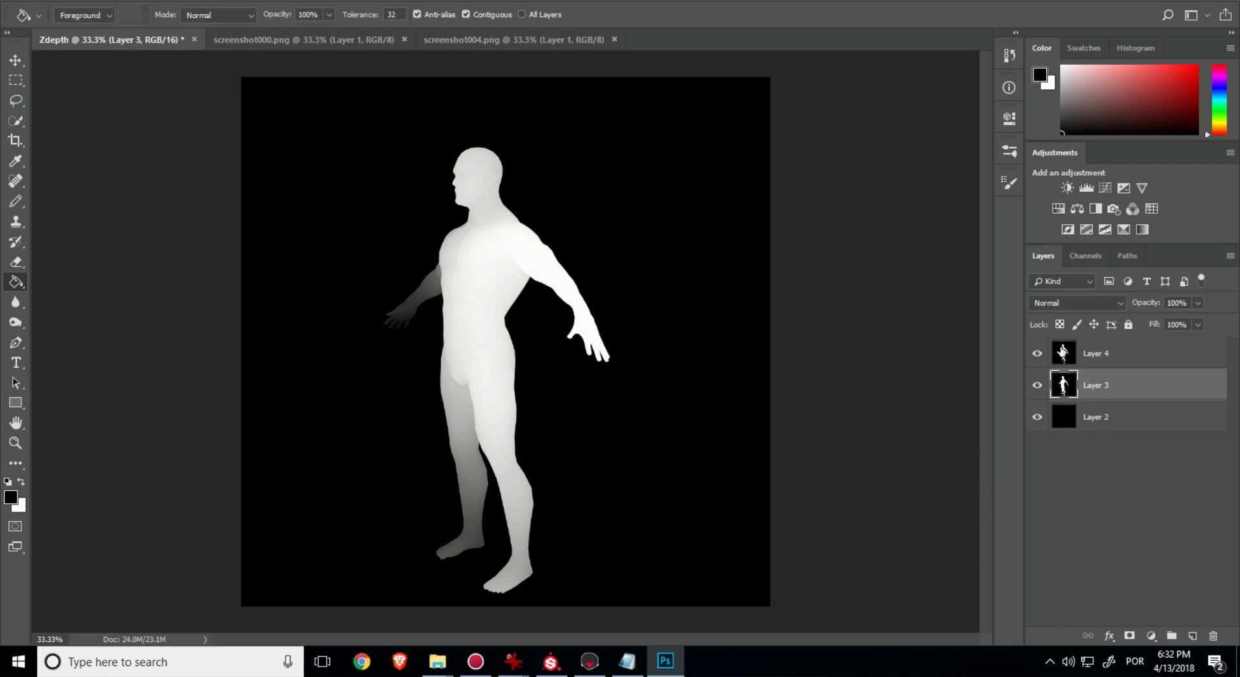
{"action": "left_click", "coordinate": [1061, 350]}
{"action": "left_click", "coordinate": [1130, 633]}
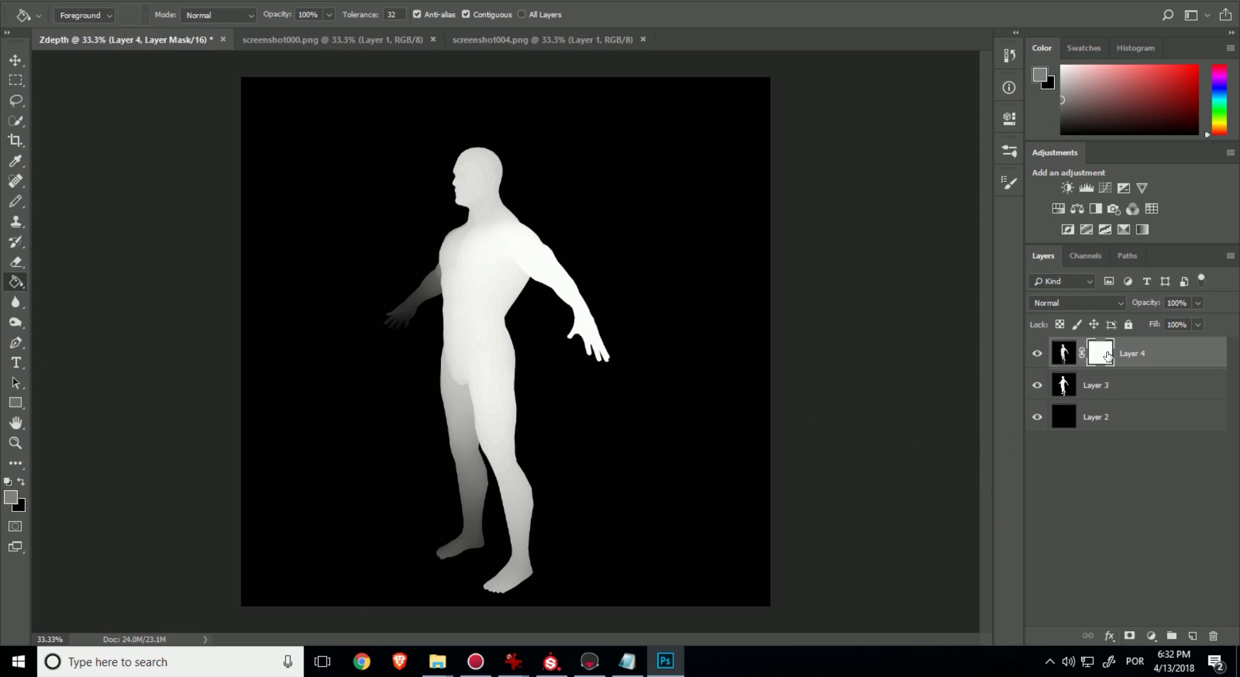
Copy the white silhouette from Layer 3 into the mask of Layer 4, and clear the selection
{"action": "left_click", "coordinate": [1092, 387]}
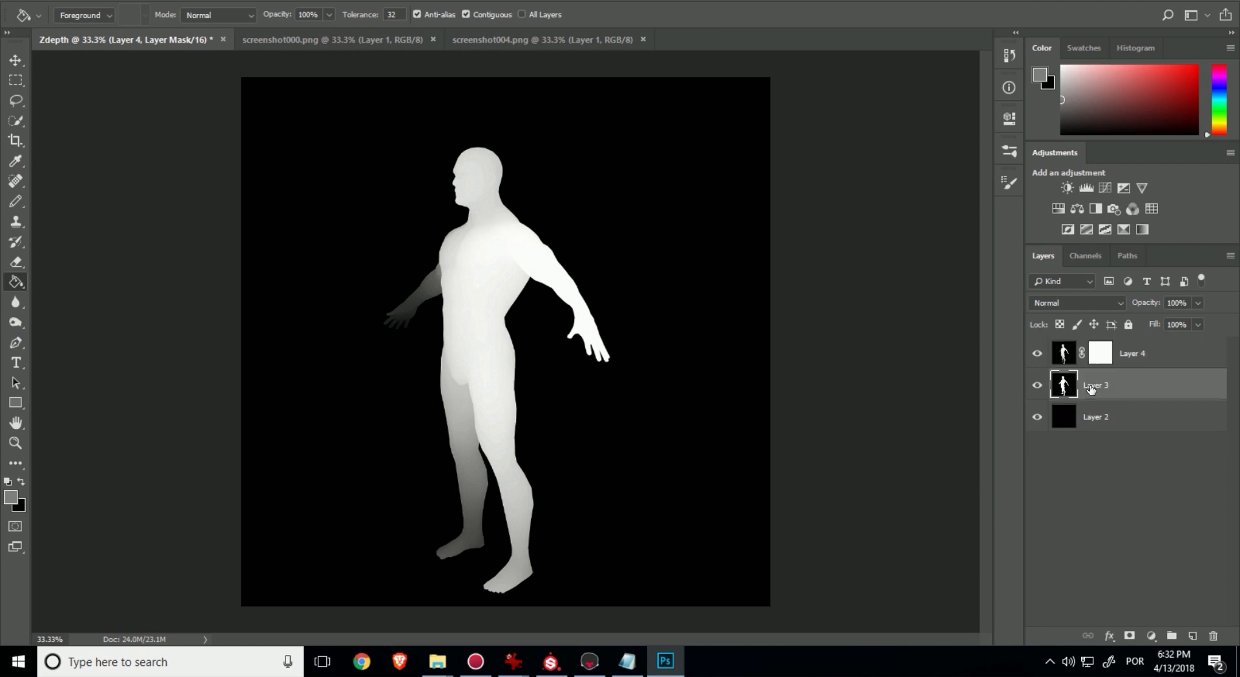
{"action": "left_click", "coordinate": [1037, 353]}
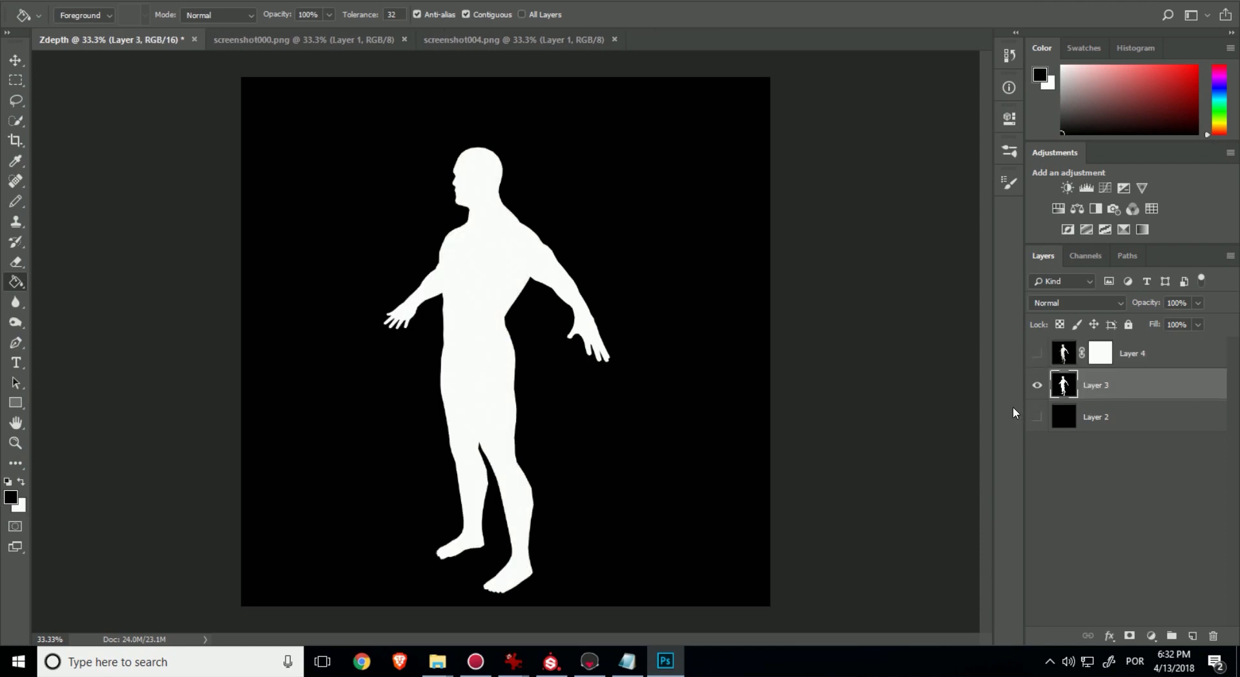
{"action": "key", "text": "ctrl+a"}
{"action": "left_click", "coordinate": [1038, 387]}
{"action": "left_click", "coordinate": [1100, 353]}
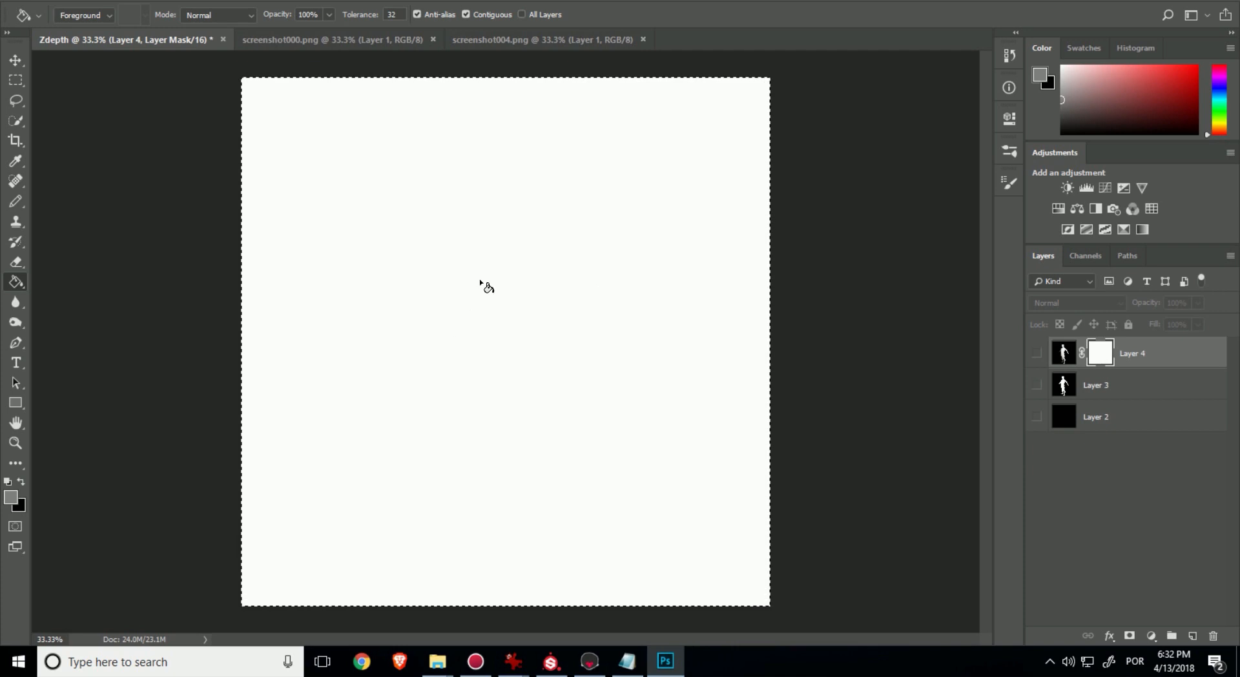
{"action": "key", "text": "ctrl+v"}
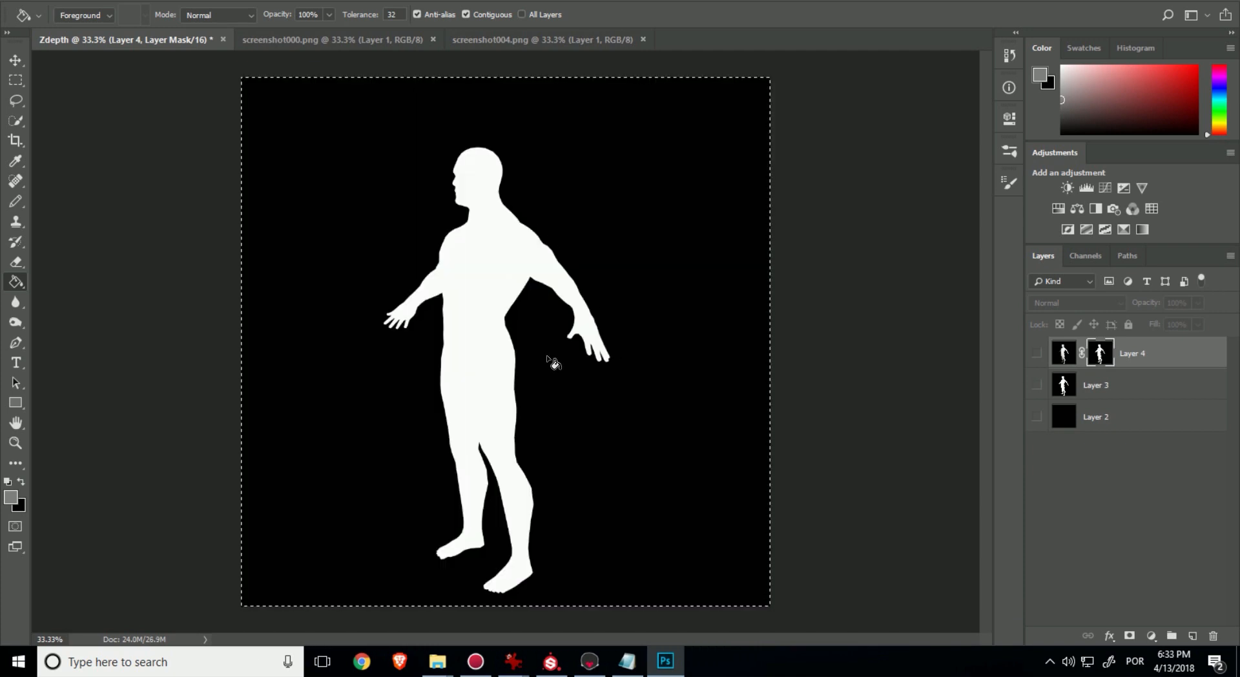
{"action": "key", "text": "ctrl+d"}
Show the masked Layer 4 and the black Layer 2, keeping the silhouette on Layer 3 hidden
{"action": "left_click", "coordinate": [1037, 386]}
{"action": "left_click", "coordinate": [1038, 354]}
{"action": "left_click", "coordinate": [1036, 355]}
{"action": "left_click", "coordinate": [1036, 388]}
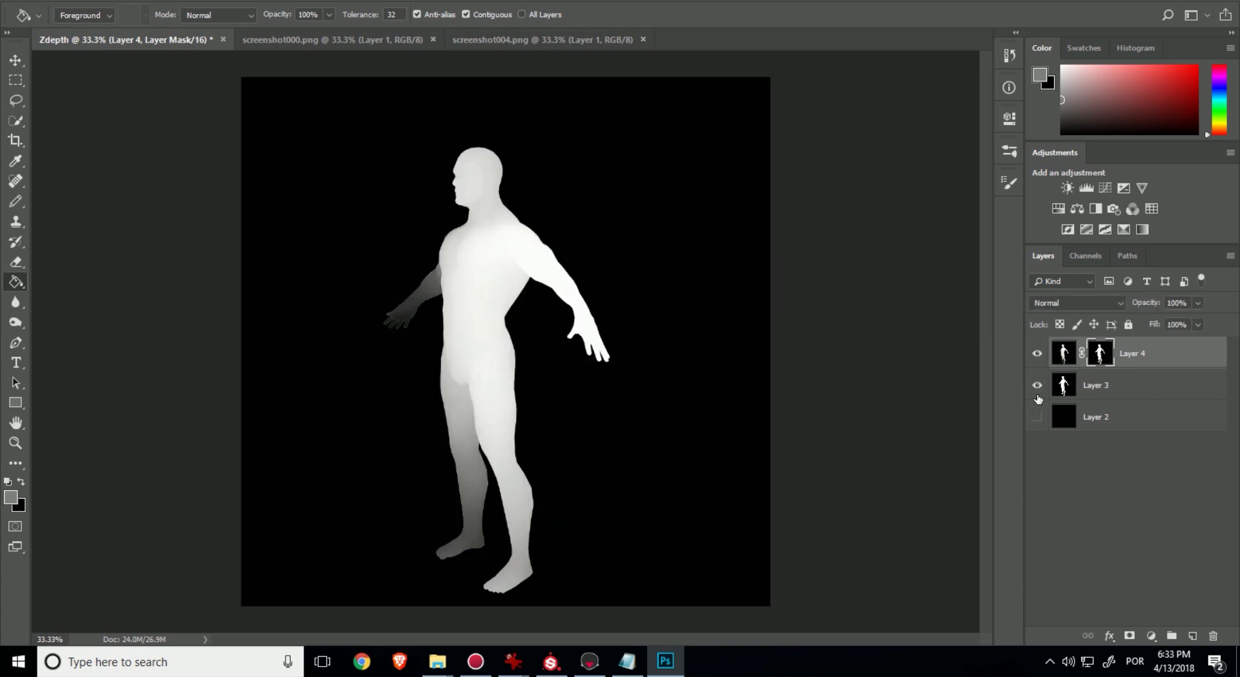
{"action": "left_click", "coordinate": [1037, 386]}
{"action": "left_click", "coordinate": [1037, 416]}
Apply a Surface Blur to the mask of Layer 4 with a radius of 98 pixels and a threshold of 2 levels
{"action": "left_click", "coordinate": [232, 0]}
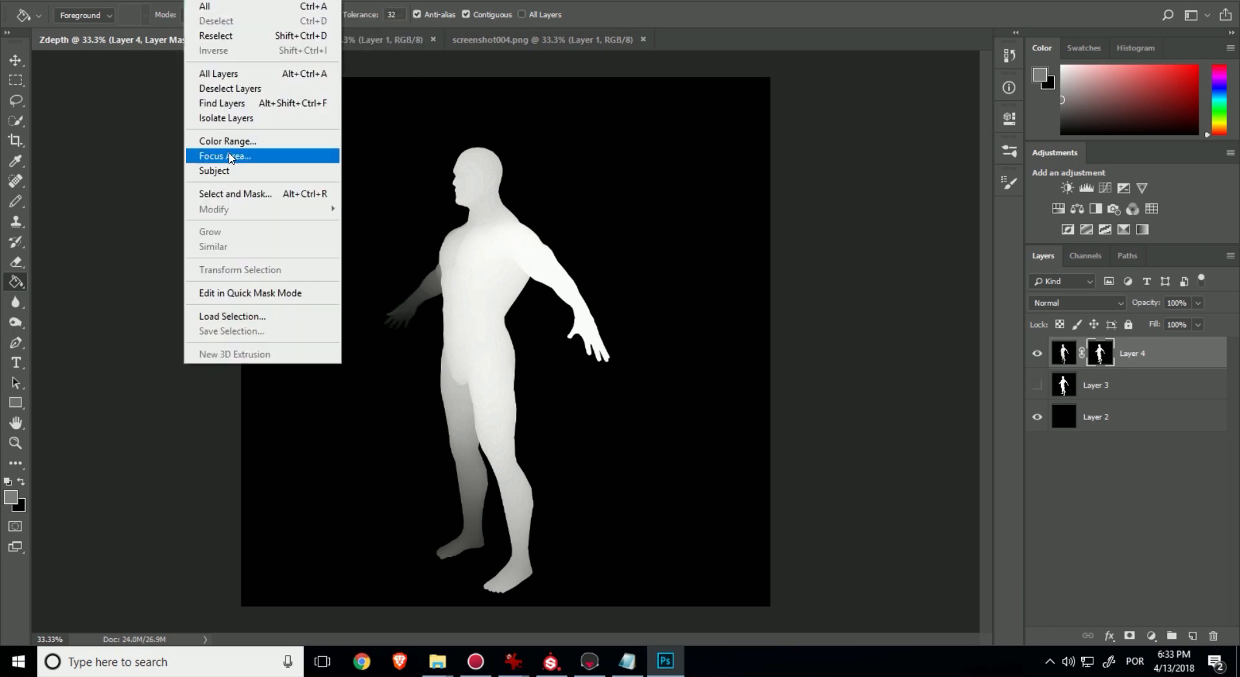
{"action": "mouse_move", "coordinate": [271, 165]}
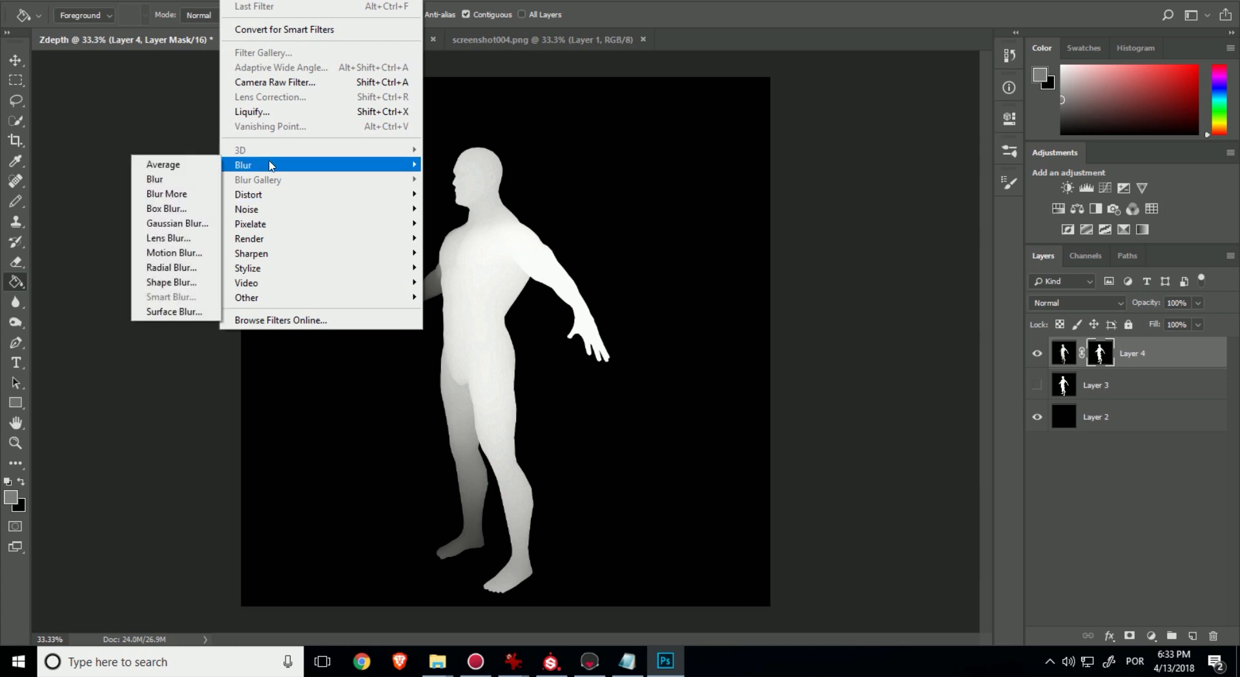
{"action": "left_click", "coordinate": [173, 311]}
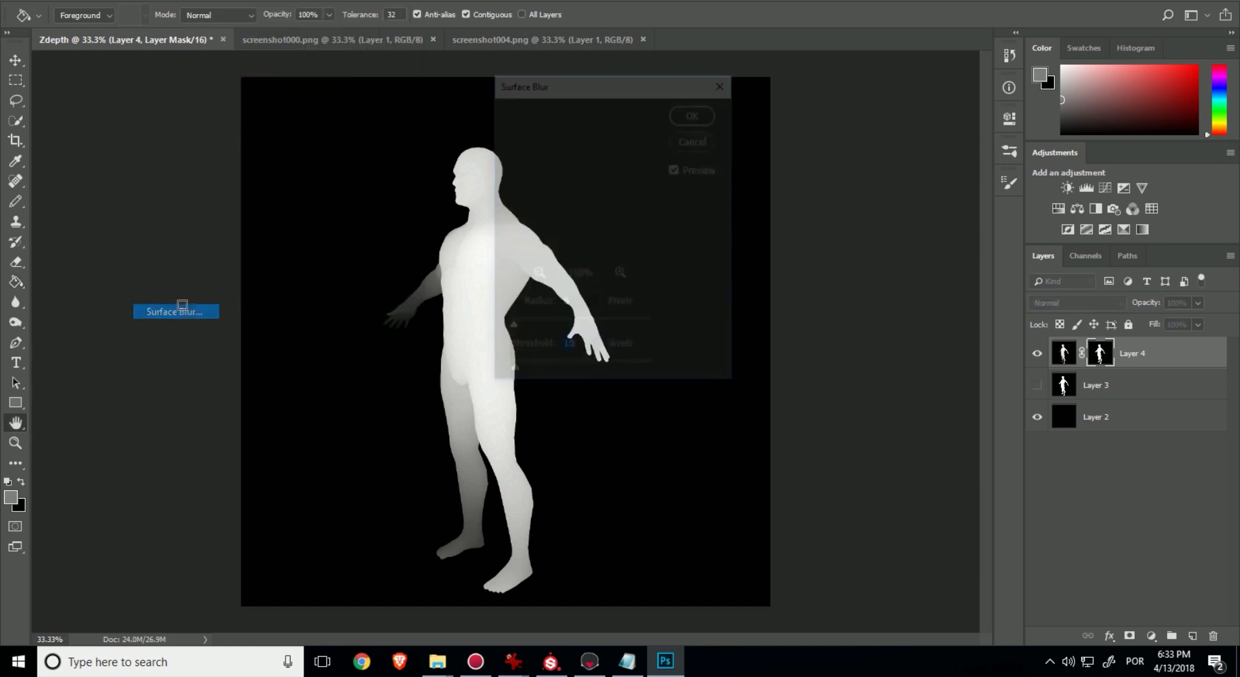
{"action": "left_click_drag", "start_coordinate": [623, 90], "coordinate": [771, 73]}
{"action": "left_click_drag", "start_coordinate": [657, 312], "coordinate": [679, 312]}
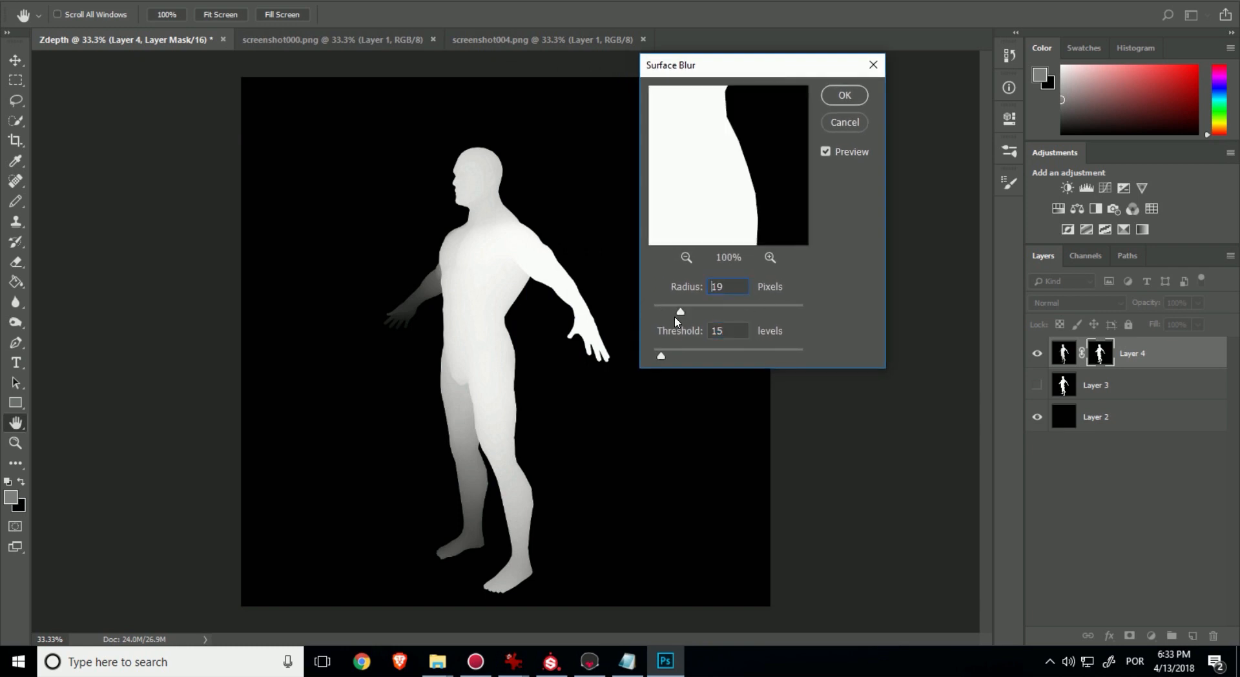
{"action": "left_click_drag", "start_coordinate": [662, 356], "coordinate": [586, 354]}
{"action": "left_click_drag", "start_coordinate": [680, 311], "coordinate": [800, 309]}
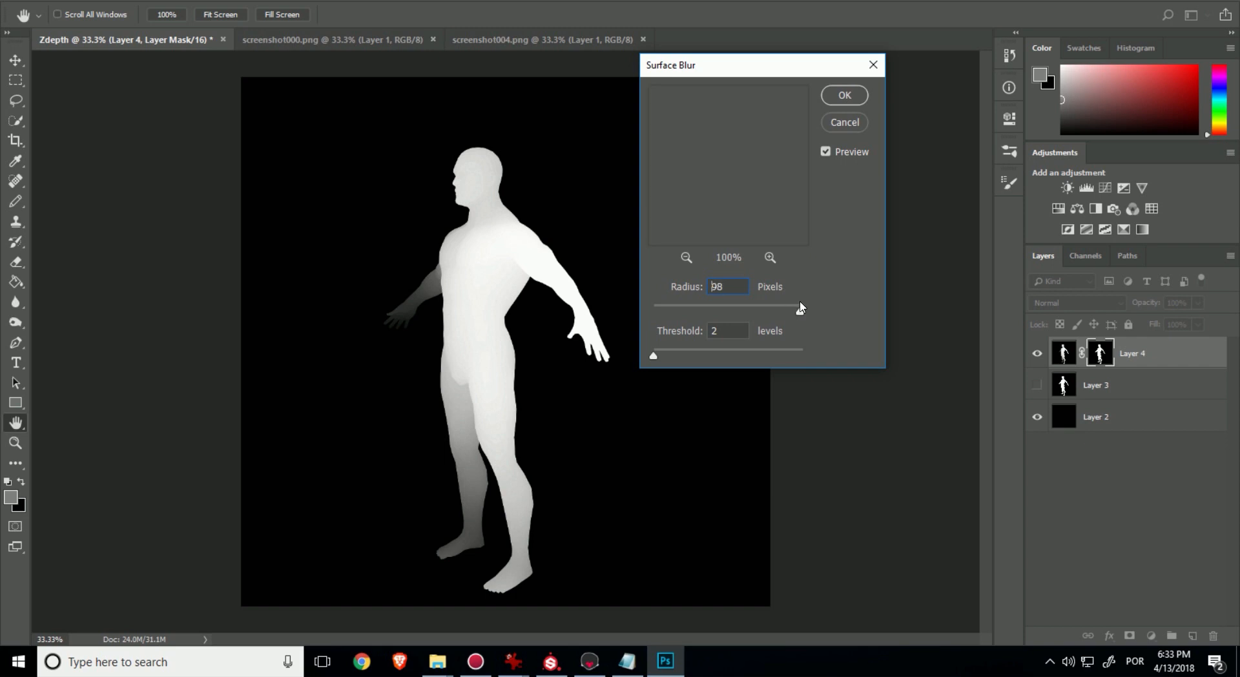
{"action": "left_click", "coordinate": [835, 92]}
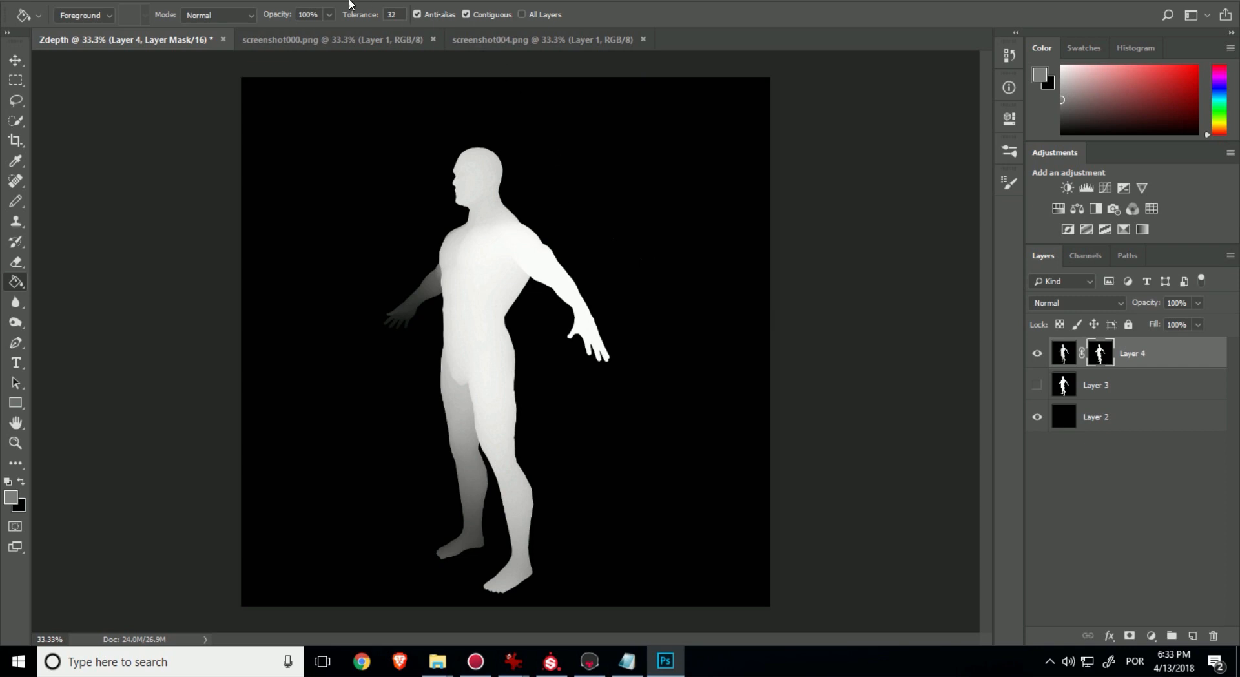
Apply a slight Gaussian Blur to the image of Layer 4, leaving its mask untouched
{"action": "left_click", "coordinate": [1064, 354]}
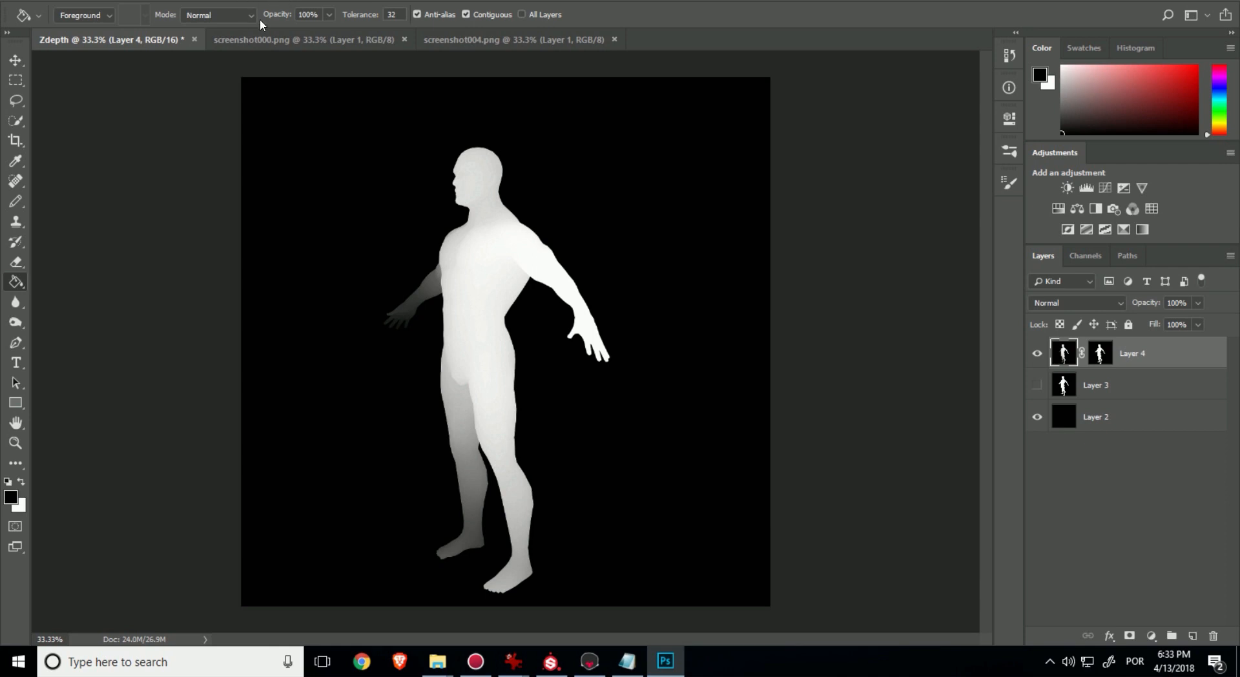
{"action": "left_click", "coordinate": [229, 0]}
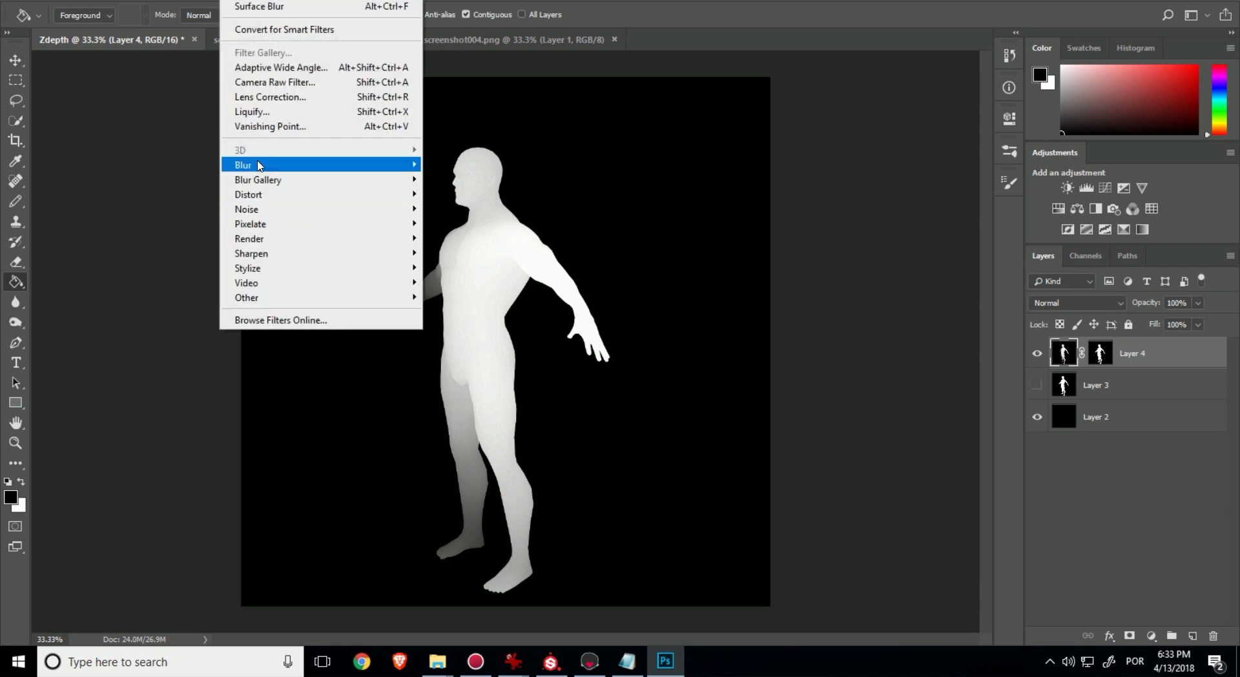
{"action": "mouse_move", "coordinate": [255, 165]}
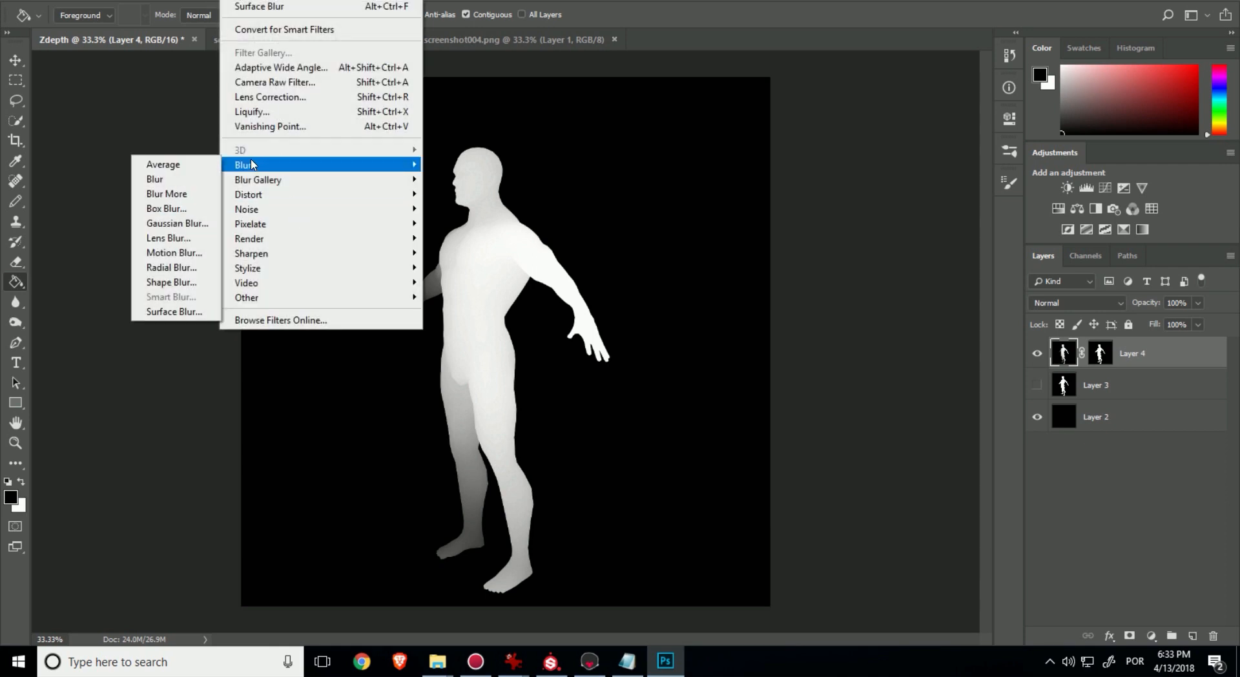
{"action": "left_click", "coordinate": [177, 223]}
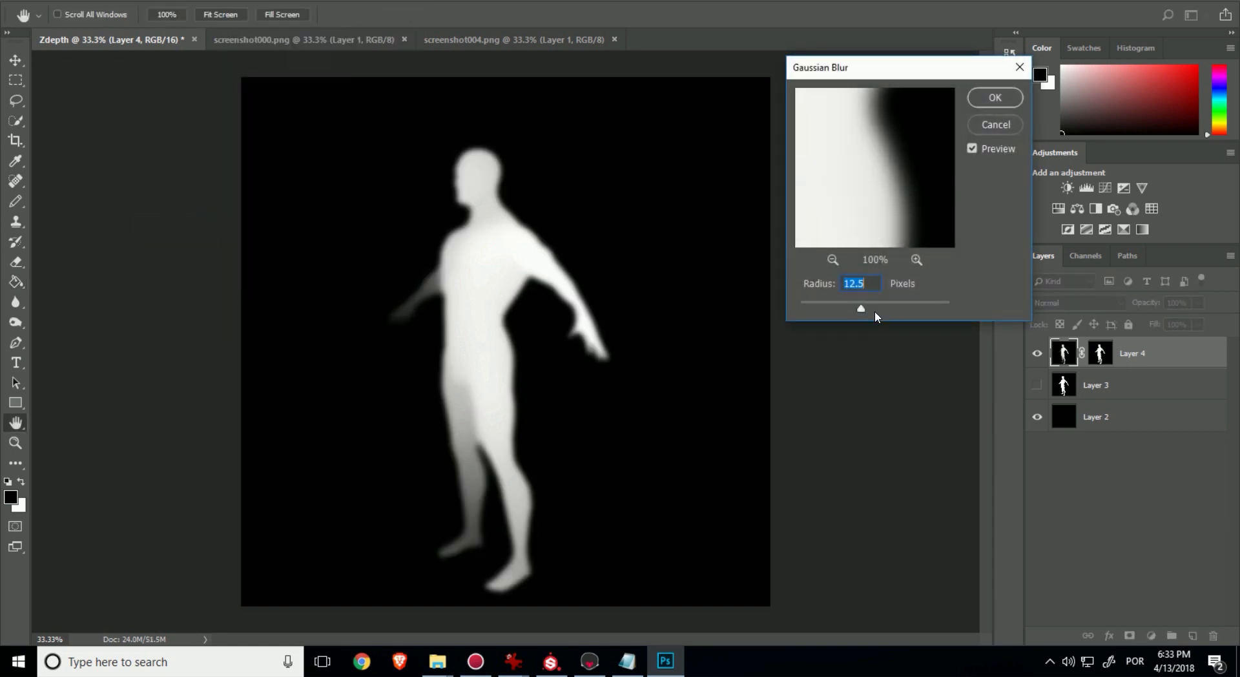
{"action": "left_click_drag", "start_coordinate": [861, 309], "coordinate": [828, 311]}
{"action": "left_click", "coordinate": [994, 99]}
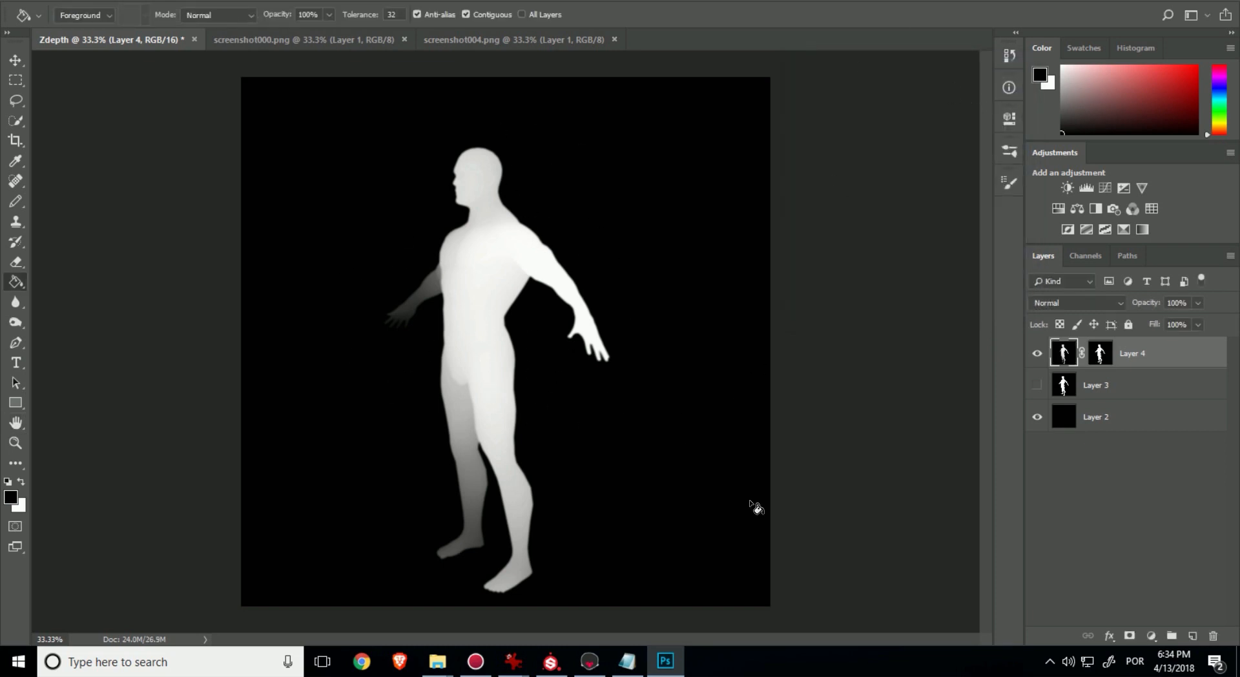
Compare the masked depth layer with the silhouette on Layer 3 by toggling the visibility of both layers
{"action": "left_click", "coordinate": [1098, 354]}
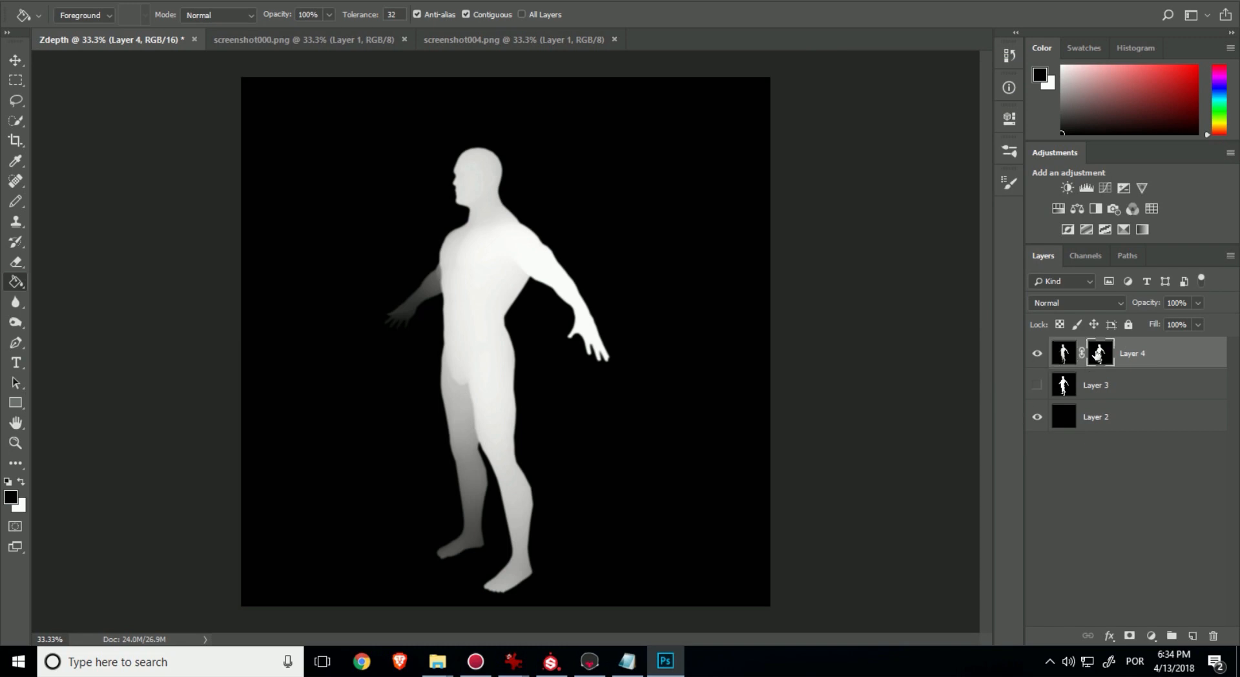
{"action": "left_click", "coordinate": [1037, 354]}
{"action": "left_click", "coordinate": [1037, 385]}
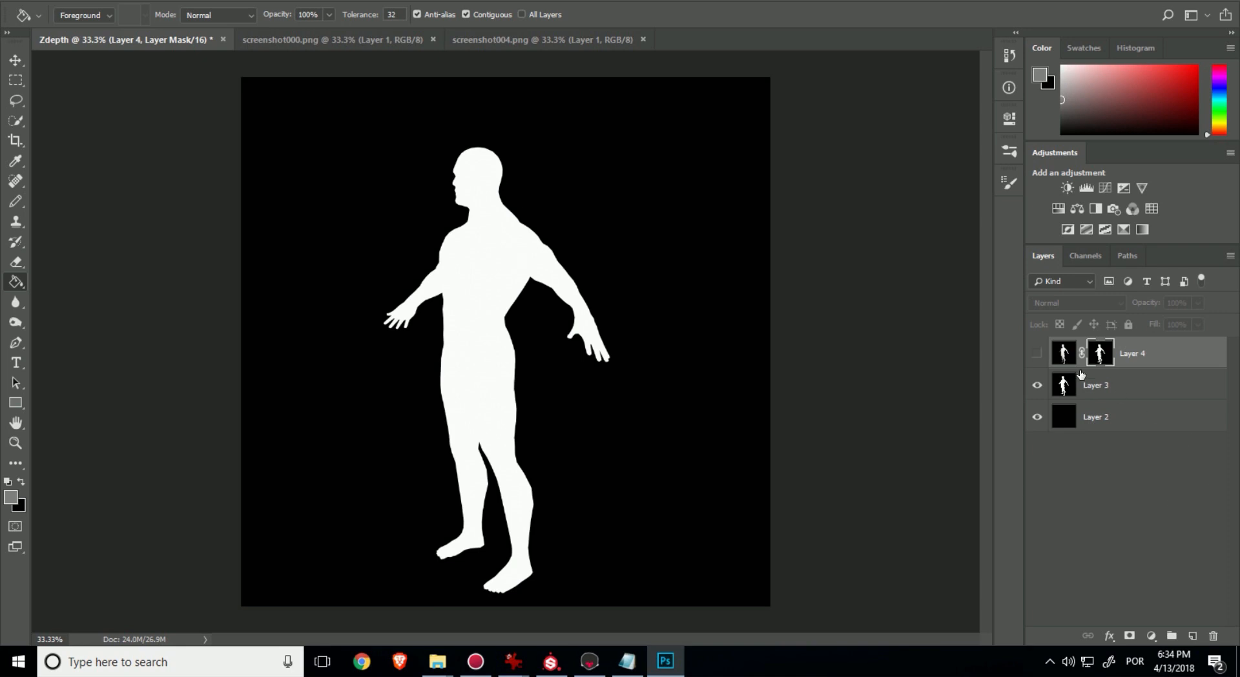
{"action": "left_click", "coordinate": [1038, 353]}
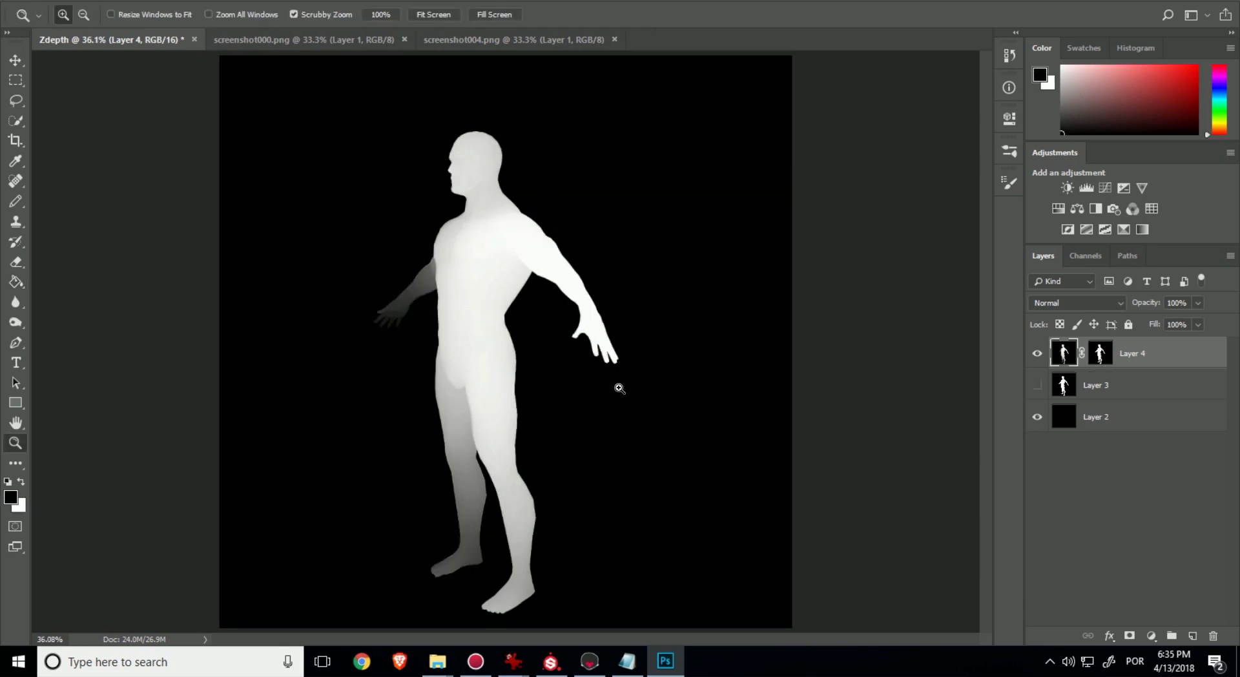
Switch back to the Marmoset Toolbag scene
{"action": "left_click", "coordinate": [589, 661]}
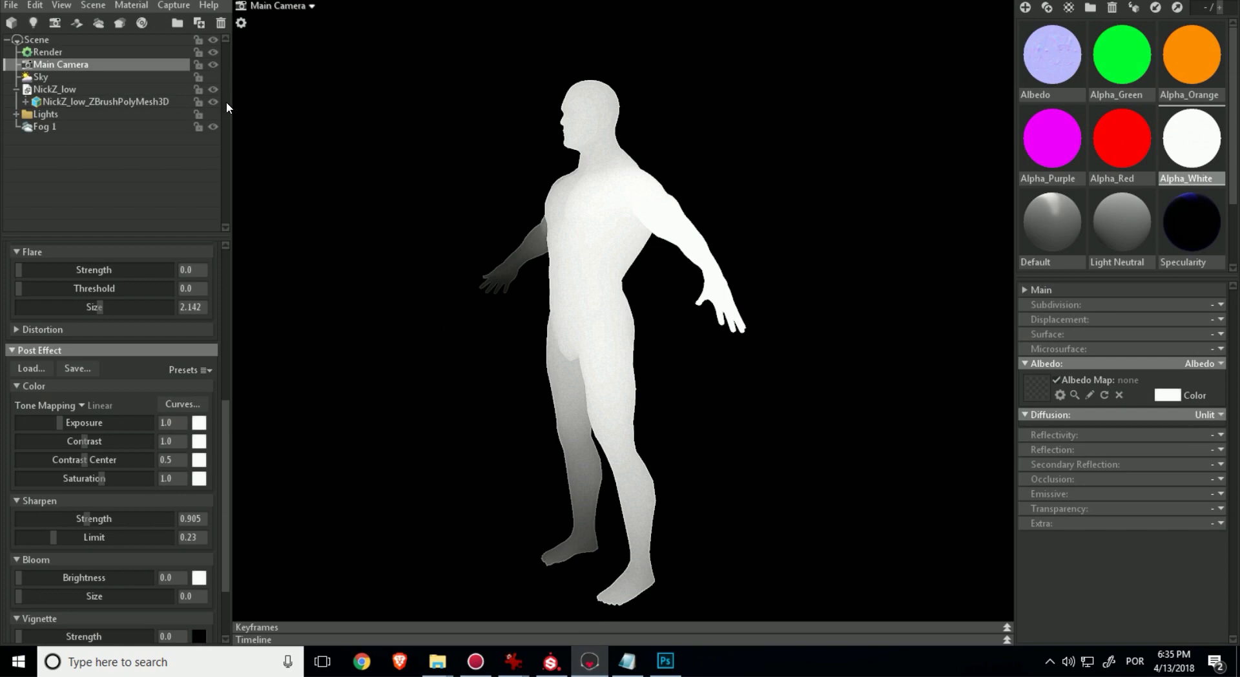